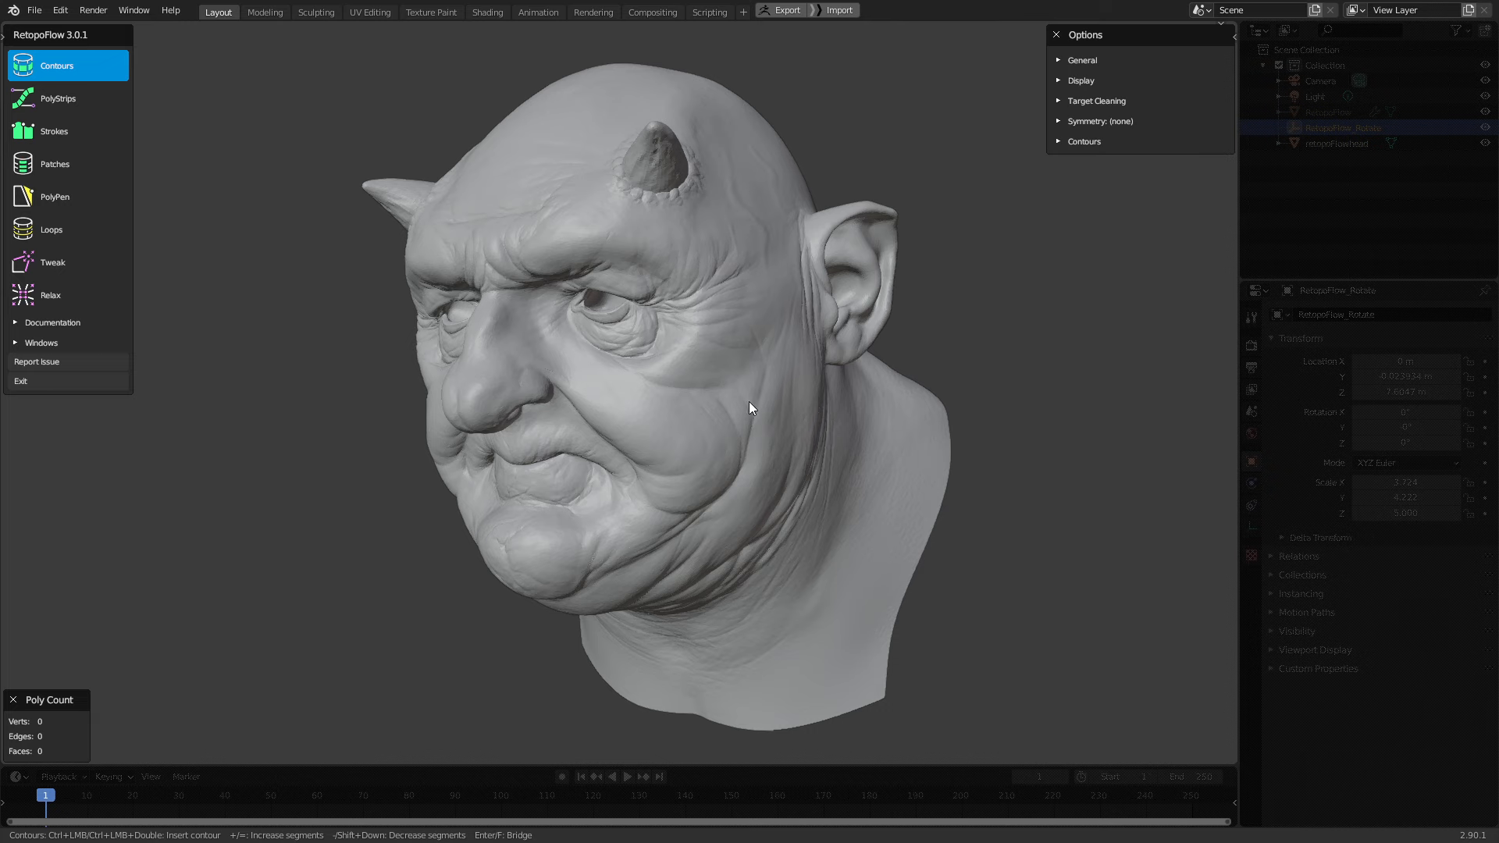
# Draw a closed contour loop around the lower neck of the sculpted head with the Contours tool
pyautogui.moveTo(776, 341); pyautogui.dragTo(783, 391, button='middle')
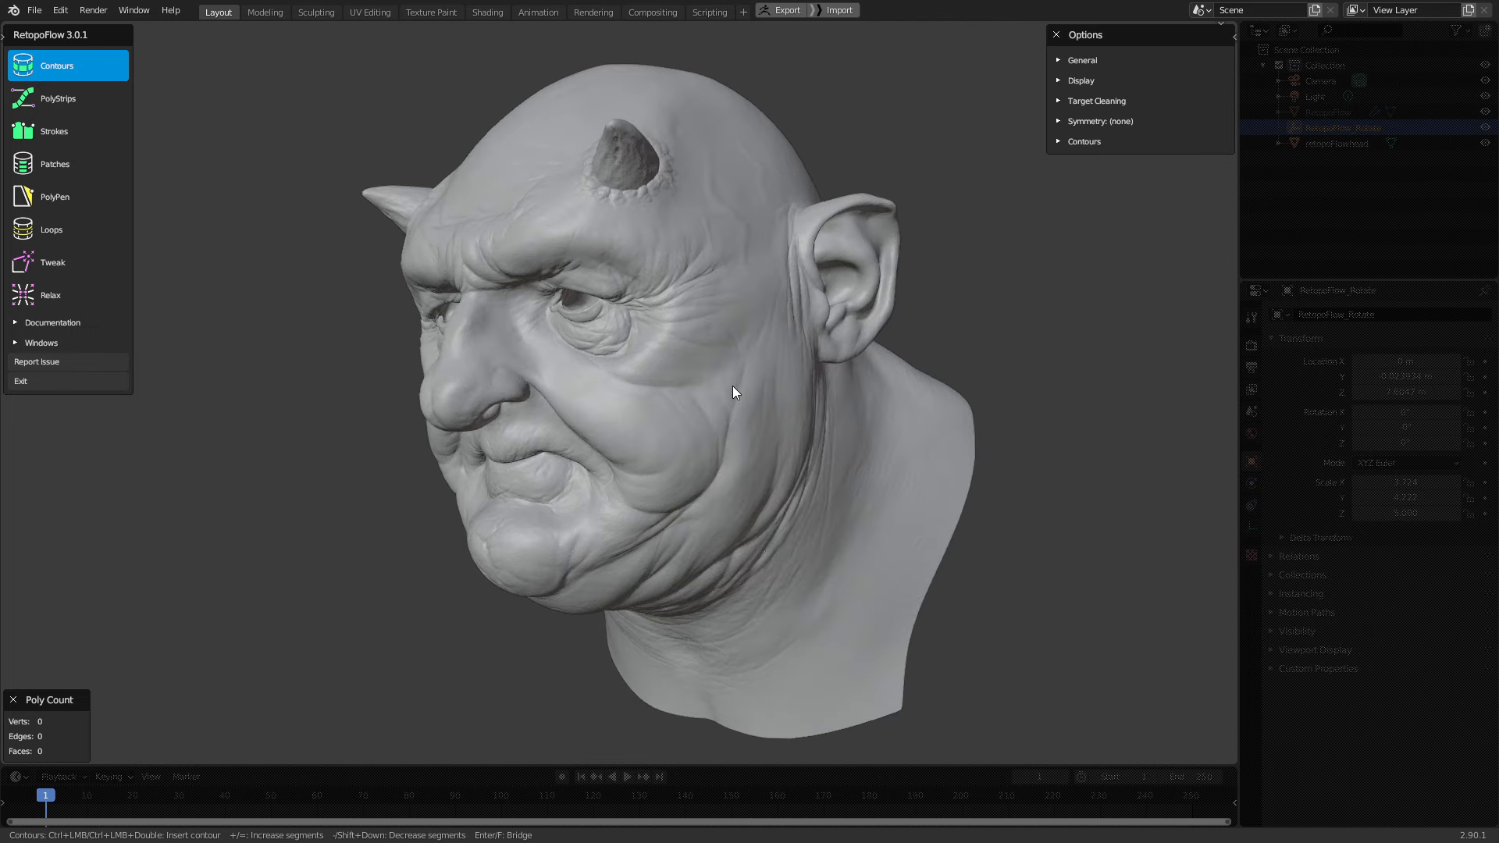
pyautogui.click(70, 93)
pyautogui.click(74, 72)
pyautogui.moveTo(203, 172); pyautogui.dragTo(864, 344, button='middle')
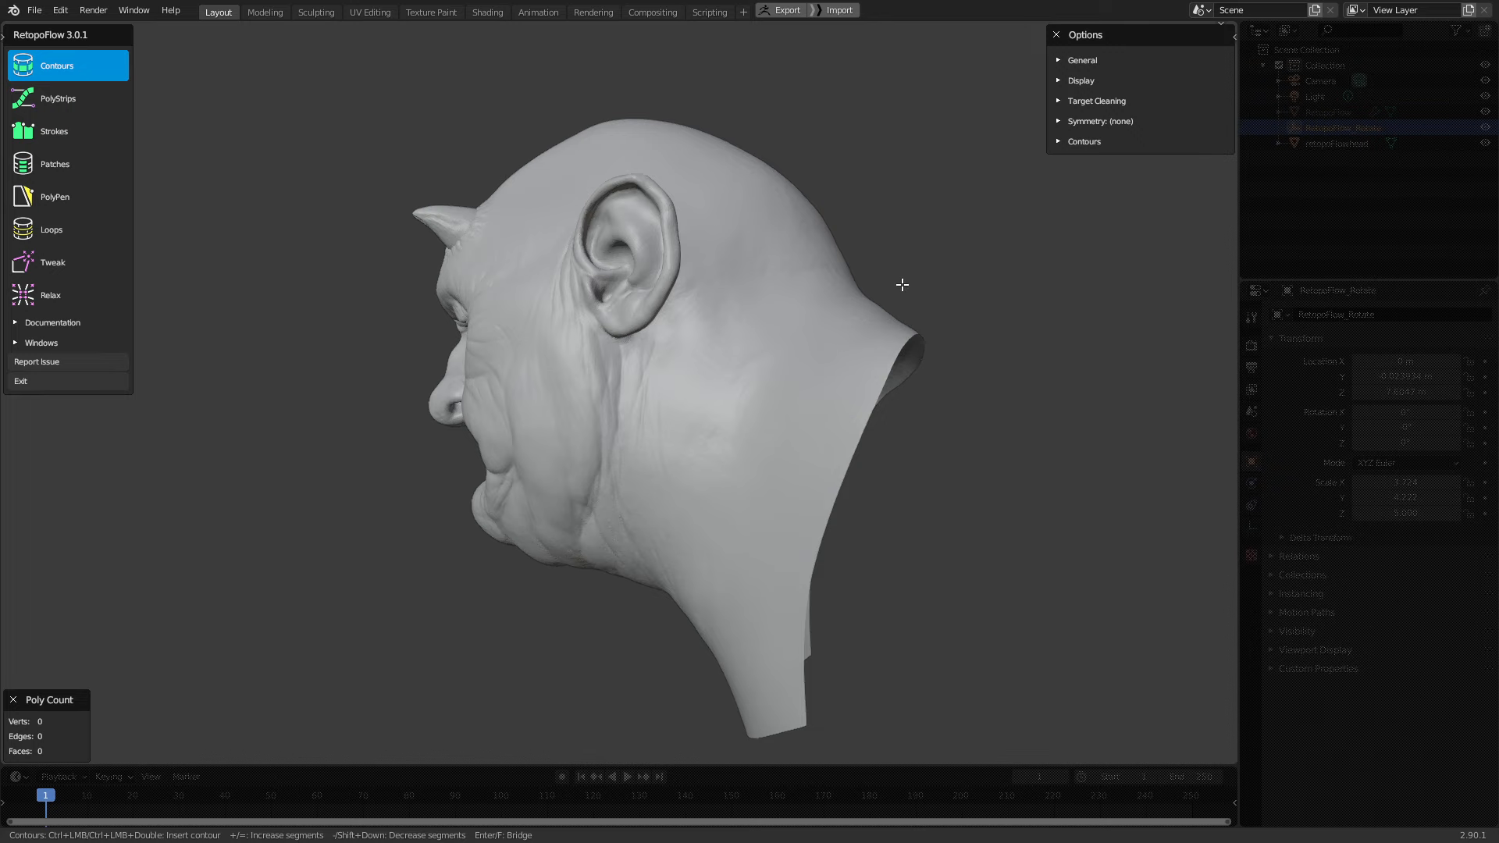
pyautogui.keyDown('ctrl'); pyautogui.moveTo(902, 285); pyautogui.dragTo(676, 708); pyautogui.keyUp('ctrl')
pyautogui.moveTo(749, 559)
pyautogui.mouseDown(button='middle')
pyautogui.moveTo(826, 461)
pyautogui.moveTo(971, 416)
pyautogui.moveTo(1082, 434)
pyautogui.moveTo(985, 515)
pyautogui.moveTo(803, 484)
pyautogui.moveTo(877, 441)
pyautogui.moveTo(866, 424)
pyautogui.mouseUp(button='middle')
# Adjust the segment count of the lower neck contour to 14
pyautogui.press('=')
pyautogui.press('=')
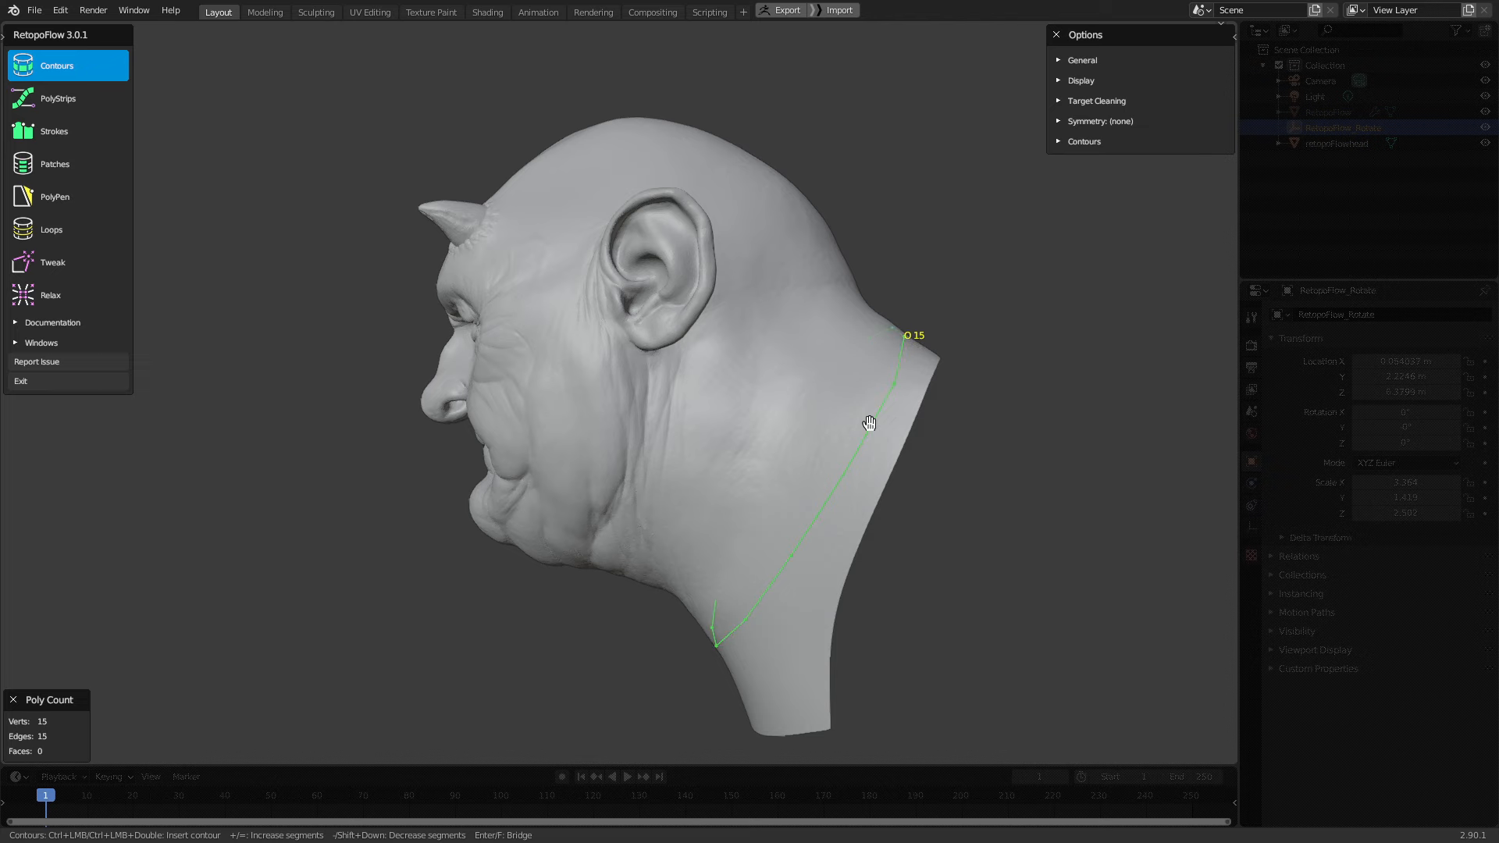
pyautogui.press('-')
pyautogui.press('-')
pyautogui.press('-')
pyautogui.press('-')
# Add two more contour loops higher up the neck, the upper one running from the nape to below the jaw
pyautogui.moveTo(918, 420); pyautogui.dragTo(903, 408, button='middle')
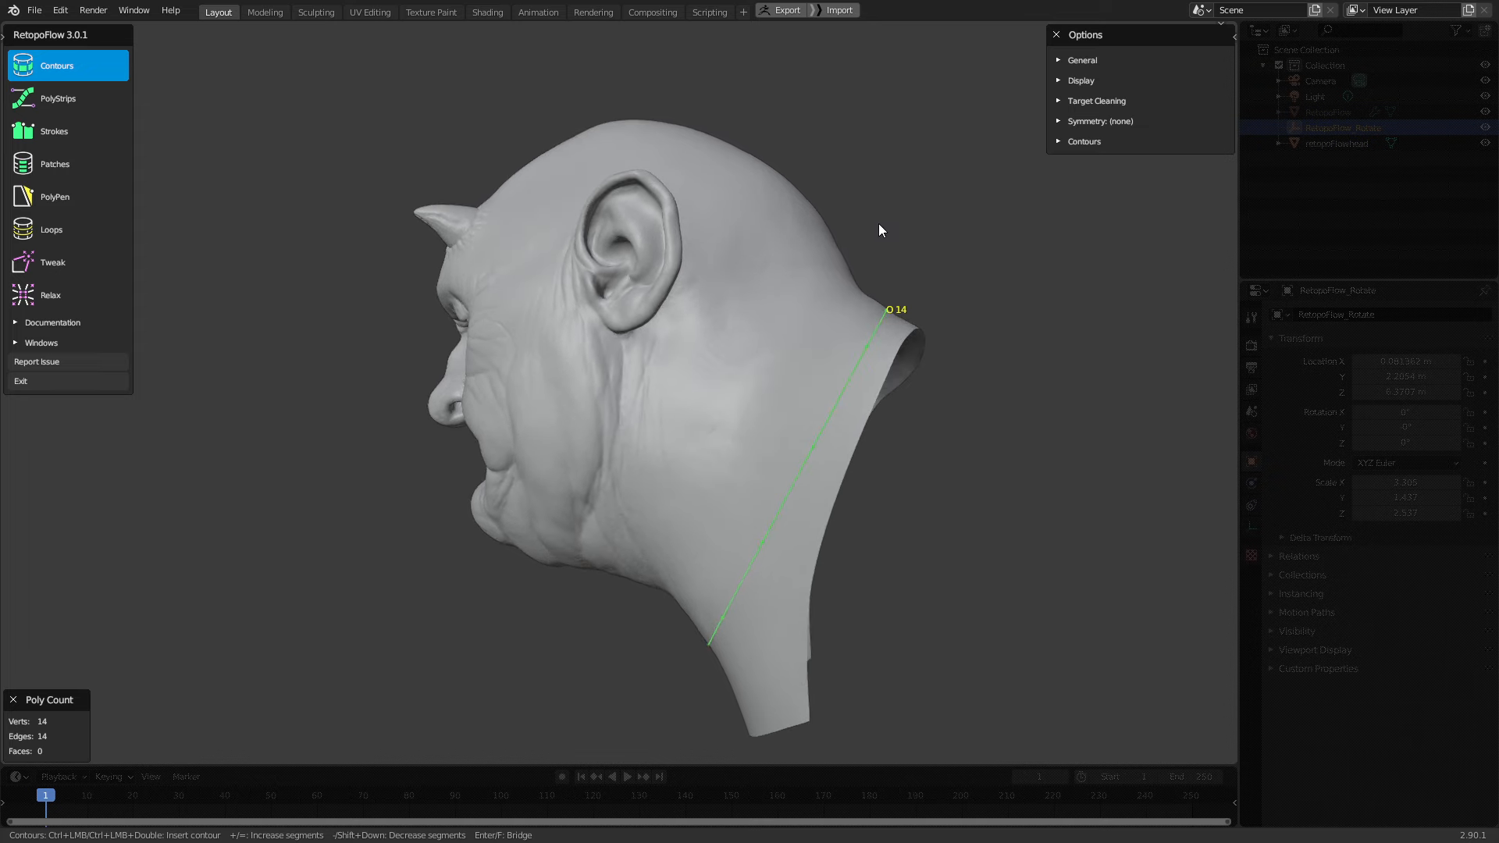
pyautogui.moveTo(878, 226)
pyautogui.keyDown('ctrl'); pyautogui.mouseDown()
pyautogui.moveTo(849, 335)
pyautogui.moveTo(615, 693)
pyautogui.mouseUp(); pyautogui.keyUp('ctrl')
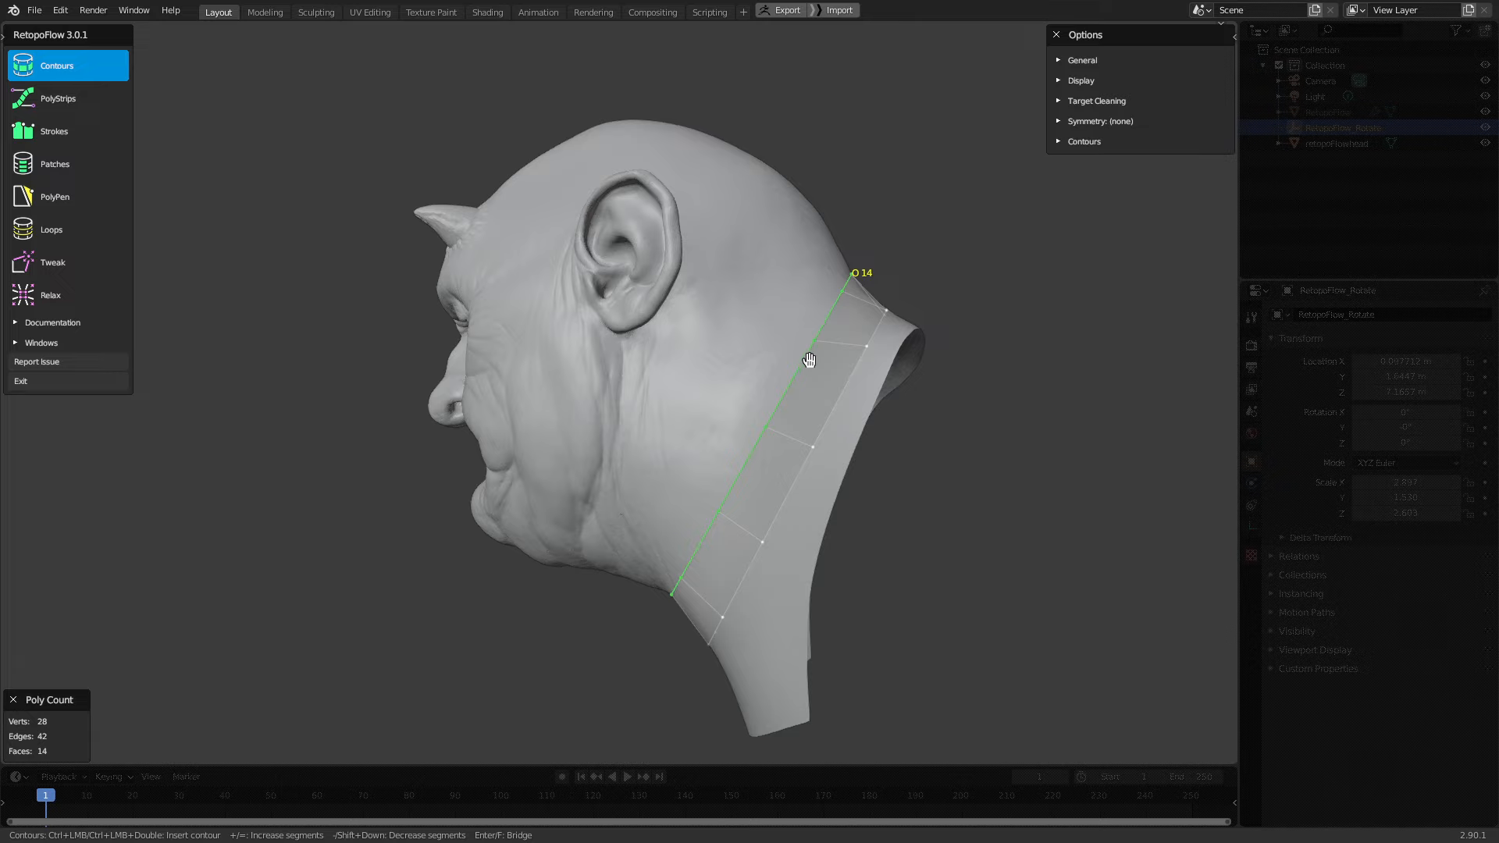
pyautogui.moveTo(810, 359)
pyautogui.mouseDown(button='middle')
pyautogui.moveTo(749, 401)
pyautogui.moveTo(752, 424)
pyautogui.moveTo(909, 357)
pyautogui.moveTo(967, 274)
pyautogui.moveTo(806, 391)
pyautogui.moveTo(807, 370)
pyautogui.mouseUp(button='middle')
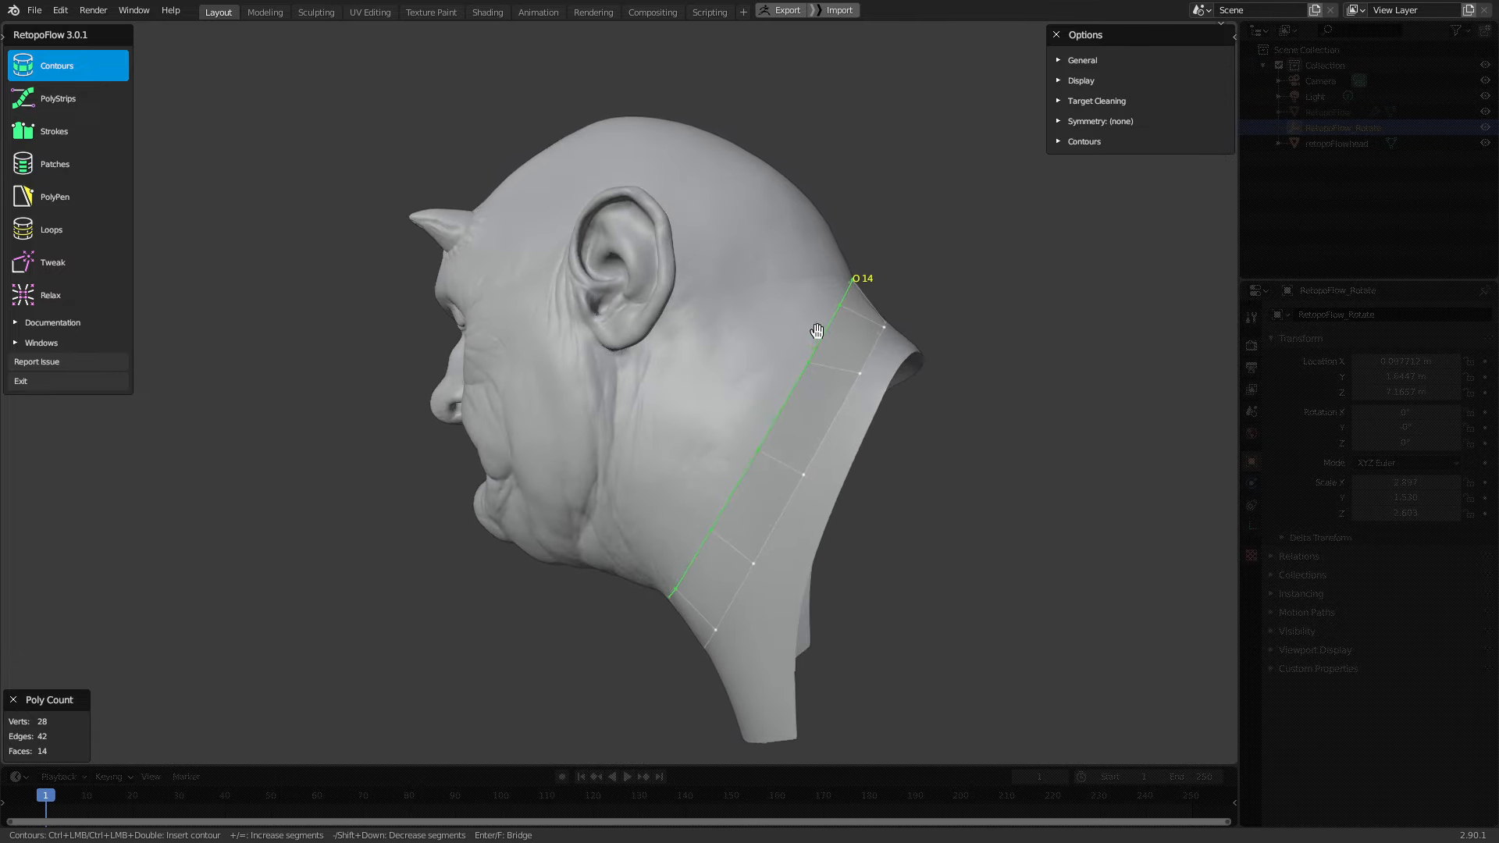
pyautogui.keyDown('ctrl'); pyautogui.moveTo(863, 185); pyautogui.dragTo(550, 648); pyautogui.keyUp('ctrl')
pyautogui.moveTo(810, 383); pyautogui.dragTo(915, 395, button='middle')
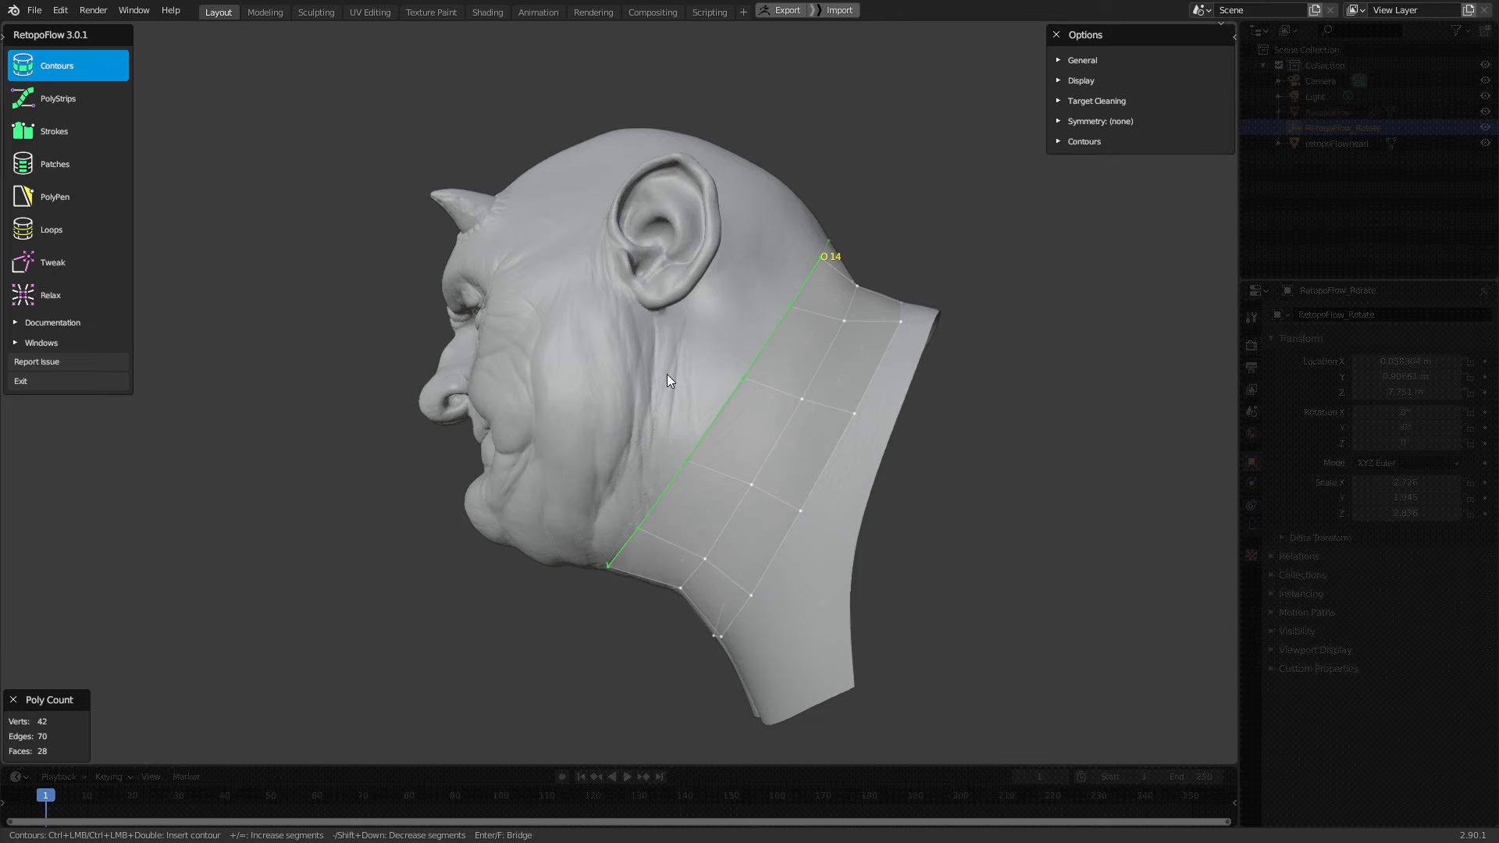
pyautogui.moveTo(684, 367); pyautogui.dragTo(755, 350, button='middle')
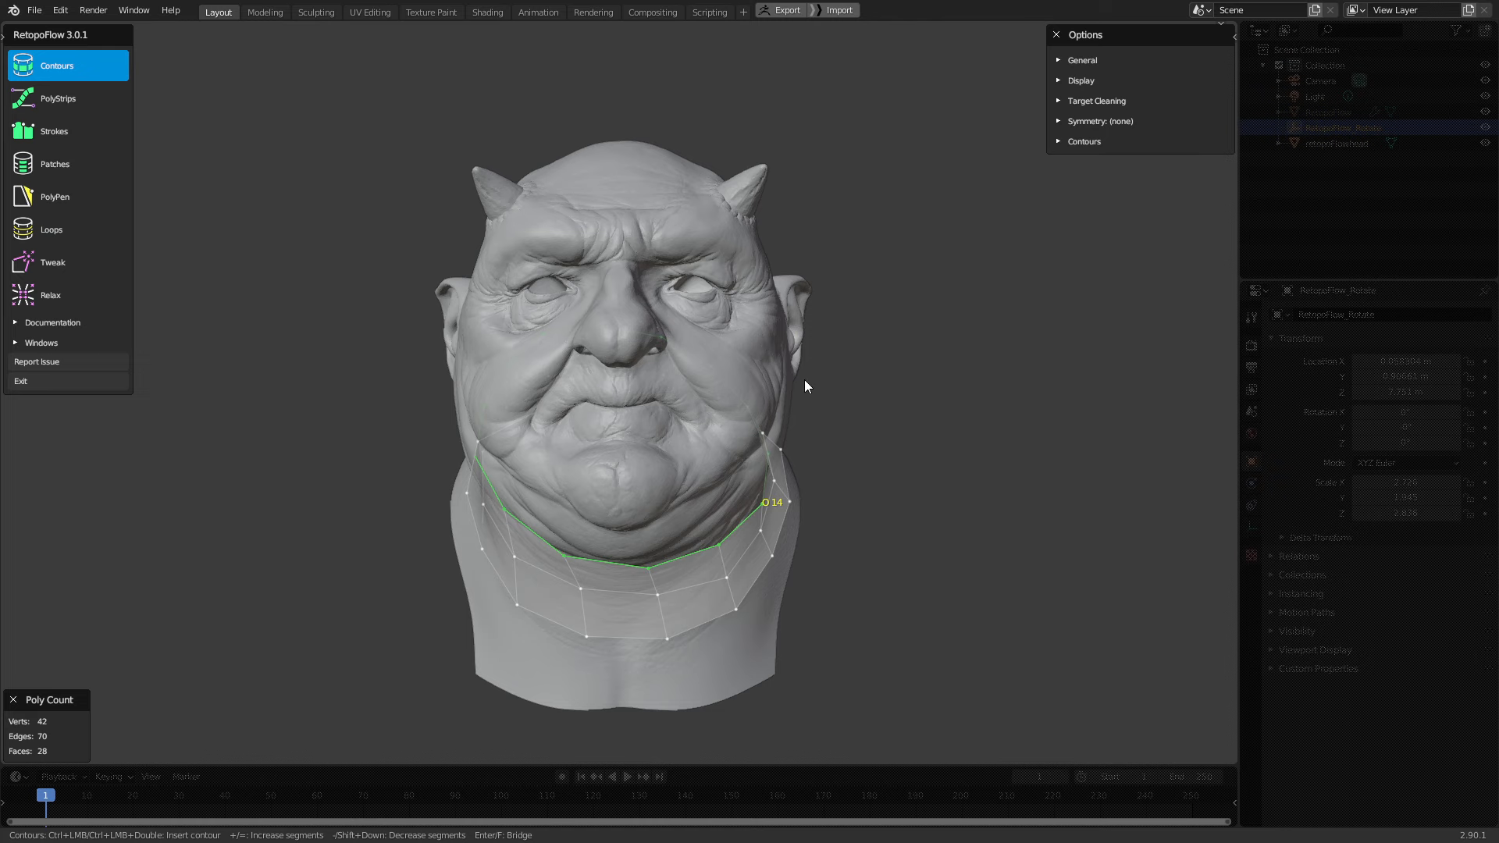
pyautogui.moveTo(777, 353); pyautogui.dragTo(755, 363, button='middle')
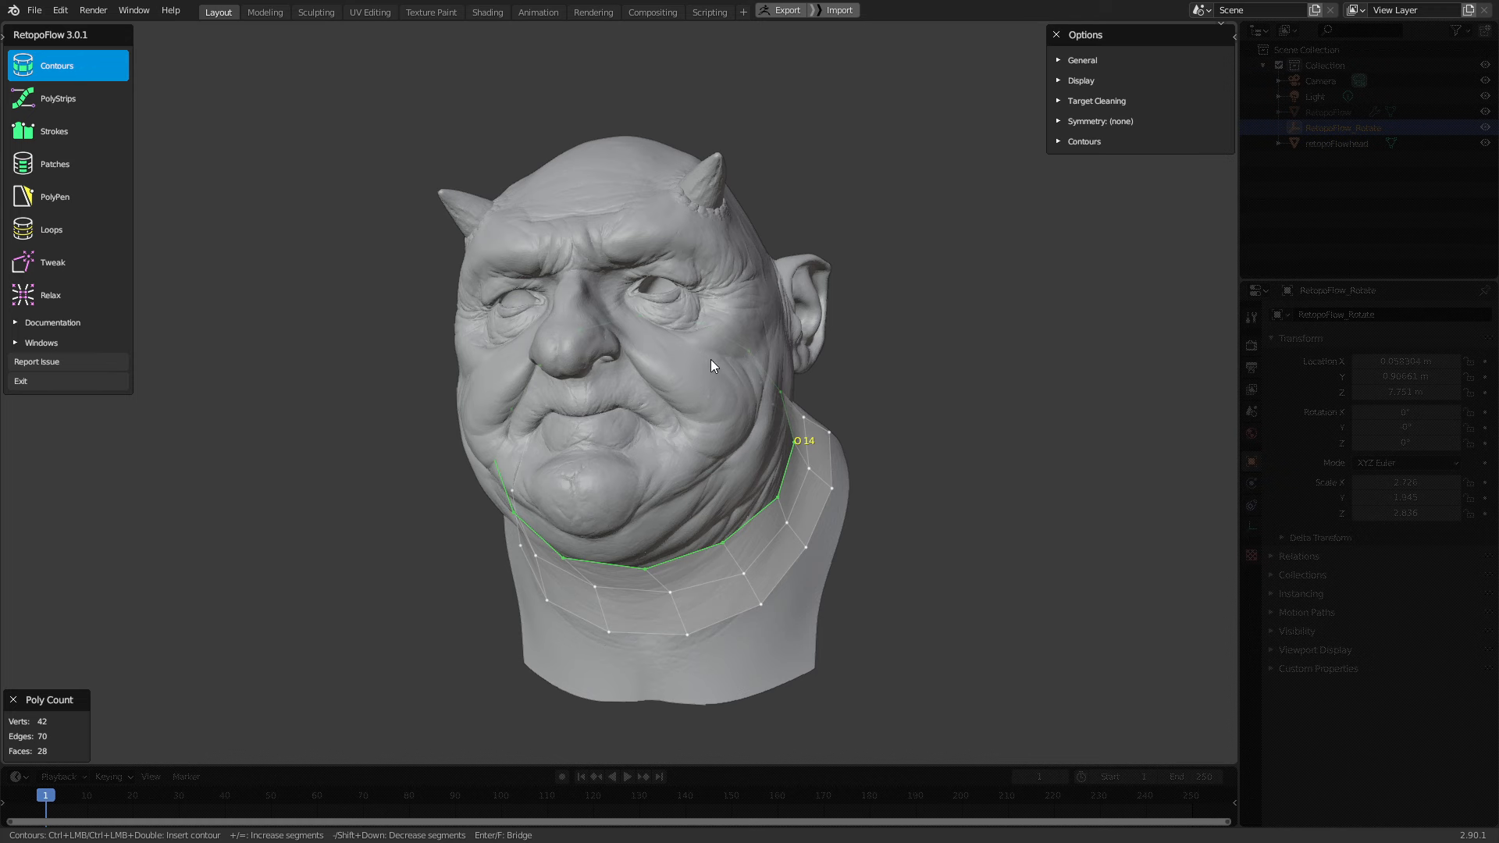
pyautogui.moveTo(685, 332); pyautogui.dragTo(664, 337, button='middle')
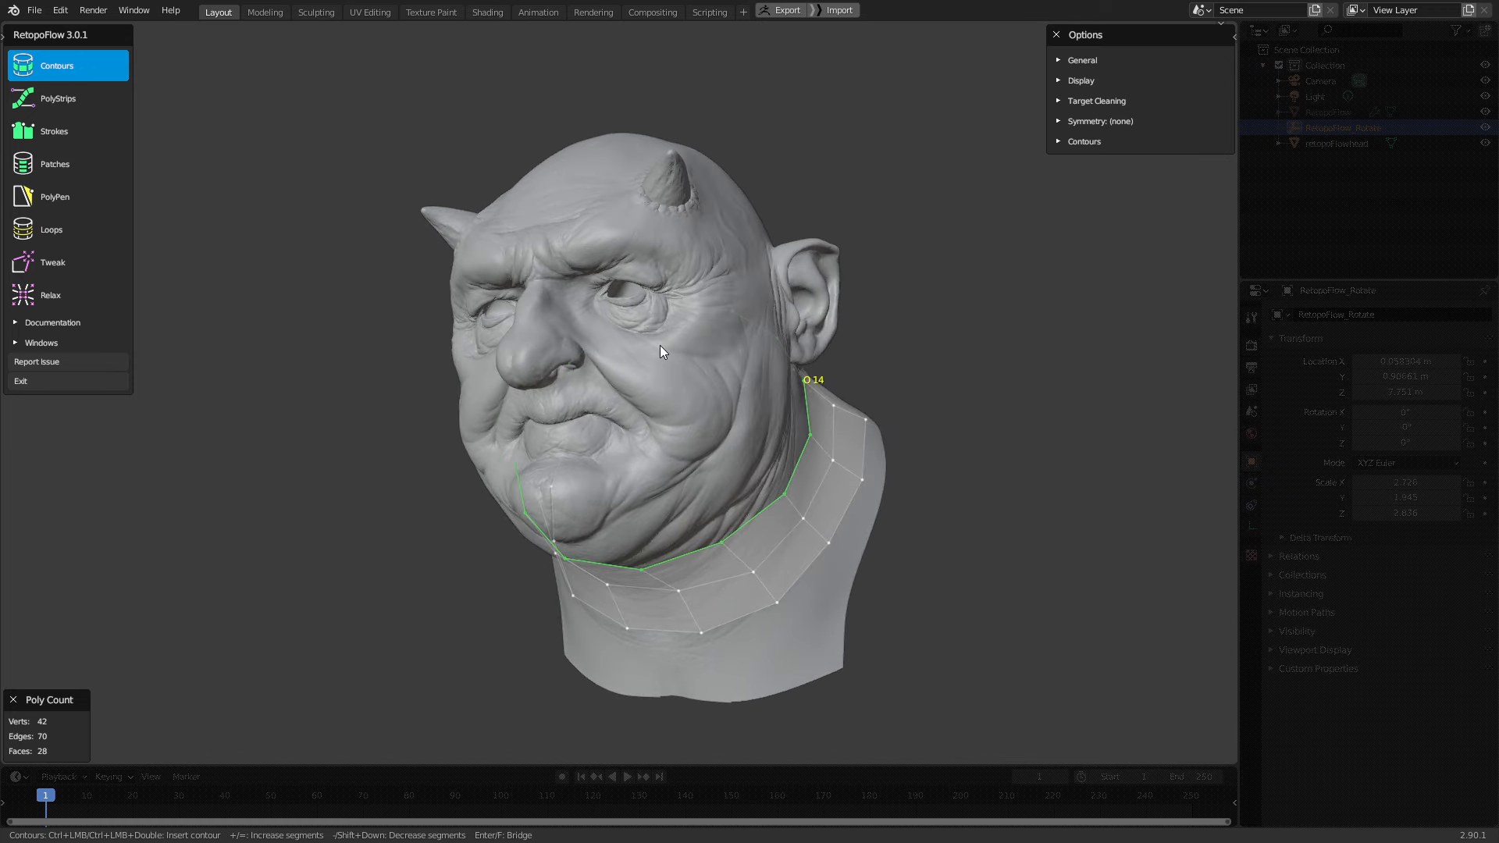
# Open the general help and read through the tool shortcuts, universal shortcuts and general options before closing it
pyautogui.press('F1')
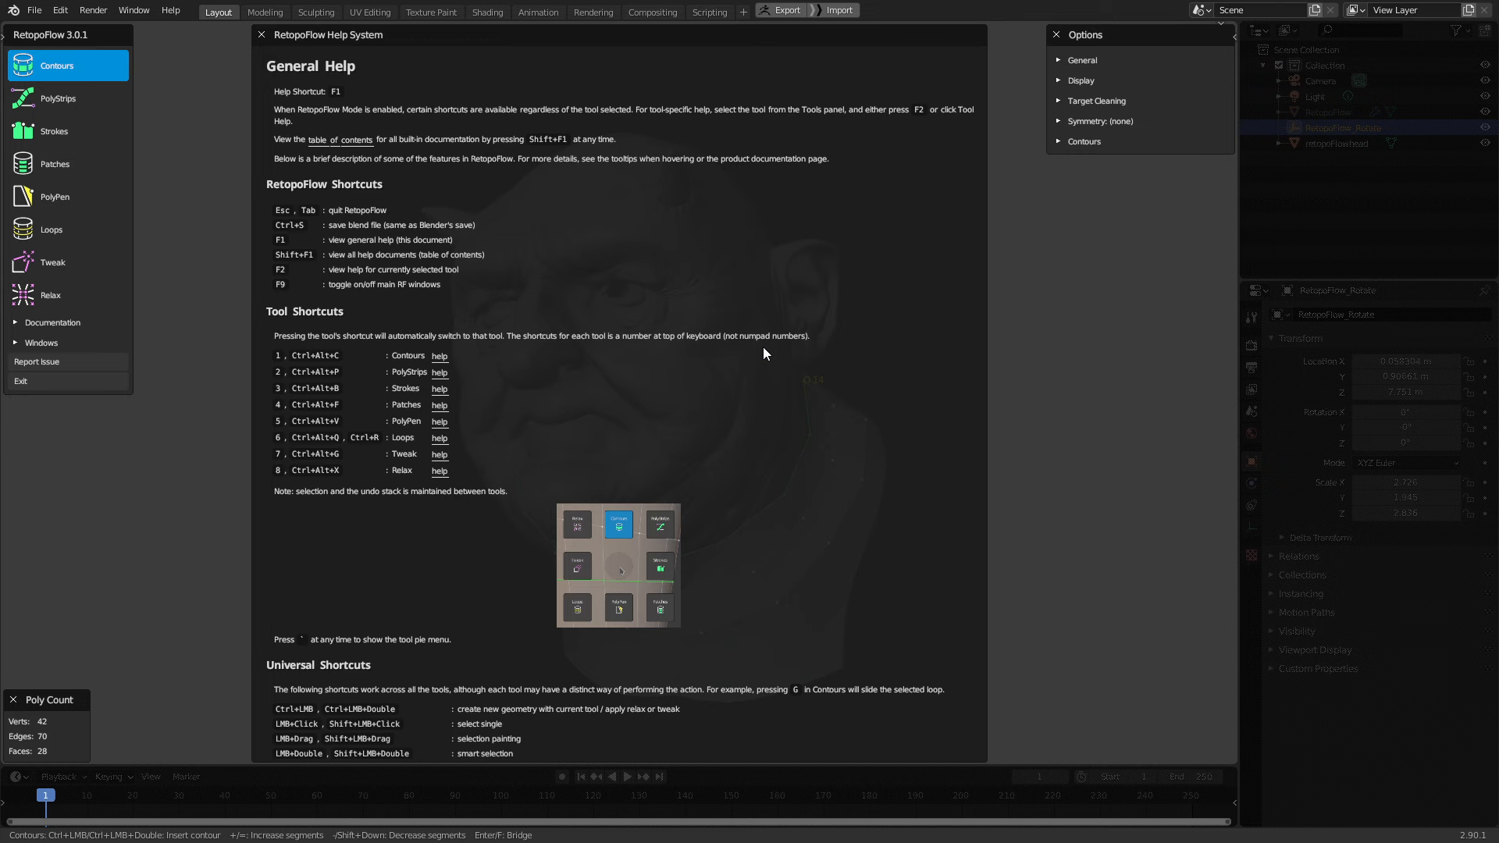
pyautogui.scroll(-6, 672, 373)
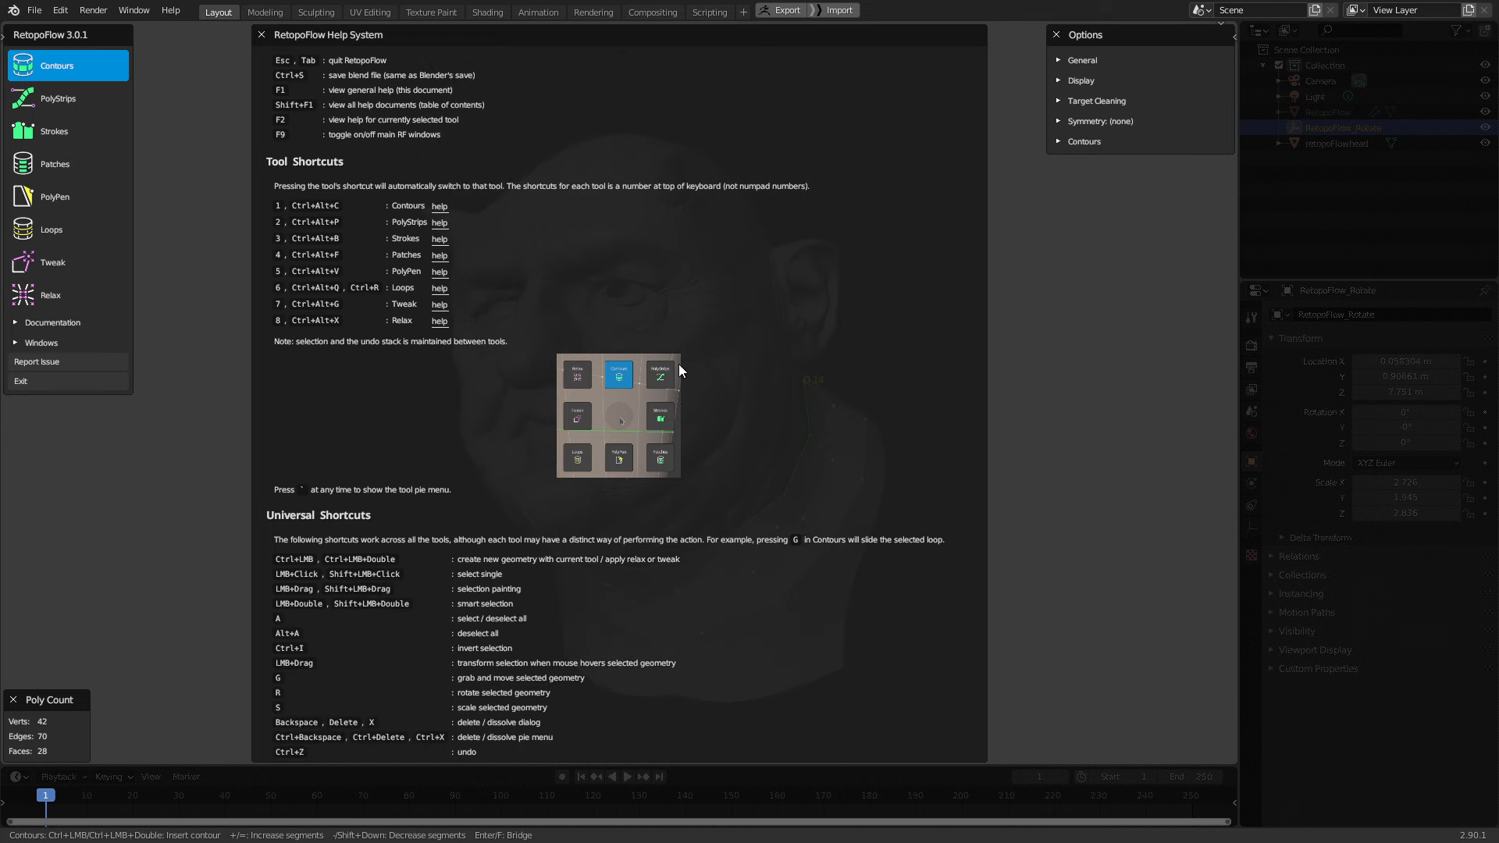
pyautogui.scroll(-8, 681, 362)
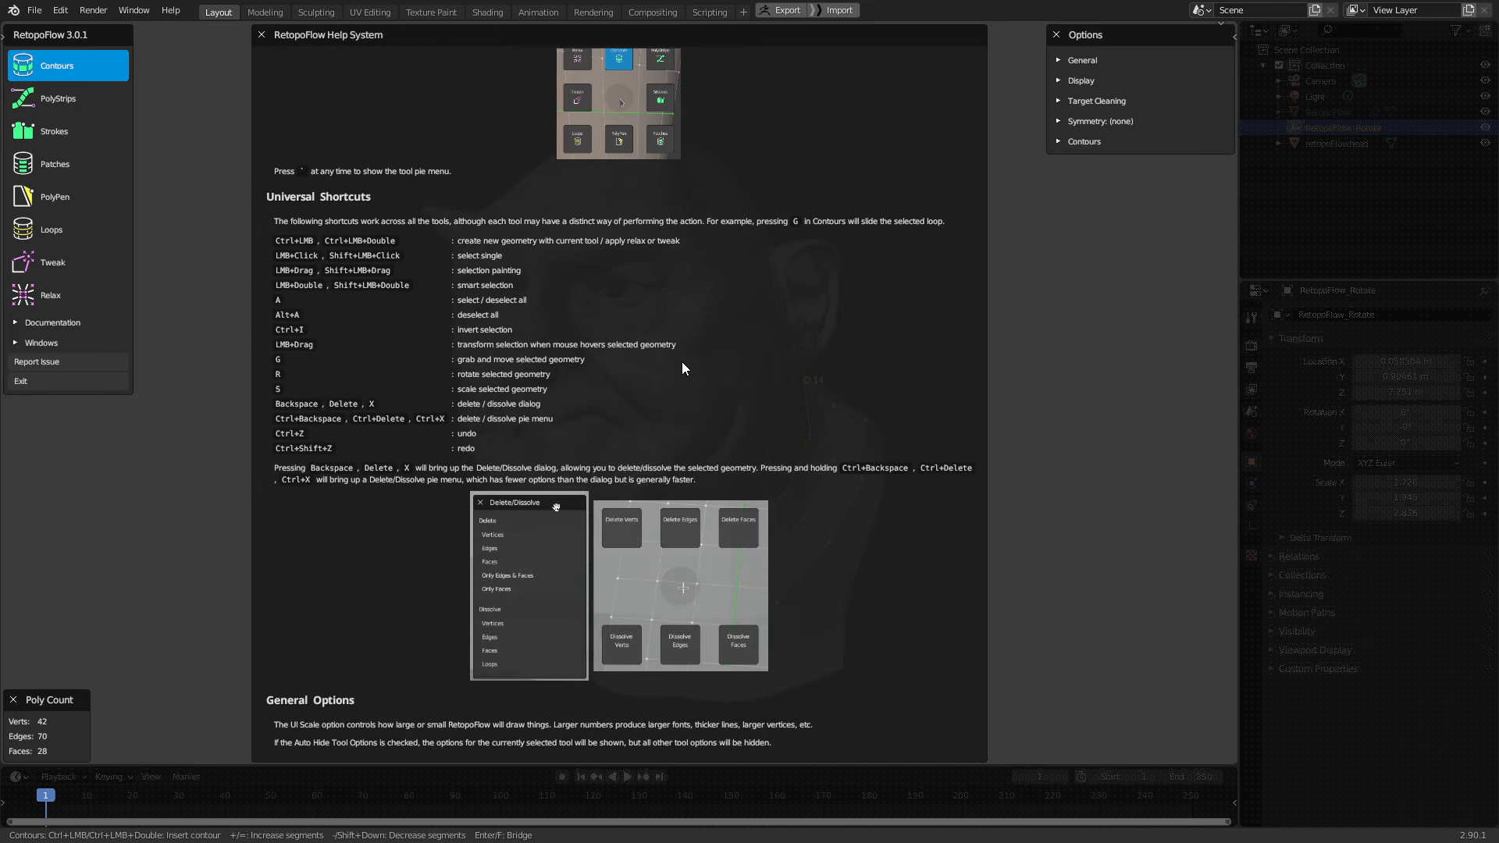
pyautogui.scroll(-2, 663, 506)
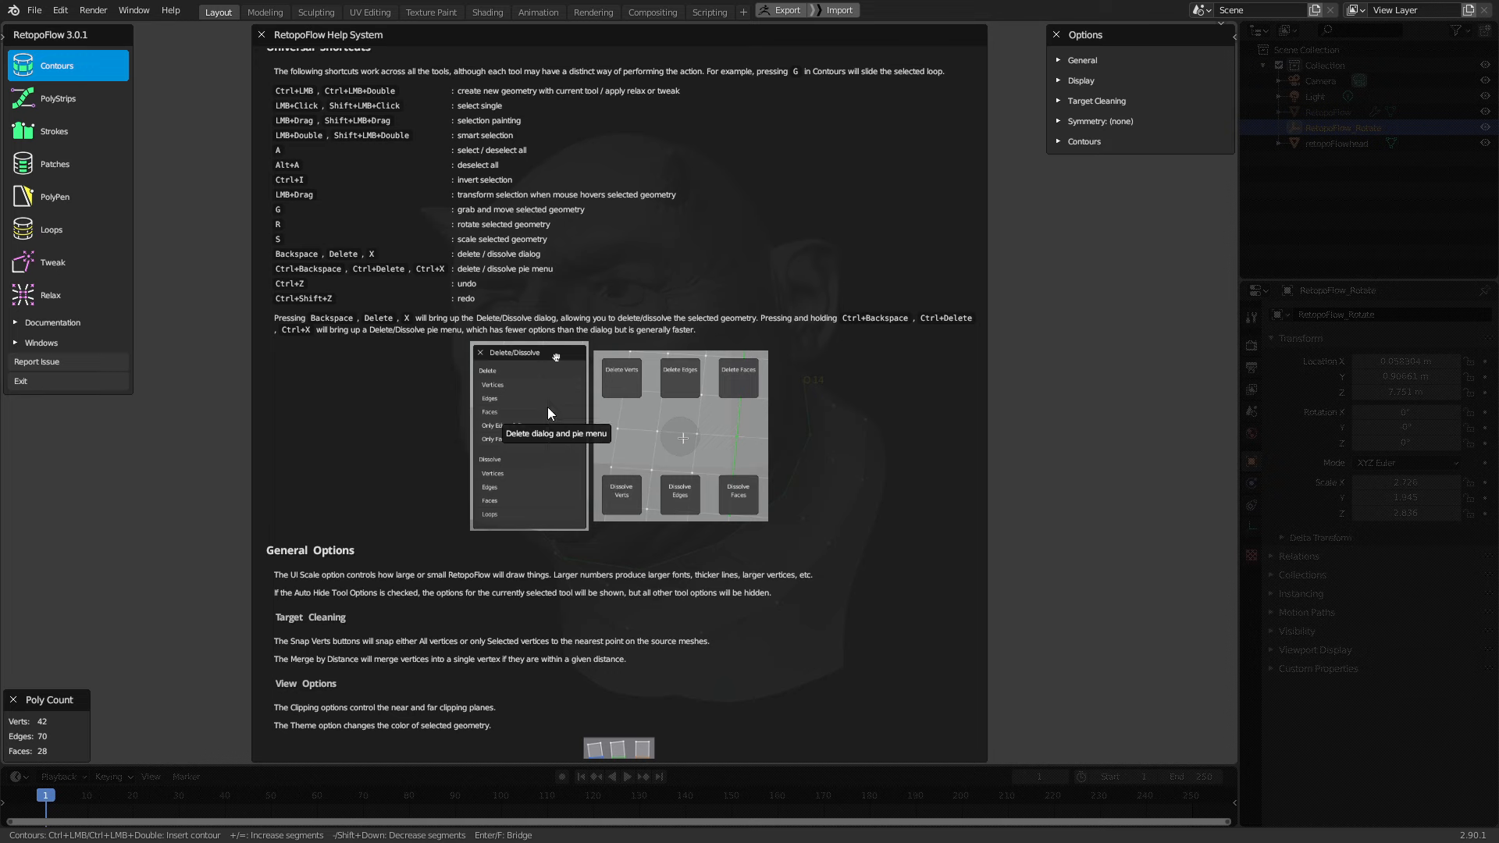
pyautogui.click(262, 42)
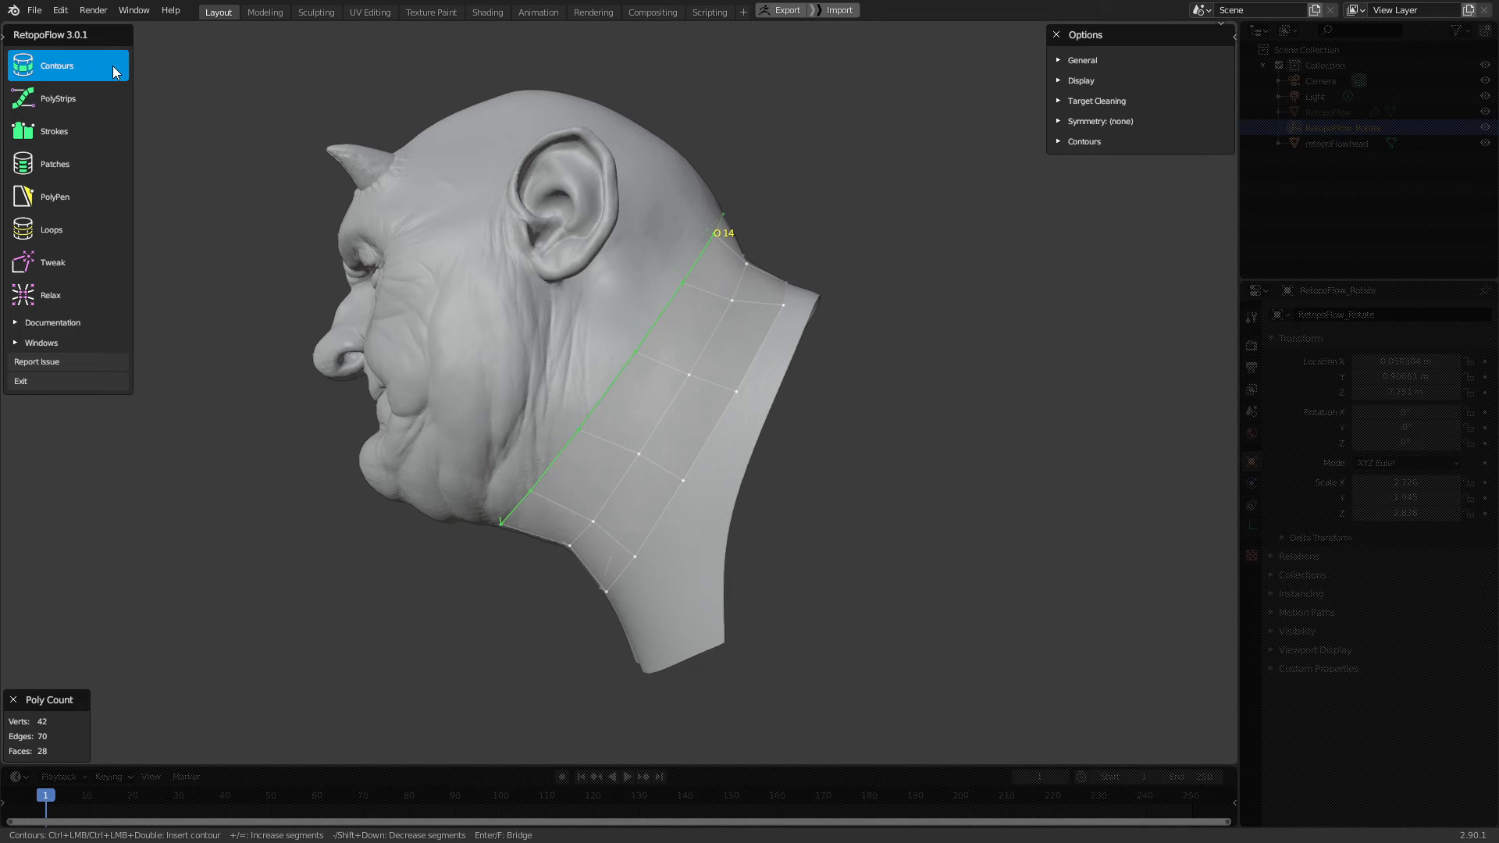
# Add a fourth contour loop from the back of the head, past the ear, to the underside of the chin
pyautogui.moveTo(647, 269); pyautogui.dragTo(675, 238, button='middle')
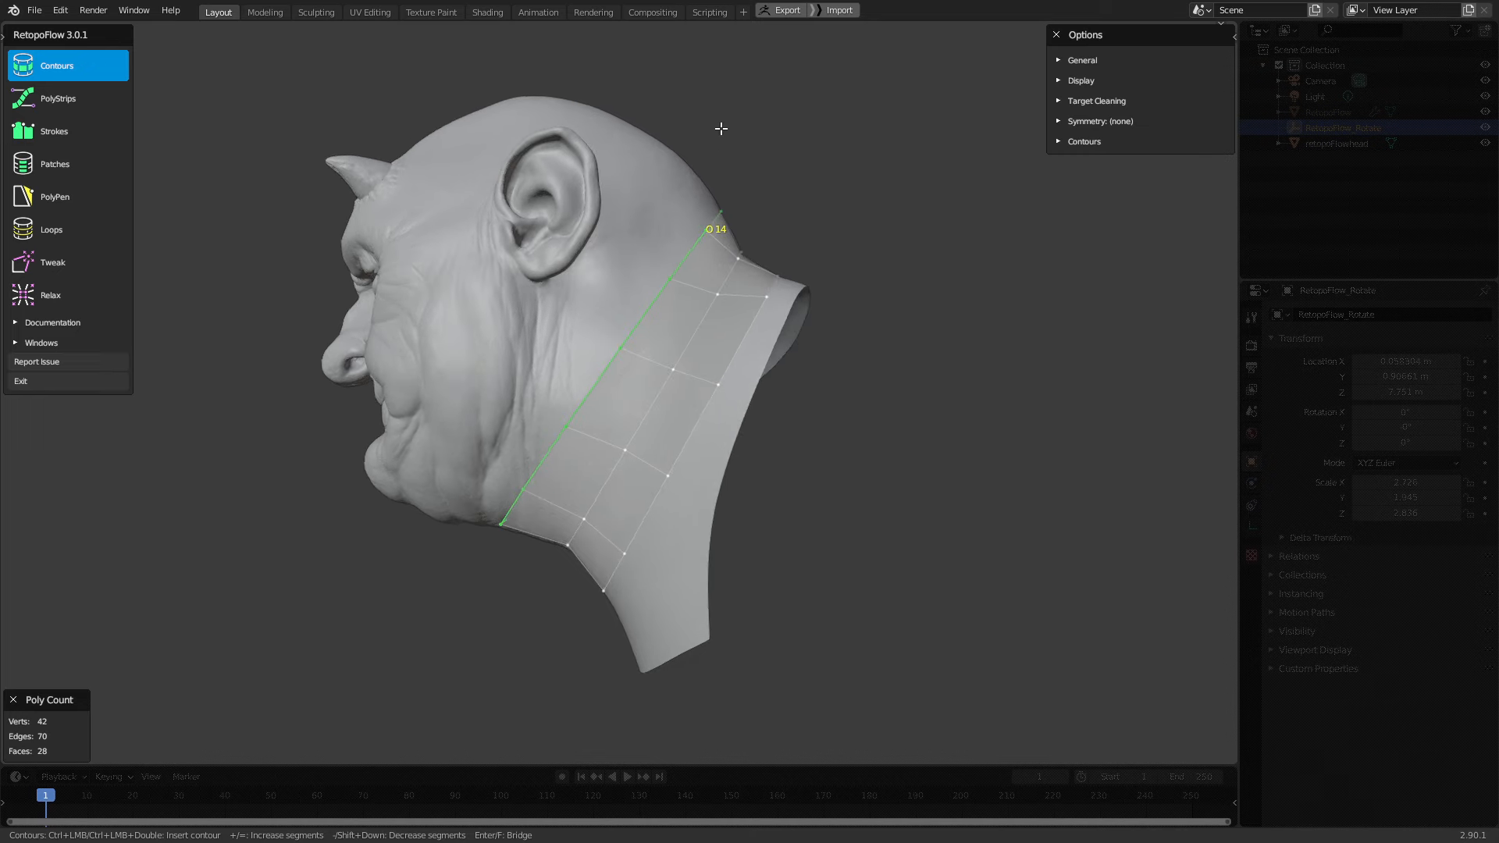
pyautogui.moveTo(716, 131)
pyautogui.keyDown('ctrl'); pyautogui.mouseDown()
pyautogui.moveTo(442, 492)
pyautogui.moveTo(402, 577)
pyautogui.mouseUp(); pyautogui.keyUp('ctrl')
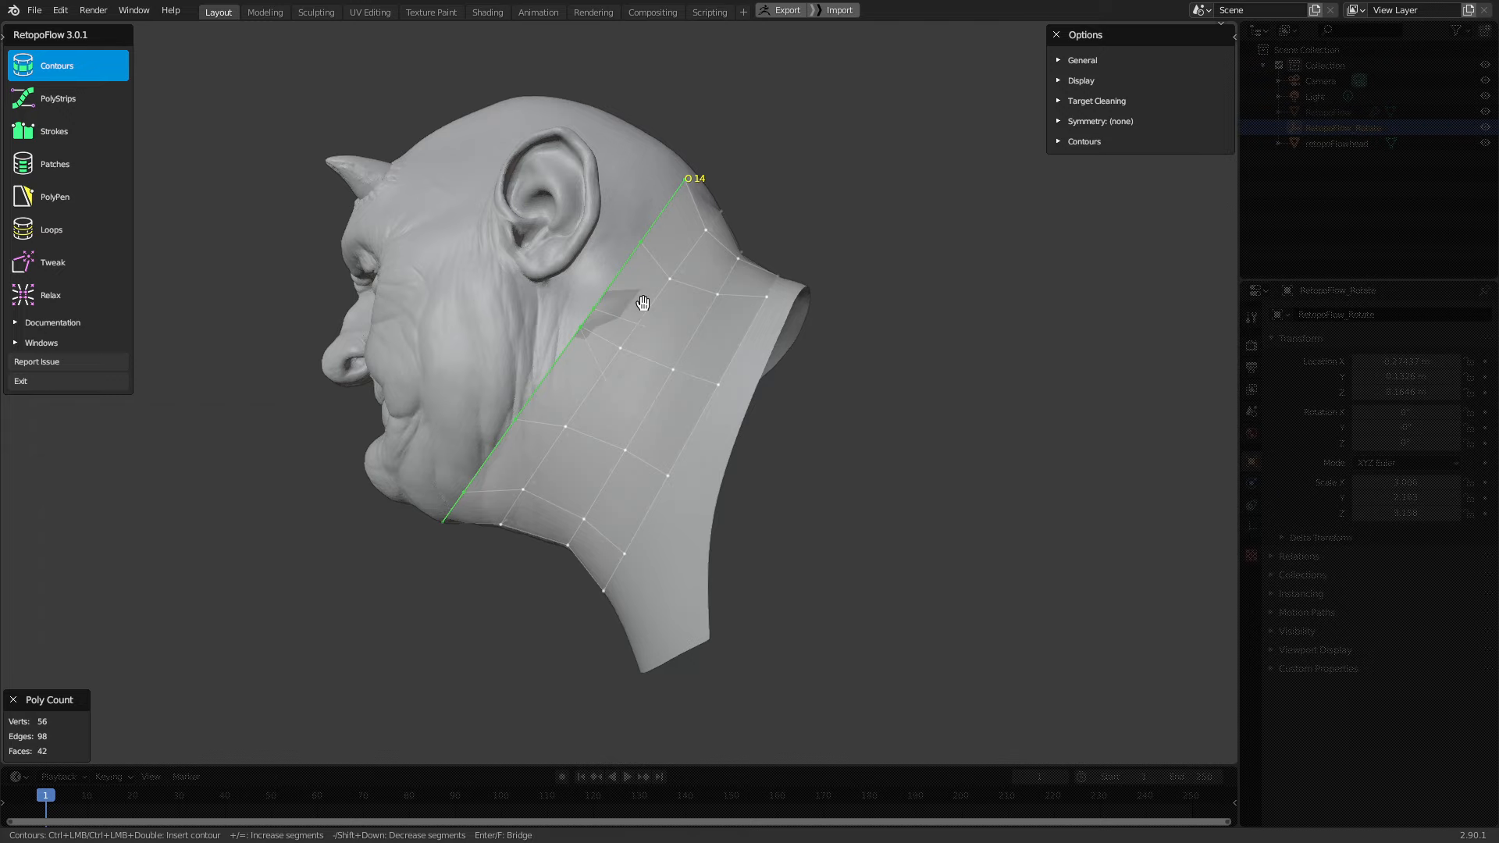
pyautogui.moveTo(642, 303); pyautogui.dragTo(687, 306, button='middle')
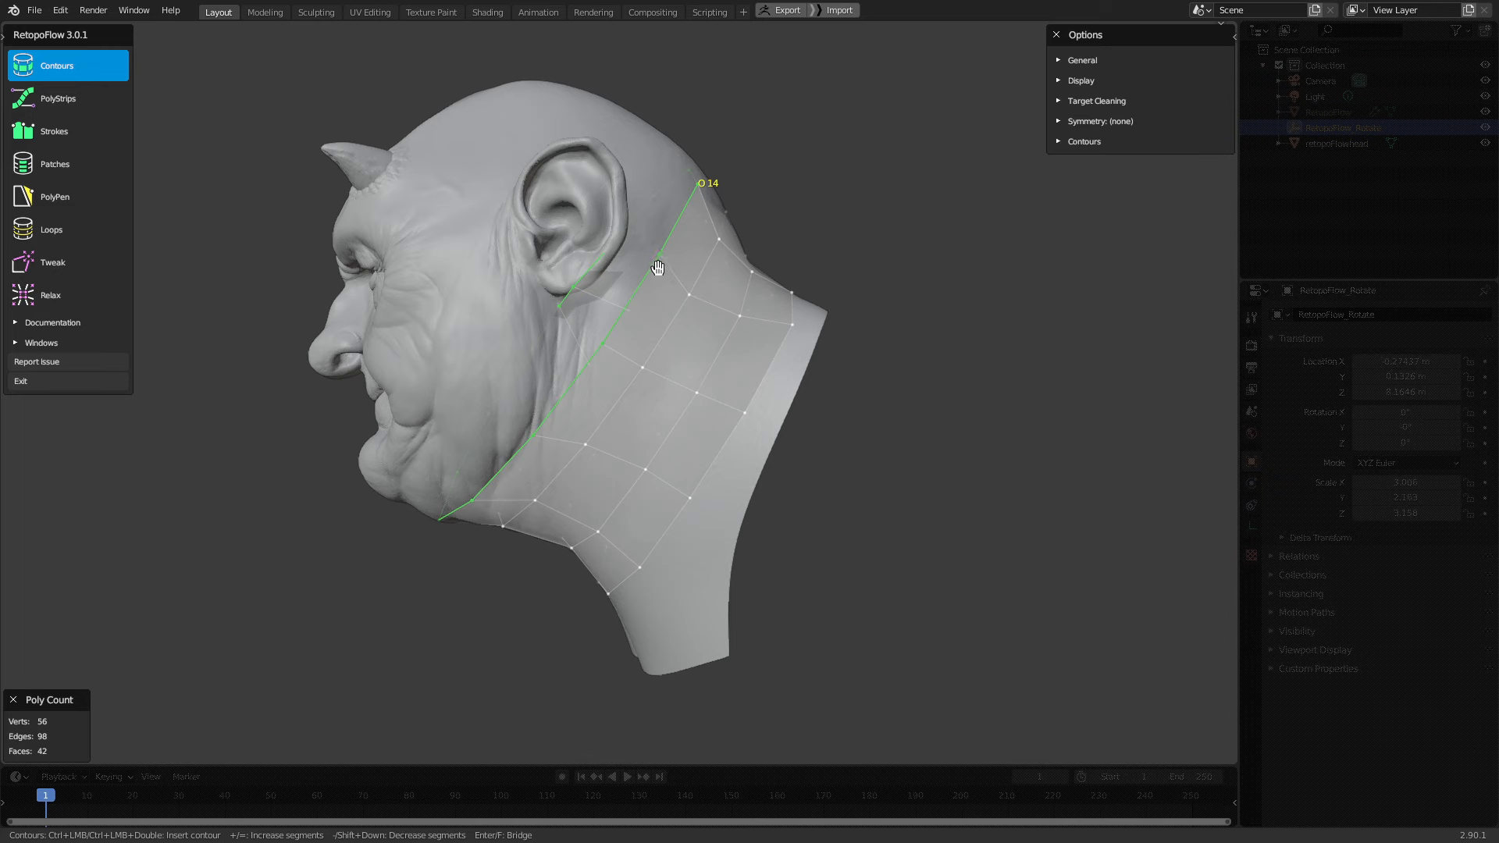
pyautogui.moveTo(676, 289); pyautogui.dragTo(605, 311, button='middle')
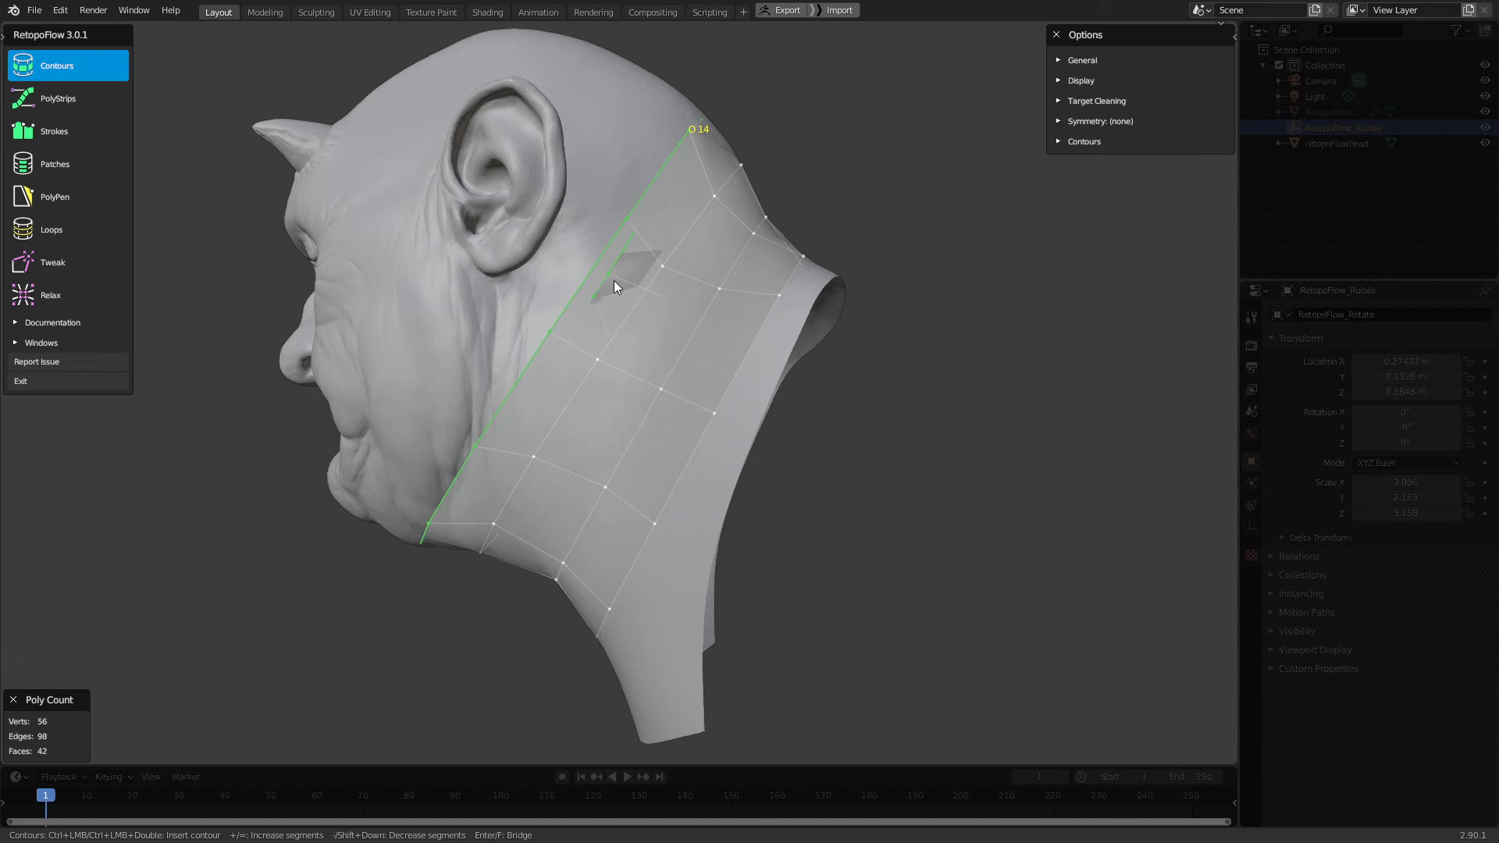
# Switch to the PolyStrips tool with nothing selected and draw a curved quad strip along the brow, ending beside the outer eye corner
pyautogui.press('a')
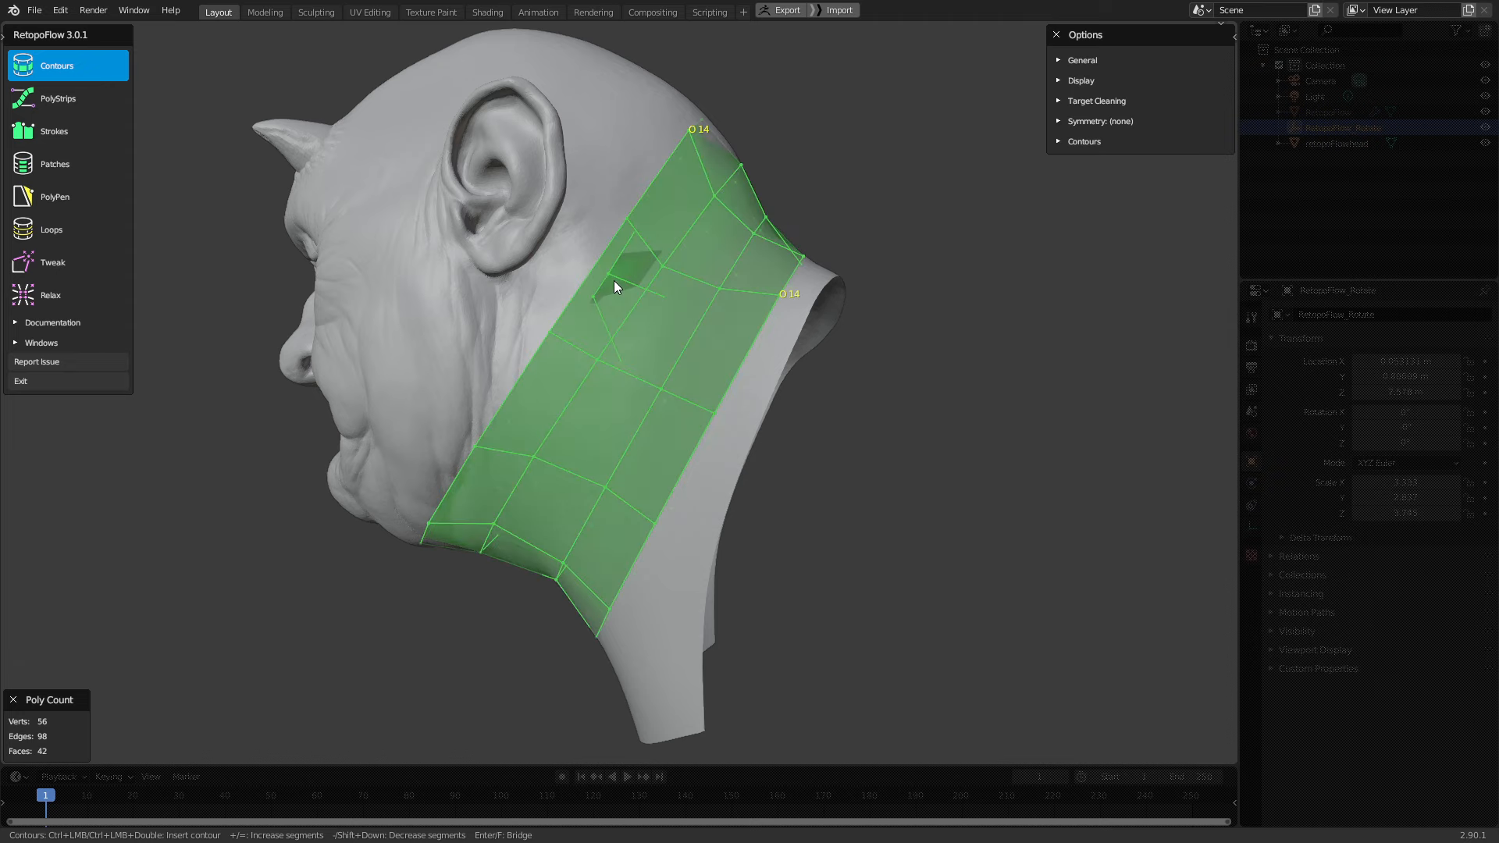
pyautogui.click(69, 95)
pyautogui.moveTo(476, 291); pyautogui.dragTo(646, 331, button='middle')
pyautogui.hotkey('alt', 'a')
pyautogui.scroll(1, 647, 331)
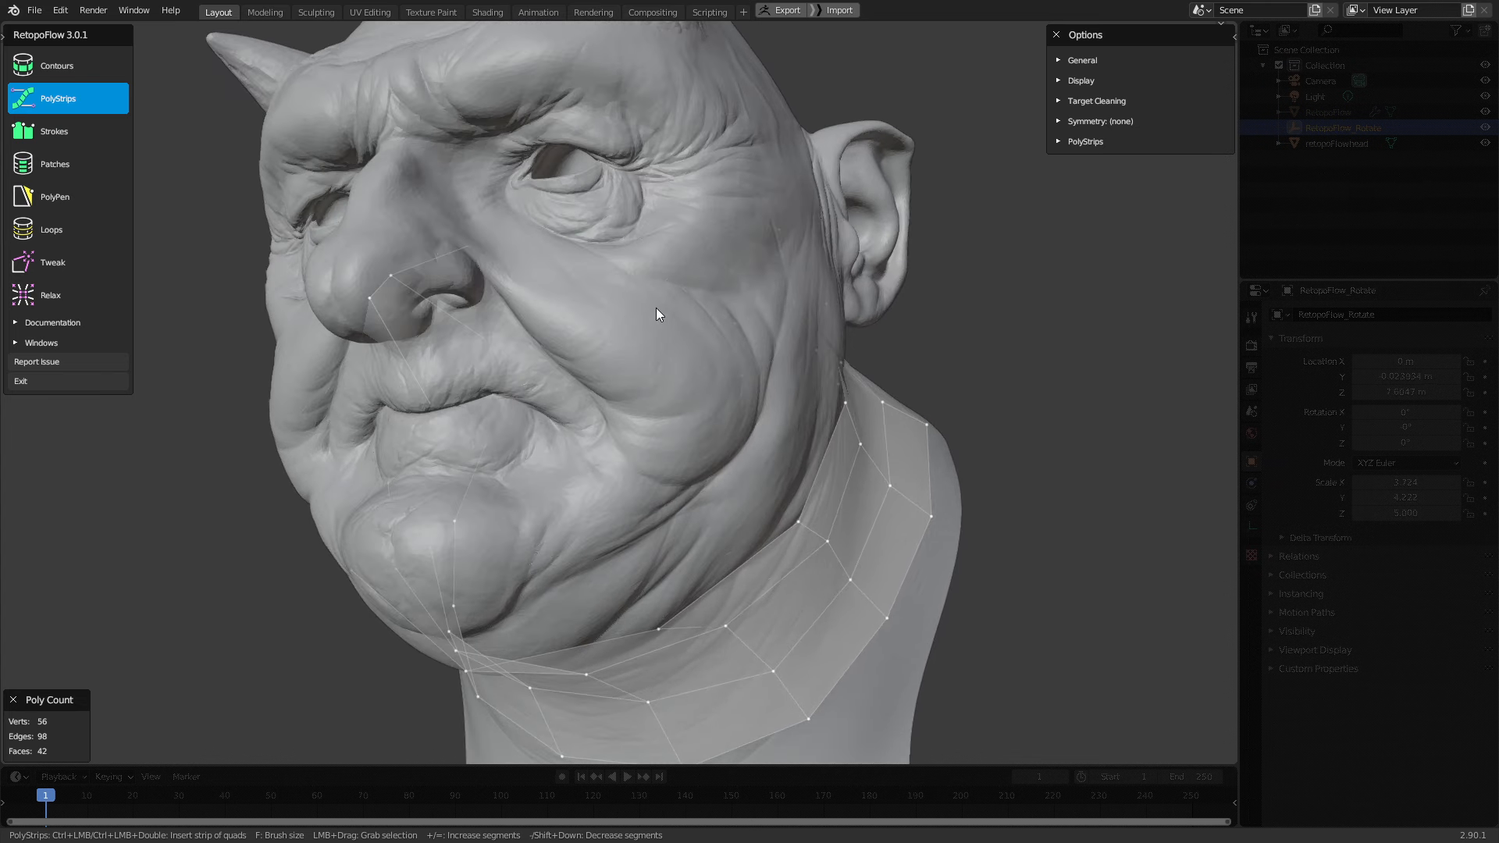
pyautogui.moveTo(644, 270); pyautogui.dragTo(622, 256, button='middle')
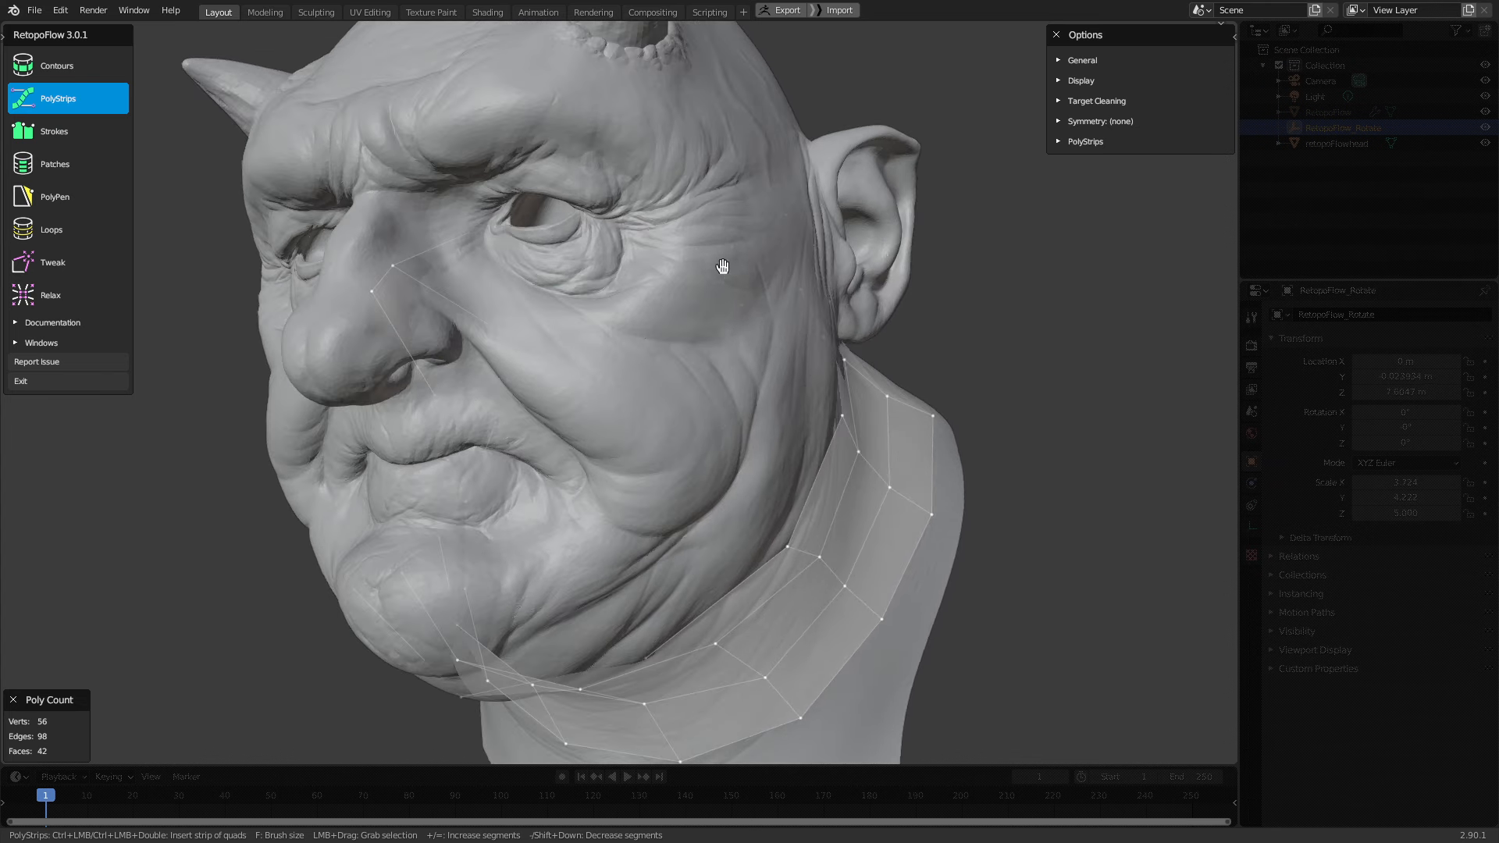
pyautogui.moveTo(722, 266); pyautogui.dragTo(689, 320, button='middle')
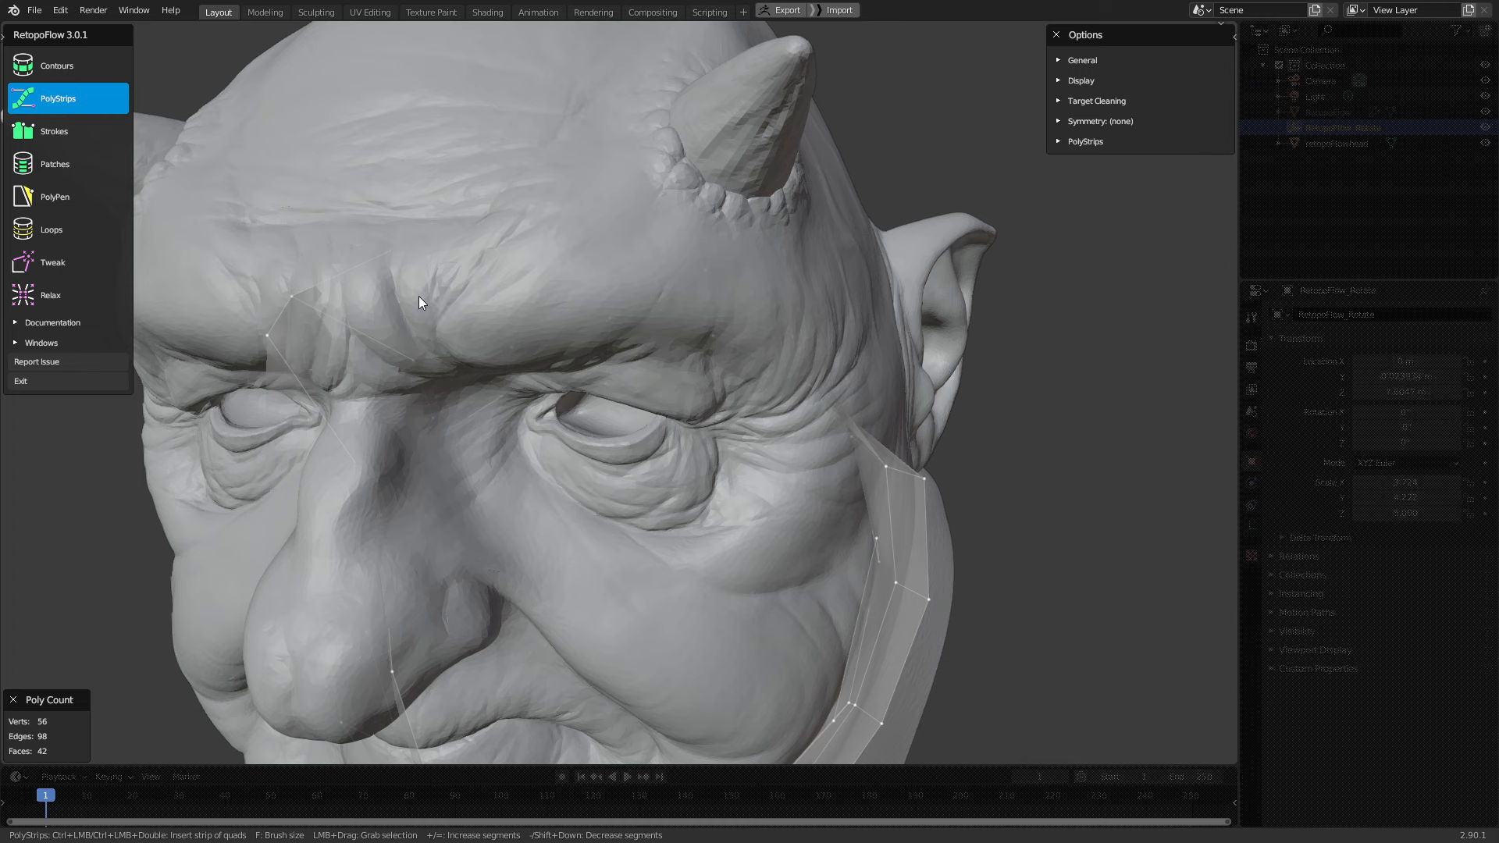
pyautogui.moveTo(403, 288)
pyautogui.mouseDown()
pyautogui.moveTo(552, 268)
pyautogui.moveTo(692, 295)
pyautogui.moveTo(798, 433)
pyautogui.mouseUp()
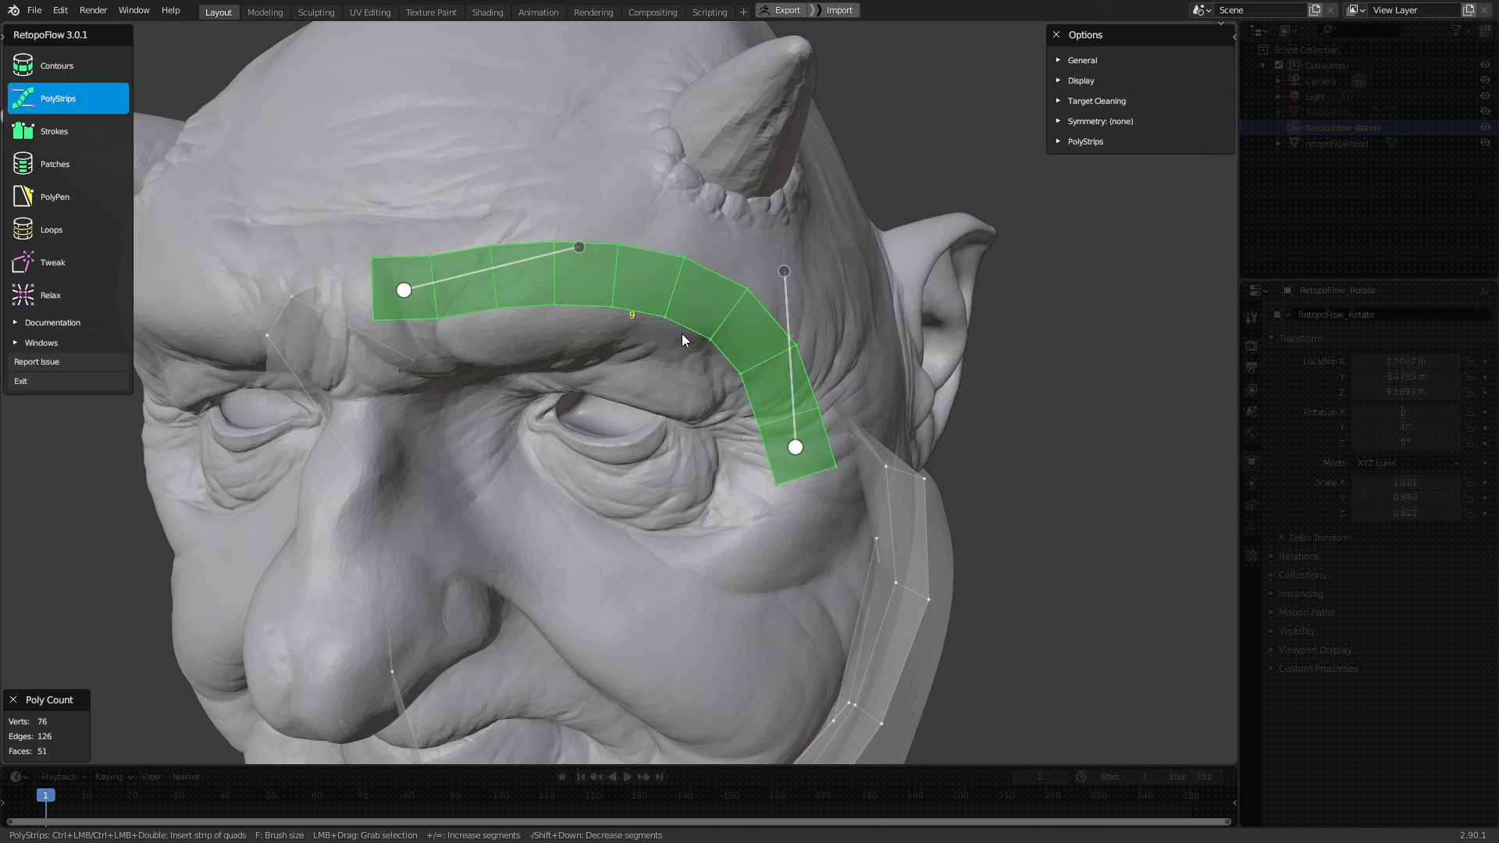
# Reshape the brow strip by repositioning its end points and curve handles so it follows the arch around the eye
pyautogui.moveTo(681, 334)
pyautogui.mouseDown(button='middle')
pyautogui.moveTo(662, 326)
pyautogui.moveTo(705, 324)
pyautogui.moveTo(693, 331)
pyautogui.mouseUp(button='middle')
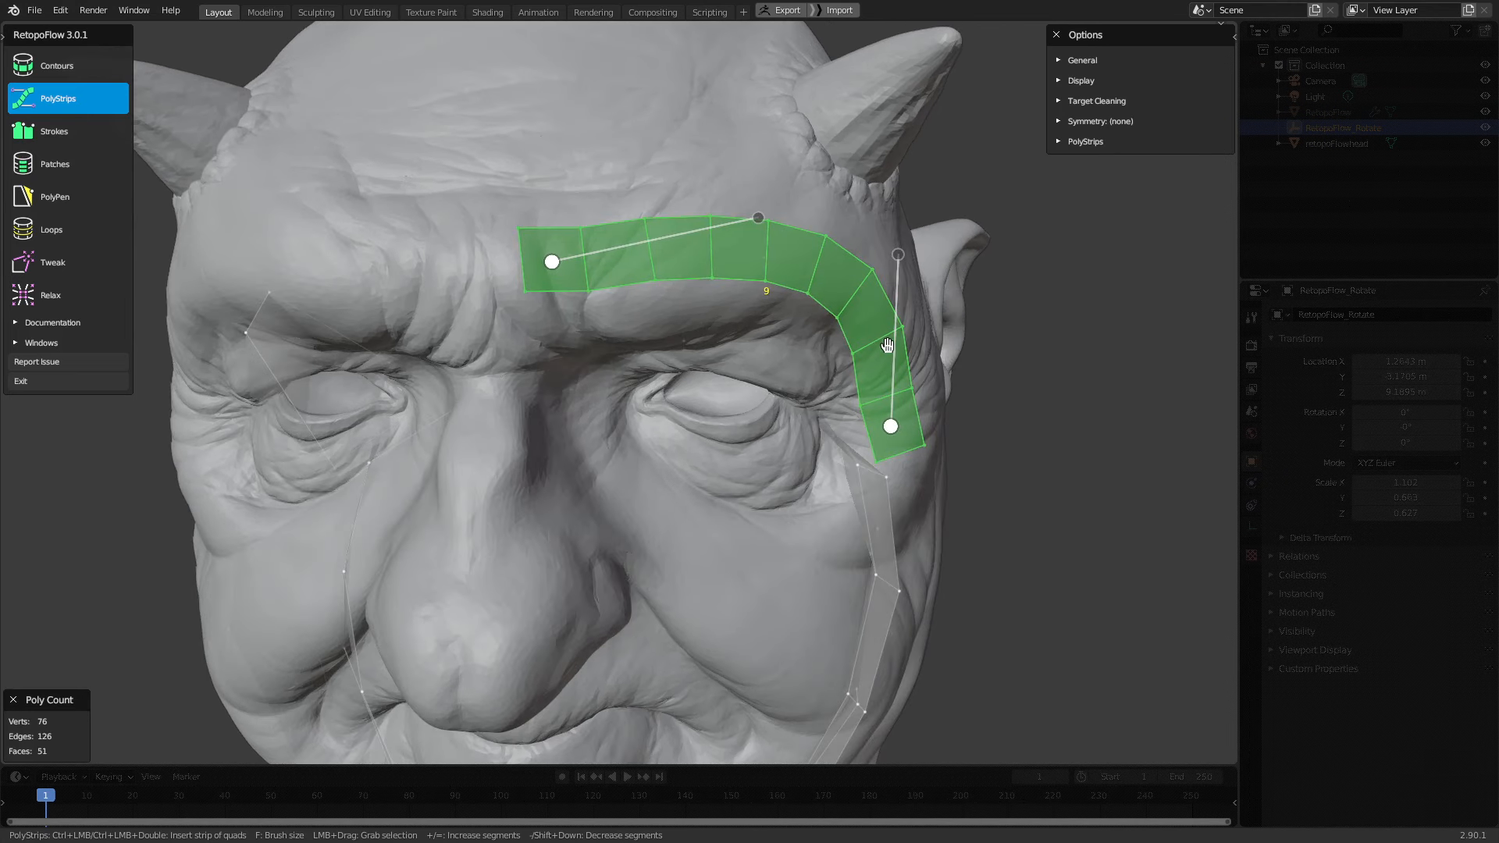
pyautogui.moveTo(546, 266); pyautogui.dragTo(601, 272)
pyautogui.moveTo(929, 422); pyautogui.dragTo(762, 431, button='middle')
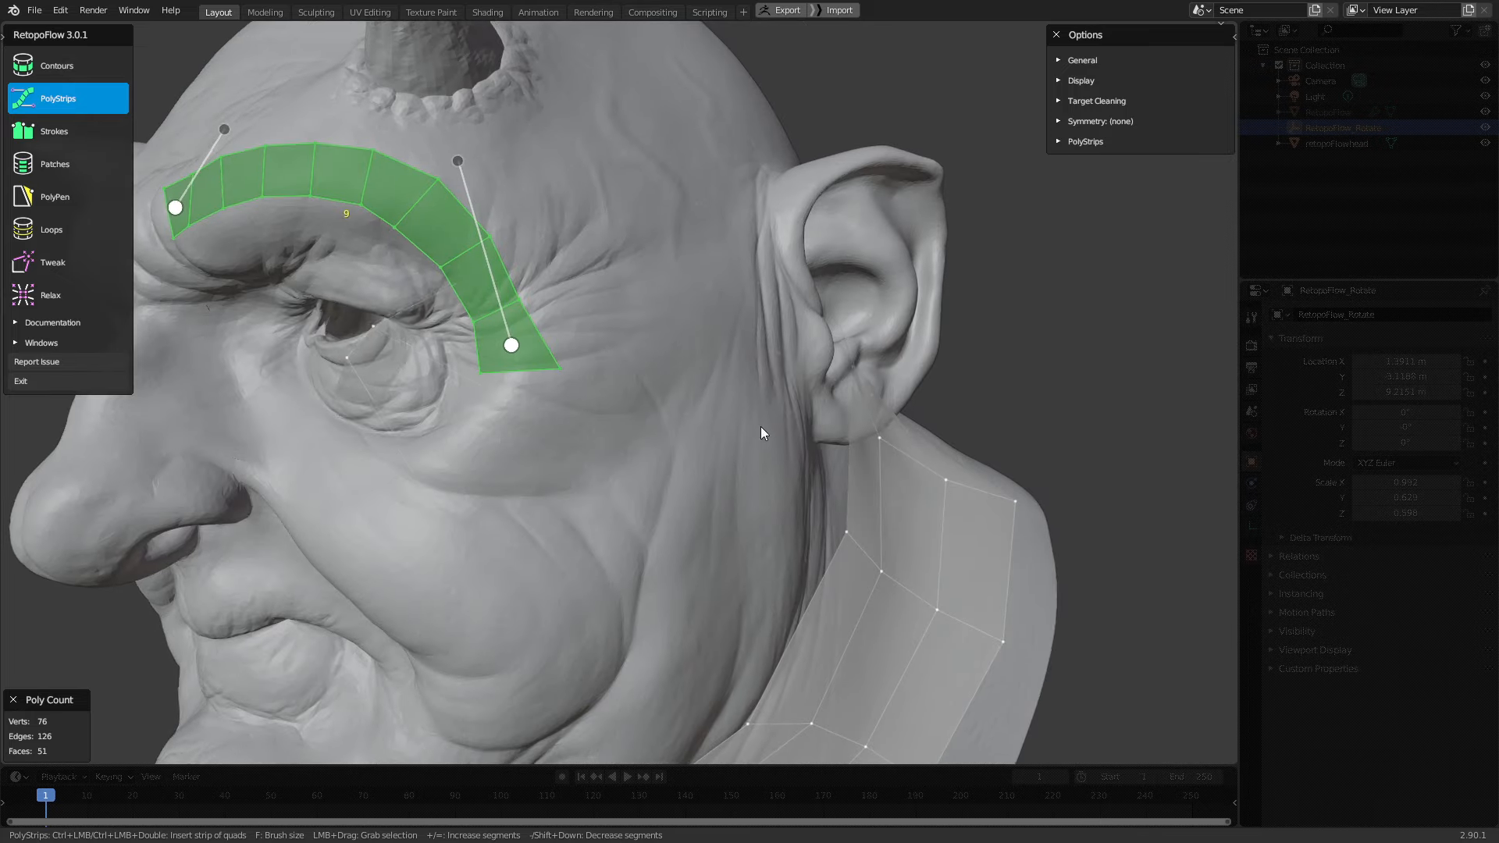
pyautogui.moveTo(512, 345); pyautogui.dragTo(512, 309)
pyautogui.moveTo(513, 309); pyautogui.dragTo(563, 329, button='middle')
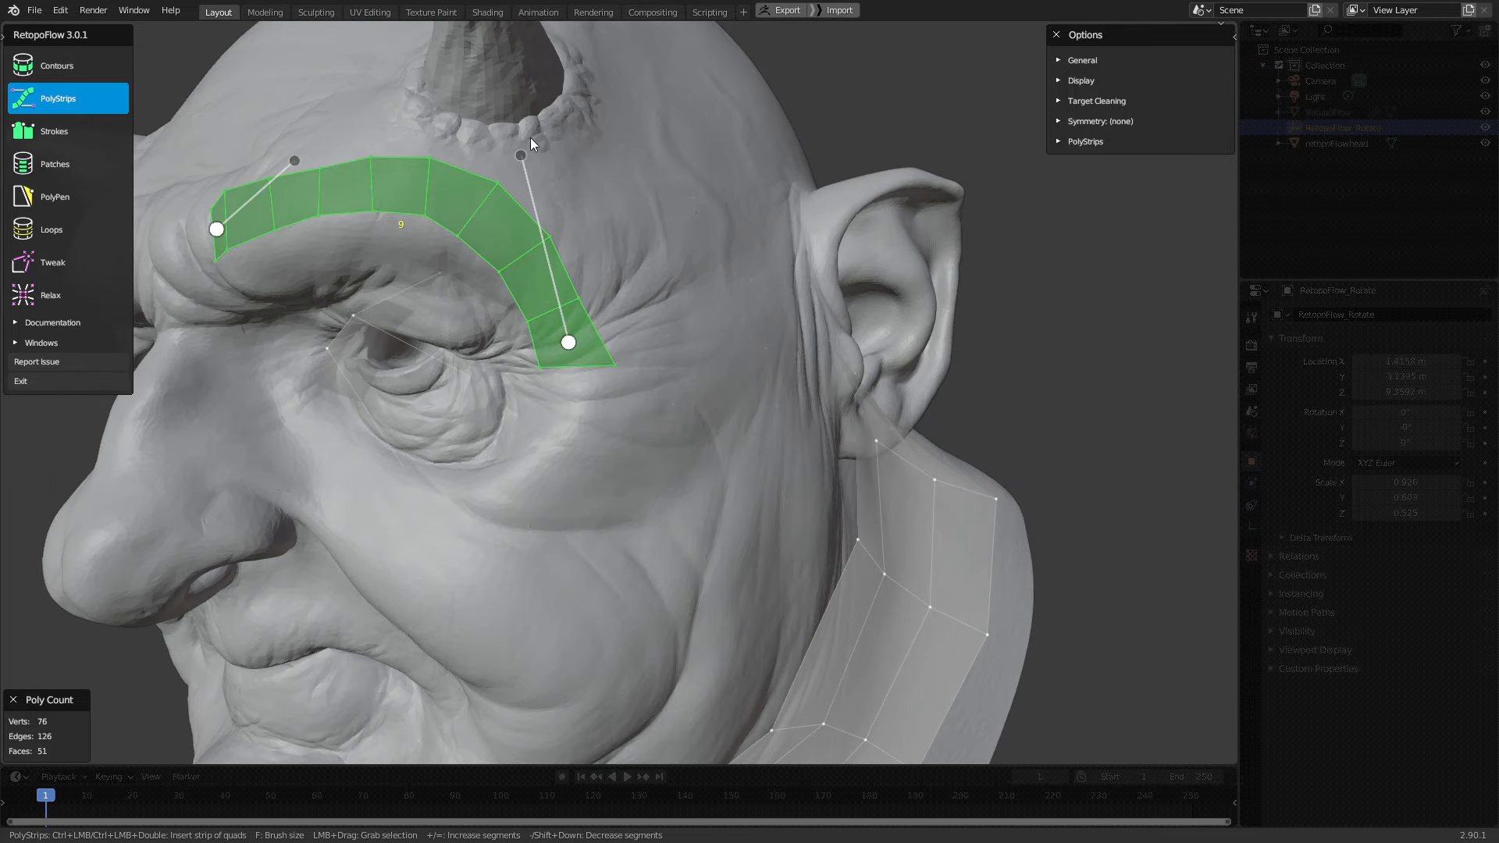
pyautogui.moveTo(524, 157); pyautogui.dragTo(497, 229)
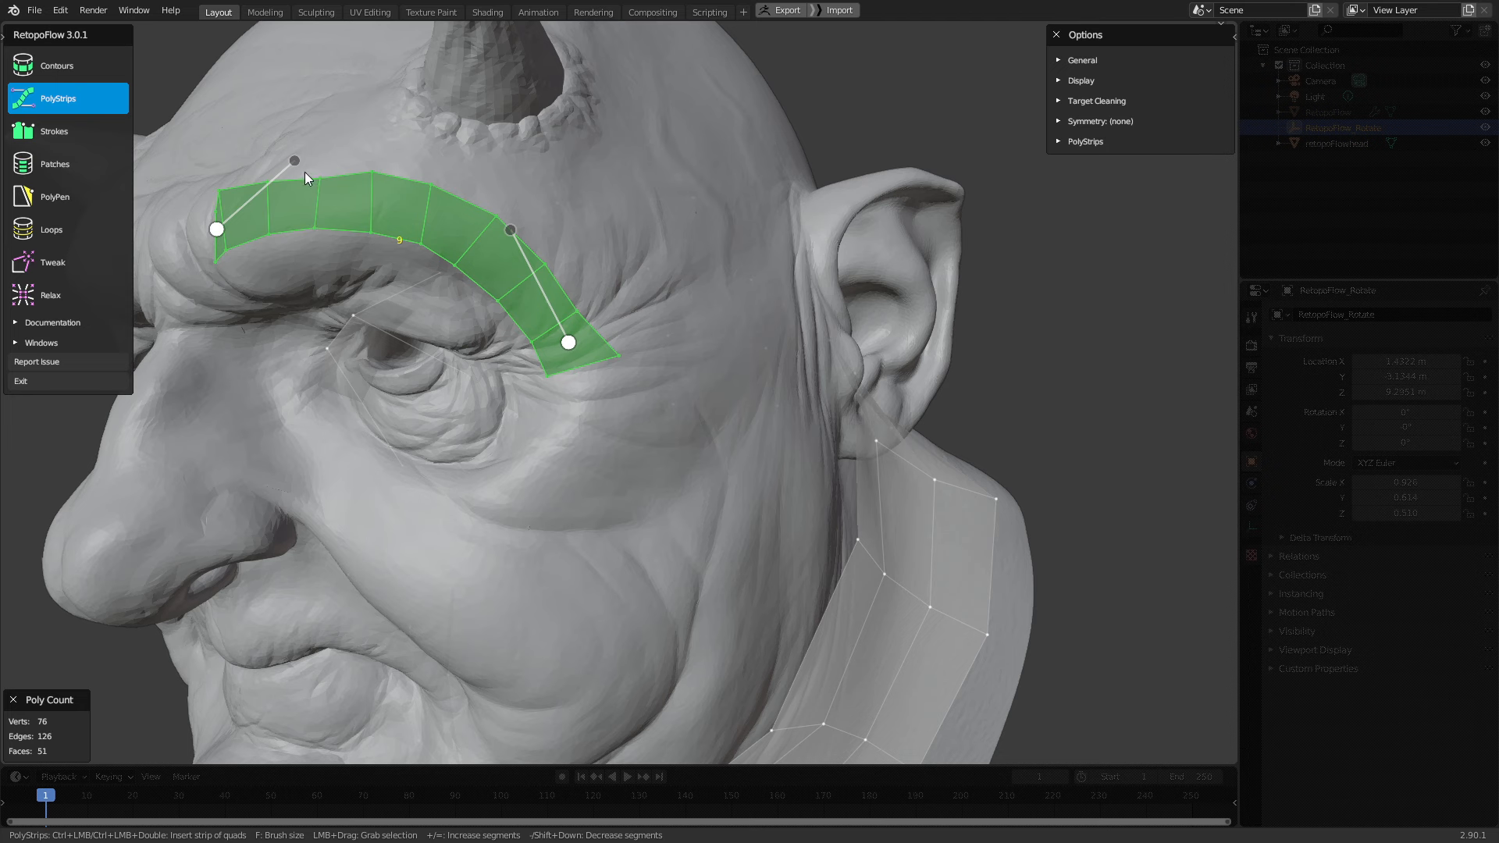
pyautogui.moveTo(295, 161); pyautogui.dragTo(309, 134)
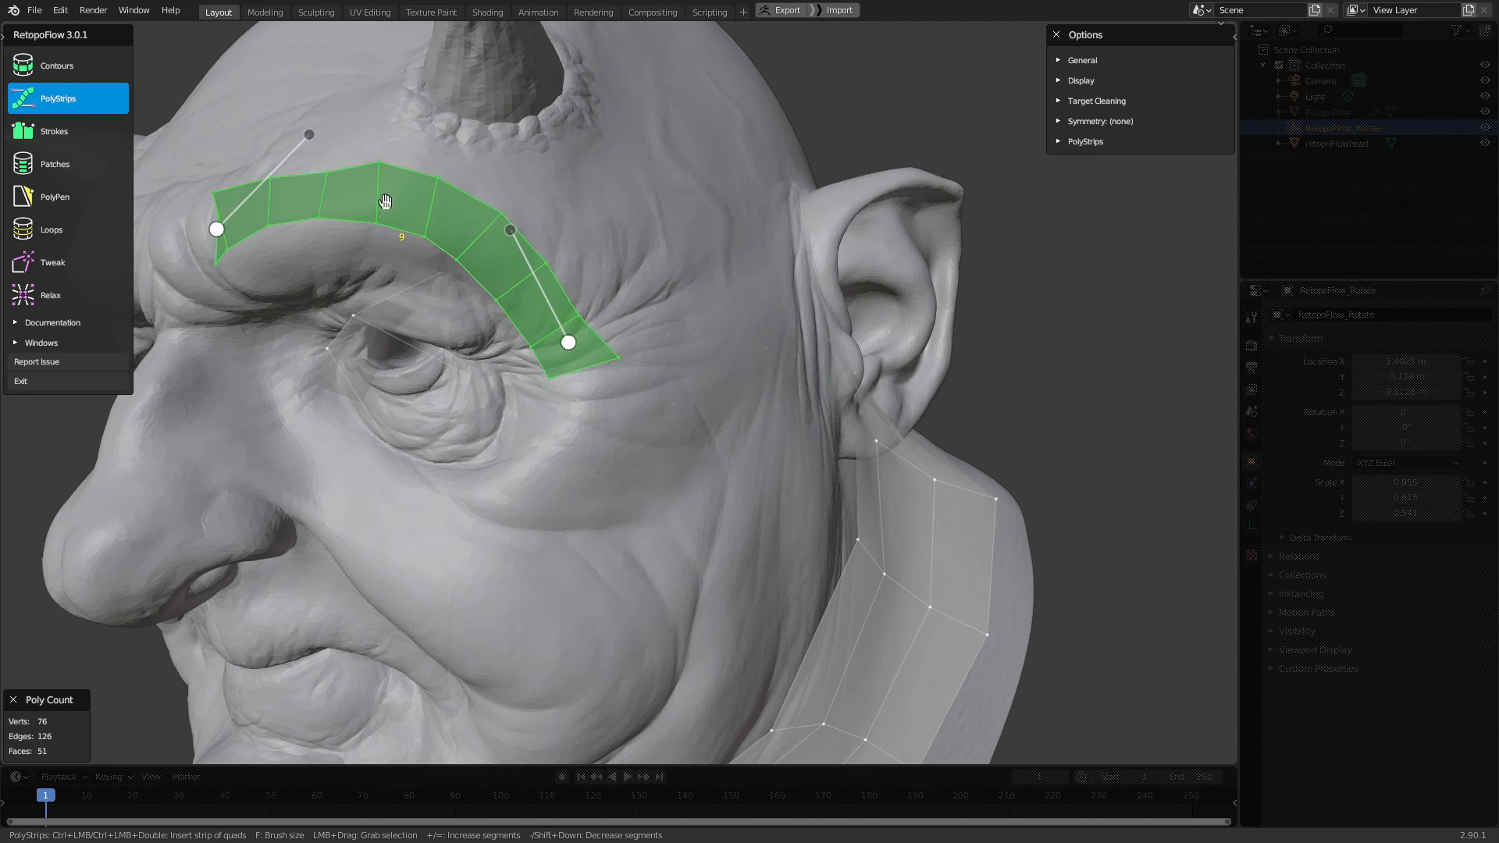
pyautogui.moveTo(542, 321); pyautogui.dragTo(629, 329, button='middle')
pyautogui.moveTo(637, 322); pyautogui.dragTo(626, 313)
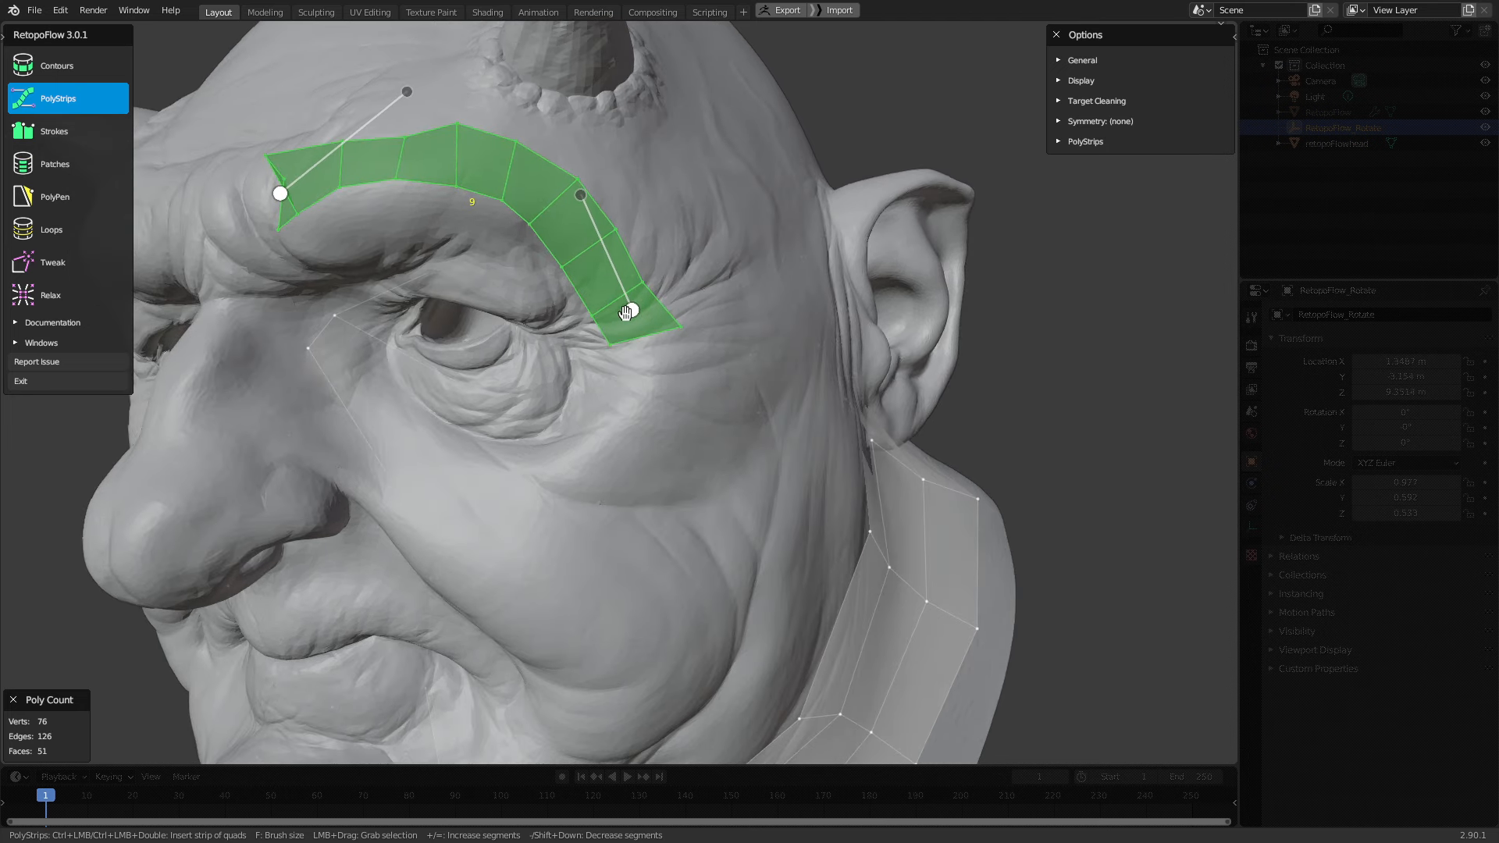
# Reduce the brow strip to 6 segments
pyautogui.press('-')
pyautogui.press('-')
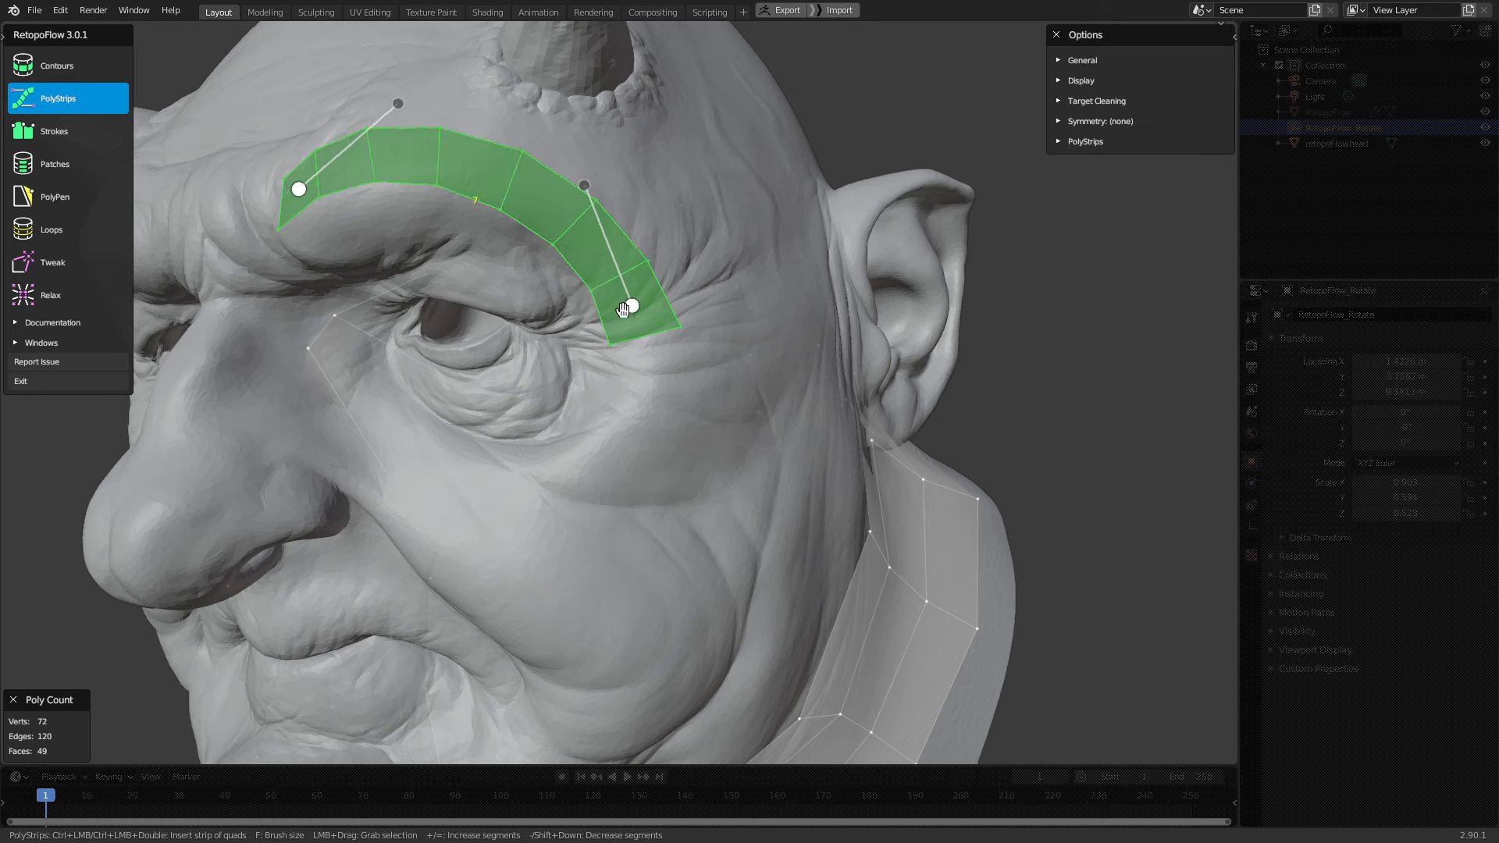
pyautogui.press('-')
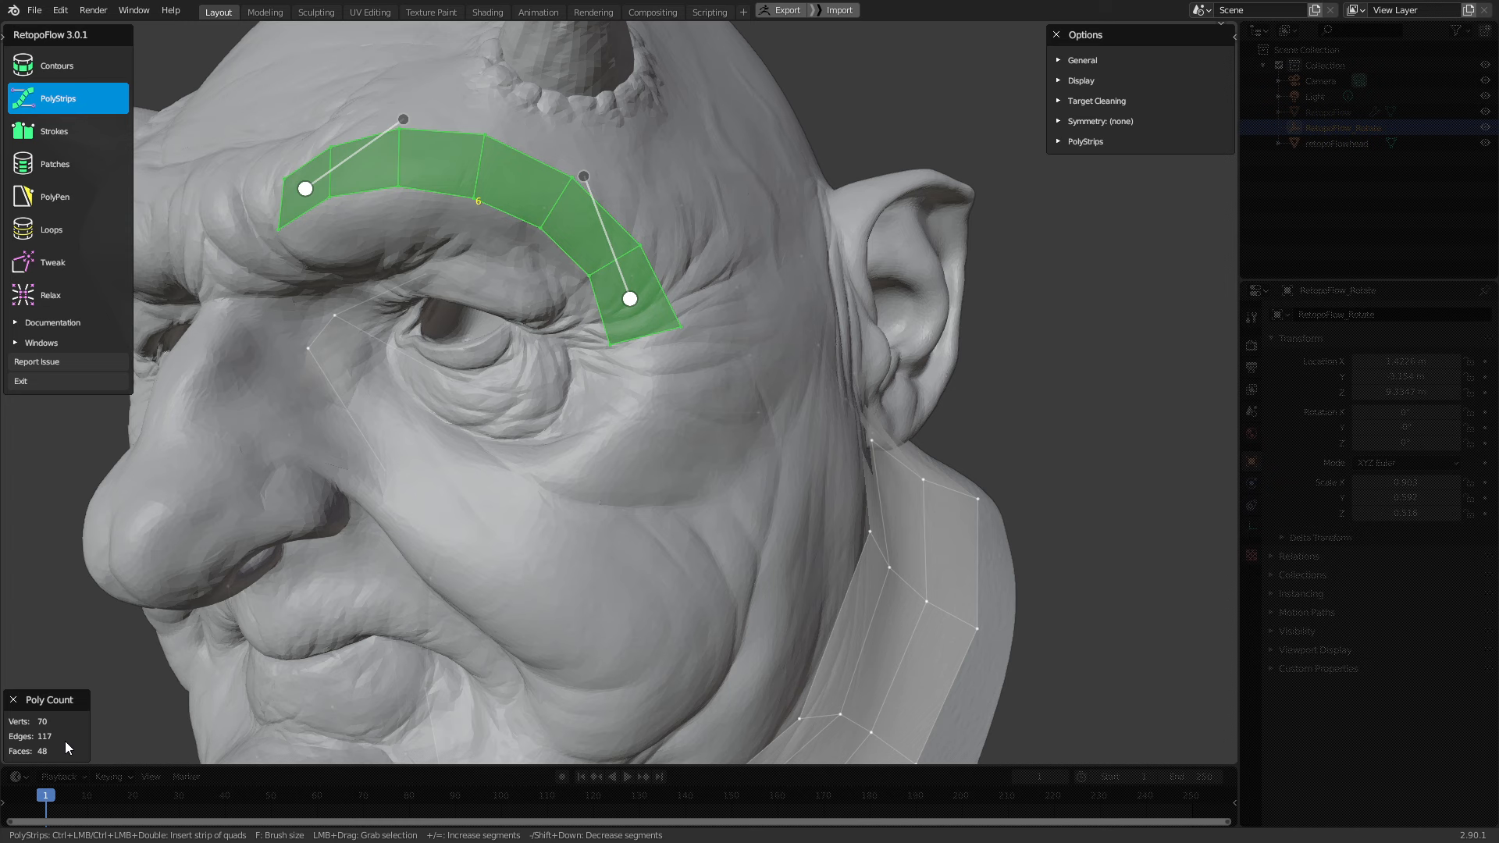
# Draw a second quad strip down the same side of the face and slightly adjust its upper end
pyautogui.moveTo(515, 622); pyautogui.dragTo(619, 533, button='middle')
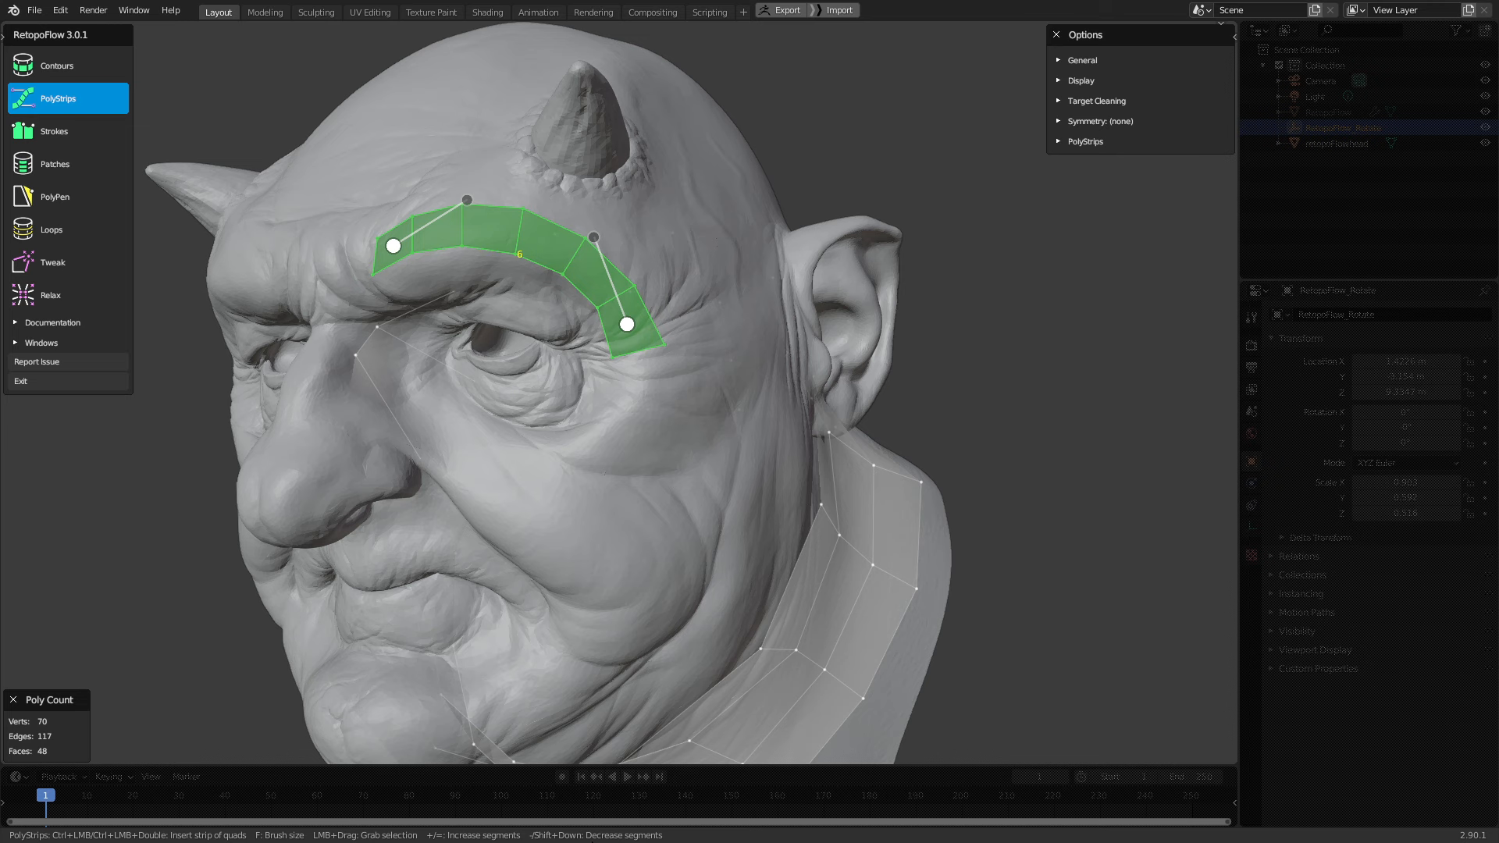
pyautogui.moveTo(549, 502)
pyautogui.mouseDown(button='middle')
pyautogui.moveTo(600, 270)
pyautogui.moveTo(654, 270)
pyautogui.mouseUp(button='middle')
pyautogui.moveTo(705, 350); pyautogui.dragTo(705, 318, button='middle')
pyautogui.click(718, 315)
pyautogui.scroll(2, 717, 359)
pyautogui.moveTo(696, 331)
pyautogui.mouseDown()
pyautogui.moveTo(552, 525)
pyautogui.moveTo(562, 575)
pyautogui.mouseUp()
pyautogui.moveTo(680, 339)
pyautogui.mouseDown()
pyautogui.moveTo(662, 357)
pyautogui.moveTo(684, 355)
pyautogui.mouseUp()
# Shrink the strip brush and draw a narrow quad strip from the temple to the cheek on the opposite side of the face
pyautogui.moveTo(720, 423); pyautogui.dragTo(633, 335, button='middle')
pyautogui.click(732, 387)
pyautogui.scroll(-2, 711, 392)
pyautogui.scroll(2, 594, 312)
pyautogui.scroll(-3, 559, 313)
pyautogui.scroll(3, 633, 333)
pyautogui.scroll(-2, 630, 320)
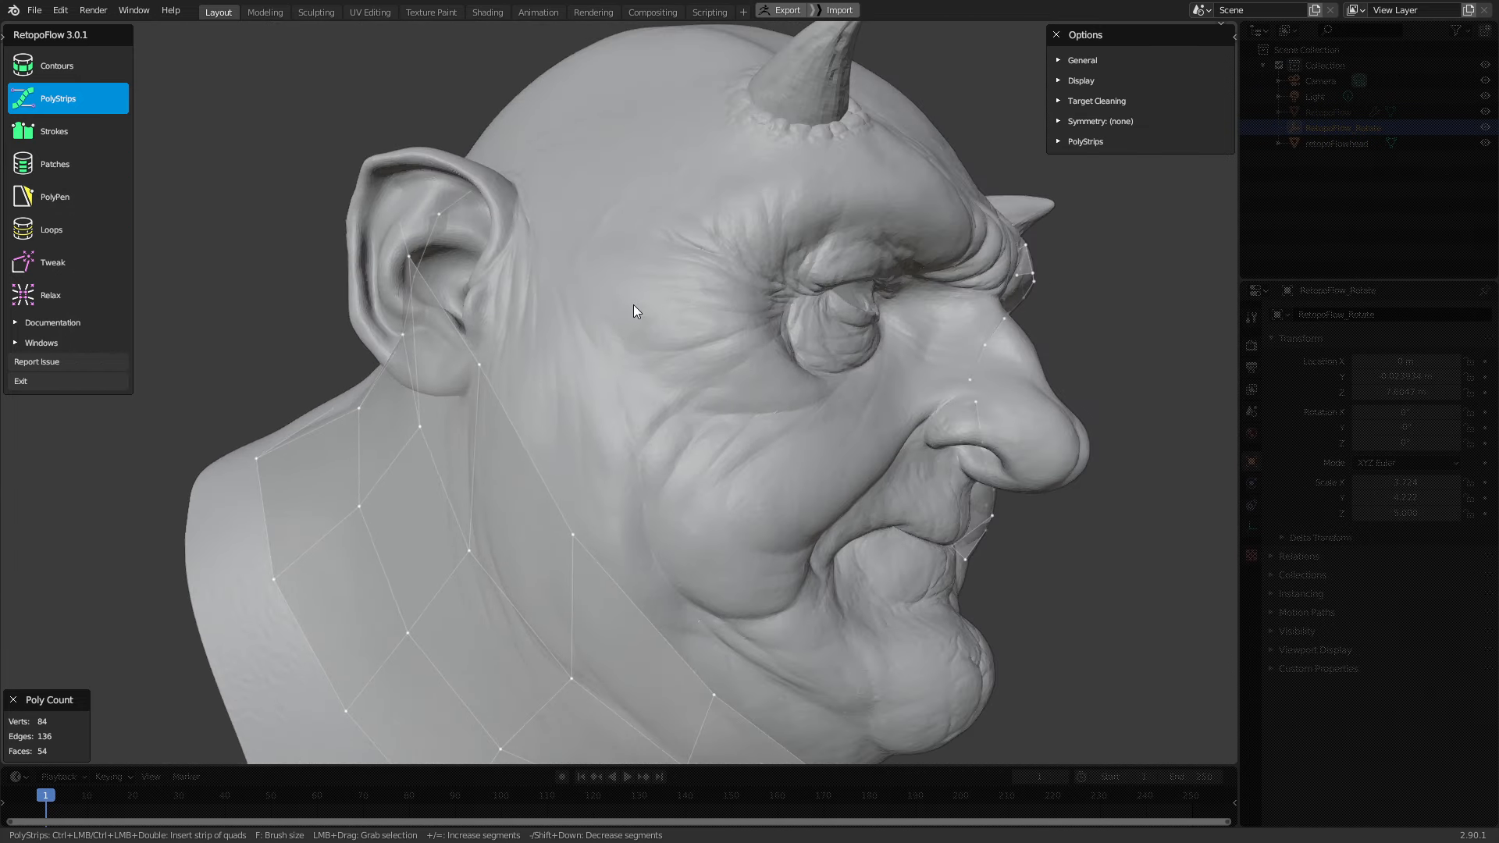
pyautogui.press('f')
pyautogui.moveTo(687, 156)
pyautogui.mouseDown()
pyautogui.moveTo(657, 269)
pyautogui.moveTo(729, 485)
pyautogui.mouseUp()
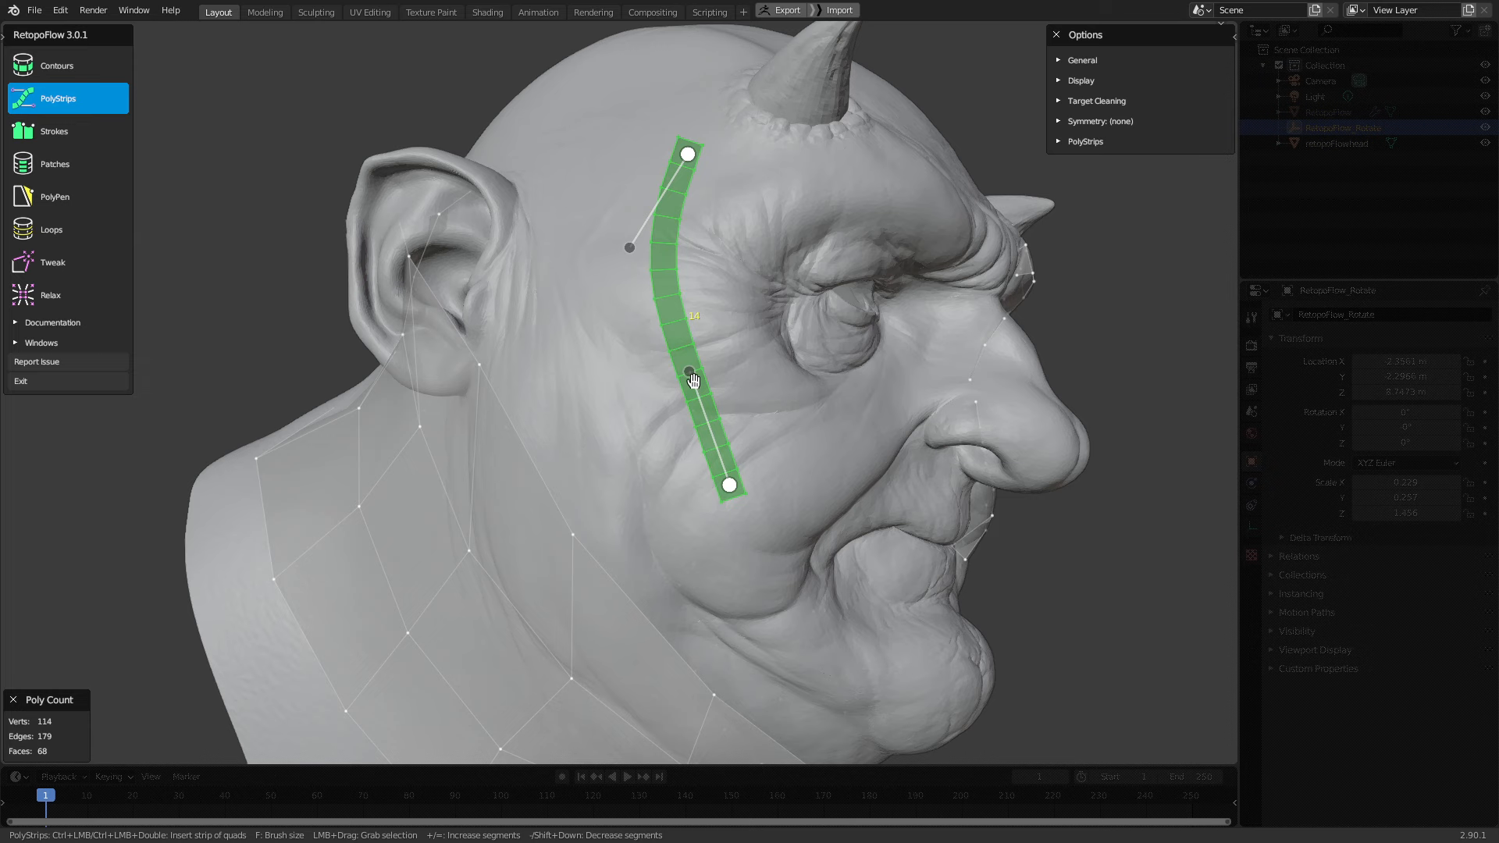
# Set the temple-to-cheek strip to 15 segments and bend it outward toward the ear with both curve handles
pyautogui.keyDown('shift'); pyautogui.scroll(-2, 693, 379); pyautogui.keyUp('shift')
pyautogui.keyDown('shift'); pyautogui.scroll(3, 693, 380); pyautogui.keyUp('shift')
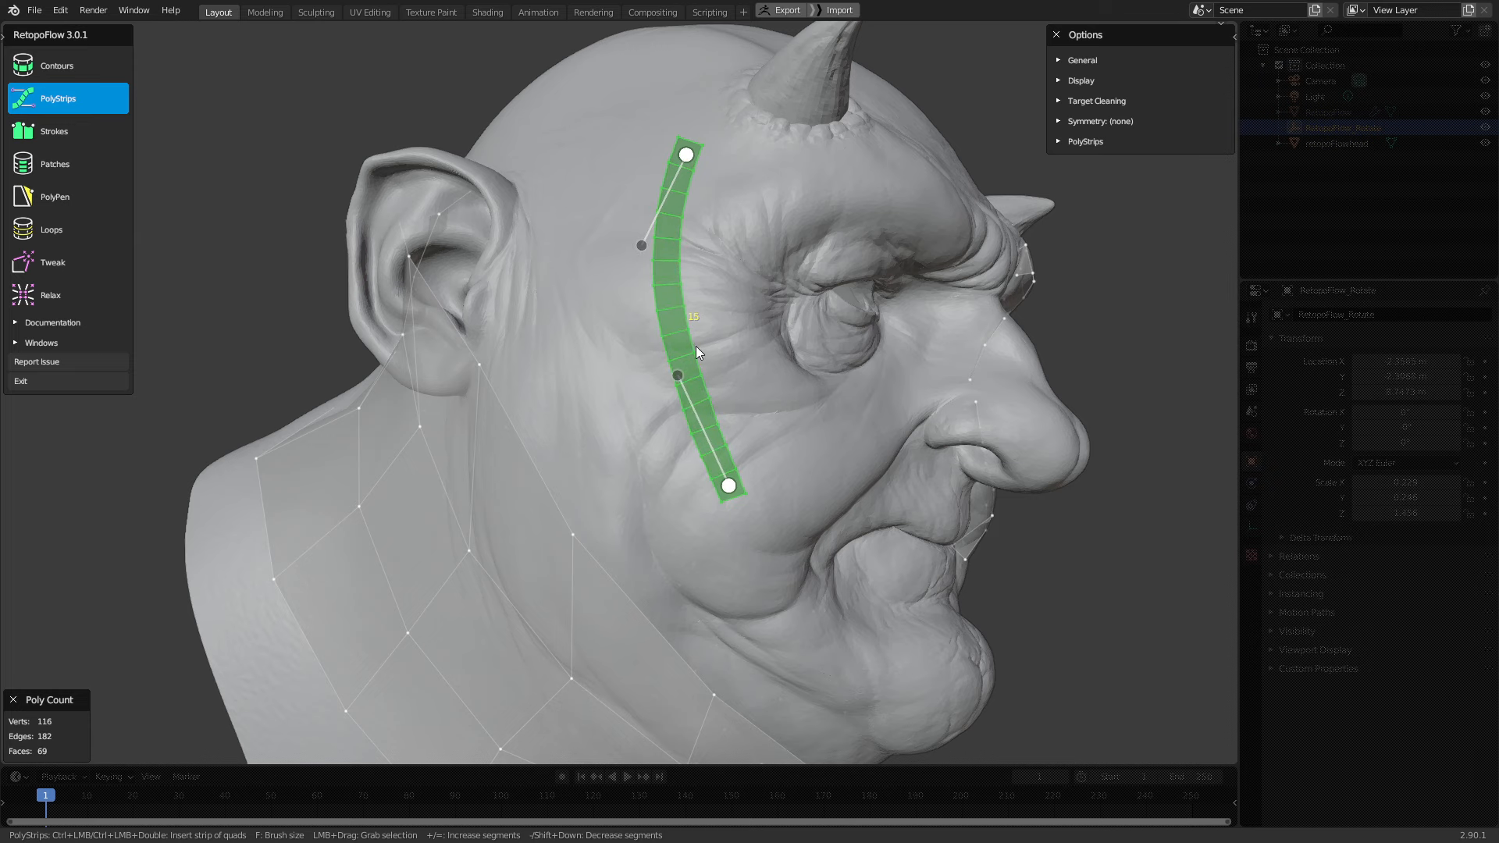
pyautogui.moveTo(633, 245); pyautogui.dragTo(587, 262)
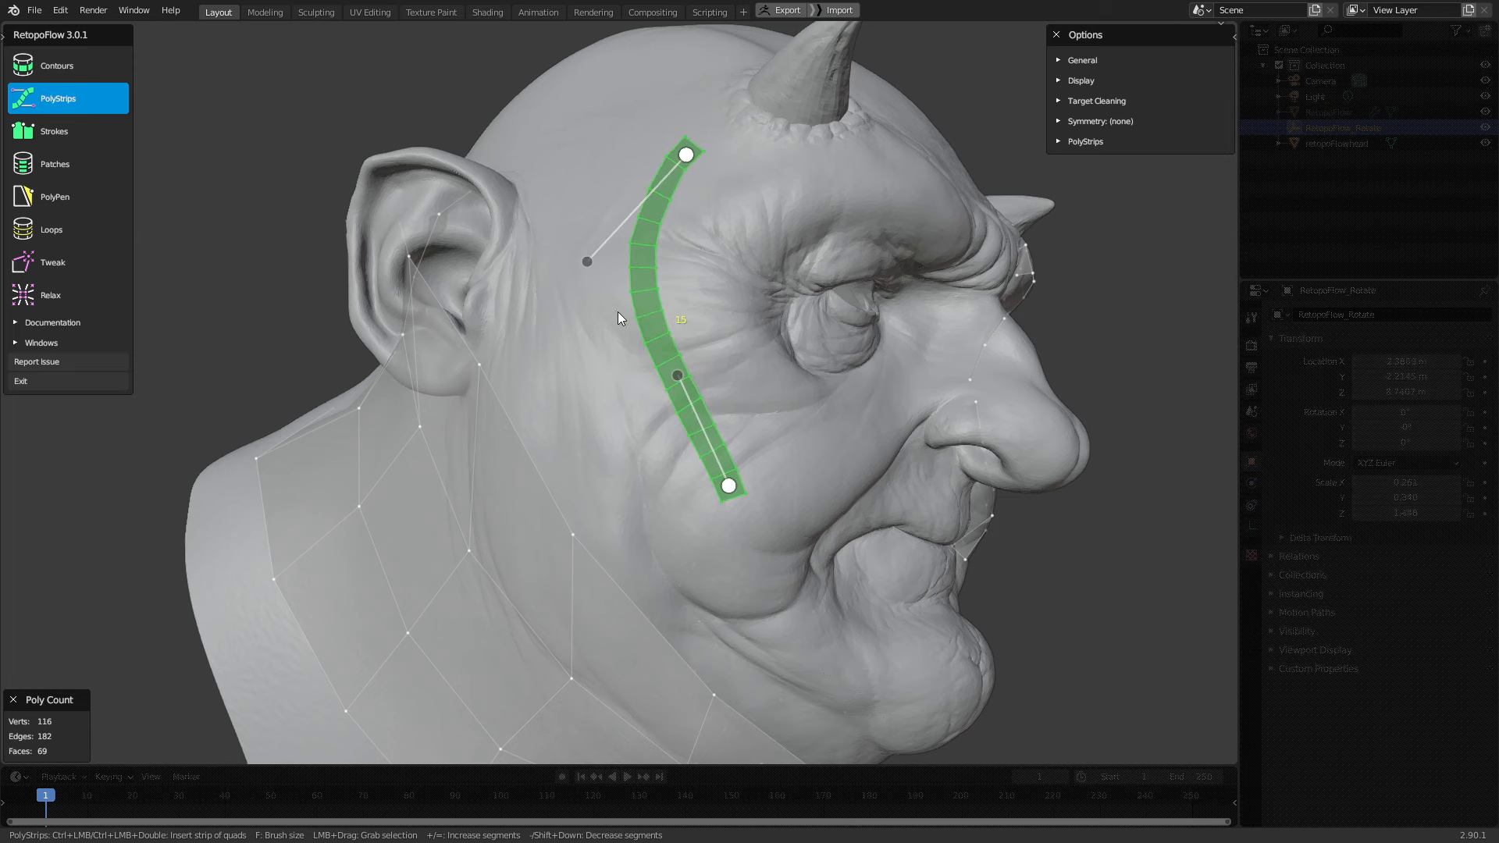
pyautogui.moveTo(677, 376); pyautogui.dragTo(648, 394)
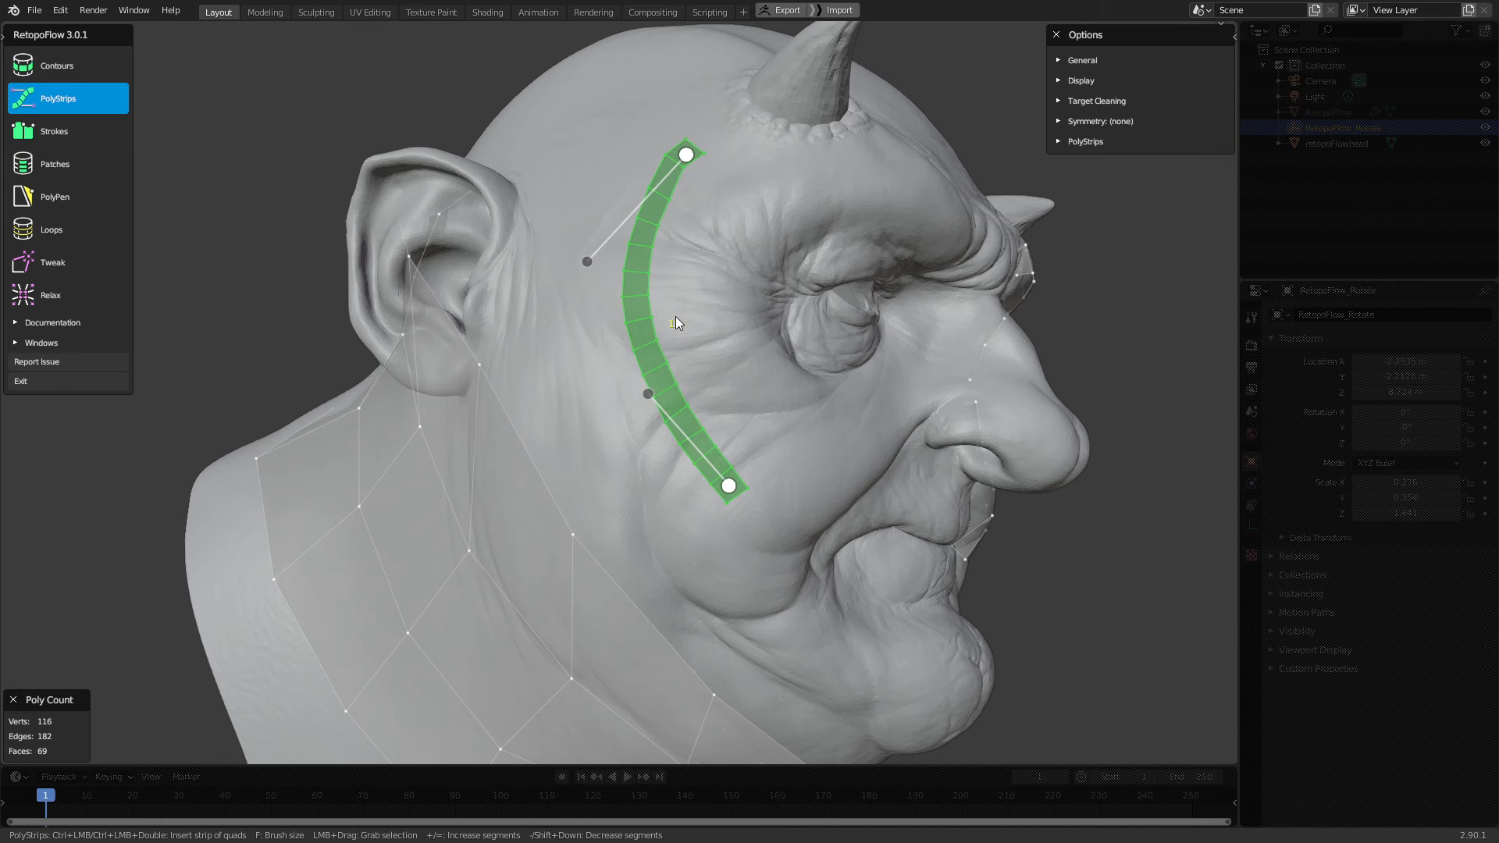
# Select all the retopology geometry and delete its vertices
pyautogui.press('a')
pyautogui.moveTo(729, 311); pyautogui.dragTo(636, 313, button='middle')
pyautogui.press('a')
pyautogui.moveTo(788, 355); pyautogui.dragTo(724, 370, button='middle')
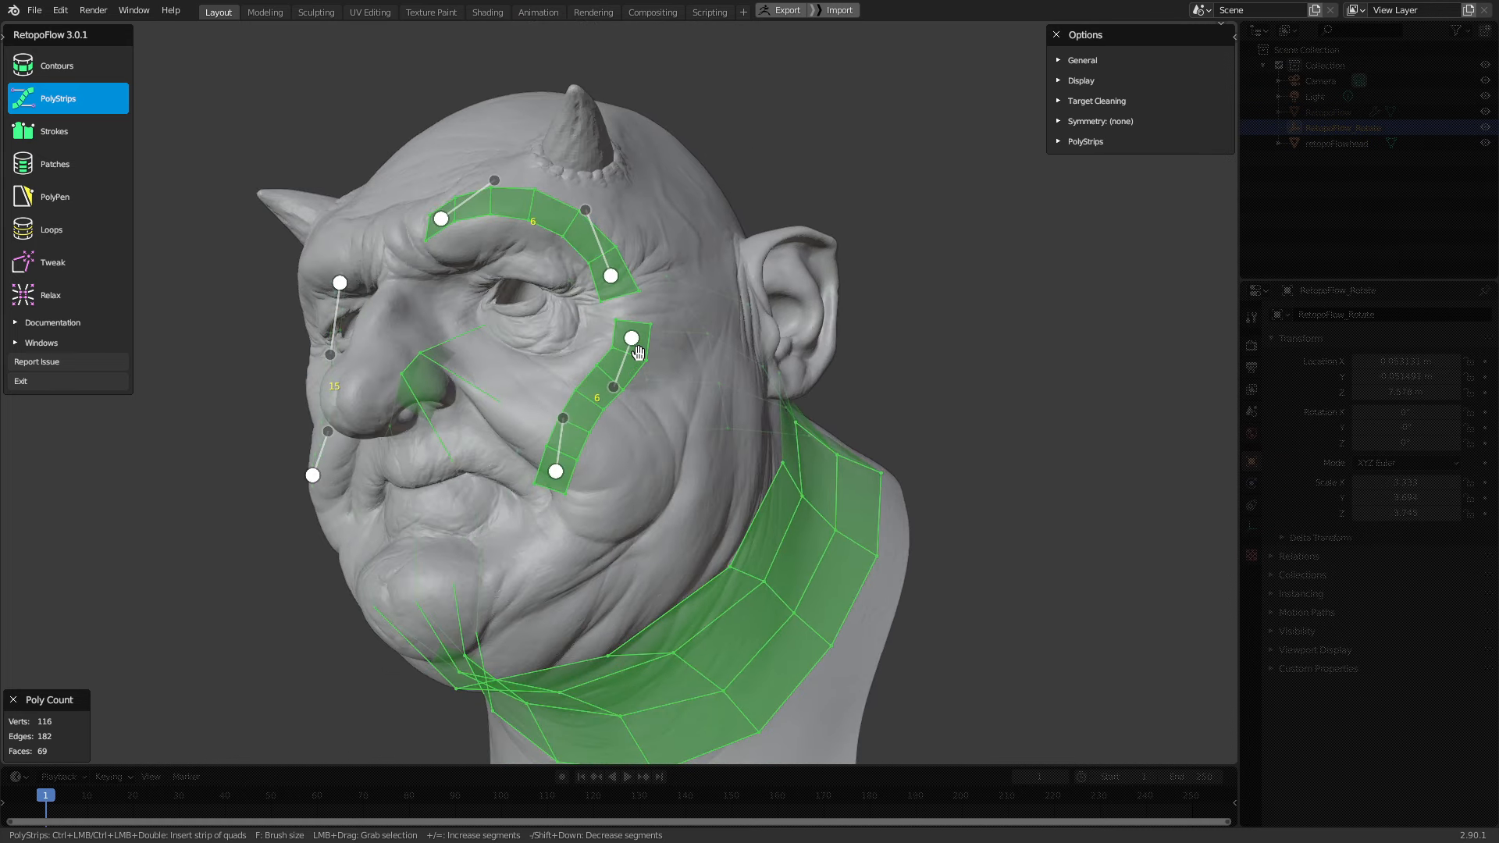
pyautogui.press('a')
pyautogui.press('a')
pyautogui.press('x')
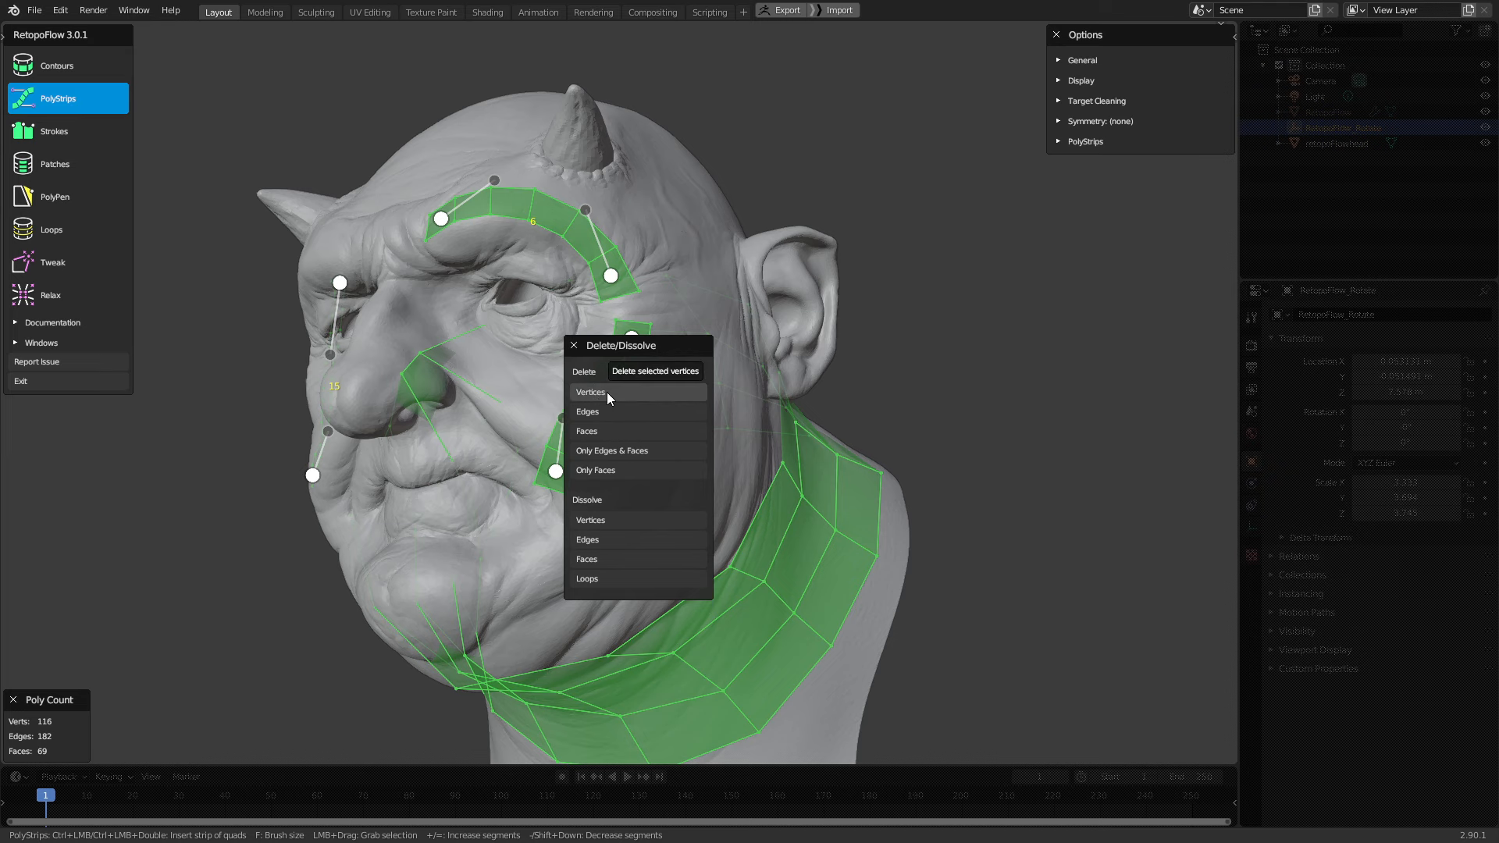
pyautogui.click(606, 392)
pyautogui.moveTo(607, 389); pyautogui.dragTo(601, 387, button='middle')
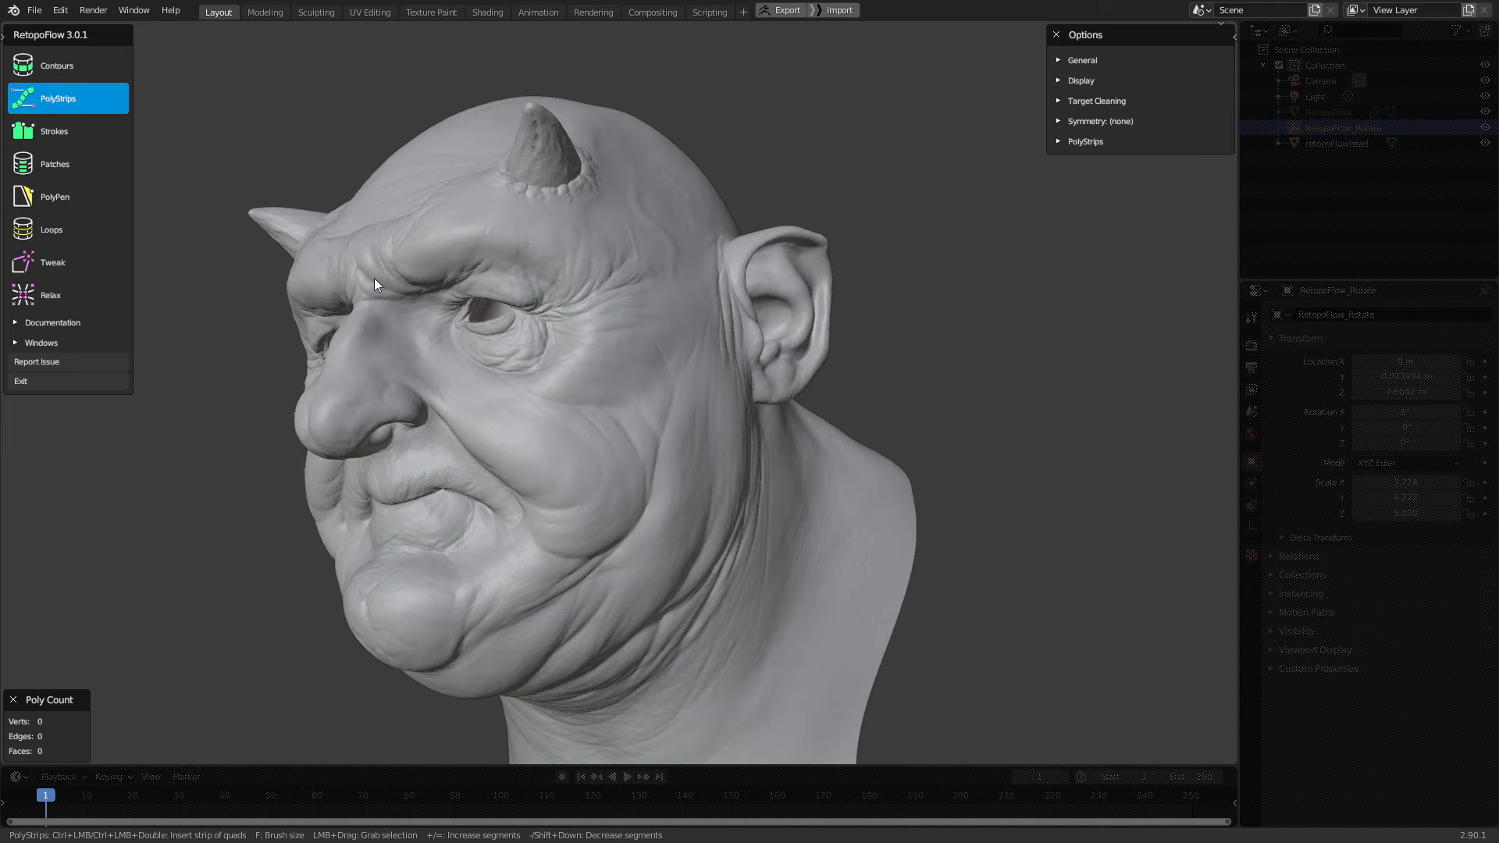
# With the Strokes tool, draw an edge strip from the side of the nose down the cheek fold past the mouth corner
pyautogui.click(85, 140)
pyautogui.scroll(1, 559, 322)
pyautogui.moveTo(517, 269); pyautogui.dragTo(602, 274, button='middle')
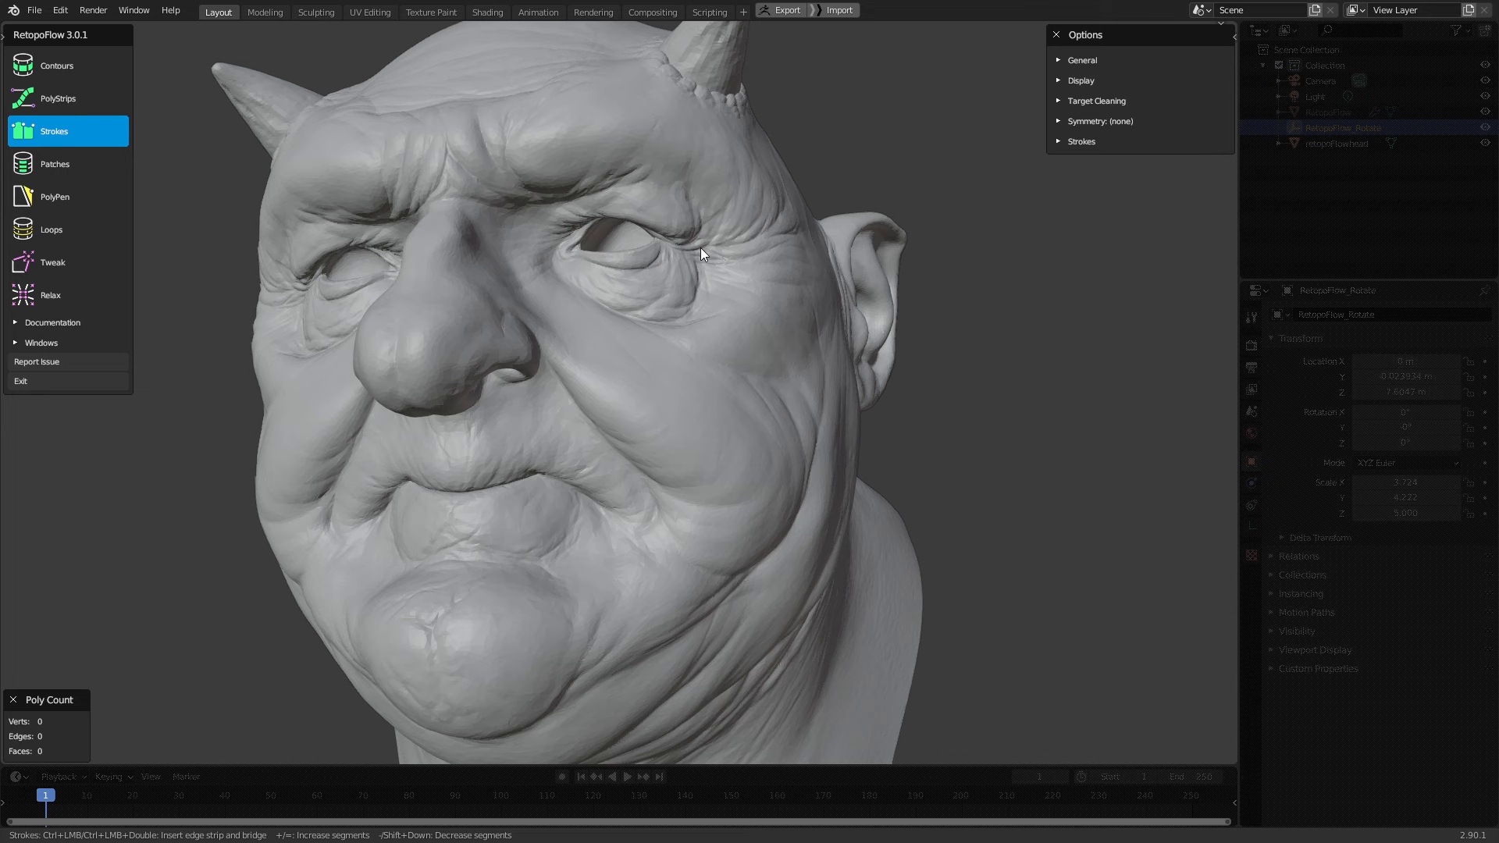
pyautogui.moveTo(704, 242); pyautogui.dragTo(706, 287, button='middle')
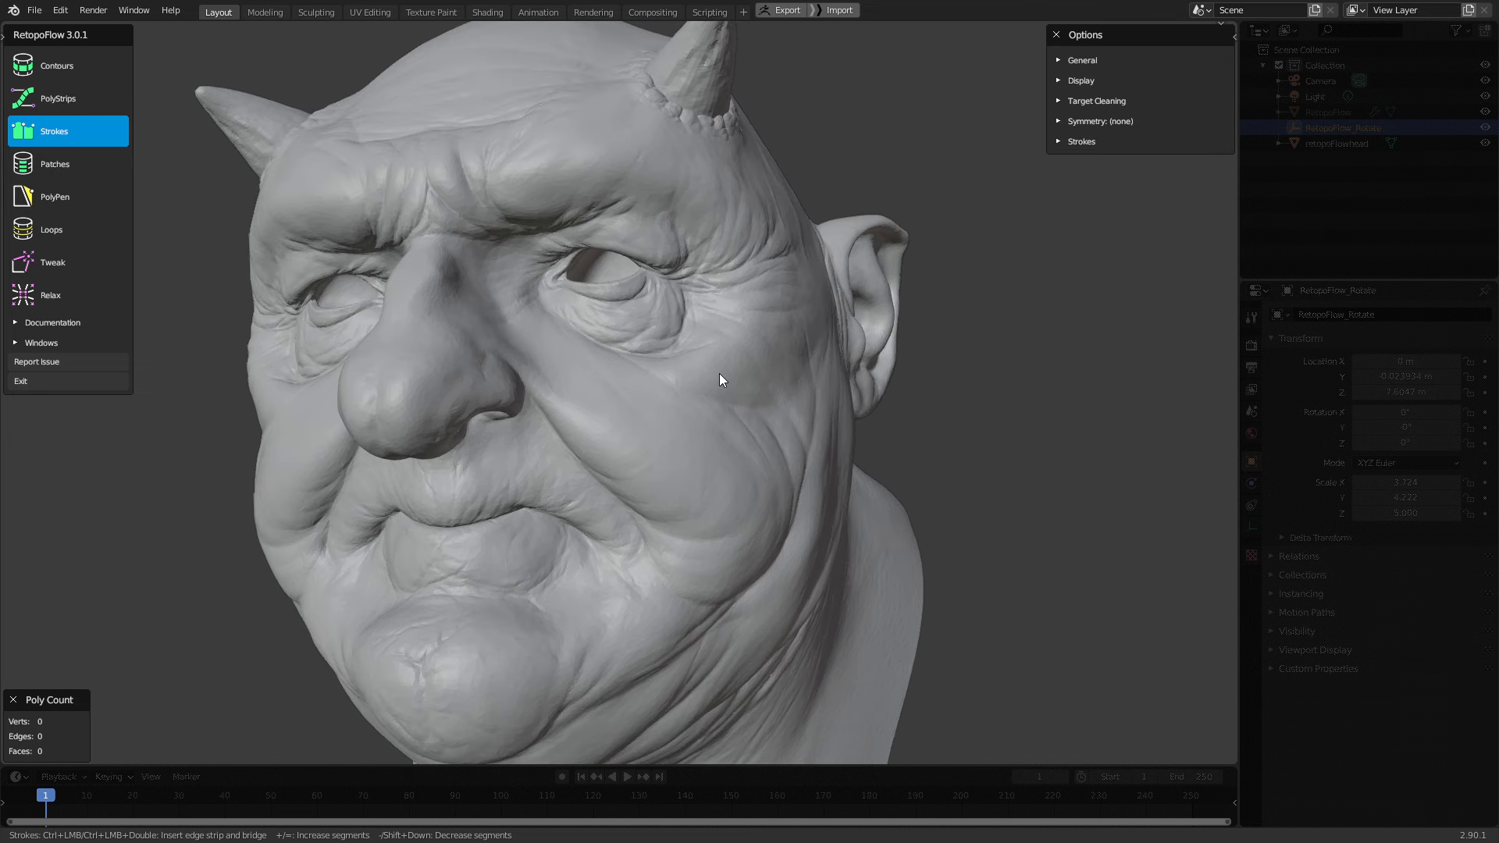
pyautogui.moveTo(473, 266)
pyautogui.mouseDown(button='middle')
pyautogui.moveTo(697, 368)
pyautogui.moveTo(612, 390)
pyautogui.mouseUp(button='middle')
pyautogui.scroll(2, 677, 359)
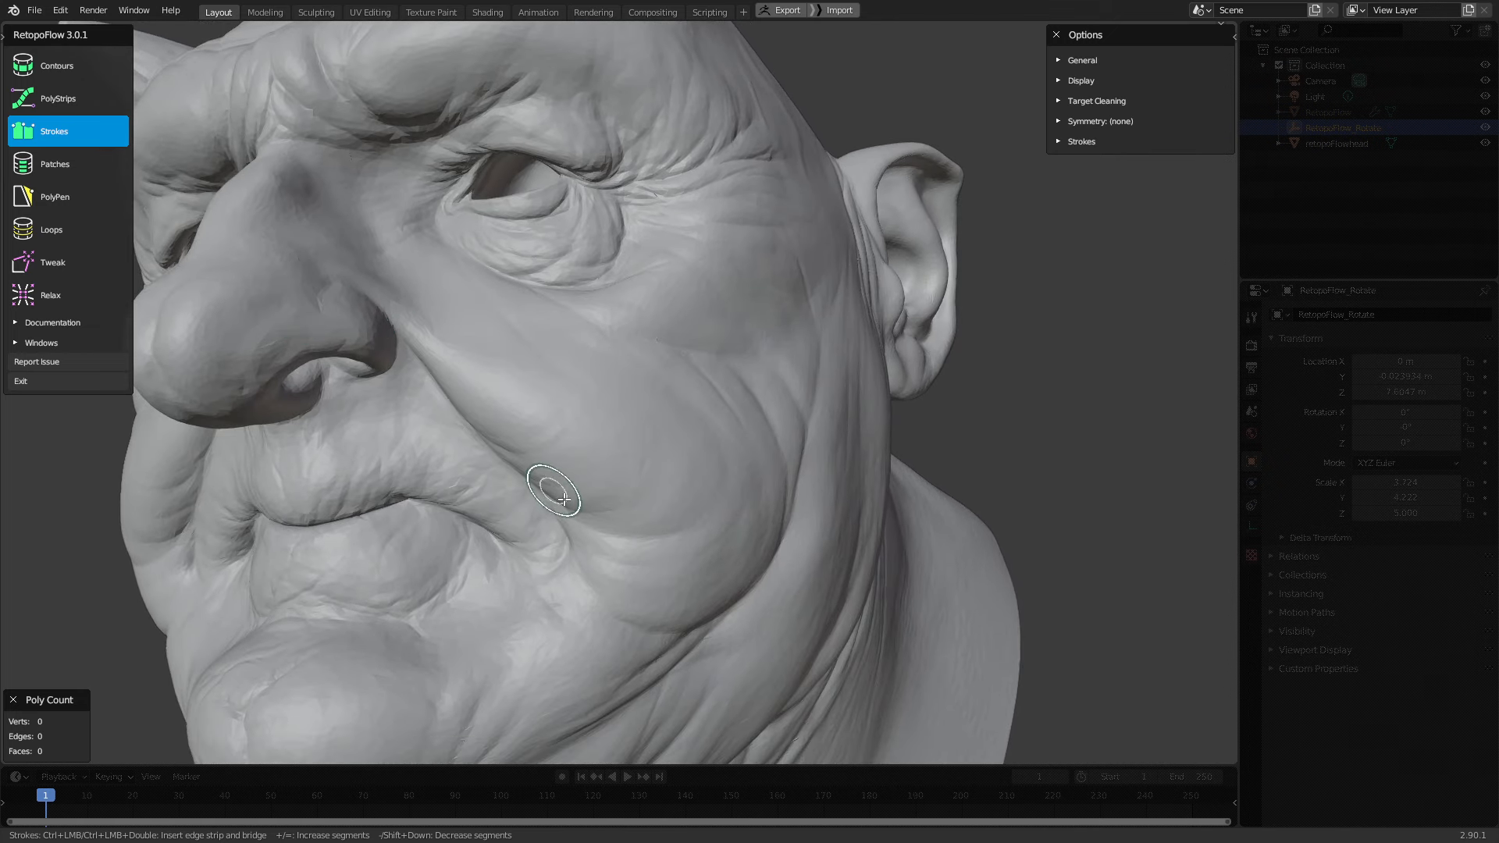
pyautogui.moveTo(291, 300)
pyautogui.mouseDown()
pyautogui.moveTo(322, 273)
pyautogui.moveTo(372, 295)
pyautogui.moveTo(471, 426)
pyautogui.moveTo(575, 518)
pyautogui.moveTo(572, 622)
pyautogui.mouseUp()
pyautogui.moveTo(572, 622)
pyautogui.mouseDown(button='middle')
pyautogui.moveTo(562, 526)
pyautogui.moveTo(423, 445)
pyautogui.mouseUp(button='middle')
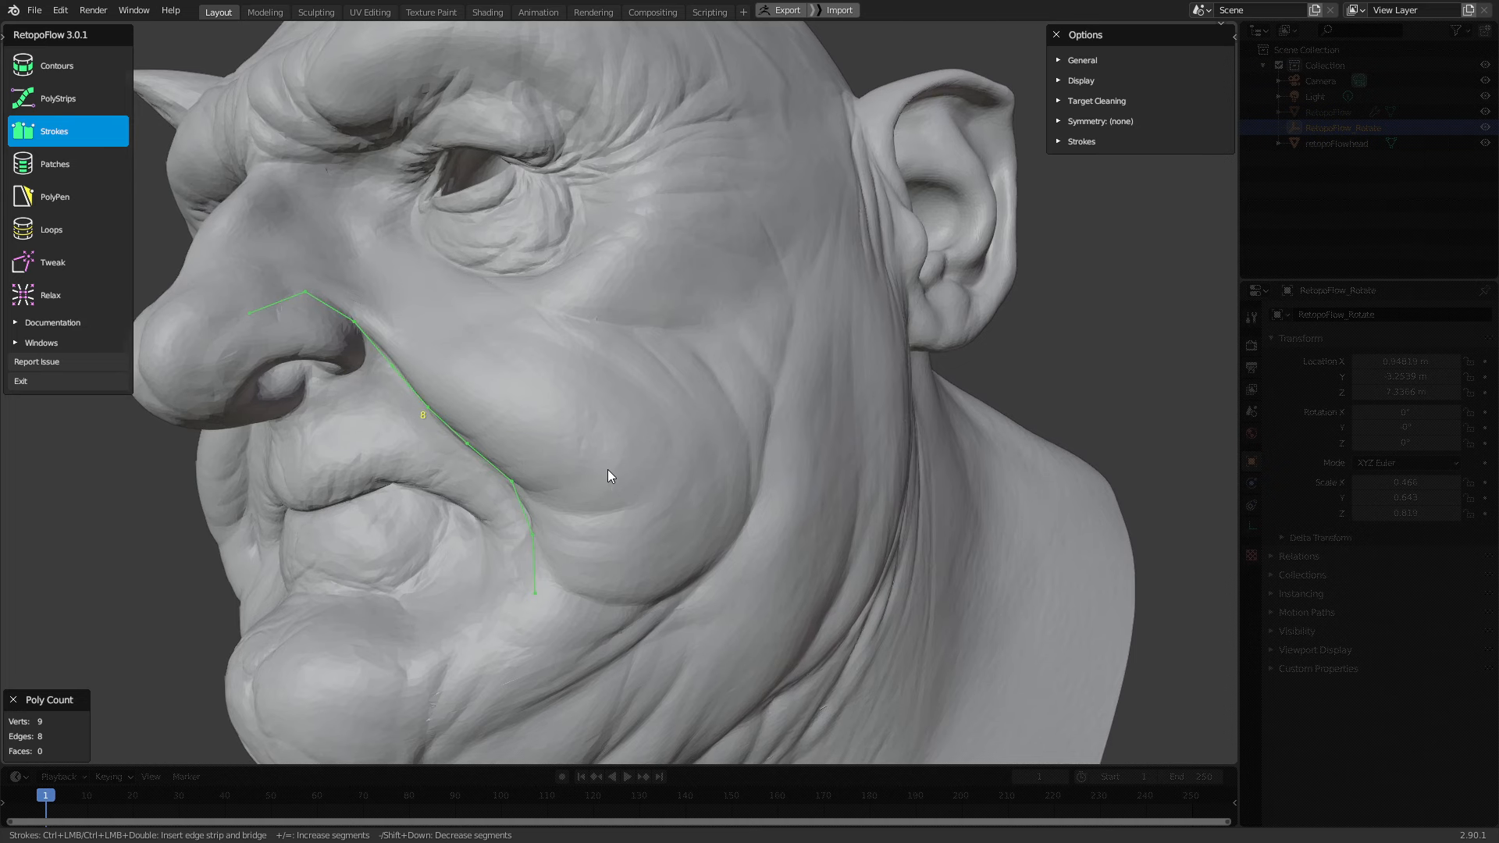
# Draw a parallel stroke across the cheek to bridge the edge strip with quads, and reduce the bridge to a single row
pyautogui.keyDown('shift'); pyautogui.scroll(4, 607, 469); pyautogui.keyUp('shift')
pyautogui.keyDown('shift'); pyautogui.scroll(-4, 609, 465); pyautogui.keyUp('shift')
pyautogui.moveTo(481, 445); pyautogui.dragTo(492, 442, button='middle')
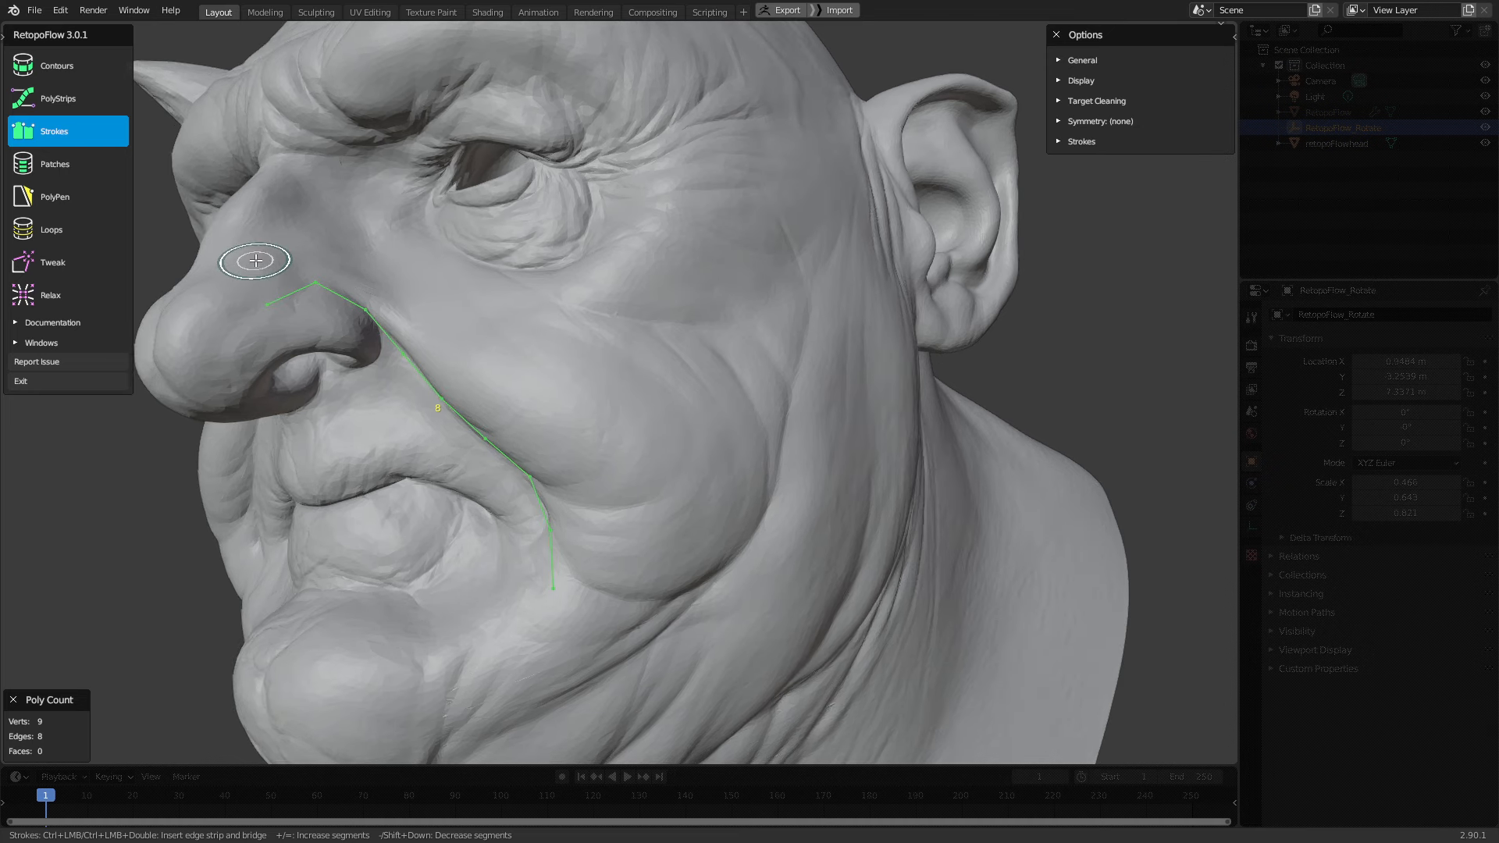
pyautogui.moveTo(255, 260)
pyautogui.mouseDown()
pyautogui.moveTo(295, 241)
pyautogui.moveTo(372, 251)
pyautogui.moveTo(594, 418)
pyautogui.moveTo(637, 573)
pyautogui.moveTo(630, 622)
pyautogui.mouseUp()
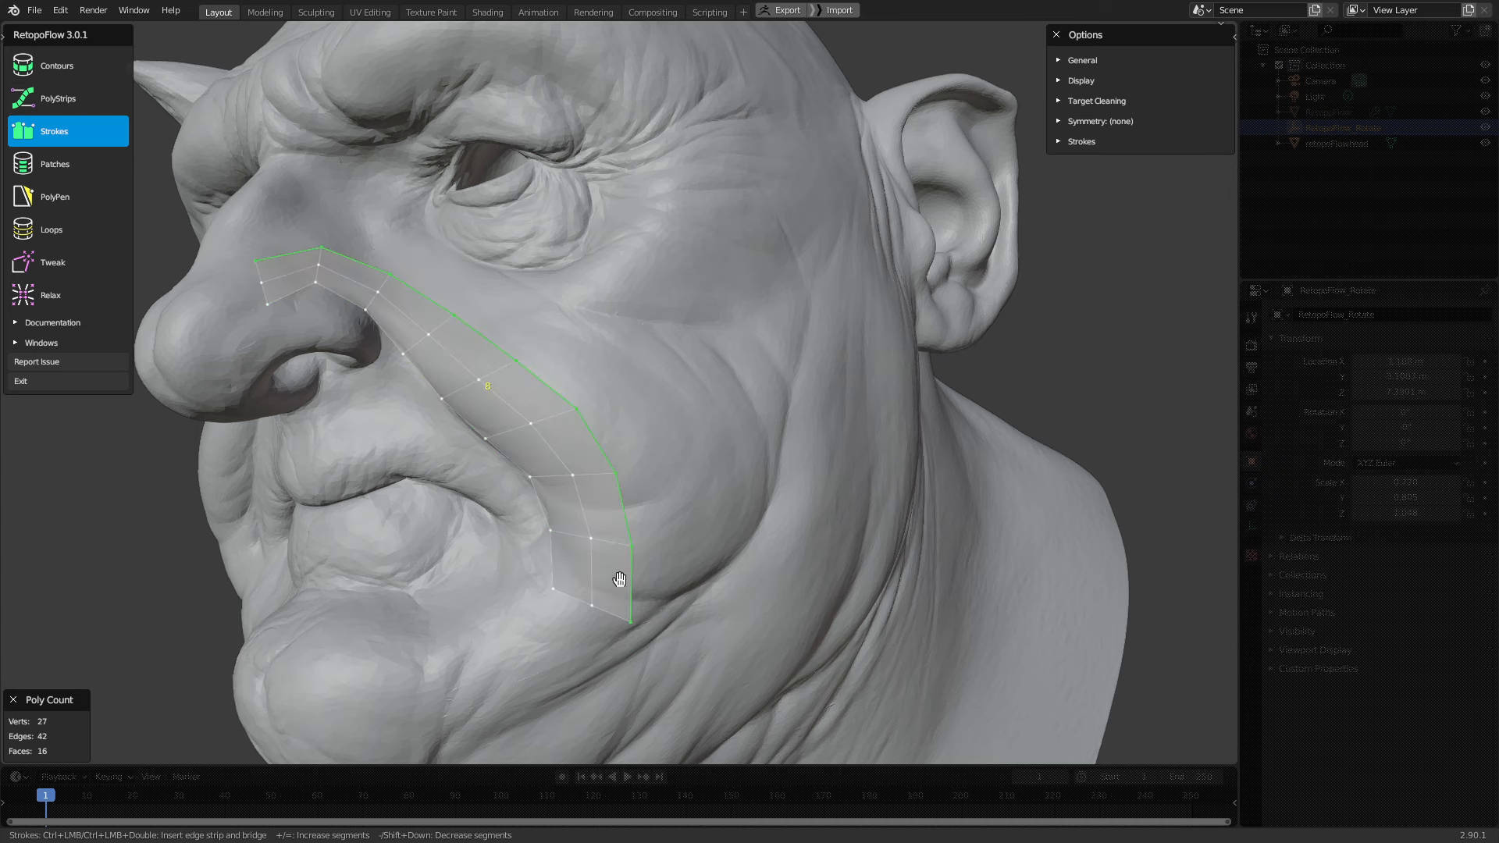
pyautogui.moveTo(572, 425)
pyautogui.mouseDown(button='middle')
pyautogui.moveTo(854, 471)
pyautogui.moveTo(820, 465)
pyautogui.mouseUp(button='middle')
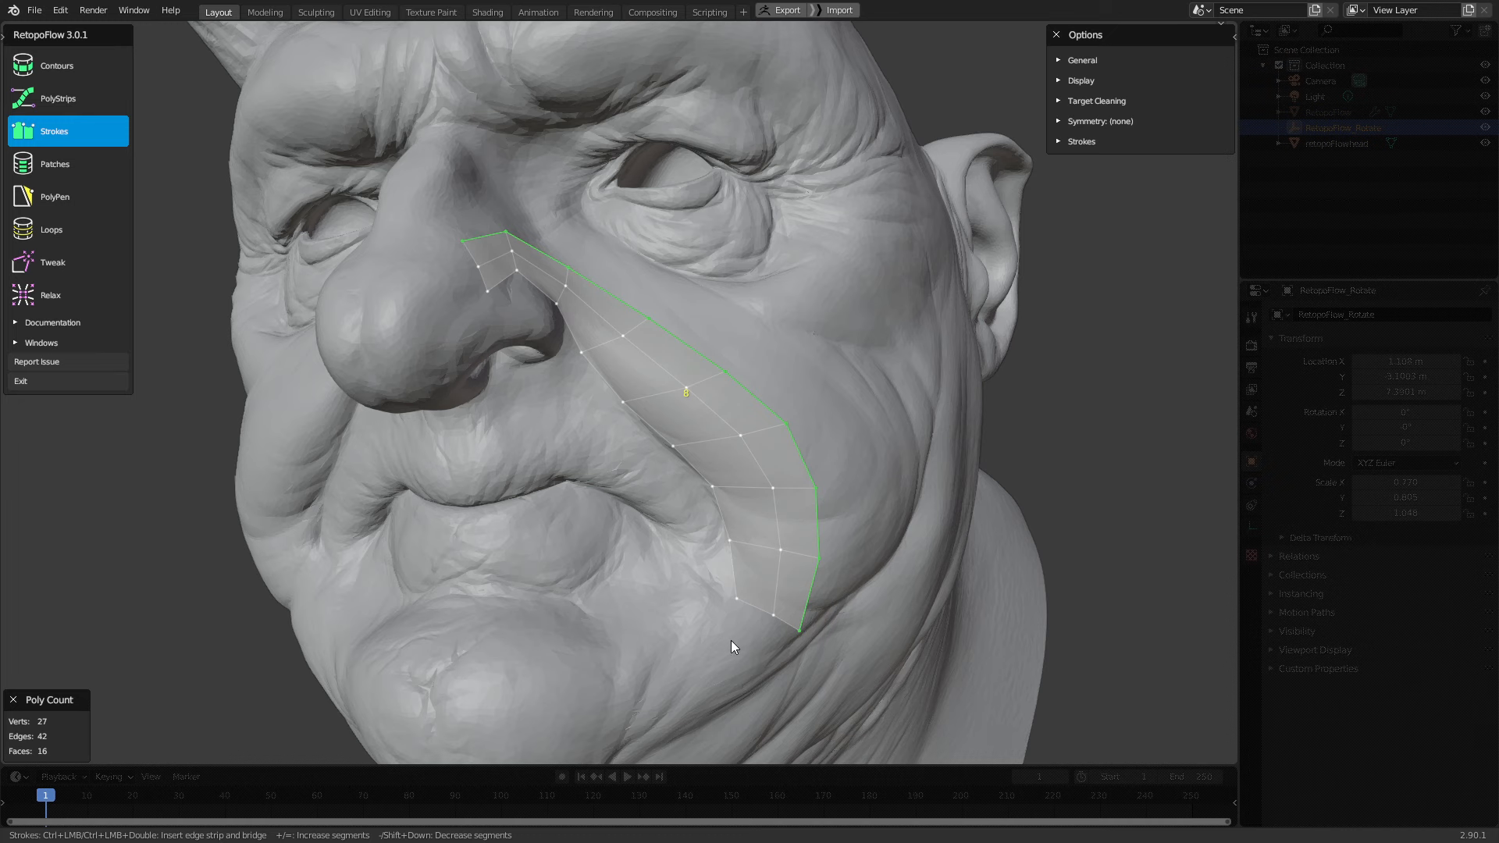
pyautogui.moveTo(676, 452); pyautogui.dragTo(640, 448, button='middle')
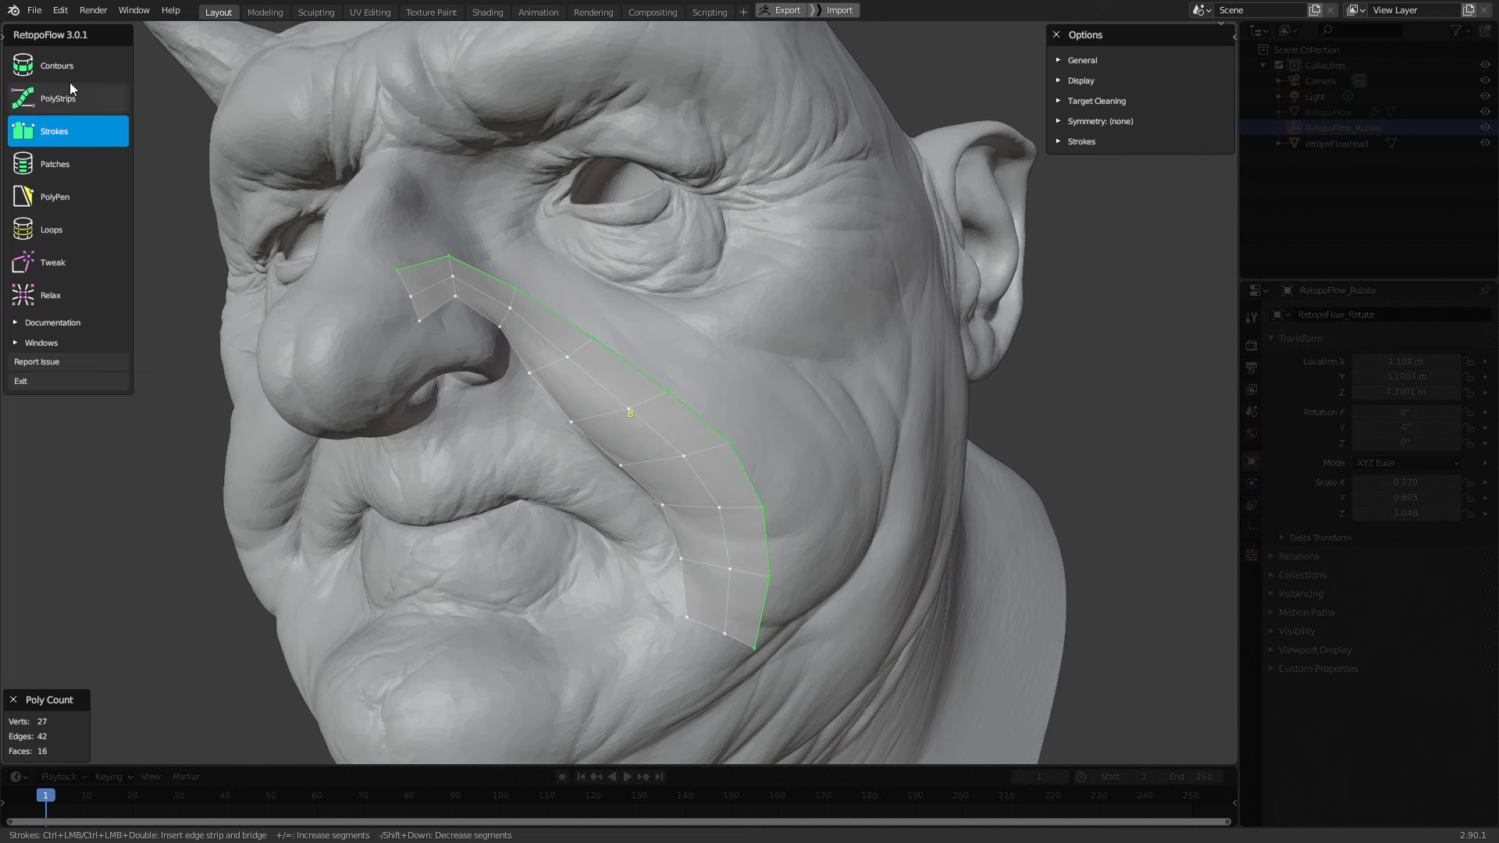
pyautogui.moveTo(536, 388); pyautogui.dragTo(548, 388, button='middle')
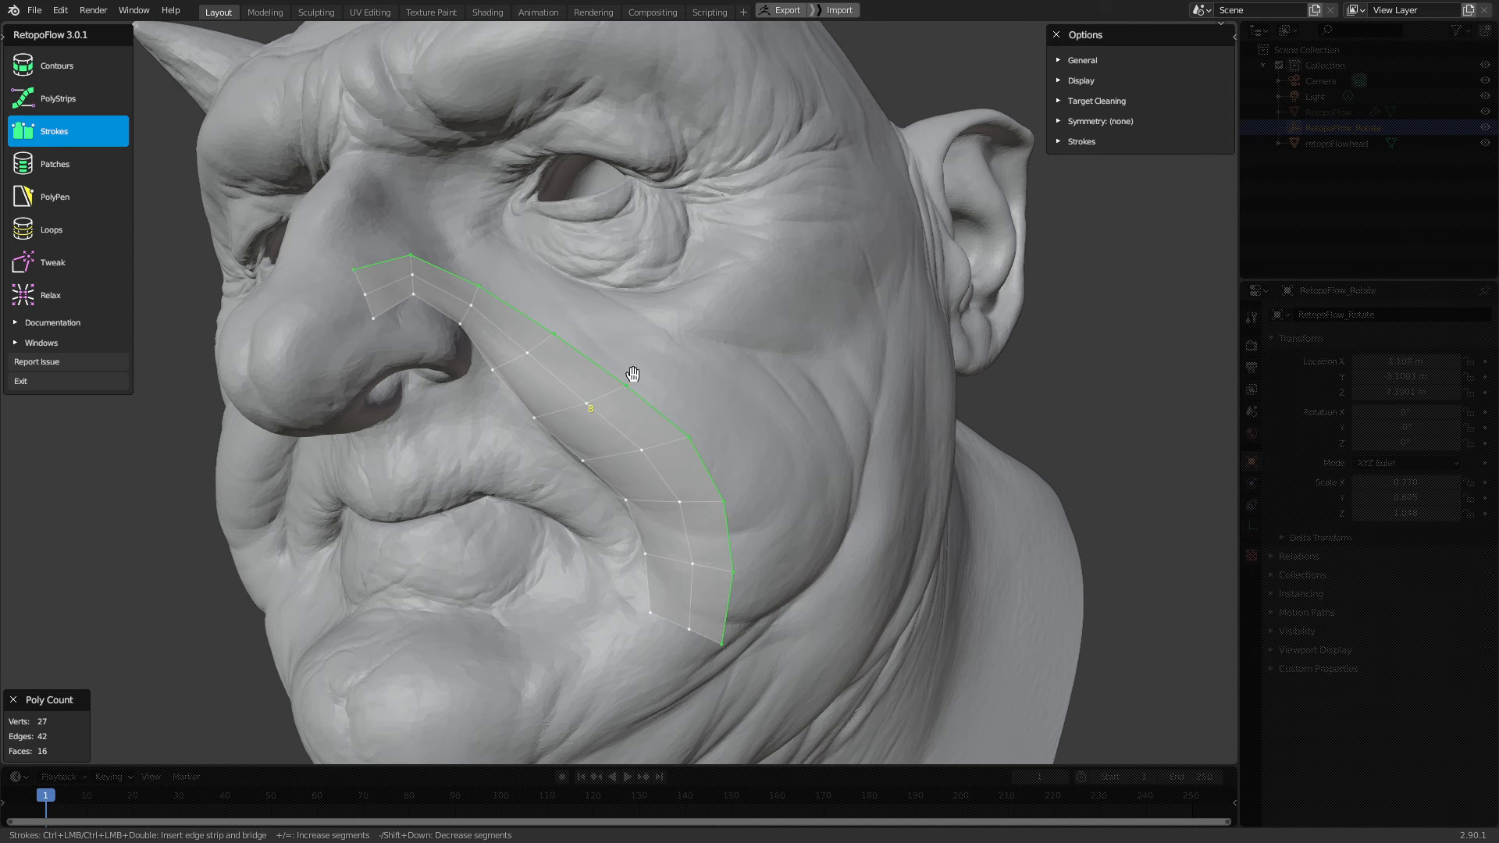
pyautogui.moveTo(654, 412); pyautogui.dragTo(645, 415, button='middle')
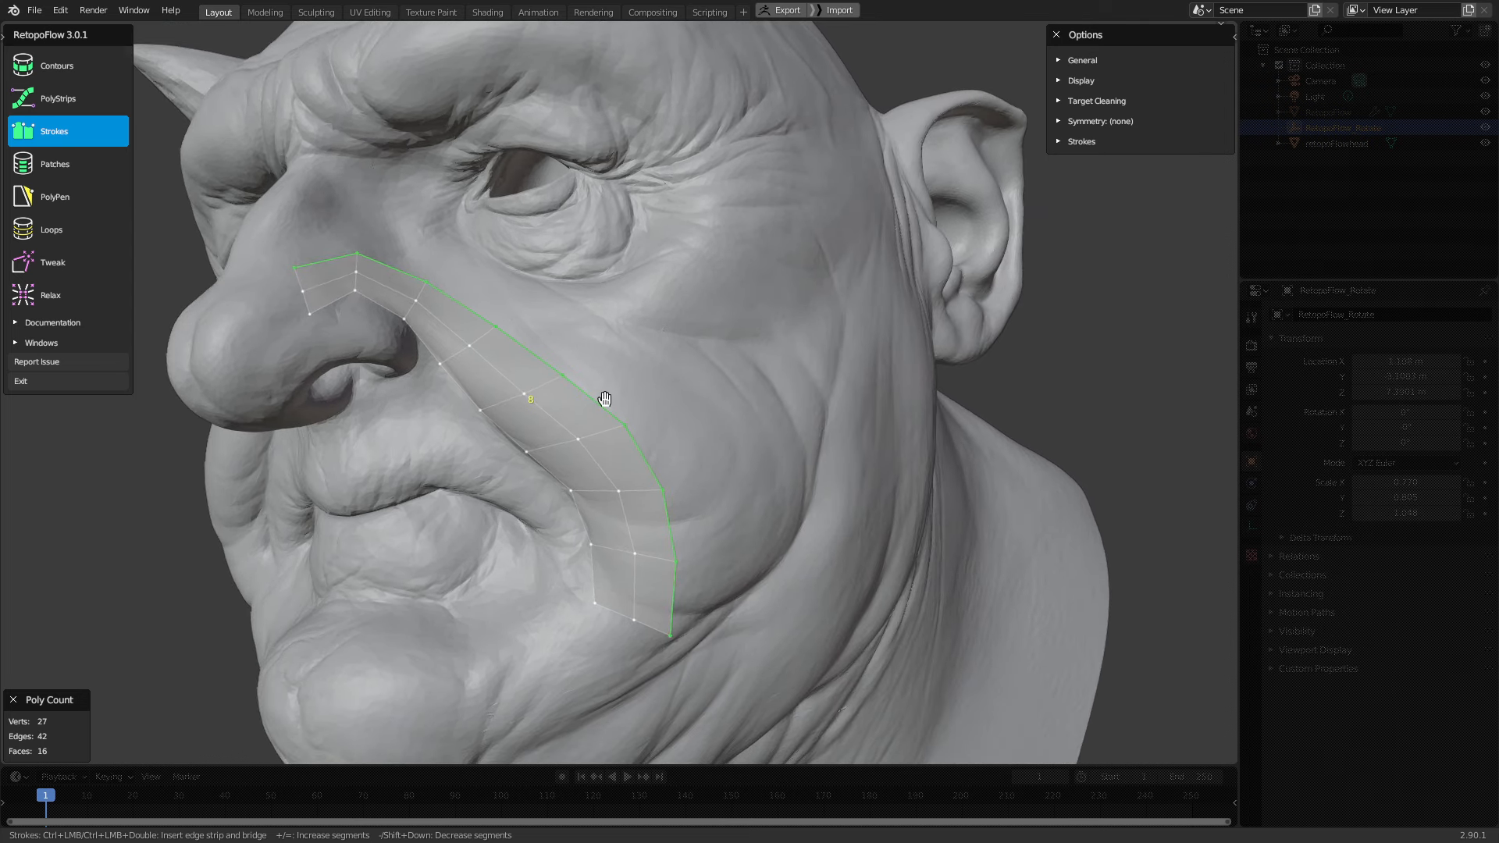
pyautogui.moveTo(602, 395)
pyautogui.mouseDown(button='middle')
pyautogui.moveTo(601, 374)
pyautogui.moveTo(622, 379)
pyautogui.mouseUp(button='middle')
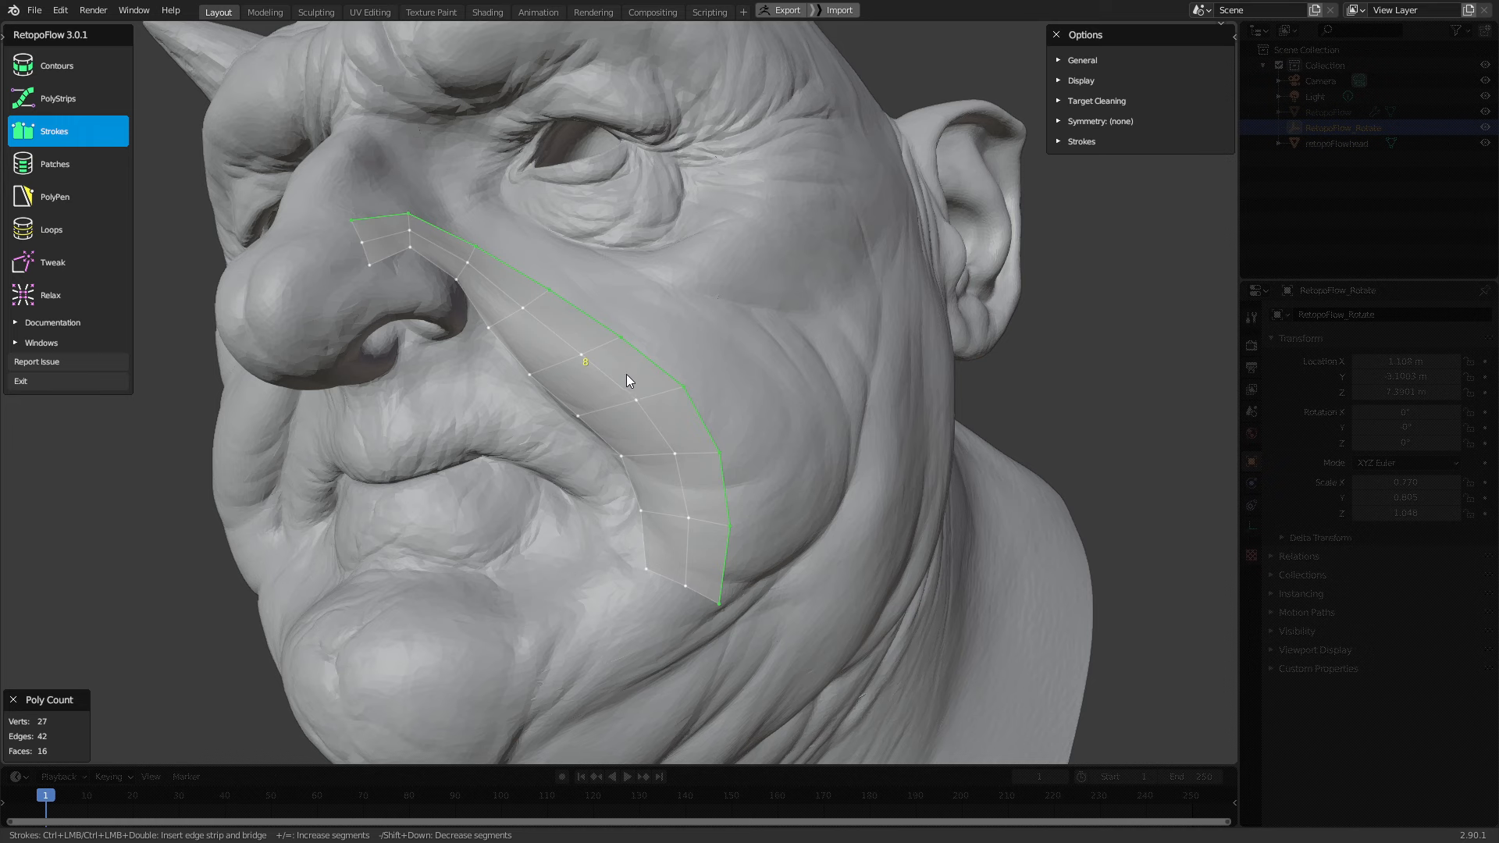
pyautogui.press('-')
pyautogui.moveTo(707, 395); pyautogui.dragTo(711, 367, button='middle')
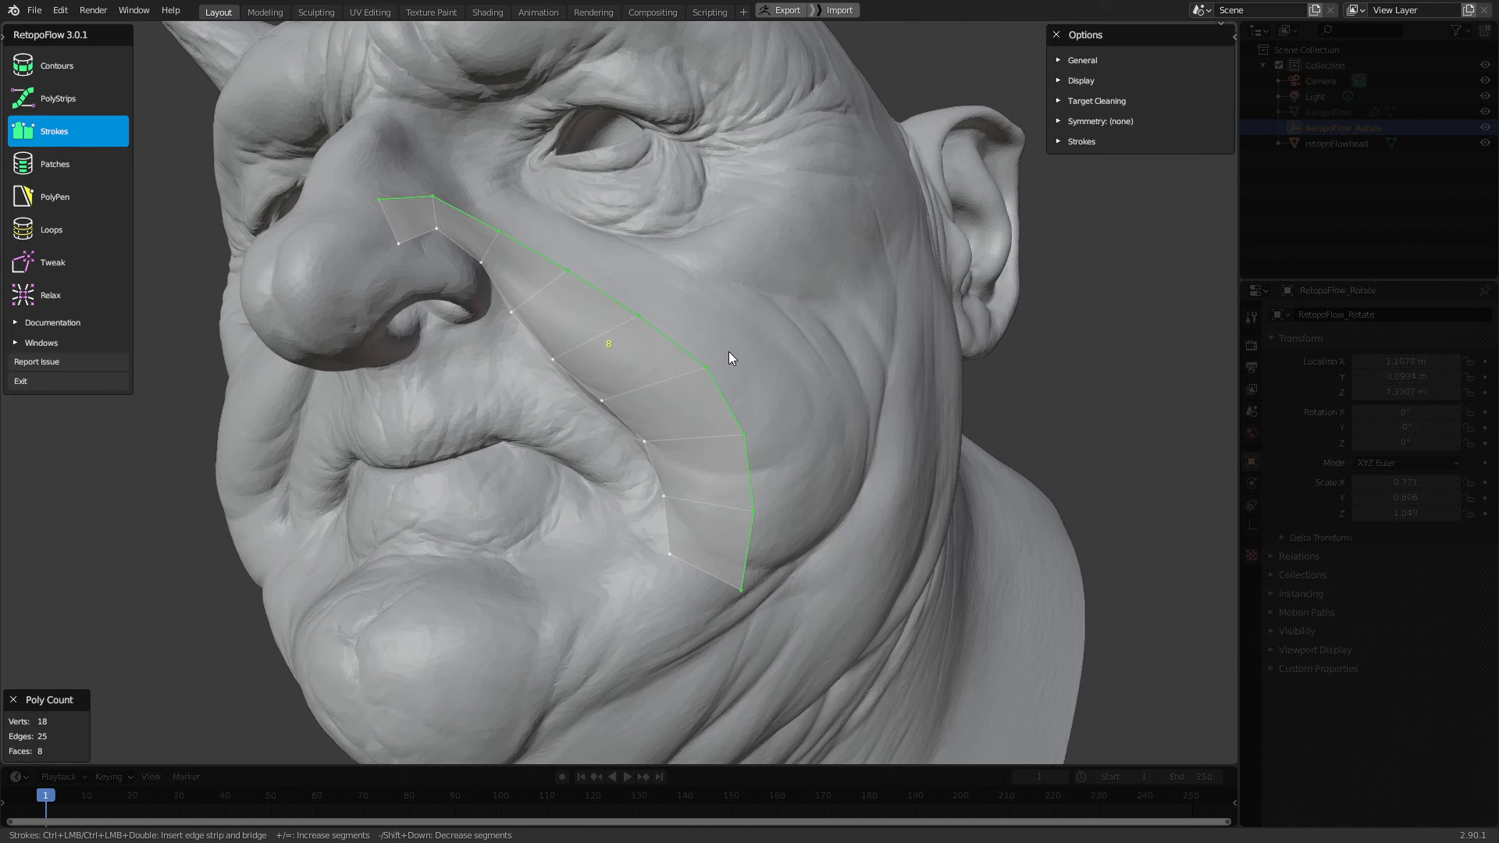
# Extend a row of 5 quads from one outer edge of the cheek strip toward the ear with a stroke
pyautogui.moveTo(723, 343)
pyautogui.mouseDown(button='middle')
pyautogui.moveTo(749, 325)
pyautogui.moveTo(734, 372)
pyautogui.mouseUp(button='middle')
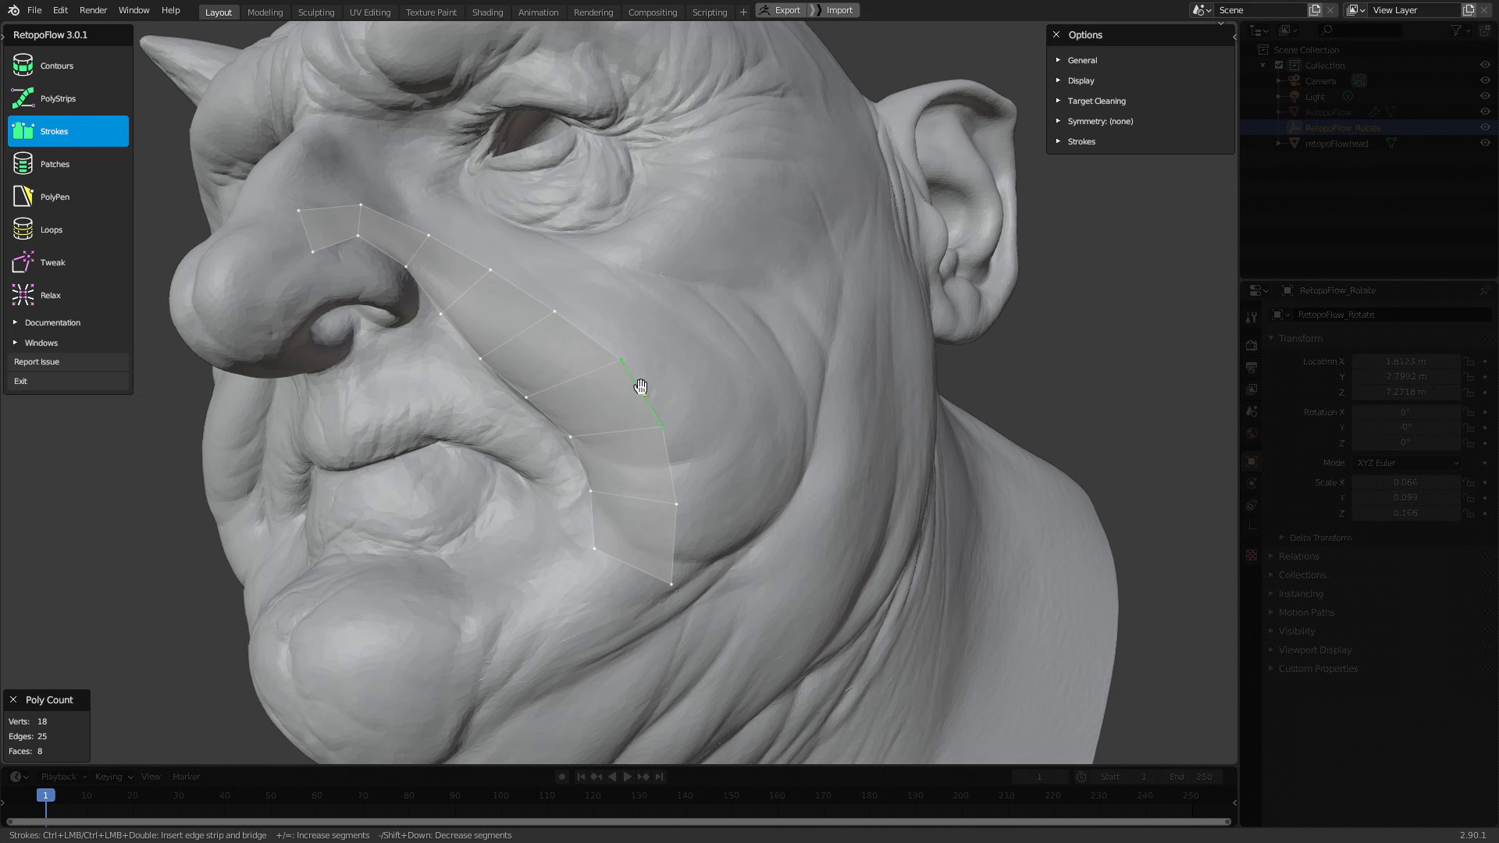
pyautogui.moveTo(636, 385); pyautogui.dragTo(672, 351, button='middle')
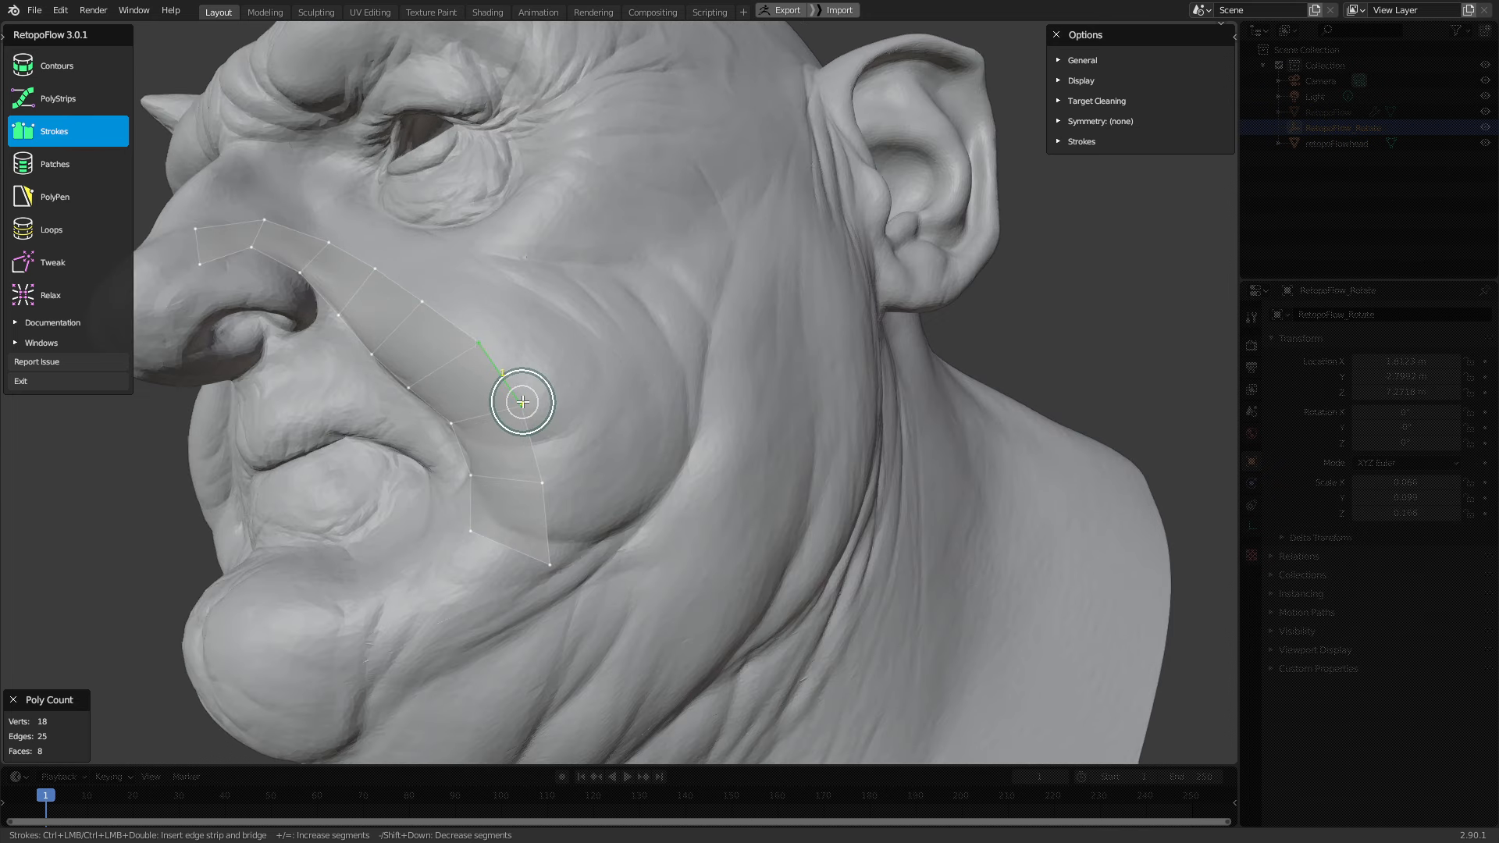
pyautogui.moveTo(526, 403); pyautogui.dragTo(791, 258)
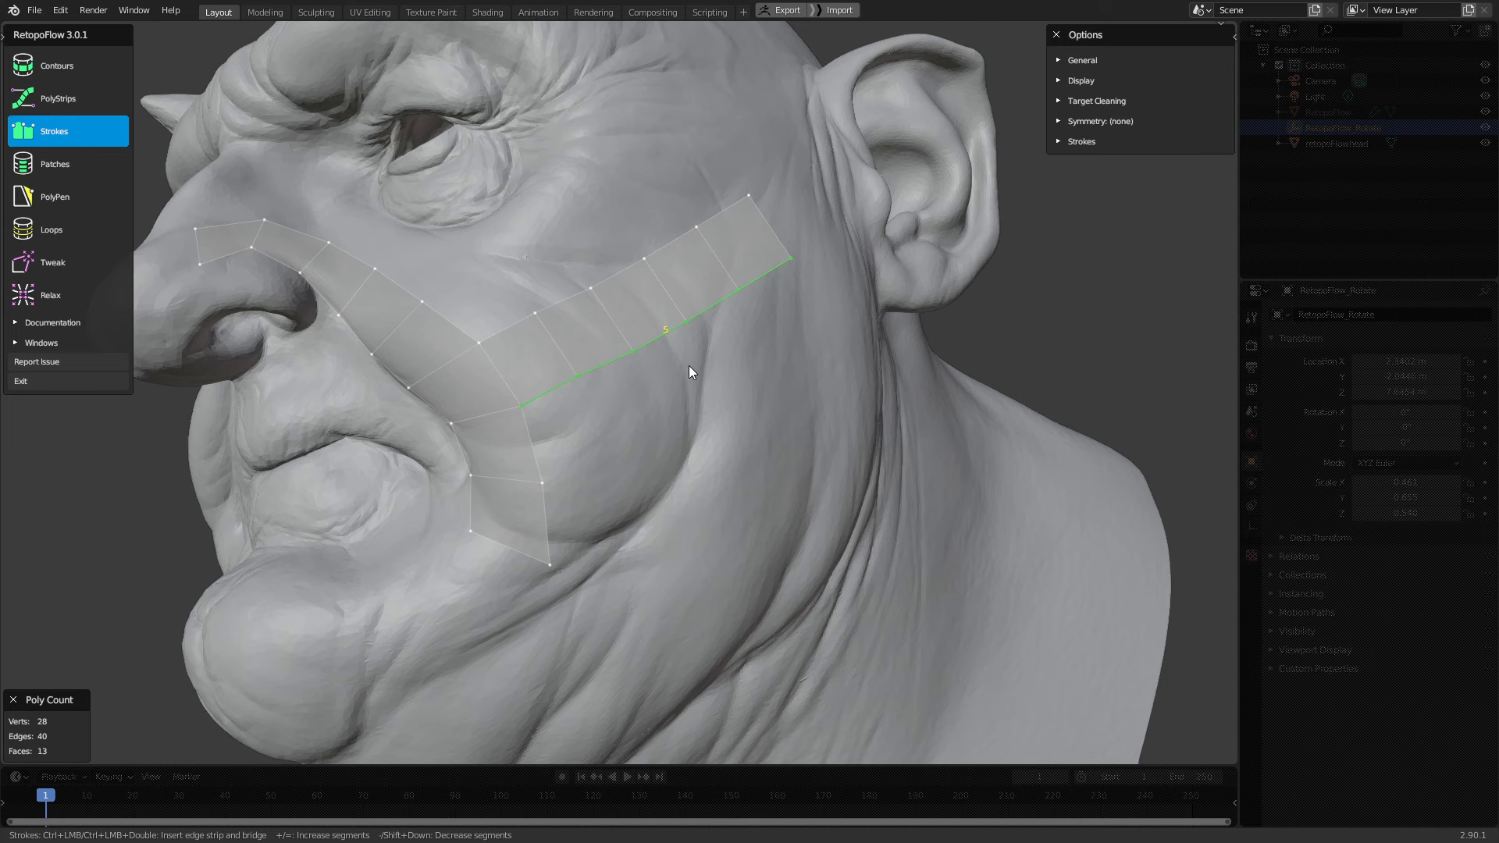
pyautogui.moveTo(689, 366); pyautogui.dragTo(685, 365, button='middle')
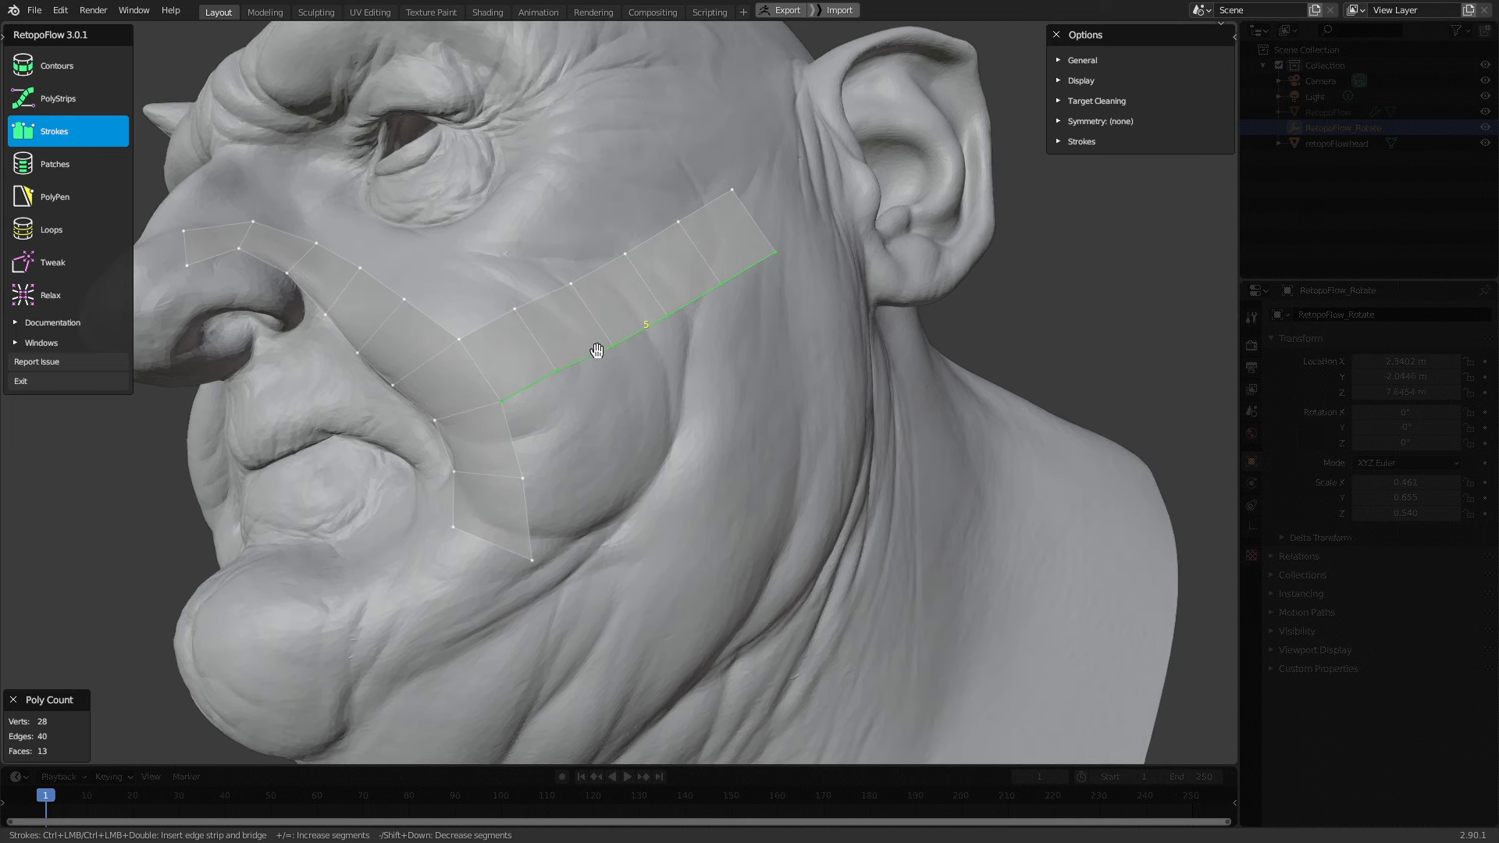
# Draw a stroke down from the ear end of the new row to fill three more rows of quads across the cheek
pyautogui.moveTo(752, 331); pyautogui.dragTo(746, 329, button='middle')
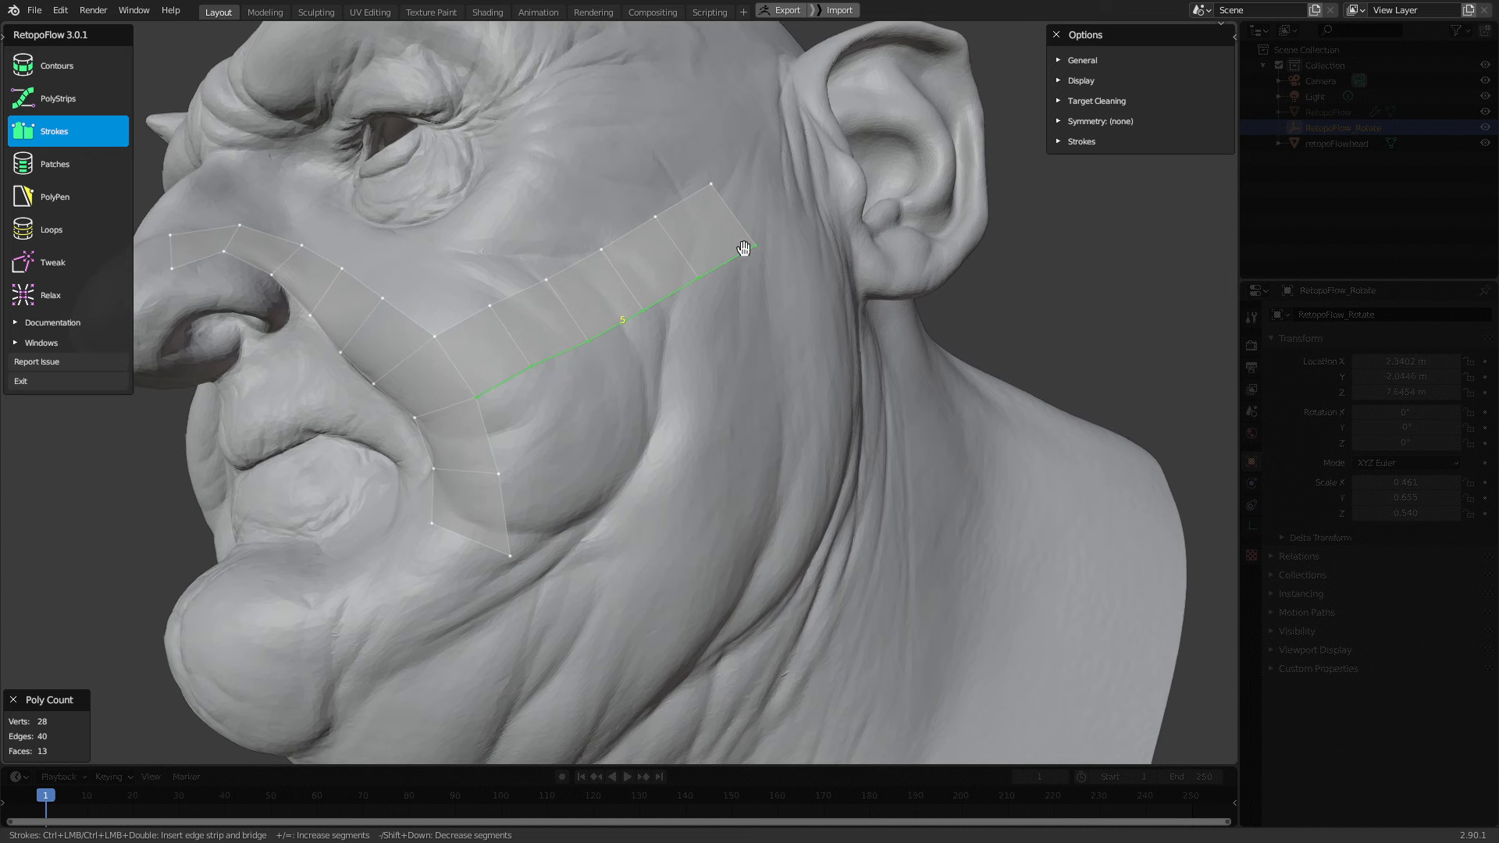
pyautogui.moveTo(729, 268); pyautogui.dragTo(625, 250, button='middle')
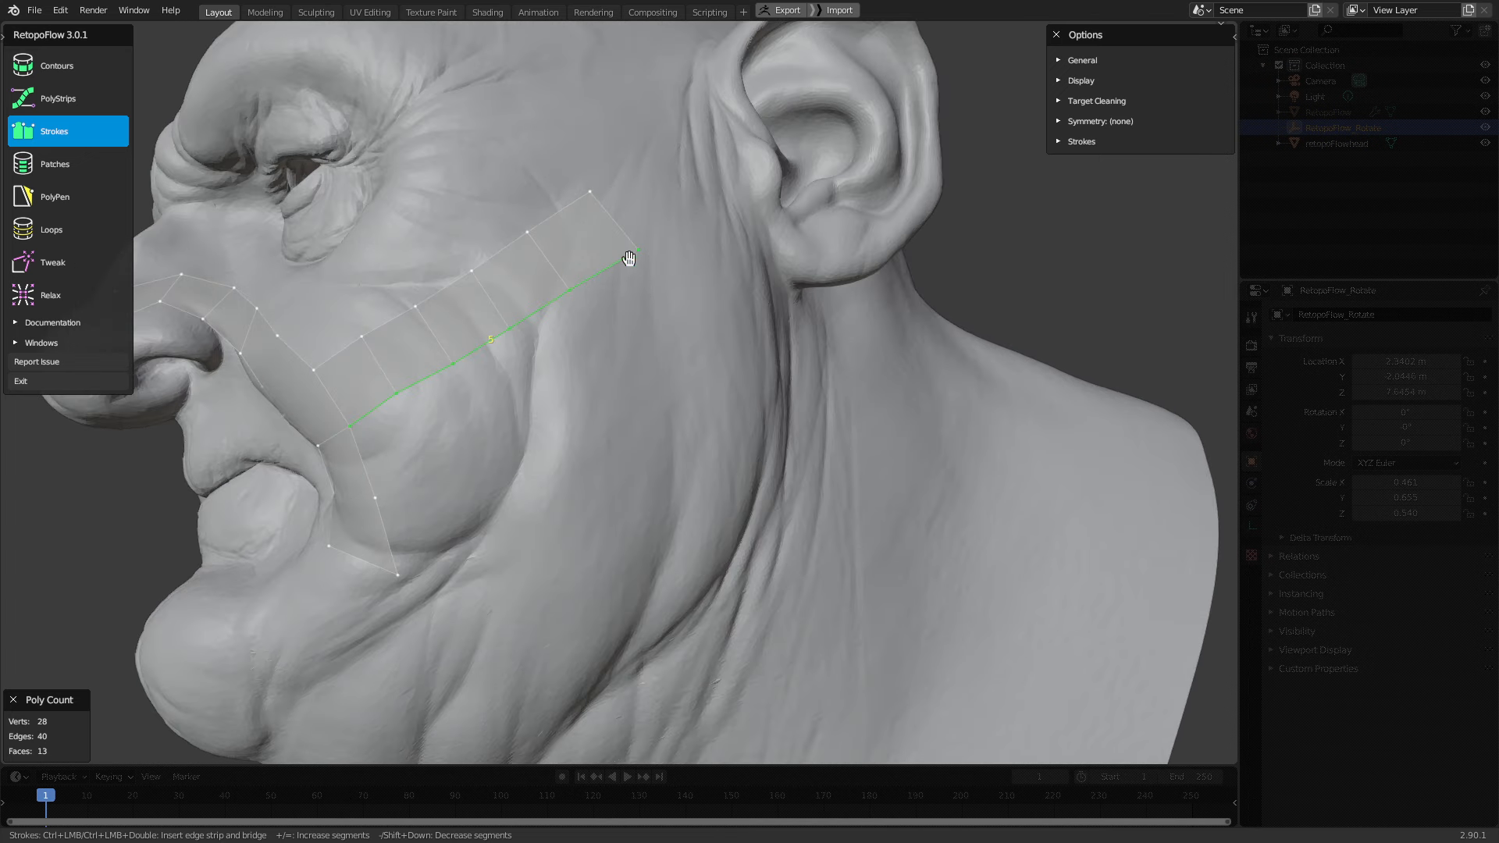
pyautogui.keyDown('ctrl'); pyautogui.moveTo(639, 249); pyautogui.dragTo(740, 379); pyautogui.keyUp('ctrl')
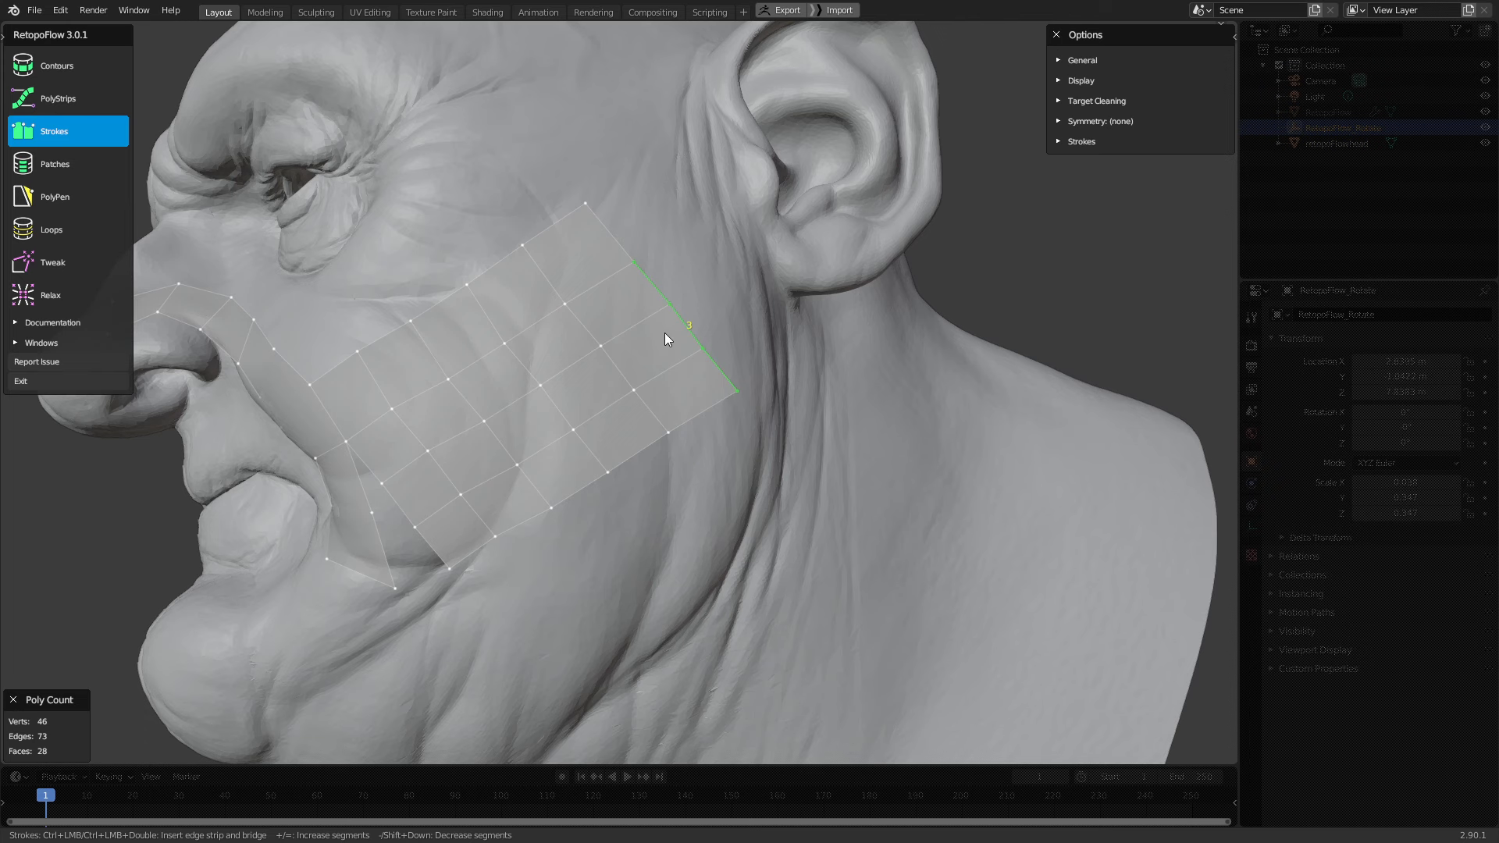
pyautogui.moveTo(669, 335); pyautogui.dragTo(801, 336, button='middle')
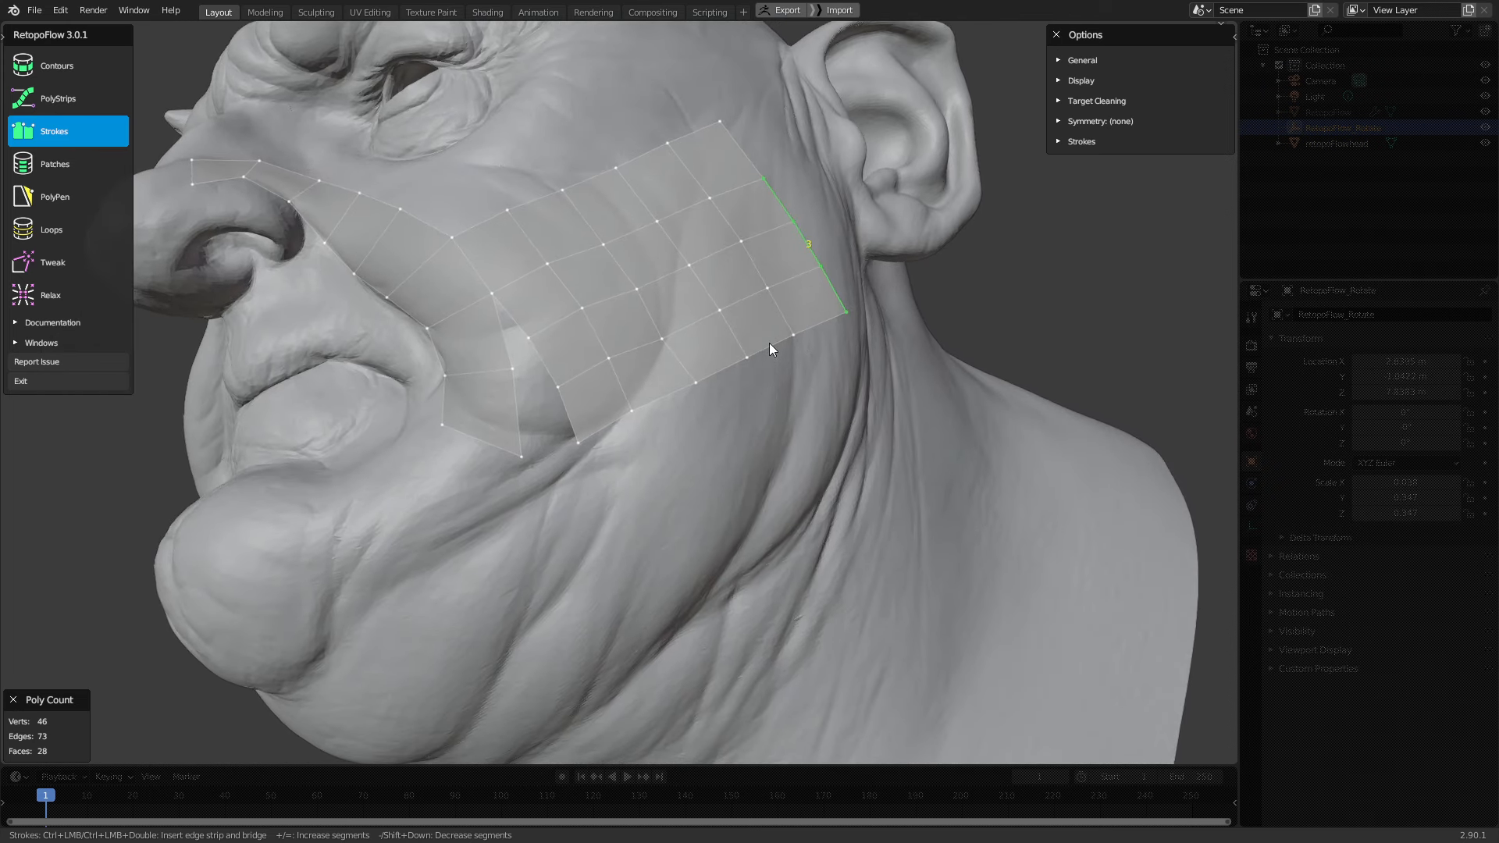
pyautogui.keyDown('ctrl'); pyautogui.moveTo(789, 335); pyautogui.dragTo(728, 459); pyautogui.keyUp('ctrl')
pyautogui.hotkey('ctrl', 'z')
pyautogui.moveTo(791, 336)
pyautogui.keyDown('ctrl'); pyautogui.mouseDown()
pyautogui.moveTo(512, 635)
pyautogui.moveTo(757, 562)
pyautogui.moveTo(780, 589)
pyautogui.mouseUp(); pyautogui.keyUp('ctrl')
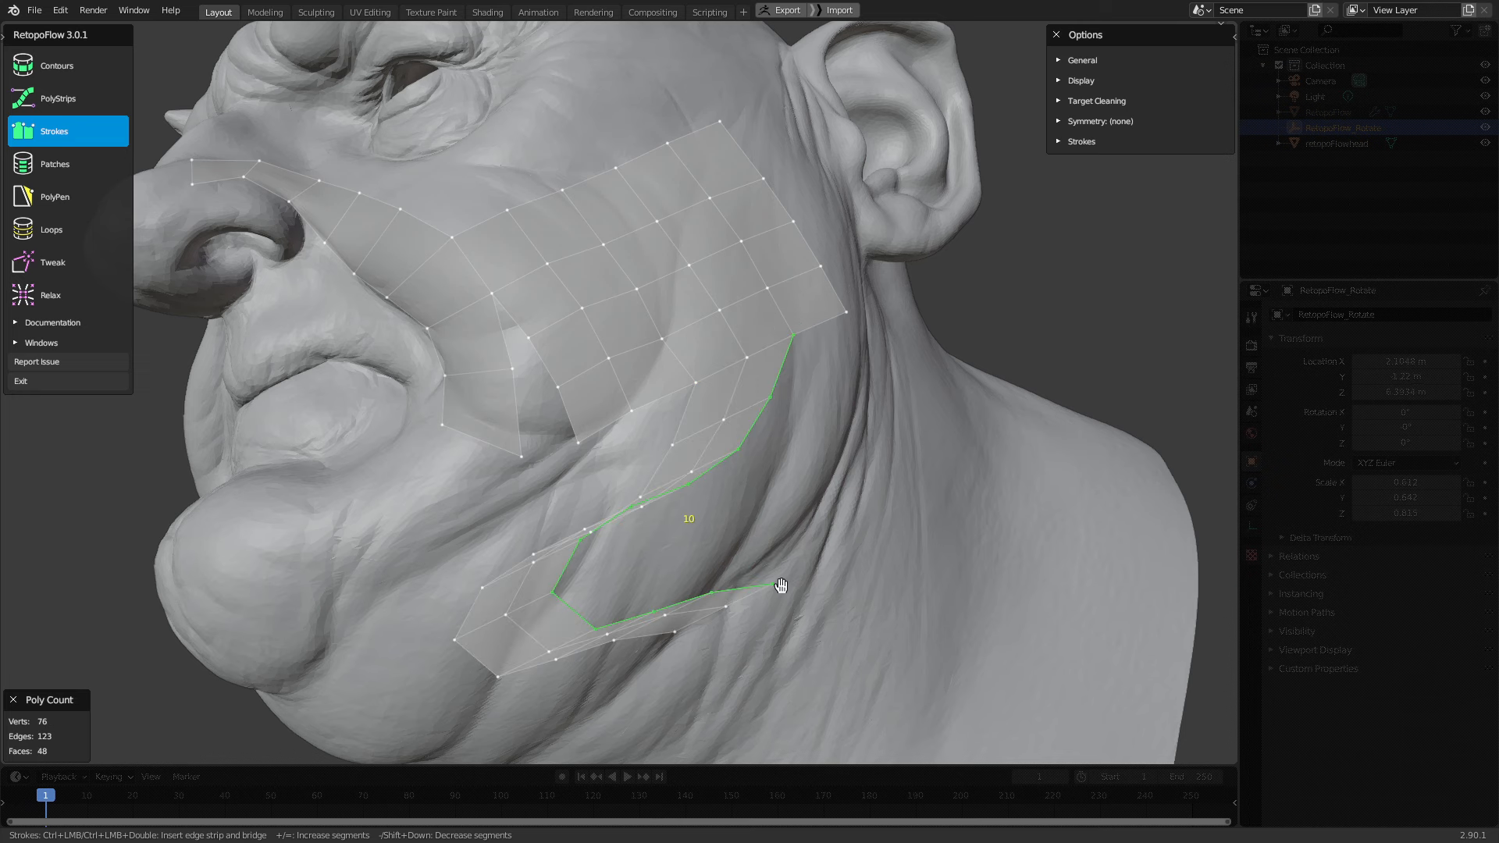
pyautogui.moveTo(780, 589); pyautogui.dragTo(729, 502, button='middle')
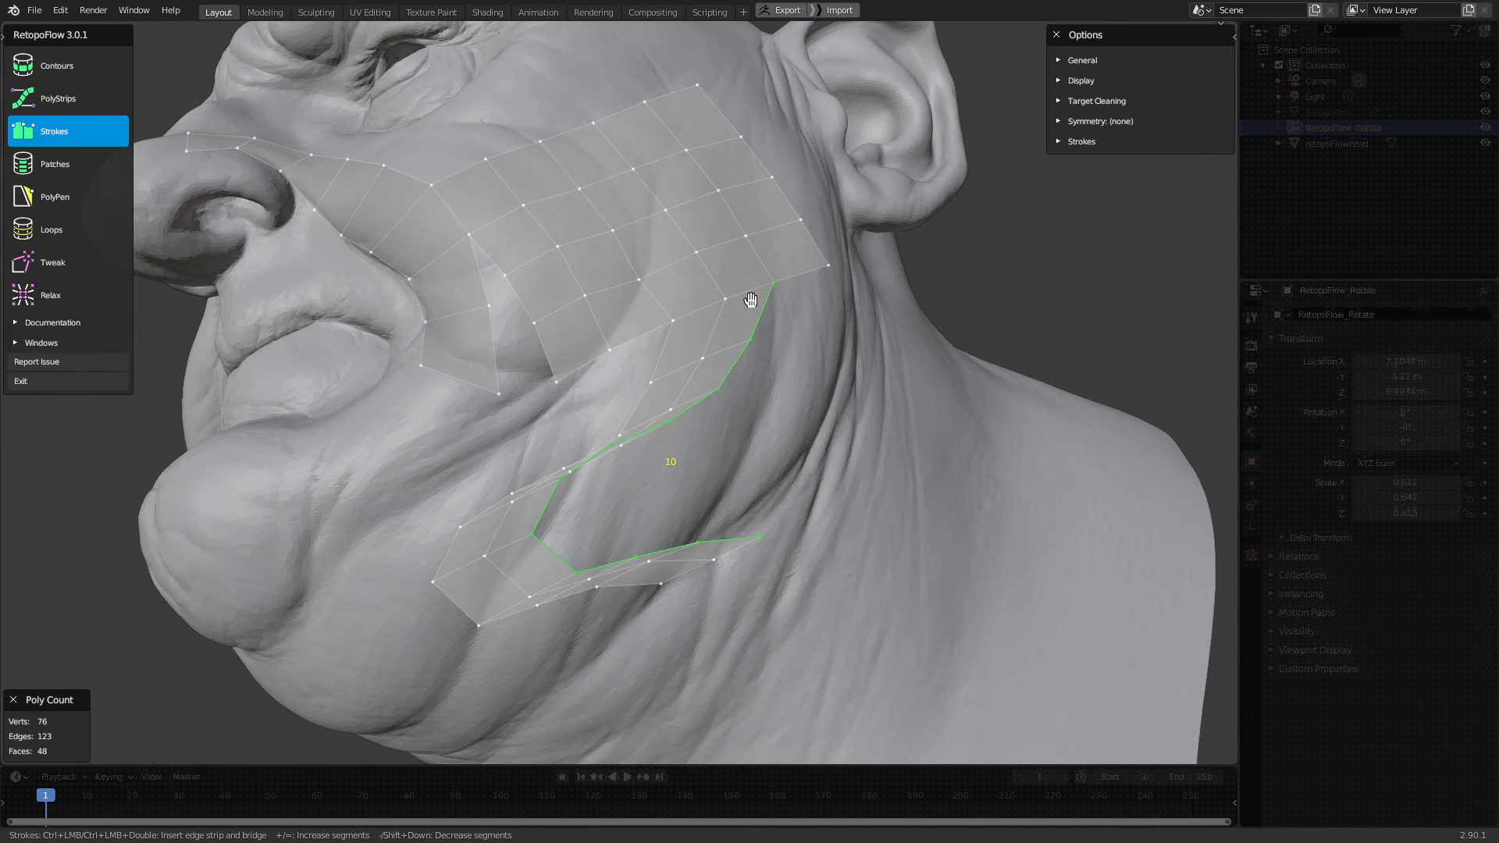
pyautogui.hotkey('ctrl', 'z')
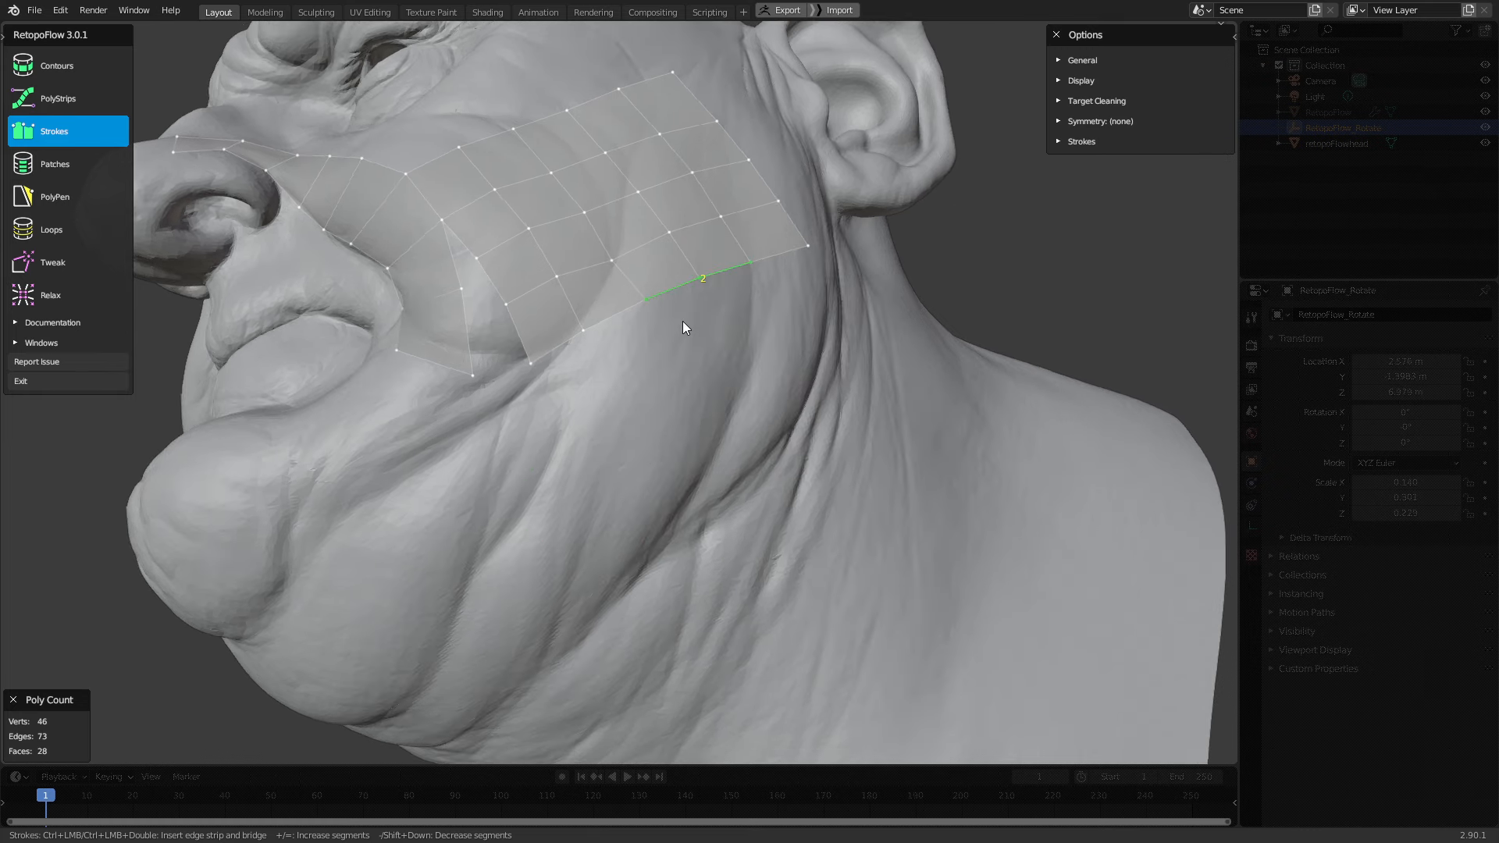
# Stroke a two-column quad strip from the cheek patch's lower edge down toward the neck and set it to 7 segments
pyautogui.keyDown('ctrl'); pyautogui.moveTo(786, 333); pyautogui.dragTo(822, 652); pyautogui.keyUp('ctrl')
pyautogui.moveTo(755, 364); pyautogui.dragTo(715, 336, button='middle')
pyautogui.press('-')
pyautogui.press('-')
pyautogui.press('-')
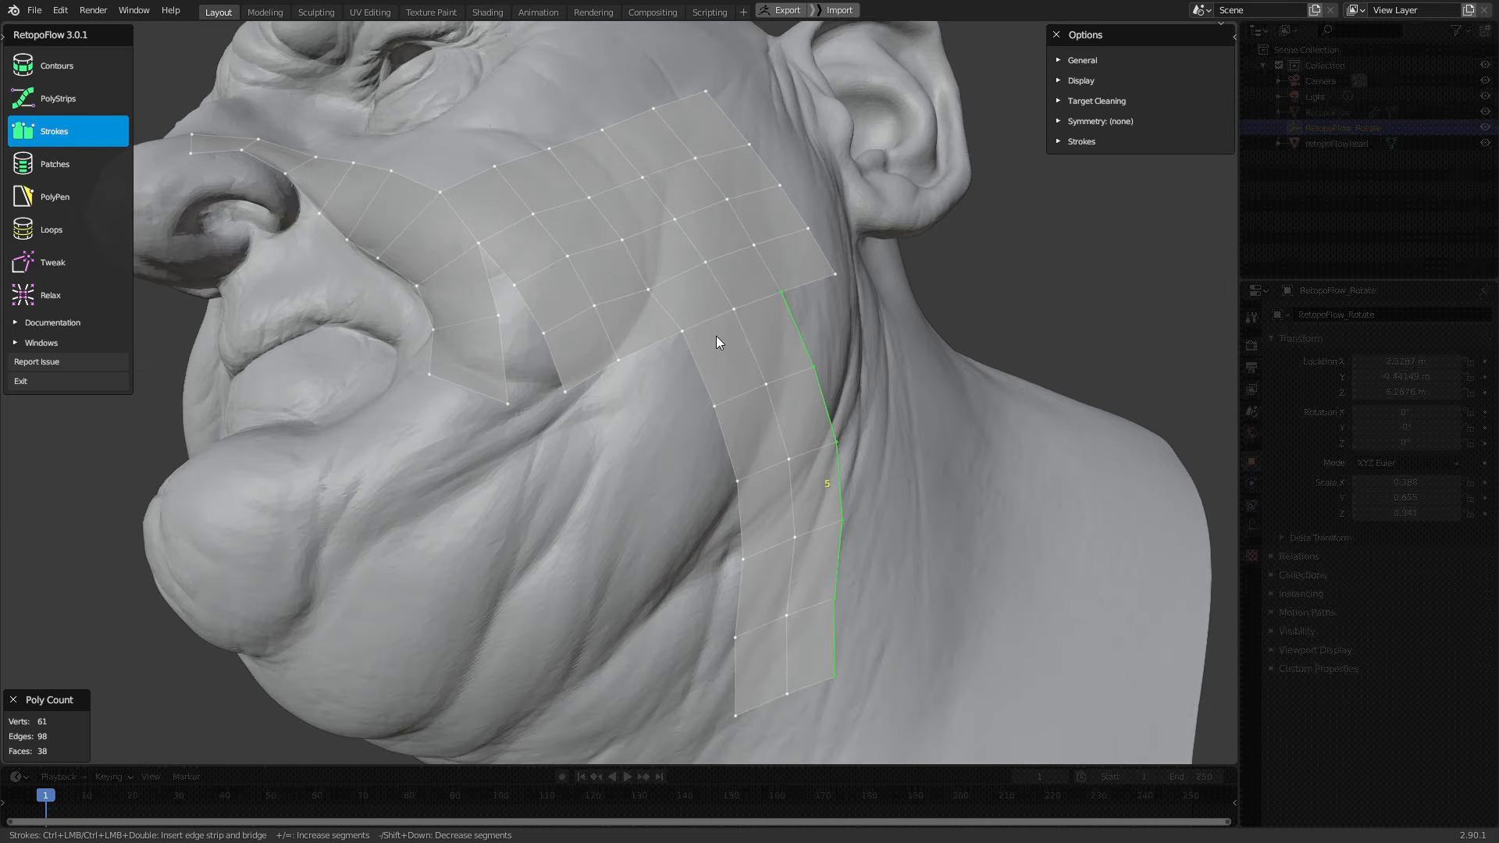
pyautogui.press('=')
pyautogui.press('=')
pyautogui.press('=')
# With the Patches tool, select the cheek's lower edges and the adjoining neck strip edge, and fill the corner with a 2x7 patch
pyautogui.moveTo(599, 432)
pyautogui.mouseDown(button='middle')
pyautogui.moveTo(613, 437)
pyautogui.moveTo(630, 351)
pyautogui.mouseUp(button='middle')
pyautogui.click(92, 155)
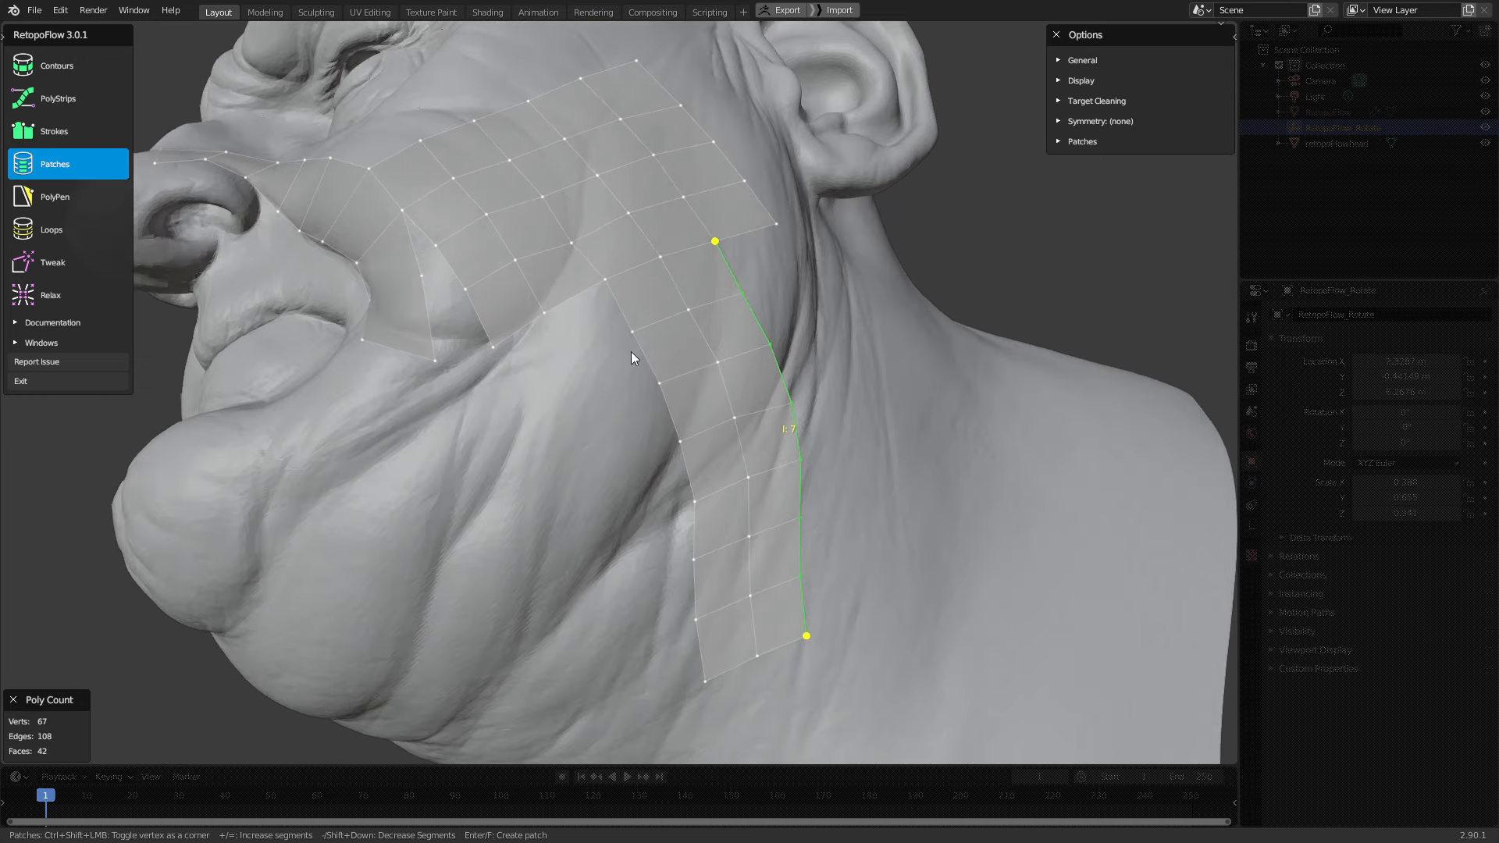
pyautogui.click(568, 301)
pyautogui.keyDown('shift'); pyautogui.doubleClick(622, 315); pyautogui.keyUp('shift')
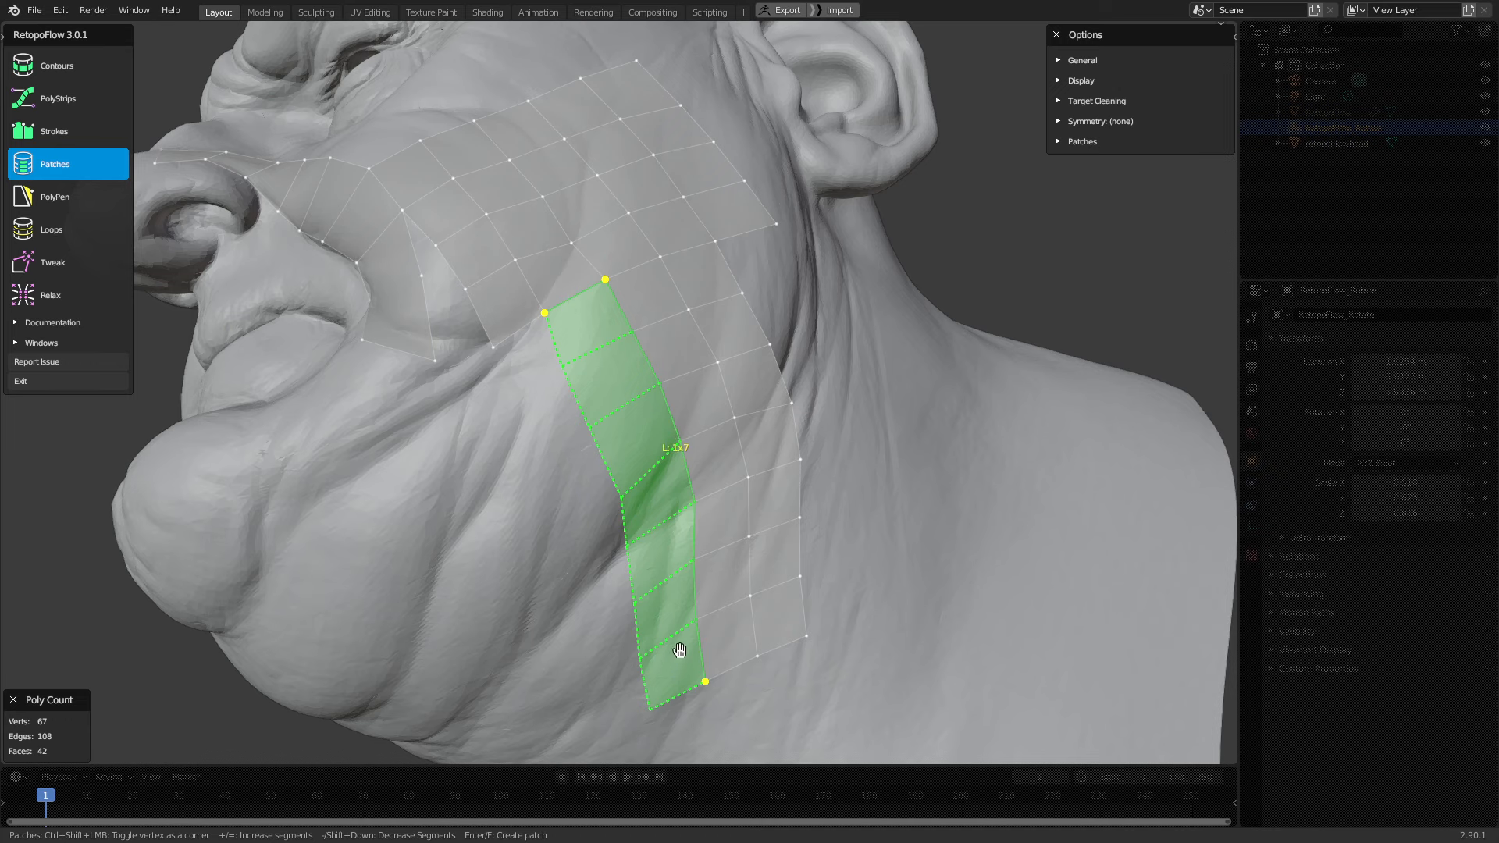
pyautogui.moveTo(679, 650); pyautogui.dragTo(699, 427, button='middle')
pyautogui.keyDown('shift'); pyautogui.click(550, 222); pyautogui.keyUp('shift')
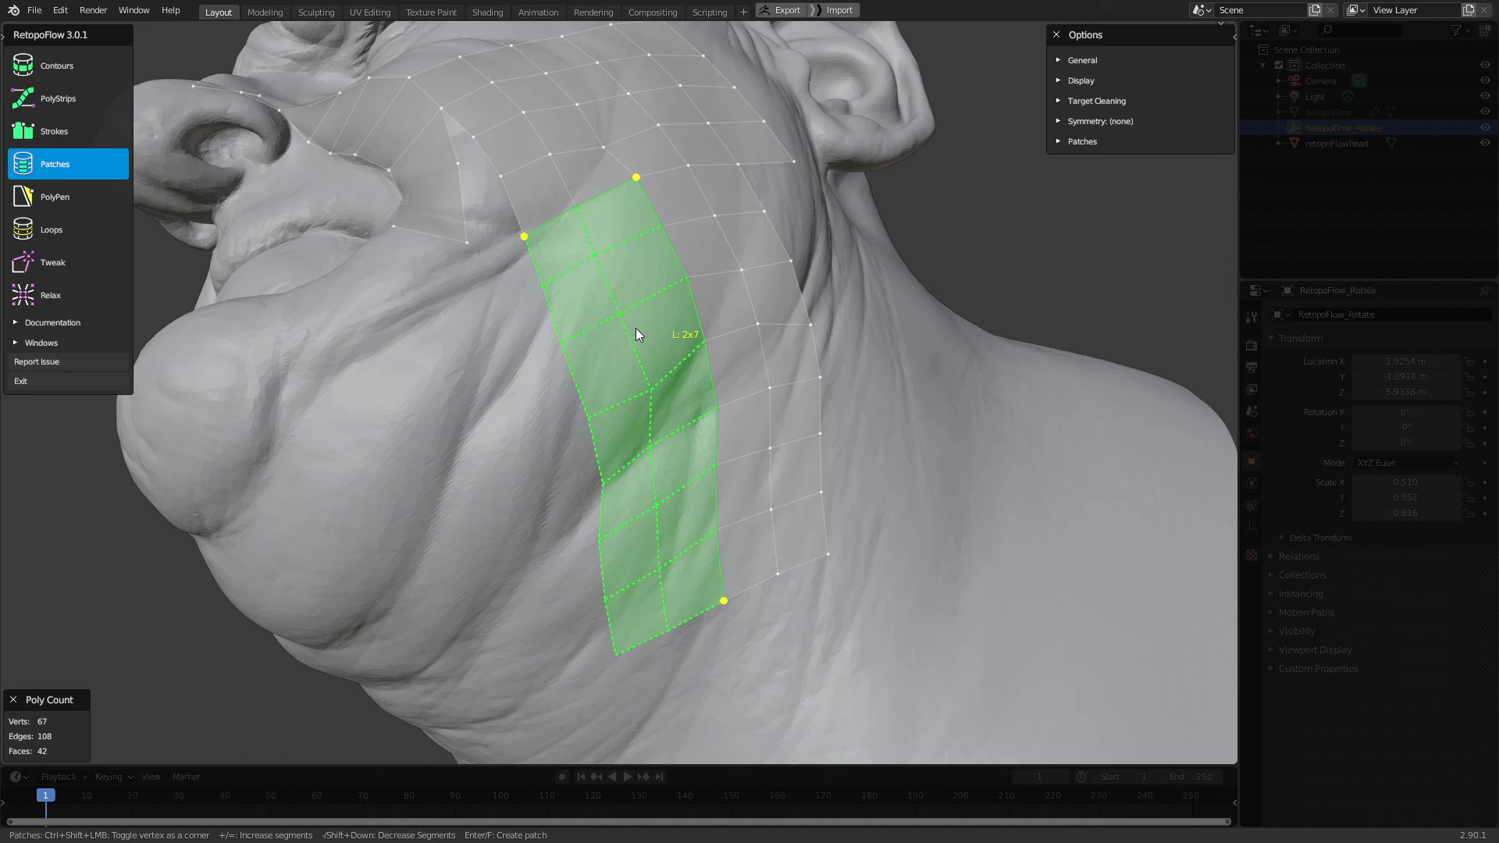
pyautogui.moveTo(635, 328); pyautogui.dragTo(640, 351, button='middle')
pyautogui.moveTo(638, 443); pyautogui.dragTo(668, 466, button='middle')
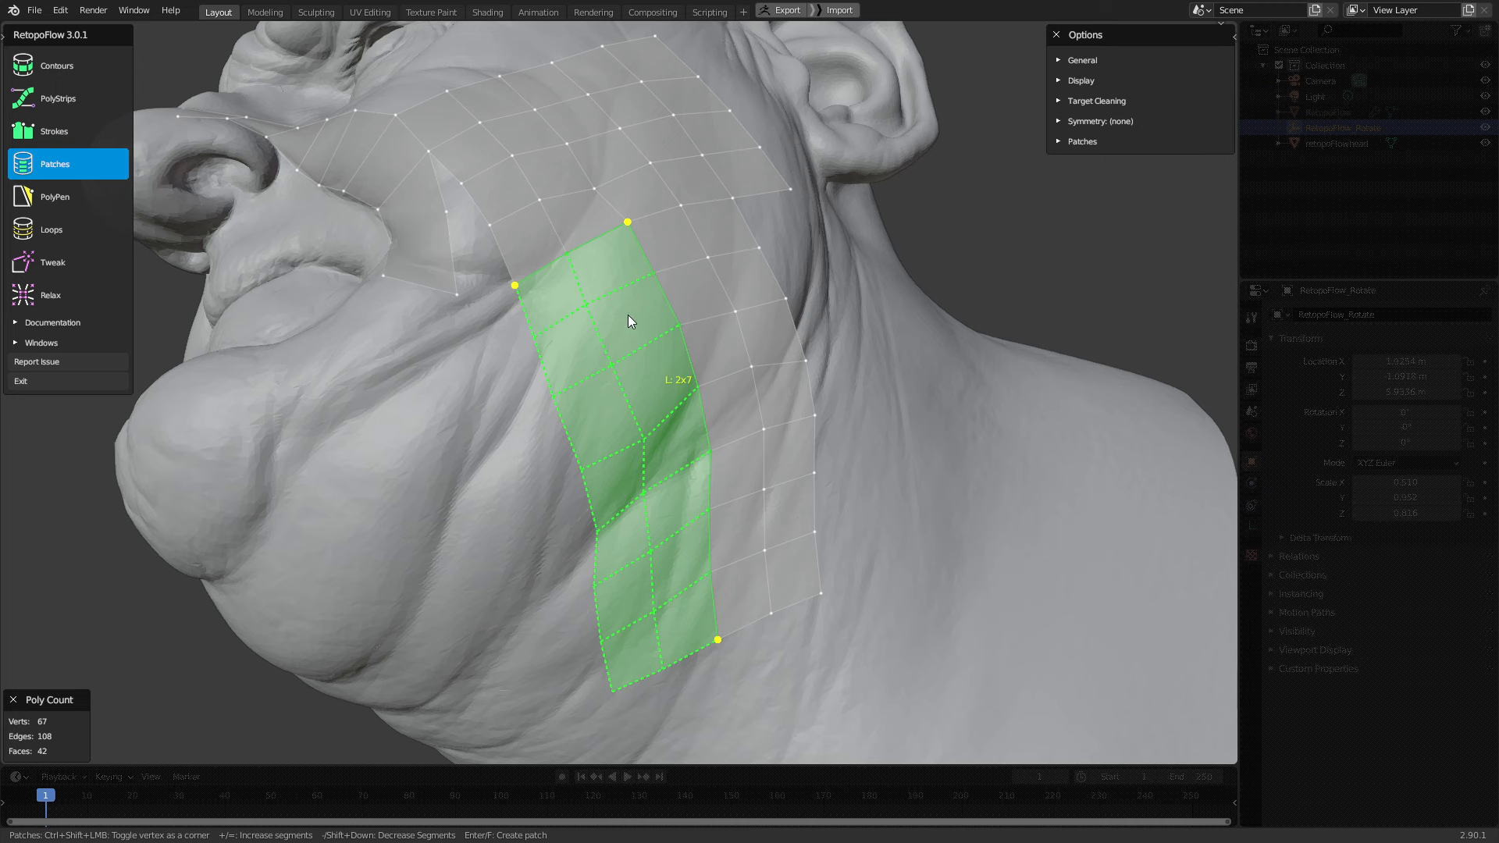
pyautogui.press('Return')
# Select the cheek's lower edge nearest the ear and the neck strip's outer side, and fill the corner with a 1x7 patch
pyautogui.moveTo(653, 326); pyautogui.dragTo(615, 227, button='middle')
pyautogui.keyDown('shift'); pyautogui.doubleClick(706, 564); pyautogui.keyUp('shift')
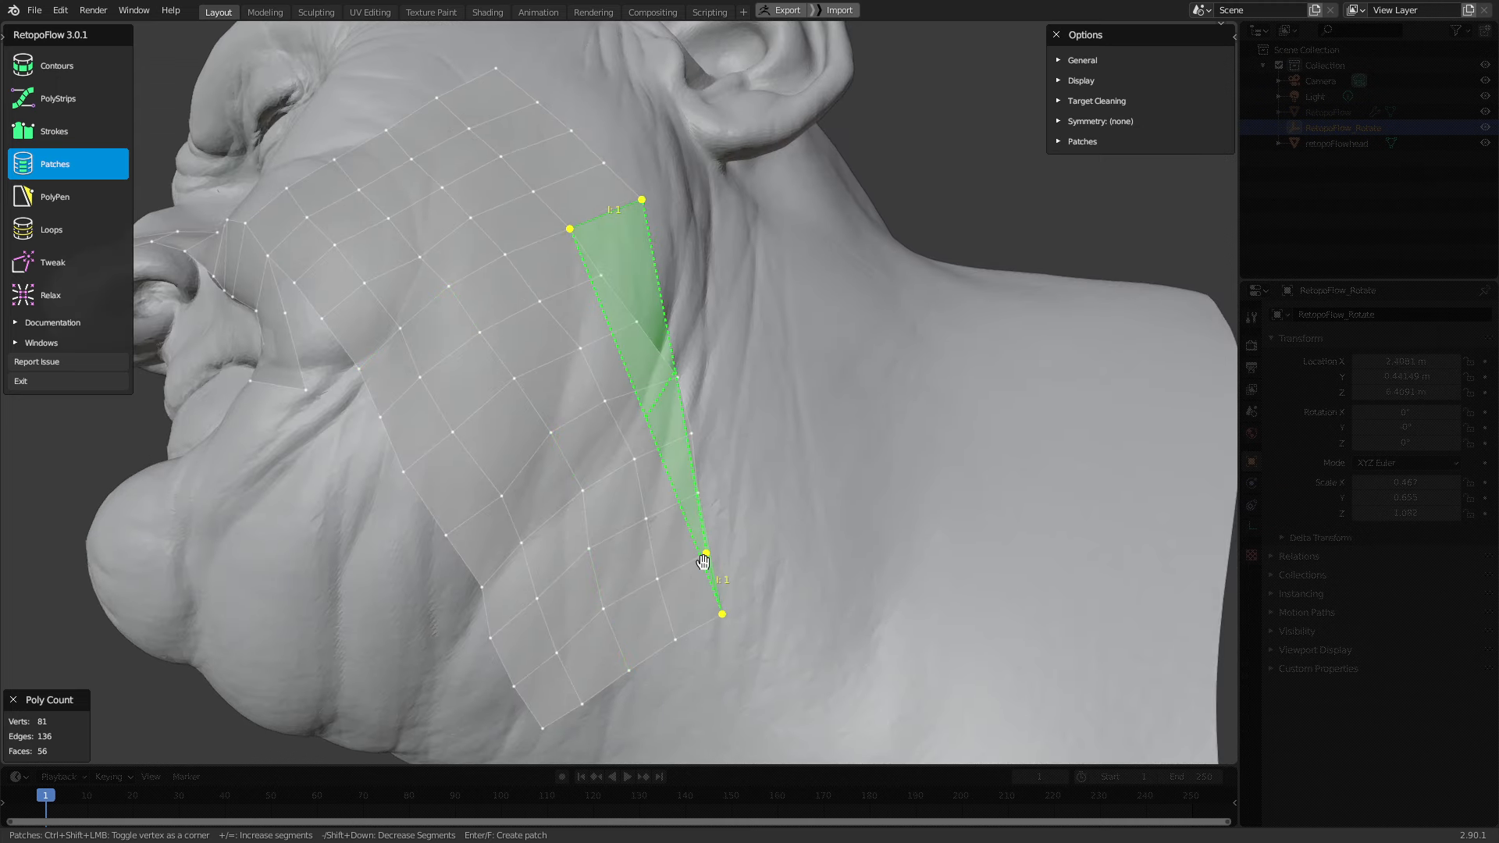
pyautogui.press('Return')
# Bridge the gap between the mouth-side strip's outer edge and the facing cheek patch edge with a single quad
pyautogui.moveTo(726, 512); pyautogui.dragTo(733, 465, button='middle')
pyautogui.click(691, 532)
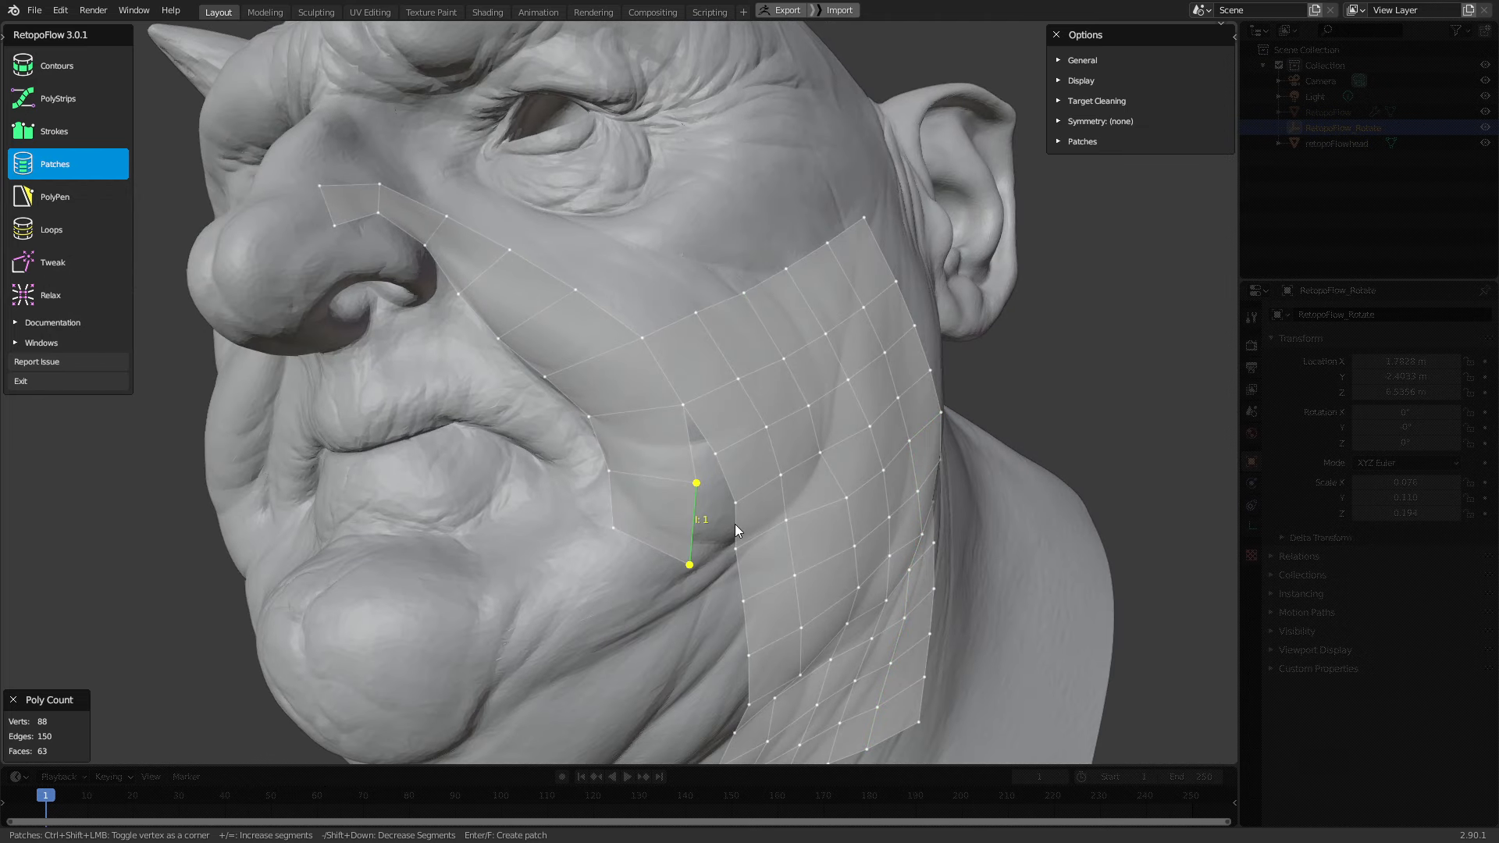
pyautogui.keyDown('shift'); pyautogui.click(734, 523); pyautogui.keyUp('shift')
pyautogui.moveTo(733, 523); pyautogui.dragTo(707, 487, button='middle')
pyautogui.scroll(2, 723, 521)
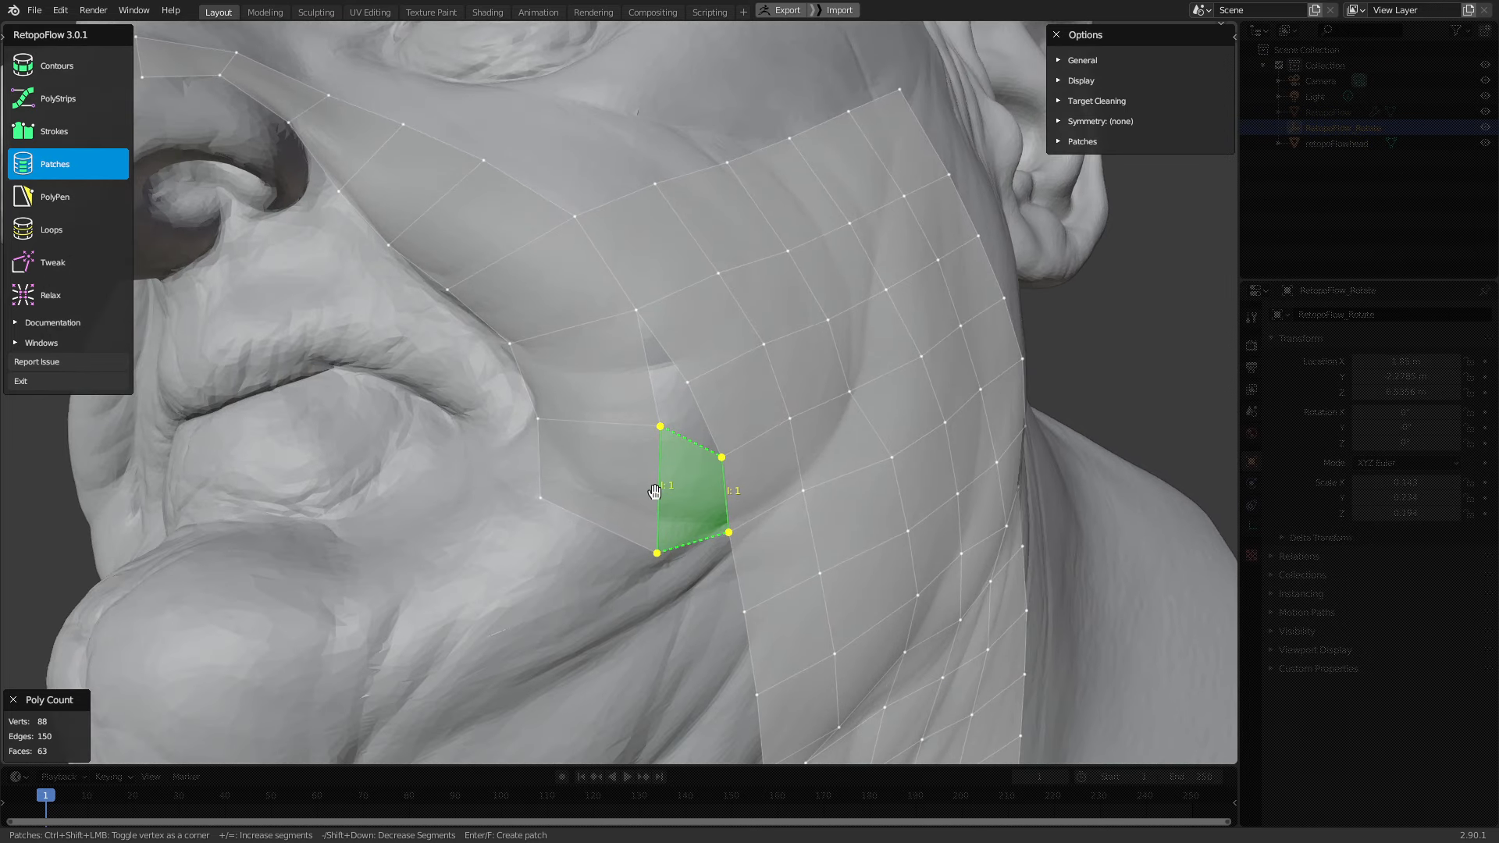
pyautogui.click(657, 490)
pyautogui.keyDown('shift'); pyautogui.click(725, 507); pyautogui.keyUp('shift')
pyautogui.press('Return')
pyautogui.moveTo(696, 480); pyautogui.dragTo(690, 475, button='middle')
pyautogui.scroll(-2, 681, 468)
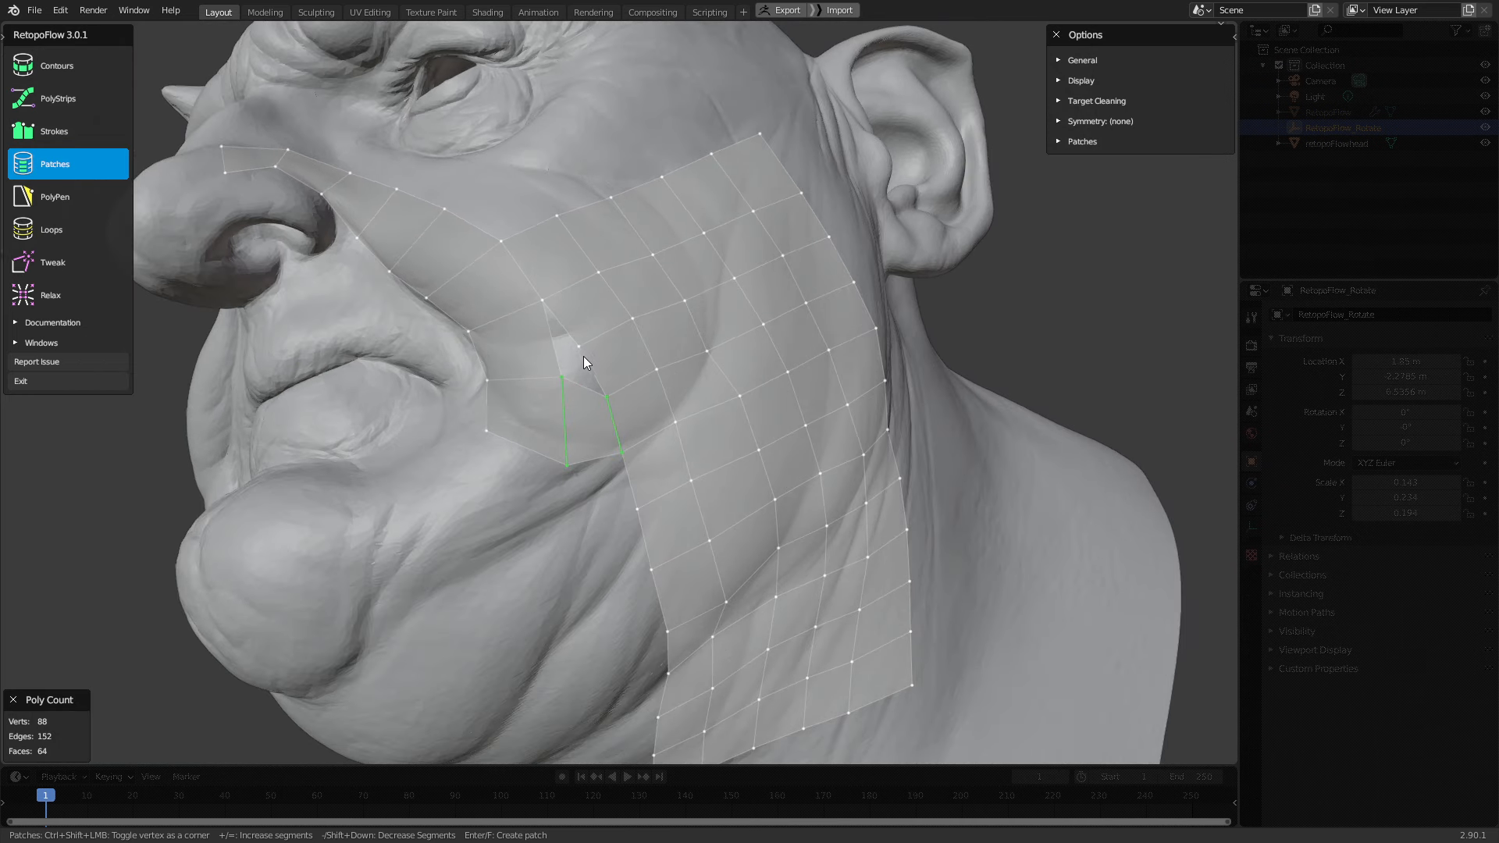
# Try to fill the corner under the eye with a 1x5 patch between the nose strip's upper edges and the adjoining cheek edge
pyautogui.moveTo(583, 356); pyautogui.dragTo(591, 449, button='middle')
pyautogui.keyDown('shift'); pyautogui.click(500, 298); pyautogui.keyUp('shift')
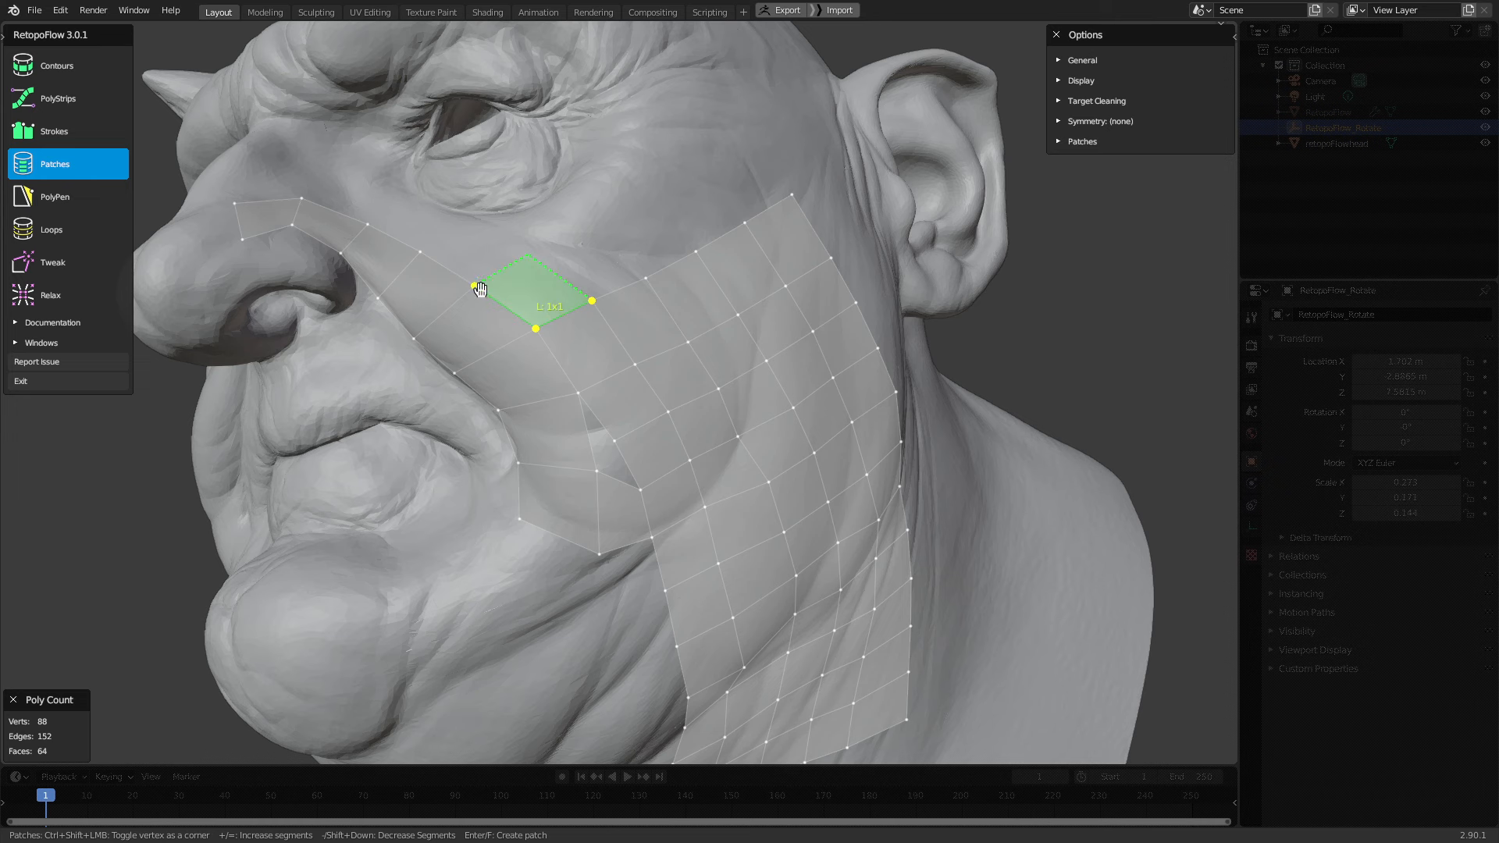
pyautogui.keyDown('shift'); pyautogui.click(443, 267); pyautogui.keyUp('shift')
pyautogui.keyDown('shift'); pyautogui.click(402, 243); pyautogui.keyUp('shift')
pyautogui.moveTo(484, 312); pyautogui.dragTo(512, 334, button='middle')
pyautogui.keyDown('shift'); pyautogui.click(400, 249); pyautogui.keyUp('shift')
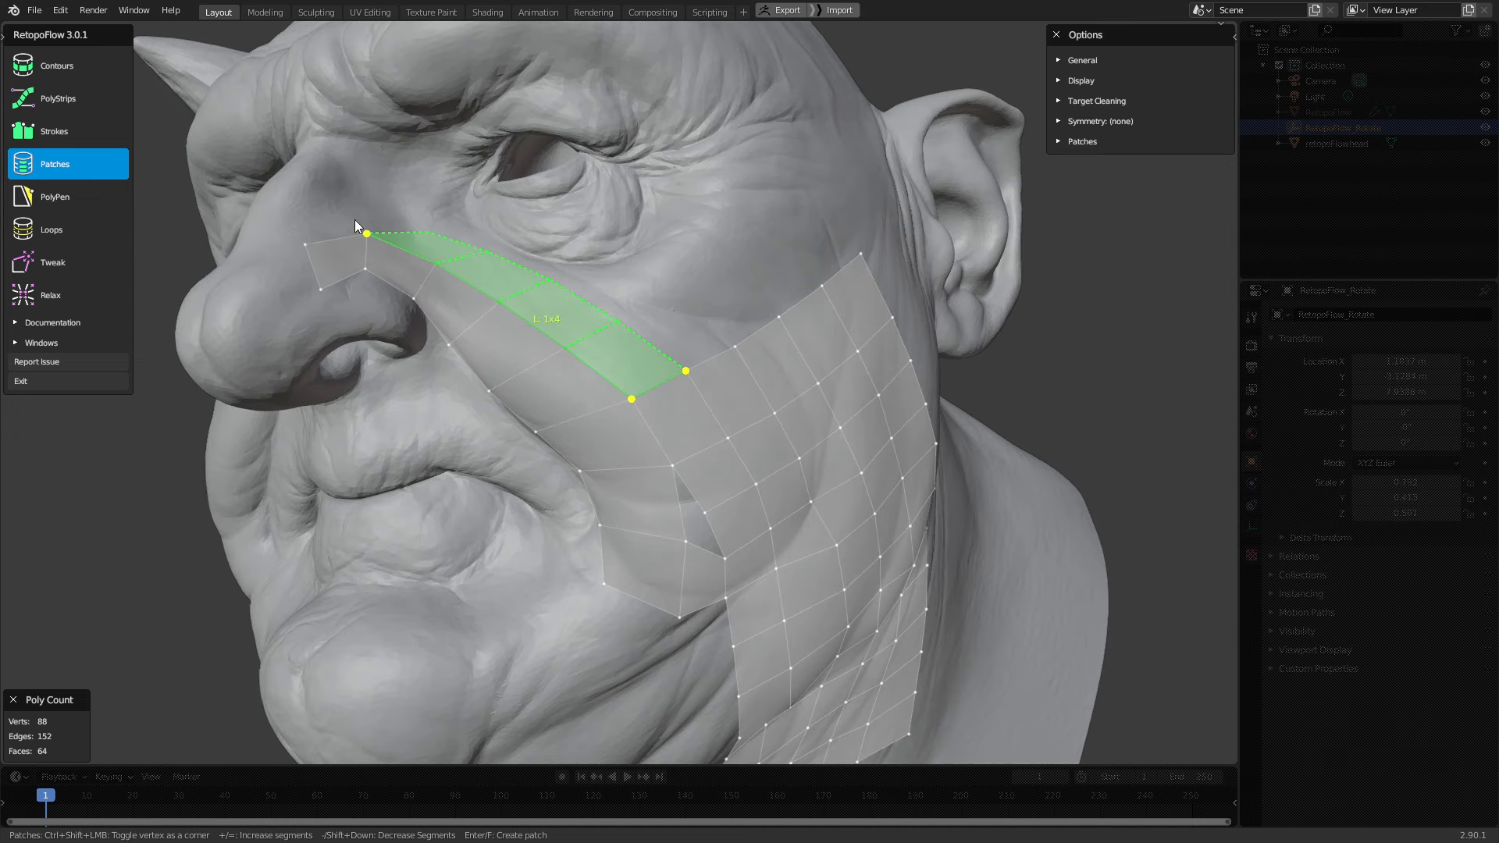
pyautogui.keyDown('shift'); pyautogui.click(331, 240); pyautogui.keyUp('shift')
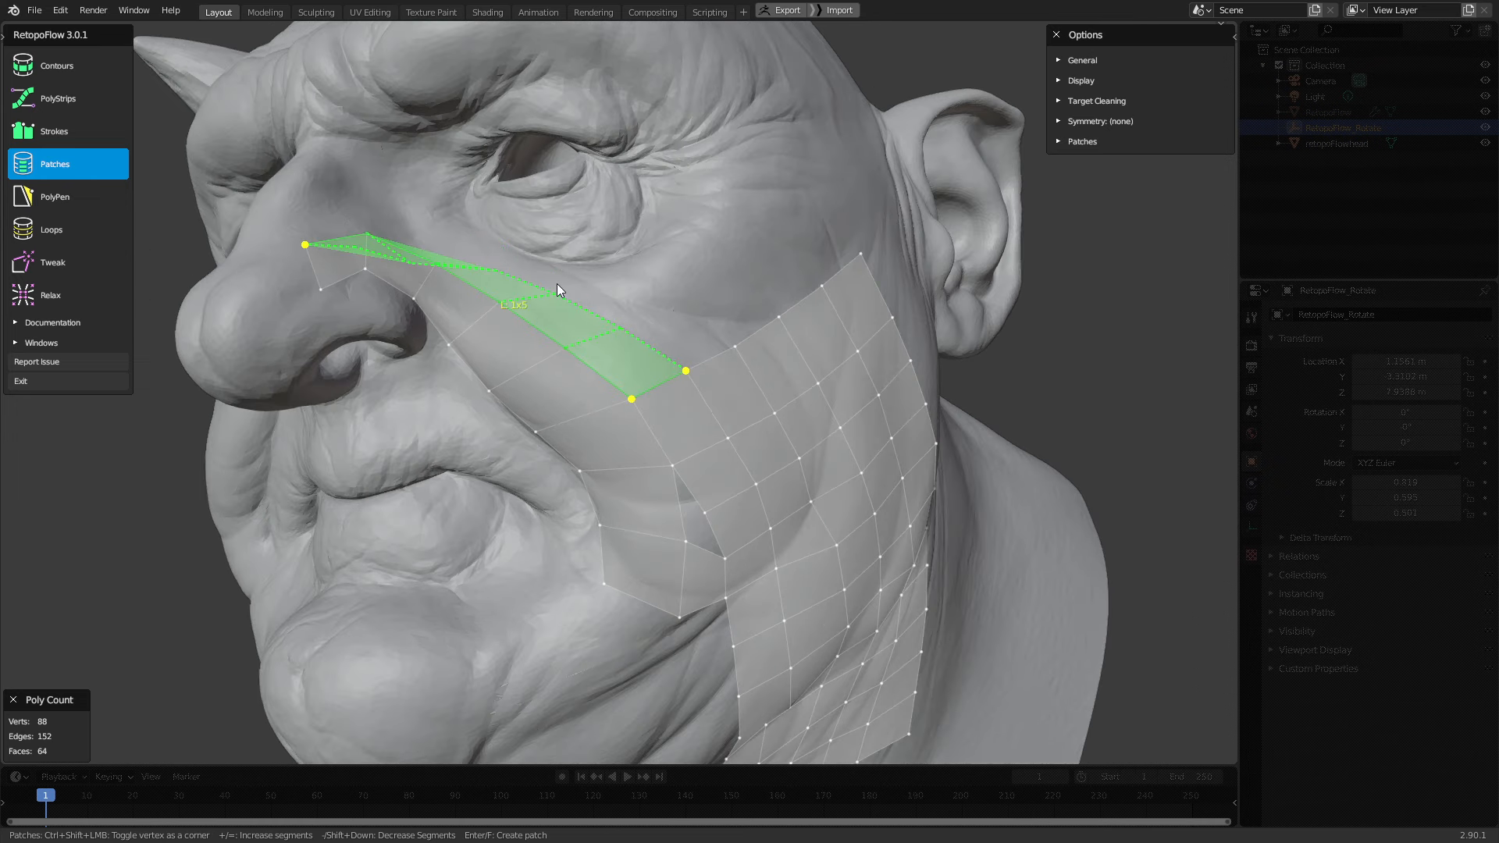
pyautogui.moveTo(514, 260); pyautogui.dragTo(524, 348, button='middle')
pyautogui.scroll(2, 520, 336)
pyautogui.scroll(-2, 435, 299)
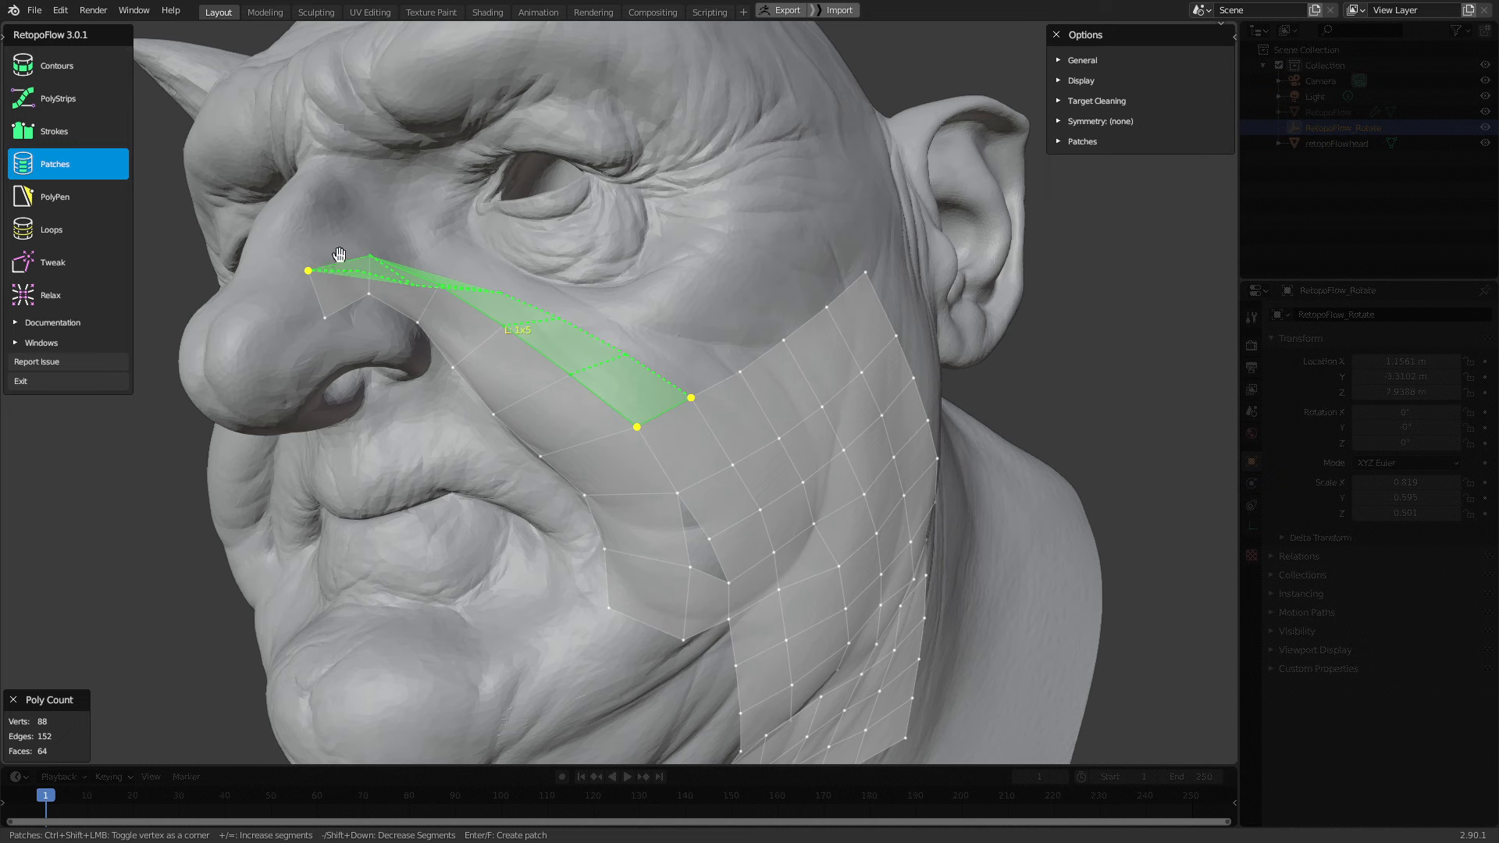
pyautogui.press('Return')
# Try the under-eye corner patch again by reselecting the nose strip's upper edges and the first cheek edge
pyautogui.click(425, 279)
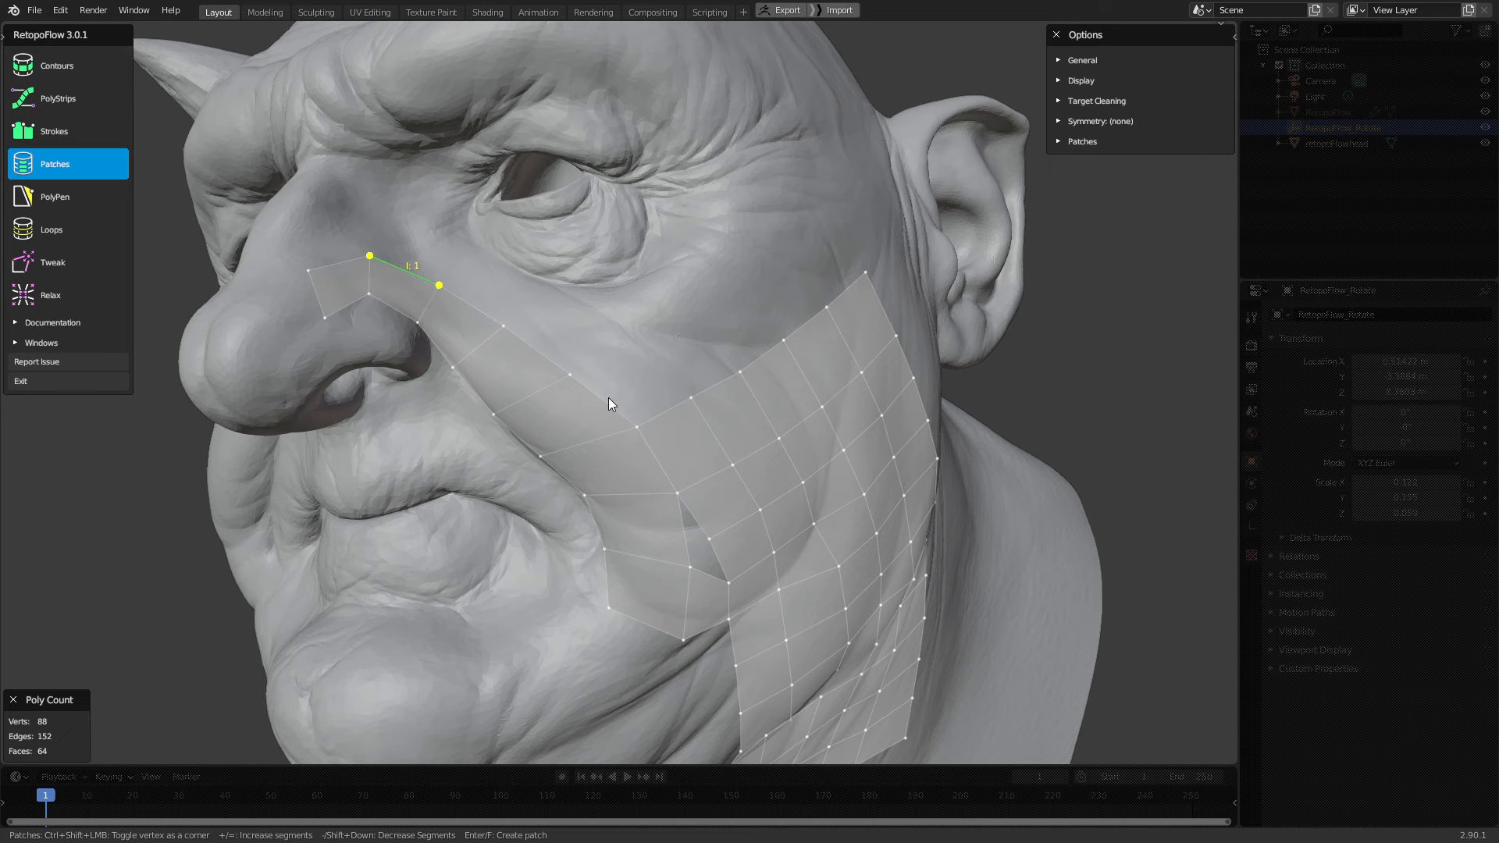
pyautogui.doubleClick(608, 397)
pyautogui.keyDown('shift'); pyautogui.click(666, 408); pyautogui.keyUp('shift')
pyautogui.press('Return')
# With the PolyPen tool, insert four vertices on the temple beside the eye's outer corner to build a quad
pyautogui.click(86, 199)
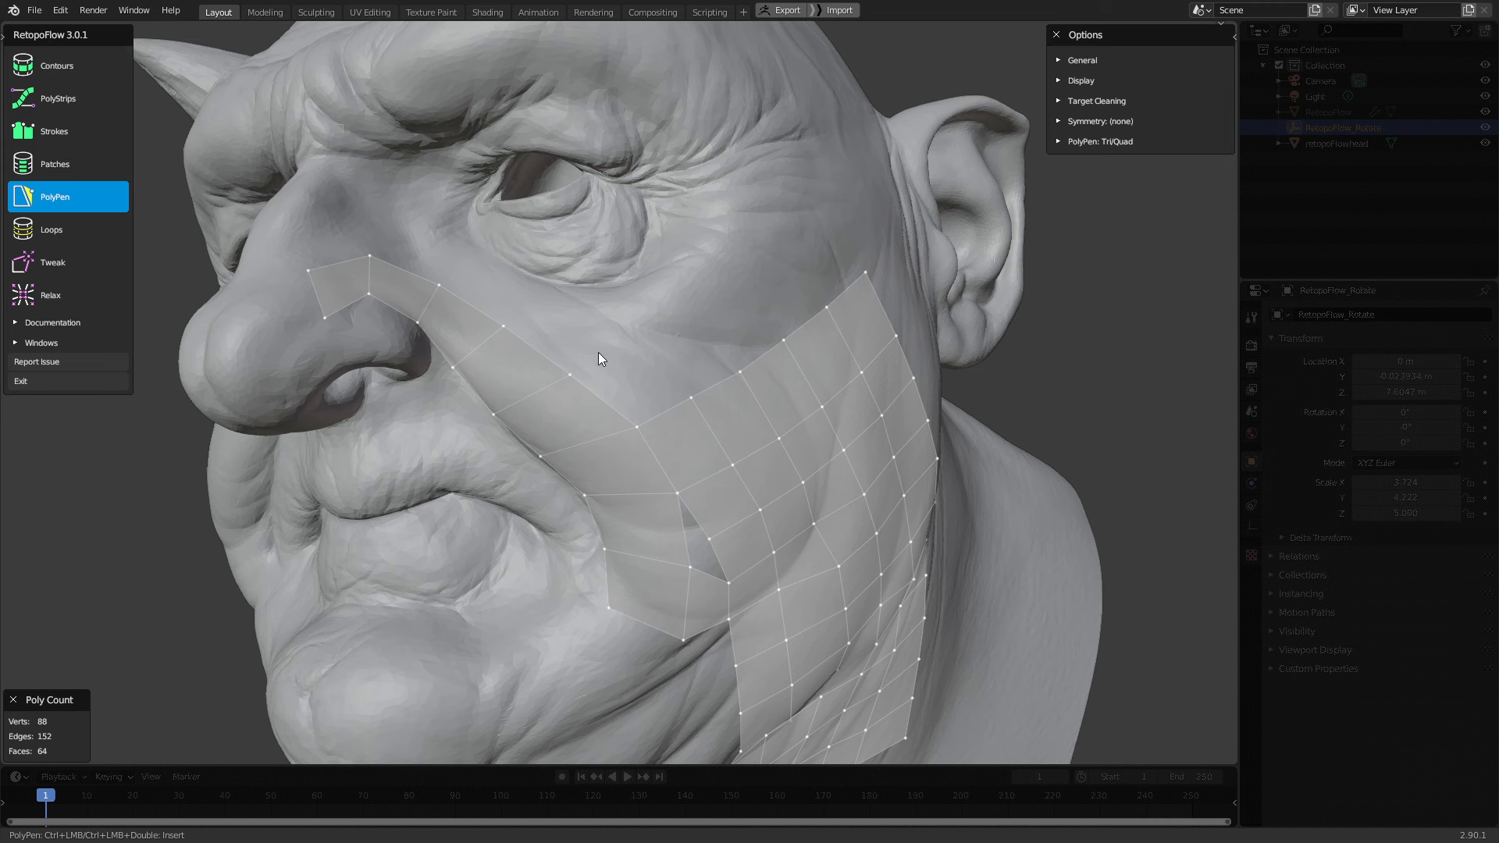
pyautogui.moveTo(576, 326)
pyautogui.mouseDown(button='middle')
pyautogui.moveTo(699, 398)
pyautogui.moveTo(697, 370)
pyautogui.mouseUp(button='middle')
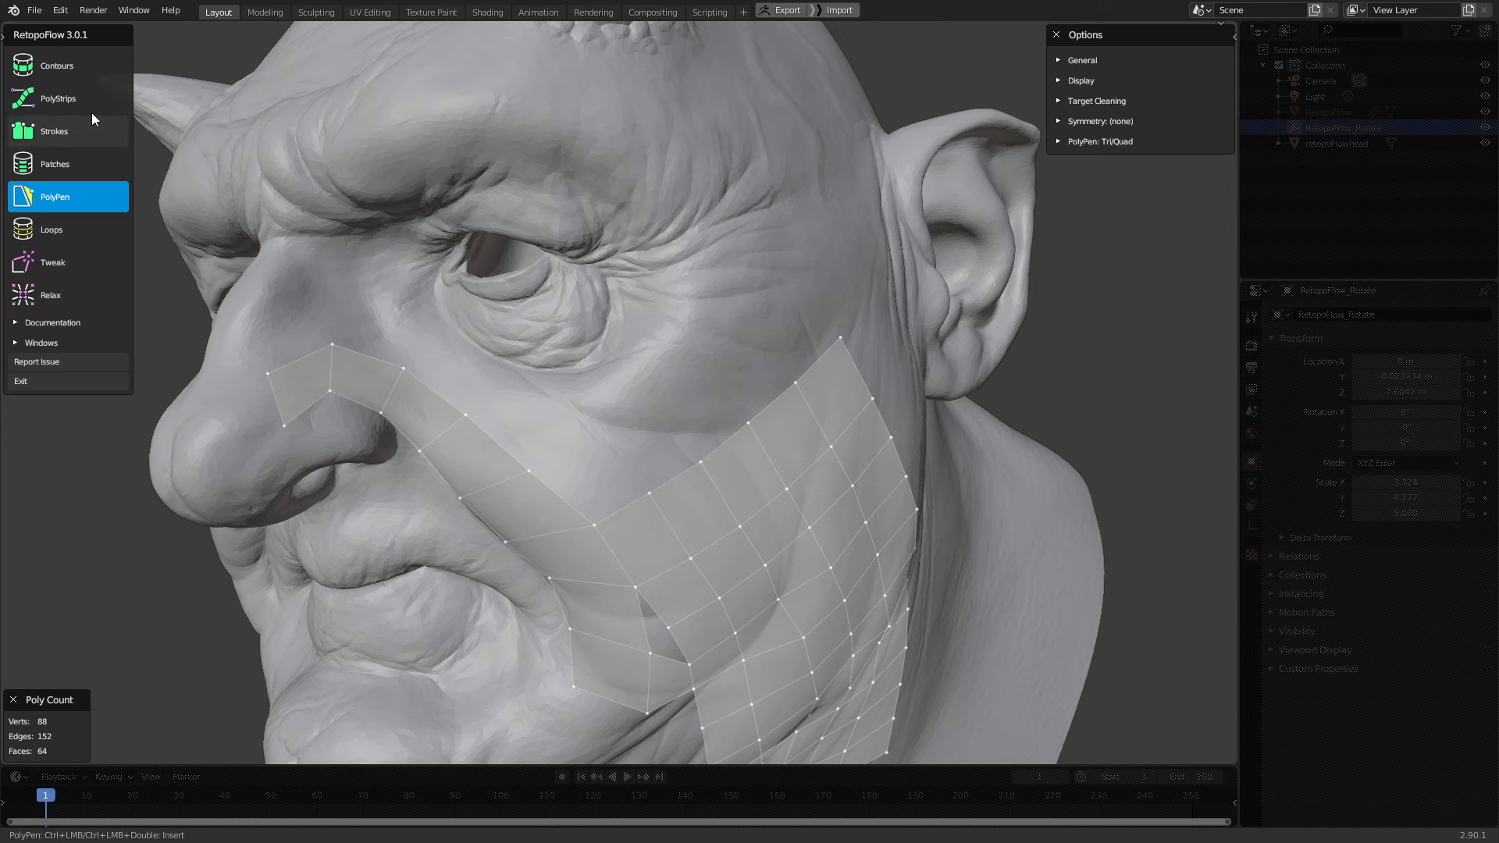
pyautogui.moveTo(550, 433); pyautogui.dragTo(575, 420, button='middle')
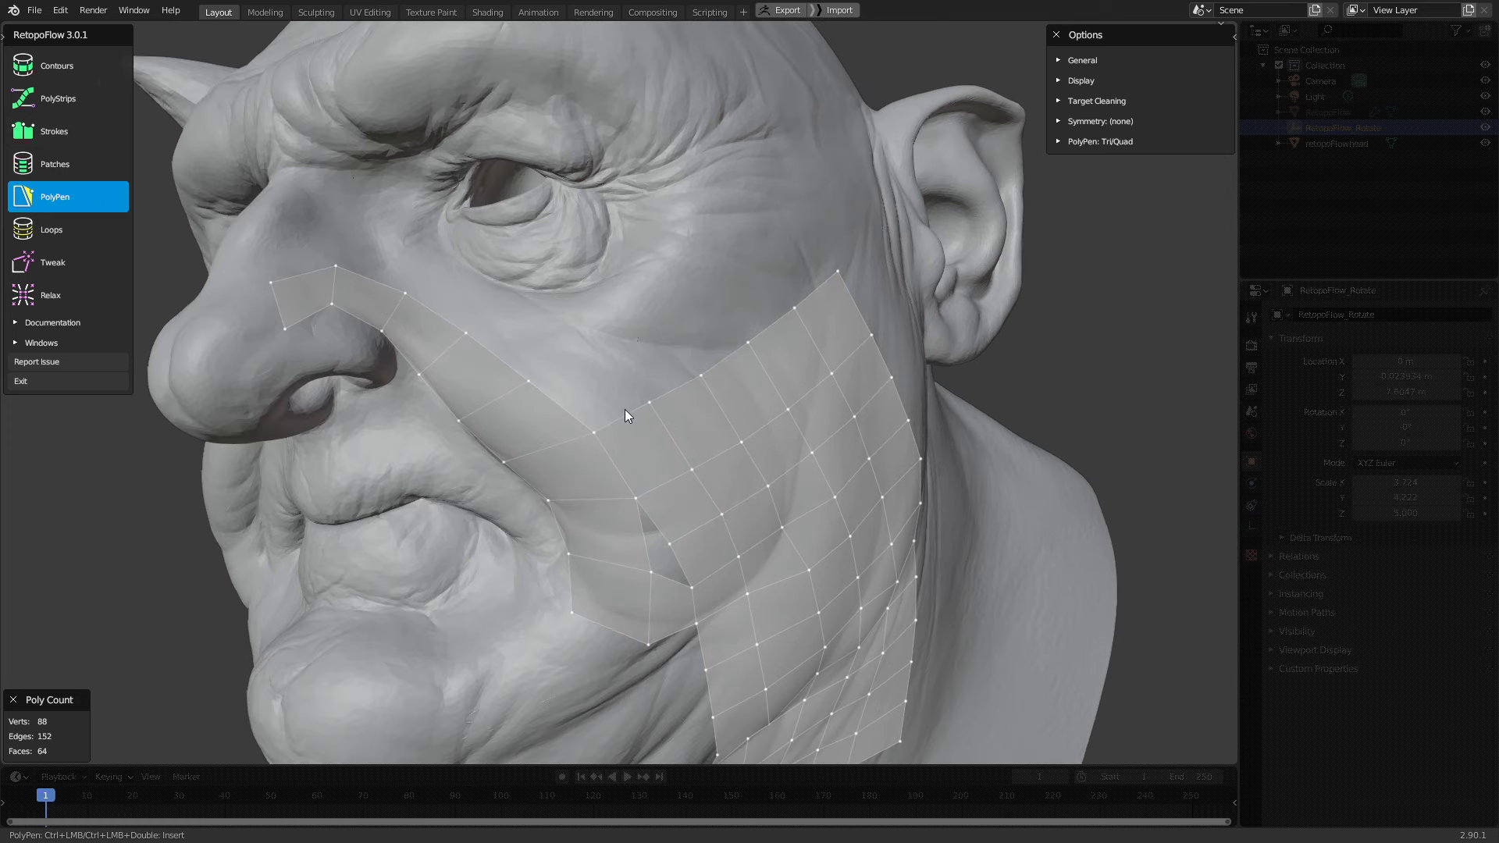
pyautogui.scroll(2, 623, 405)
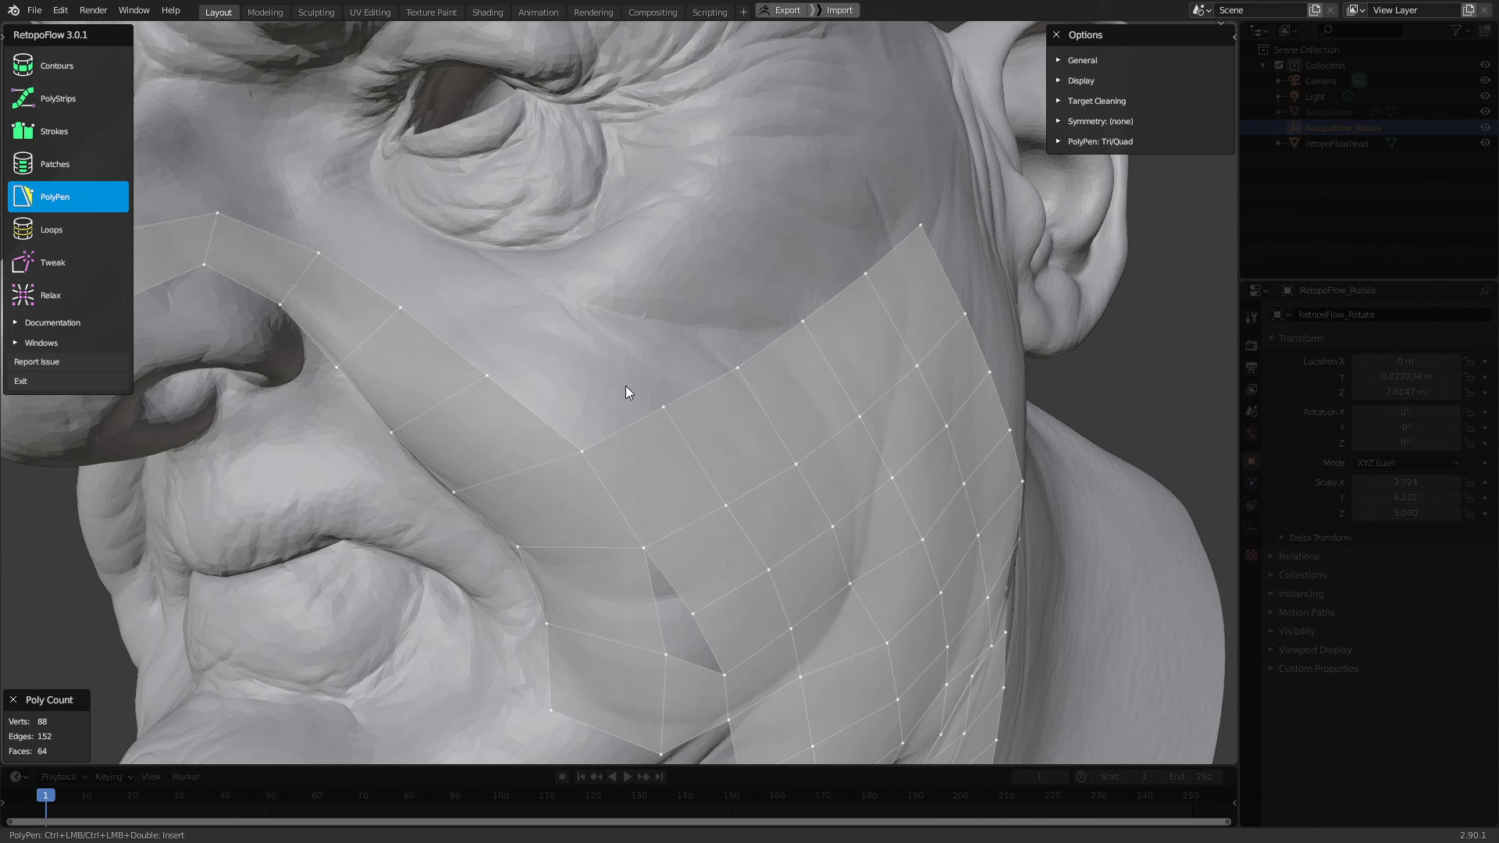
pyautogui.scroll(-2, 625, 386)
pyautogui.moveTo(625, 287); pyautogui.dragTo(640, 233, button='middle')
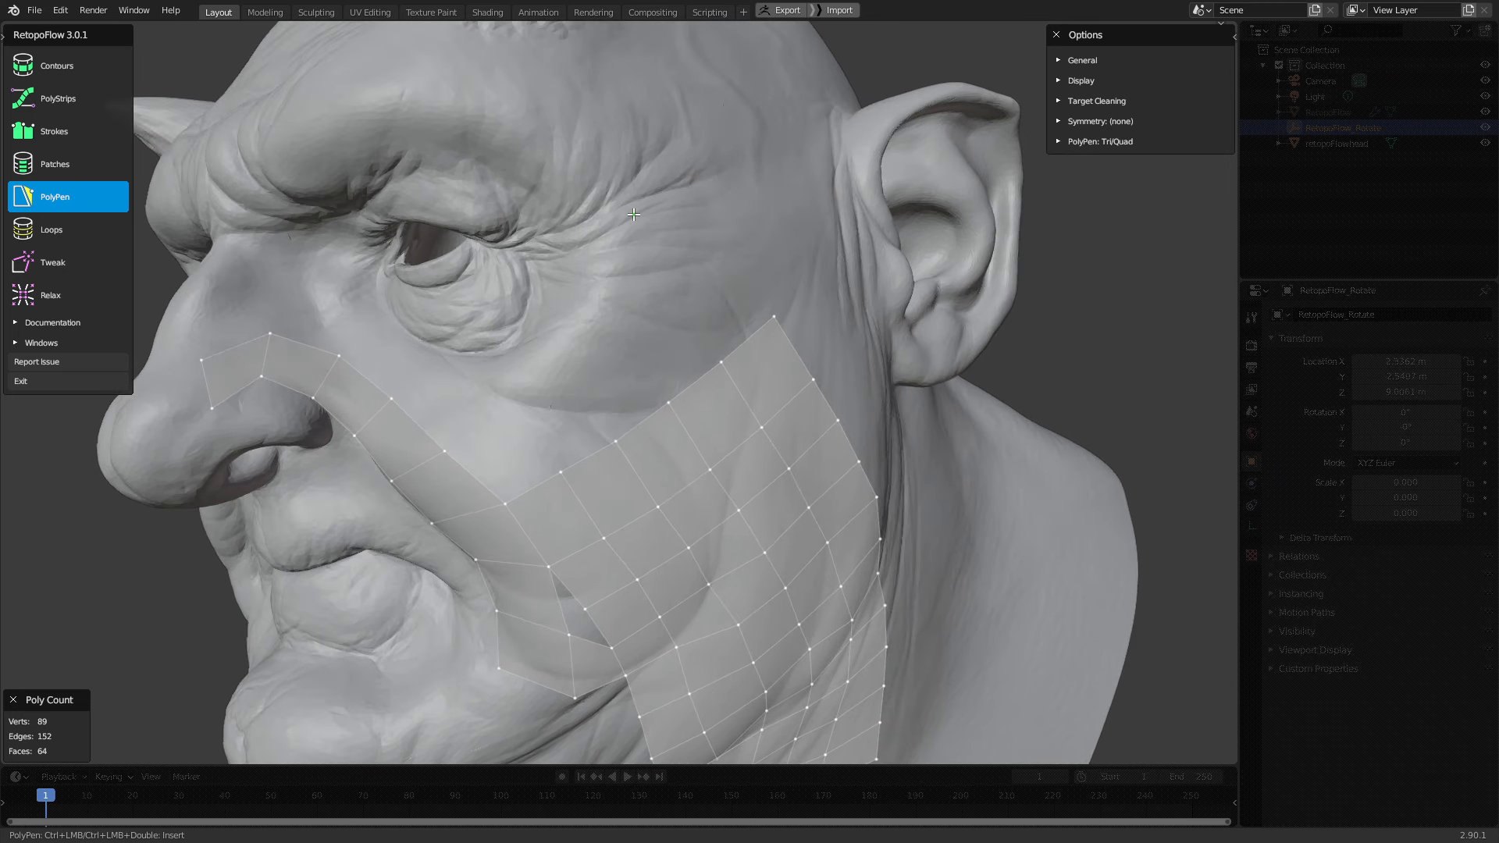
pyautogui.keyDown('ctrl'); pyautogui.click(633, 214); pyautogui.keyUp('ctrl')
pyautogui.keyDown('ctrl'); pyautogui.click(622, 260); pyautogui.keyUp('ctrl')
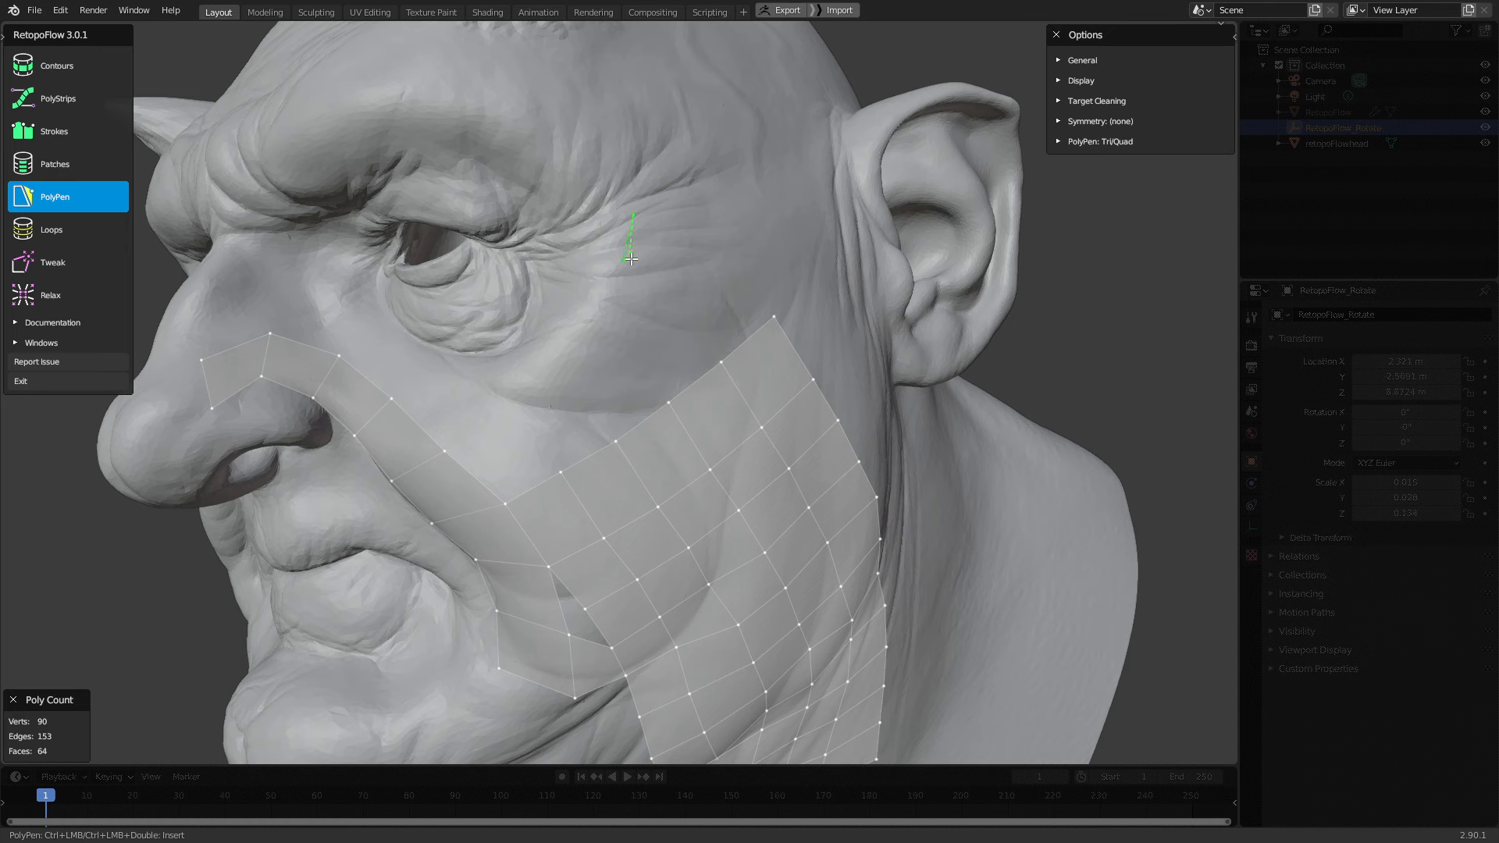
pyautogui.keyDown('ctrl'); pyautogui.click(676, 265); pyautogui.keyUp('ctrl')
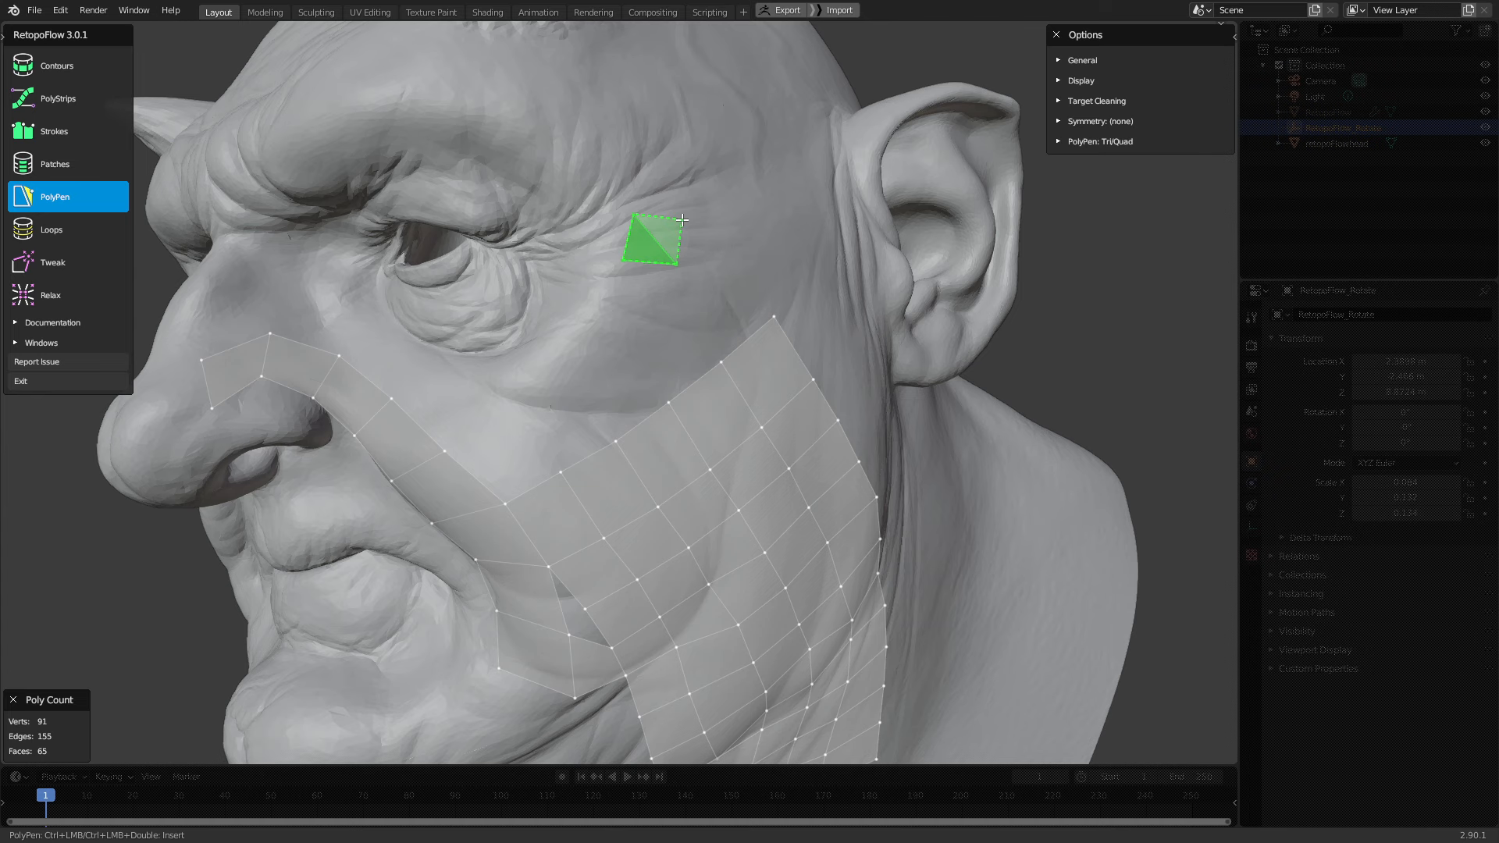
pyautogui.keyDown('ctrl'); pyautogui.click(682, 220); pyautogui.keyUp('ctrl')
# Extend a second quad from the temple quad's ear-side edge by inserting two more vertices
pyautogui.moveTo(726, 281); pyautogui.dragTo(686, 279, button='middle')
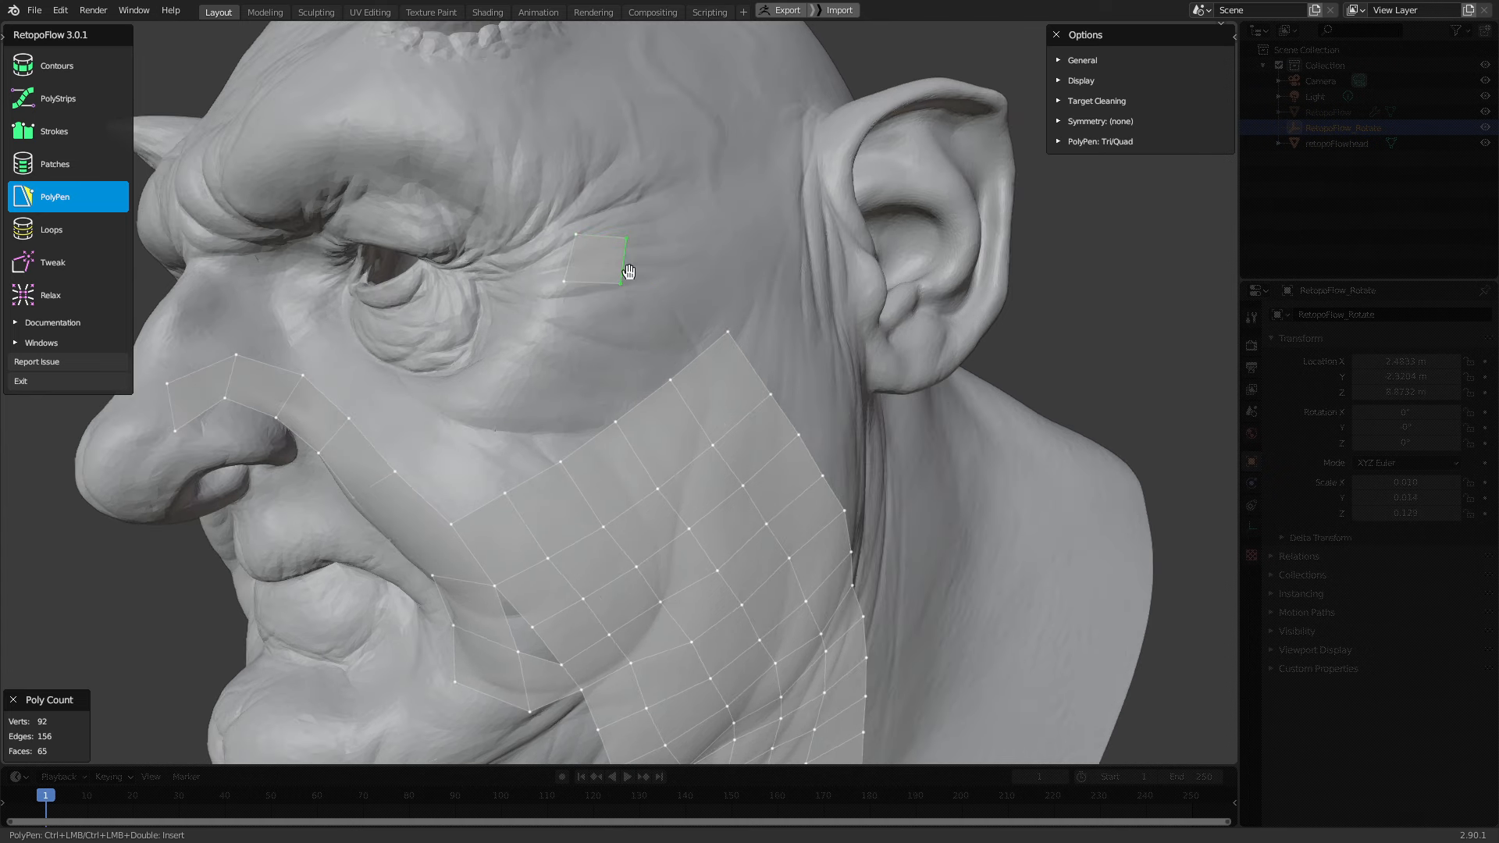
pyautogui.keyDown('ctrl'); pyautogui.click(671, 284); pyautogui.keyUp('ctrl')
pyautogui.keyDown('ctrl'); pyautogui.click(669, 249); pyautogui.keyUp('ctrl')
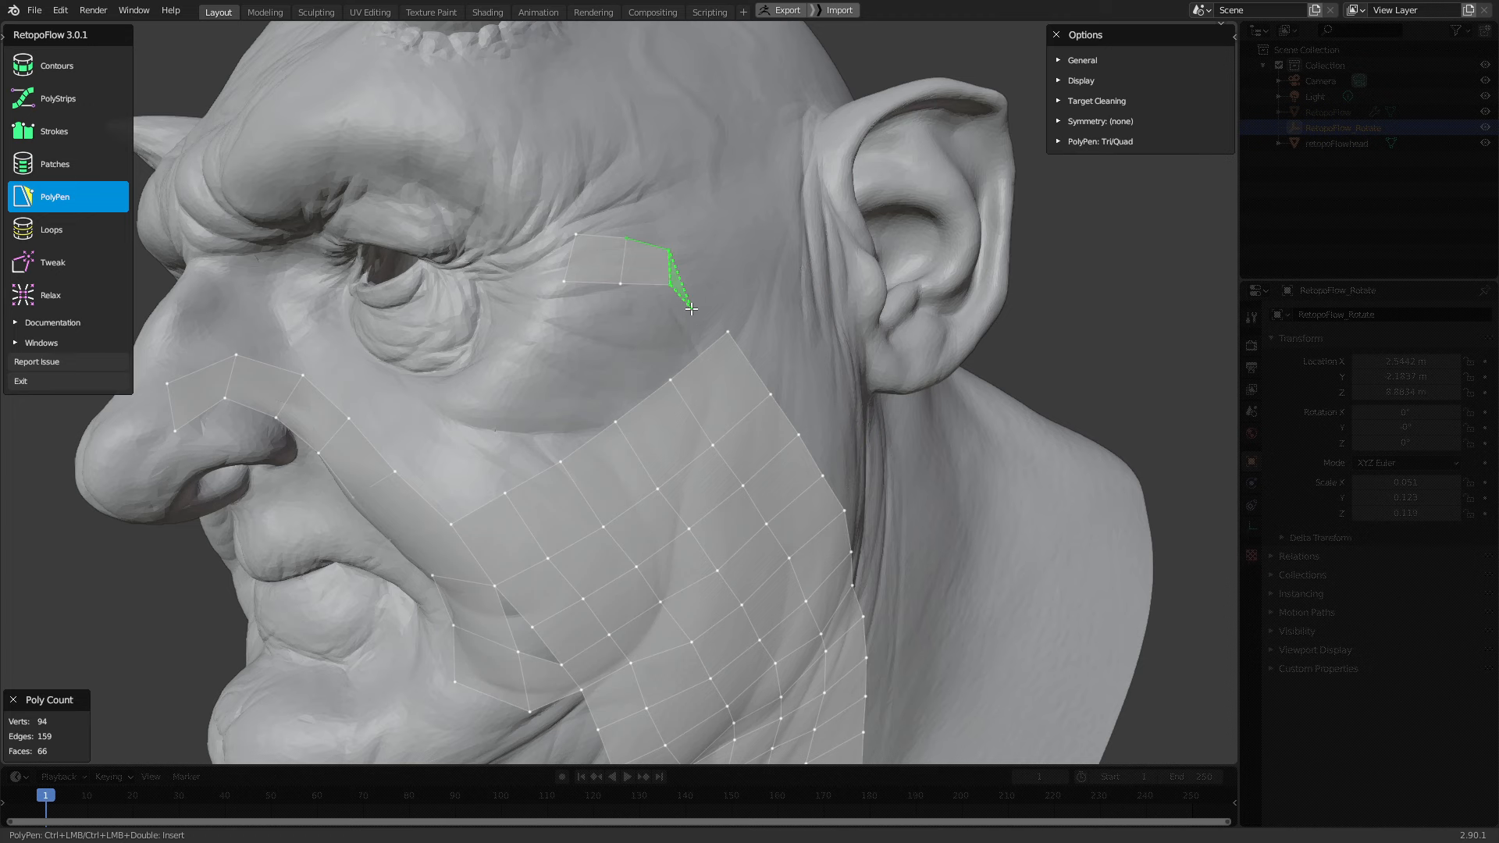
# Set PolyPen's insert mode to Quad-Only and extend the temple strip by six quads, curving toward the ear and back above the eye
pyautogui.press('q')
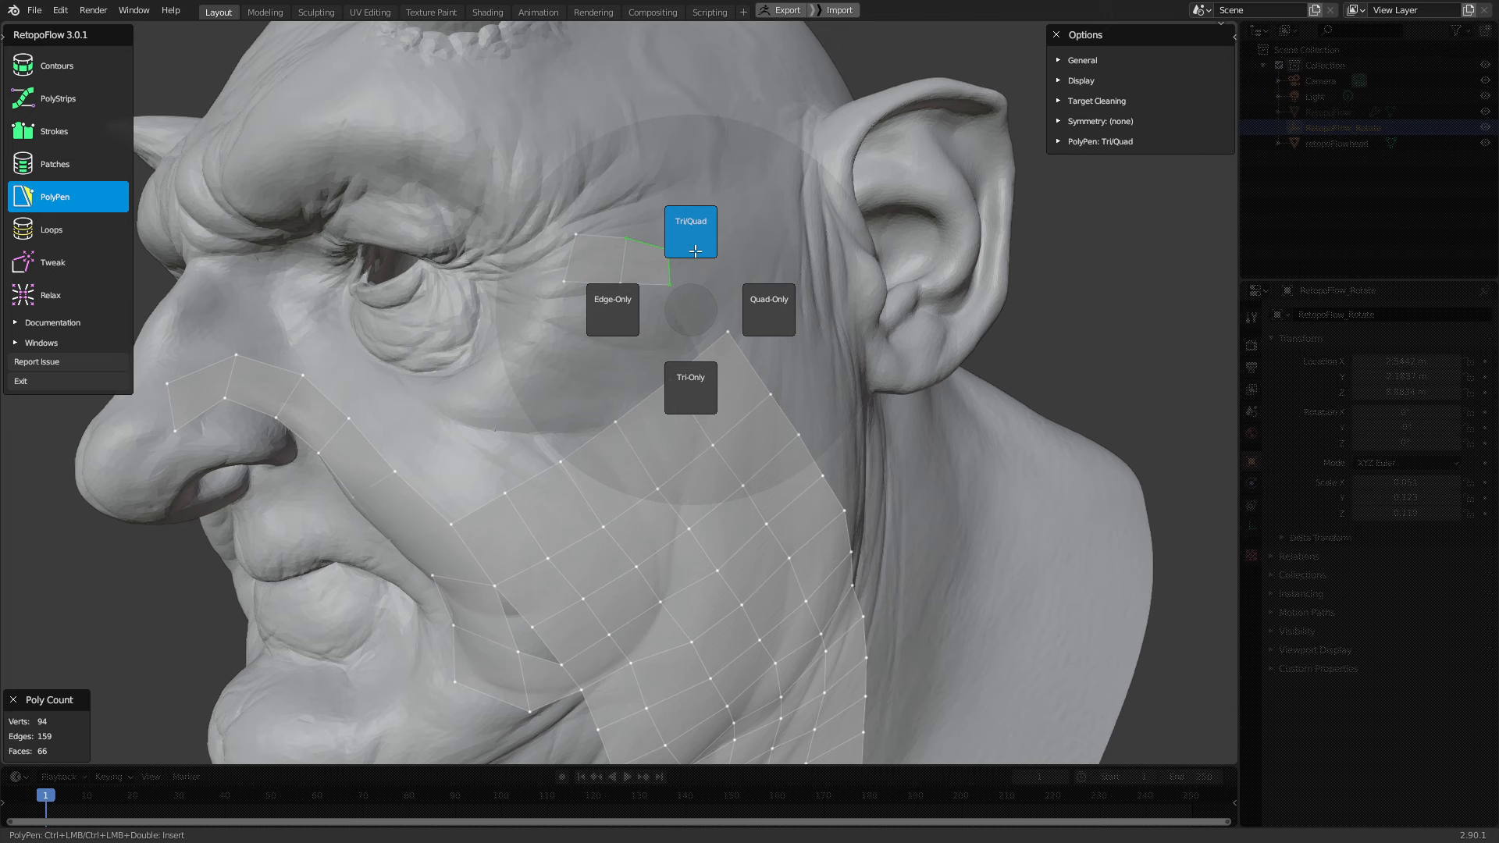
pyautogui.click(776, 314)
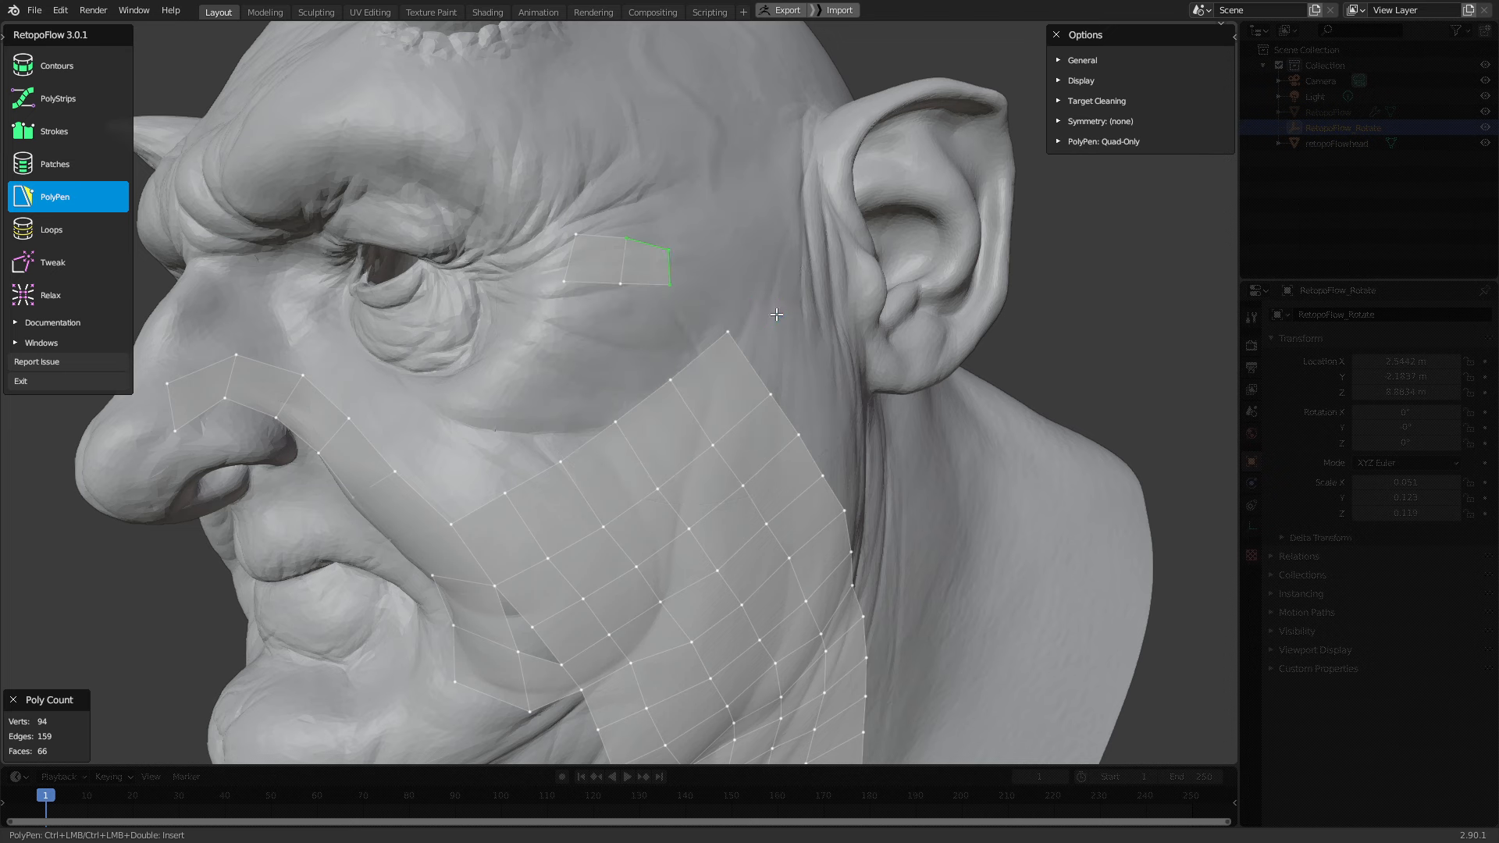
pyautogui.moveTo(704, 281); pyautogui.dragTo(615, 264, button='middle')
pyautogui.scroll(3, 652, 289)
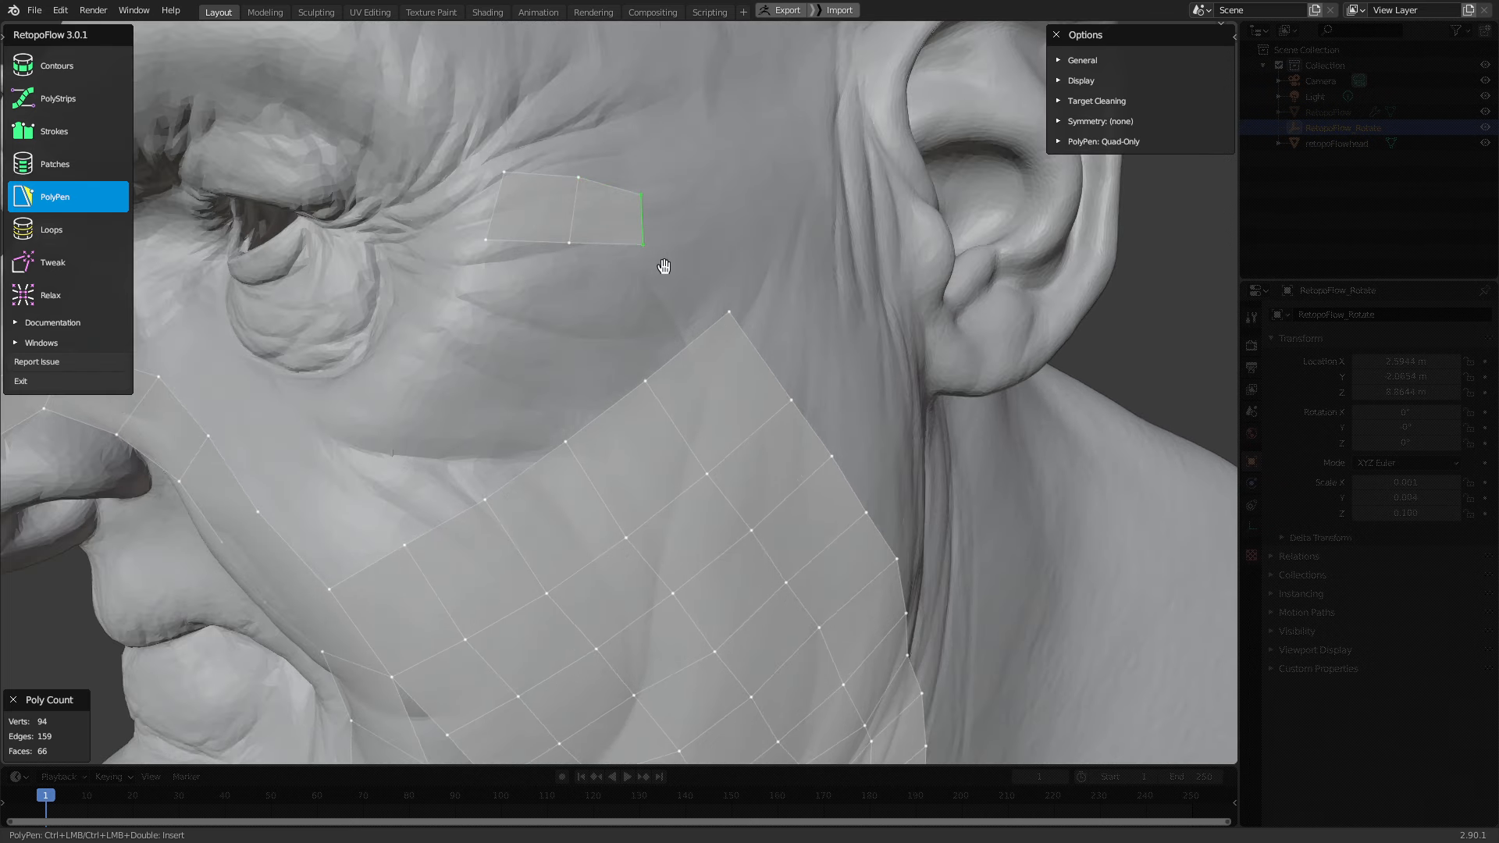
pyautogui.keyDown('ctrl'); pyautogui.click(728, 213); pyautogui.keyUp('ctrl')
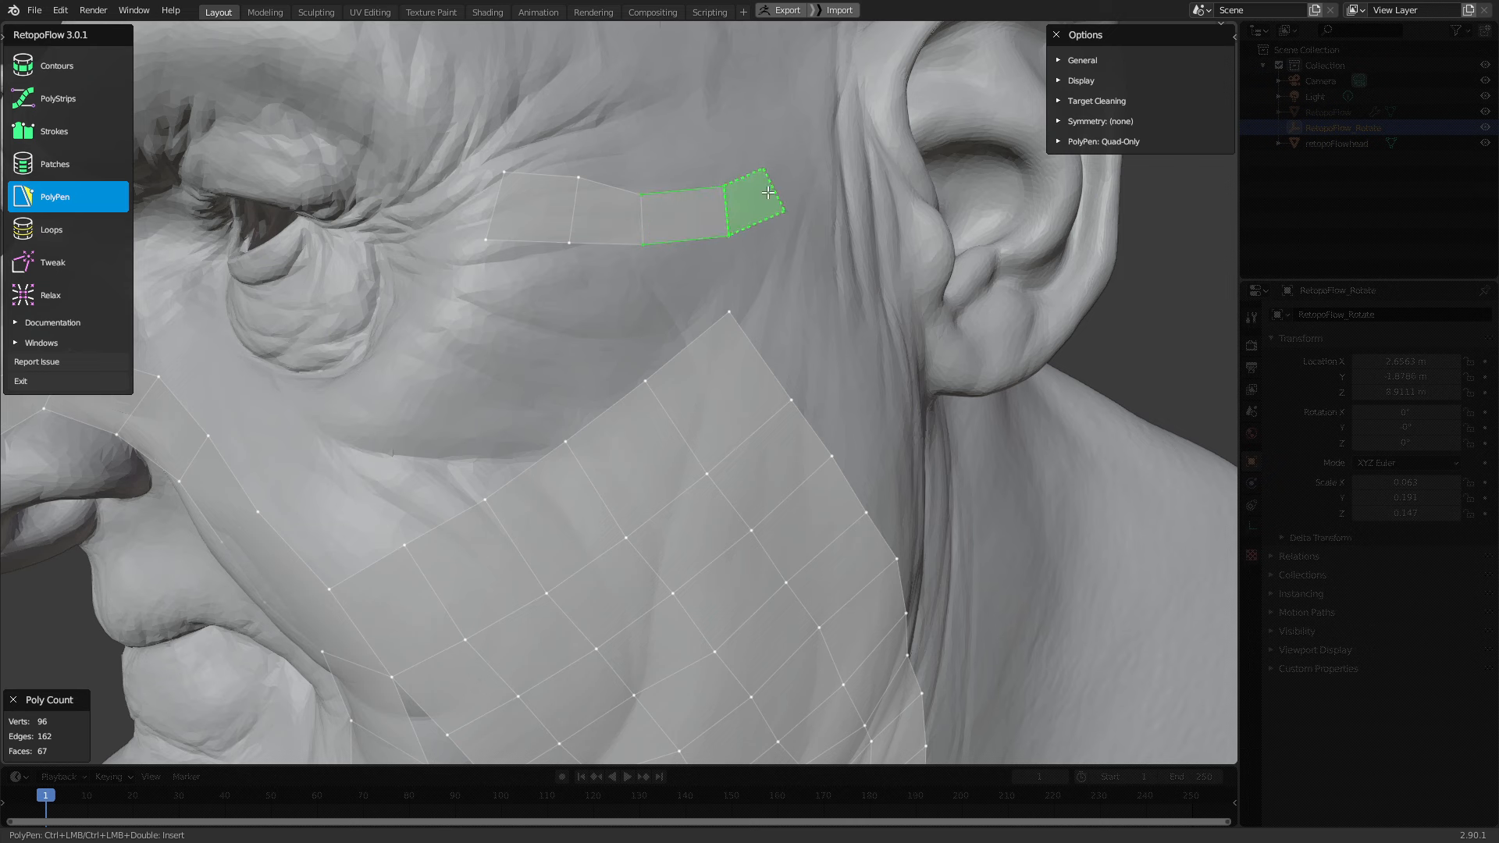
pyautogui.keyDown('ctrl'); pyautogui.click(775, 149); pyautogui.keyUp('ctrl')
pyautogui.keyDown('ctrl'); pyautogui.click(736, 81); pyautogui.keyUp('ctrl')
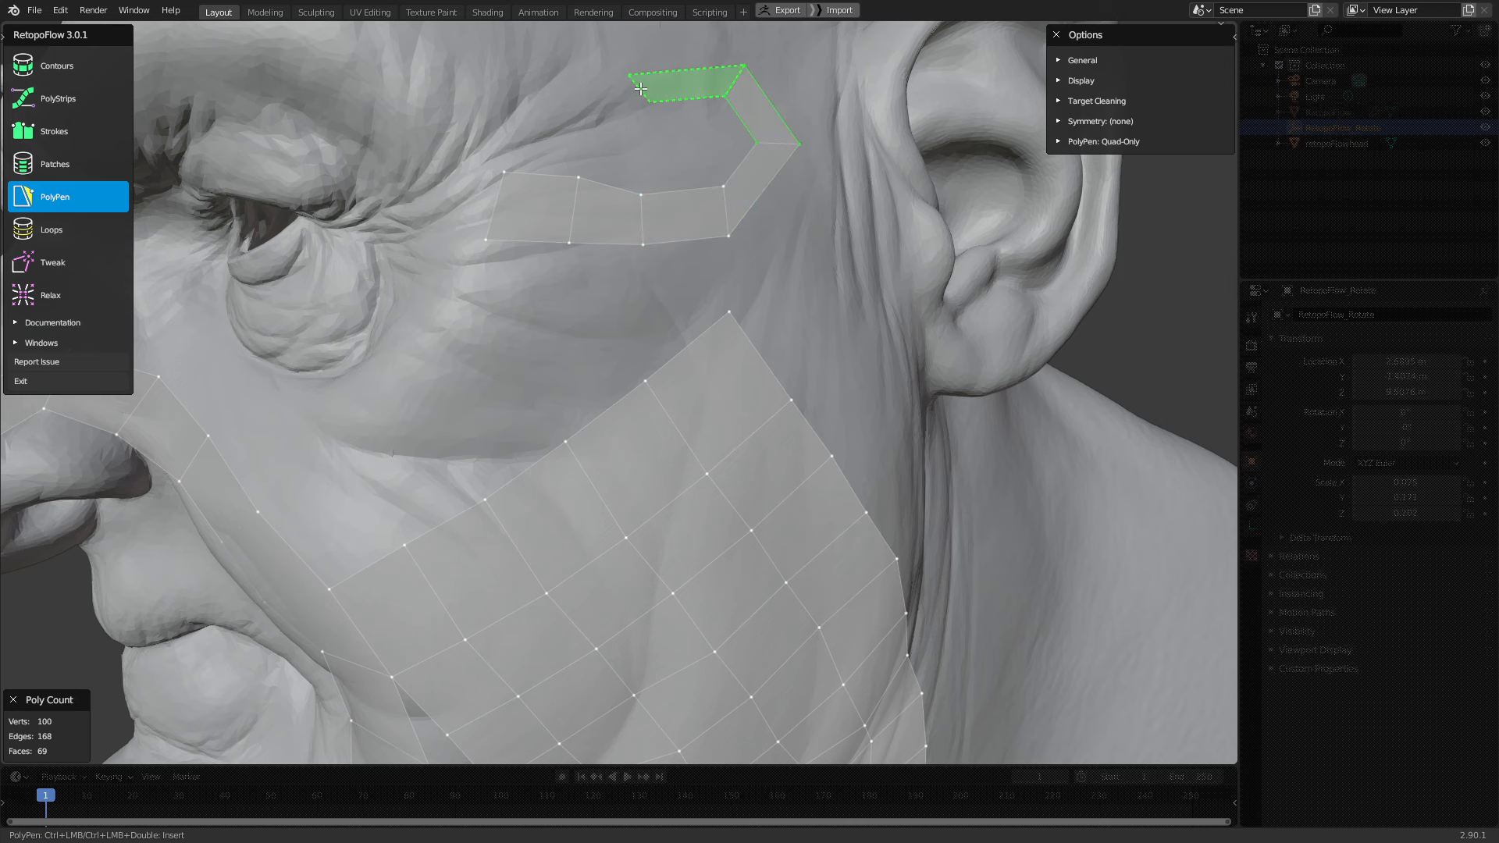
pyautogui.keyDown('ctrl'); pyautogui.click(640, 87); pyautogui.keyUp('ctrl')
pyautogui.keyDown('ctrl'); pyautogui.click(577, 77); pyautogui.keyUp('ctrl')
pyautogui.keyDown('ctrl'); pyautogui.click(523, 92); pyautogui.keyUp('ctrl')
# Add a block of four quads on the side of the forehead, building up from the curved strip's upper edge
pyautogui.moveTo(643, 186); pyautogui.dragTo(678, 278, button='middle')
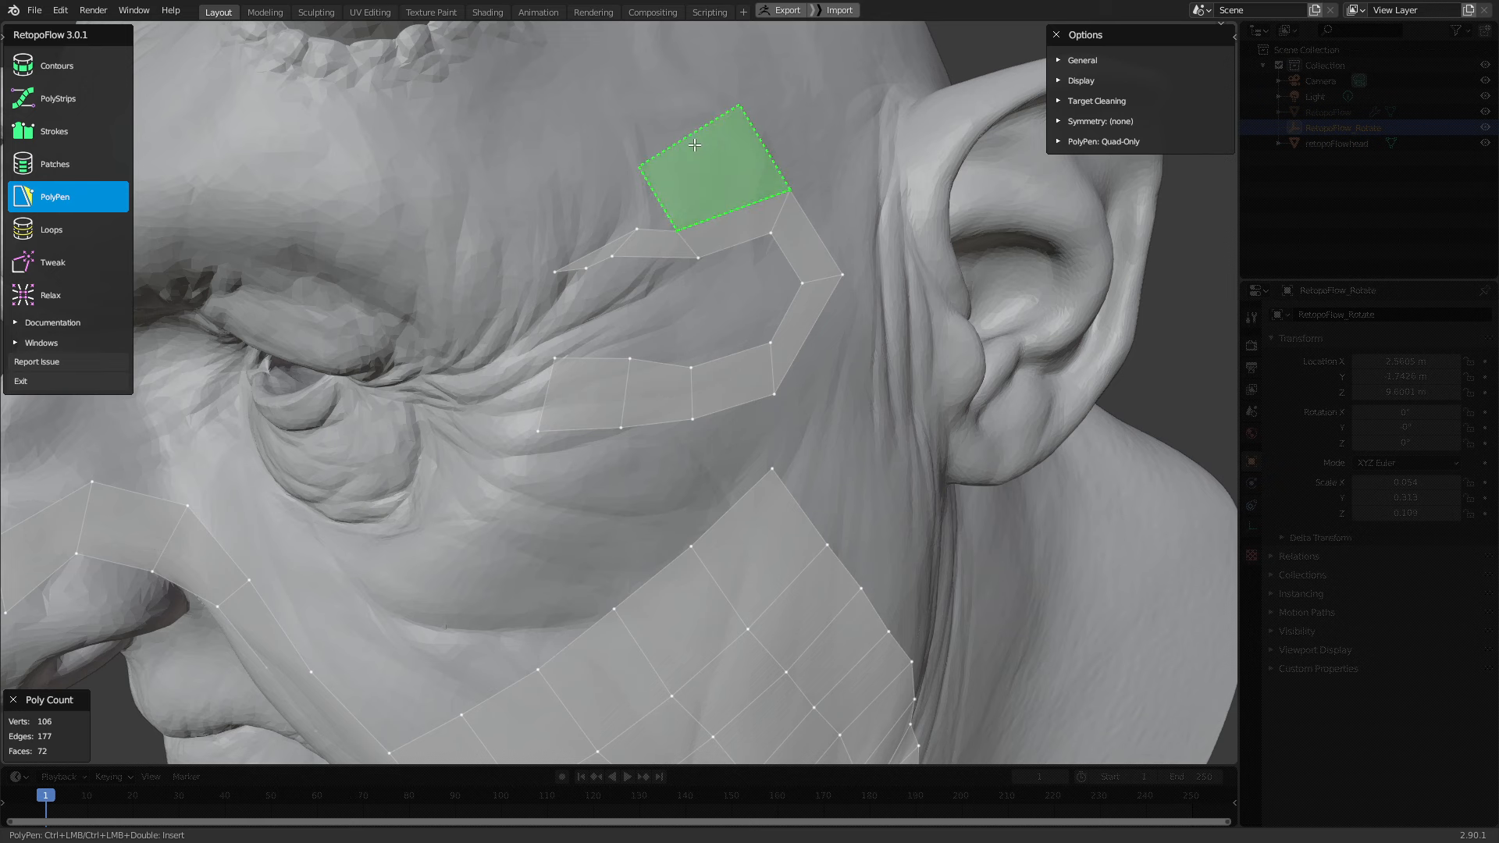
pyautogui.keyDown('ctrl'); pyautogui.click(636, 166); pyautogui.keyUp('ctrl')
pyautogui.keyDown('ctrl'); pyautogui.click(636, 81); pyautogui.keyUp('ctrl')
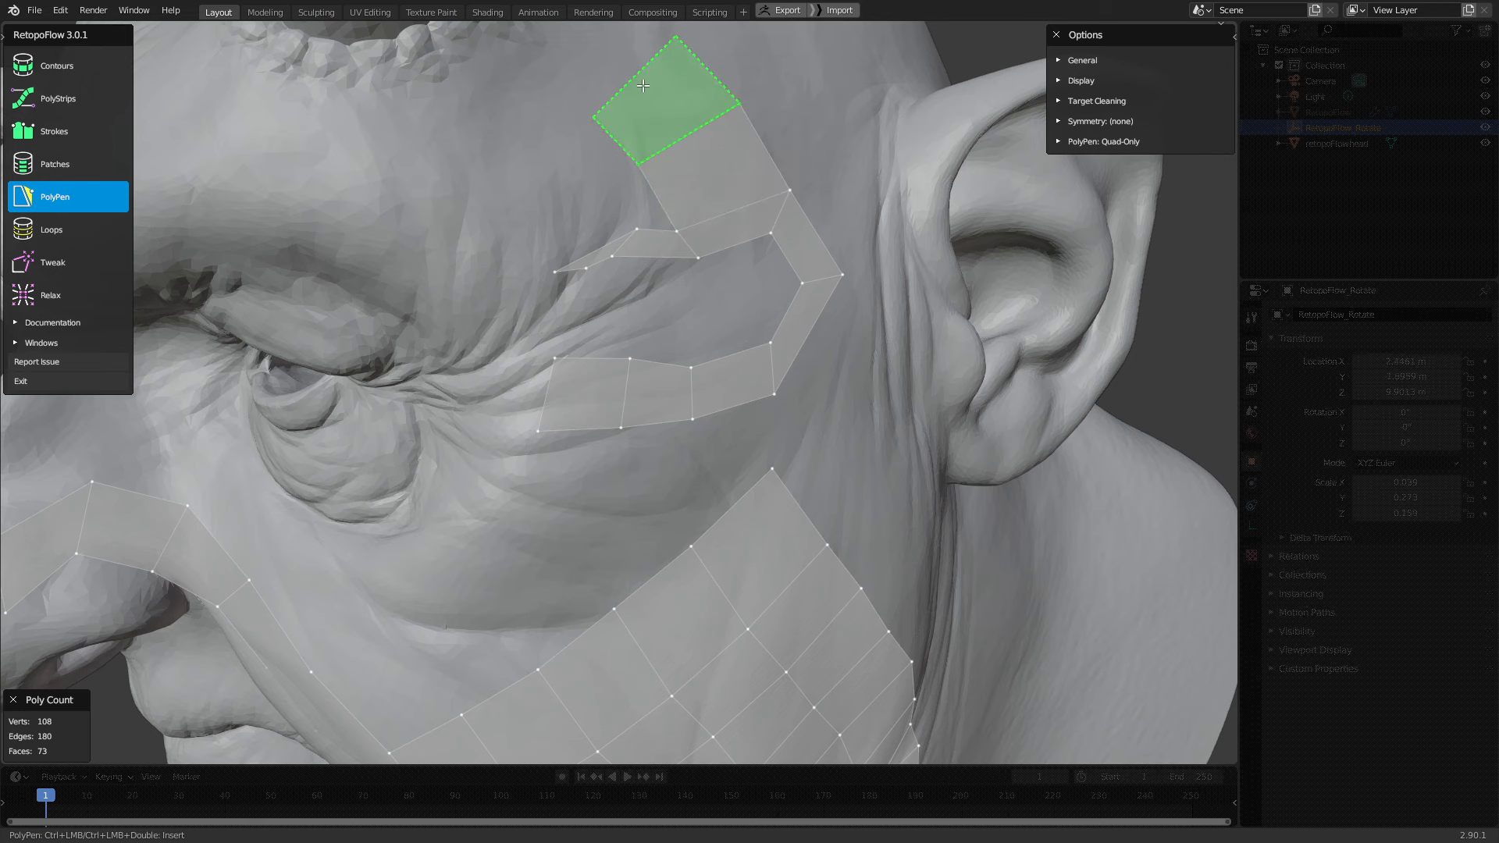
pyautogui.moveTo(676, 118); pyautogui.dragTo(688, 213, button='middle')
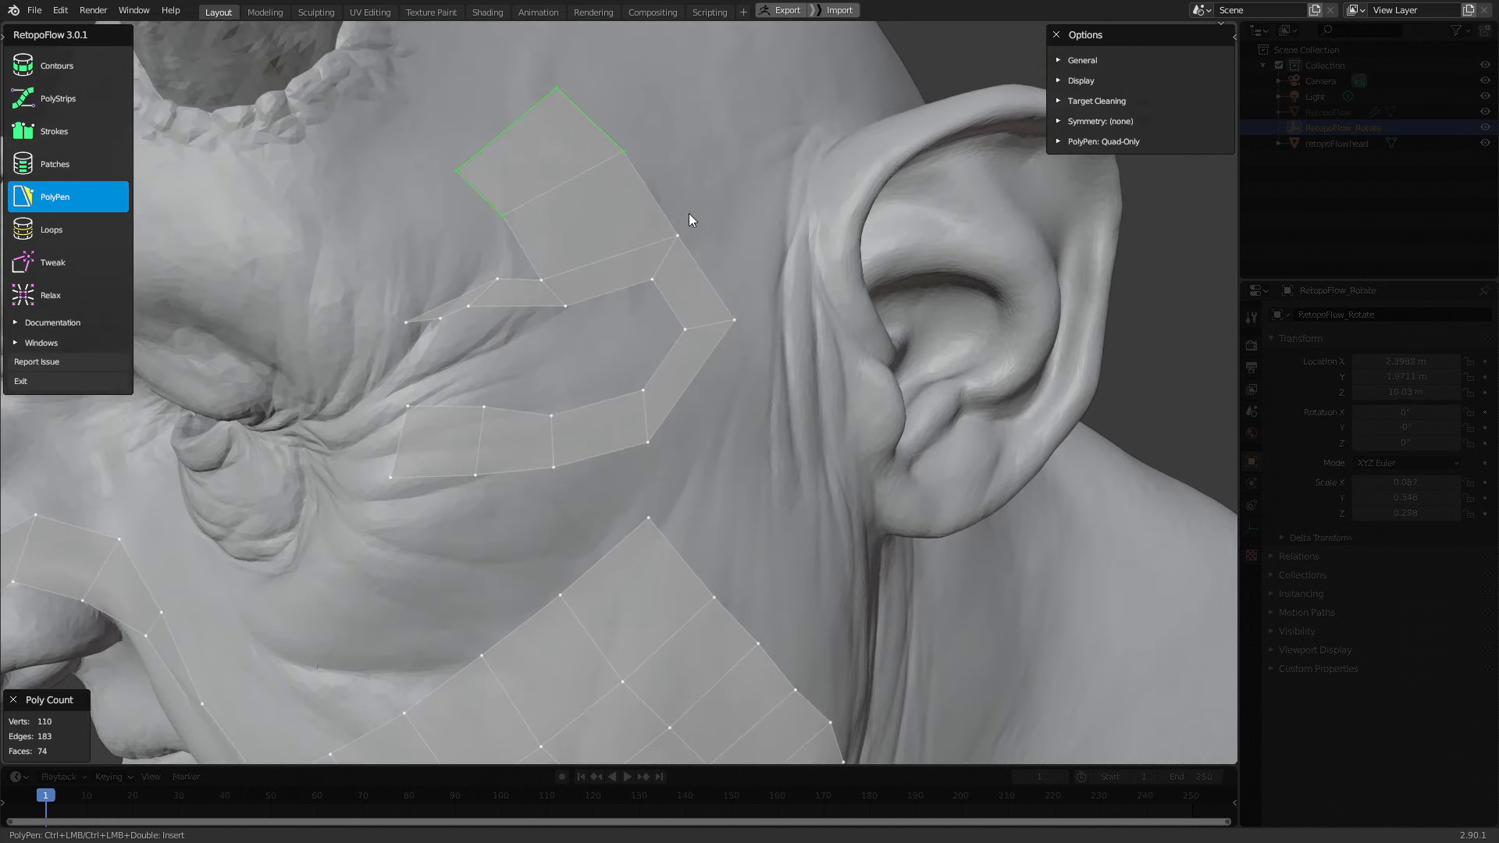
pyautogui.keyDown('ctrl'); pyautogui.click(715, 146); pyautogui.keyUp('ctrl')
pyautogui.moveTo(715, 146); pyautogui.dragTo(635, 167, button='middle')
pyautogui.click(594, 109)
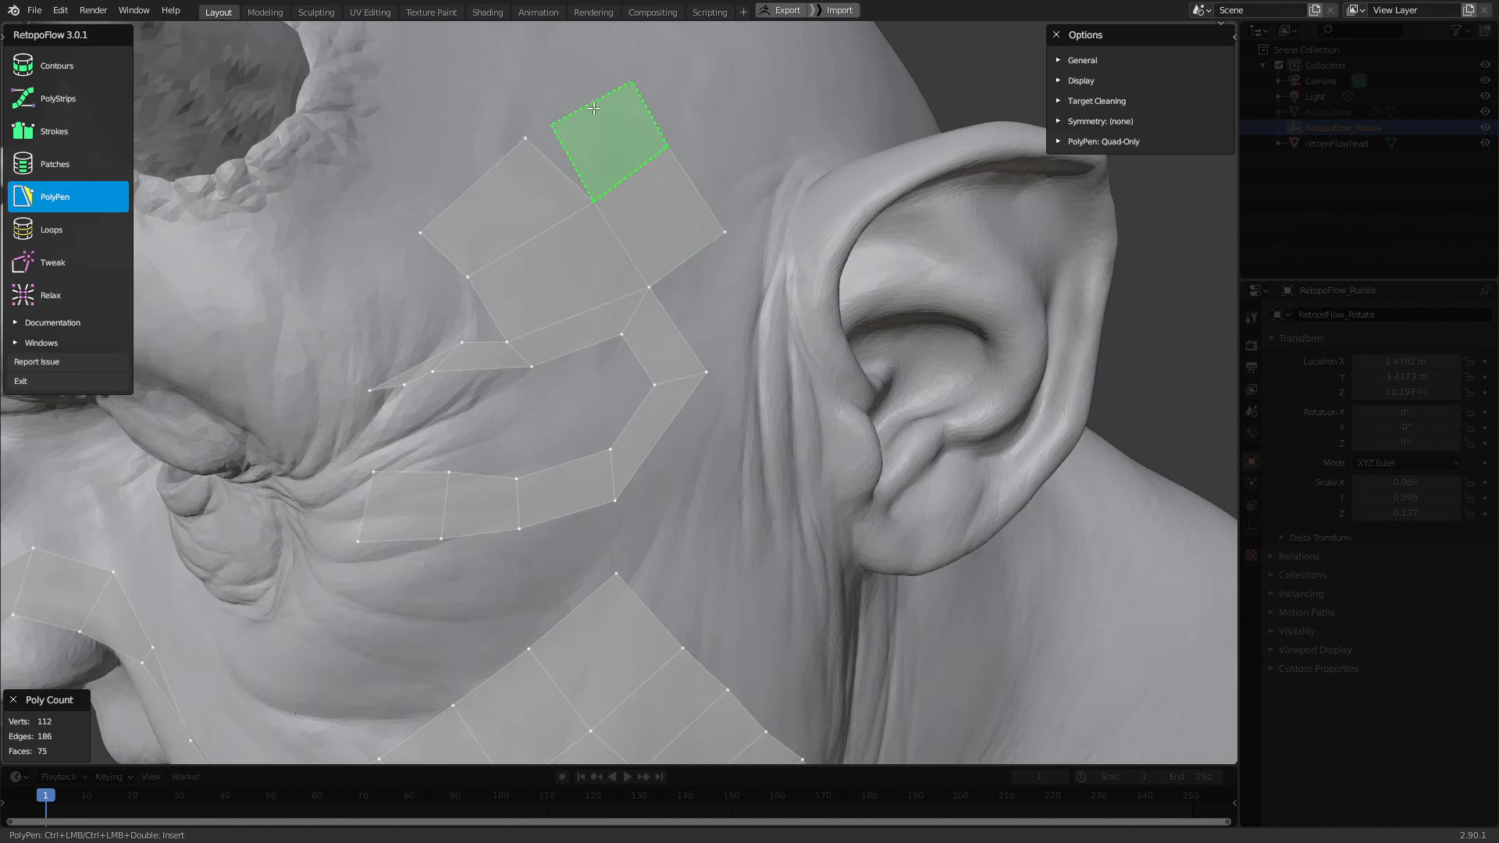
pyautogui.keyDown('ctrl'); pyautogui.click(594, 109); pyautogui.keyUp('ctrl')
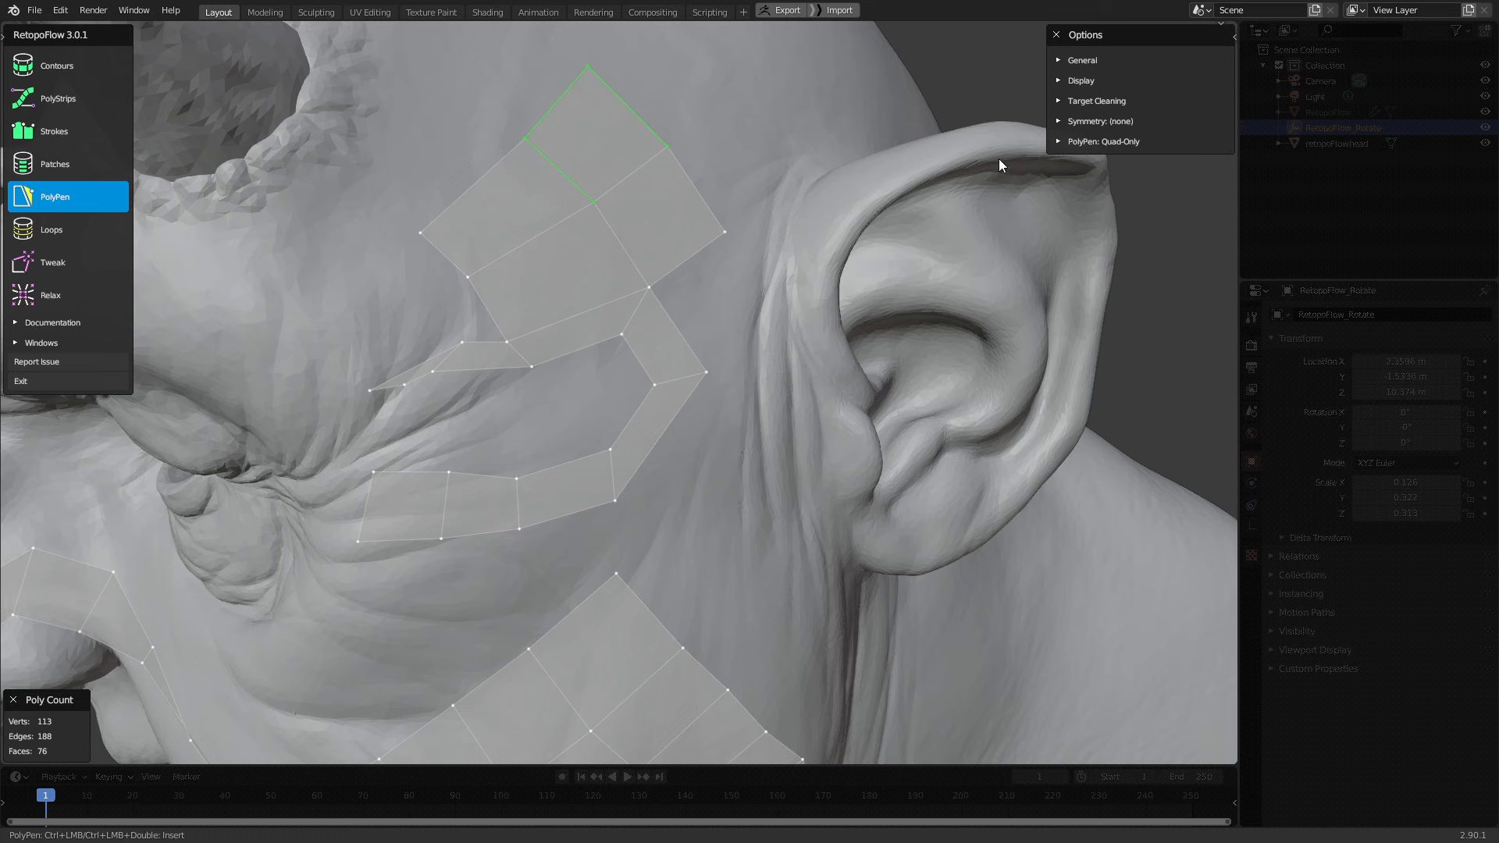
# Examine PolyPen's automerge and insert mode options
pyautogui.click(1053, 142)
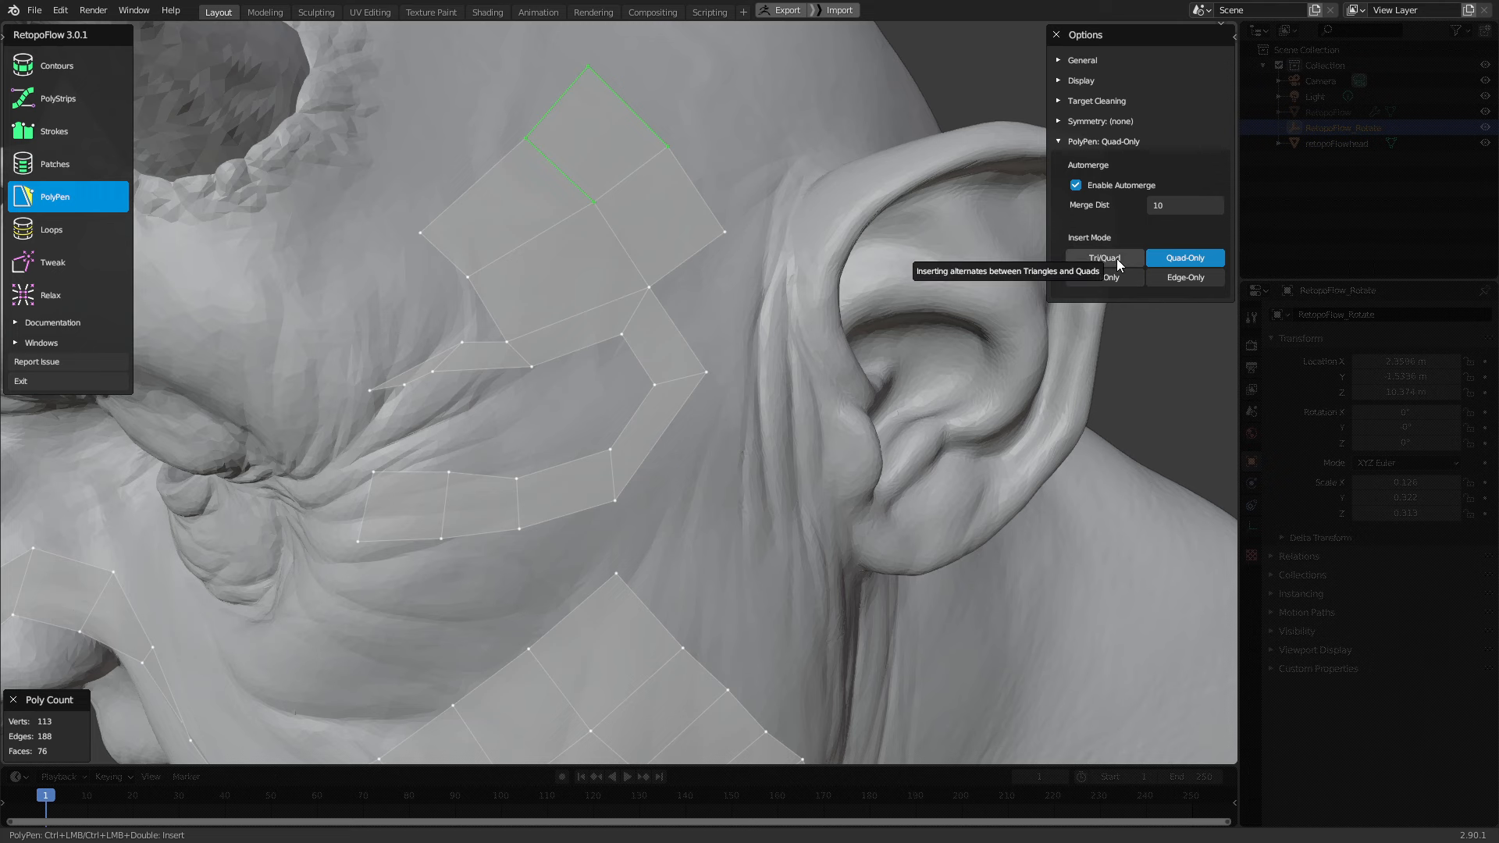
pyautogui.moveTo(775, 261); pyautogui.dragTo(582, 272, button='middle')
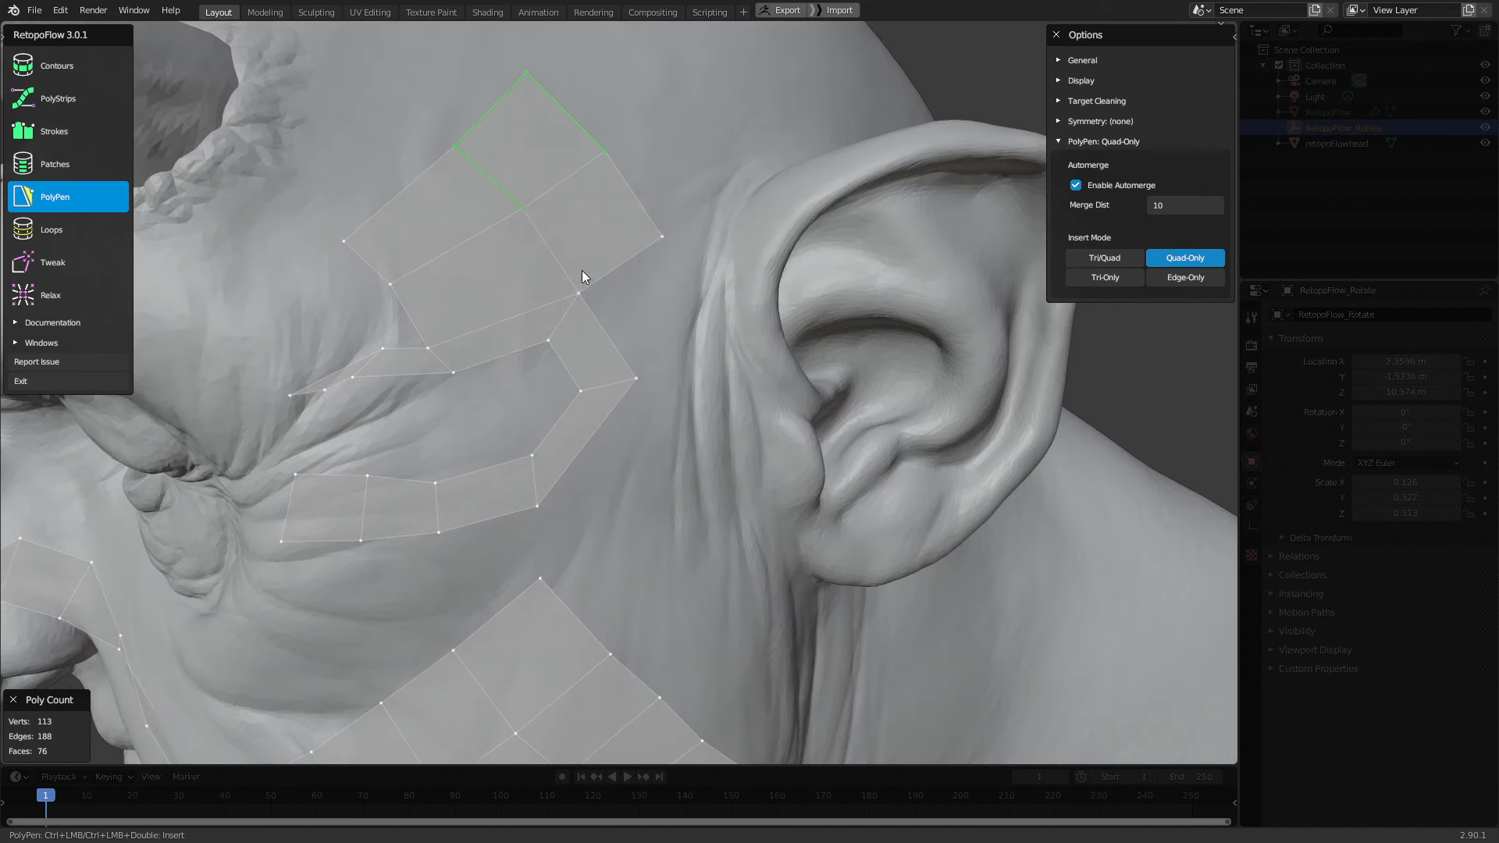
pyautogui.scroll(2, 567, 246)
pyautogui.moveTo(647, 250); pyautogui.dragTo(656, 278, button='middle')
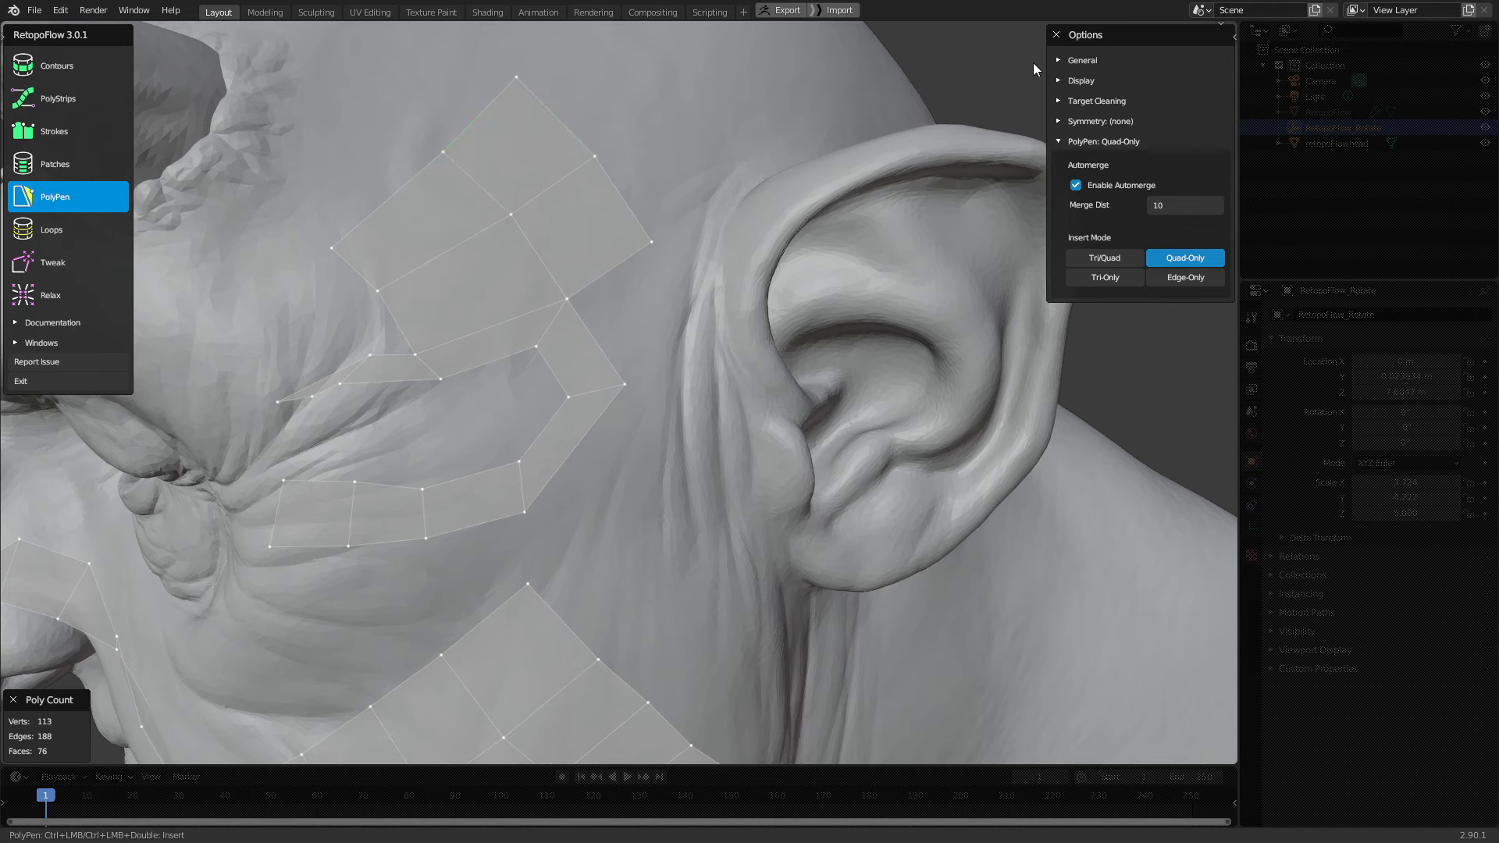
pyautogui.click(1057, 142)
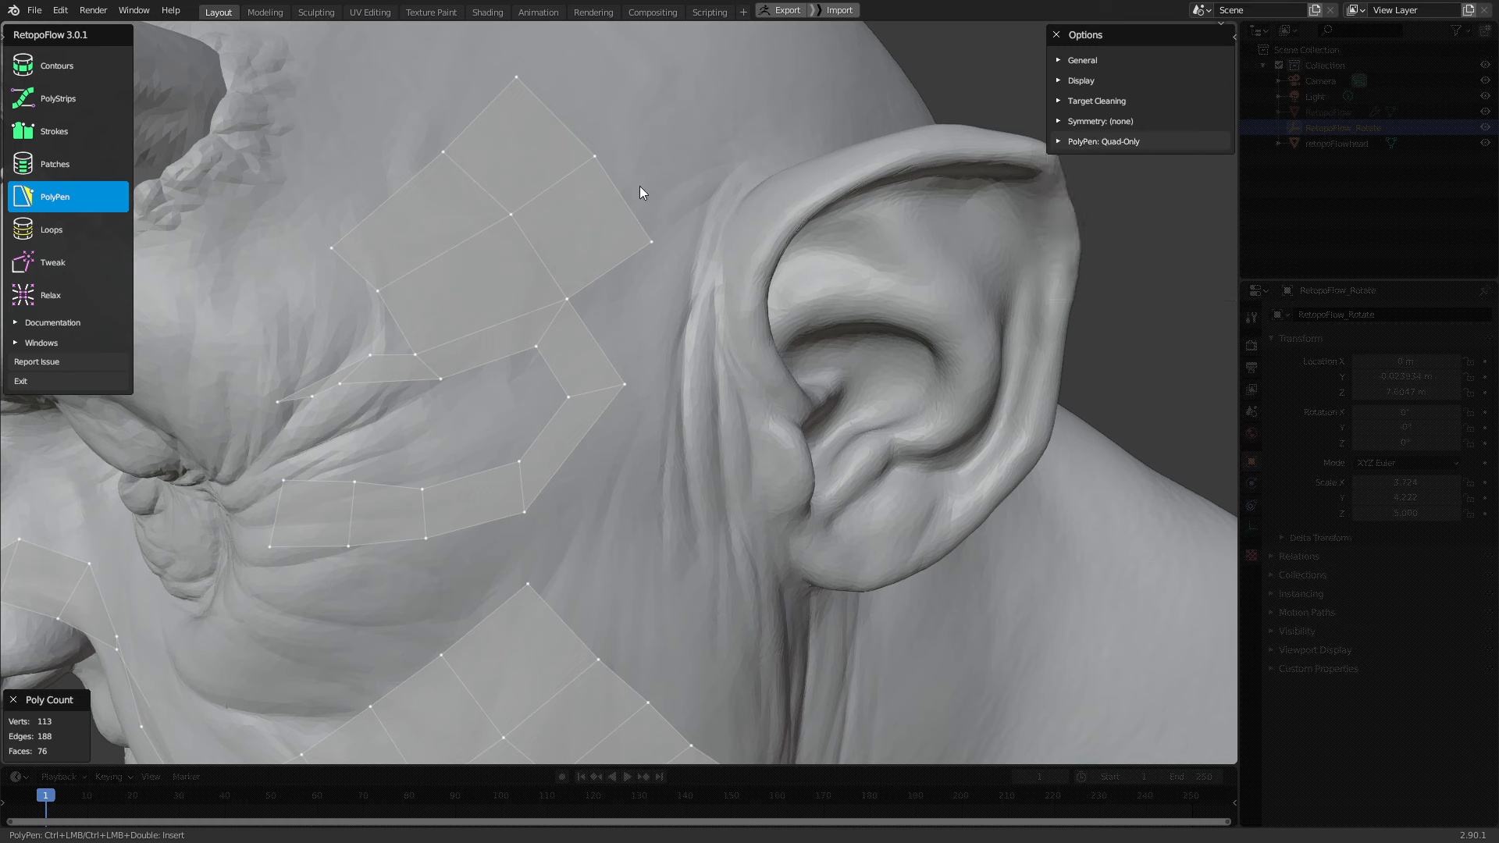
# Try switching the active tool to PolyStrips and Contours, returning to PolyPen each time
pyautogui.press('`')
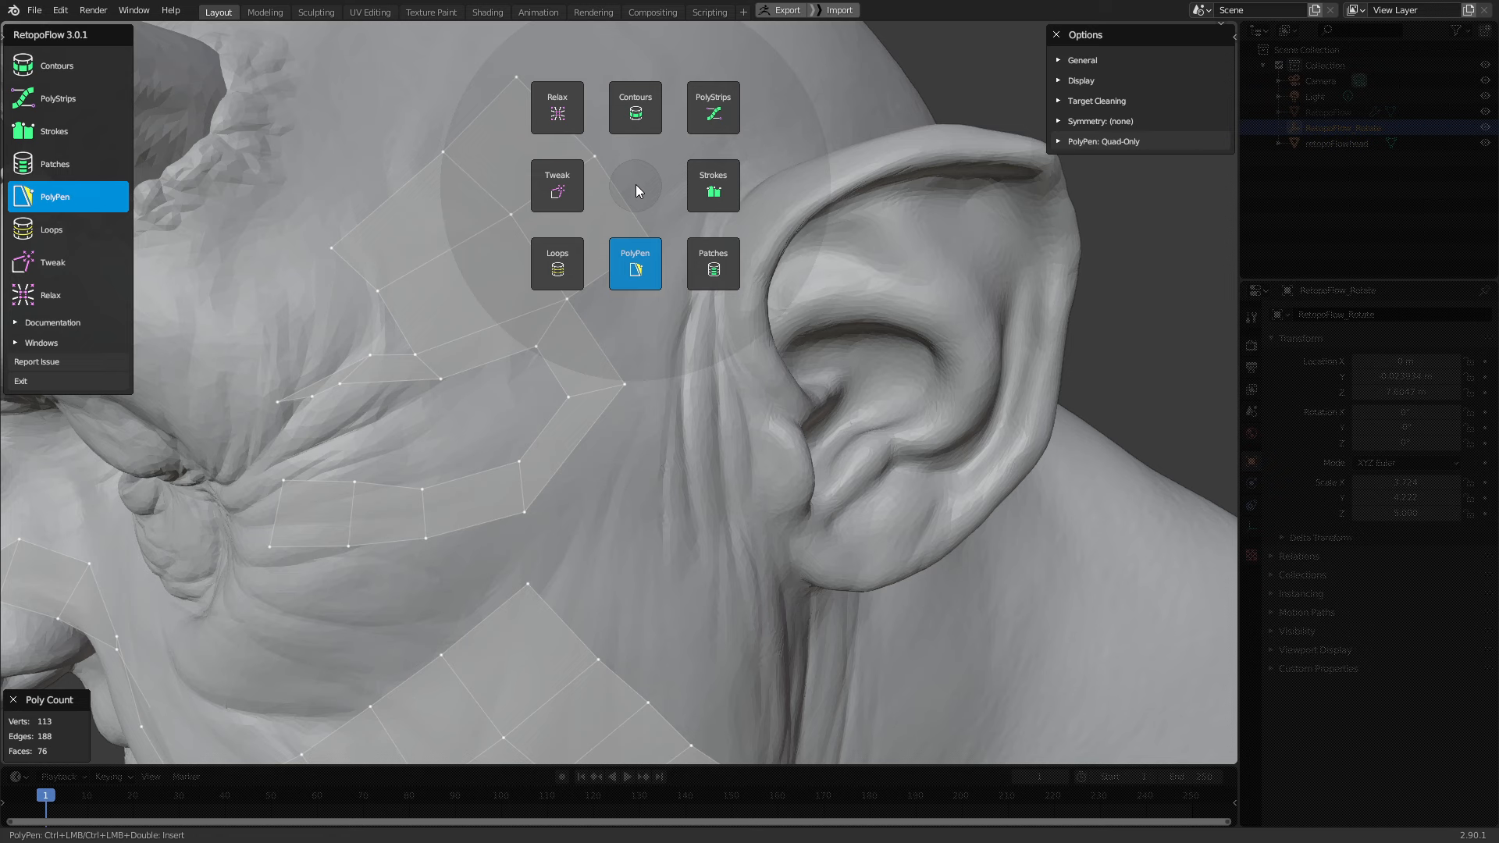
pyautogui.press('Escape')
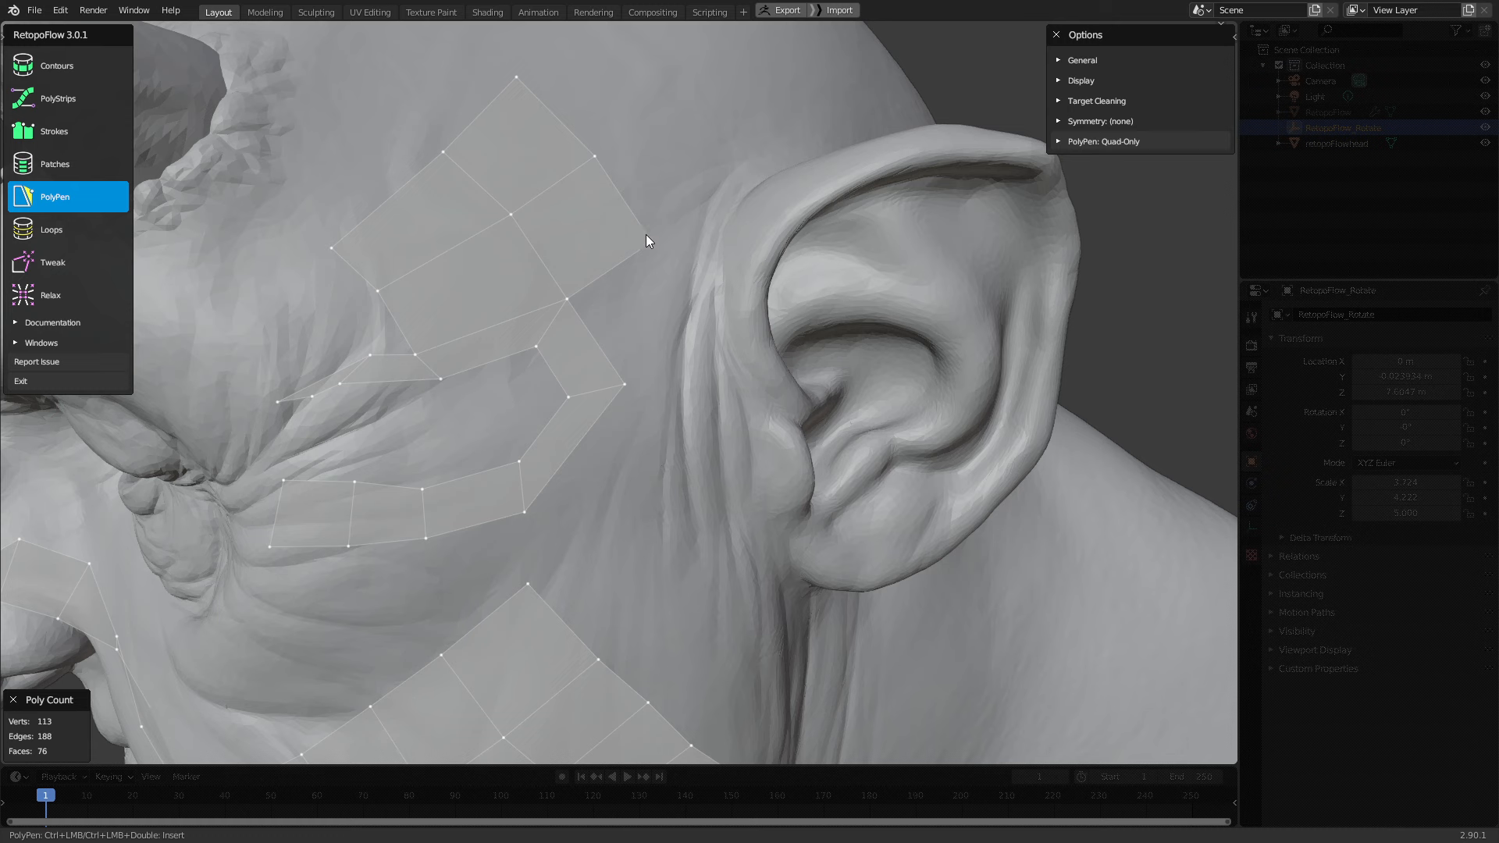
pyautogui.press('`')
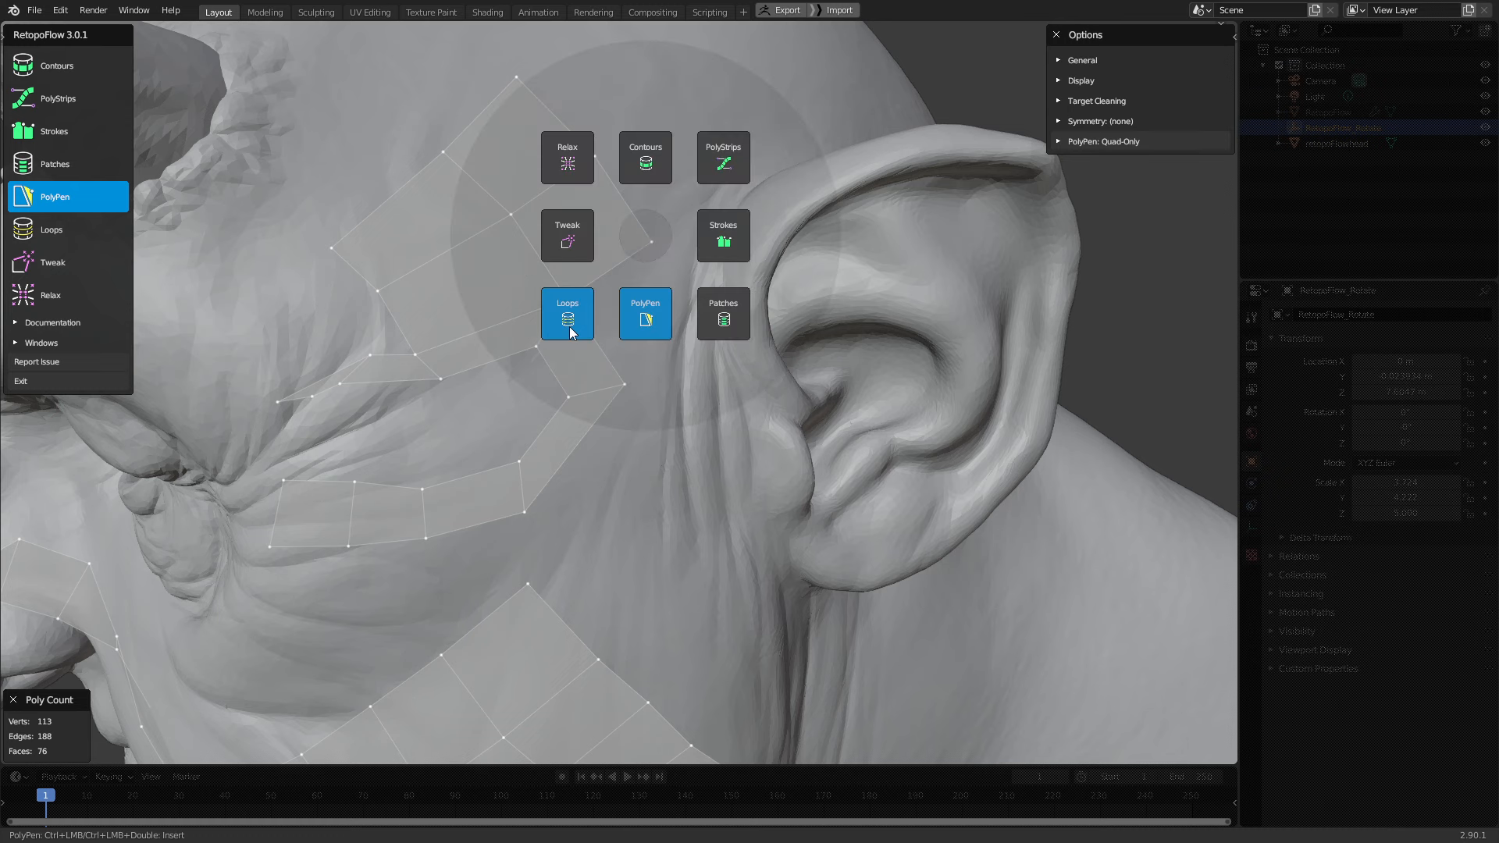
pyautogui.click(723, 164)
pyautogui.press('`')
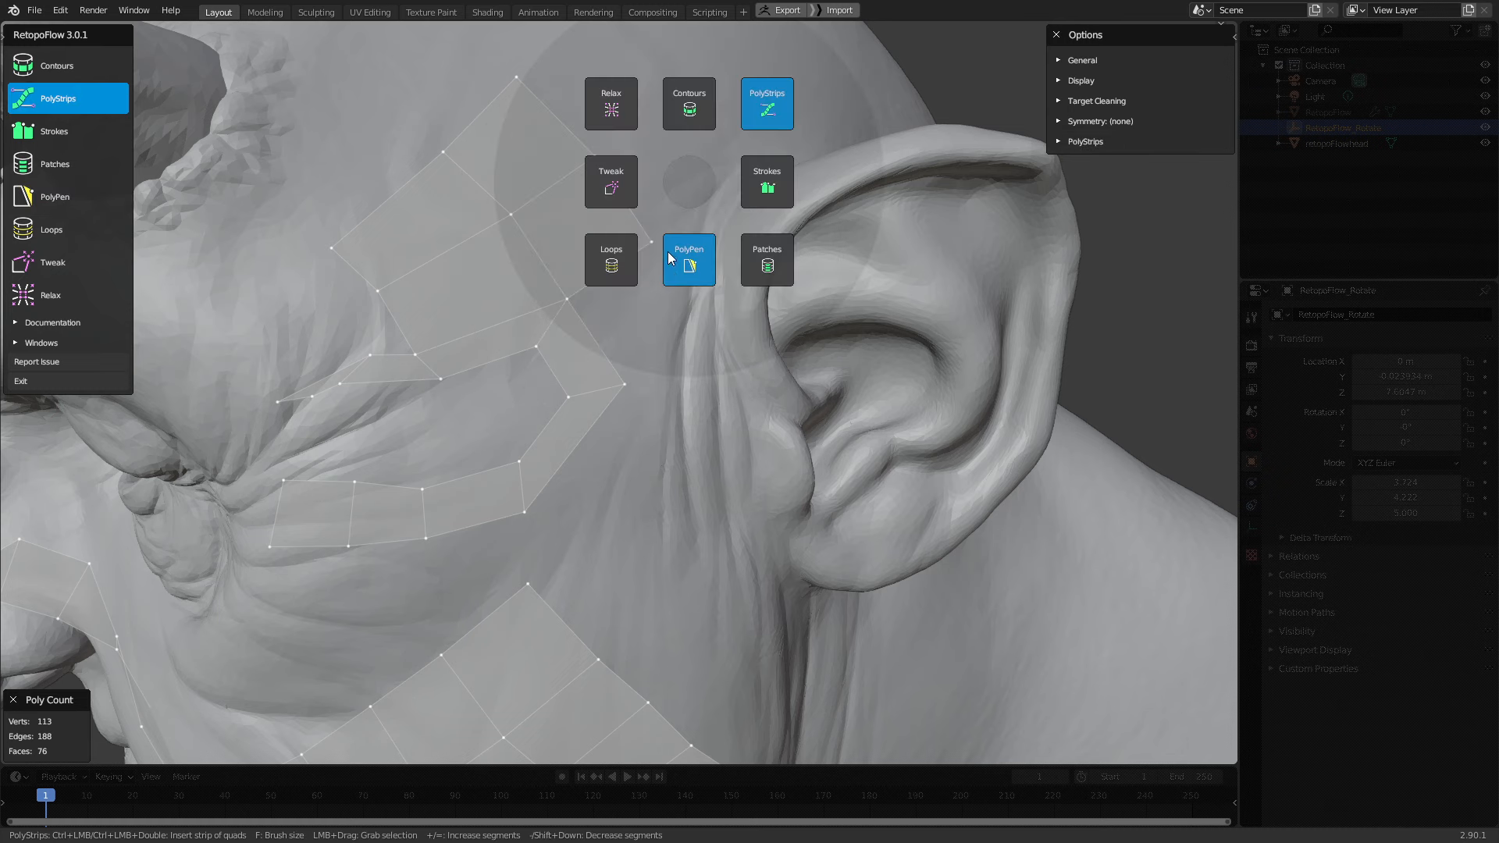
pyautogui.press('`')
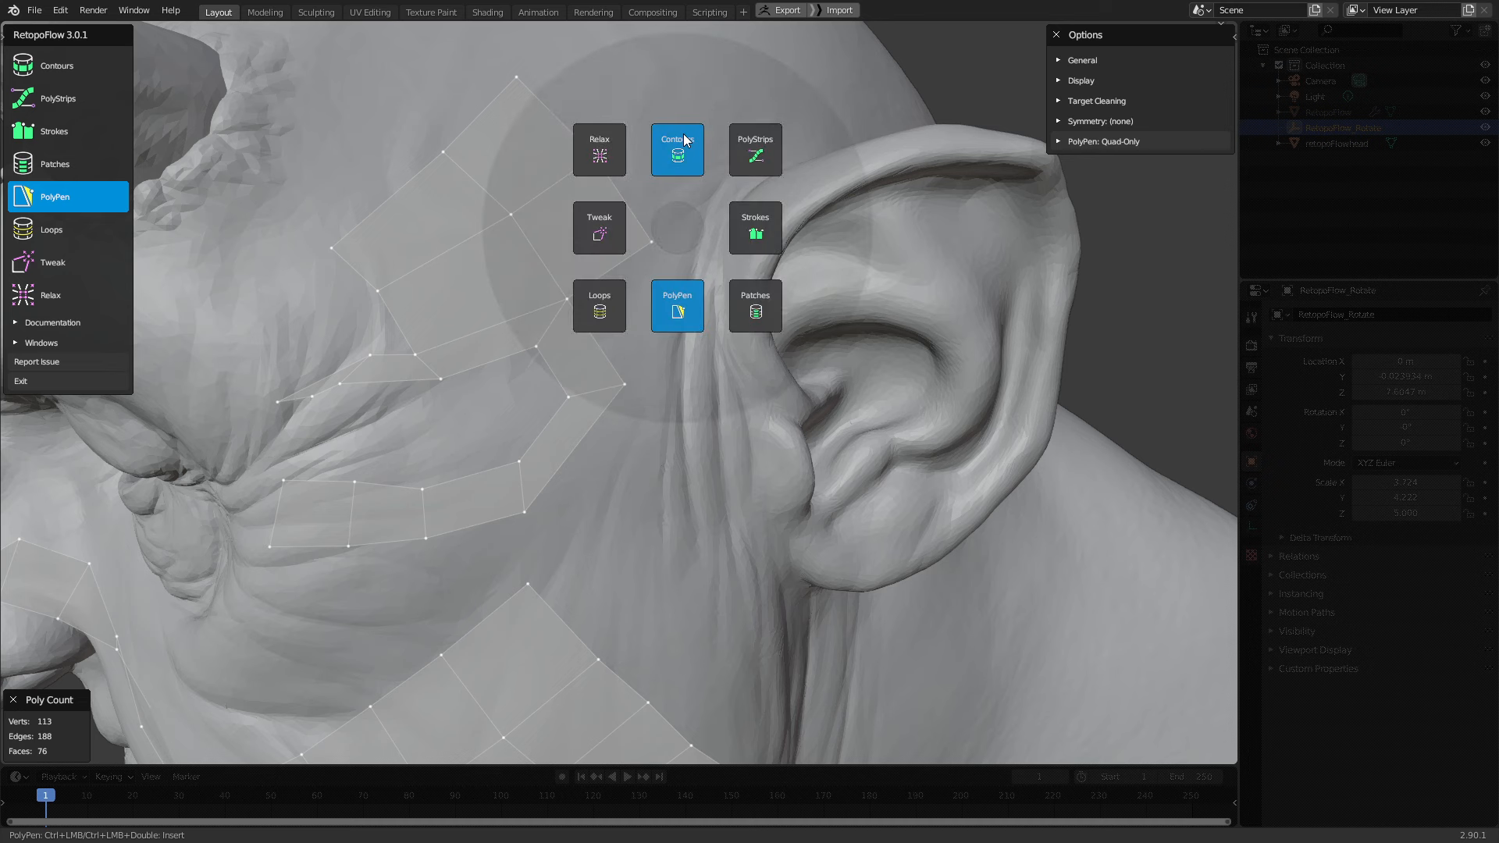
pyautogui.click(684, 149)
pyautogui.press('`')
pyautogui.click(690, 311)
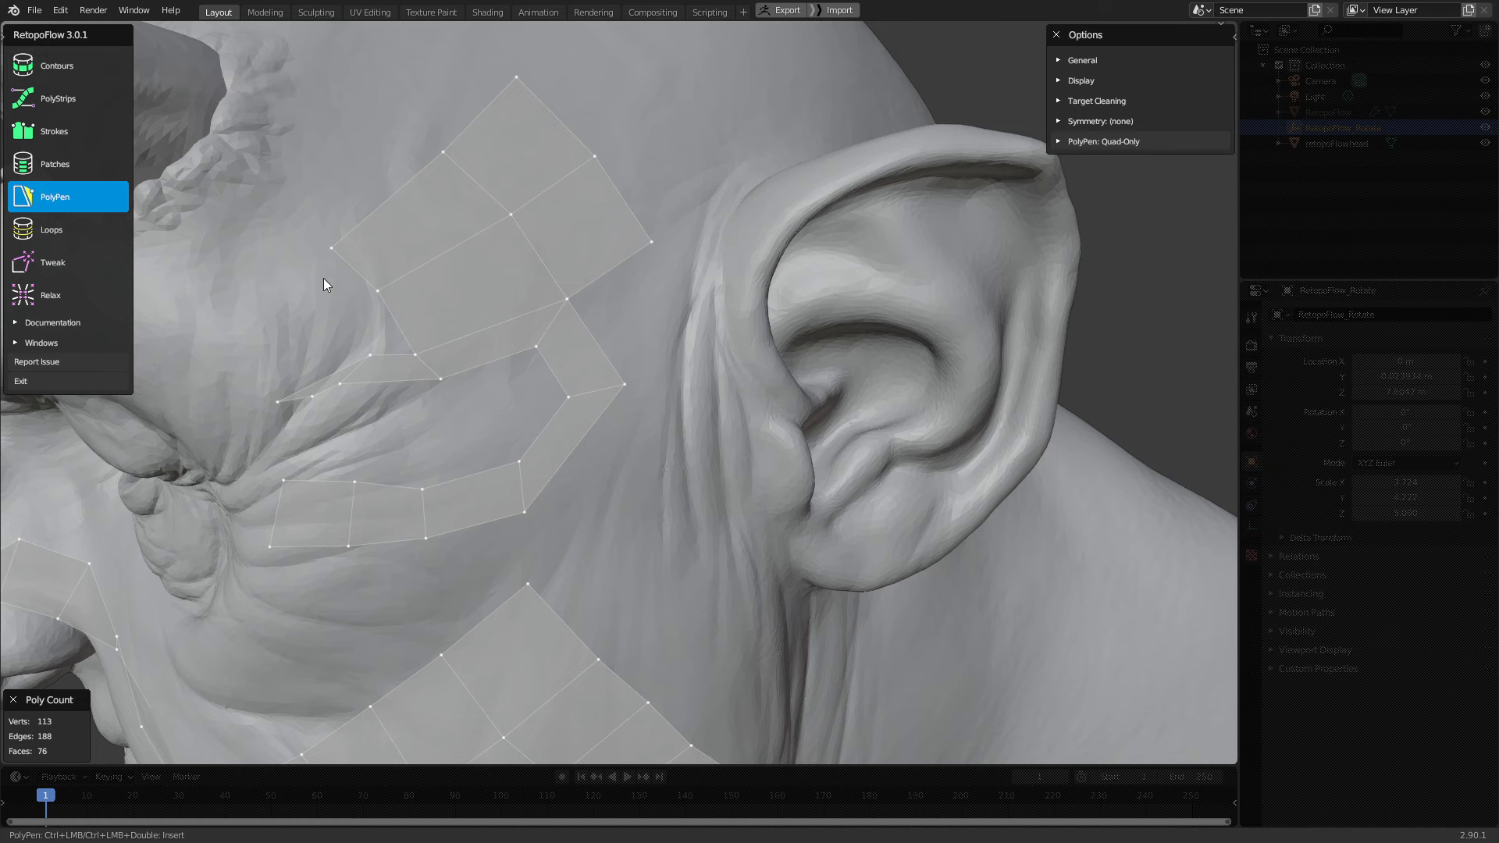
# Cycle the active tool through Contours, PolyStrips, Strokes, Patches, PolyPen and Loops, and return to PolyPen
pyautogui.press('1')
pyautogui.press('2')
pyautogui.press('3')
pyautogui.press('4')
pyautogui.press('5')
pyautogui.press('q')
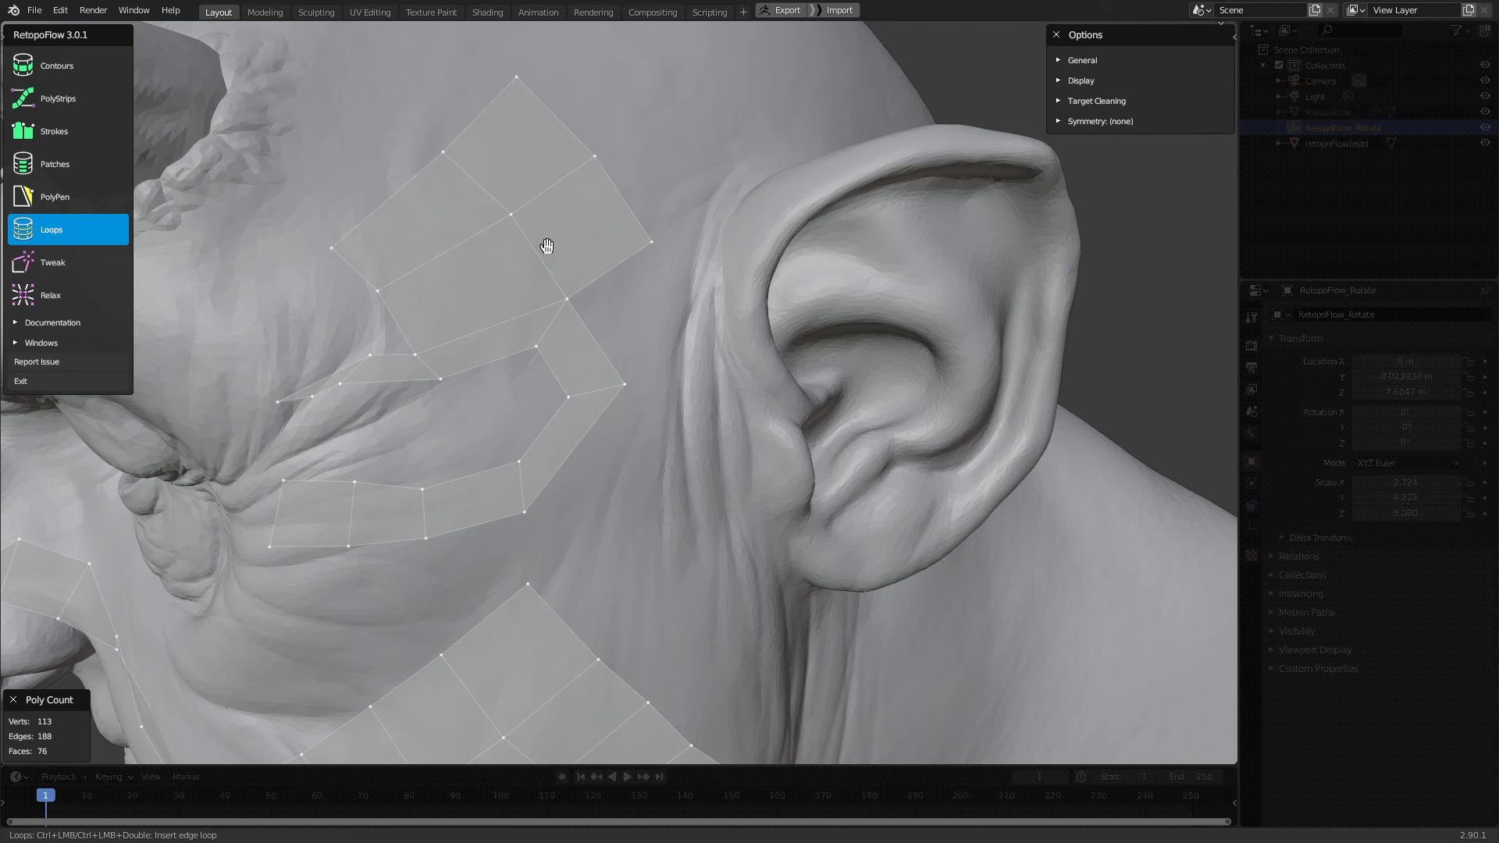
pyautogui.press('`')
pyautogui.press('`')
pyautogui.press('`')
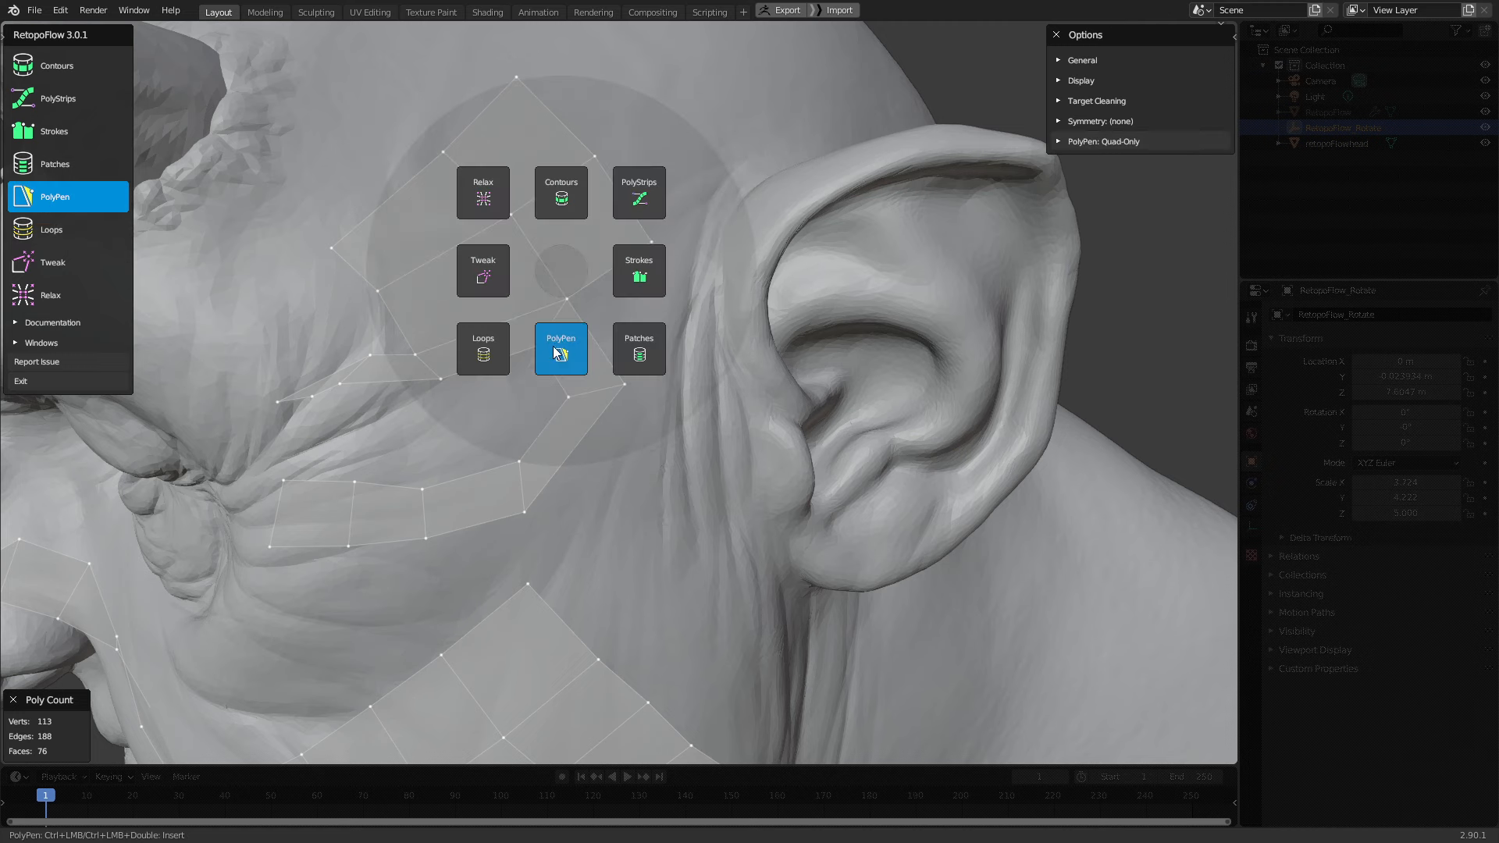
pyautogui.click(561, 353)
# Extend the side-of-forehead block with three more quads above the ear, filling the gap between the new quads and the block
pyautogui.moveTo(578, 312); pyautogui.dragTo(588, 290, button='middle')
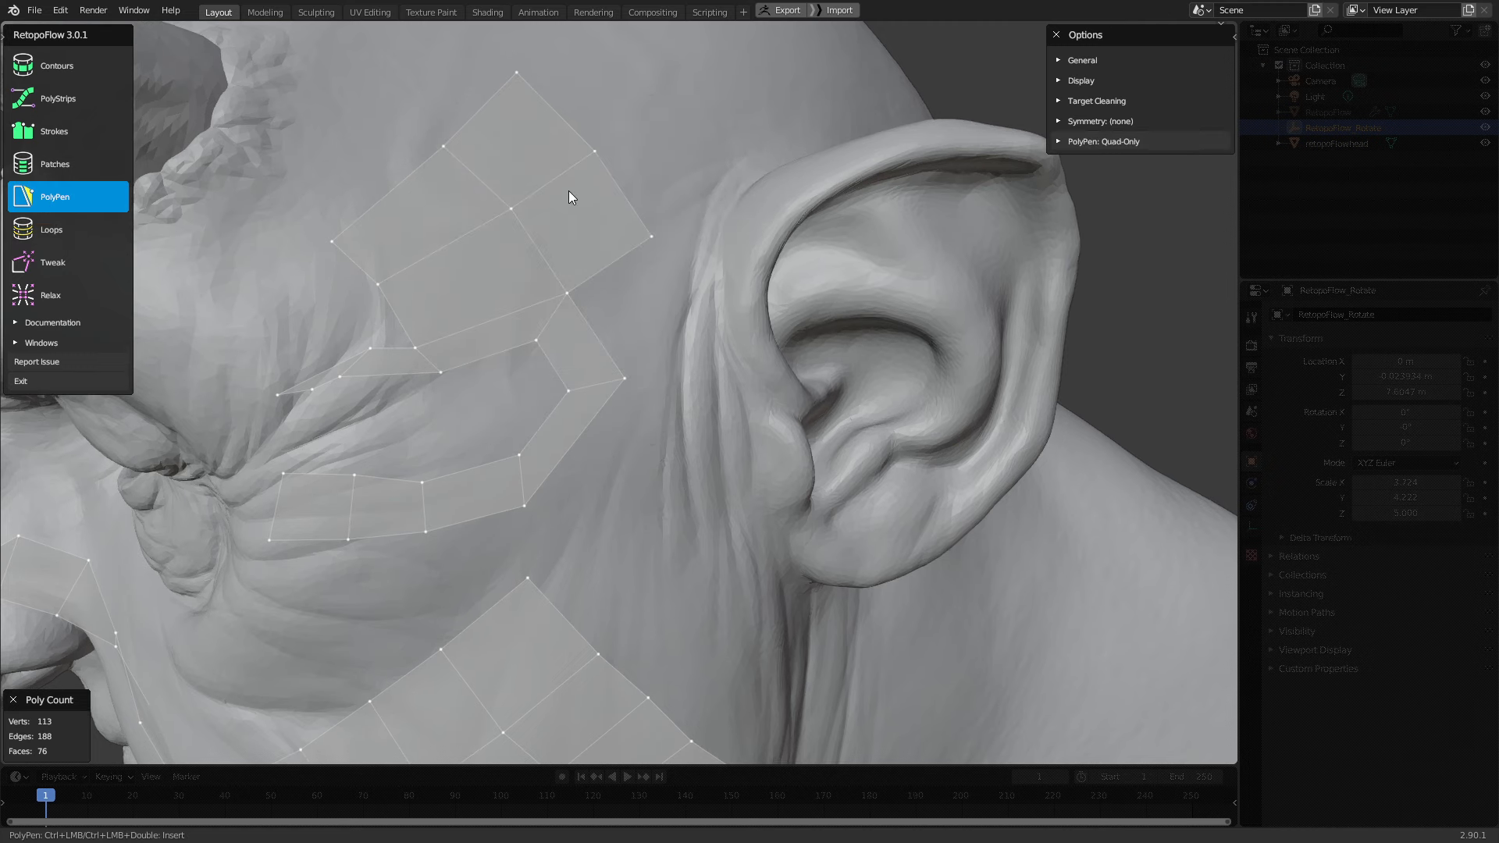
pyautogui.moveTo(569, 196); pyautogui.dragTo(597, 223, button='middle')
pyautogui.keyDown('ctrl'); pyautogui.click(609, 207); pyautogui.keyUp('ctrl')
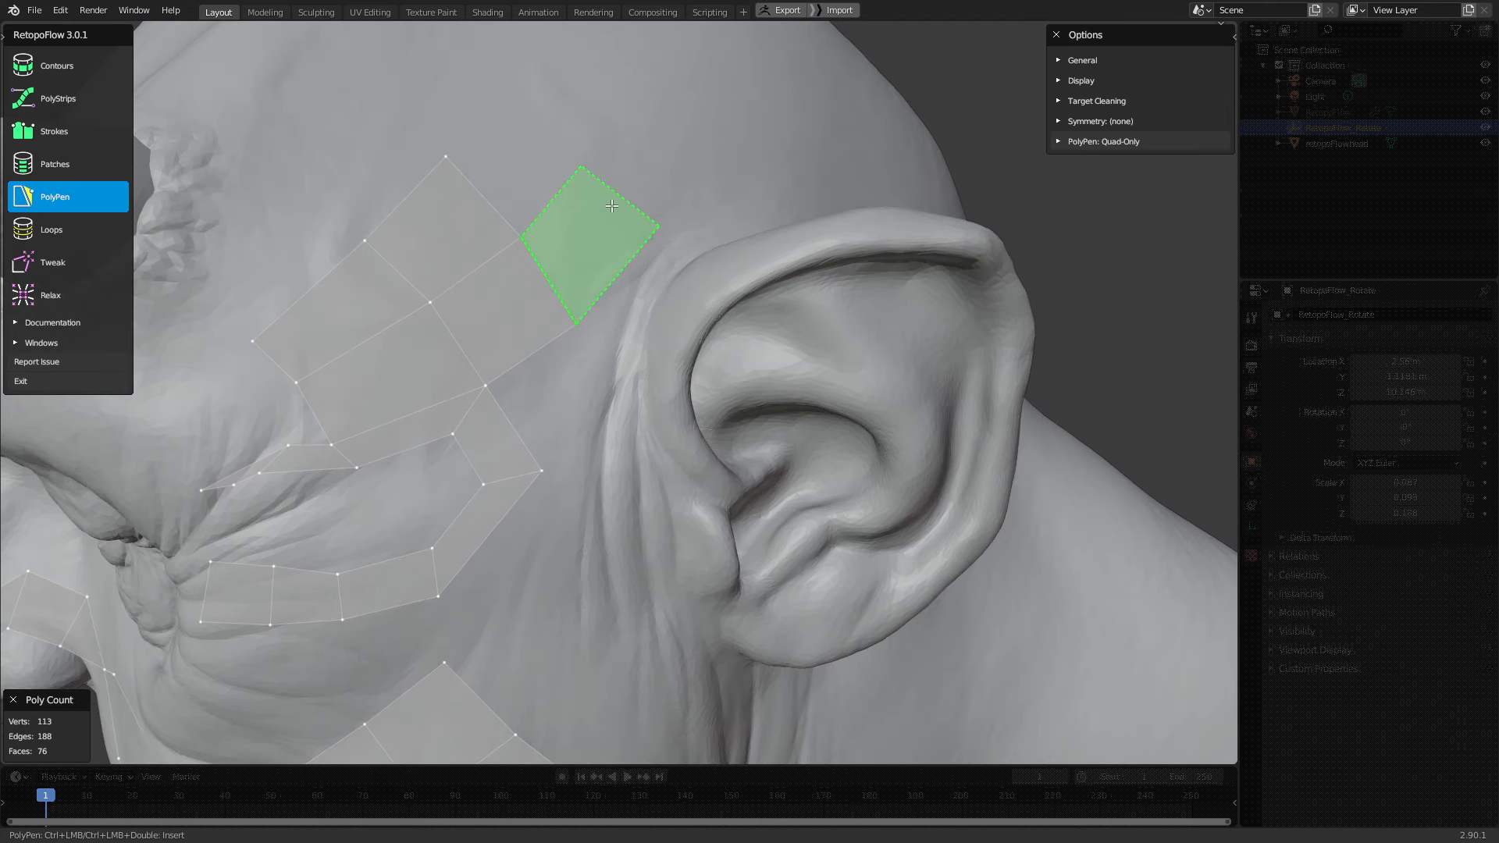
pyautogui.keyDown('ctrl'); pyautogui.click(613, 204); pyautogui.keyUp('ctrl')
pyautogui.keyDown('ctrl'); pyautogui.click(604, 72); pyautogui.keyUp('ctrl')
pyautogui.moveTo(612, 179); pyautogui.dragTo(616, 212, button='middle')
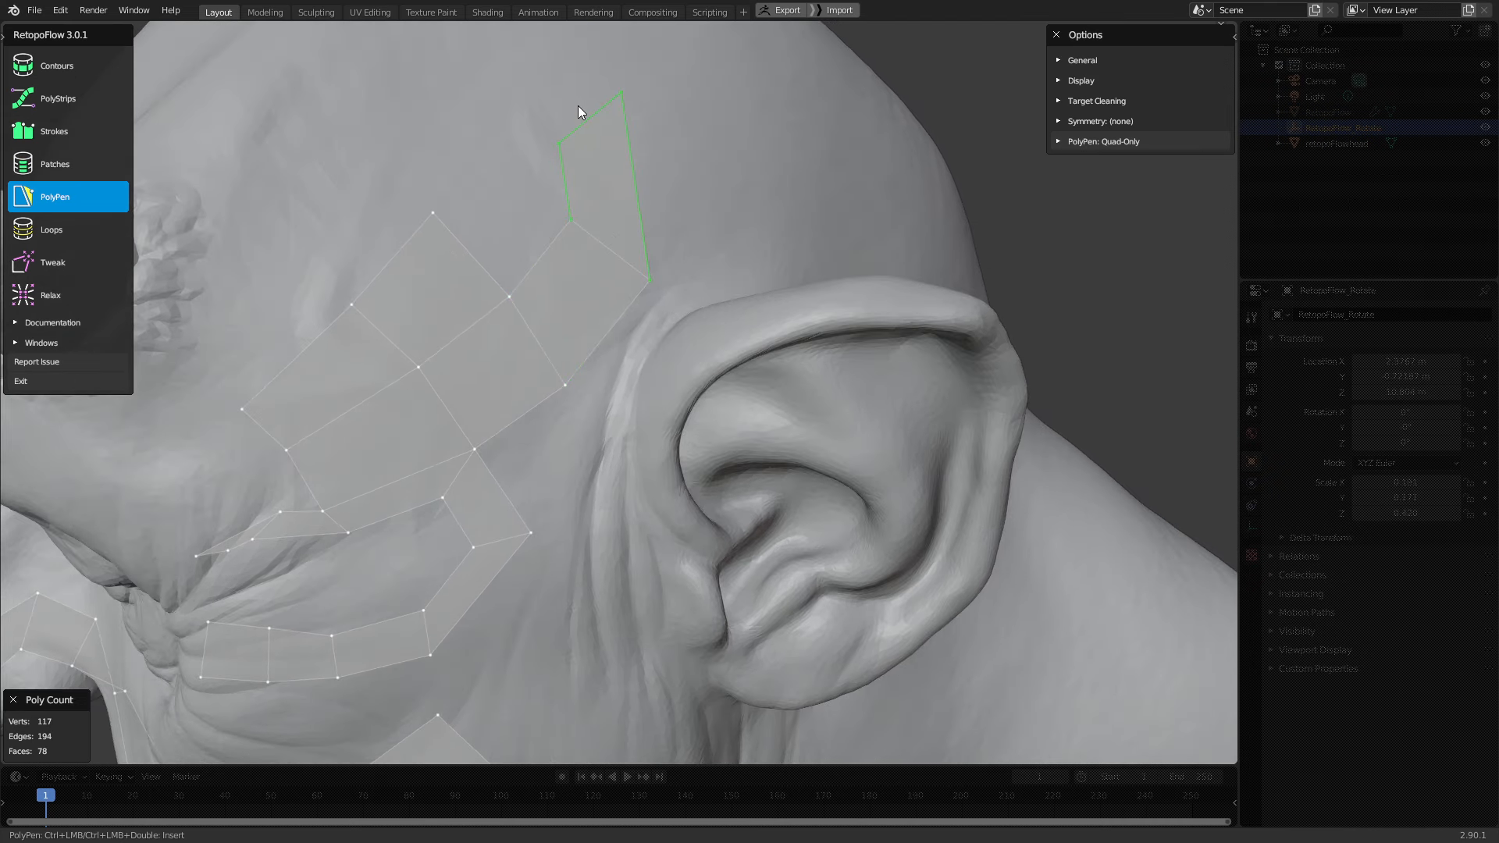
pyautogui.click(563, 182)
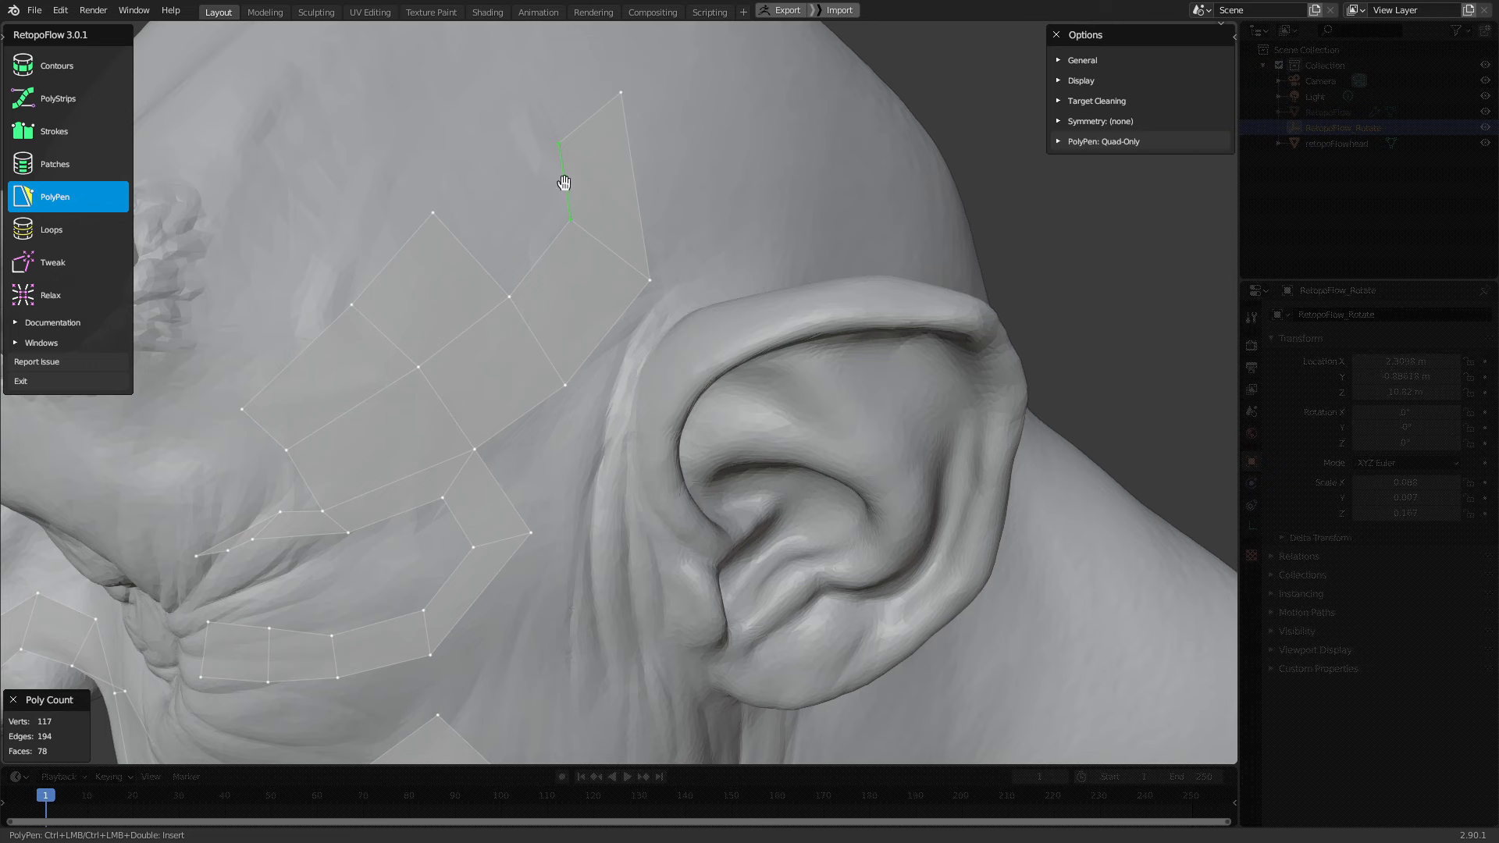
pyautogui.keyDown('ctrl'); pyautogui.click(478, 238); pyautogui.keyUp('ctrl')
pyautogui.moveTo(481, 234); pyautogui.dragTo(495, 218, button='middle')
pyautogui.click(501, 254)
pyautogui.scroll(-2, 495, 218)
pyautogui.scroll(2, 580, 392)
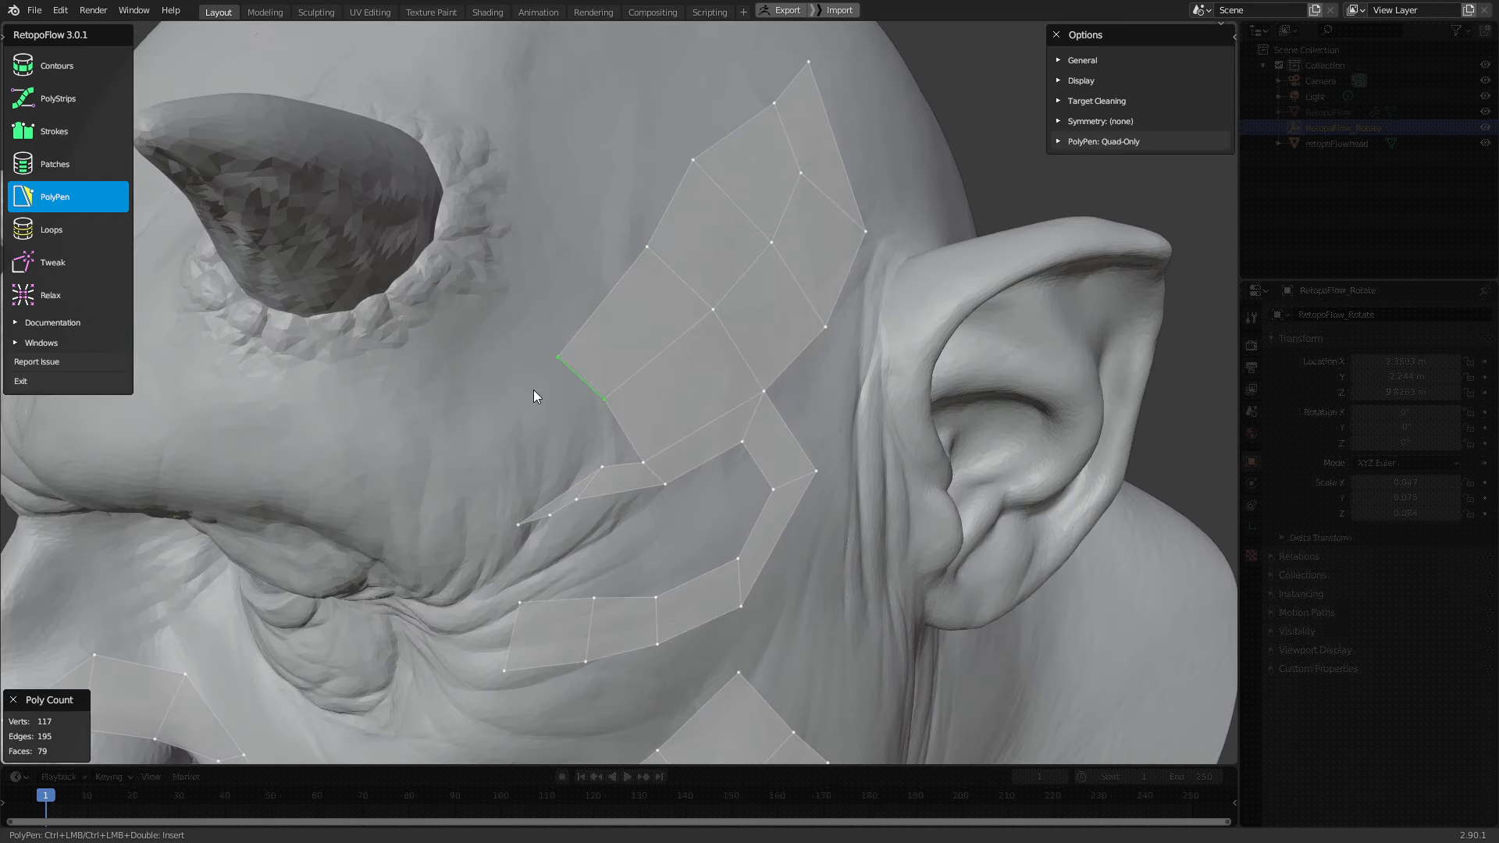
# Build a strip of six quads along the brow from its outer end toward the nose, turning the last one upward
pyautogui.moveTo(533, 391)
pyautogui.mouseDown(button='middle')
pyautogui.moveTo(472, 445)
pyautogui.moveTo(612, 511)
pyautogui.mouseUp(button='middle')
pyautogui.moveTo(607, 434)
pyautogui.mouseDown(button='middle')
pyautogui.moveTo(595, 438)
pyautogui.moveTo(713, 348)
pyautogui.moveTo(775, 414)
pyautogui.mouseUp(button='middle')
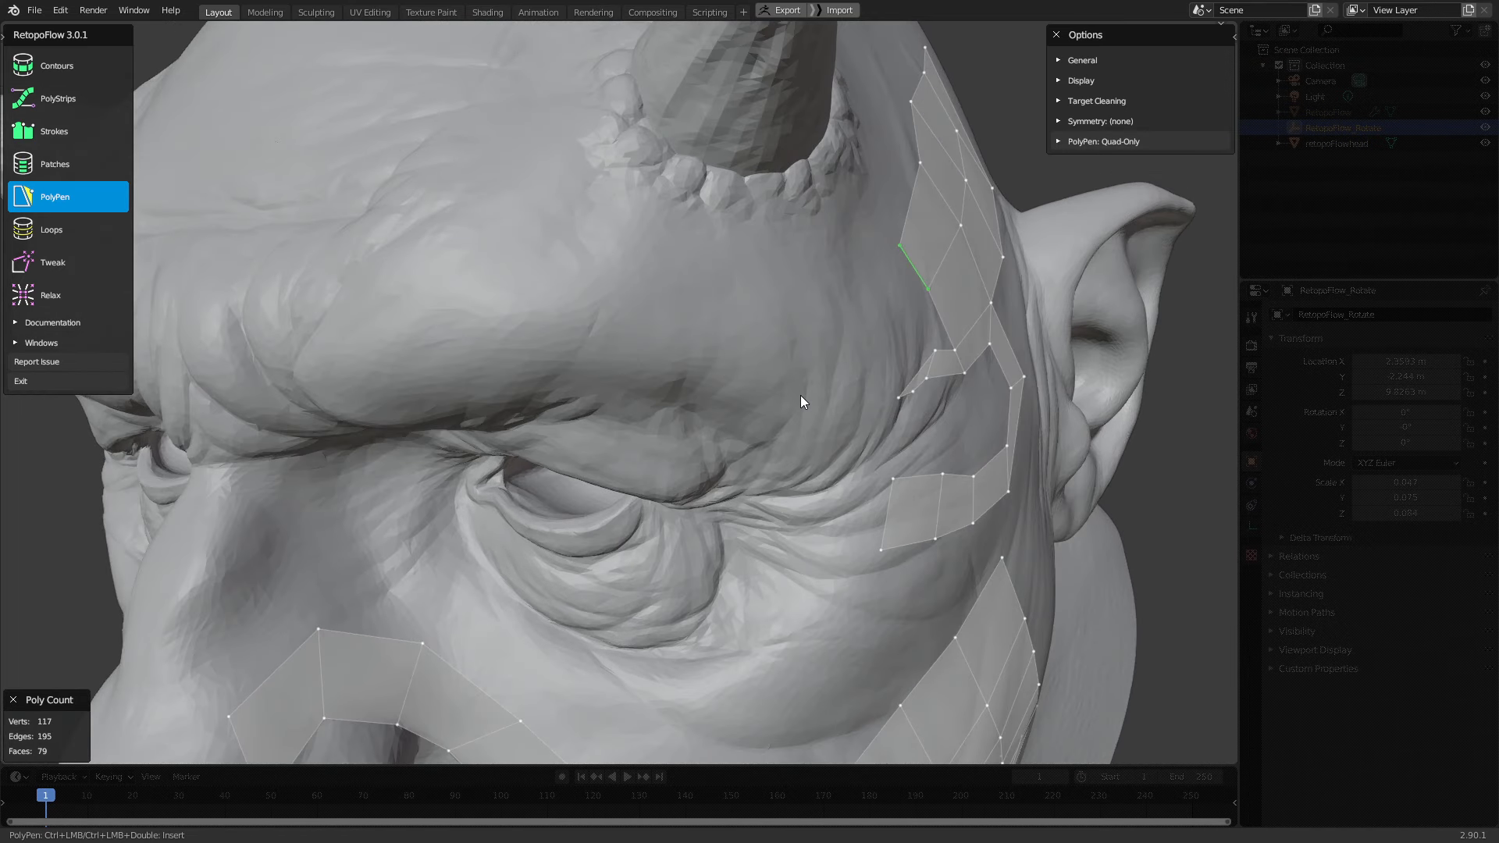
pyautogui.keyDown('ctrl'); pyautogui.click(831, 371); pyautogui.keyUp('ctrl')
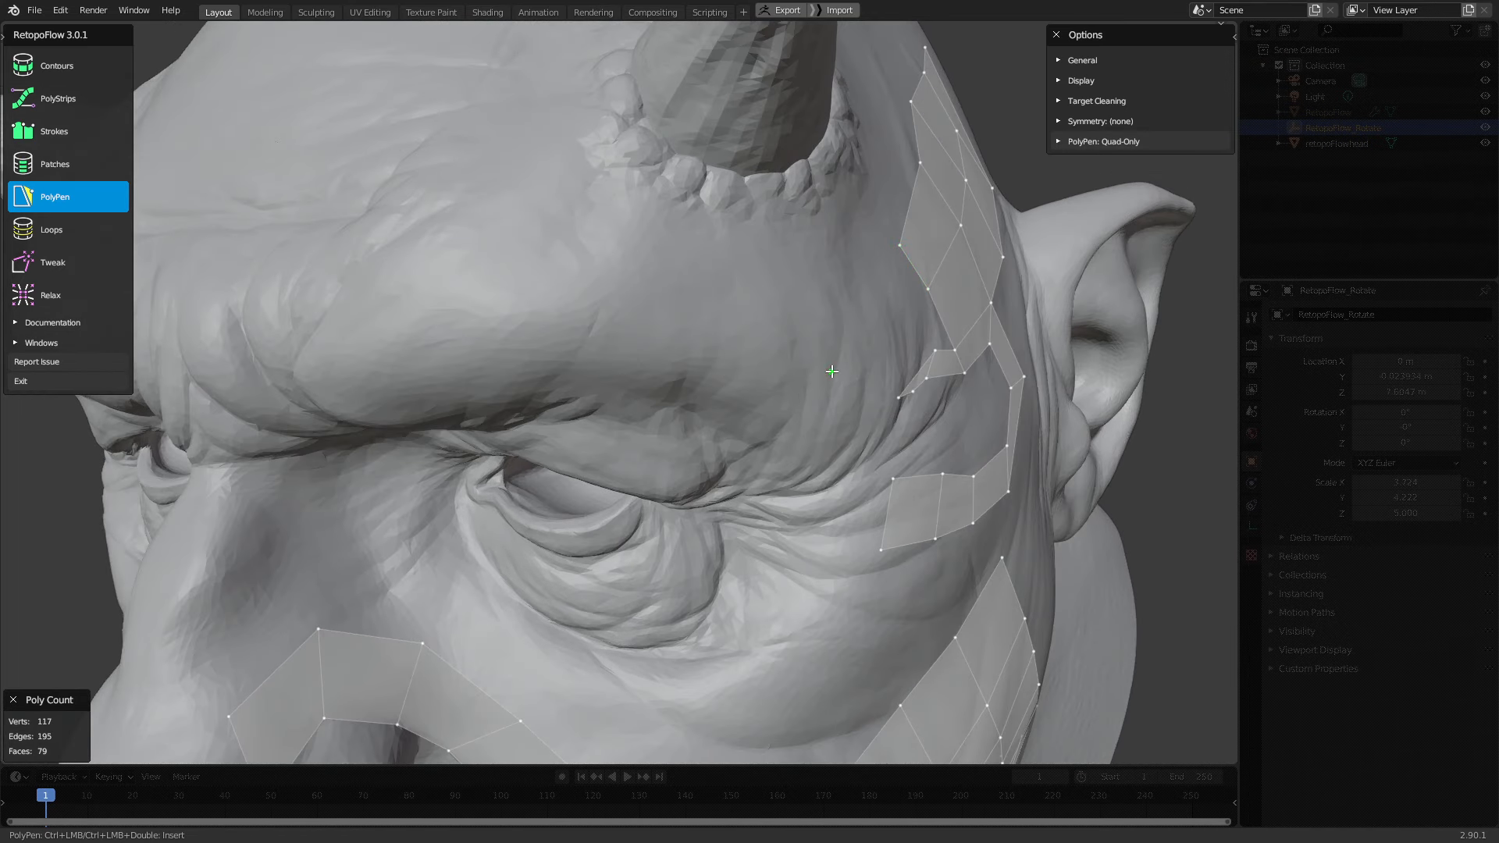
pyautogui.keyDown('ctrl'); pyautogui.click(771, 444); pyautogui.keyUp('ctrl')
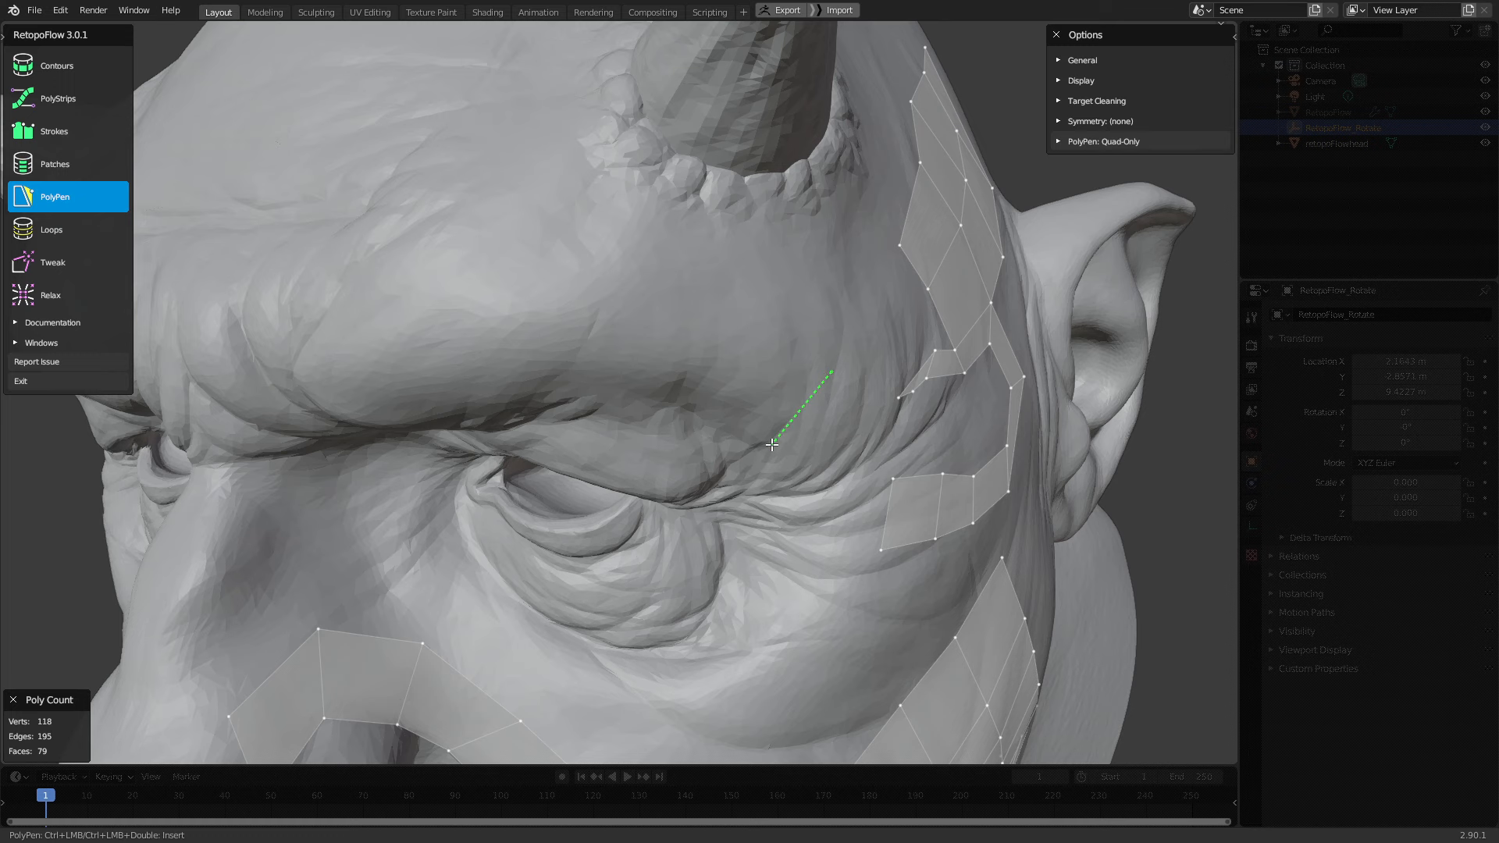
pyautogui.keyDown('ctrl'); pyautogui.click(709, 360); pyautogui.keyUp('ctrl')
pyautogui.keyDown('ctrl'); pyautogui.click(577, 358); pyautogui.keyUp('ctrl')
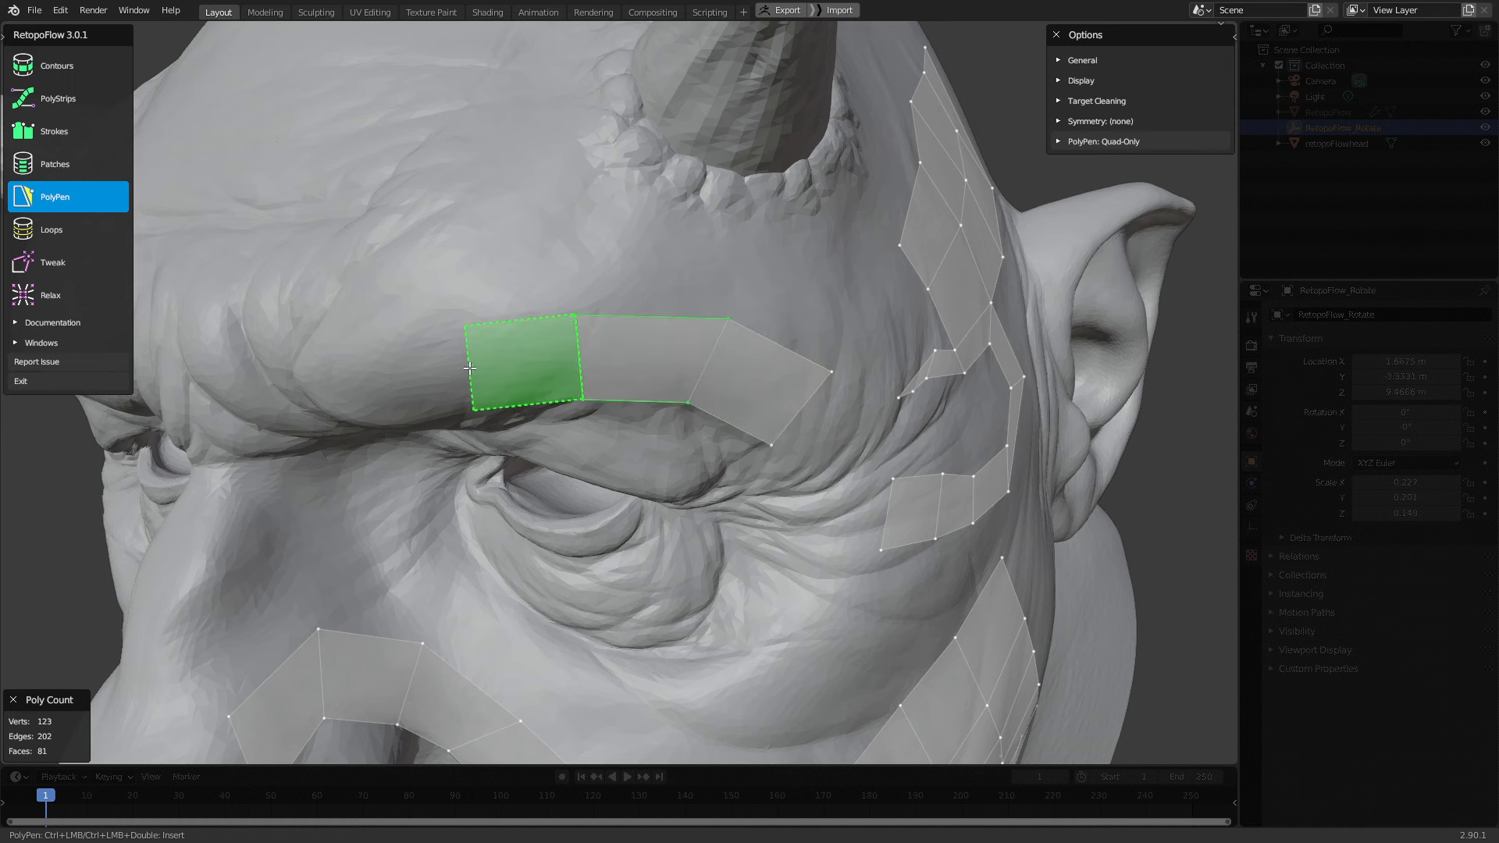
pyautogui.keyDown('ctrl'); pyautogui.click(469, 368); pyautogui.keyUp('ctrl')
pyautogui.keyDown('ctrl'); pyautogui.click(374, 370); pyautogui.keyUp('ctrl')
pyautogui.keyDown('ctrl'); pyautogui.click(278, 340); pyautogui.keyUp('ctrl')
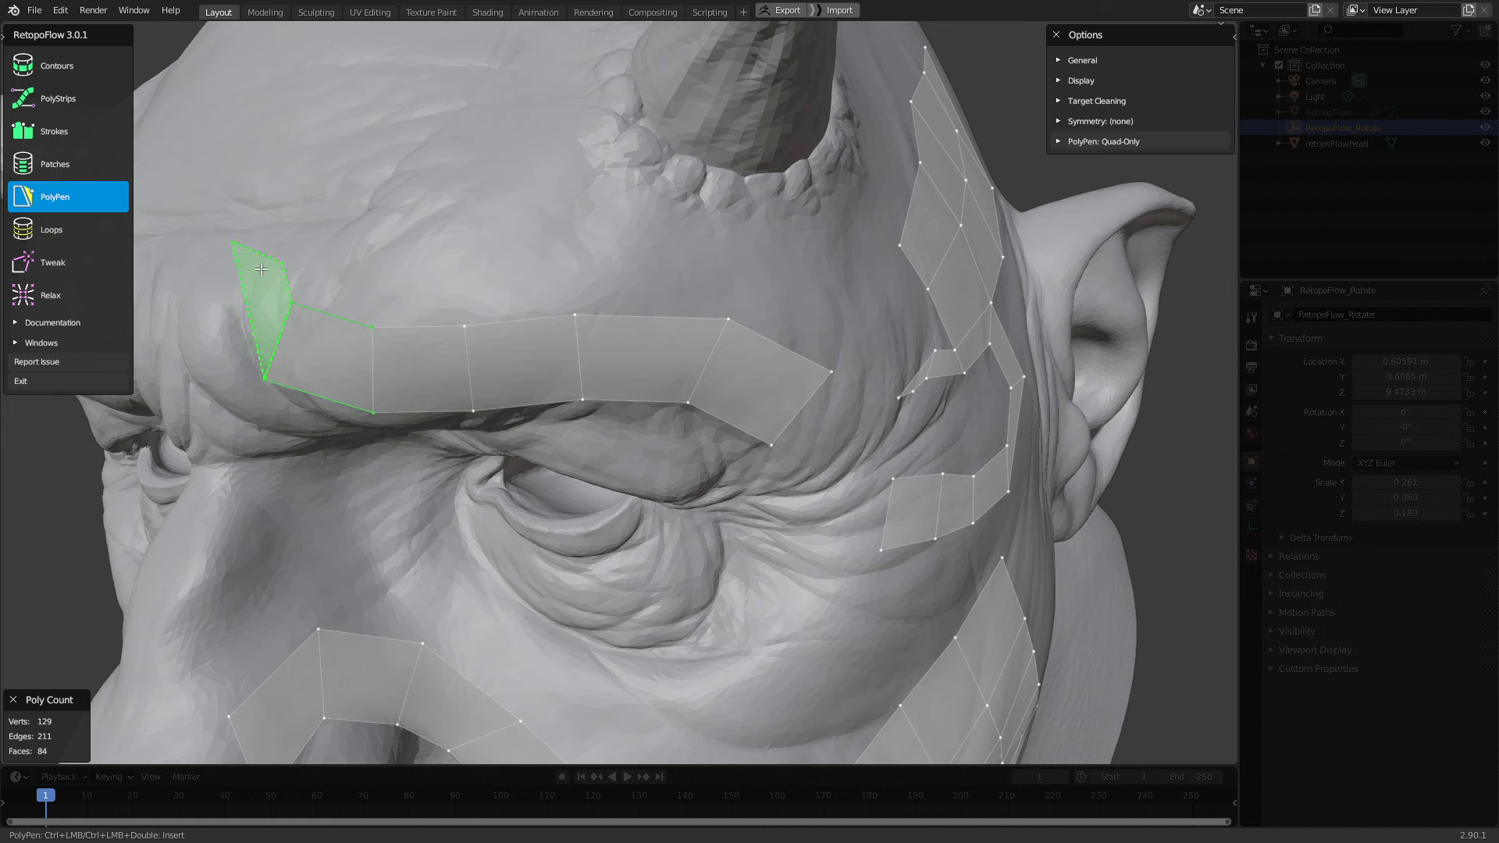
pyautogui.keyDown('ctrl'); pyautogui.click(246, 261); pyautogui.keyUp('ctrl')
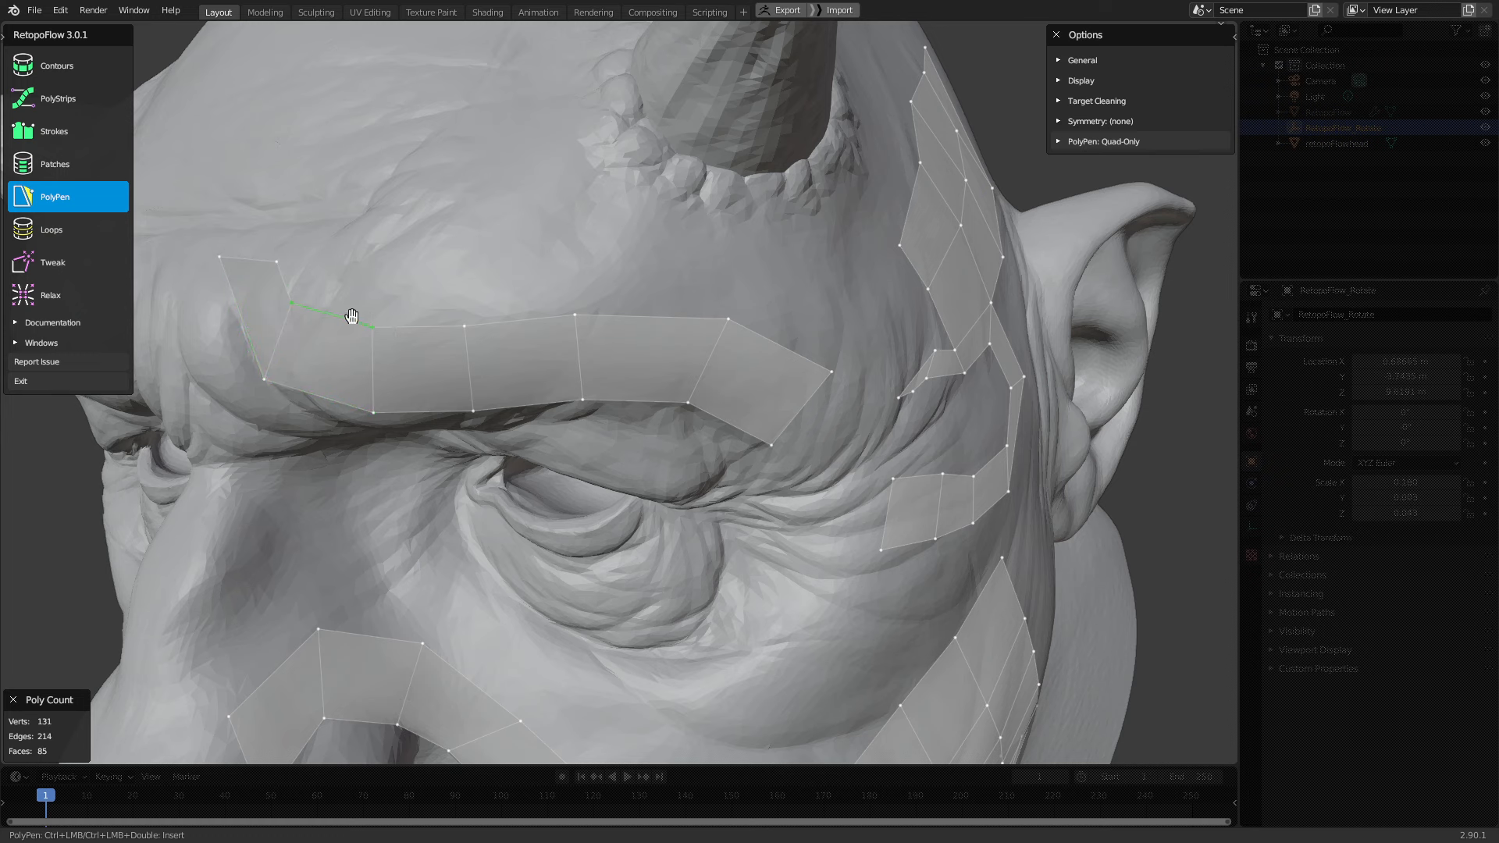
# Add a second row of five quads above the brow strip, bridging the gap in the middle and closing the outer corner
pyautogui.keyDown('ctrl'); pyautogui.click(327, 265); pyautogui.keyUp('ctrl')
pyautogui.keyDown('ctrl'); pyautogui.click(461, 285); pyautogui.keyUp('ctrl')
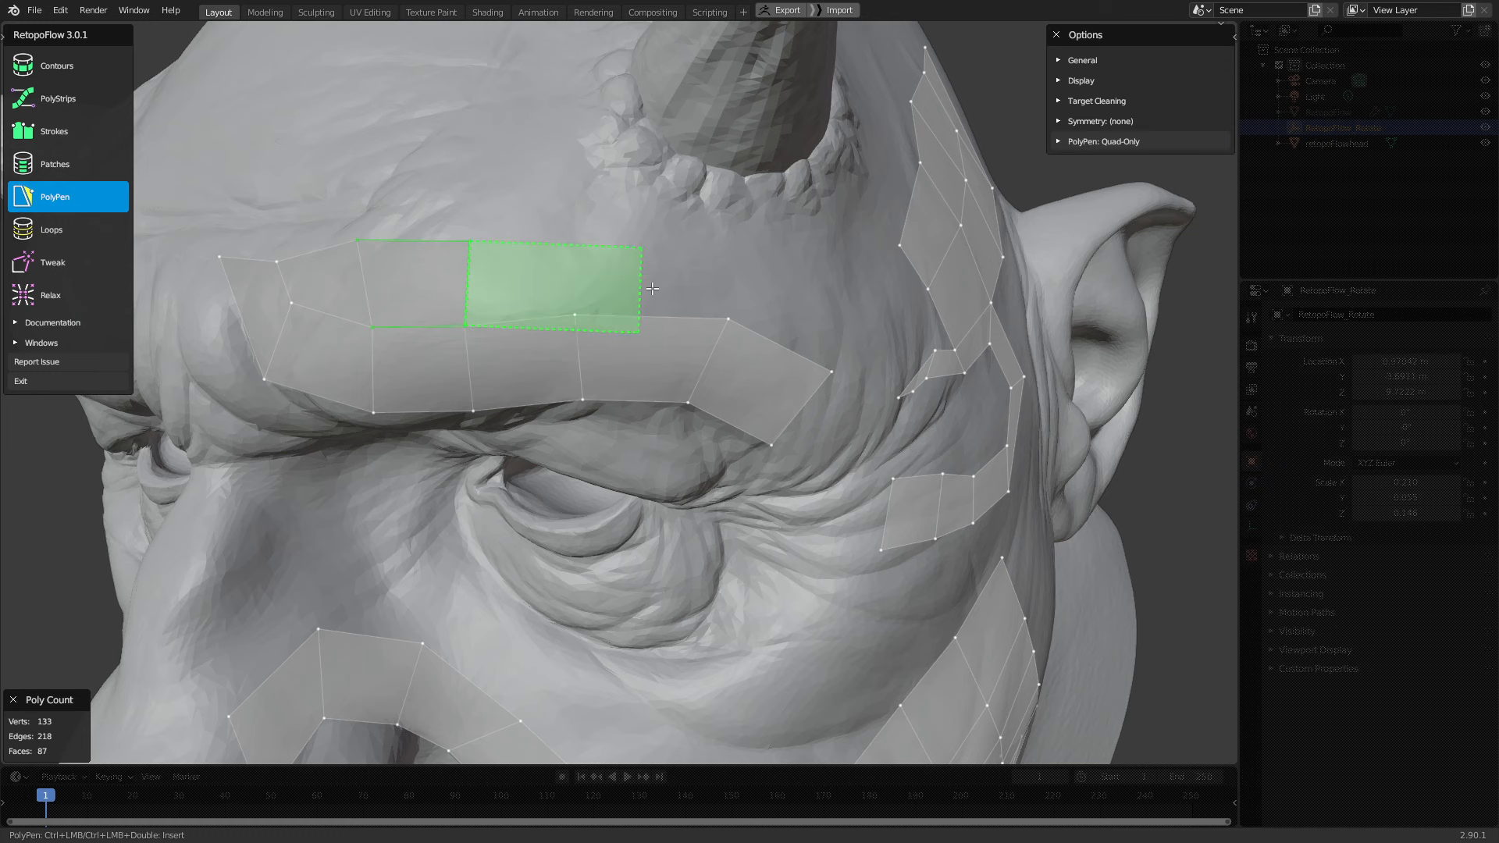
pyautogui.click(664, 319)
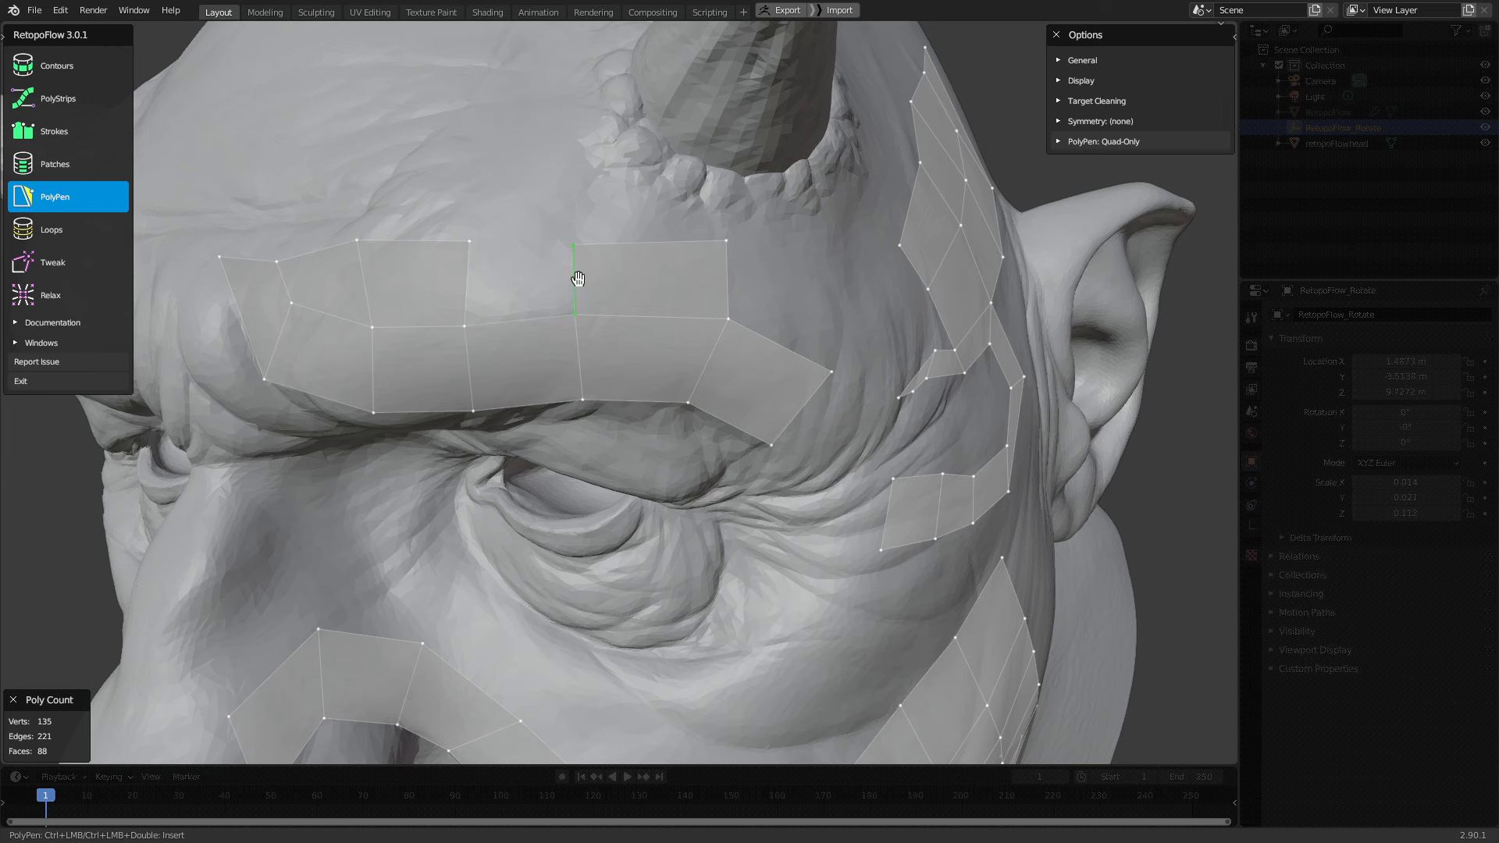
pyautogui.keyDown('ctrl'); pyautogui.click(466, 282); pyautogui.keyUp('ctrl')
pyautogui.moveTo(712, 328); pyautogui.dragTo(597, 440, button='middle')
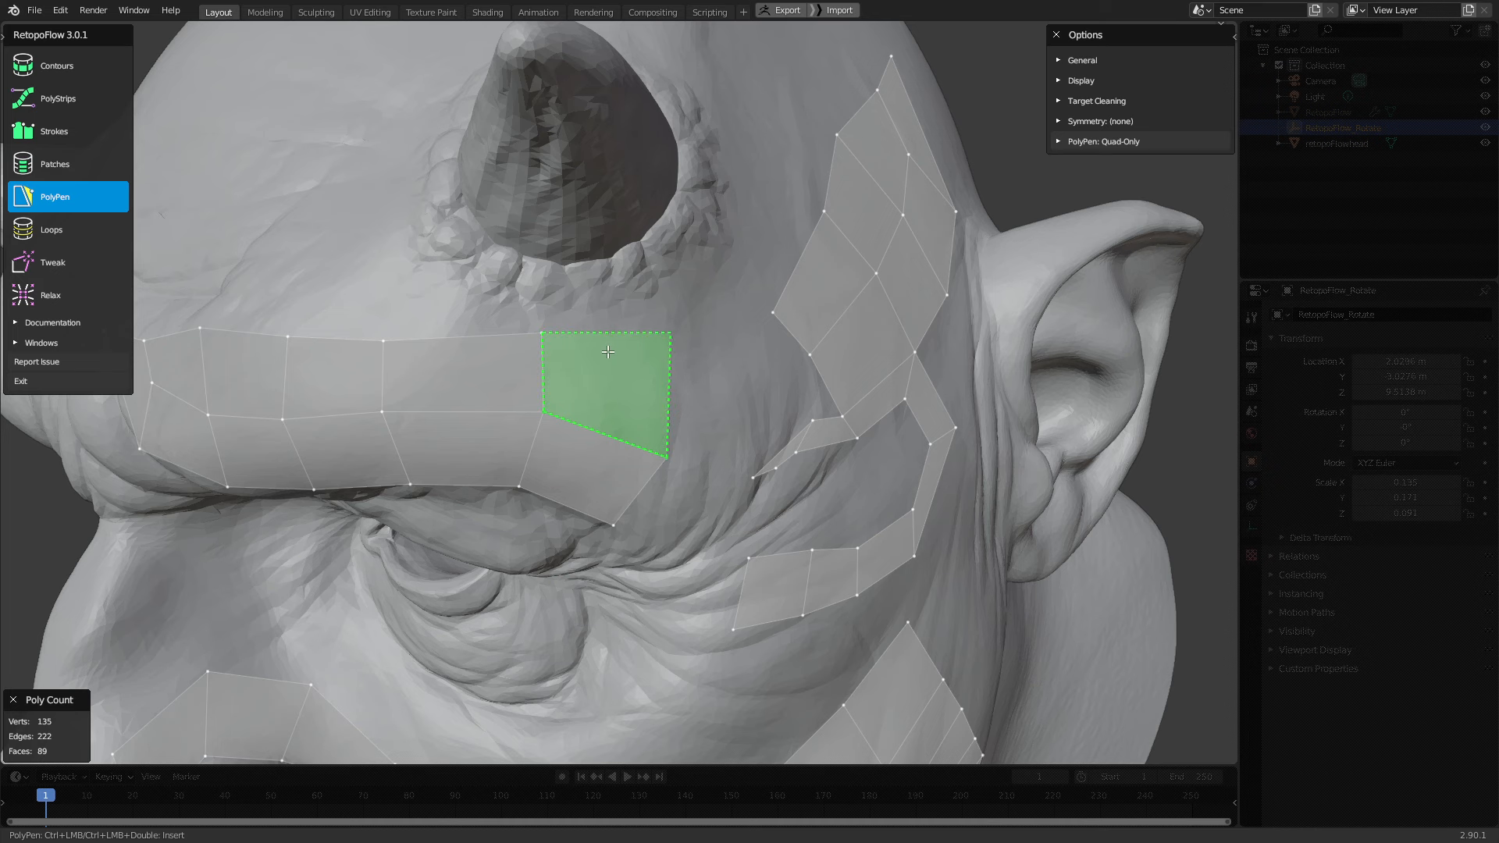
pyautogui.moveTo(666, 378); pyautogui.dragTo(695, 367, button='middle')
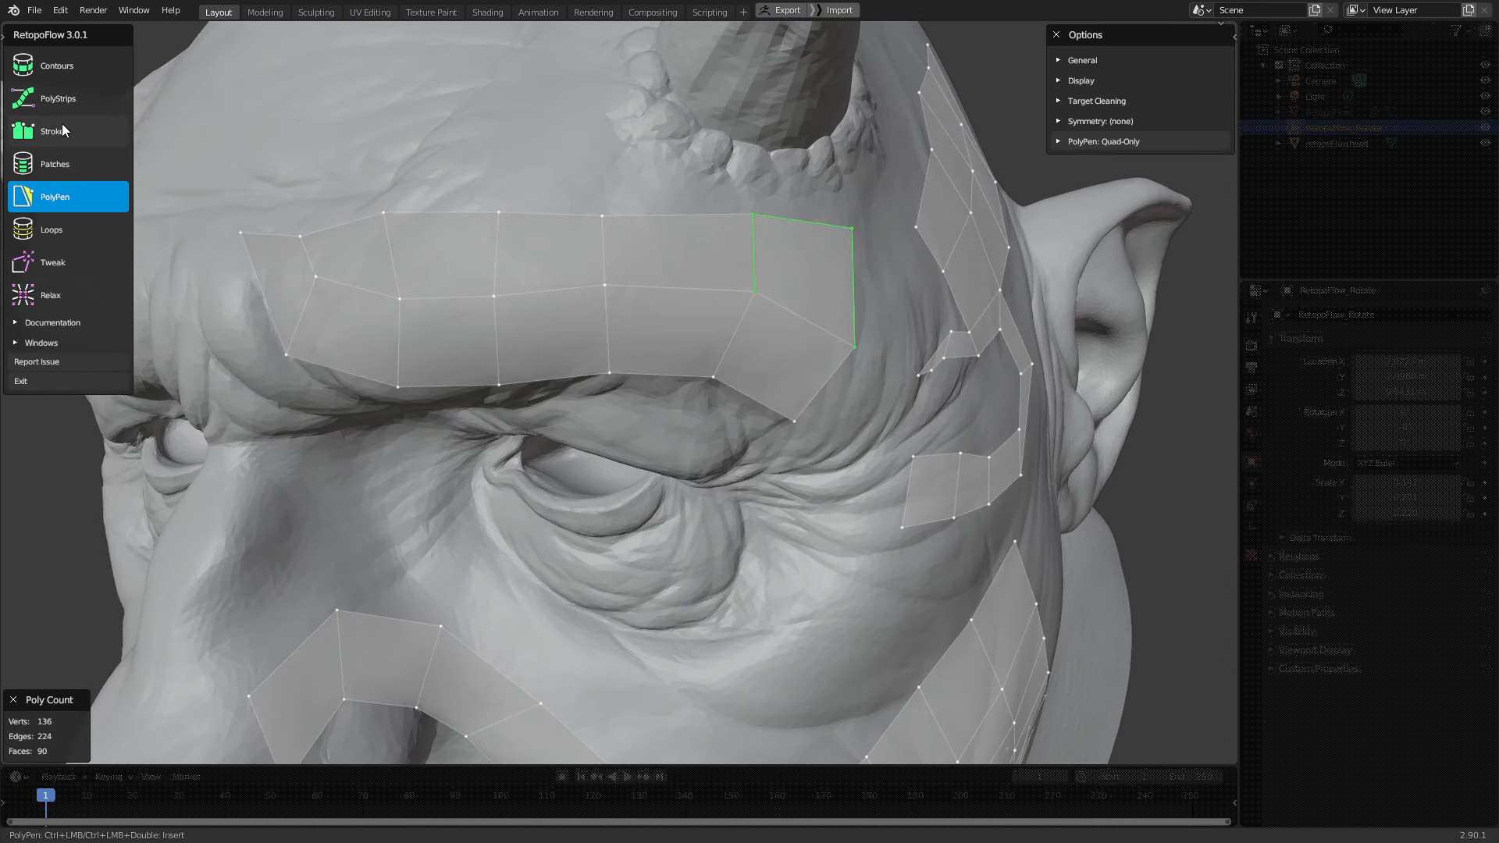
# Reposition the two upper vertices at the inner end of the brow patch to even out its border
pyautogui.moveTo(621, 356); pyautogui.dragTo(201, 166, button='middle')
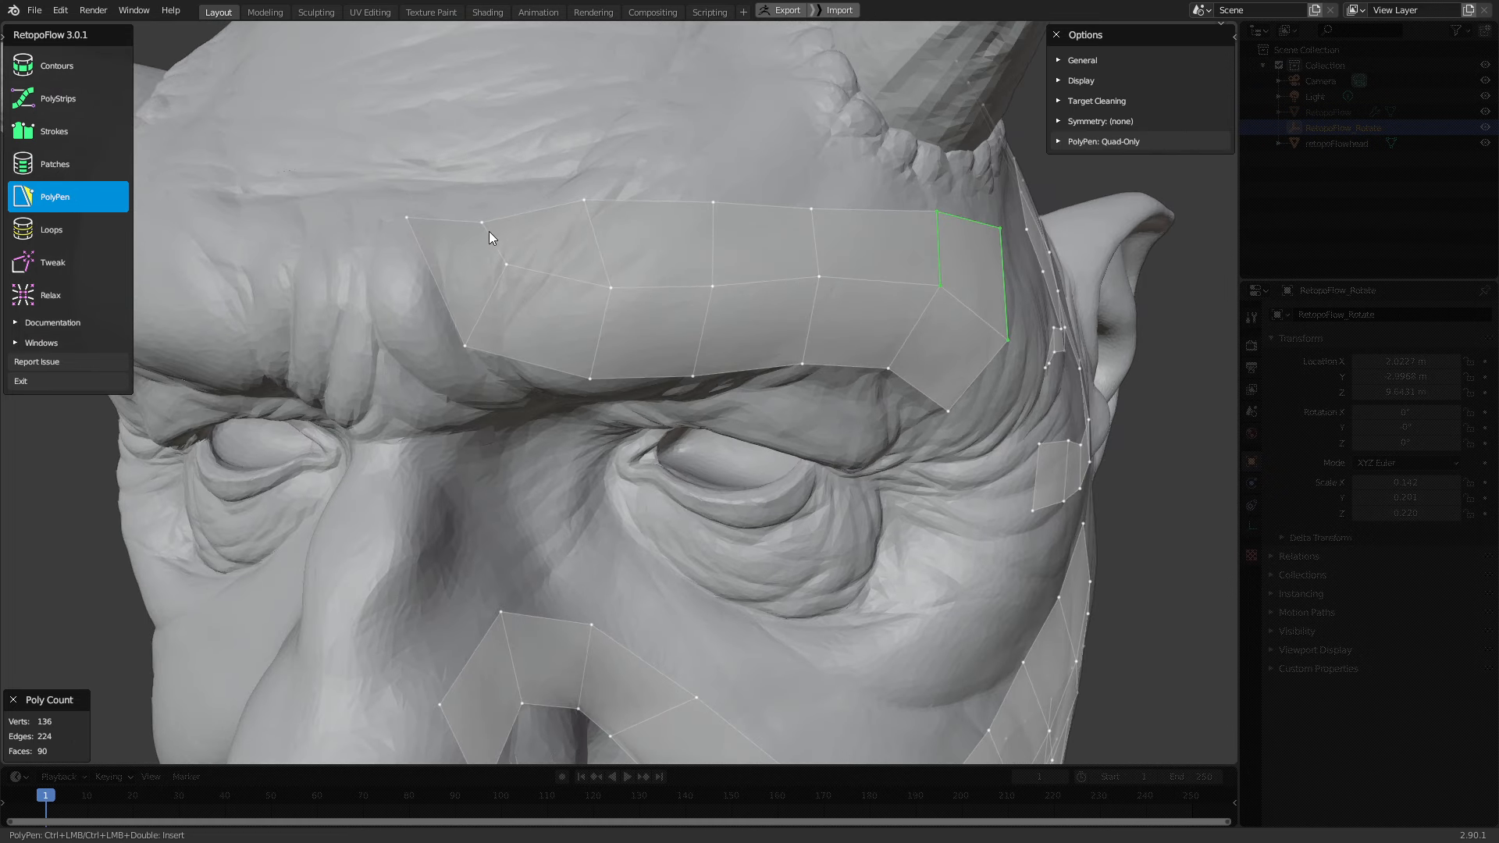
pyautogui.moveTo(489, 233); pyautogui.dragTo(522, 258, button='middle')
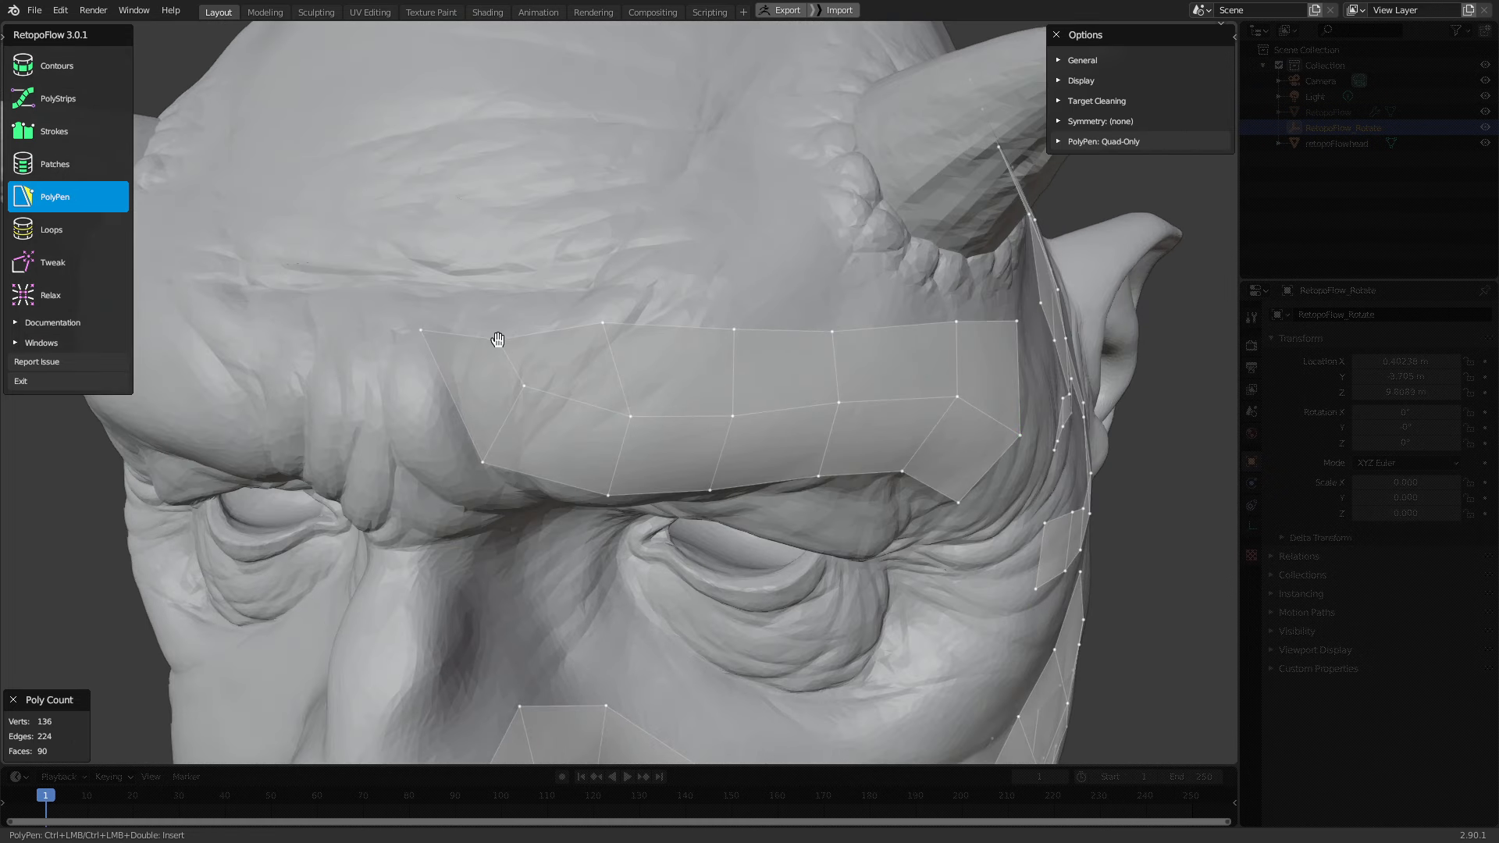
pyautogui.moveTo(498, 337); pyautogui.dragTo(503, 320)
pyautogui.moveTo(503, 317); pyautogui.dragTo(557, 337, button='middle')
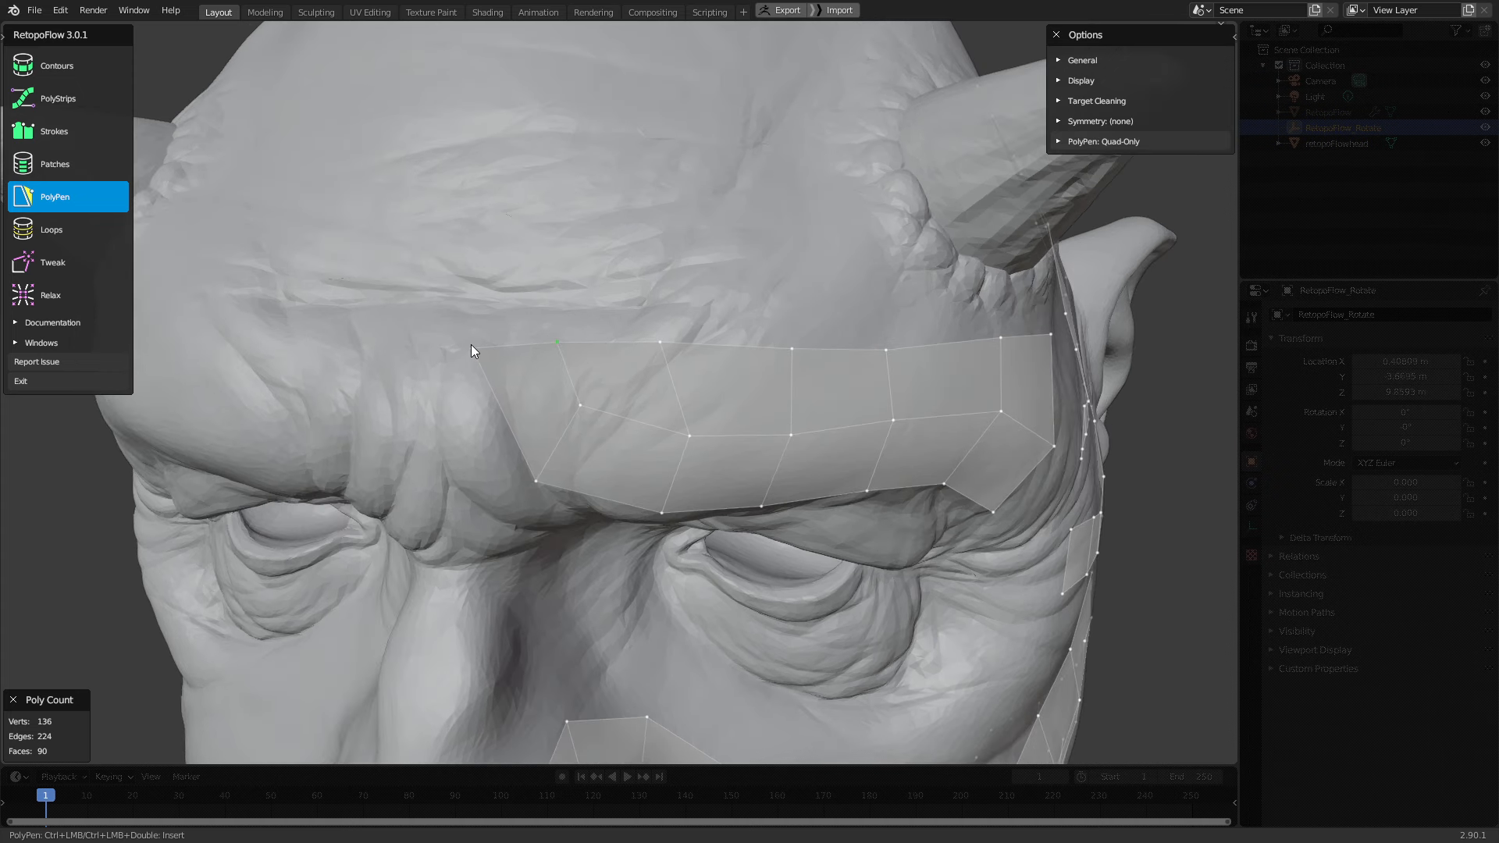
pyautogui.moveTo(469, 349); pyautogui.dragTo(497, 357)
# Adjust the second upper quad from the brow patch's inner end by moving its face and outer edge
pyautogui.click(678, 414)
pyautogui.moveTo(627, 384); pyautogui.dragTo(626, 389)
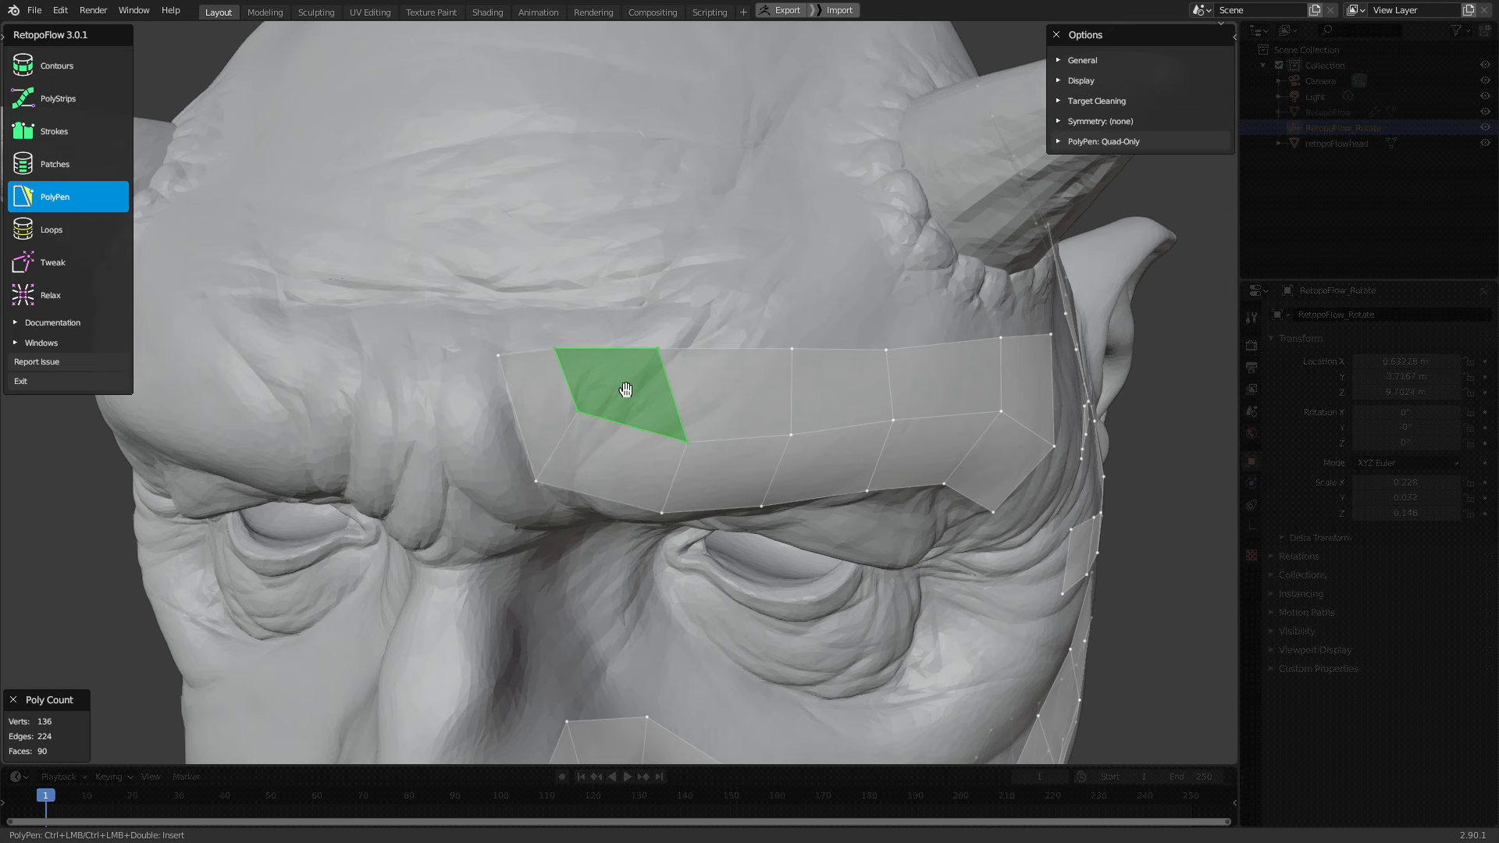
pyautogui.click(669, 388)
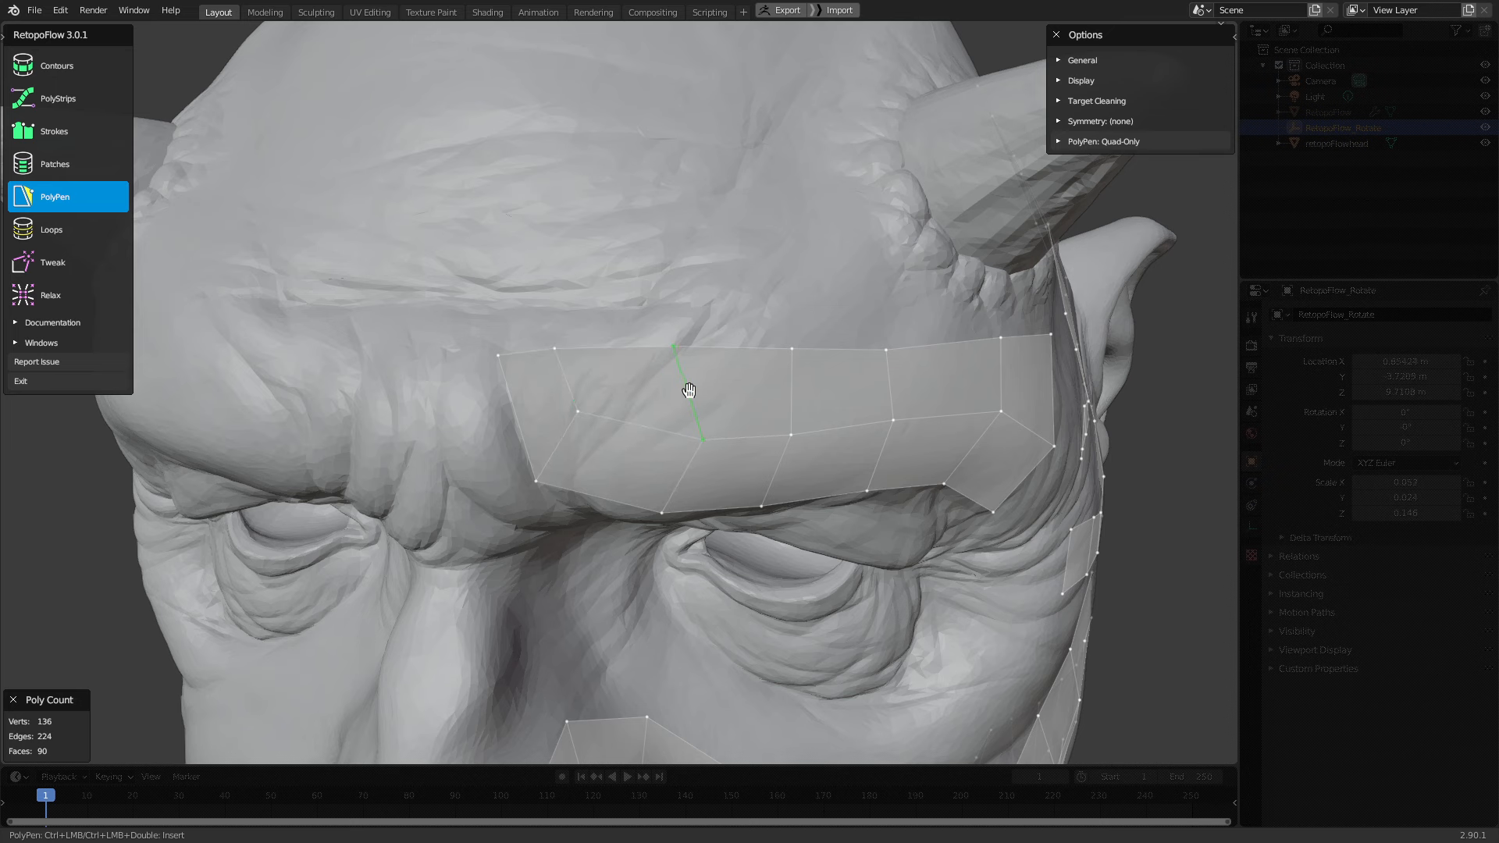
pyautogui.click(634, 398)
pyautogui.moveTo(629, 403); pyautogui.dragTo(634, 394)
pyautogui.moveTo(634, 396); pyautogui.dragTo(637, 366, button='middle')
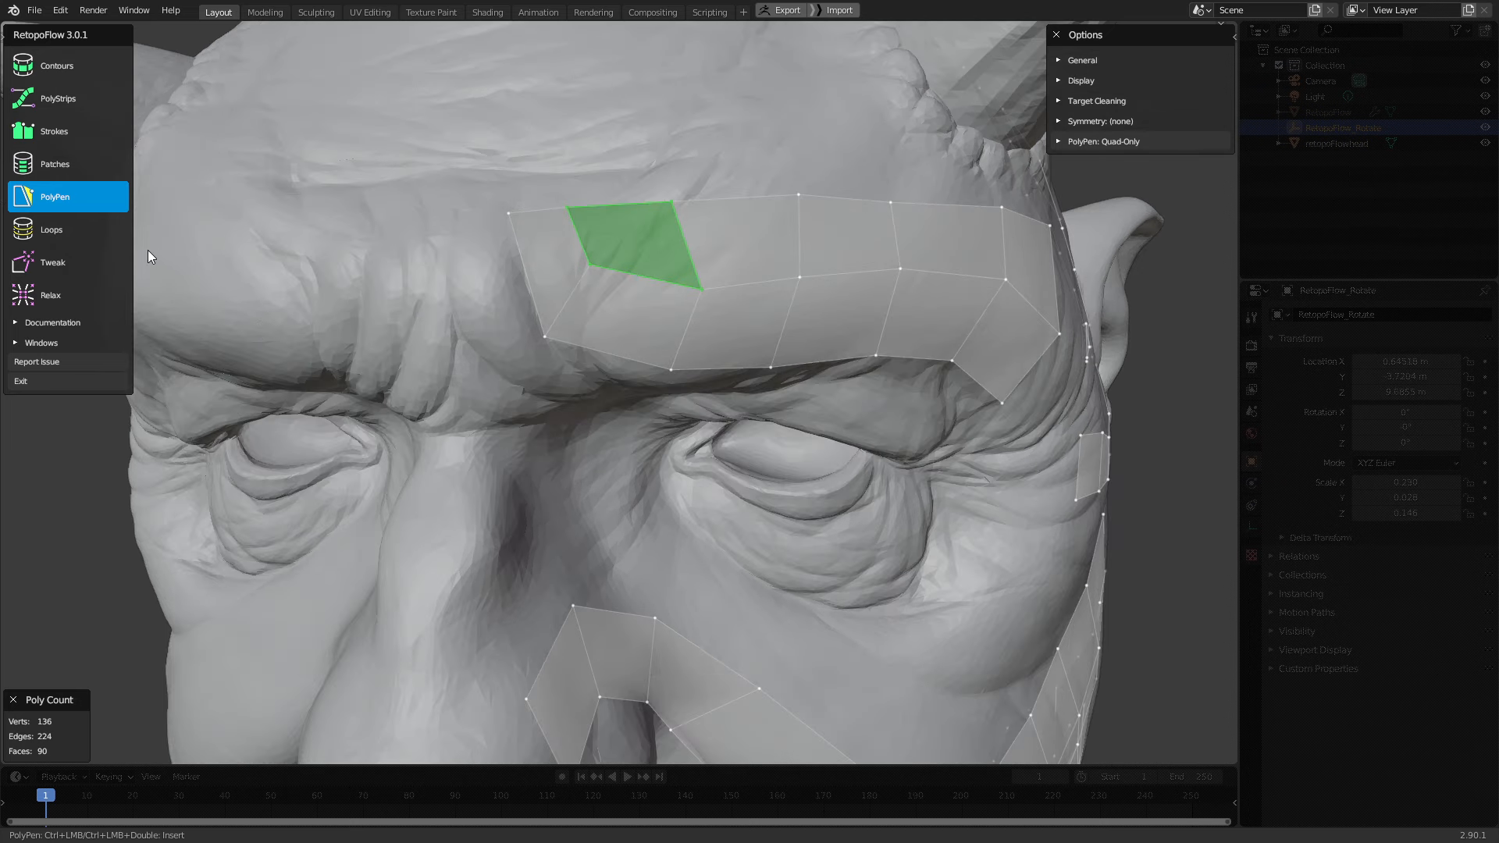
# Use the Loops tool to insert an edge loop lengthwise through the lower brow row, undoing the first attempt
pyautogui.click(87, 228)
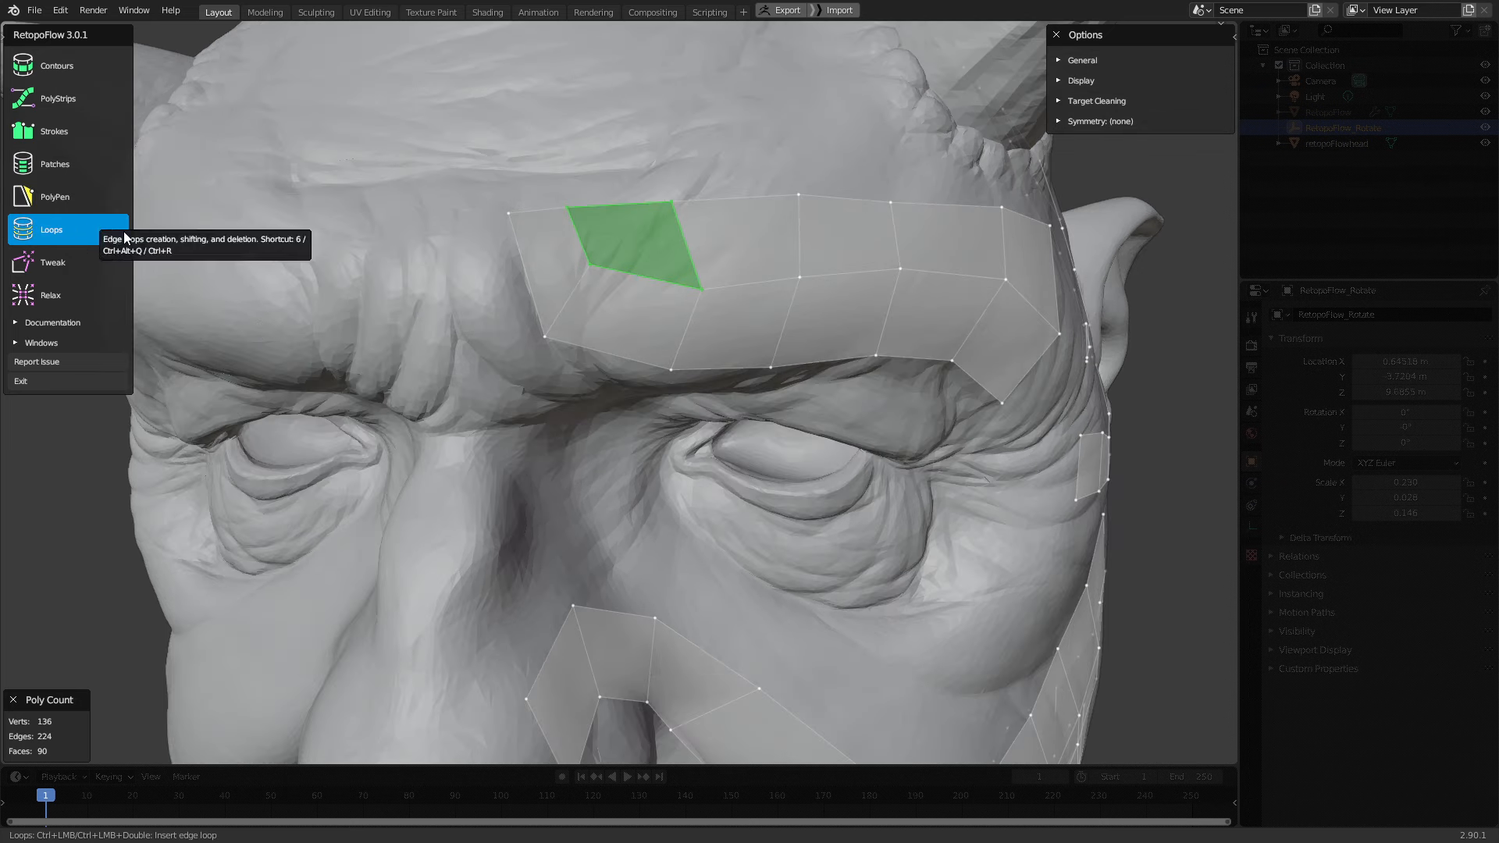
pyautogui.keyDown('ctrl'); pyautogui.click(566, 298); pyautogui.keyUp('ctrl')
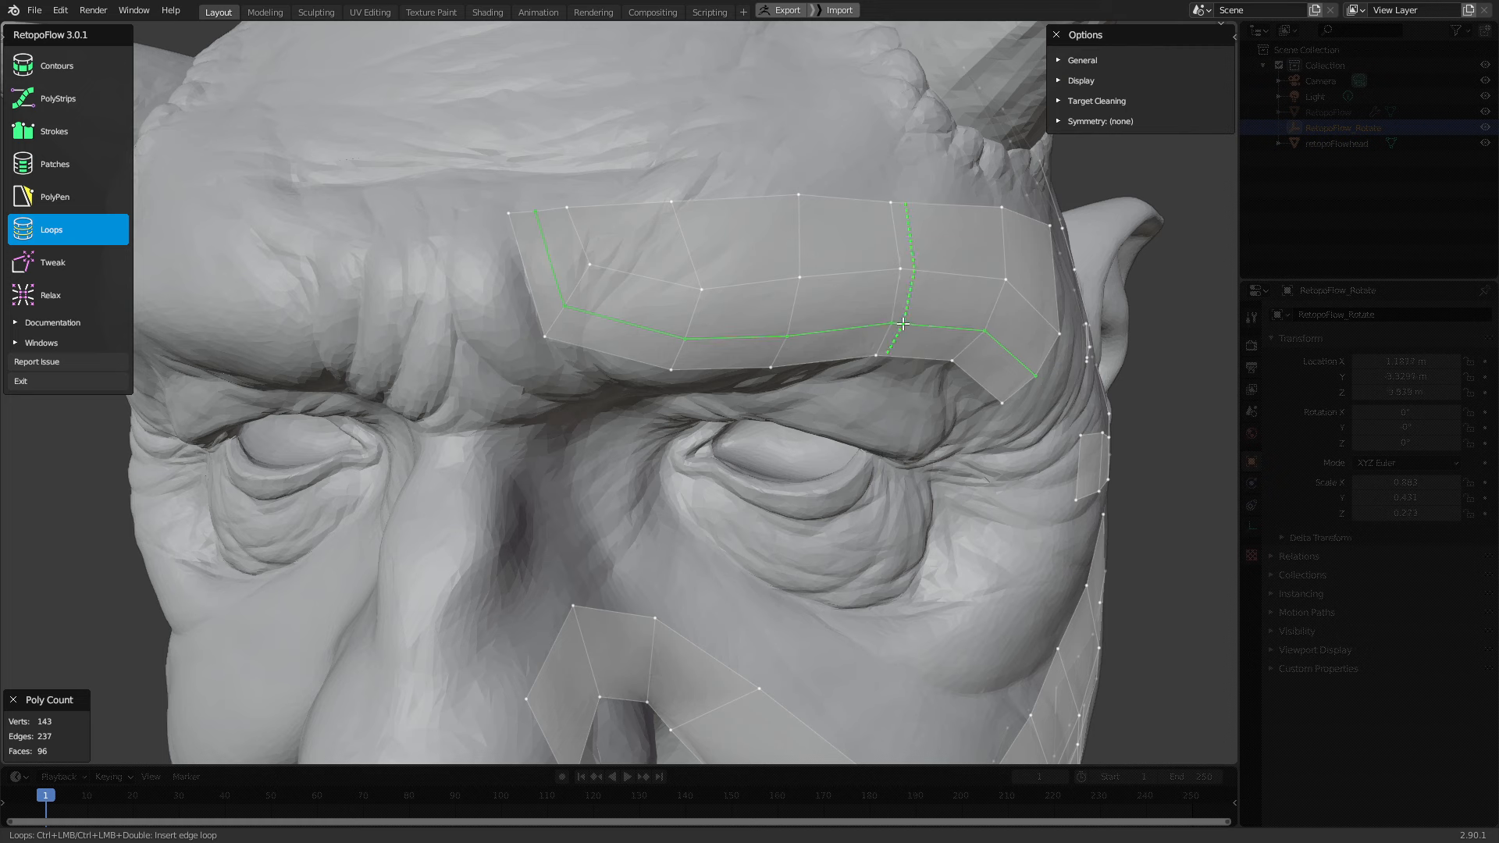
pyautogui.hotkey('ctrl', 'z')
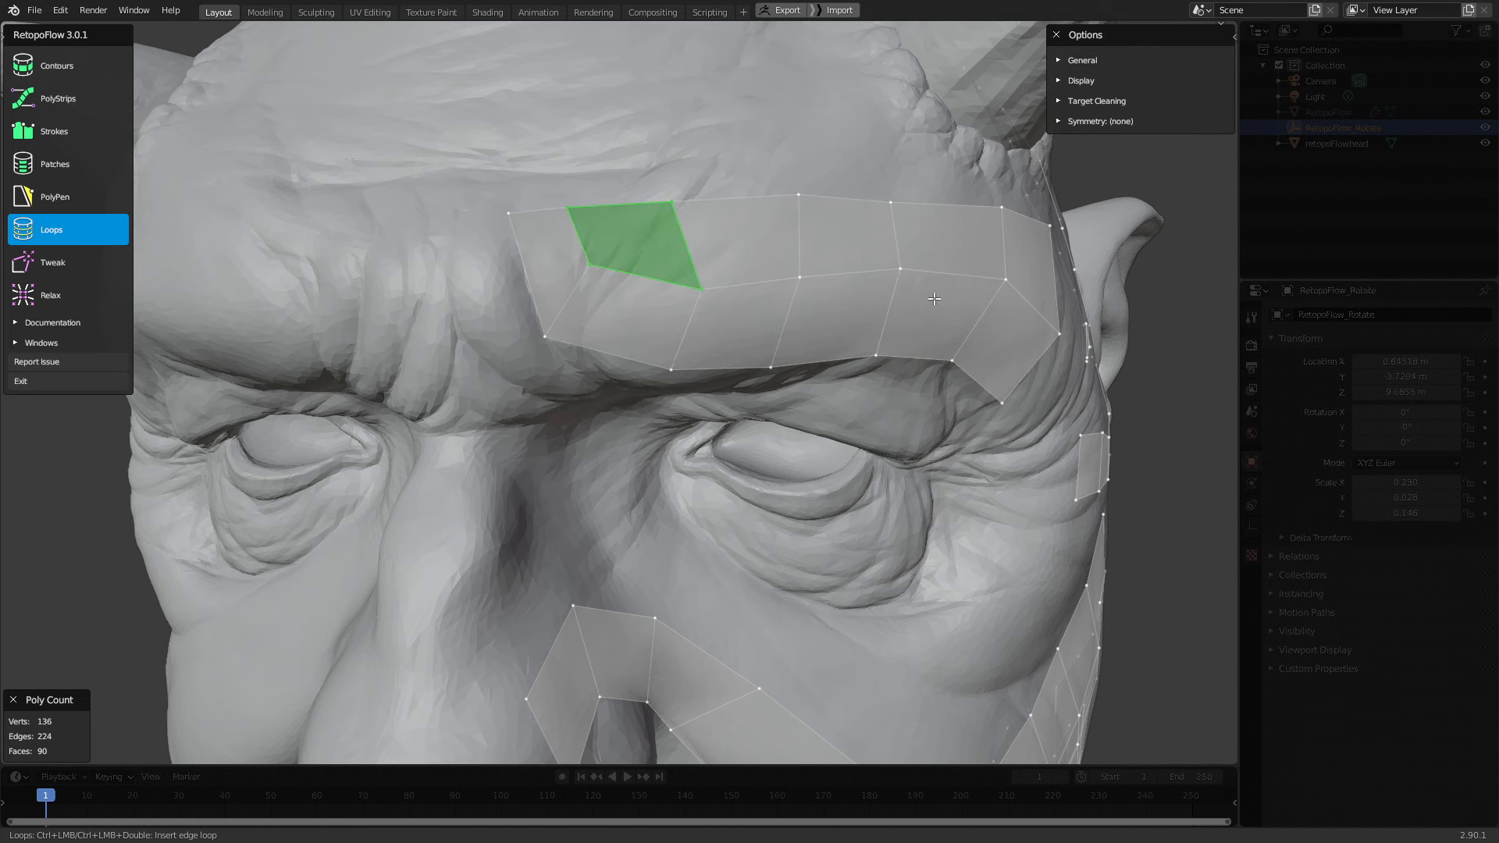
pyautogui.keyDown('ctrl'); pyautogui.click(883, 313); pyautogui.keyUp('ctrl')
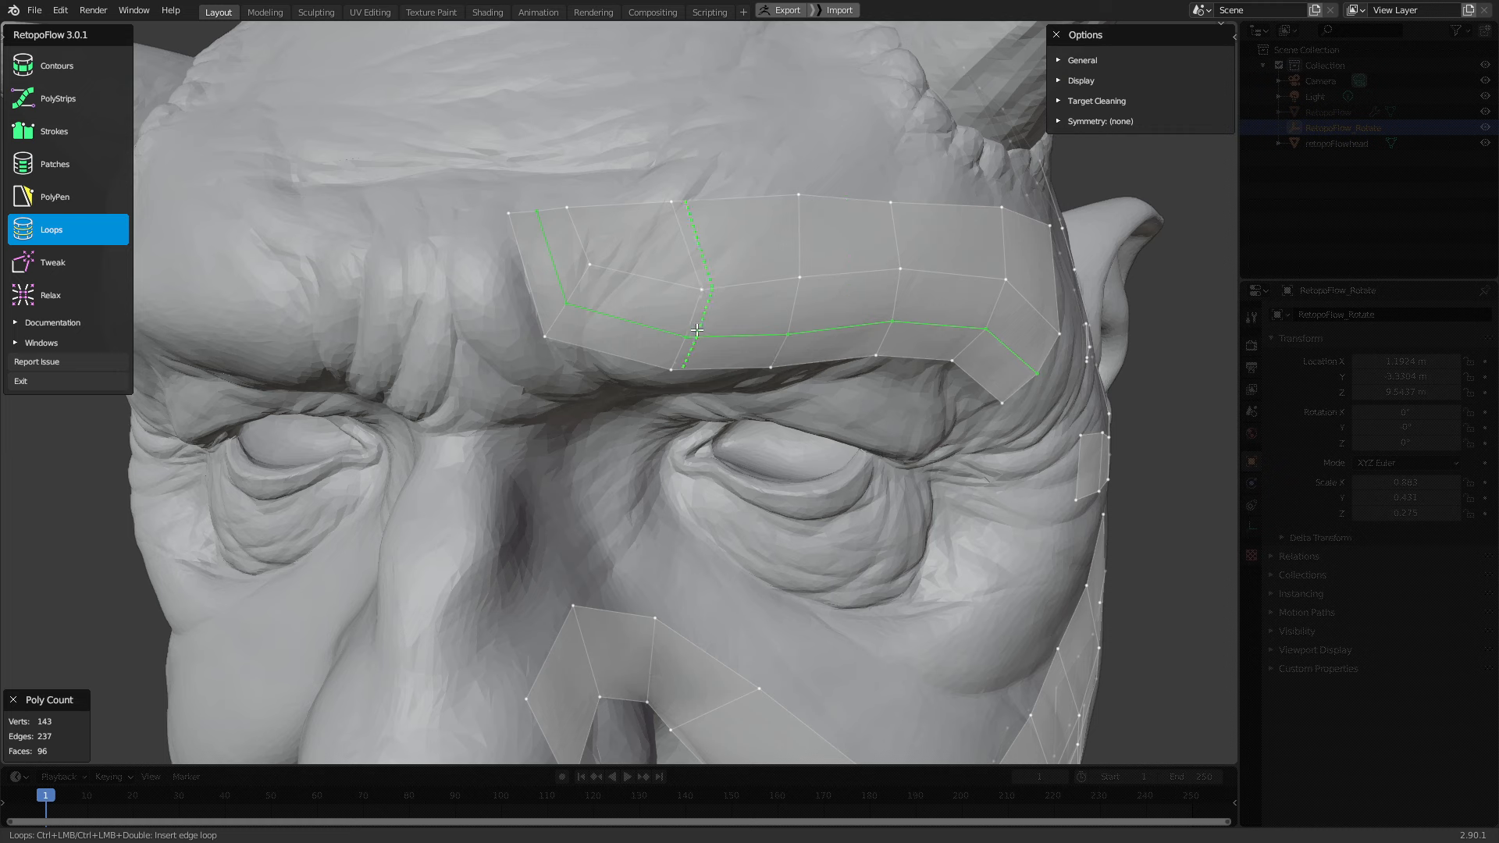
# Slide the new edge loop up toward the middle of the brow patch and dissolve its edges
pyautogui.moveTo(624, 323); pyautogui.dragTo(665, 315)
pyautogui.press('x')
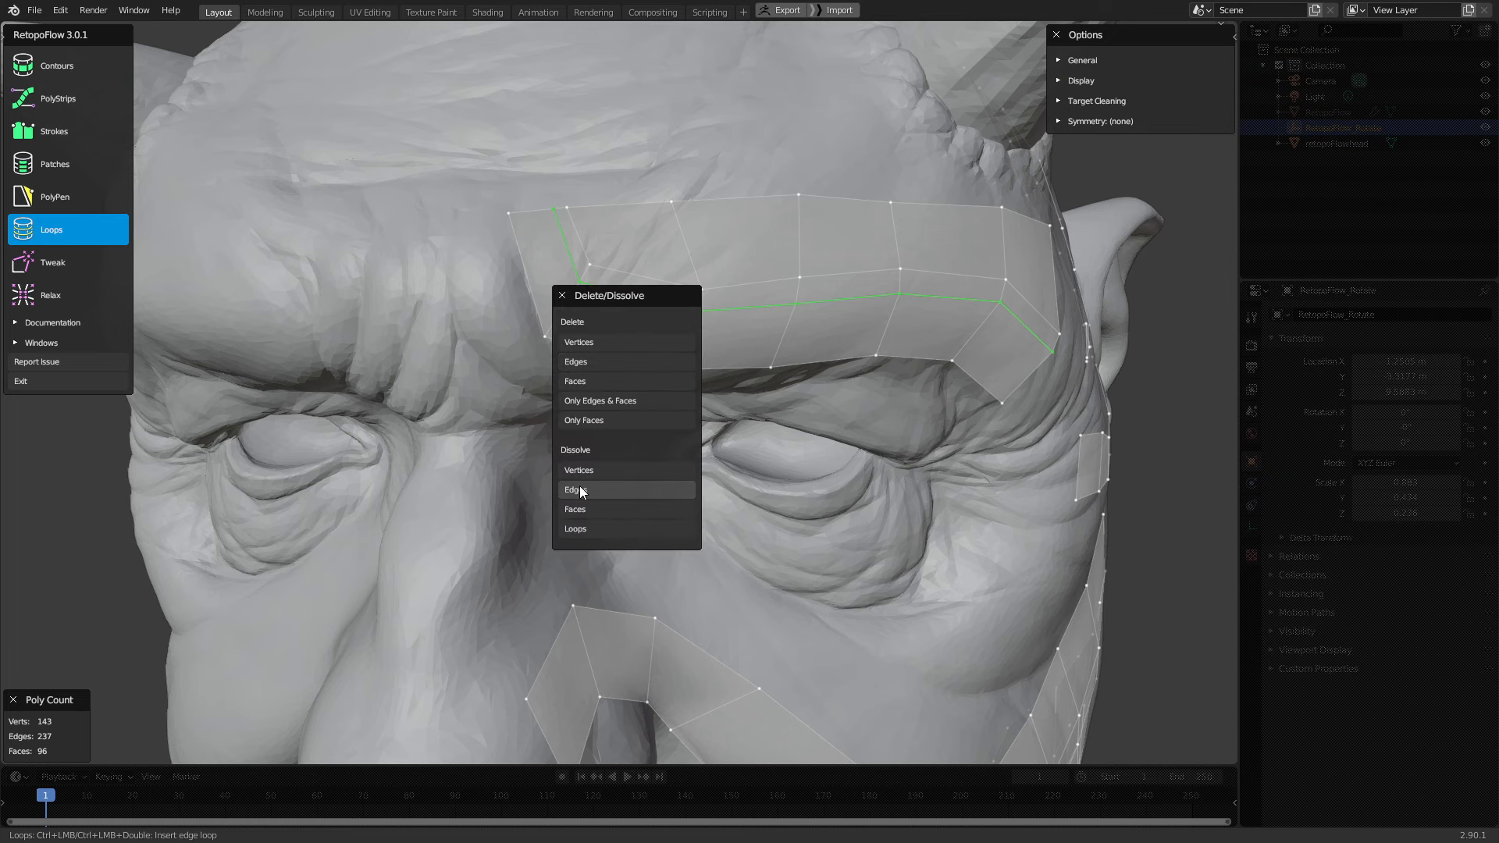
pyautogui.click(579, 490)
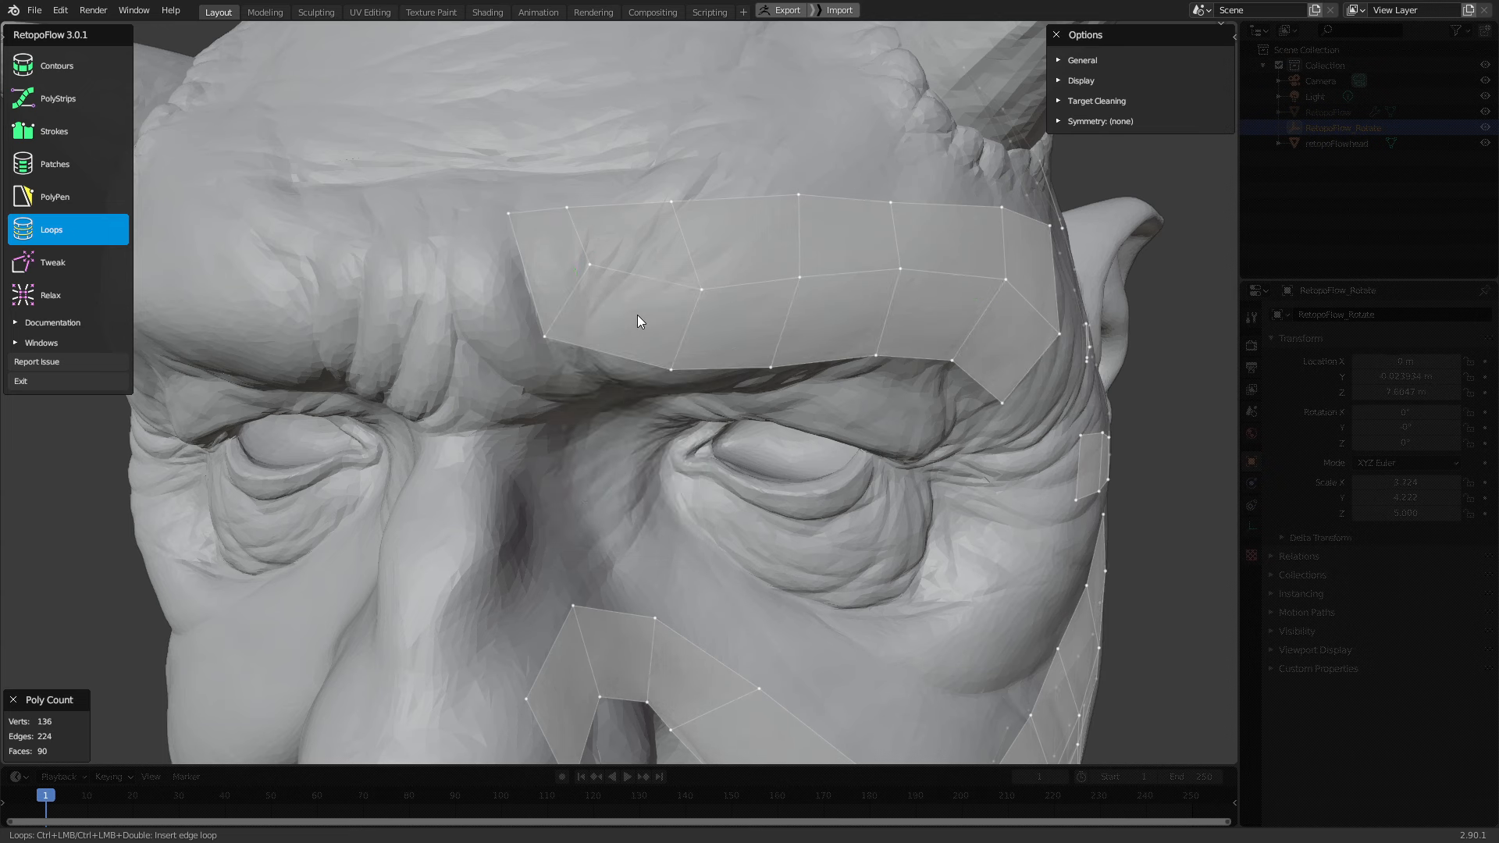
# Use the Tweak brush to shift the upper, middle and lower vertices near the brow patch's inner end outward, evening the quad spacing
pyautogui.click(102, 264)
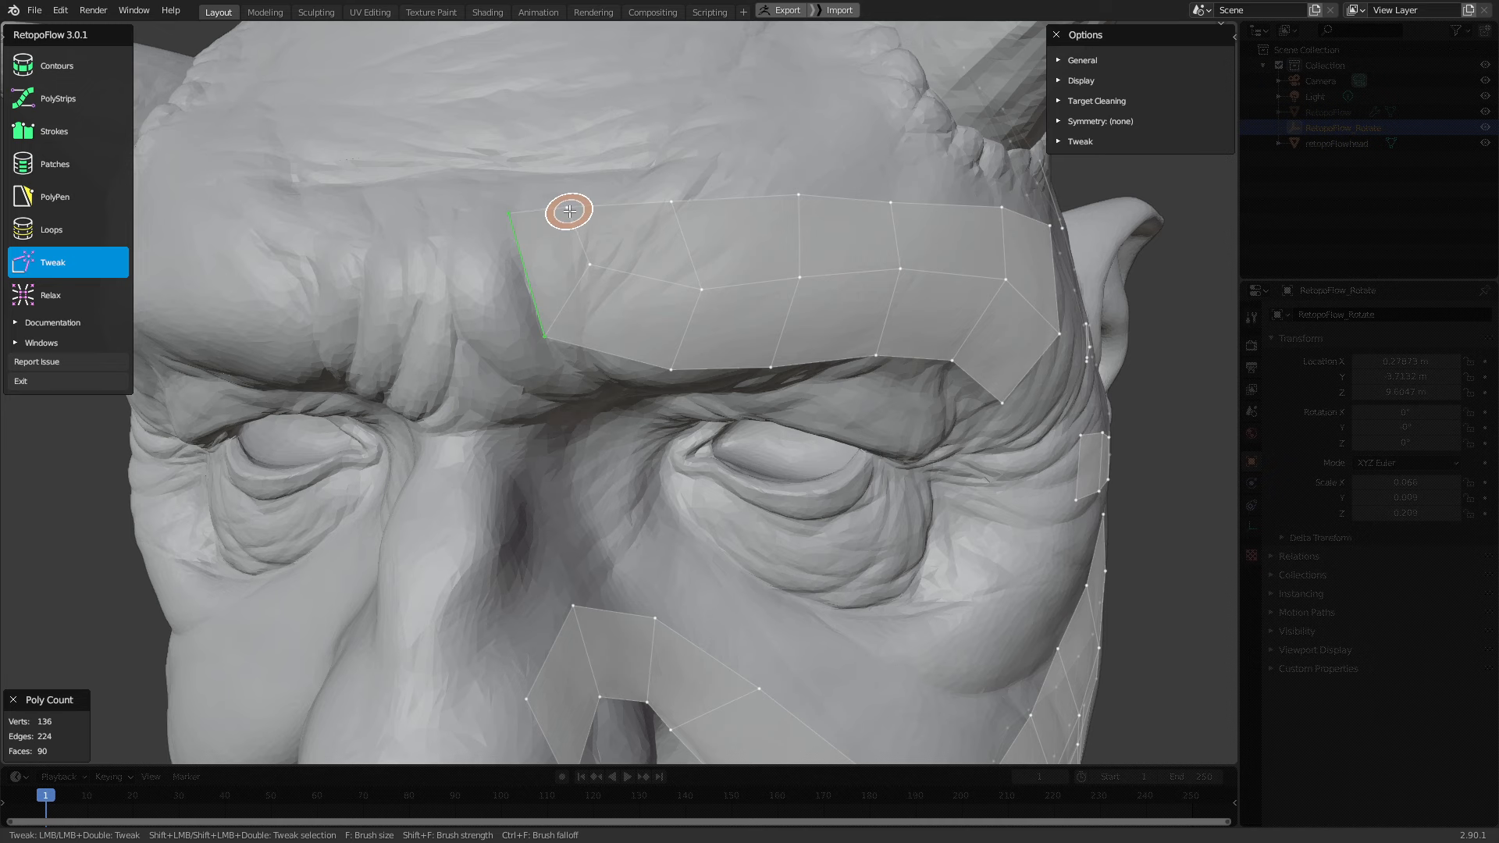
pyautogui.moveTo(569, 211)
pyautogui.mouseDown()
pyautogui.moveTo(629, 201)
pyautogui.moveTo(612, 297)
pyautogui.mouseUp()
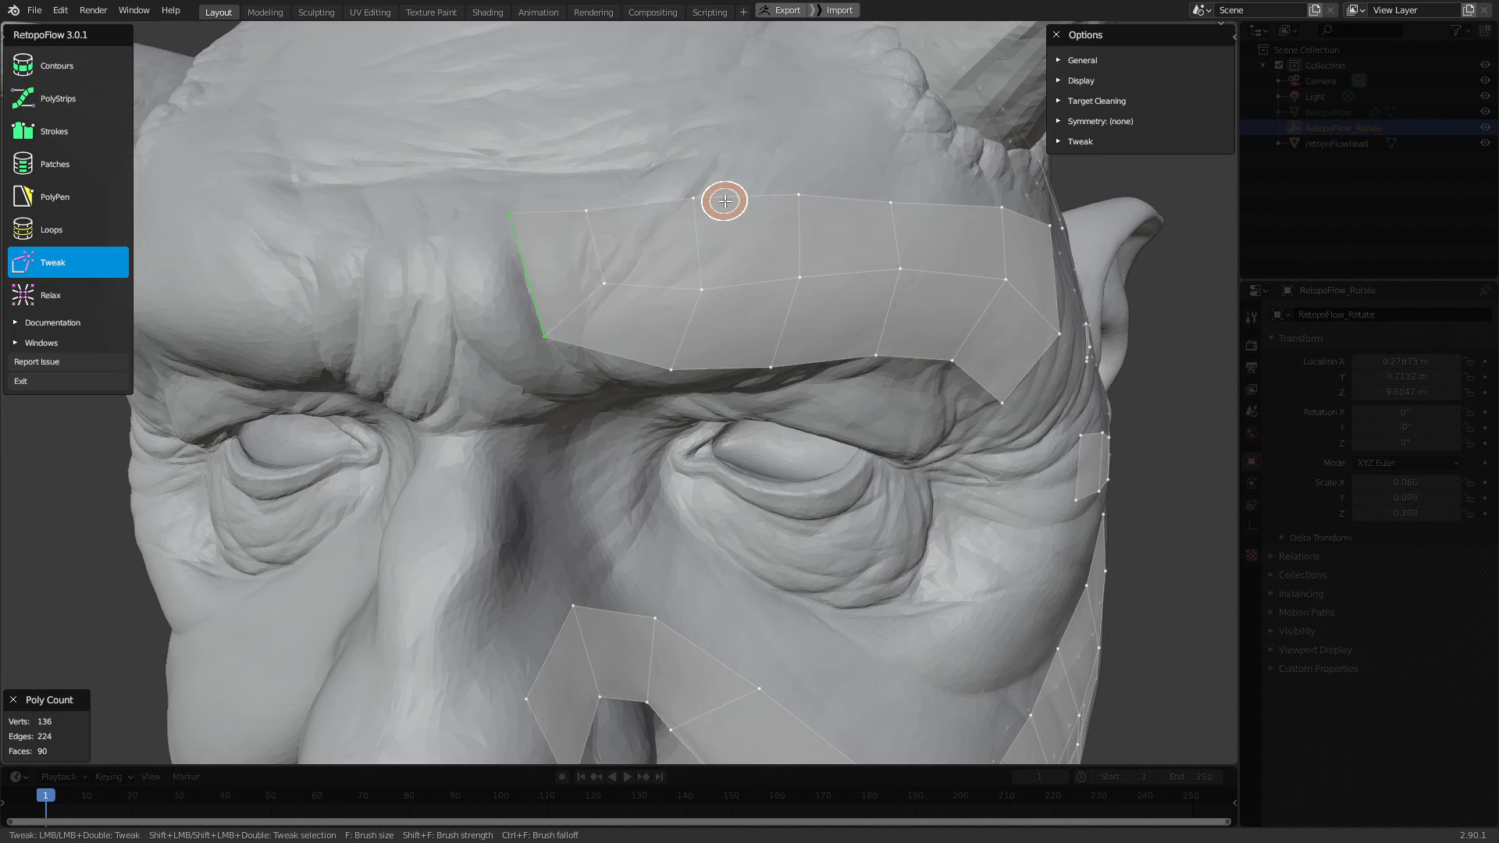
pyautogui.moveTo(716, 201); pyautogui.dragTo(682, 277, button='middle')
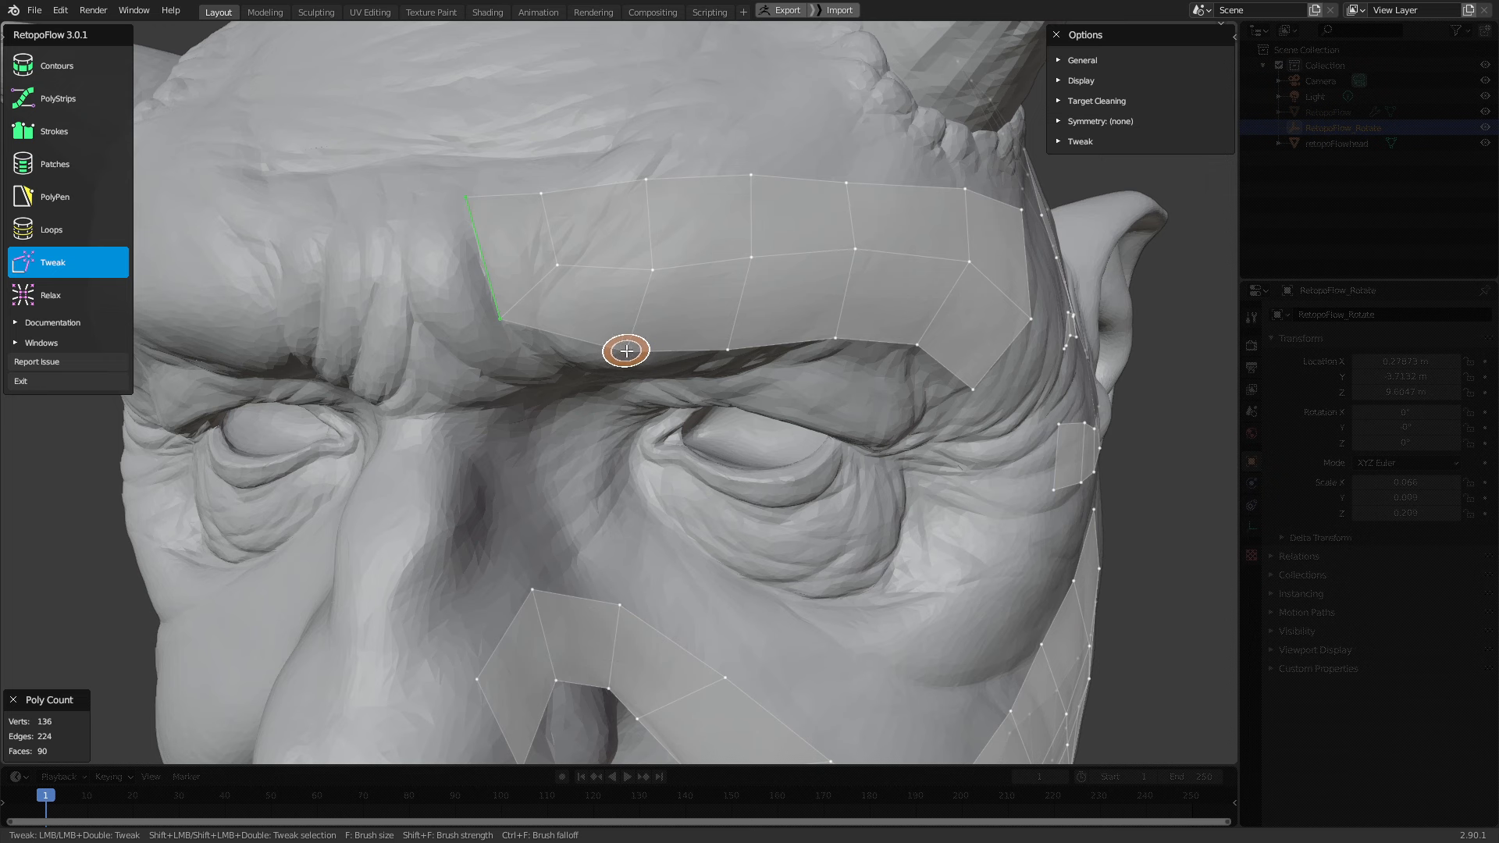
pyautogui.moveTo(625, 346); pyautogui.dragTo(664, 356)
pyautogui.moveTo(719, 350); pyautogui.dragTo(690, 337, button='middle')
pyautogui.moveTo(596, 350); pyautogui.dragTo(622, 346)
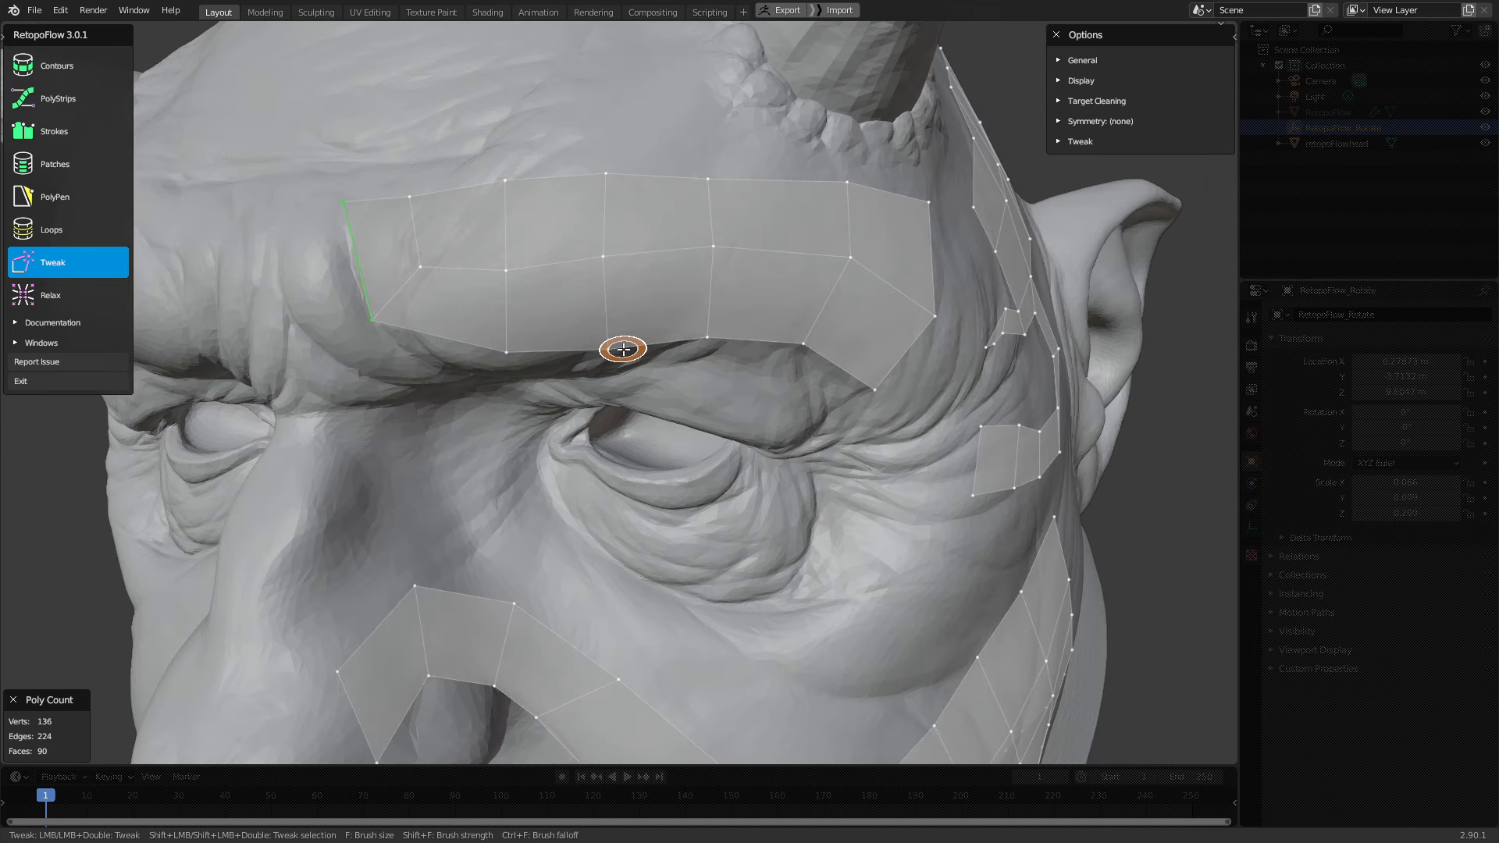
# Tweak the upper and middle vertices at the brow patch's outer end toward the temple, and raise an upper-border vertex
pyautogui.moveTo(796, 351); pyautogui.dragTo(636, 288, button='middle')
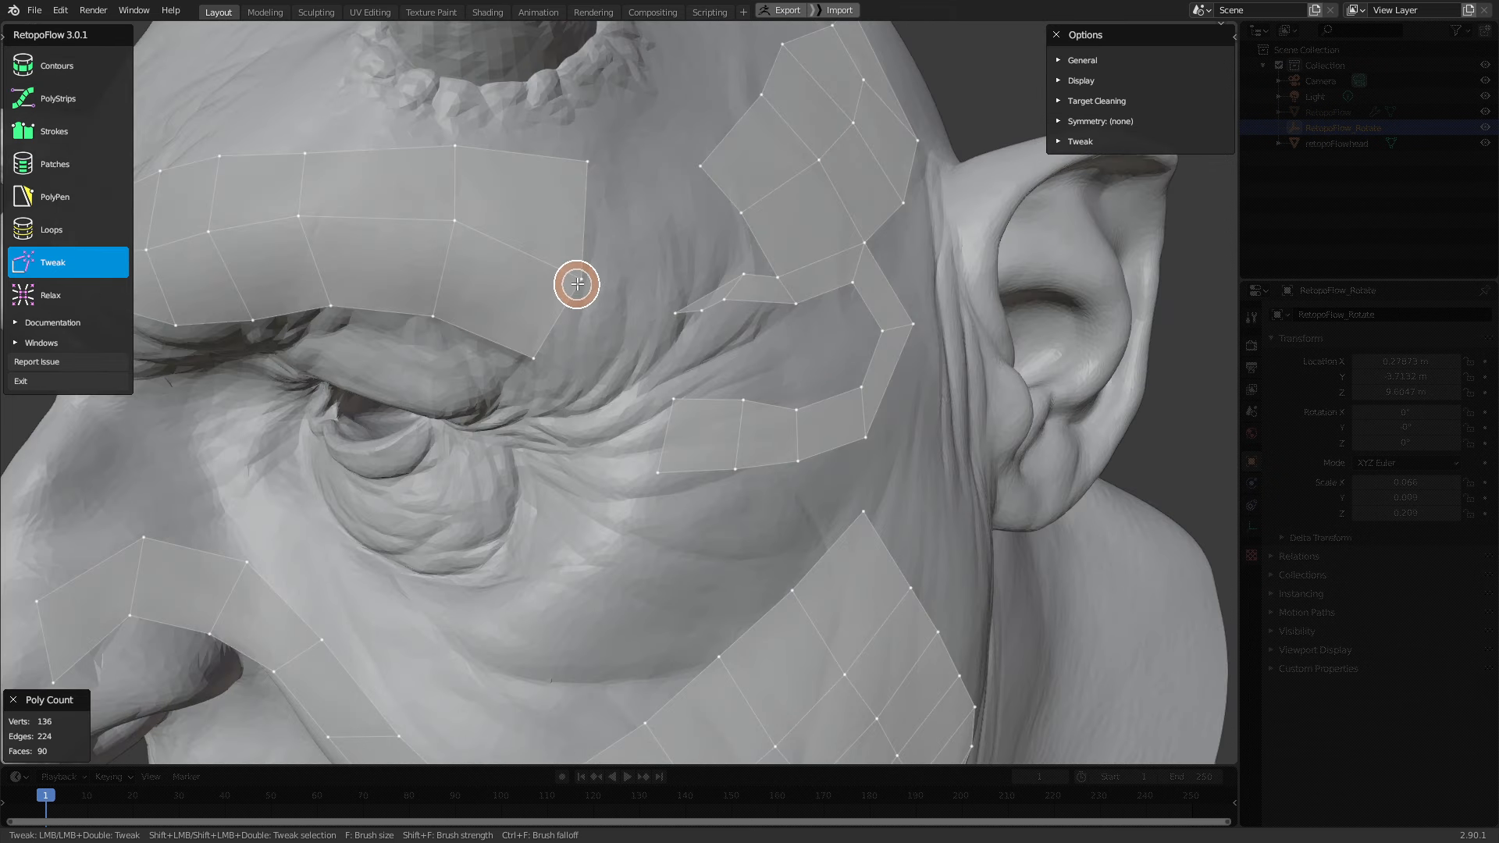
pyautogui.moveTo(584, 163); pyautogui.dragTo(619, 190)
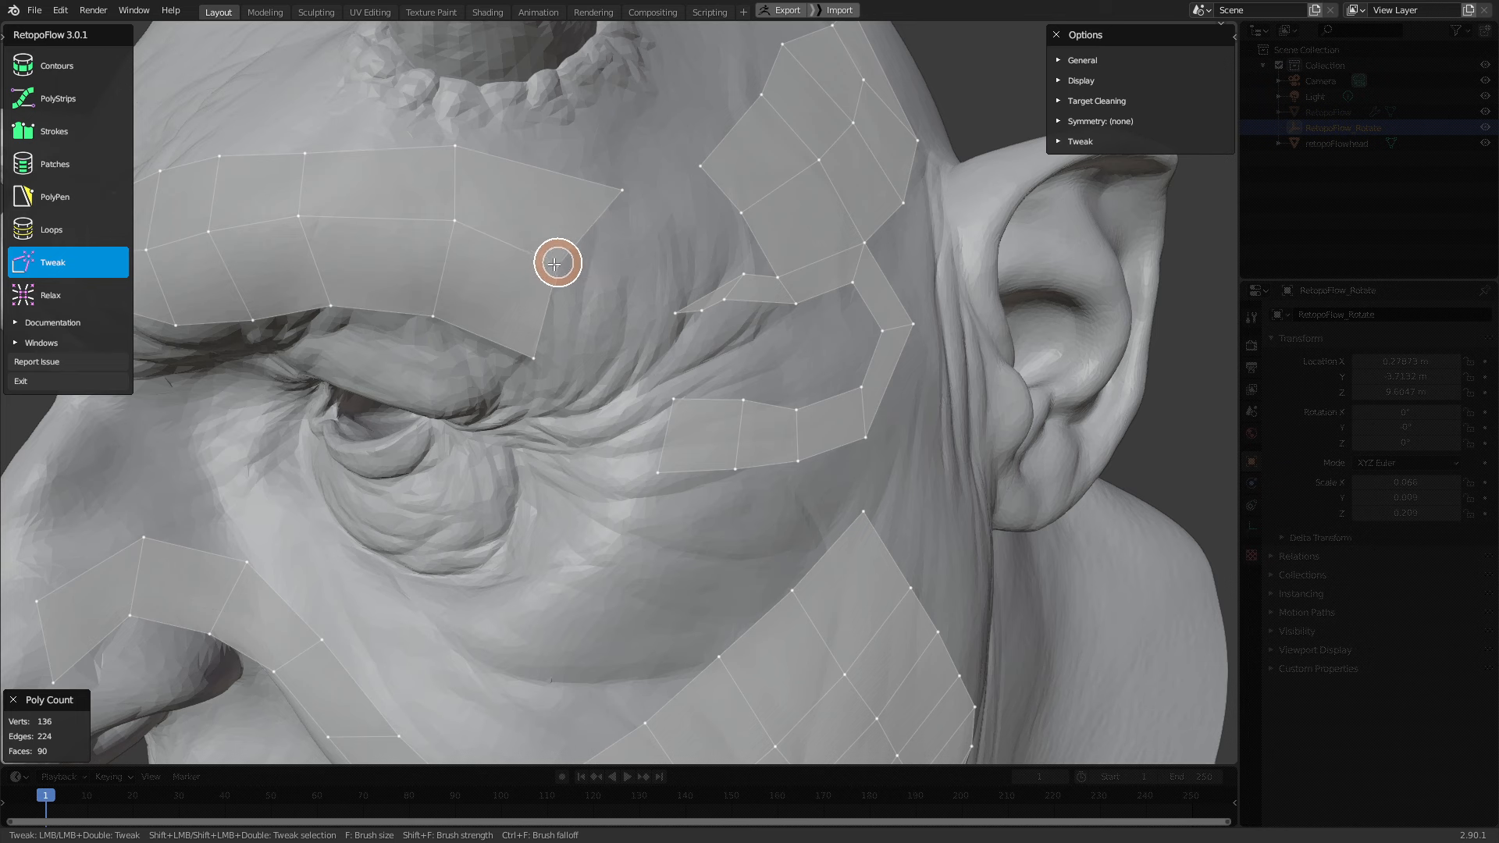
pyautogui.moveTo(556, 260); pyautogui.dragTo(586, 282)
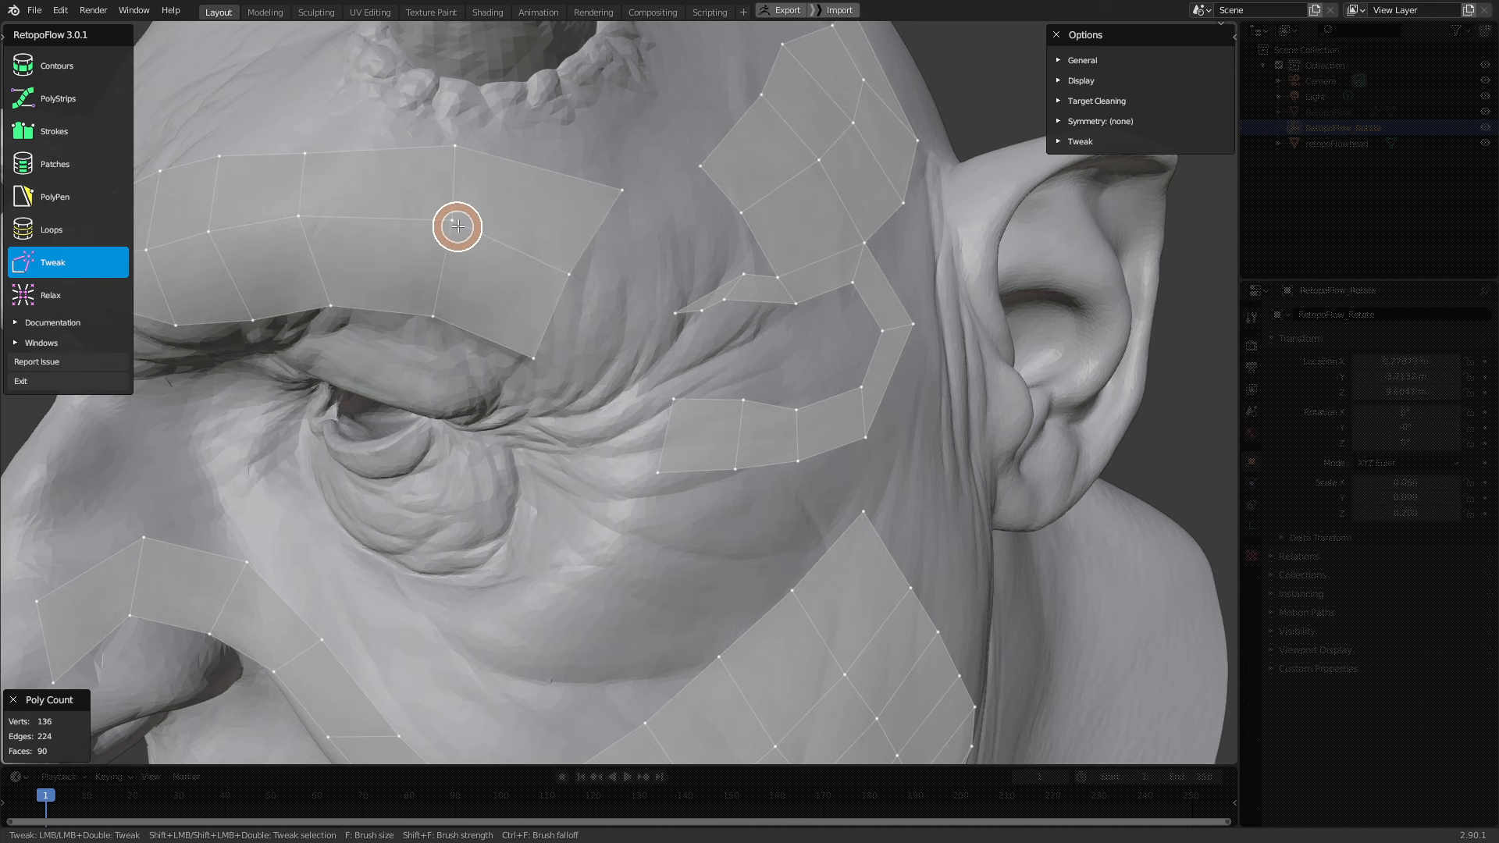
pyautogui.moveTo(422, 221); pyautogui.dragTo(485, 227, button='middle')
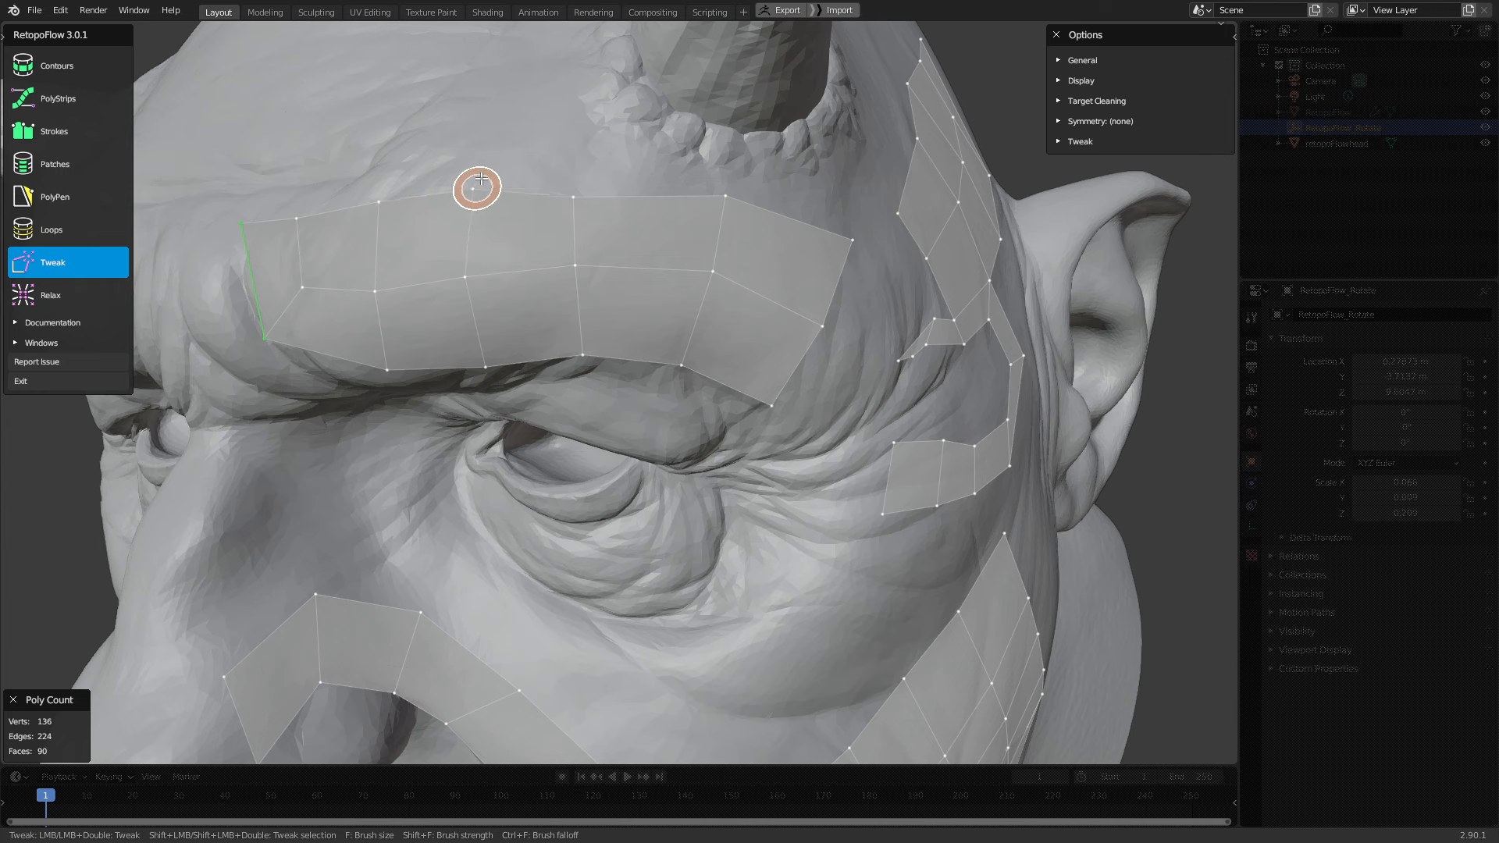
pyautogui.moveTo(471, 184); pyautogui.dragTo(478, 167)
pyautogui.scroll(-2, 548, 248)
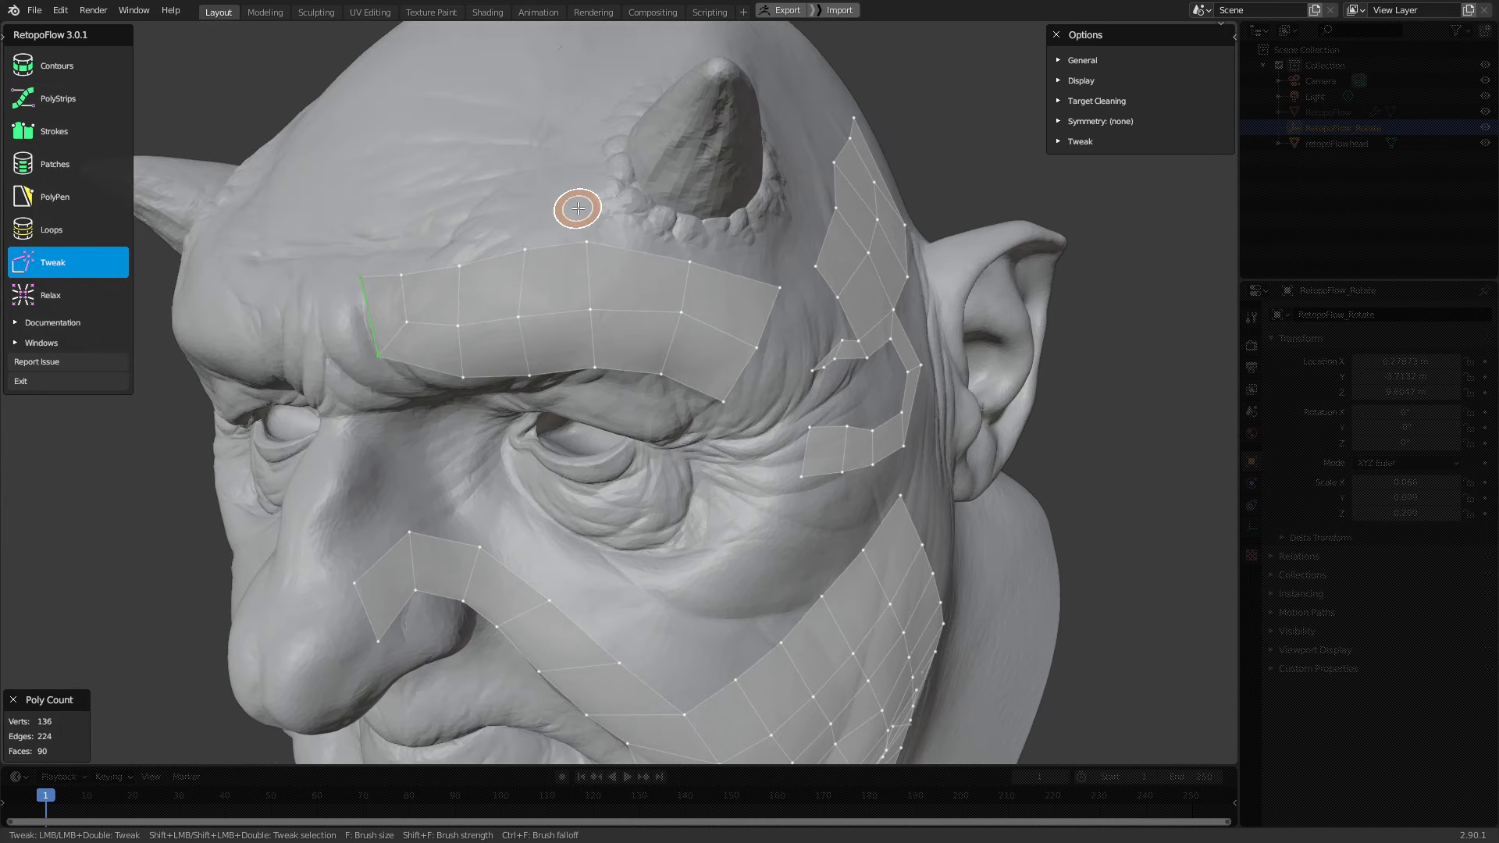
# Enlarge the Tweak brush to span both rows of the brow patch and nudge the middle vertices together
pyautogui.press('f')
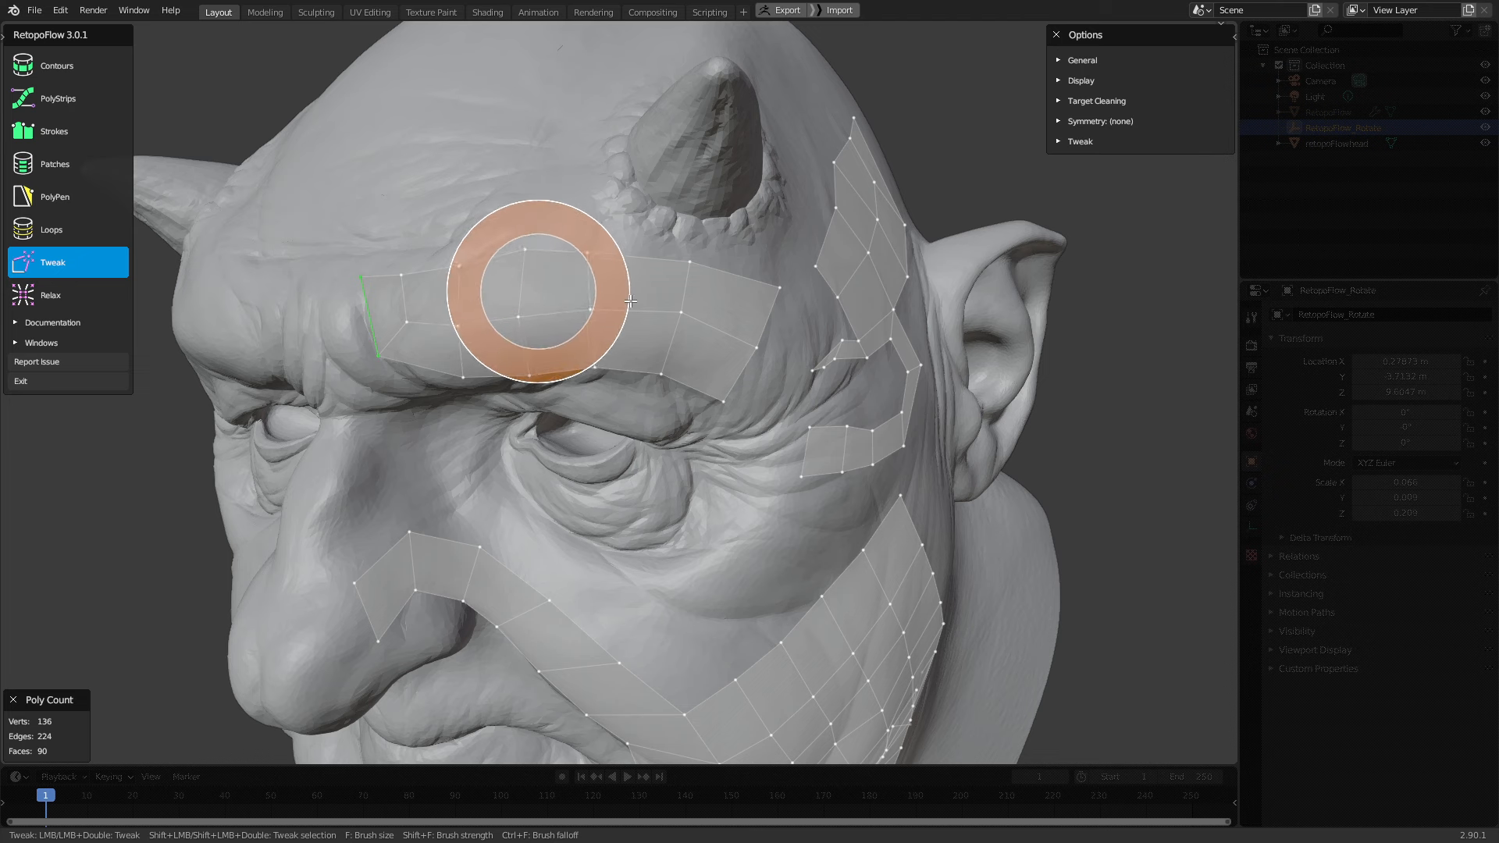
pyautogui.click(655, 303)
pyautogui.moveTo(563, 293)
pyautogui.mouseDown()
pyautogui.moveTo(560, 238)
pyautogui.moveTo(552, 333)
pyautogui.moveTo(566, 290)
pyautogui.mouseUp()
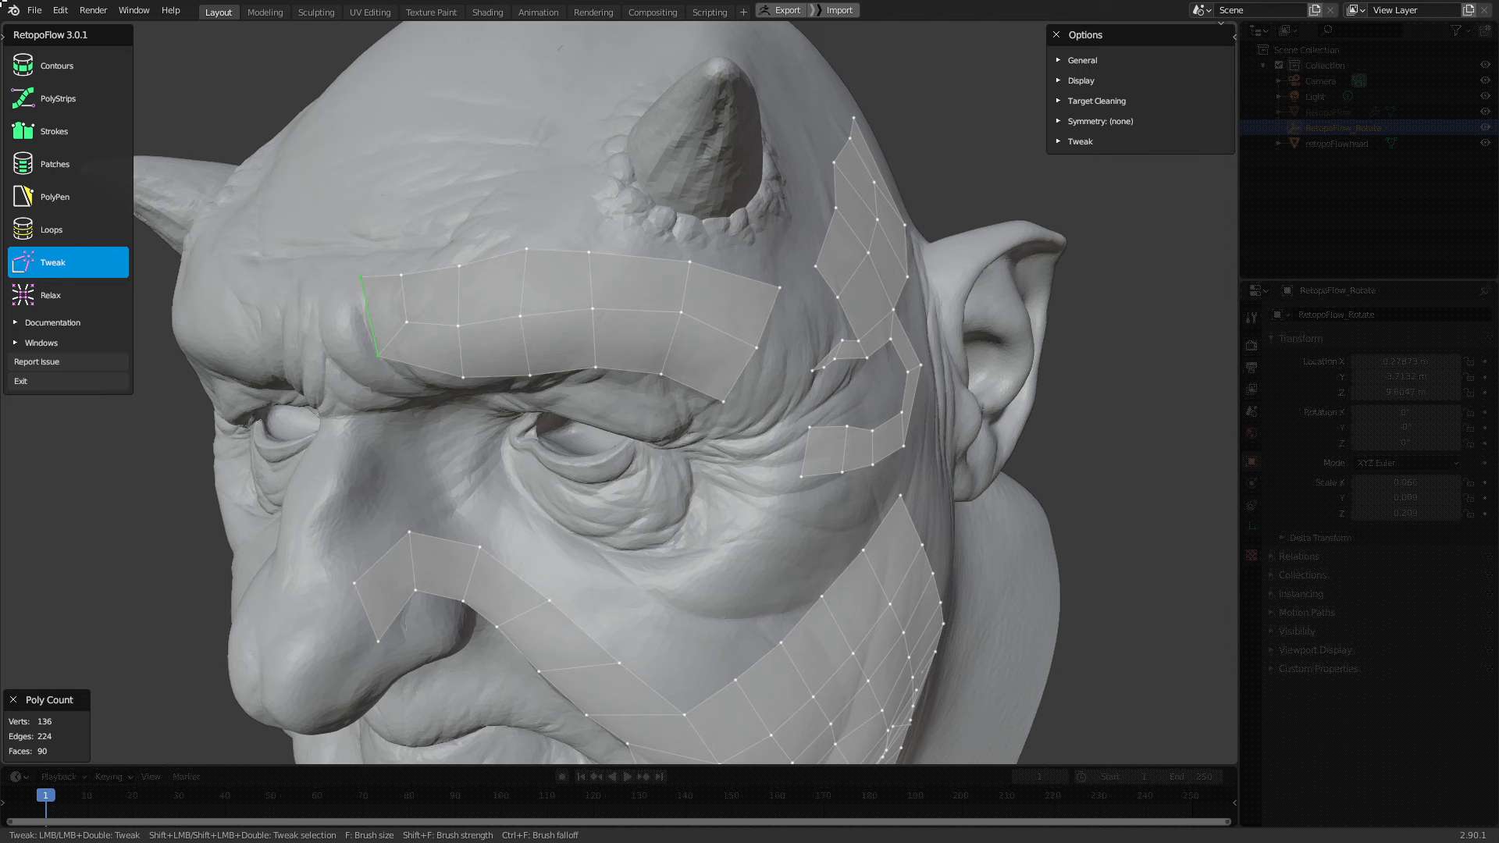
pyautogui.moveTo(726, 344); pyautogui.dragTo(724, 355, button='middle')
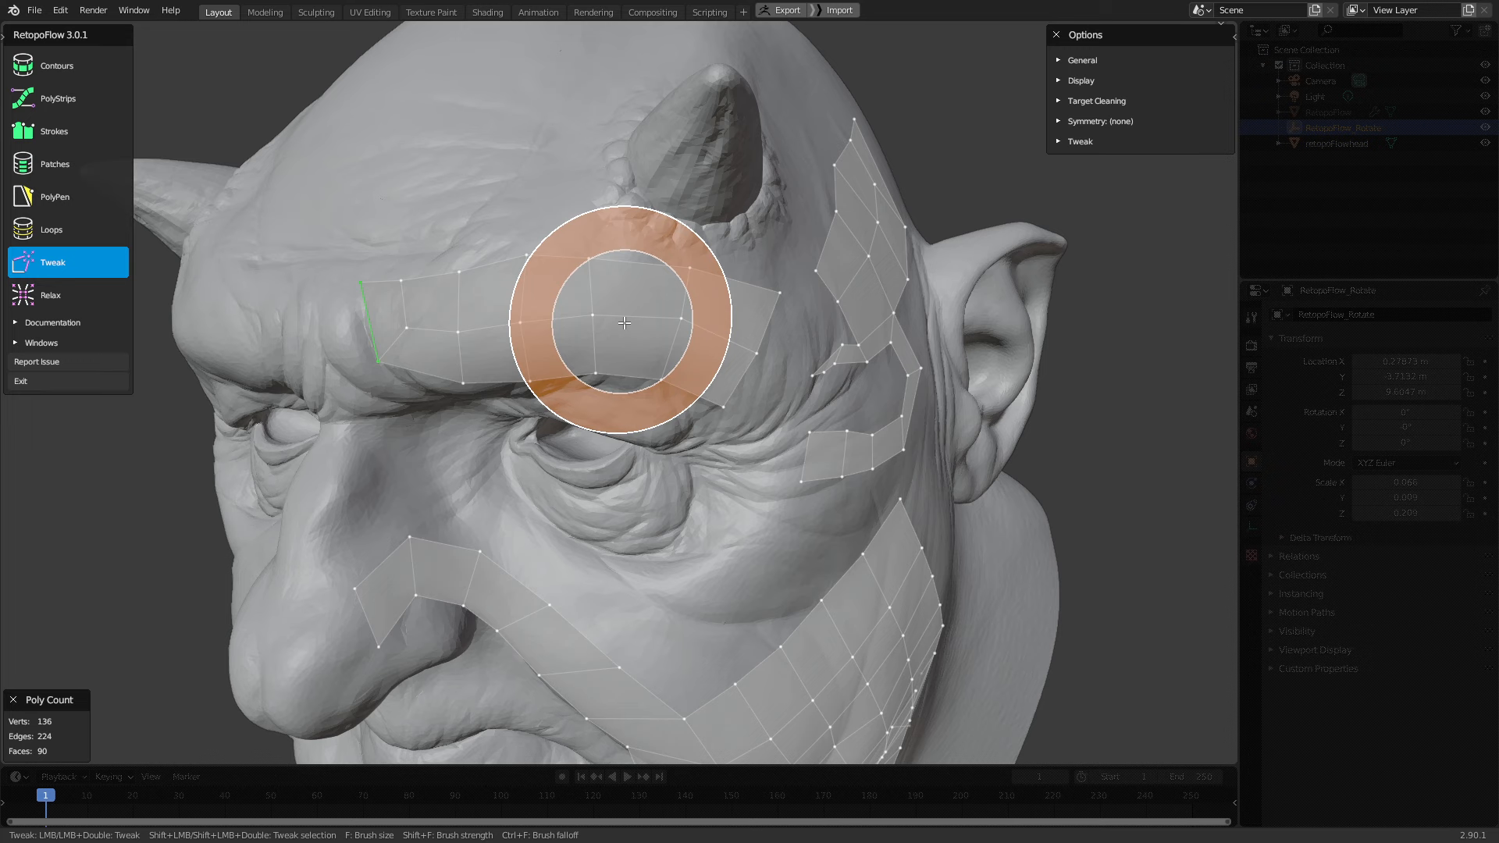
# Widen the Tweak brush's falloff ring almost to its centre and pull the middle of the brow patch slightly down
pyautogui.hotkey('ctrl', 'f')
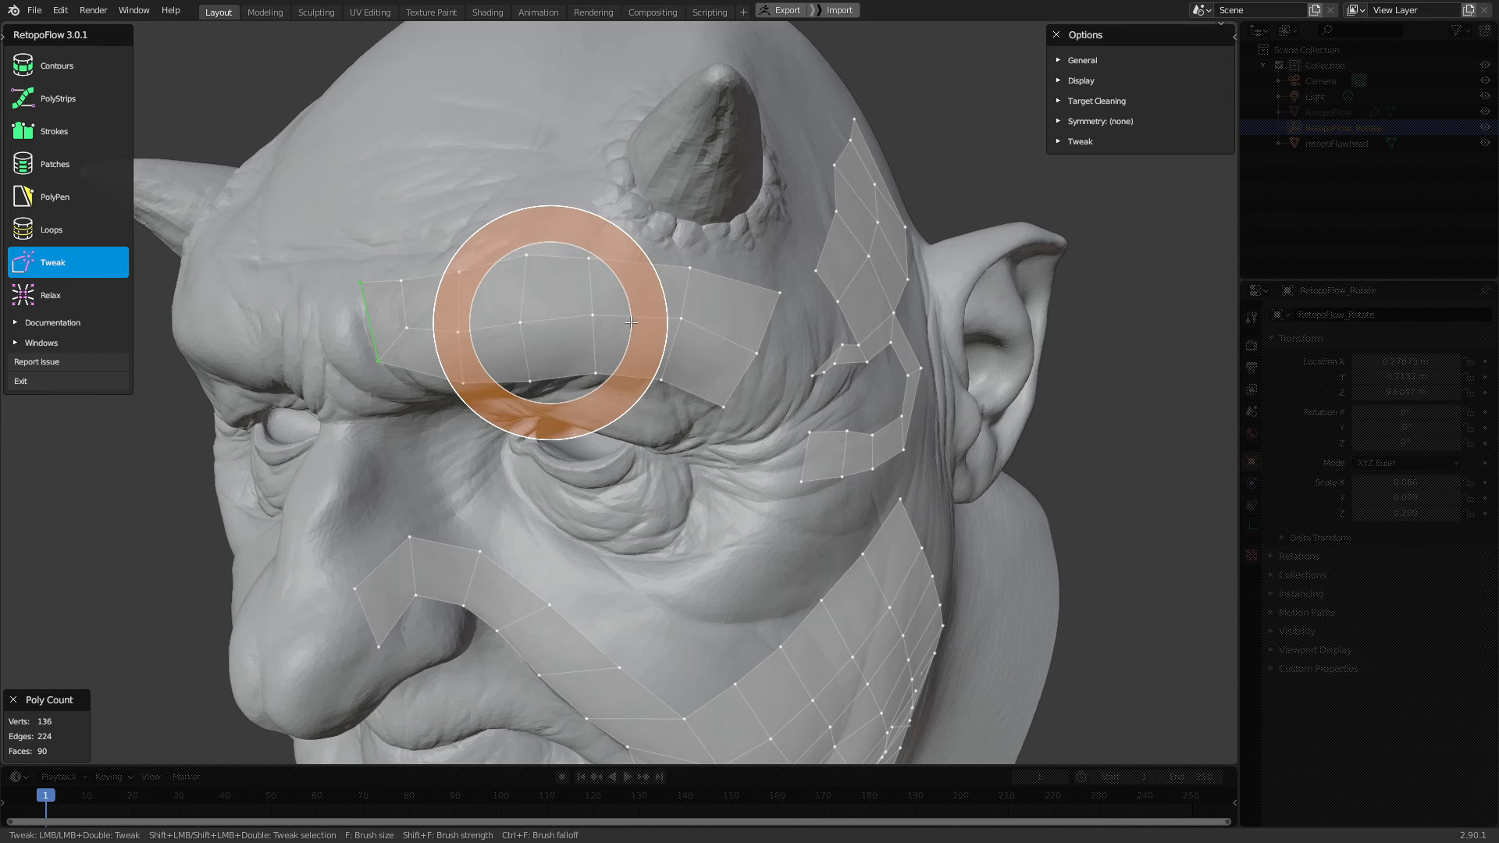
pyautogui.click(561, 319)
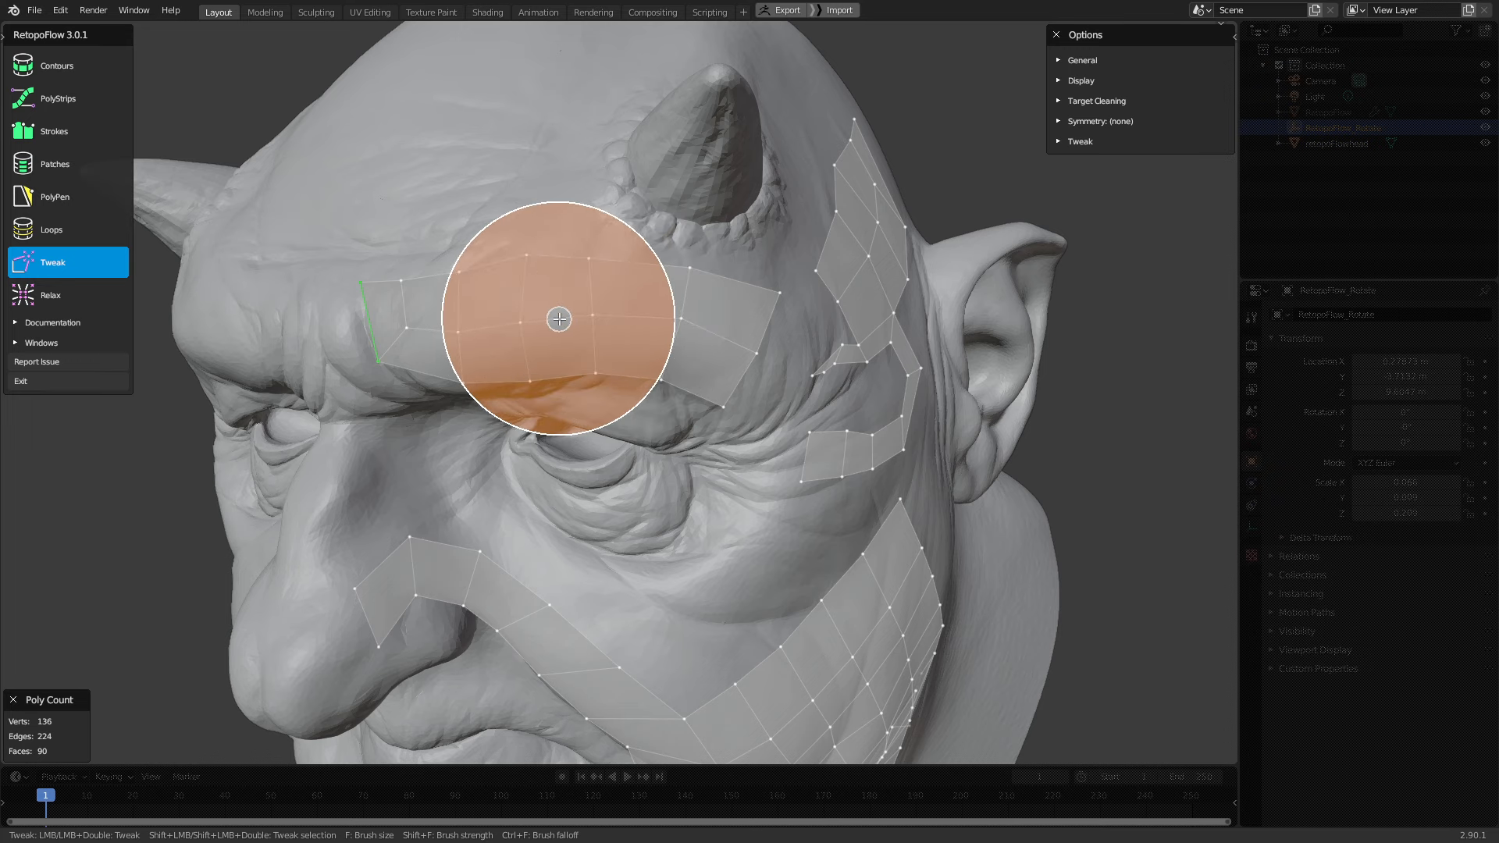
pyautogui.moveTo(559, 318)
pyautogui.mouseDown()
pyautogui.moveTo(586, 348)
pyautogui.moveTo(560, 343)
pyautogui.mouseUp()
# Narrow the Tweak brush's falloff to a thin rim and shift the middle brow vertices outward as a group
pyautogui.hotkey('ctrl', 'f')
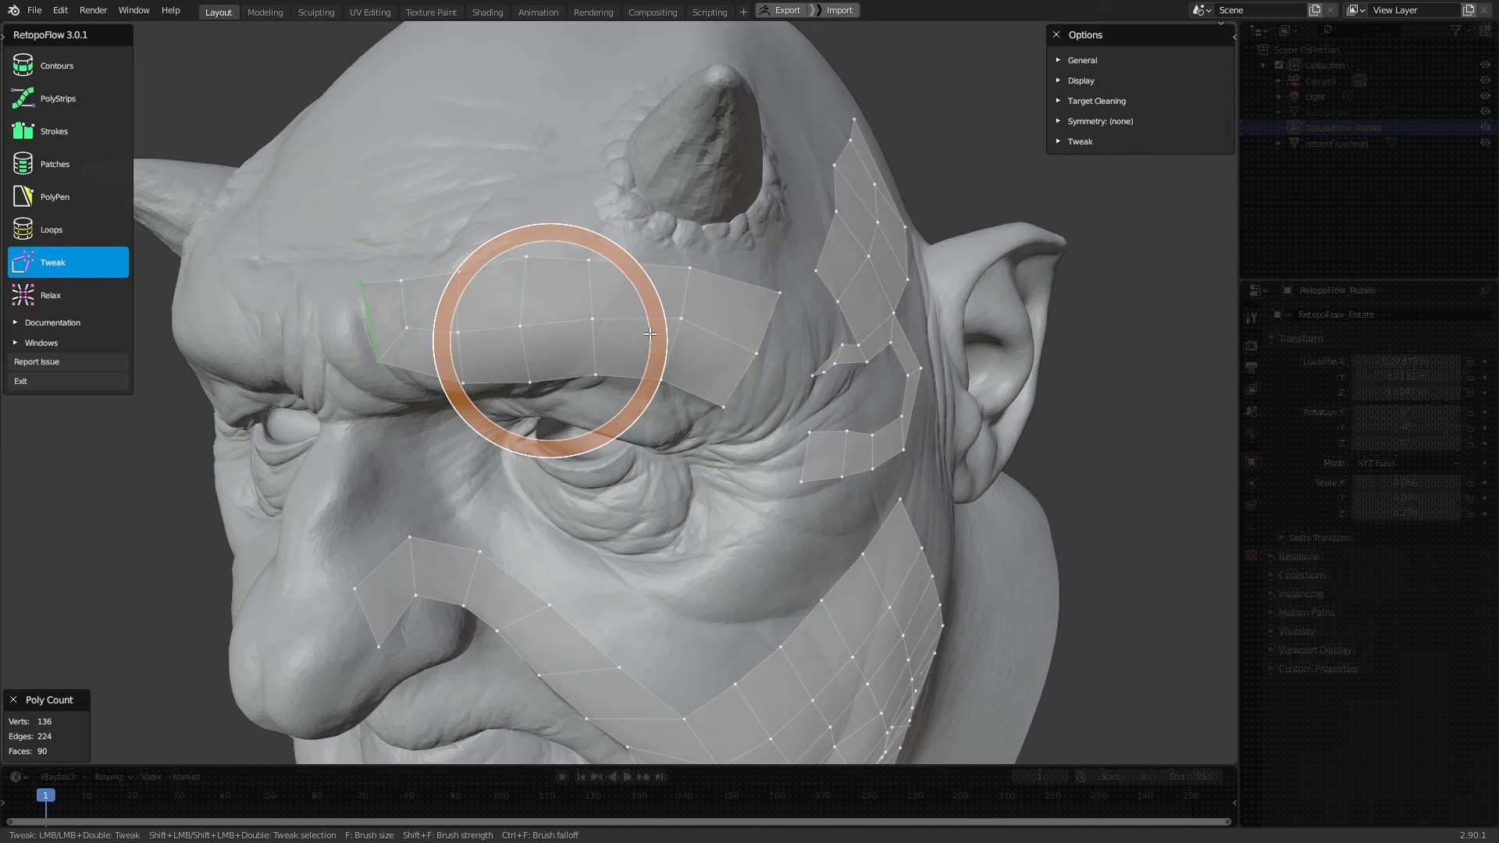
pyautogui.click(642, 332)
pyautogui.moveTo(551, 315)
pyautogui.mouseDown()
pyautogui.moveTo(599, 291)
pyautogui.moveTo(535, 328)
pyautogui.moveTo(567, 313)
pyautogui.mouseUp()
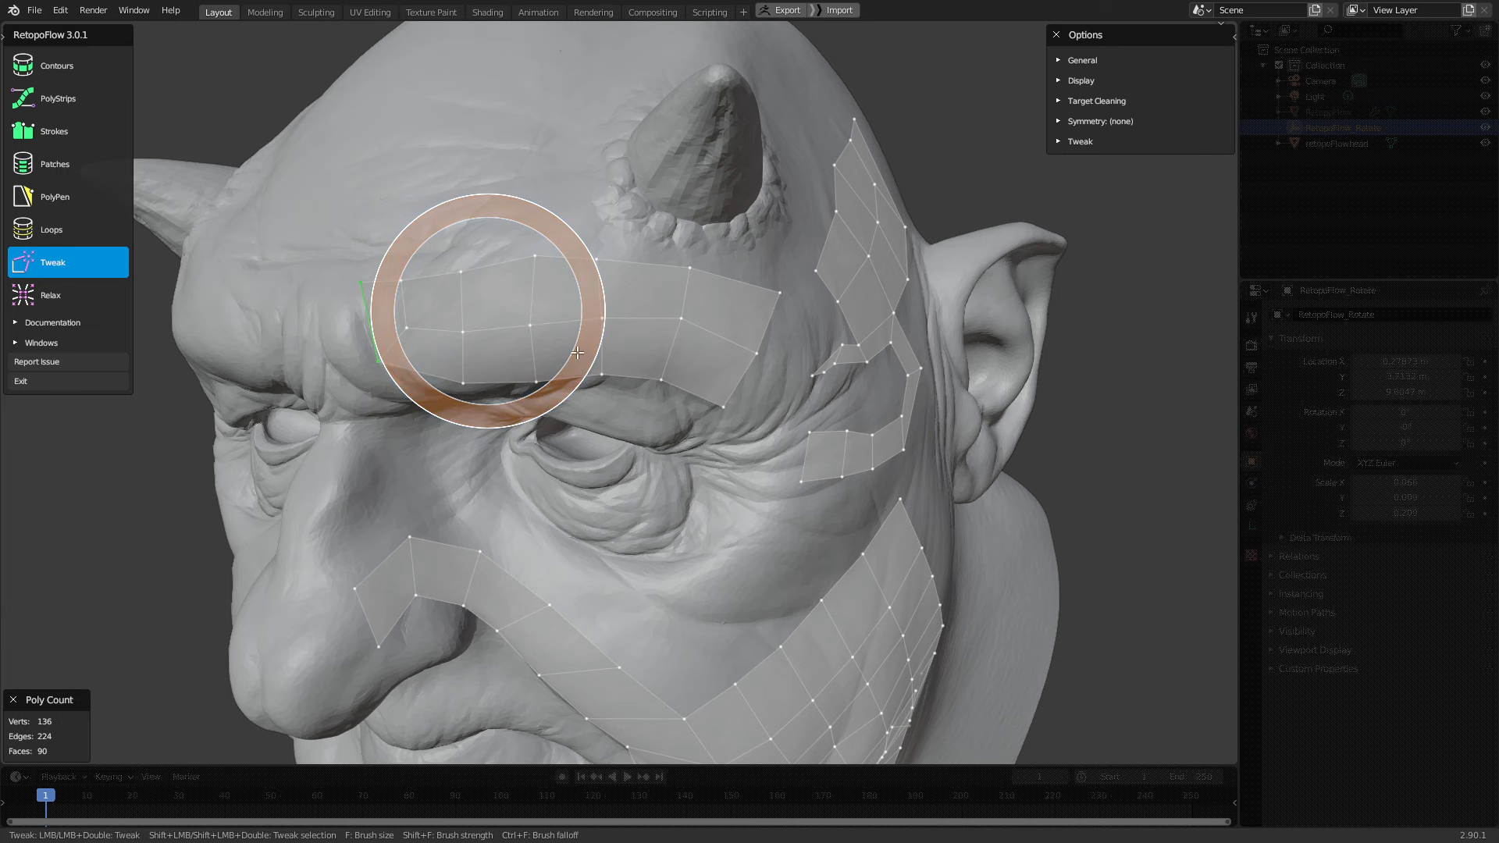
pyautogui.moveTo(577, 352); pyautogui.dragTo(547, 315)
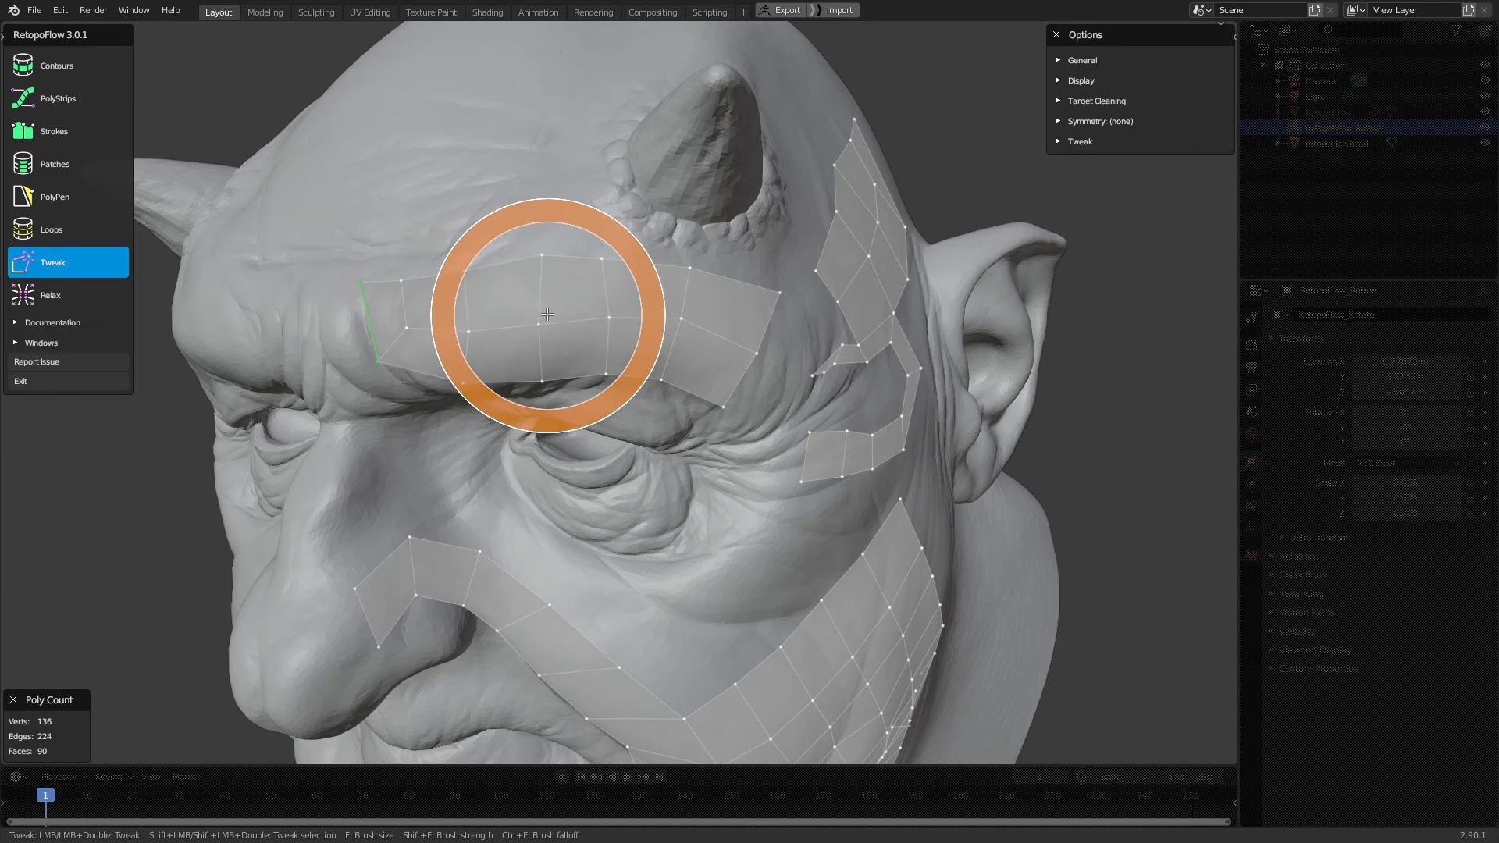
# Readjust the Tweak brush's falloff to a medium-width ring and make a small adjustment to the middle of the brow patch
pyautogui.hotkey('ctrl', 'f')
pyautogui.click(530, 312)
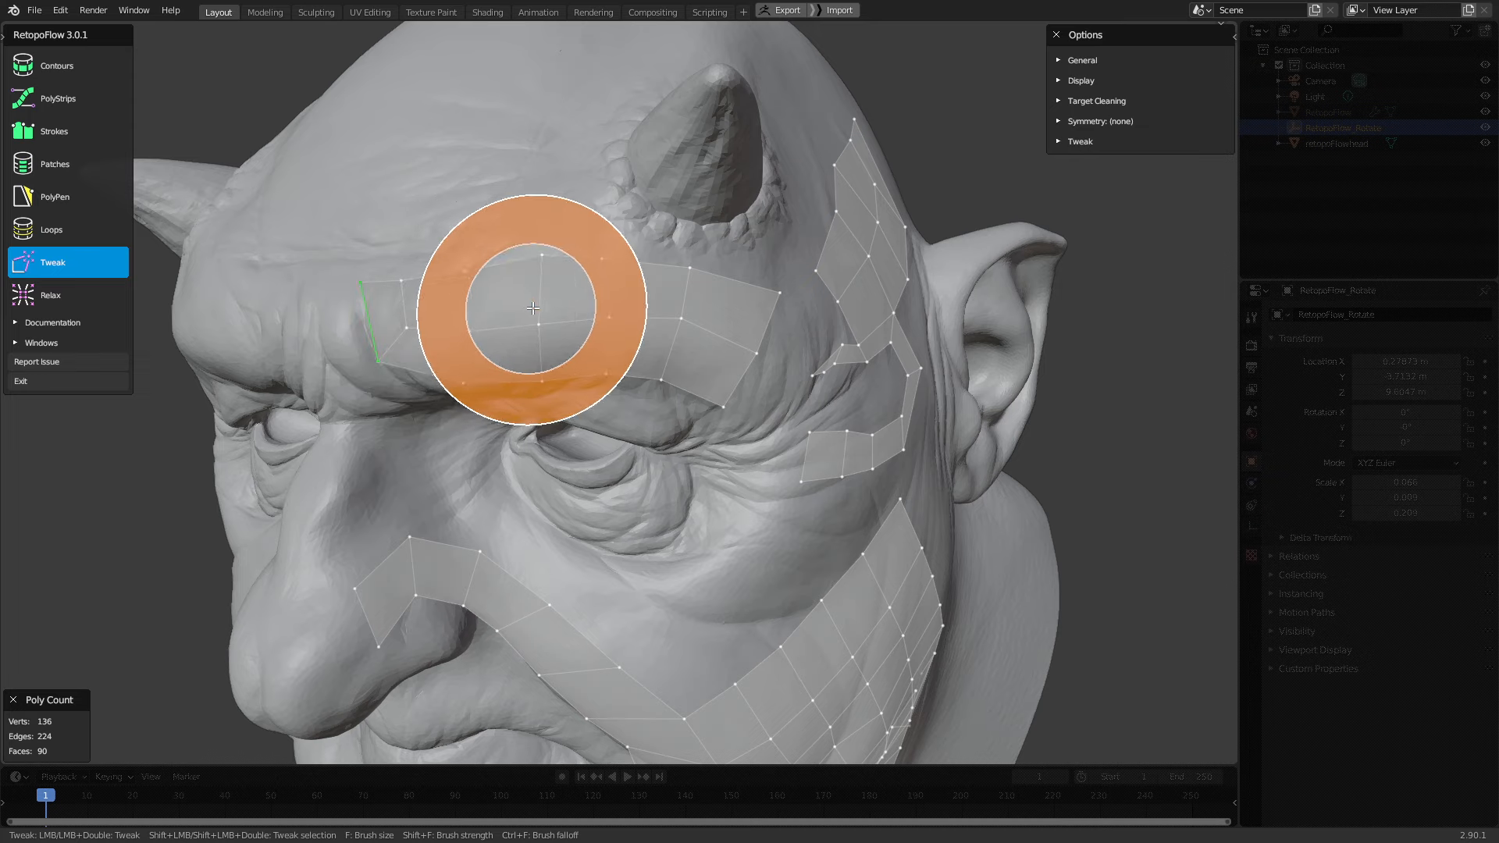
pyautogui.hotkey('ctrl', 'f')
pyautogui.click(580, 310)
pyautogui.moveTo(580, 313)
pyautogui.mouseDown()
pyautogui.moveTo(583, 328)
pyautogui.moveTo(581, 309)
pyautogui.mouseUp()
pyautogui.moveTo(704, 349); pyautogui.dragTo(629, 322, button='middle')
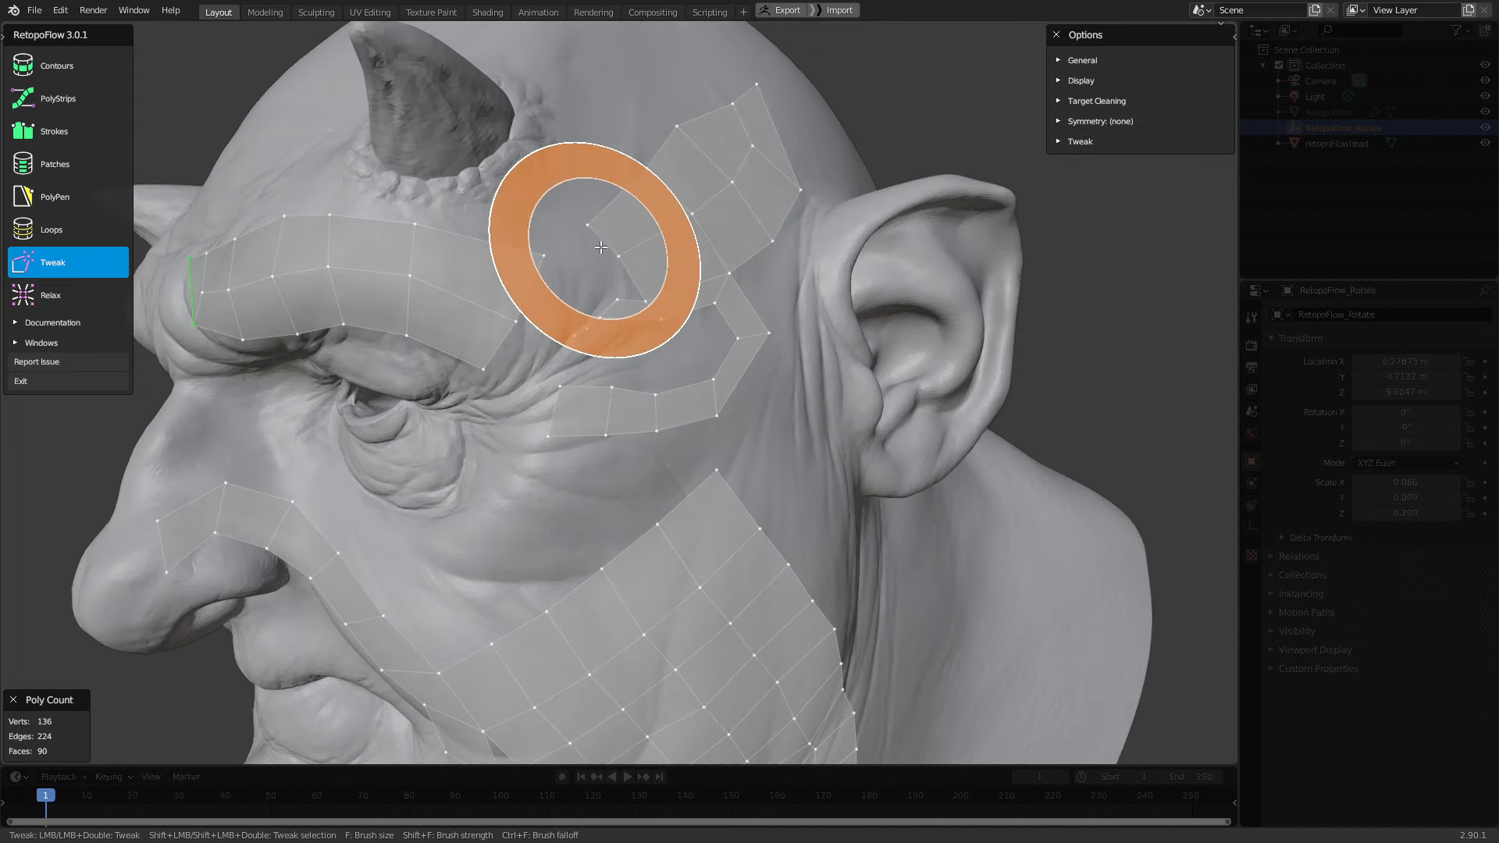
pyautogui.moveTo(665, 154)
pyautogui.mouseDown(button='middle')
pyautogui.moveTo(622, 174)
pyautogui.moveTo(621, 258)
pyautogui.mouseUp(button='middle')
# Use the Relax brush to smooth the quad spacing across the brow, temple and cheek patches
pyautogui.click(81, 301)
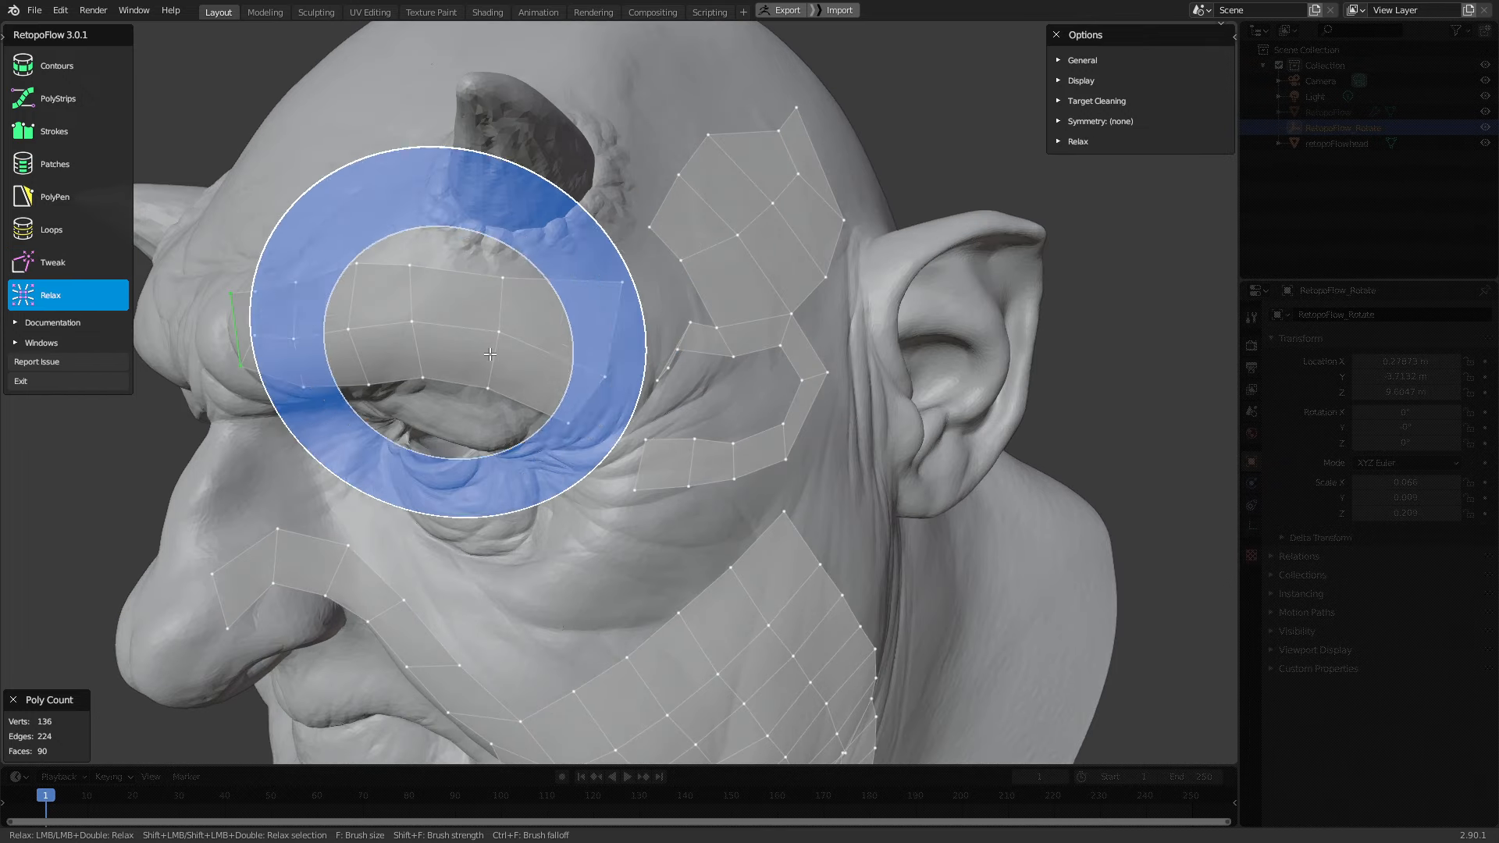
pyautogui.moveTo(552, 342); pyautogui.dragTo(575, 284, button='middle')
pyautogui.moveTo(783, 296)
pyautogui.mouseDown()
pyautogui.moveTo(499, 242)
pyautogui.moveTo(568, 291)
pyautogui.moveTo(499, 242)
pyautogui.moveTo(675, 277)
pyautogui.mouseUp()
pyautogui.moveTo(675, 277); pyautogui.dragTo(776, 415, button='middle')
pyautogui.moveTo(776, 415); pyautogui.dragTo(836, 518)
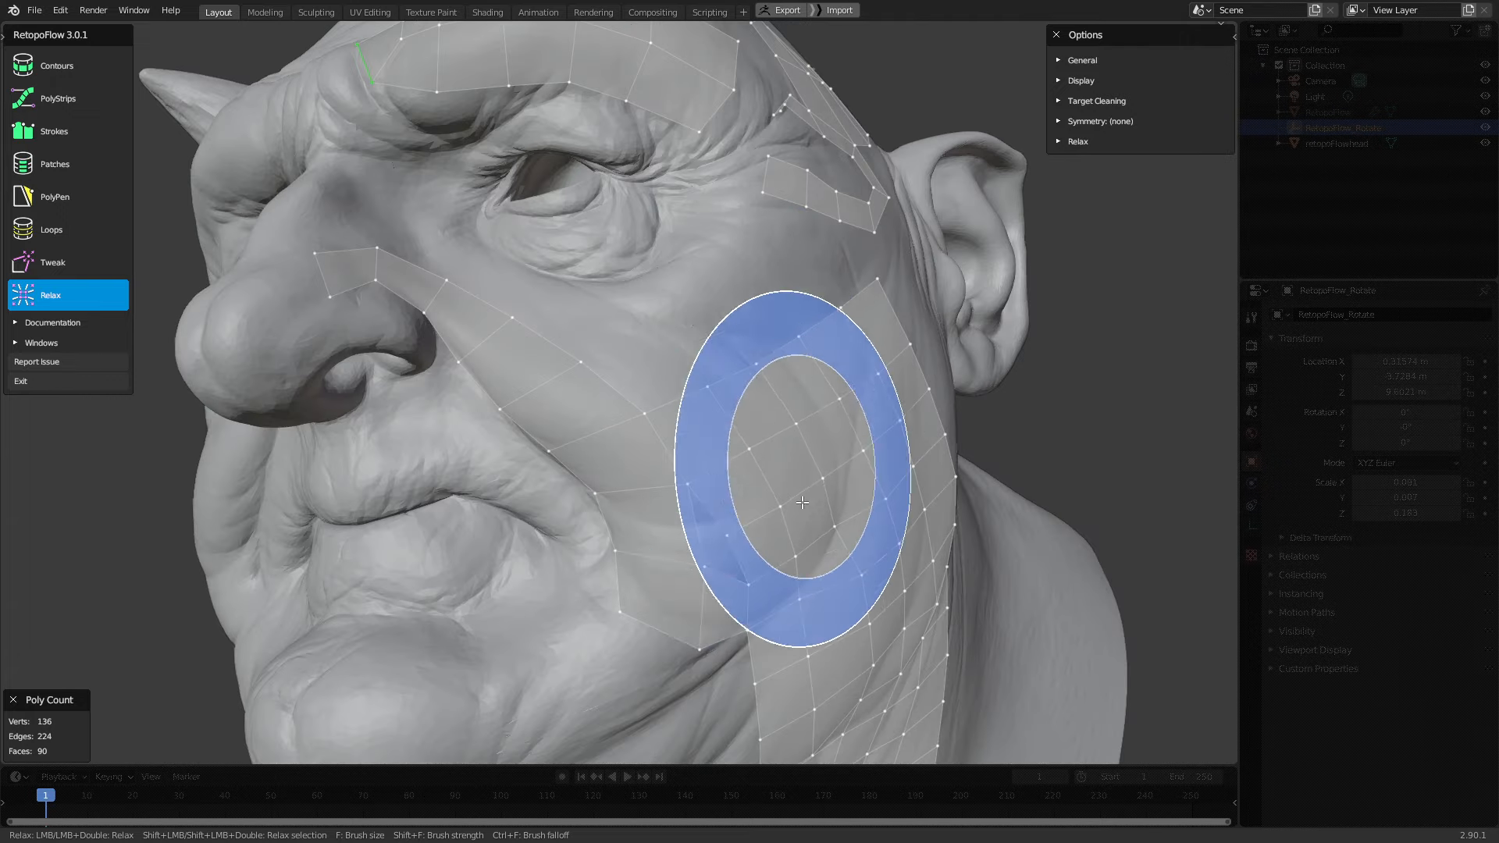
pyautogui.moveTo(836, 519)
pyautogui.mouseDown(button='middle')
pyautogui.moveTo(819, 669)
pyautogui.moveTo(733, 596)
pyautogui.mouseUp(button='middle')
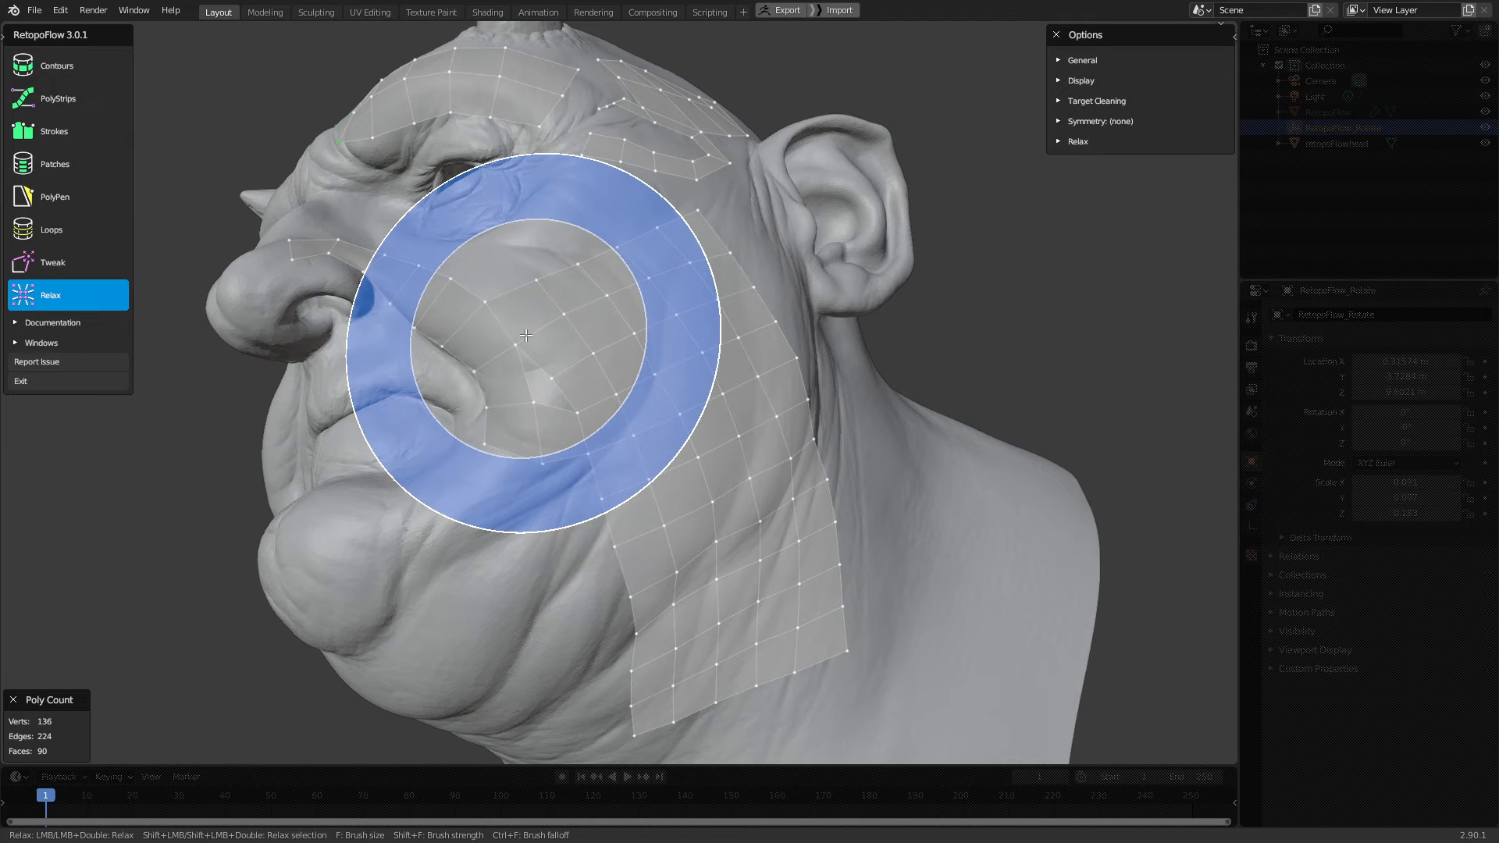
pyautogui.moveTo(677, 377); pyautogui.dragTo(669, 535, button='middle')
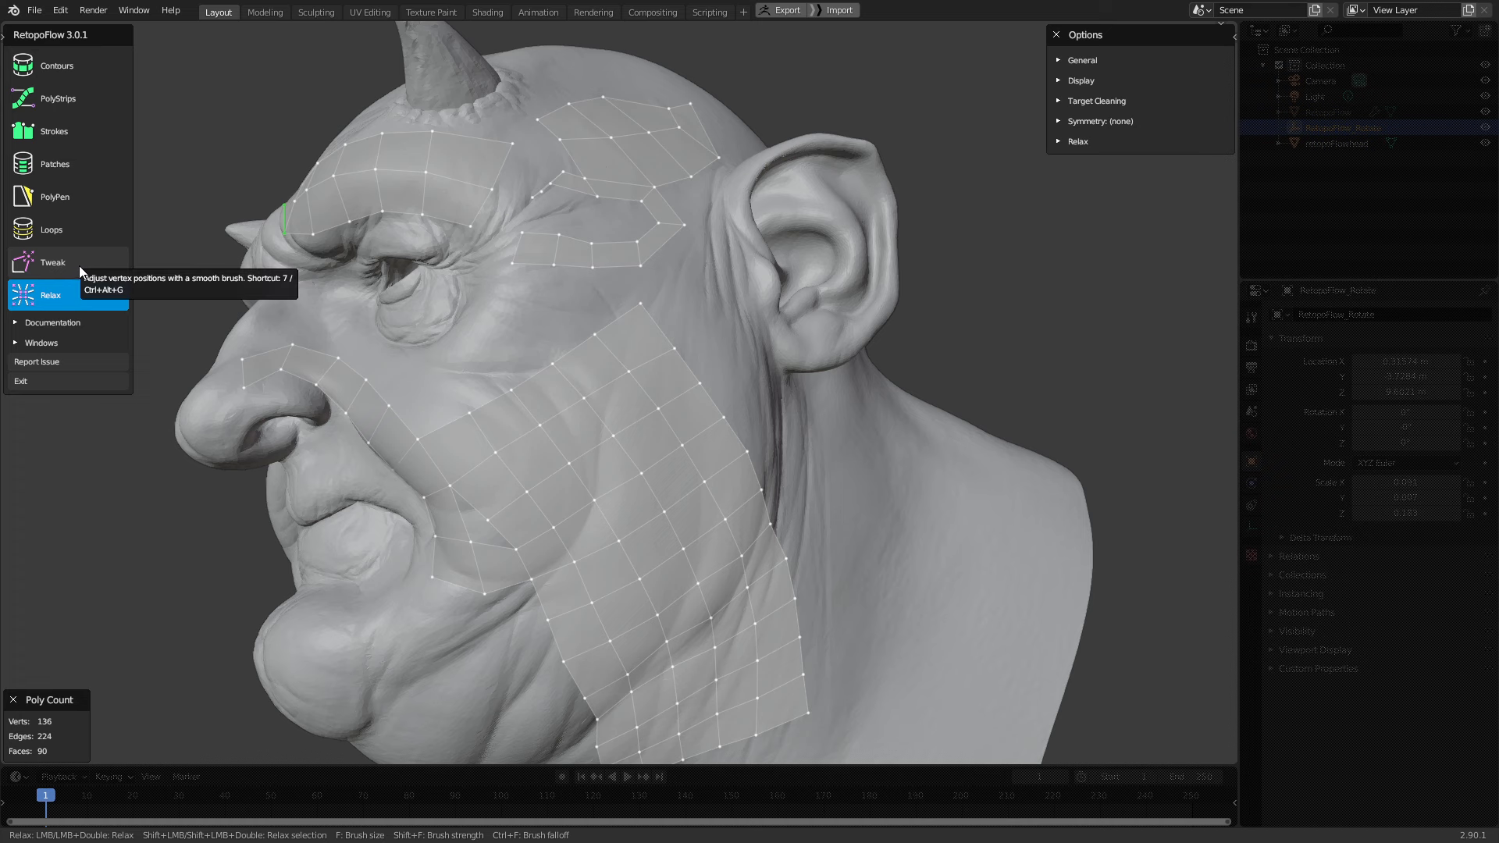
# With PolyPen, select the uppermost quad of the cheek patch, move it slightly, and scale it up
pyautogui.click(77, 202)
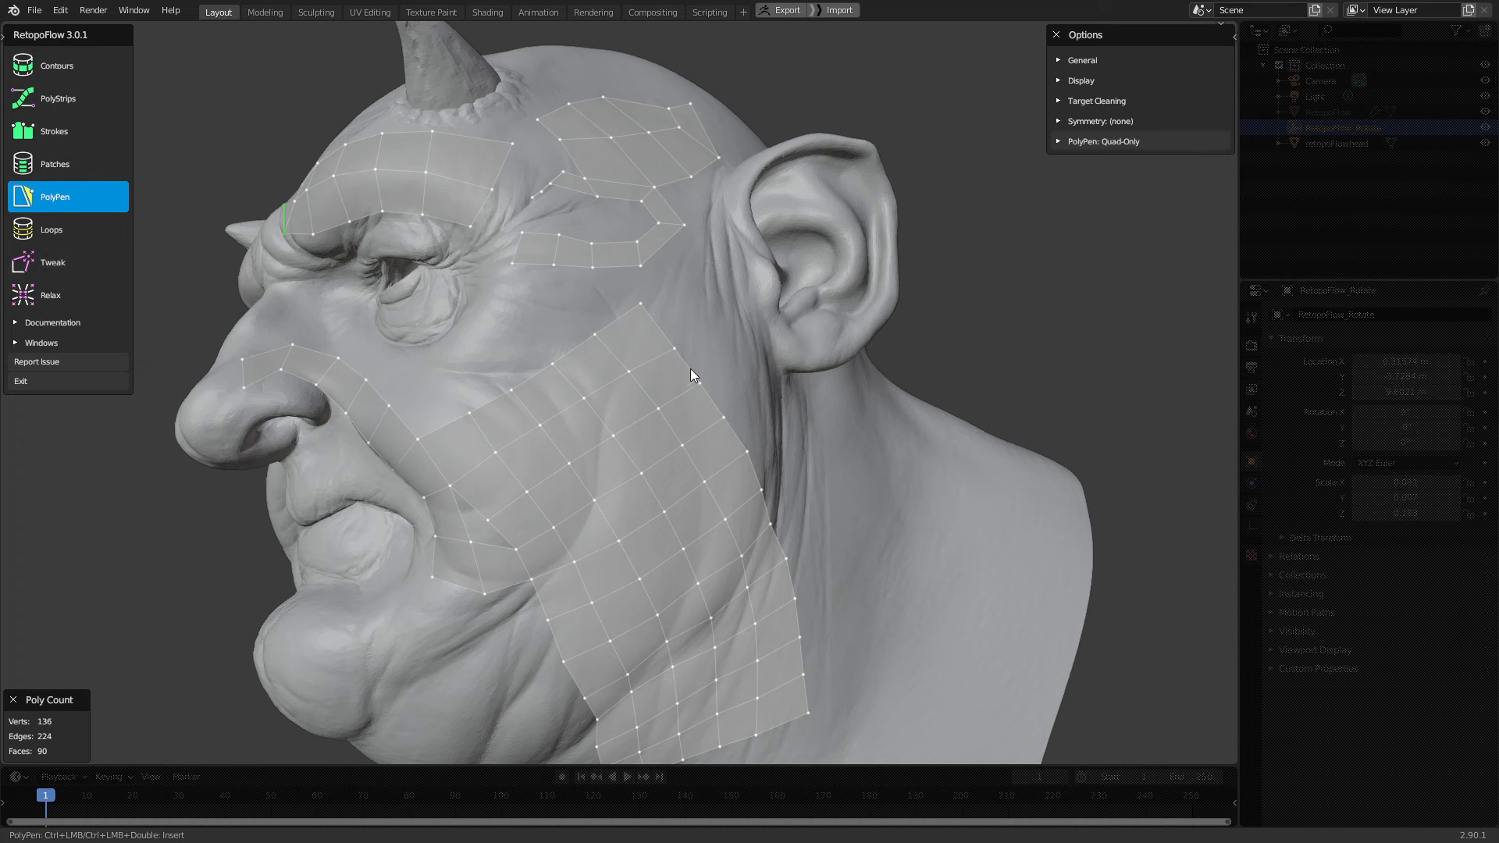
pyautogui.click(634, 344)
pyautogui.scroll(2, 693, 389)
pyautogui.keyDown('shift'); pyautogui.moveTo(729, 323); pyautogui.dragTo(676, 391, button='middle'); pyautogui.keyUp('shift')
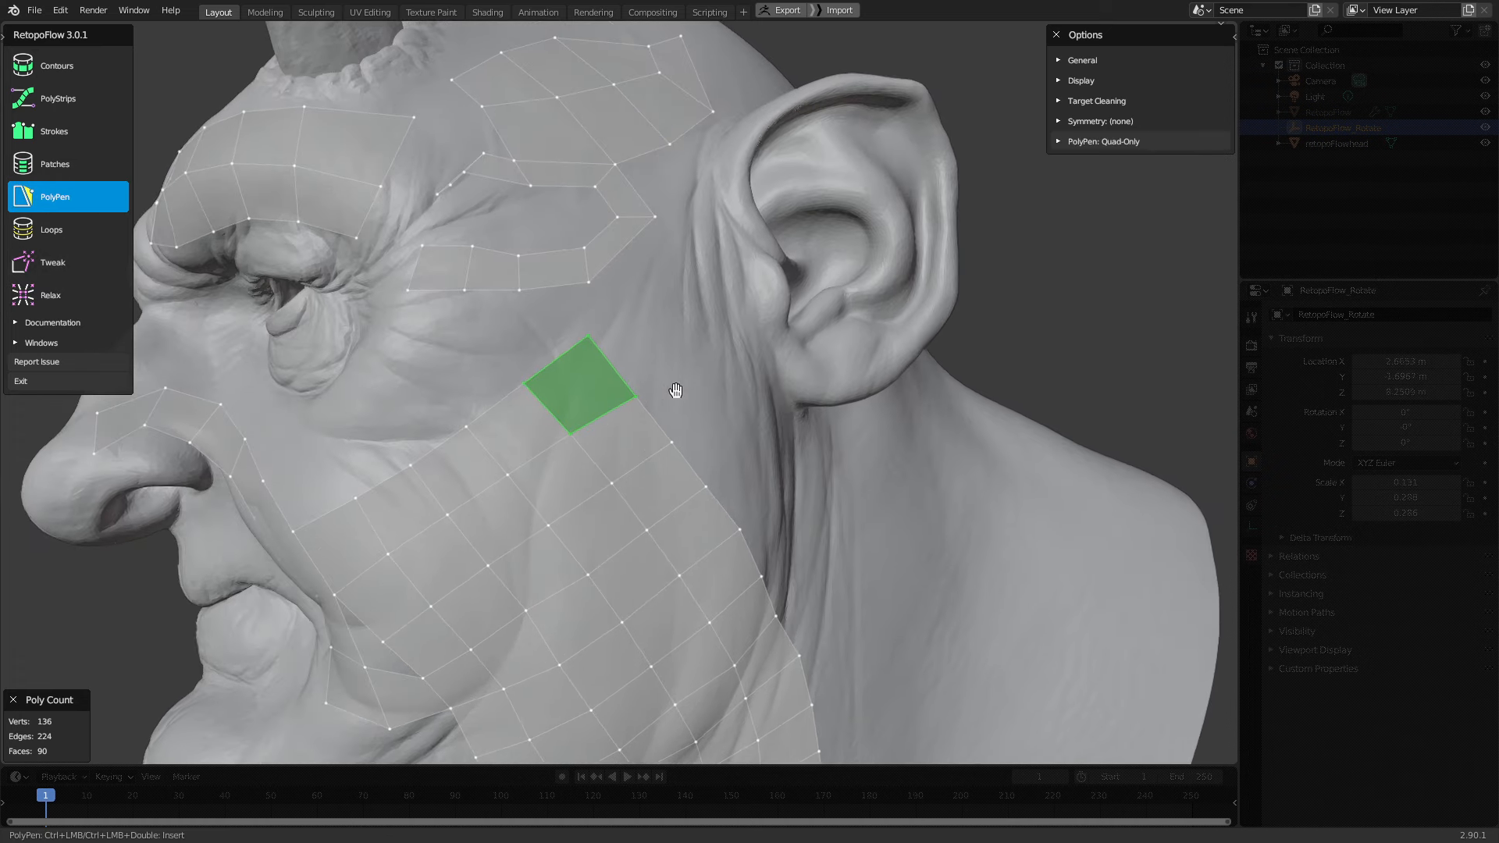
pyautogui.moveTo(588, 375); pyautogui.dragTo(626, 421)
pyautogui.press('s')
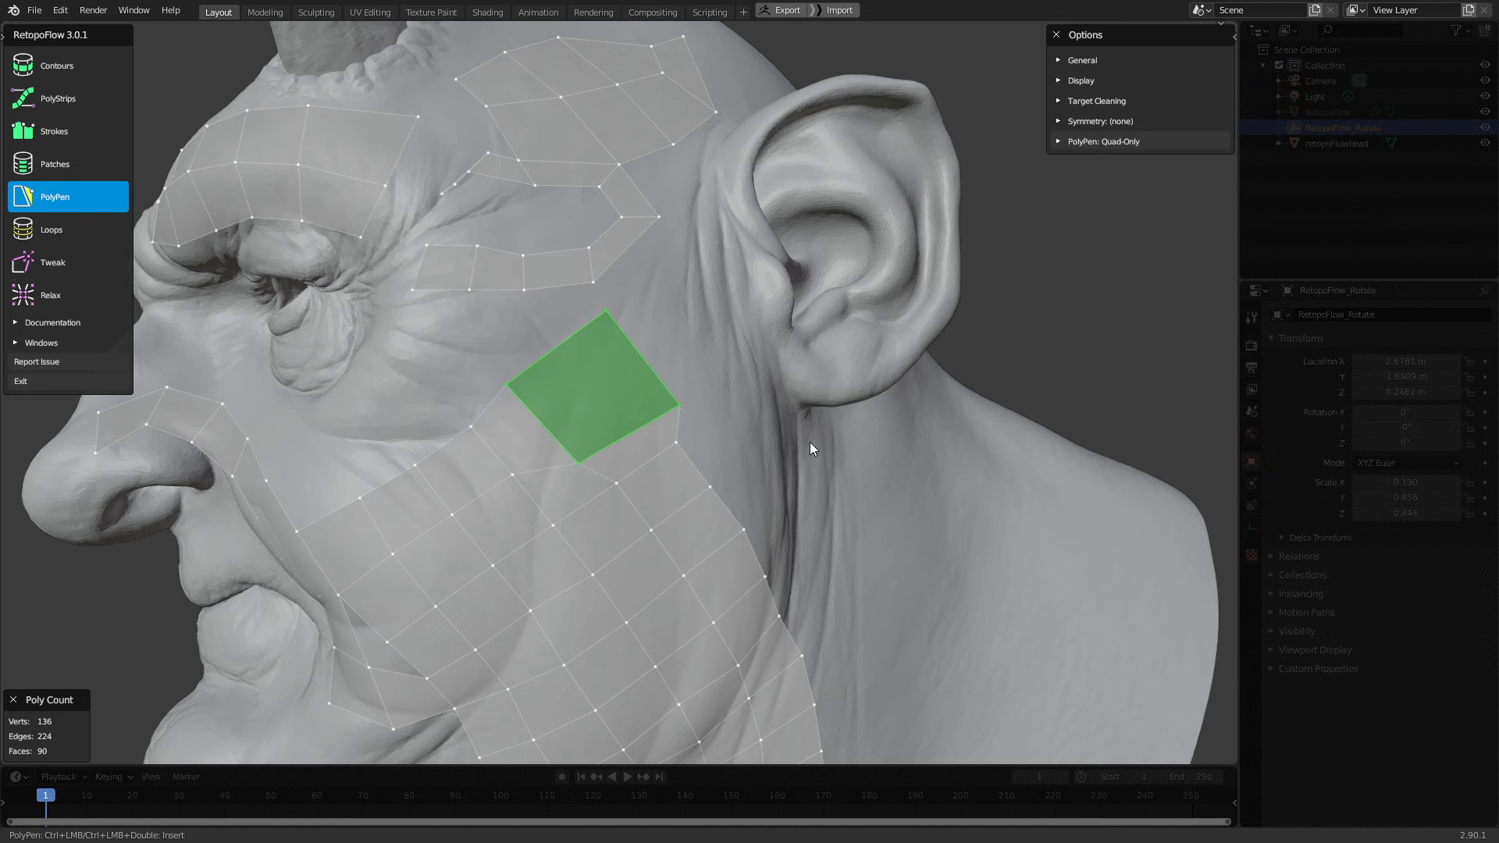
# Rotate the enlarged top cheek quad and add the two neighbouring faces along the patch's ear-side border to the selection
pyautogui.press('r')
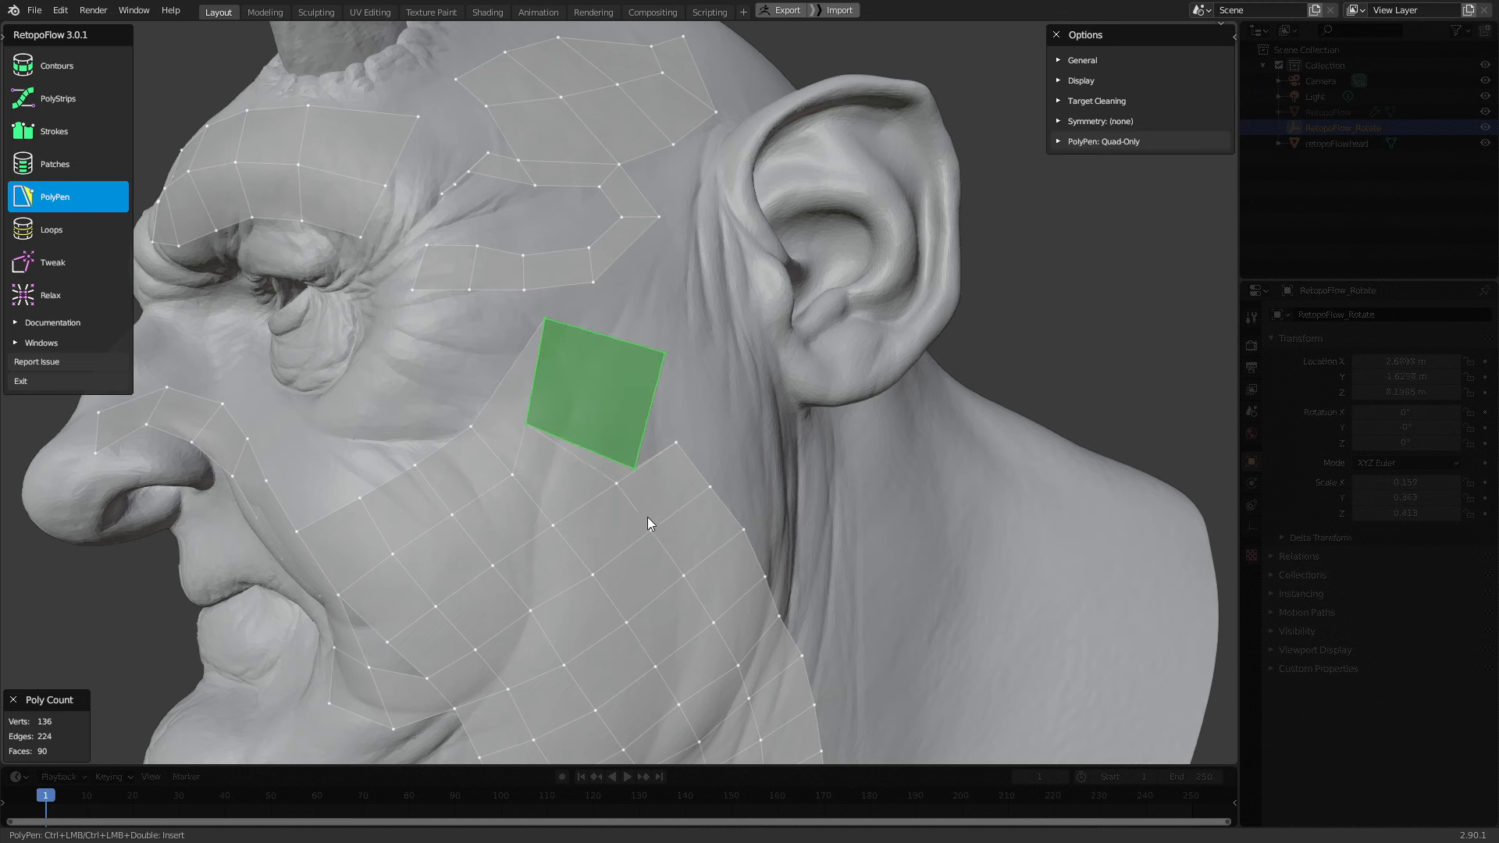
pyautogui.click(651, 466)
pyautogui.click(642, 447)
pyautogui.keyDown('shift'); pyautogui.click(602, 375); pyautogui.keyUp('shift')
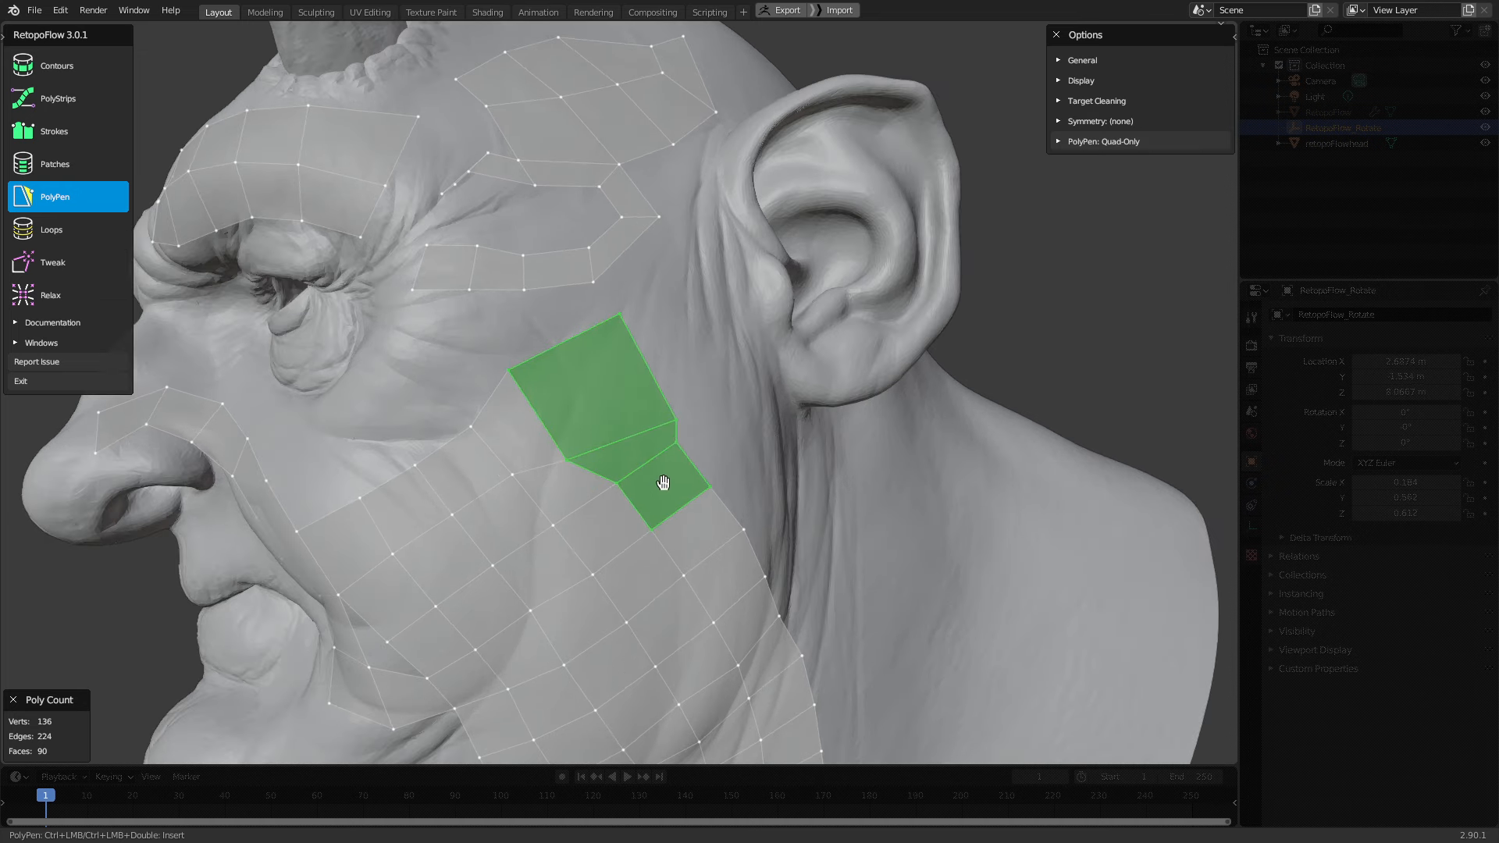
pyautogui.keyDown('shift'); pyautogui.click(700, 535); pyautogui.keyUp('shift')
pyautogui.moveTo(723, 513); pyautogui.dragTo(748, 481, button='middle')
pyautogui.moveTo(830, 552); pyautogui.dragTo(822, 490, button='middle')
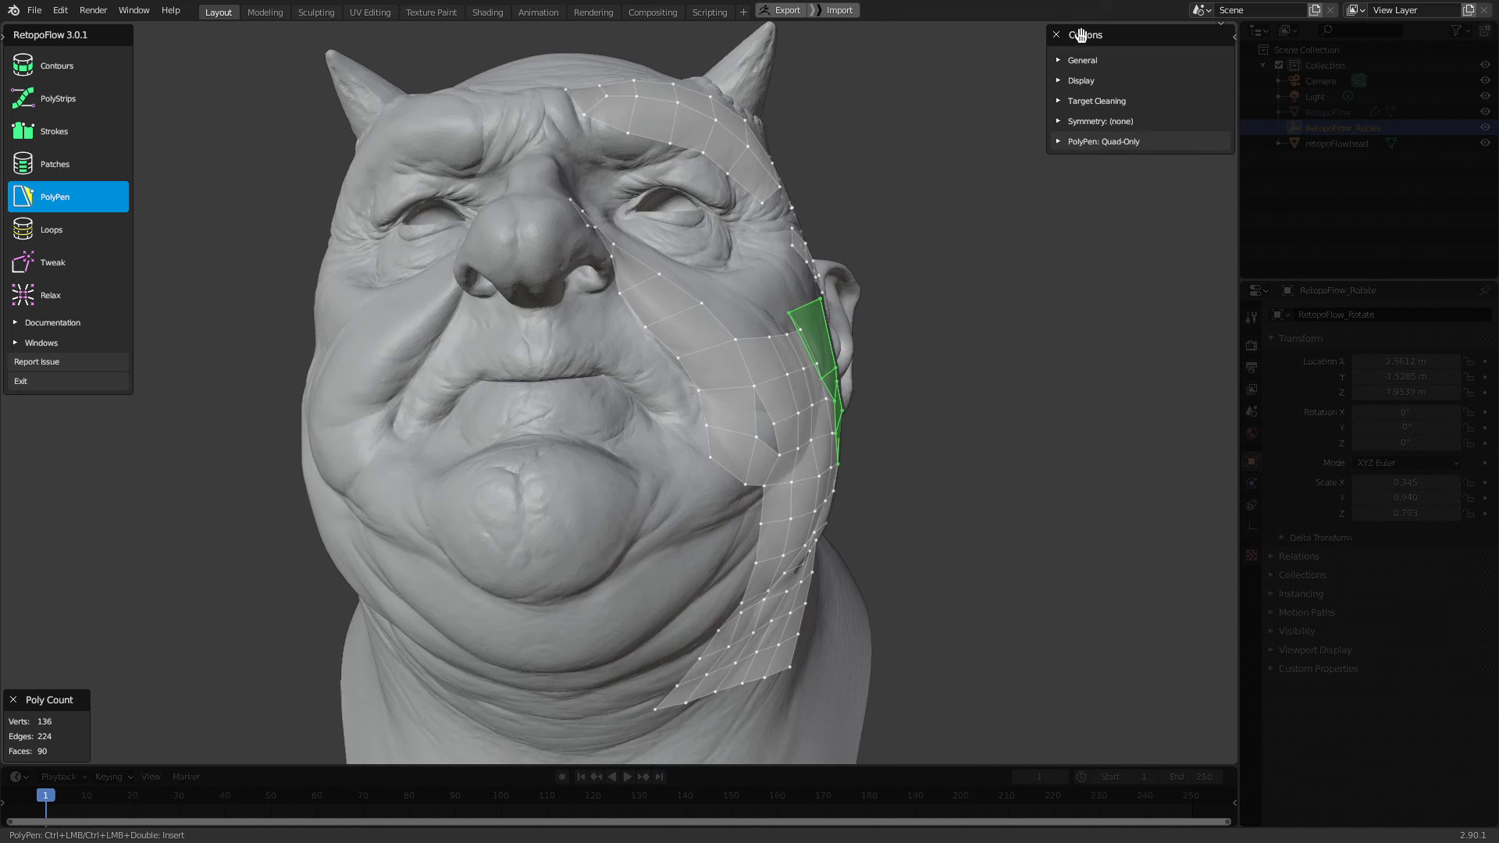
# Enable X-axis mirror symmetry with the Edge display for the retopology mesh, and inspect the mirrored patches around the nose
pyautogui.click(1057, 121)
pyautogui.click(1074, 142)
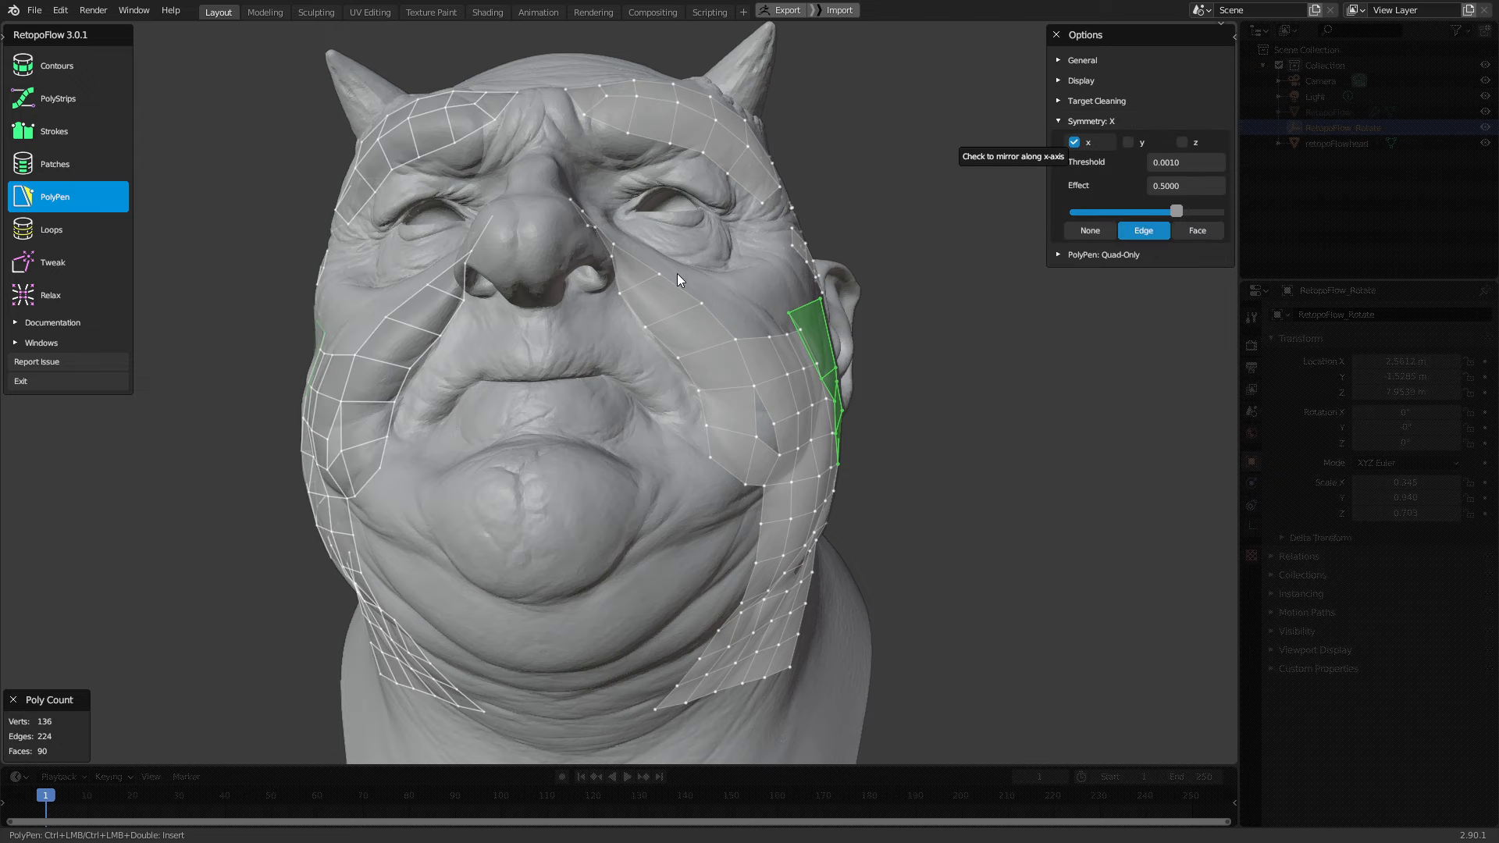
pyautogui.moveTo(676, 273); pyautogui.dragTo(381, 516, button='middle')
pyautogui.scroll(1, 427, 406)
pyautogui.scroll(1, 505, 419)
pyautogui.scroll(1, 593, 467)
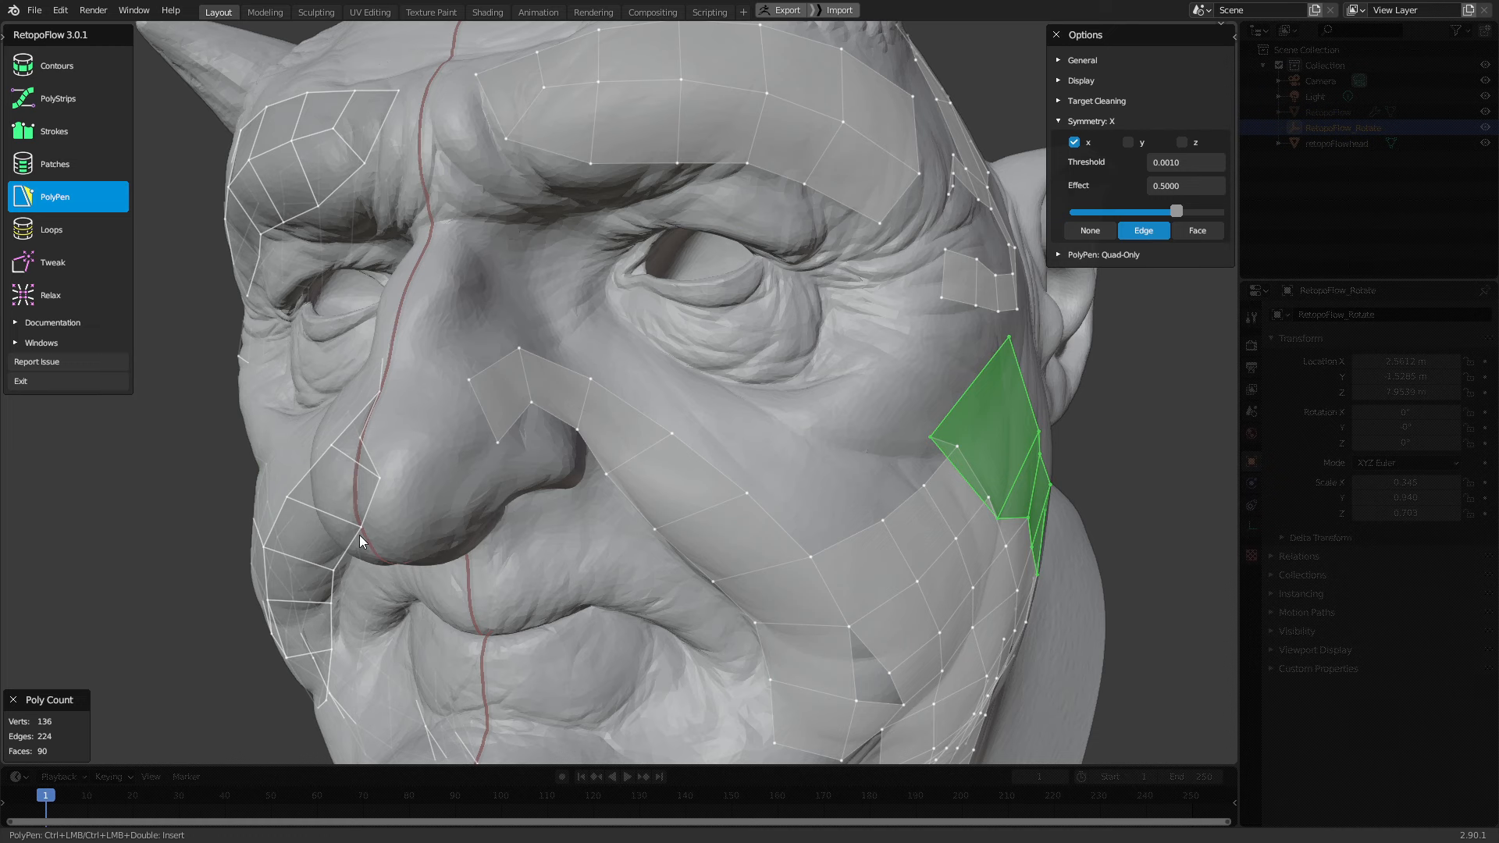
# Switch X-axis symmetry off and back on to compare the face with and without the mirrored wireframe
pyautogui.click(1073, 143)
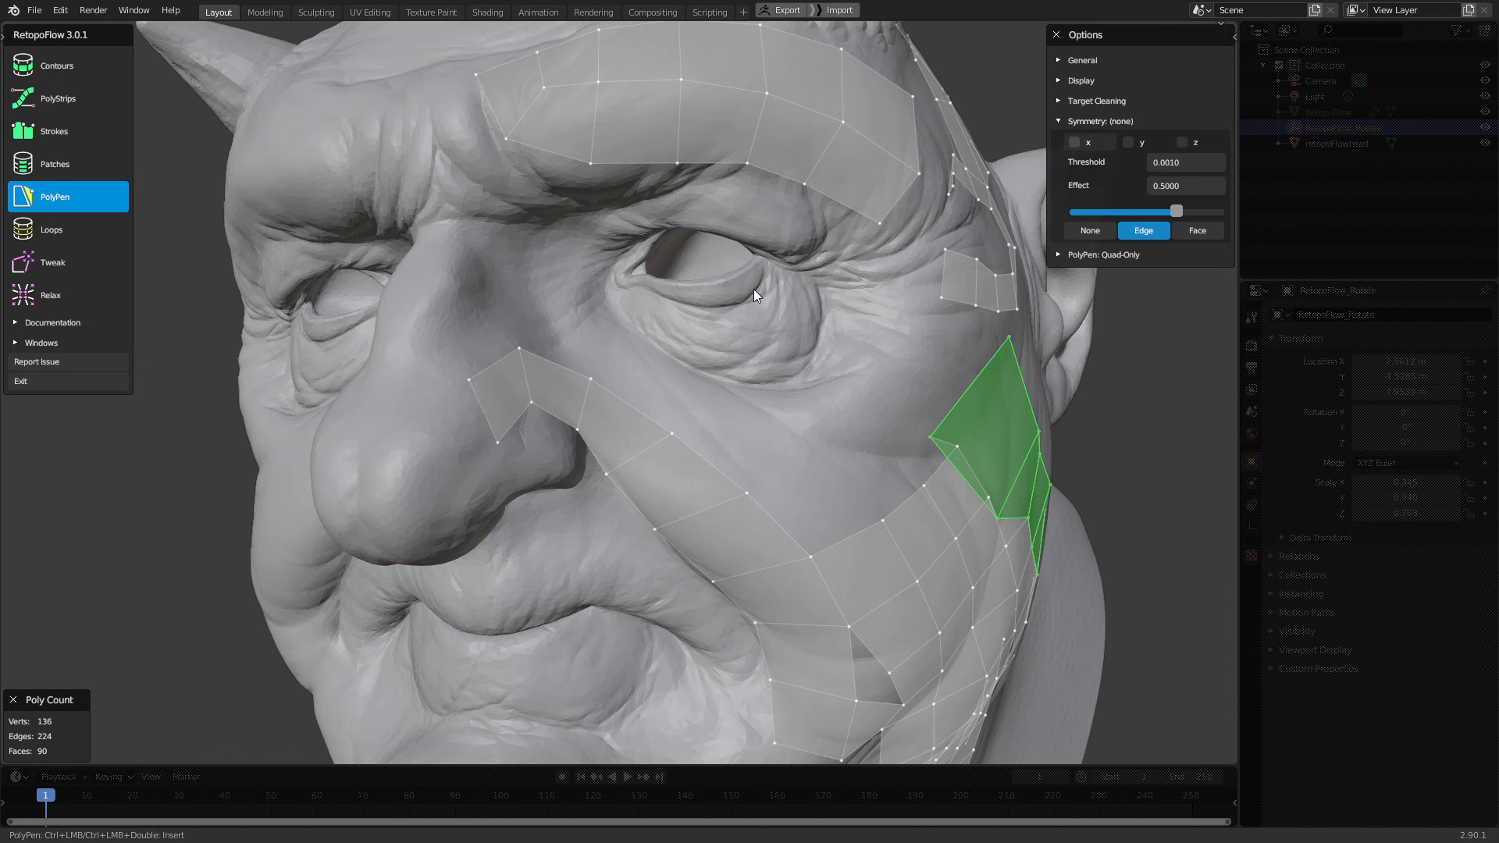
pyautogui.moveTo(754, 293); pyautogui.dragTo(761, 286, button='middle')
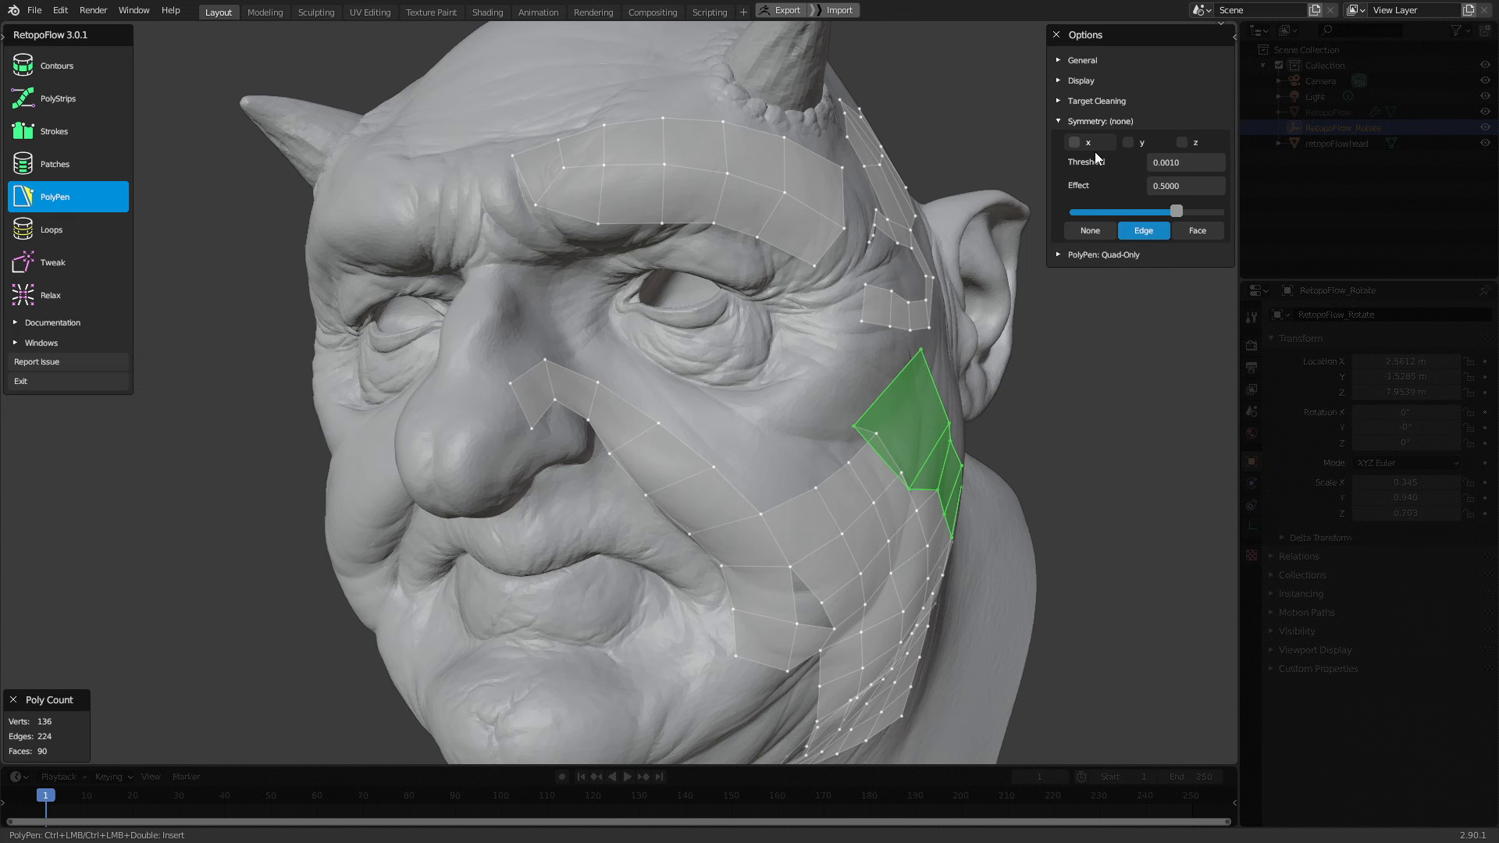
pyautogui.click(1074, 144)
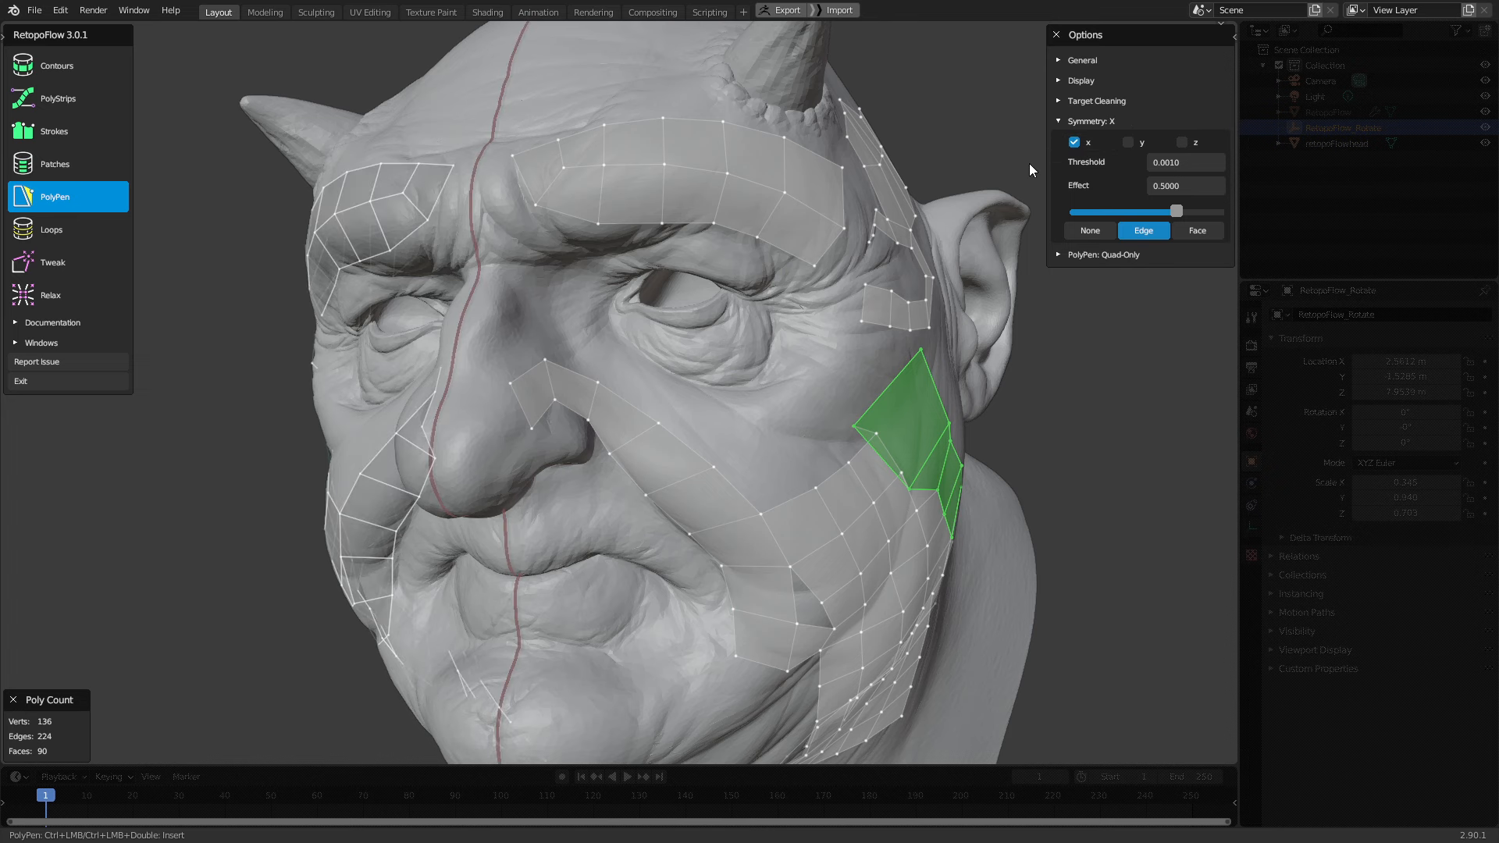
pyautogui.moveTo(748, 287); pyautogui.dragTo(686, 265, button='middle')
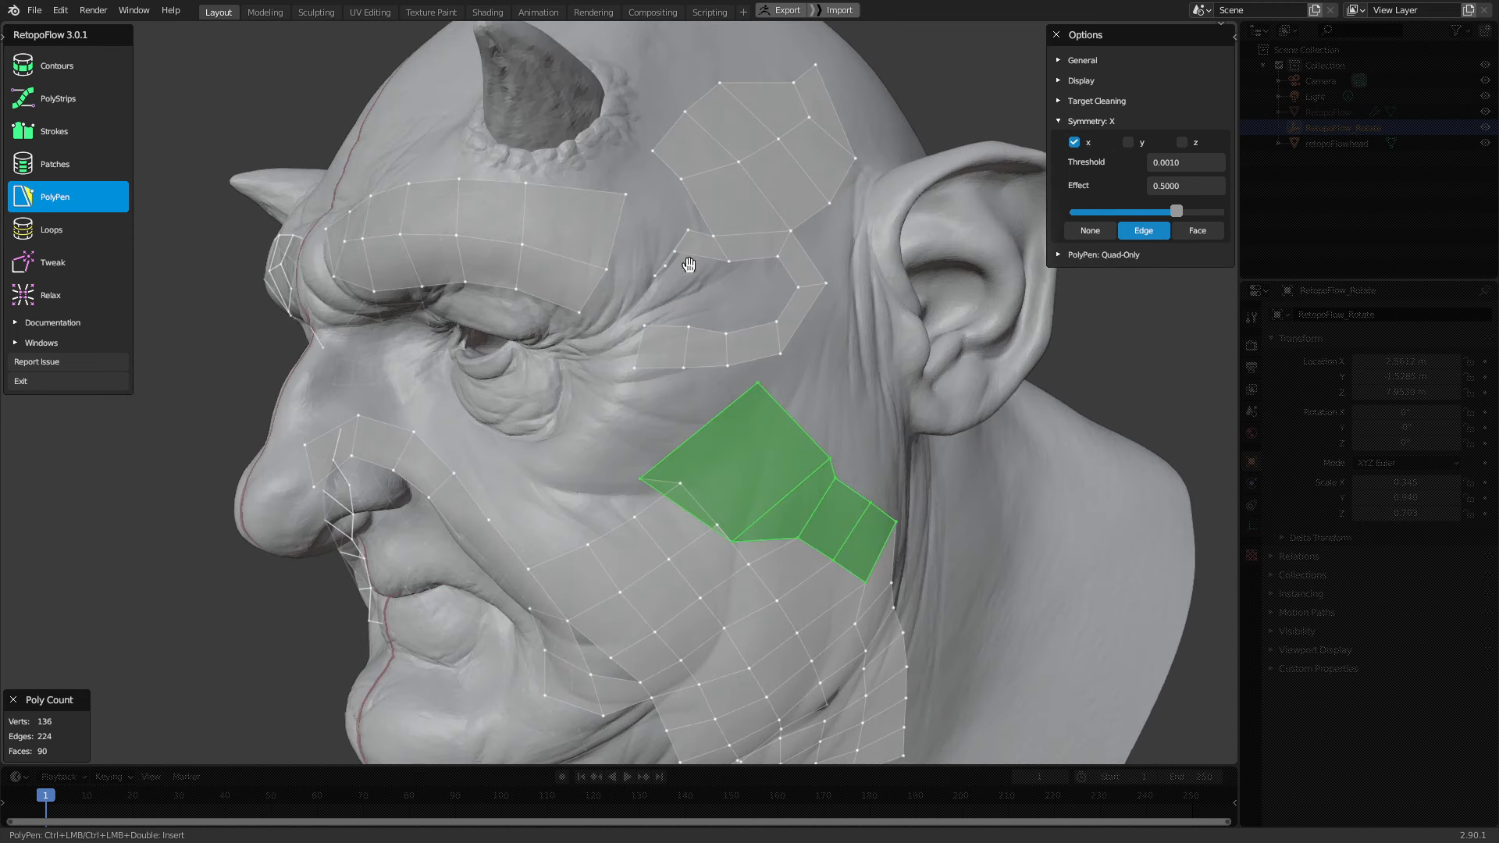
# Select all of the existing retopology patches on the head and delete their vertices
pyautogui.moveTo(544, 313); pyautogui.dragTo(575, 304, button='middle')
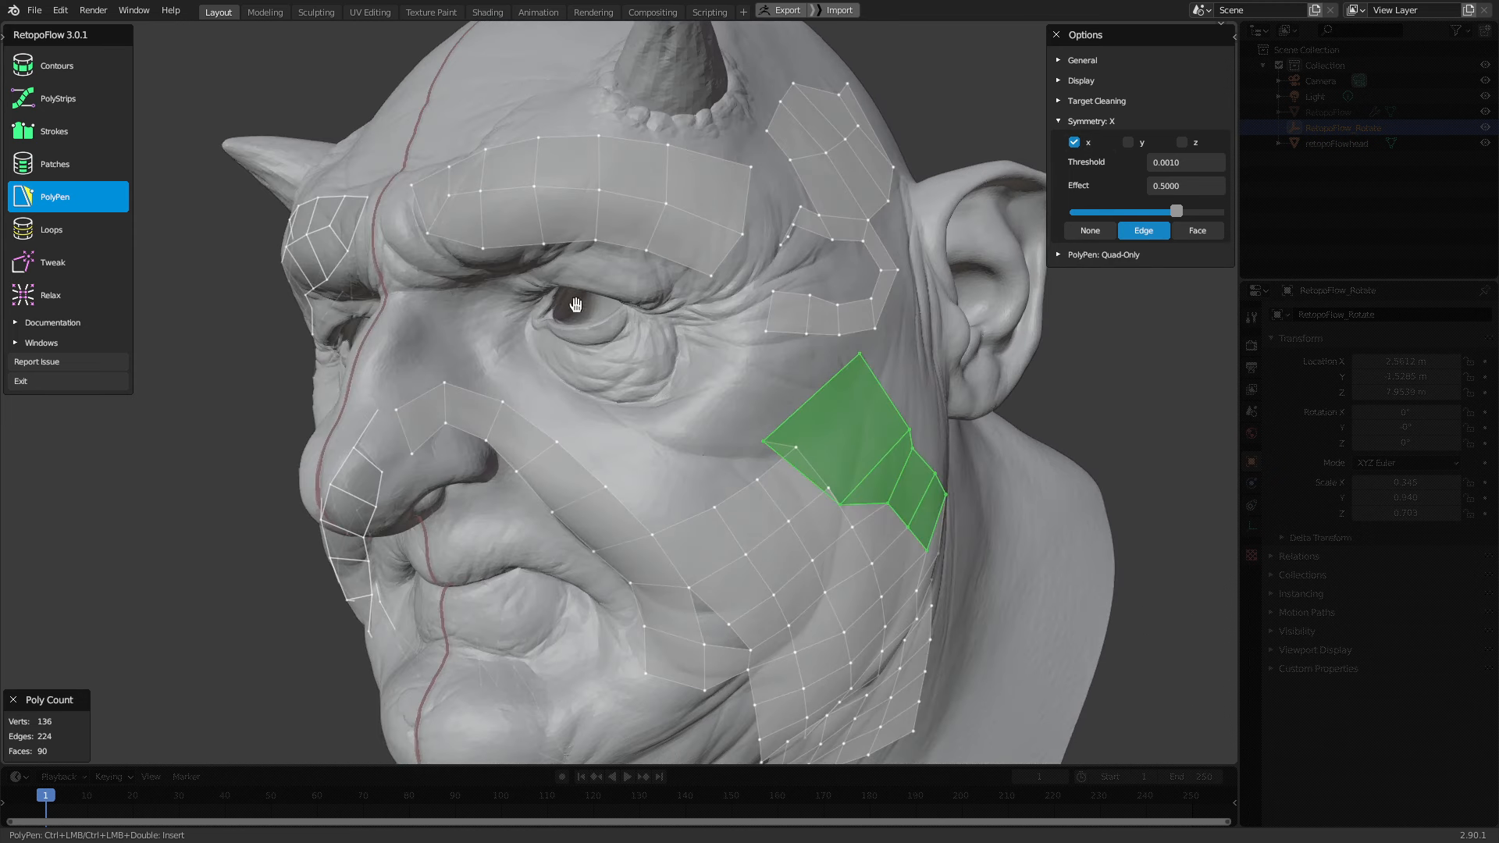
pyautogui.click(714, 277)
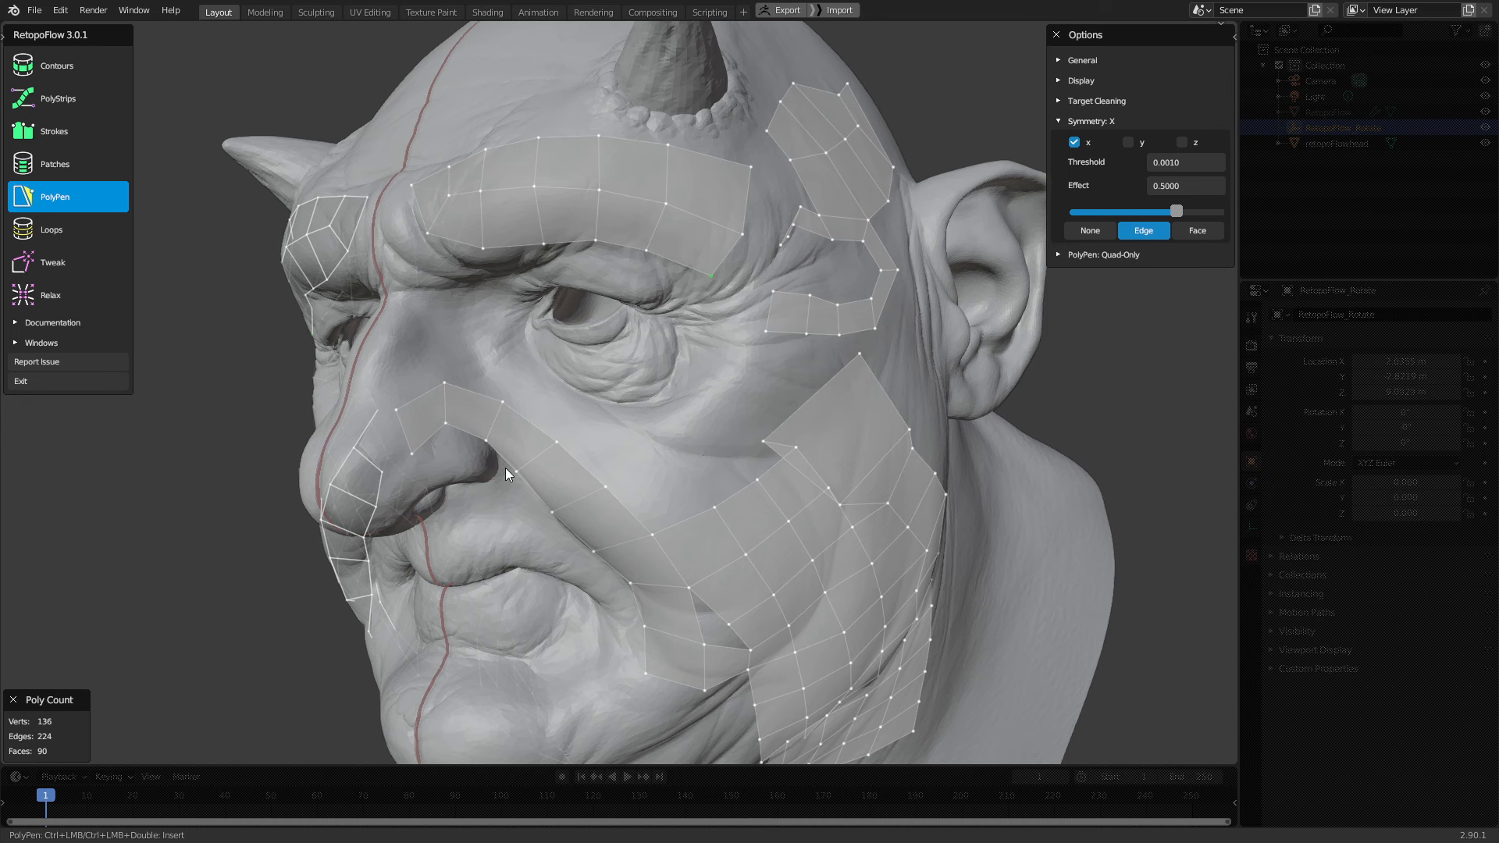
pyautogui.moveTo(505, 472); pyautogui.dragTo(555, 378, button='middle')
pyautogui.moveTo(635, 336); pyautogui.dragTo(733, 336, button='middle')
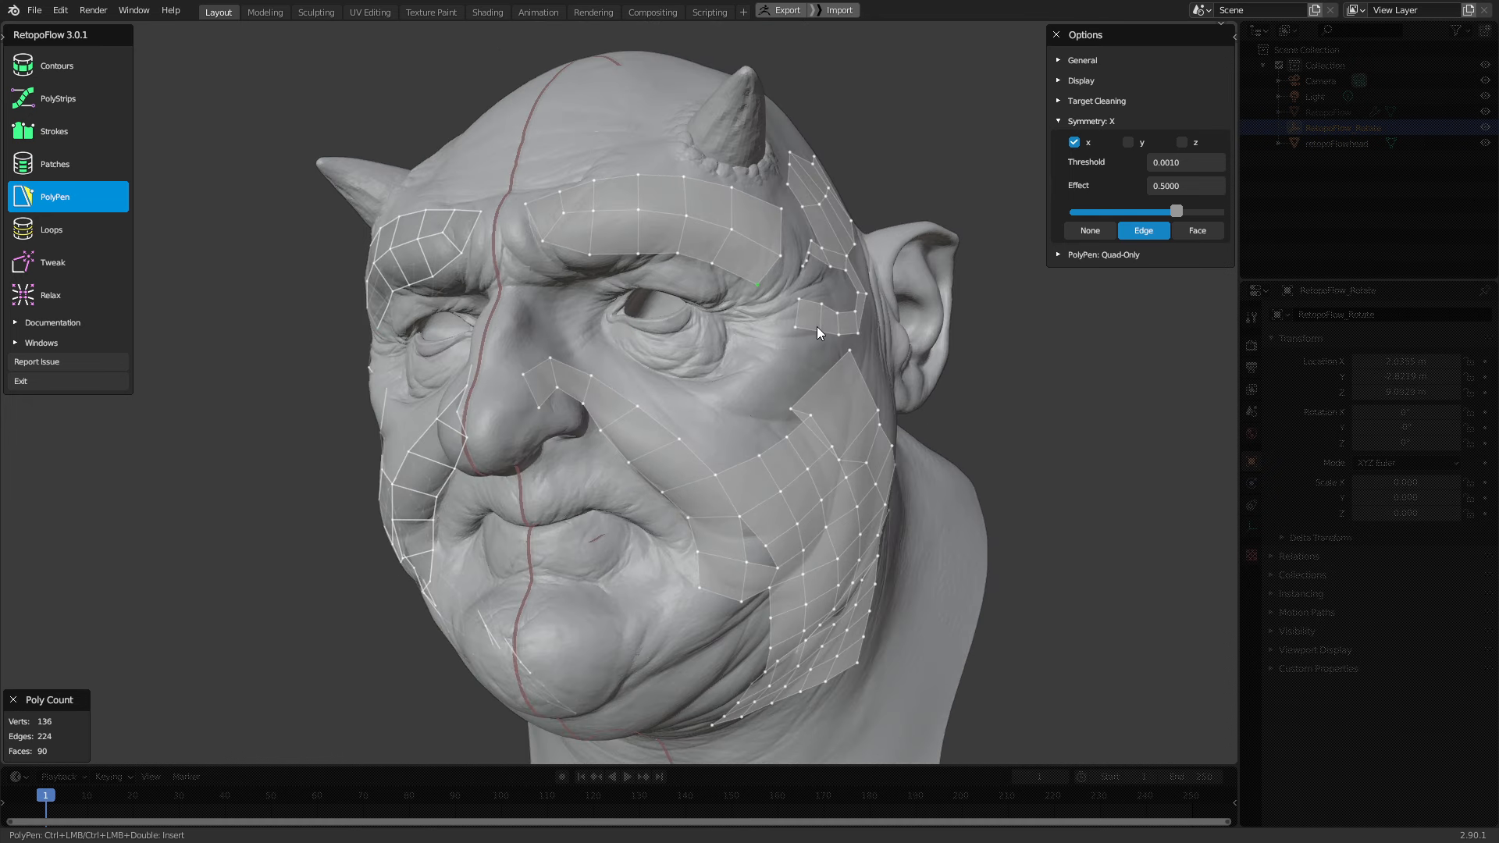
pyautogui.moveTo(707, 329); pyautogui.dragTo(724, 342, button='middle')
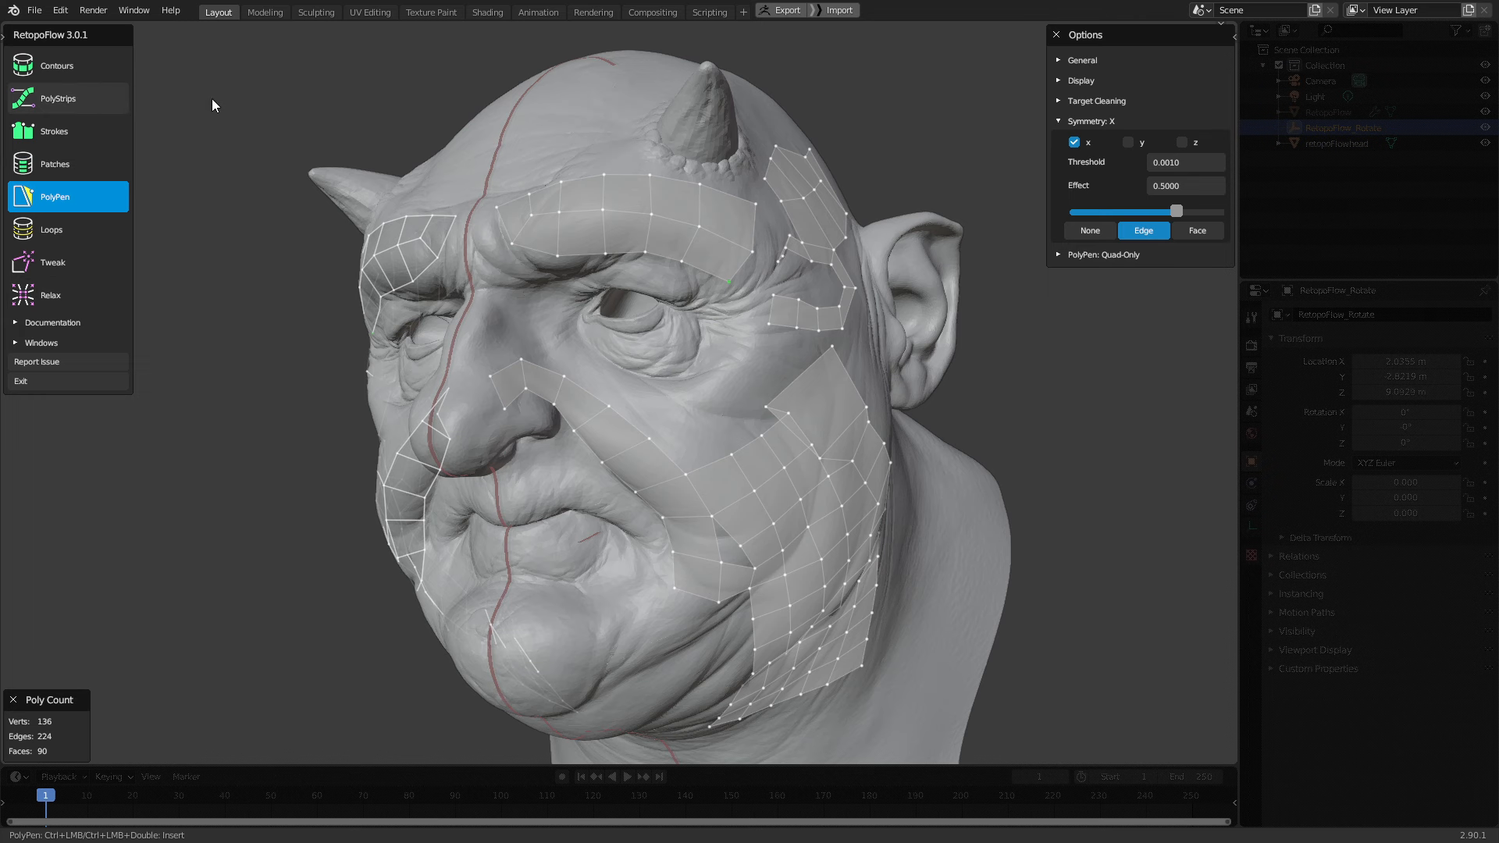
pyautogui.scroll(3, 979, 289)
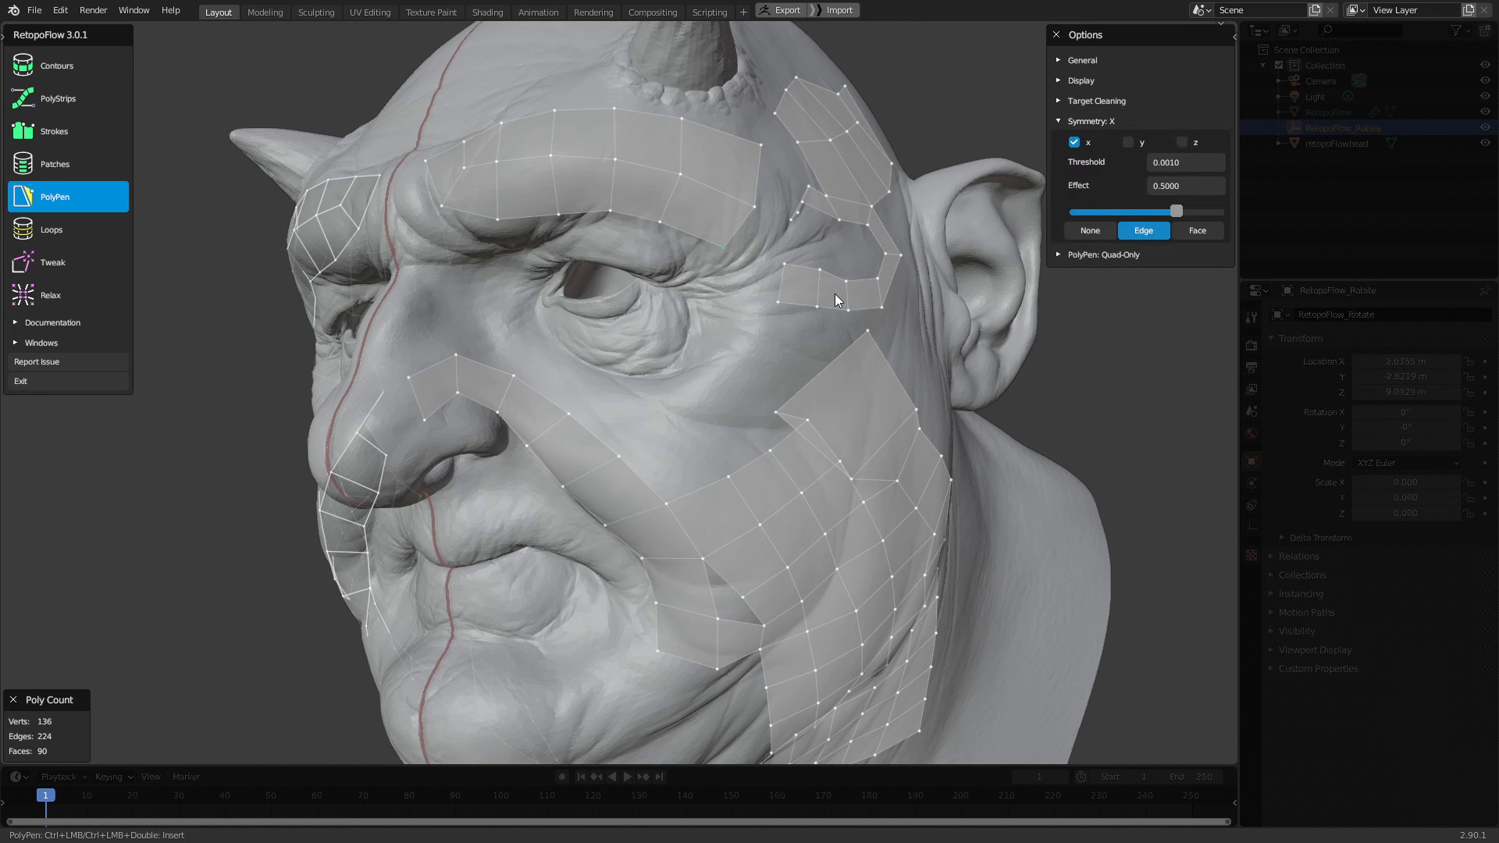
pyautogui.moveTo(835, 293); pyautogui.dragTo(794, 269, button='middle')
pyautogui.press('a')
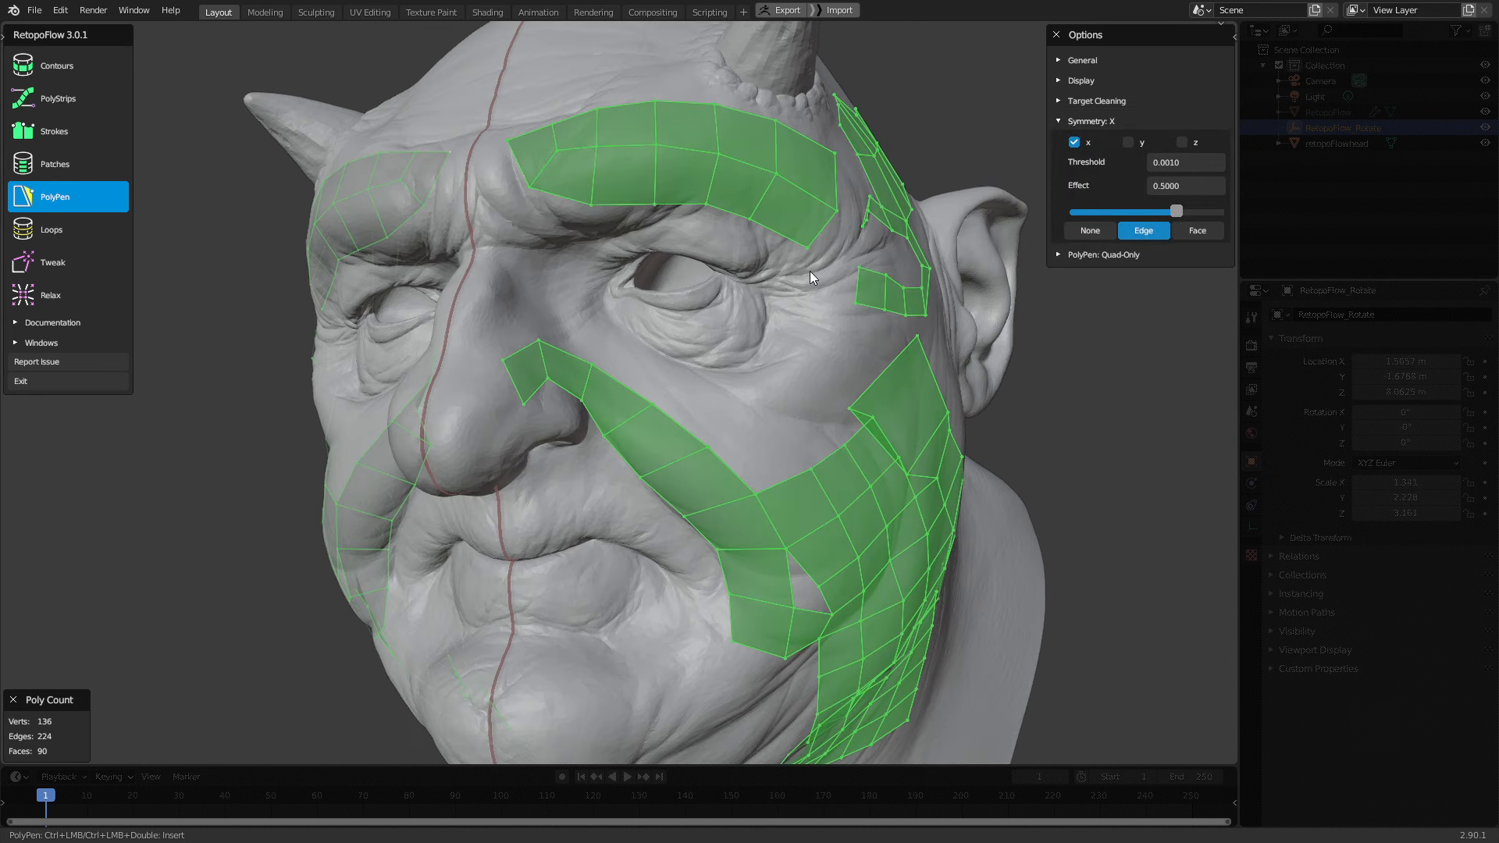
pyautogui.press('x')
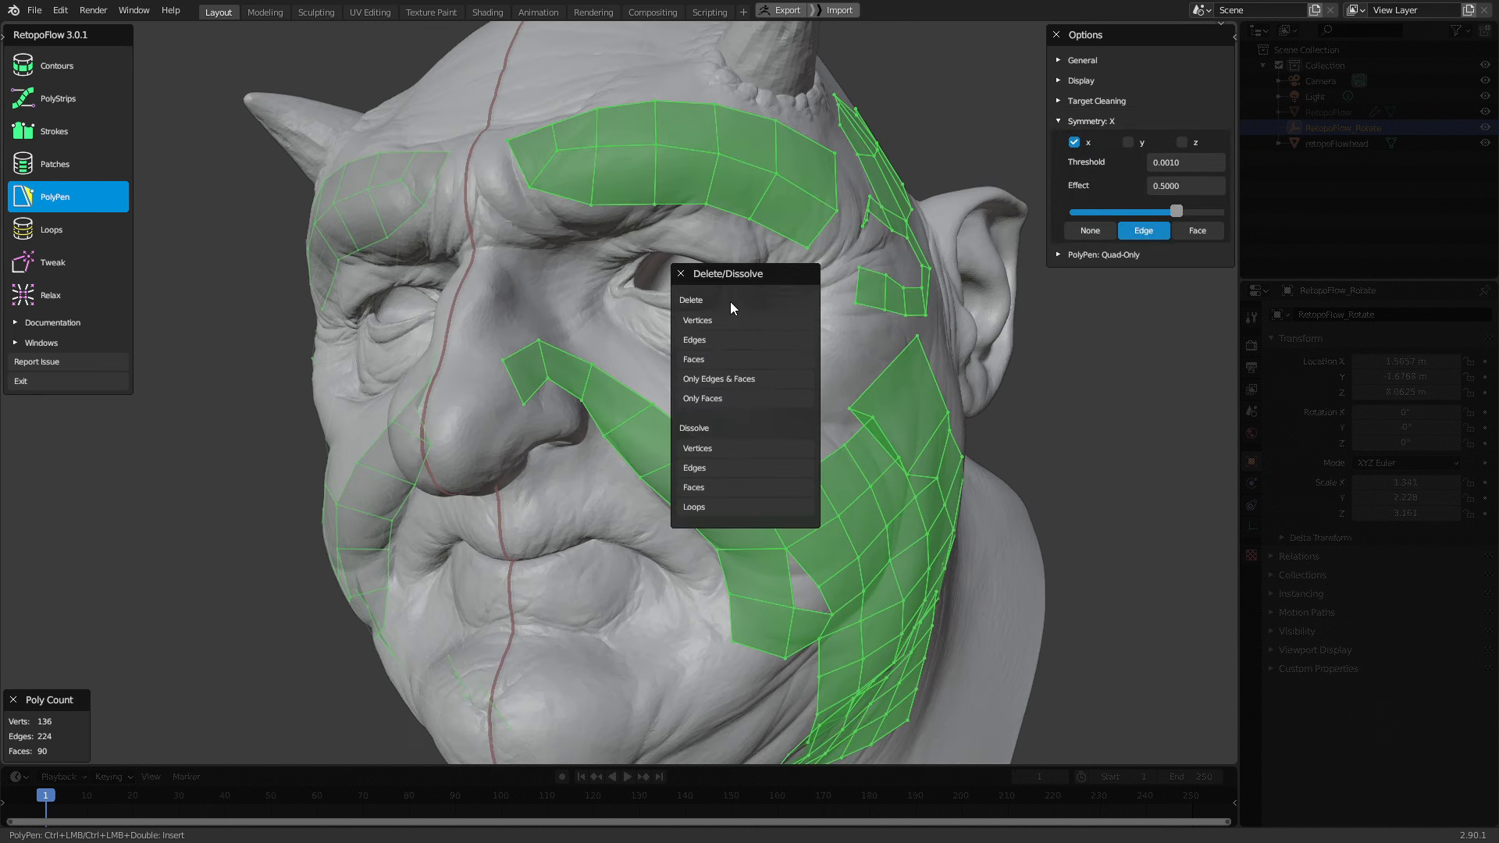
pyautogui.click(709, 321)
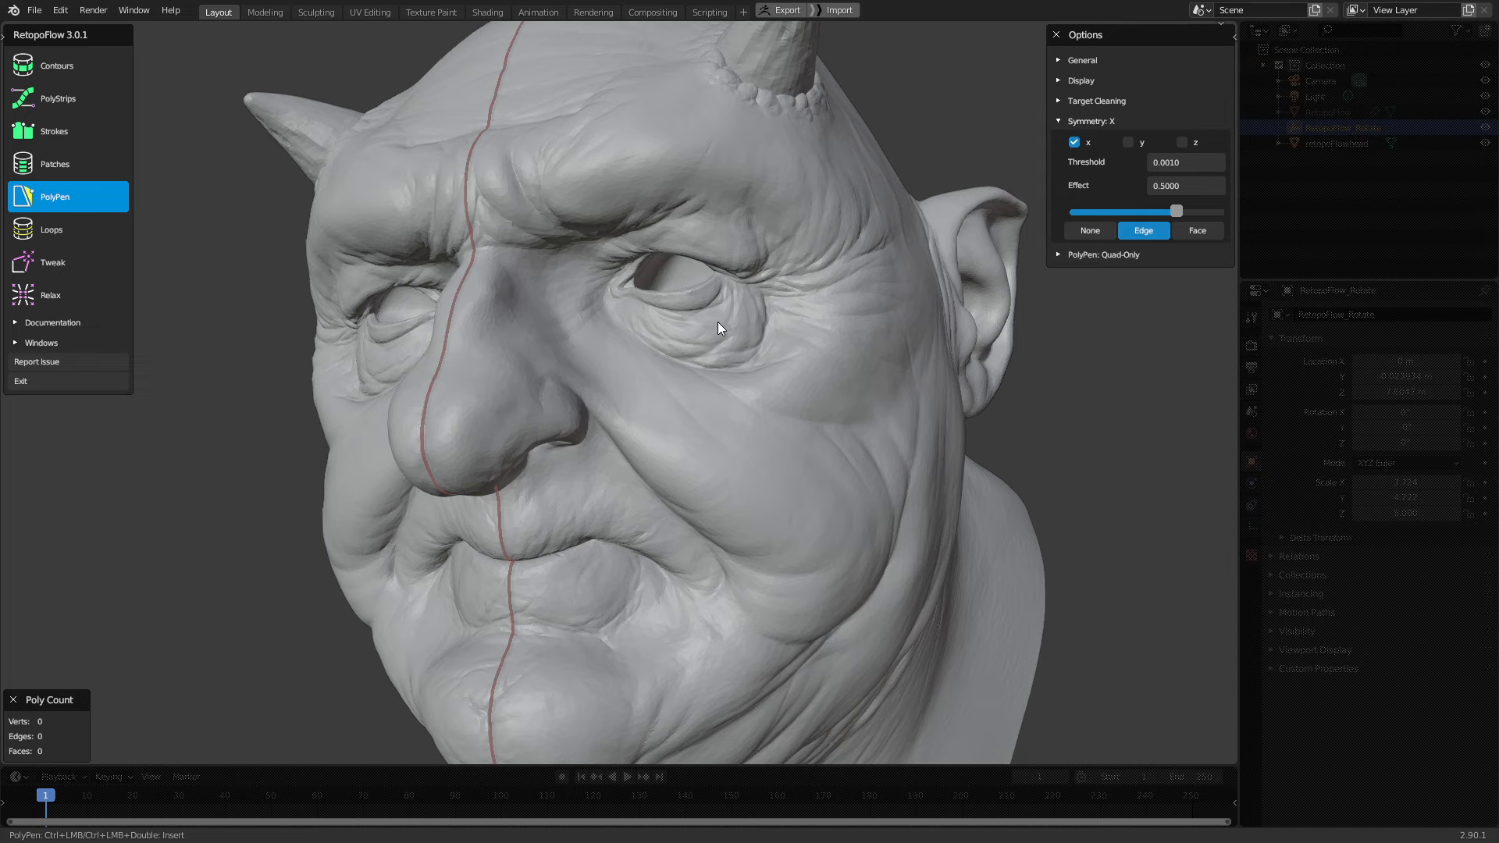
# Examine the bare head sculpt around the eye, cheek, mouth and jaw from several angles
pyautogui.moveTo(718, 322)
pyautogui.mouseDown(button='middle')
pyautogui.moveTo(736, 341)
pyautogui.moveTo(653, 325)
pyautogui.moveTo(715, 324)
pyautogui.moveTo(777, 359)
pyautogui.moveTo(867, 371)
pyautogui.moveTo(799, 390)
pyautogui.moveTo(667, 299)
pyautogui.moveTo(703, 256)
pyautogui.moveTo(804, 255)
pyautogui.mouseUp(button='middle')
pyautogui.scroll(2, 668, 298)
pyautogui.scroll(1, 677, 292)
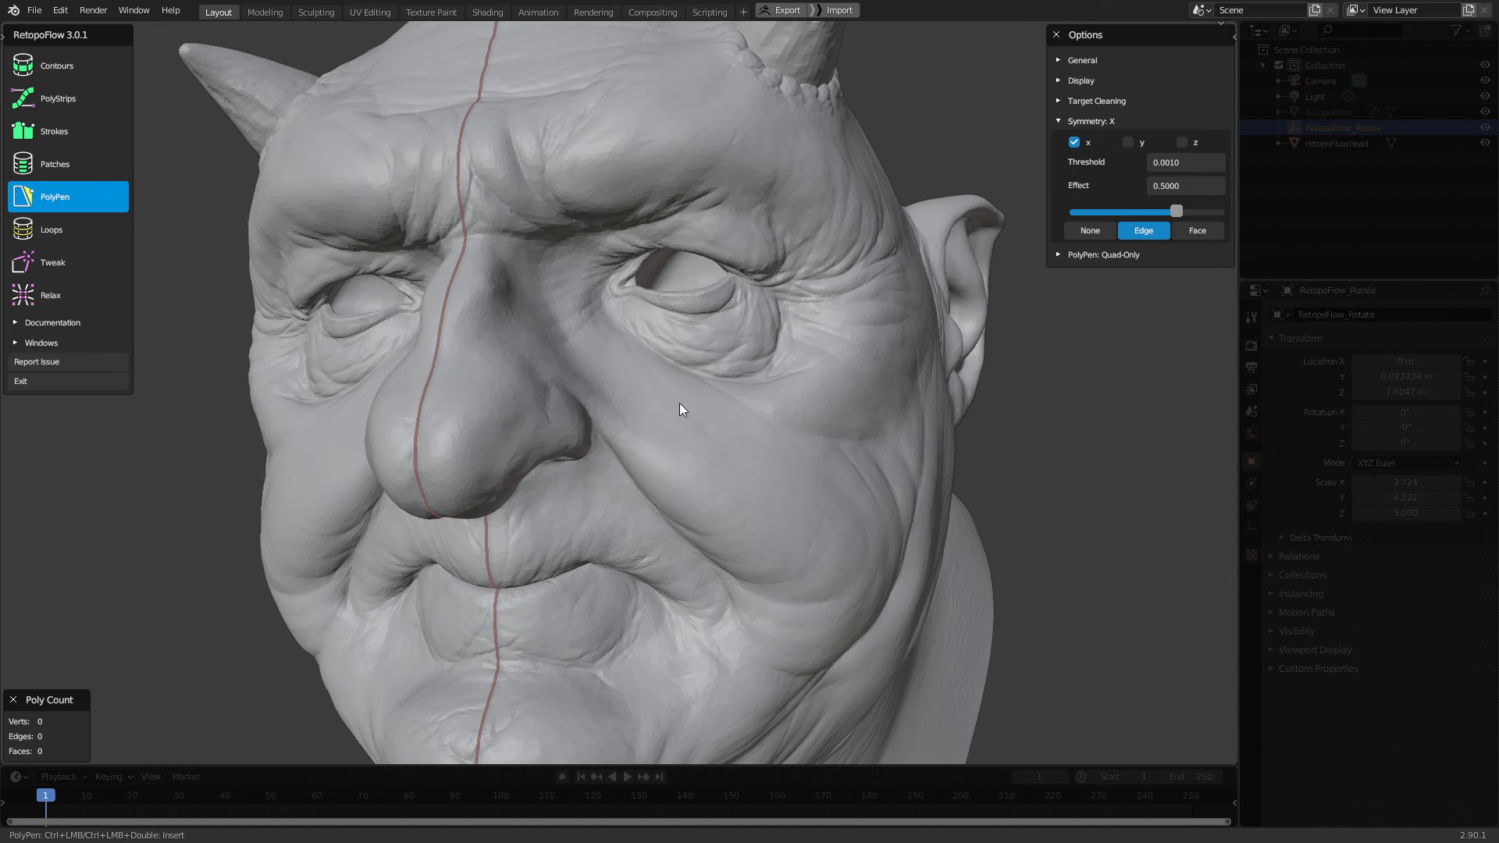
pyautogui.scroll(6, 763, 298)
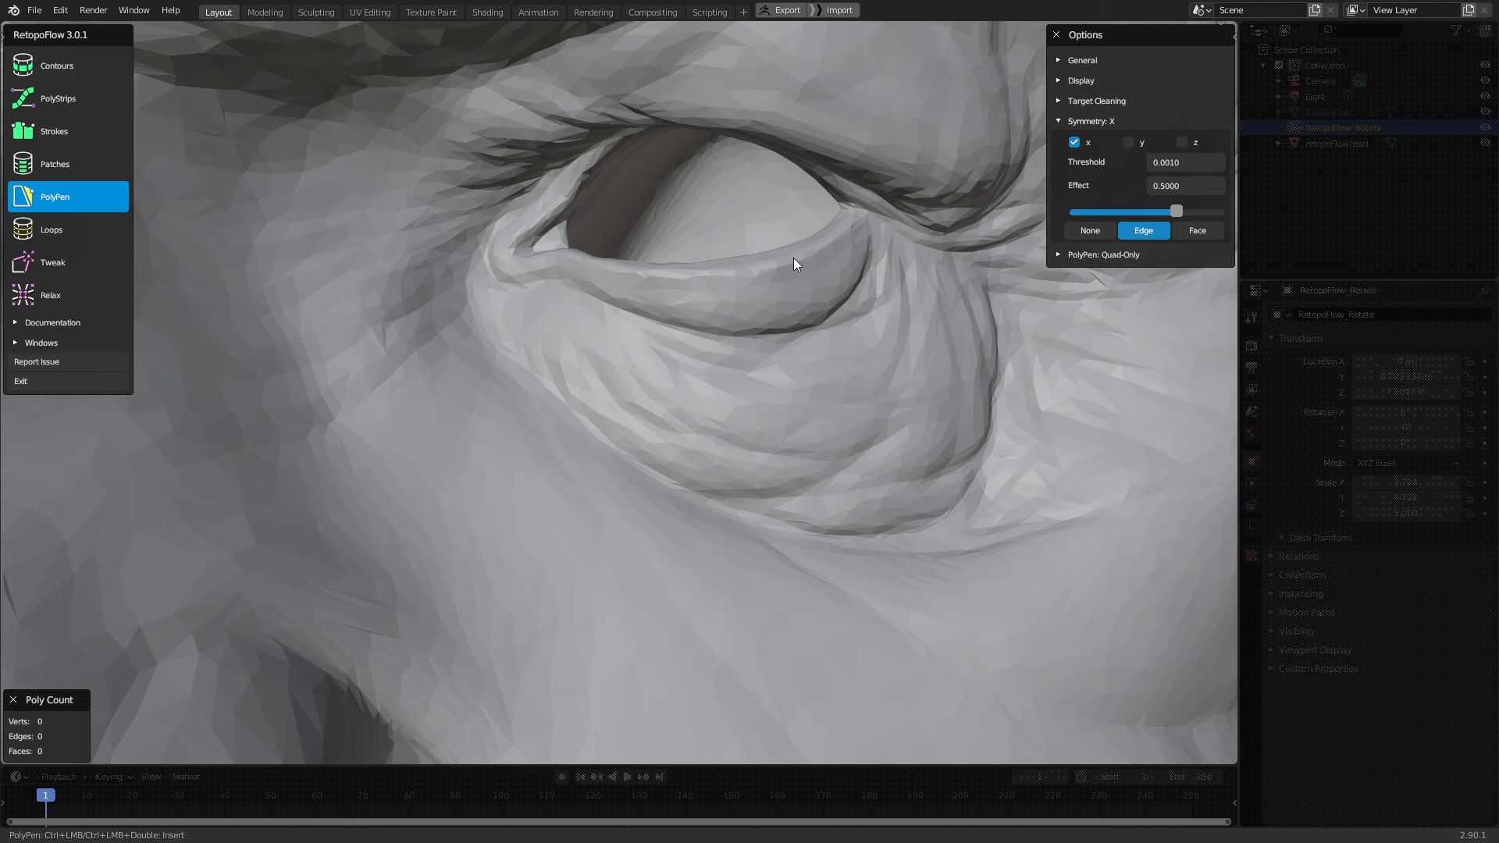
pyautogui.scroll(-3, 528, 278)
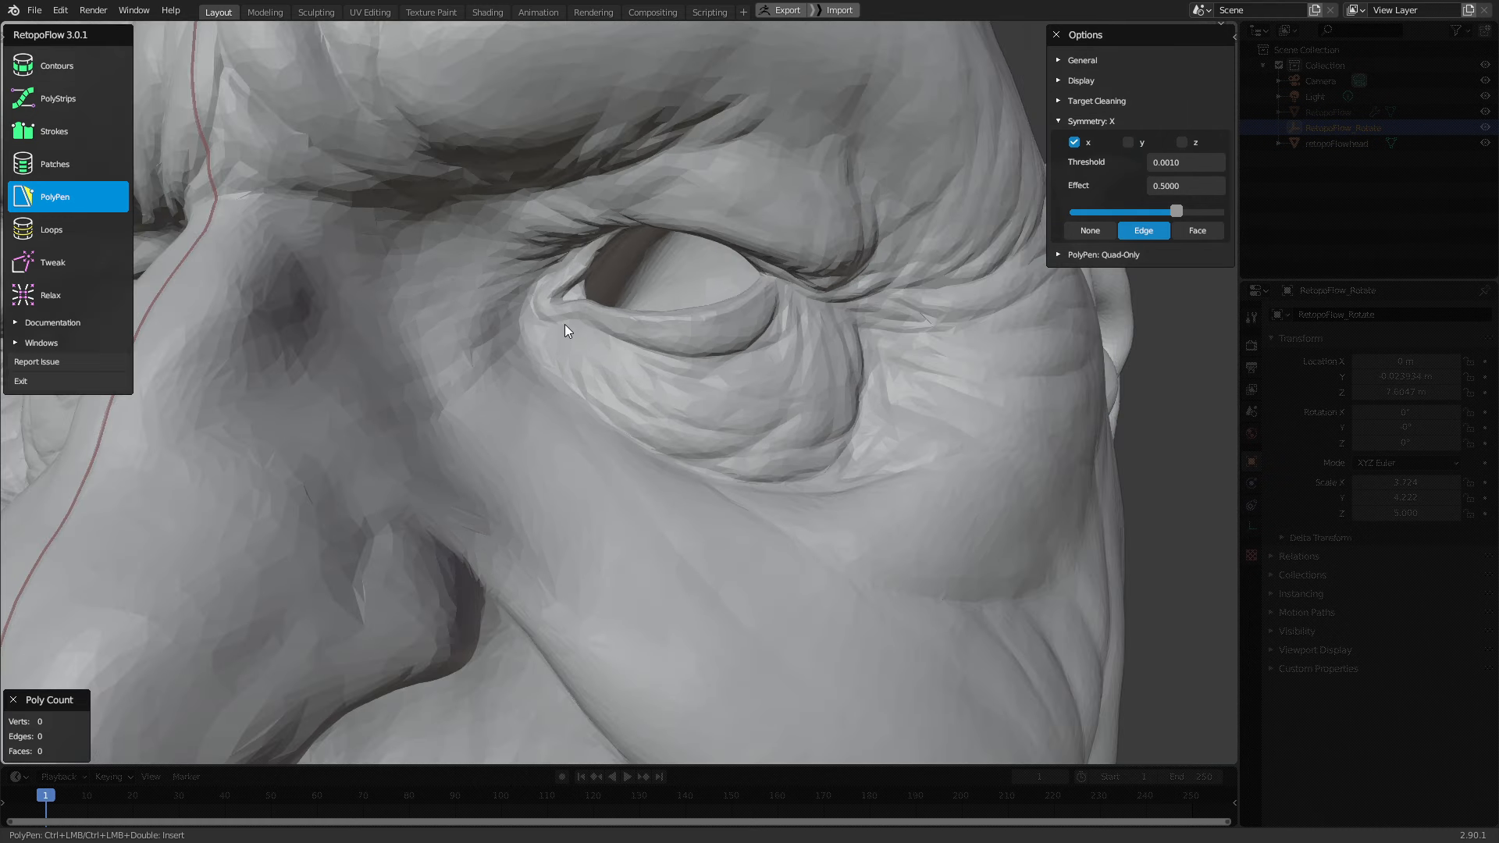
pyautogui.scroll(-4, 716, 304)
pyautogui.moveTo(680, 372)
pyautogui.mouseDown(button='middle')
pyautogui.moveTo(640, 376)
pyautogui.moveTo(683, 359)
pyautogui.mouseUp(button='middle')
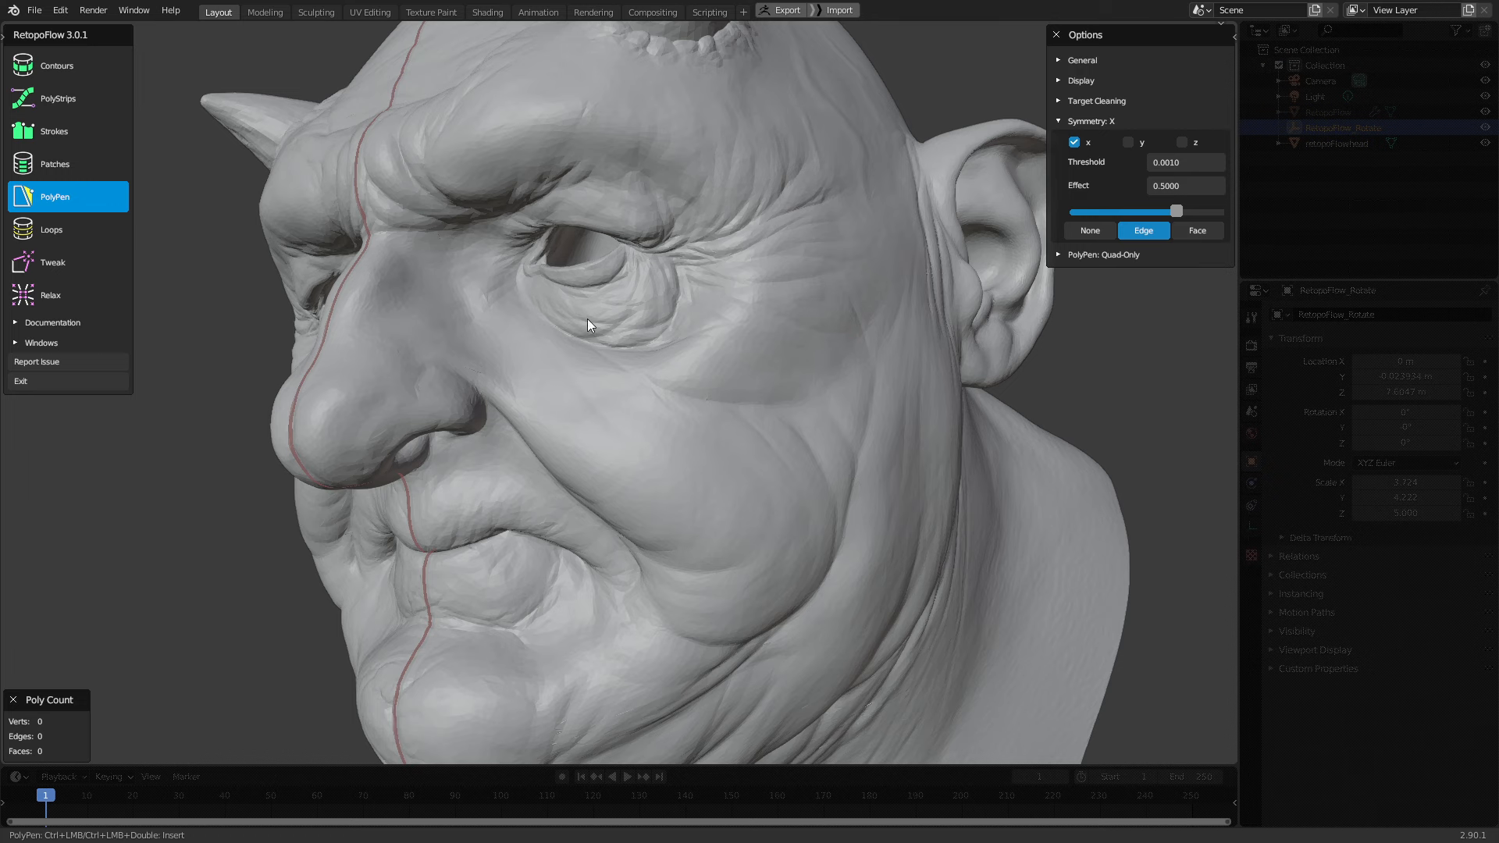
pyautogui.moveTo(587, 318)
pyautogui.mouseDown(button='middle')
pyautogui.moveTo(655, 293)
pyautogui.moveTo(756, 522)
pyautogui.moveTo(821, 420)
pyautogui.mouseUp(button='middle')
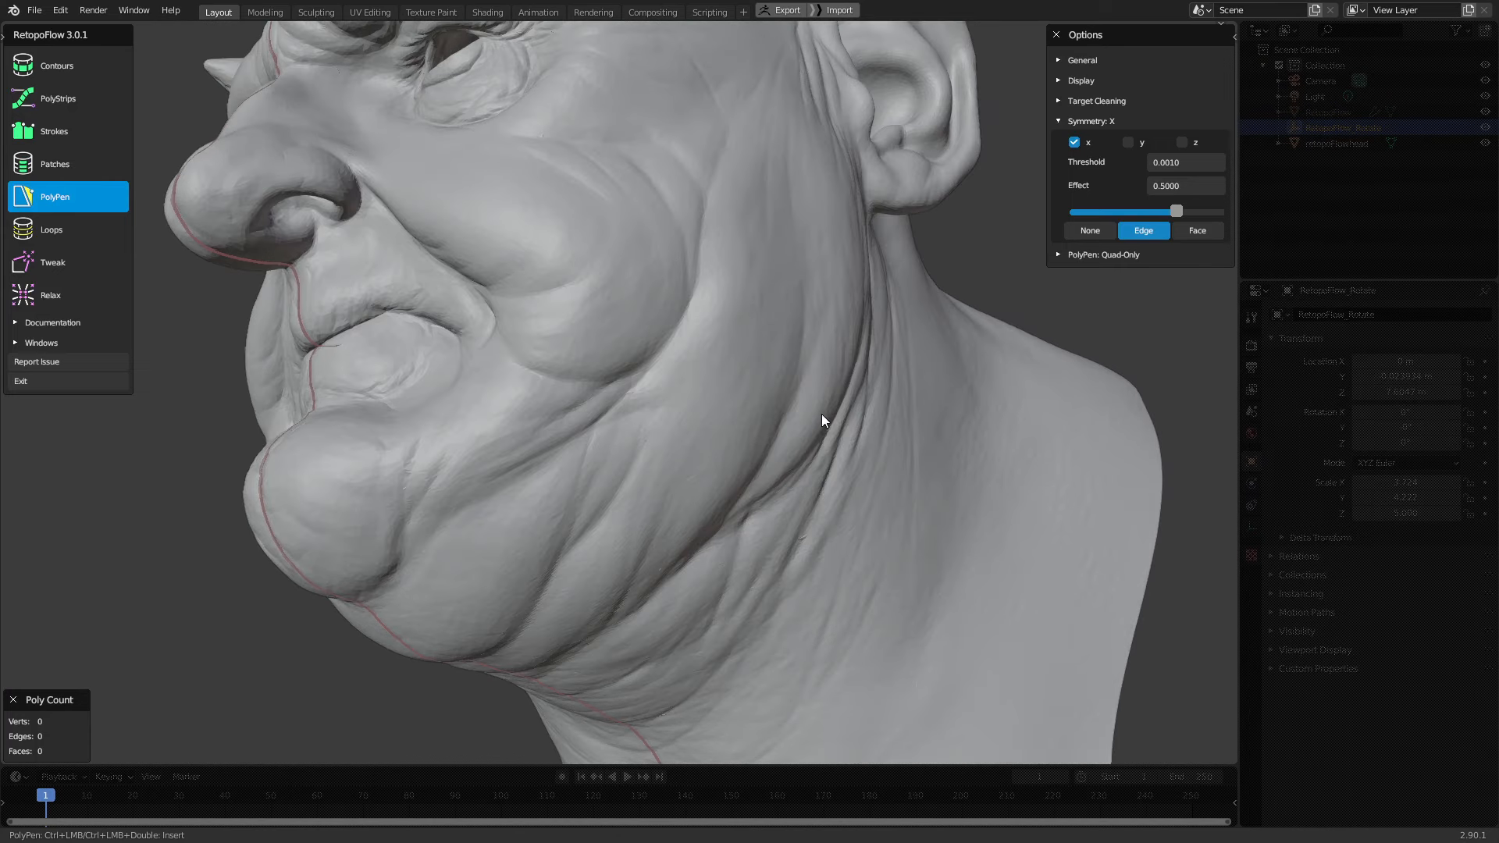
pyautogui.moveTo(708, 396); pyautogui.dragTo(709, 402, button='middle')
pyautogui.moveTo(655, 315); pyautogui.dragTo(813, 324, button='middle')
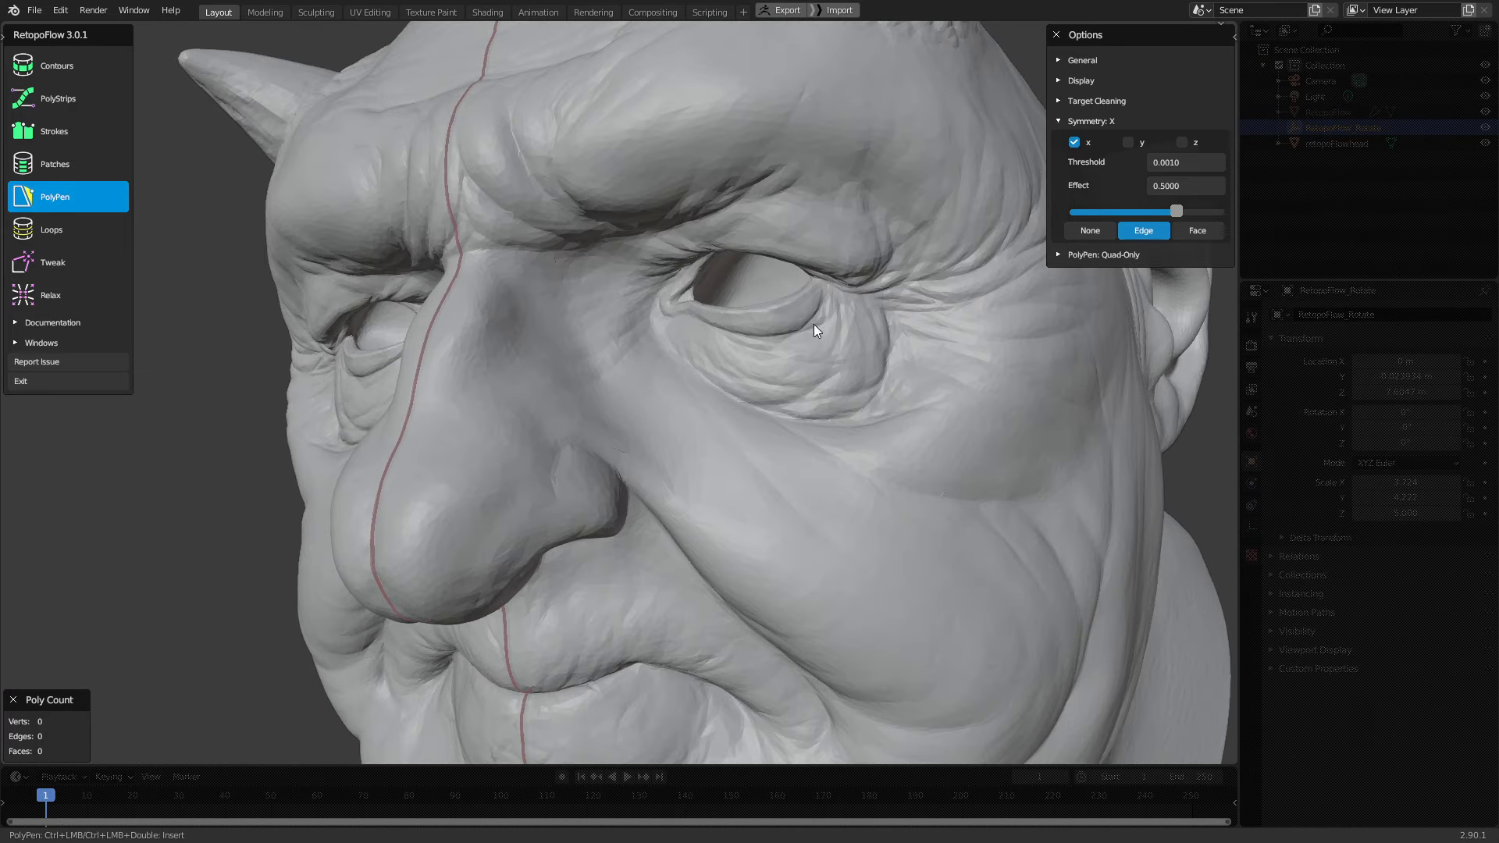
# Activate the Strokes tool and turn off X-axis symmetry for working around the eye
pyautogui.click(55, 137)
pyautogui.moveTo(554, 325); pyautogui.dragTo(575, 317, button='middle')
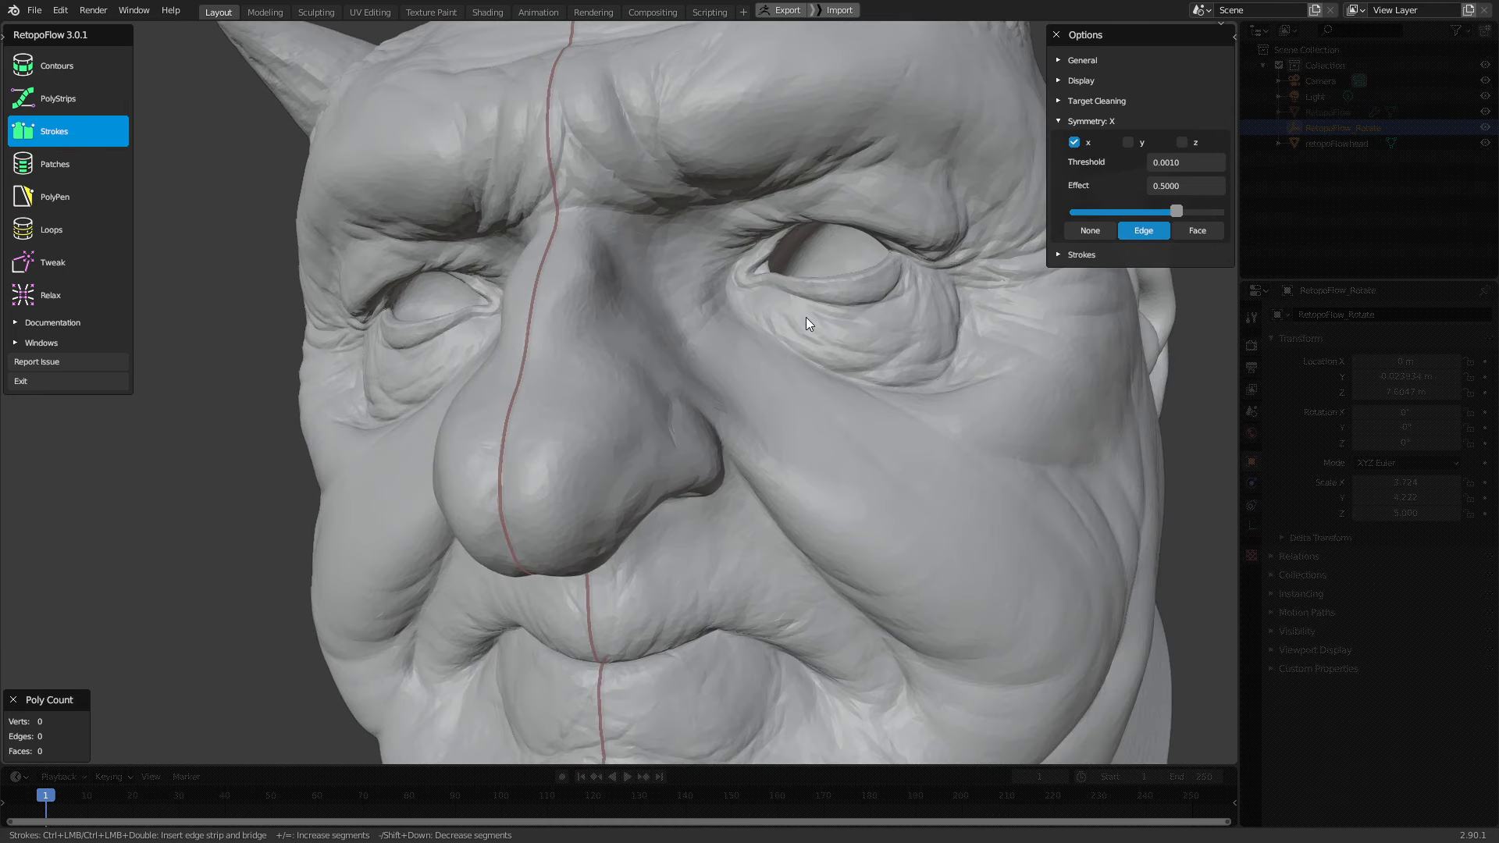
pyautogui.press('`')
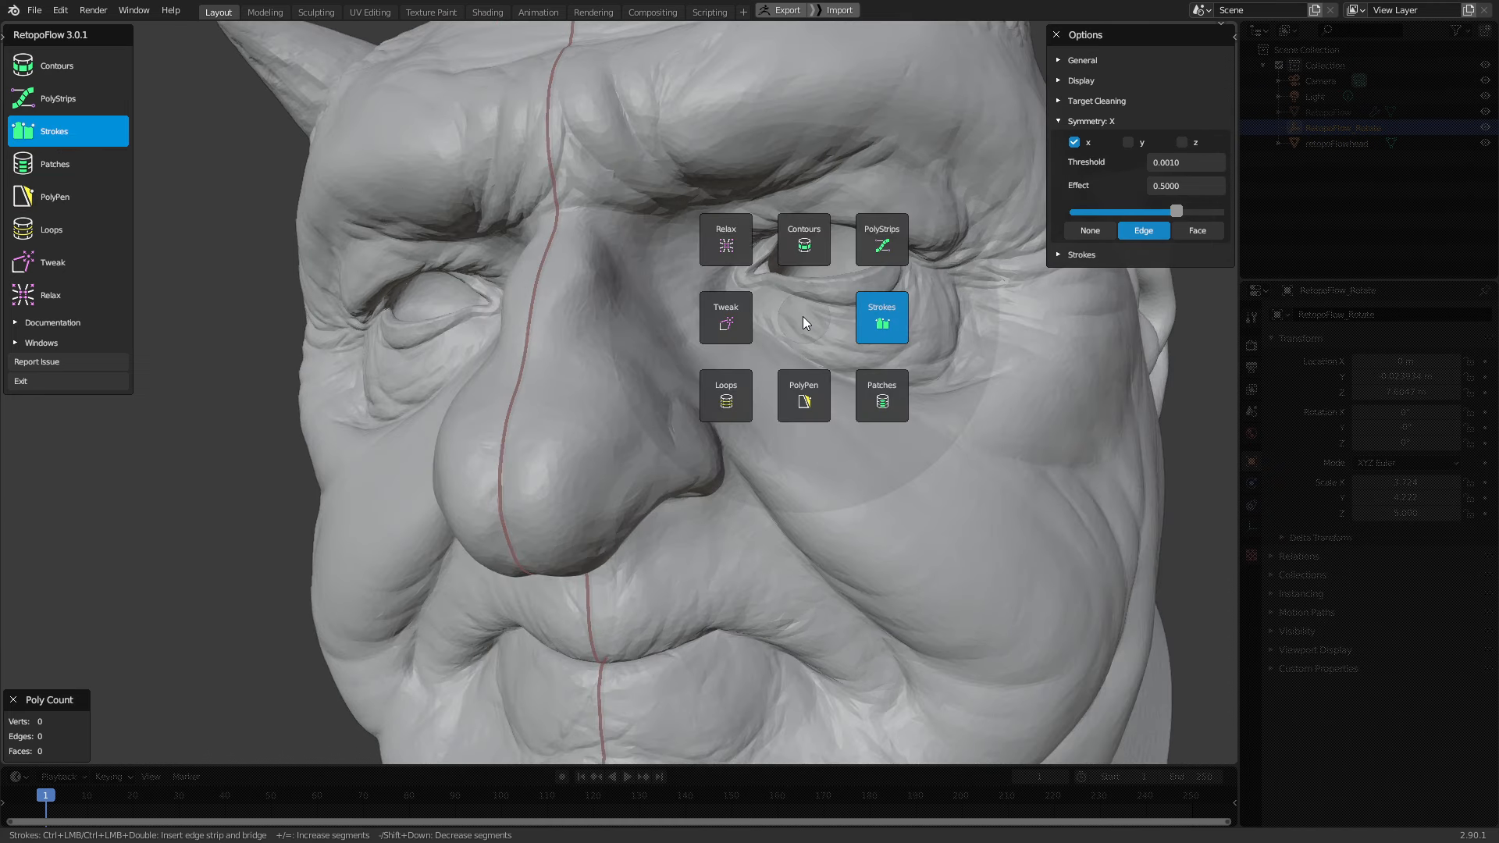
pyautogui.click(892, 325)
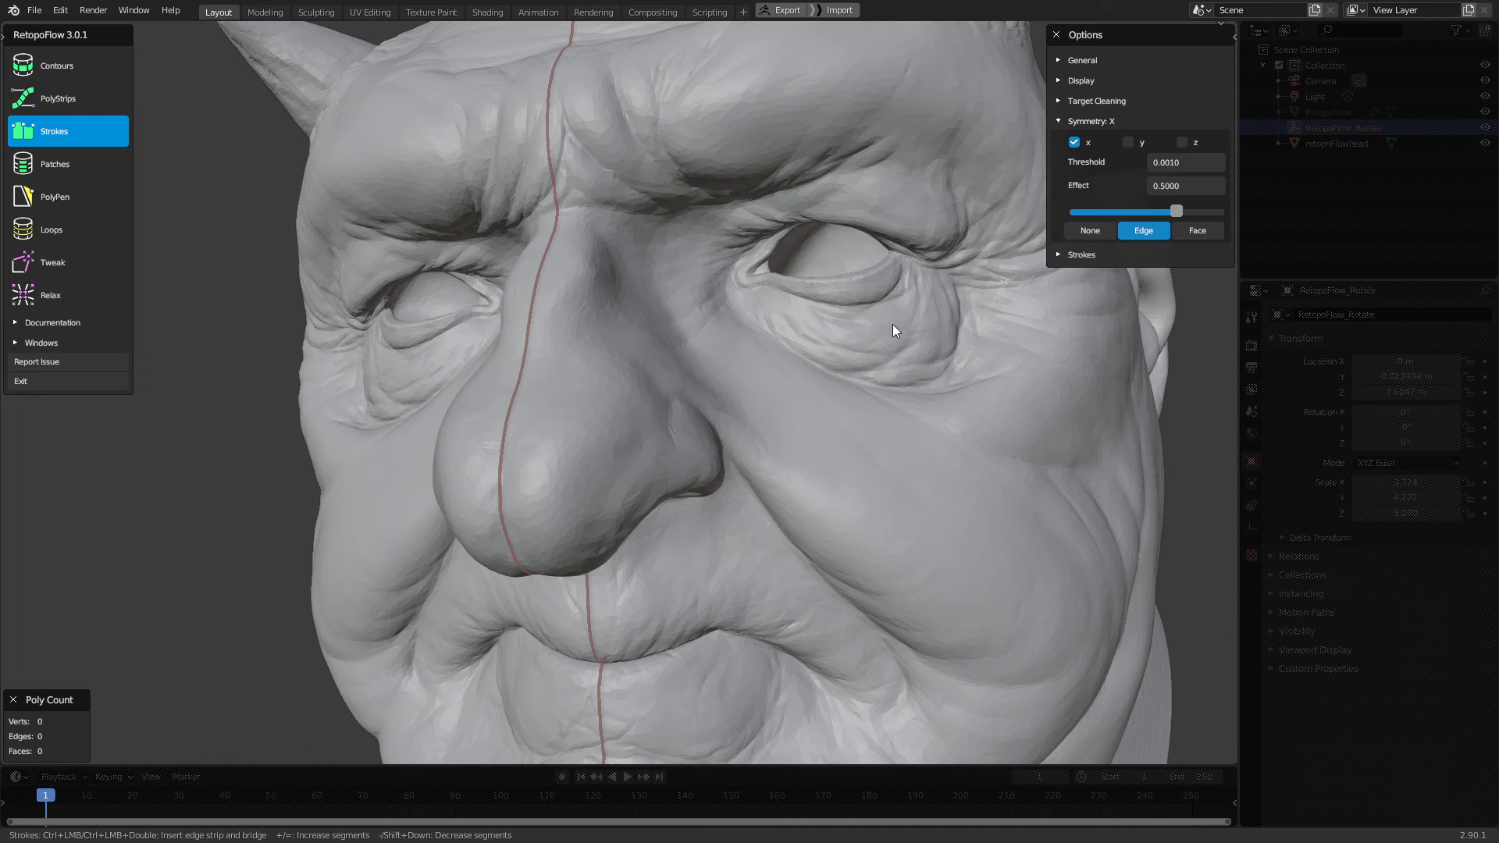
pyautogui.moveTo(892, 324)
pyautogui.mouseDown(button='middle')
pyautogui.moveTo(892, 301)
pyautogui.moveTo(817, 288)
pyautogui.moveTo(777, 326)
pyautogui.mouseUp(button='middle')
pyautogui.scroll(2, 820, 284)
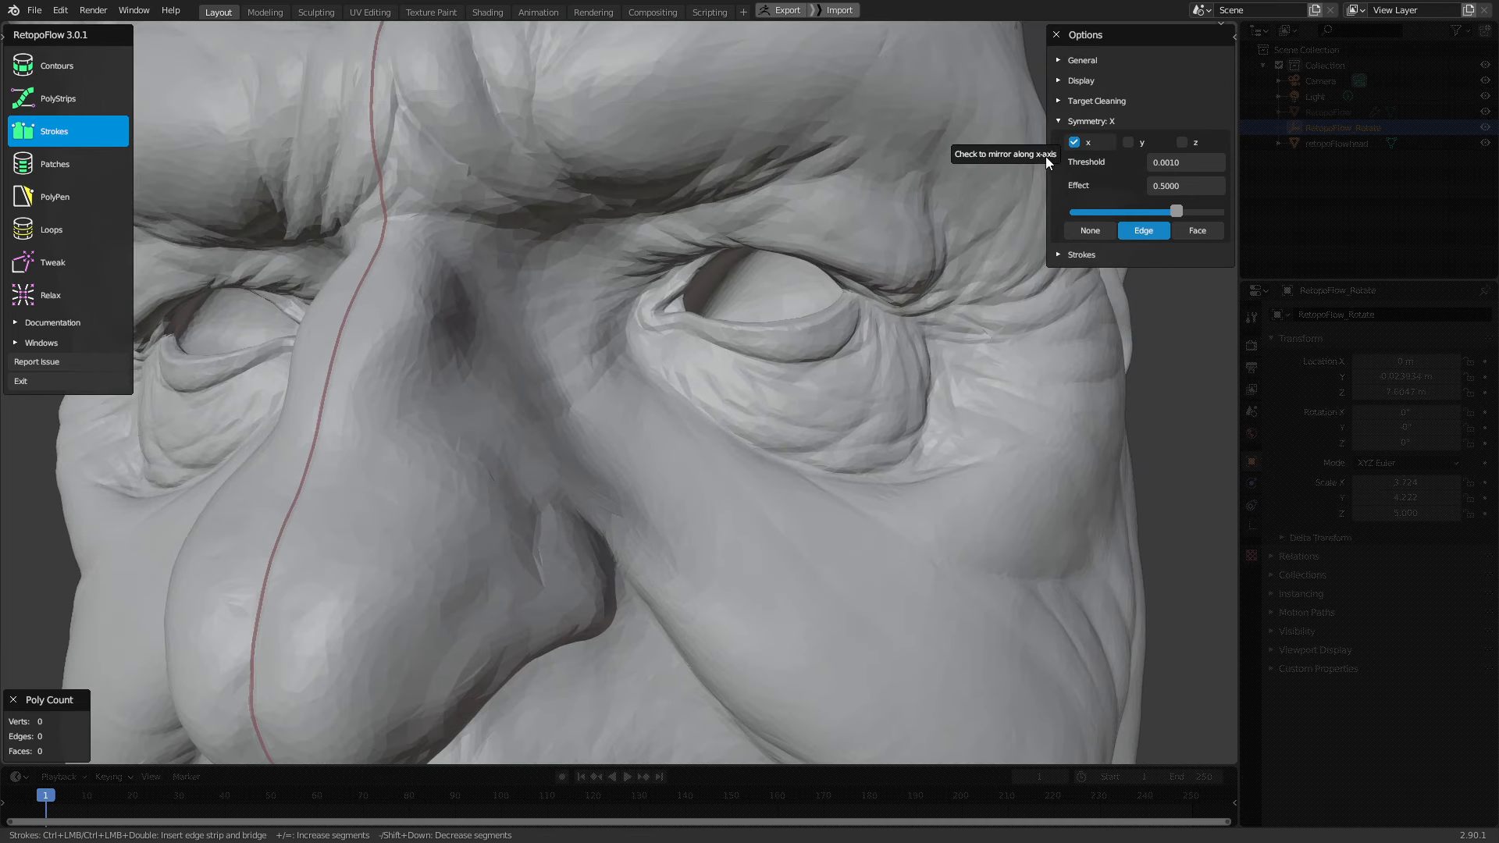
pyautogui.click(1074, 143)
pyautogui.moveTo(772, 337)
pyautogui.mouseDown(button='middle')
pyautogui.moveTo(807, 310)
pyautogui.moveTo(726, 319)
pyautogui.mouseUp(button='middle')
pyautogui.scroll(2, 769, 289)
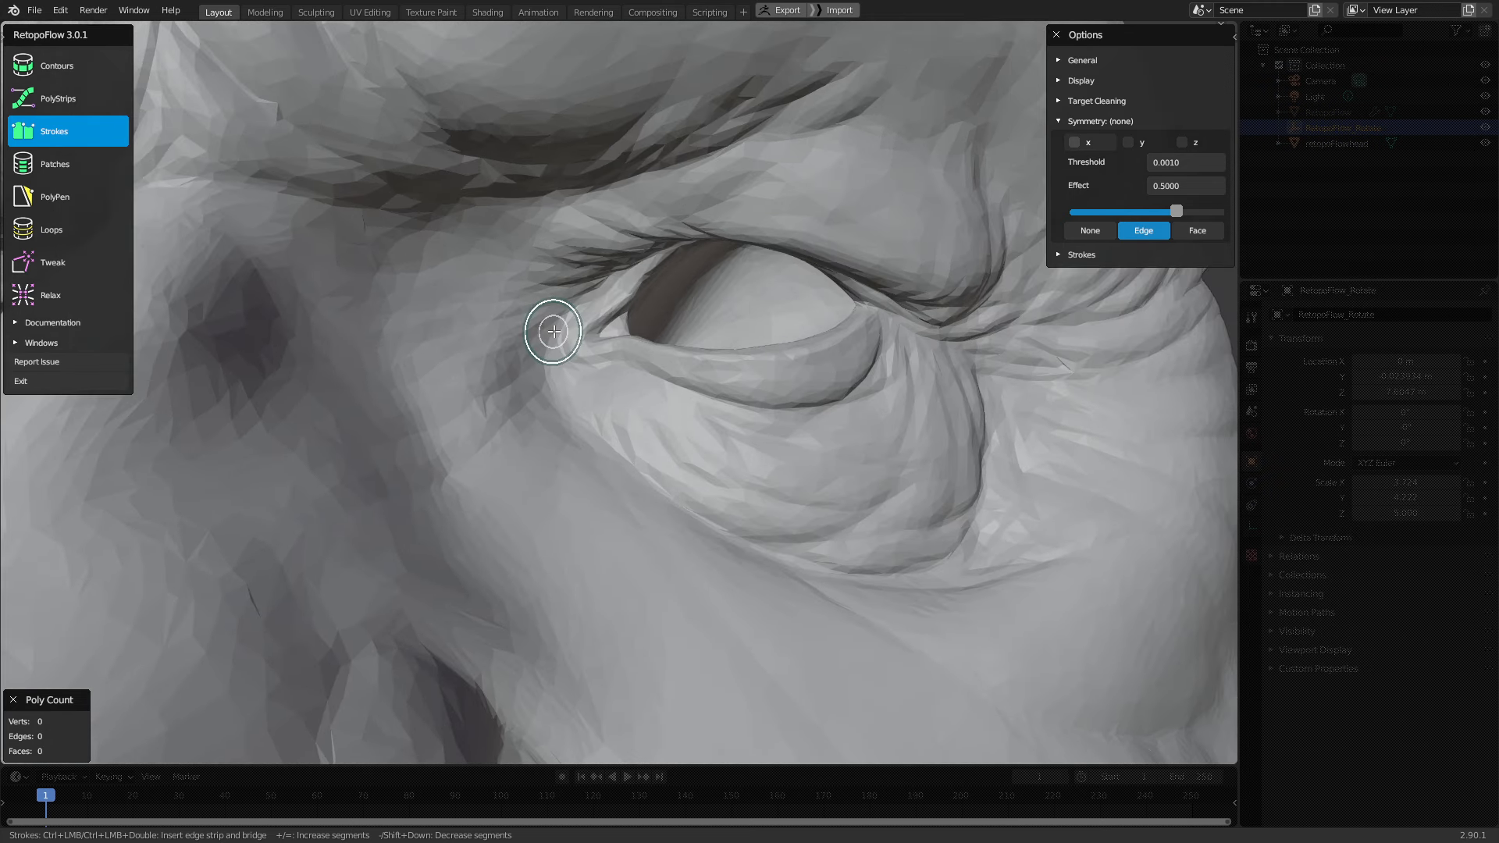
# Draw a closed edge loop around the eyelids with Strokes and reduce it to 12 segments
pyautogui.moveTo(555, 334)
pyautogui.keyDown('ctrl'); pyautogui.mouseDown()
pyautogui.moveTo(575, 294)
pyautogui.moveTo(658, 243)
pyautogui.moveTo(733, 227)
pyautogui.moveTo(876, 255)
pyautogui.moveTo(947, 353)
pyautogui.moveTo(783, 442)
pyautogui.moveTo(660, 424)
pyautogui.moveTo(572, 369)
pyautogui.moveTo(547, 320)
pyautogui.mouseUp(); pyautogui.keyUp('ctrl')
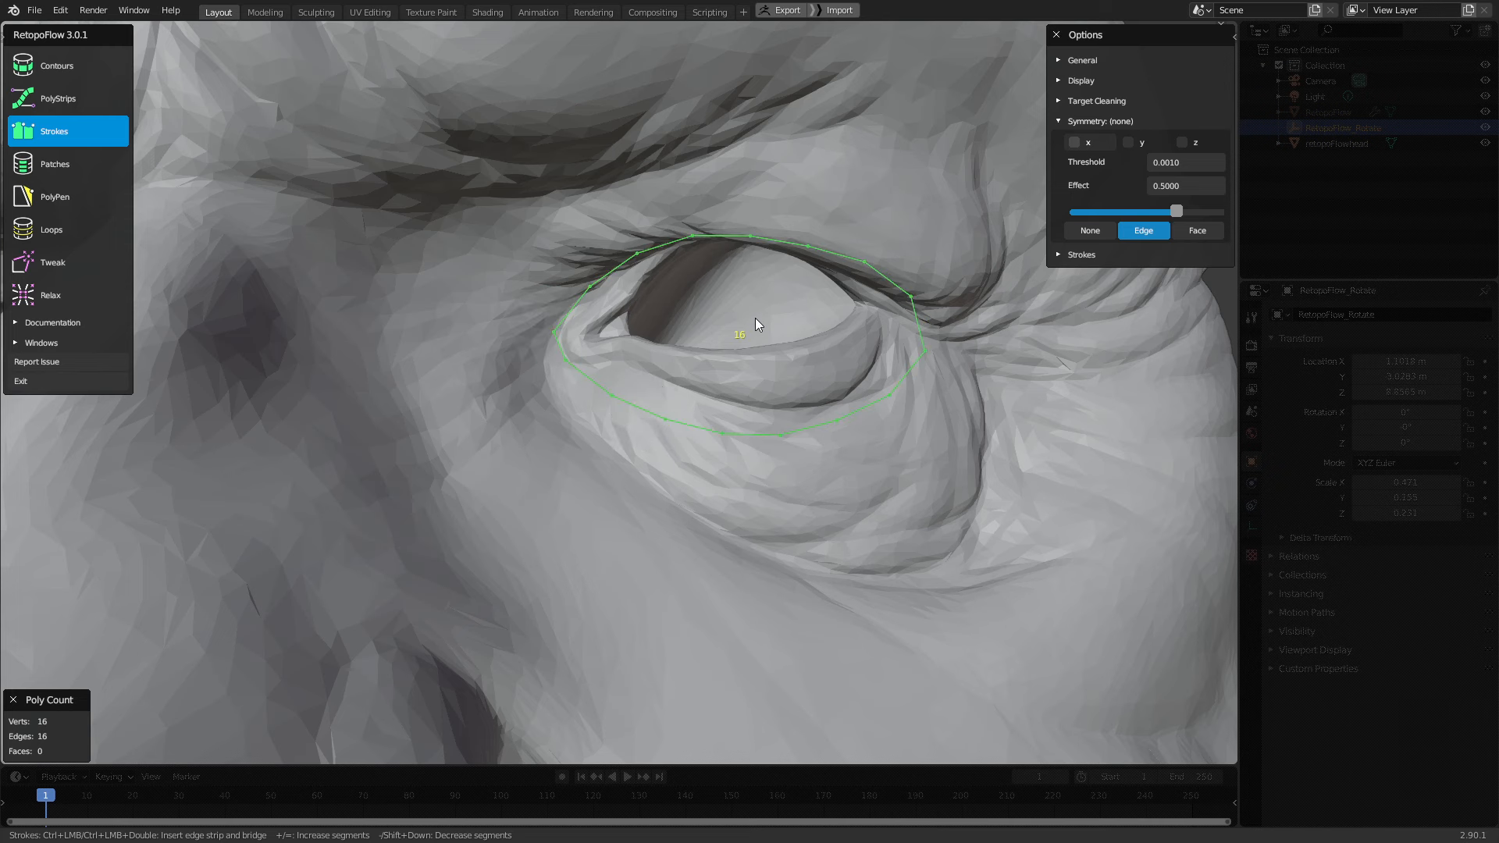
pyautogui.press('-')
pyautogui.press('-')
pyautogui.press('-')
pyautogui.press('-')
# Draw a larger closed stroke around the eye socket to bridge a ring of quads from the eyelid loop, and inspect it
pyautogui.scroll(-2, 755, 317)
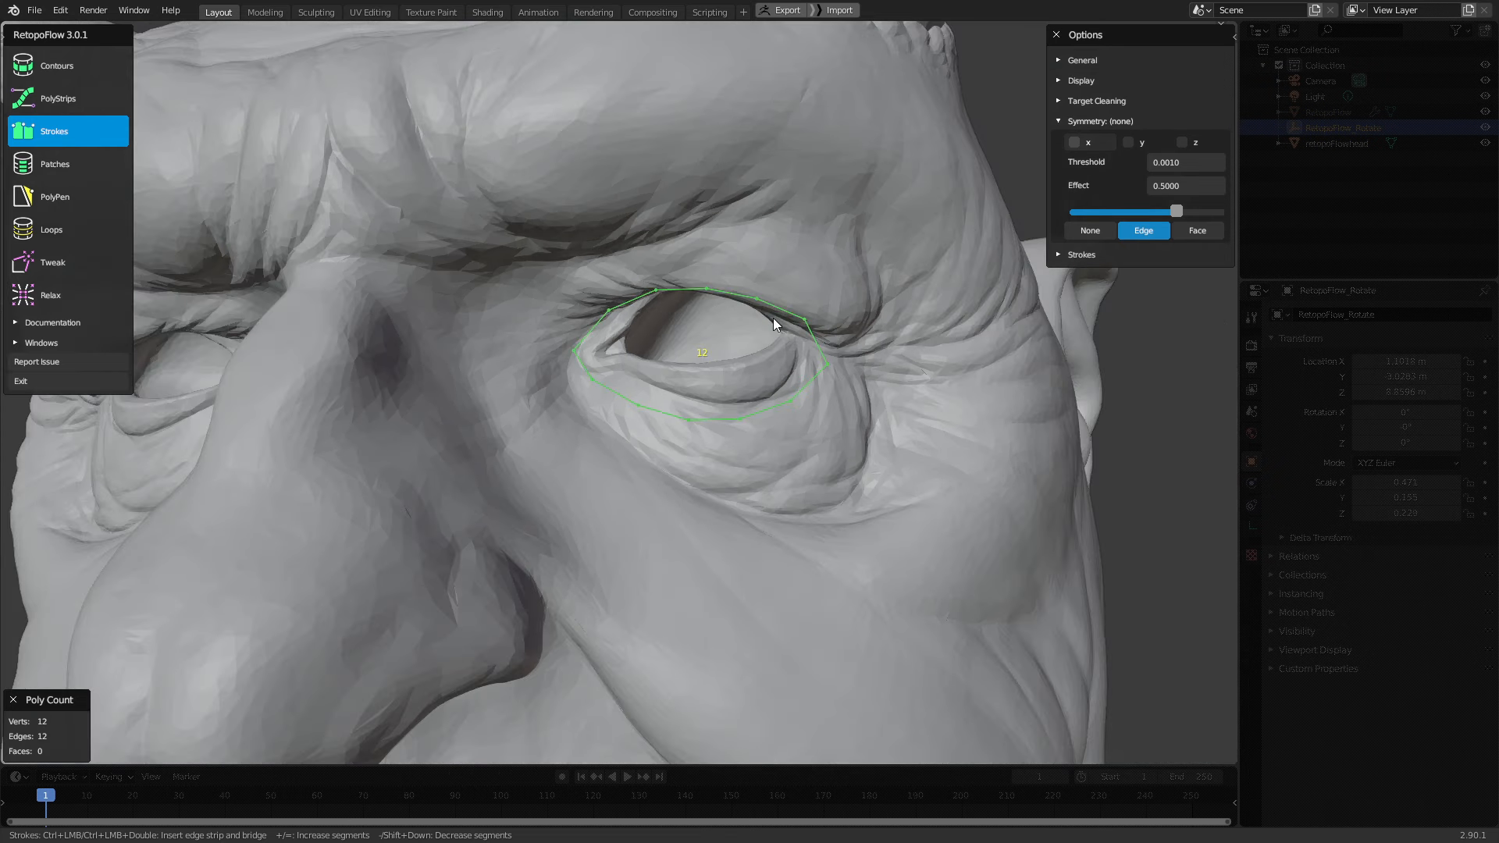
pyautogui.moveTo(643, 234)
pyautogui.keyDown('ctrl'); pyautogui.mouseDown()
pyautogui.moveTo(512, 288)
pyautogui.moveTo(536, 430)
pyautogui.moveTo(696, 509)
pyautogui.moveTo(887, 518)
pyautogui.moveTo(923, 435)
pyautogui.moveTo(853, 292)
pyautogui.moveTo(769, 227)
pyautogui.moveTo(618, 236)
pyautogui.mouseUp(); pyautogui.keyUp('ctrl')
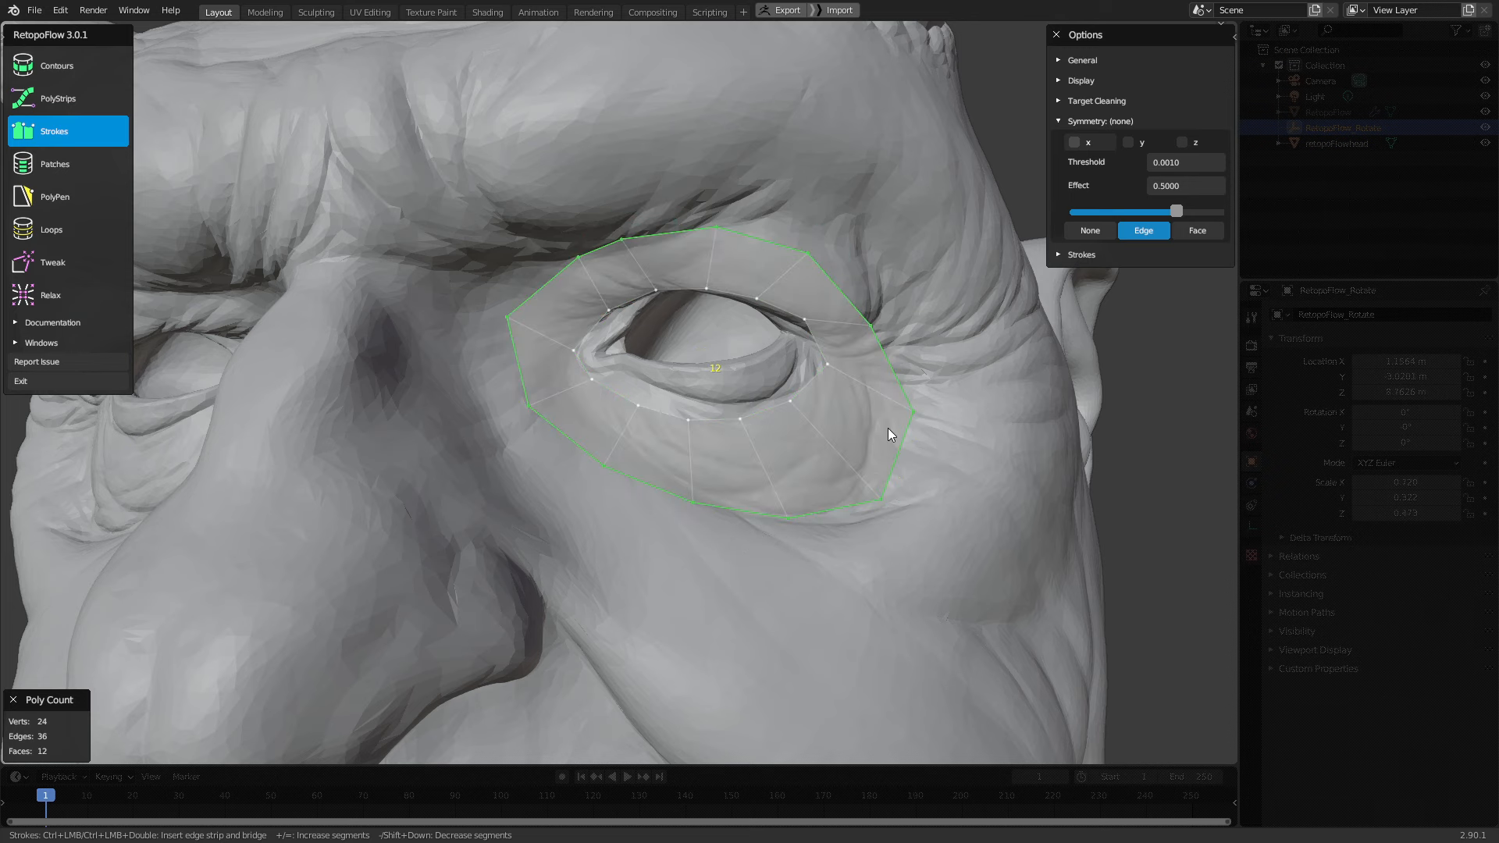
pyautogui.moveTo(776, 342)
pyautogui.mouseDown(button='middle')
pyautogui.moveTo(761, 335)
pyautogui.moveTo(798, 332)
pyautogui.mouseUp(button='middle')
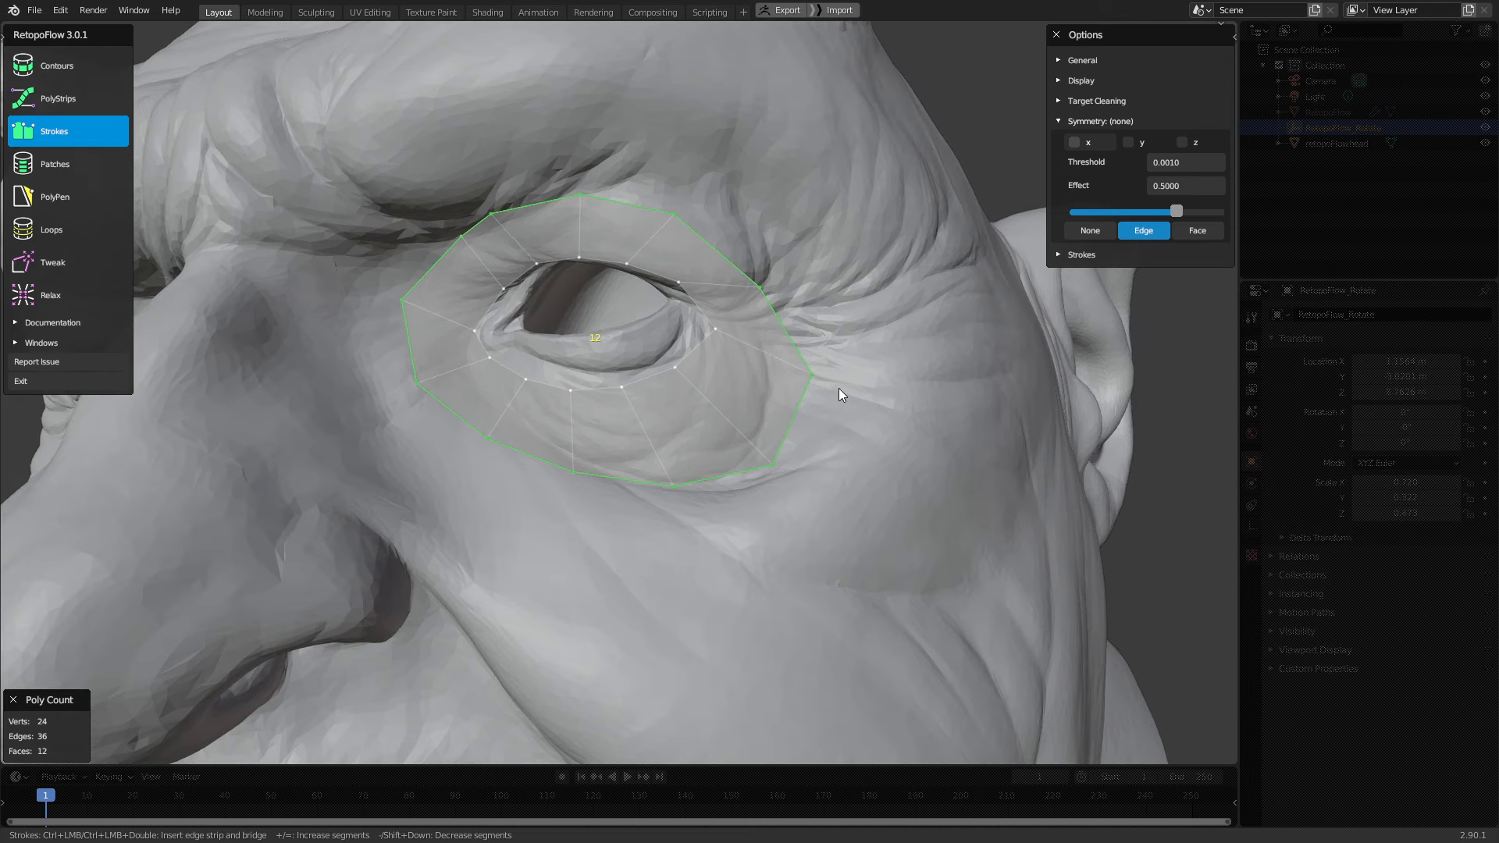
pyautogui.moveTo(838, 387); pyautogui.dragTo(804, 340, button='middle')
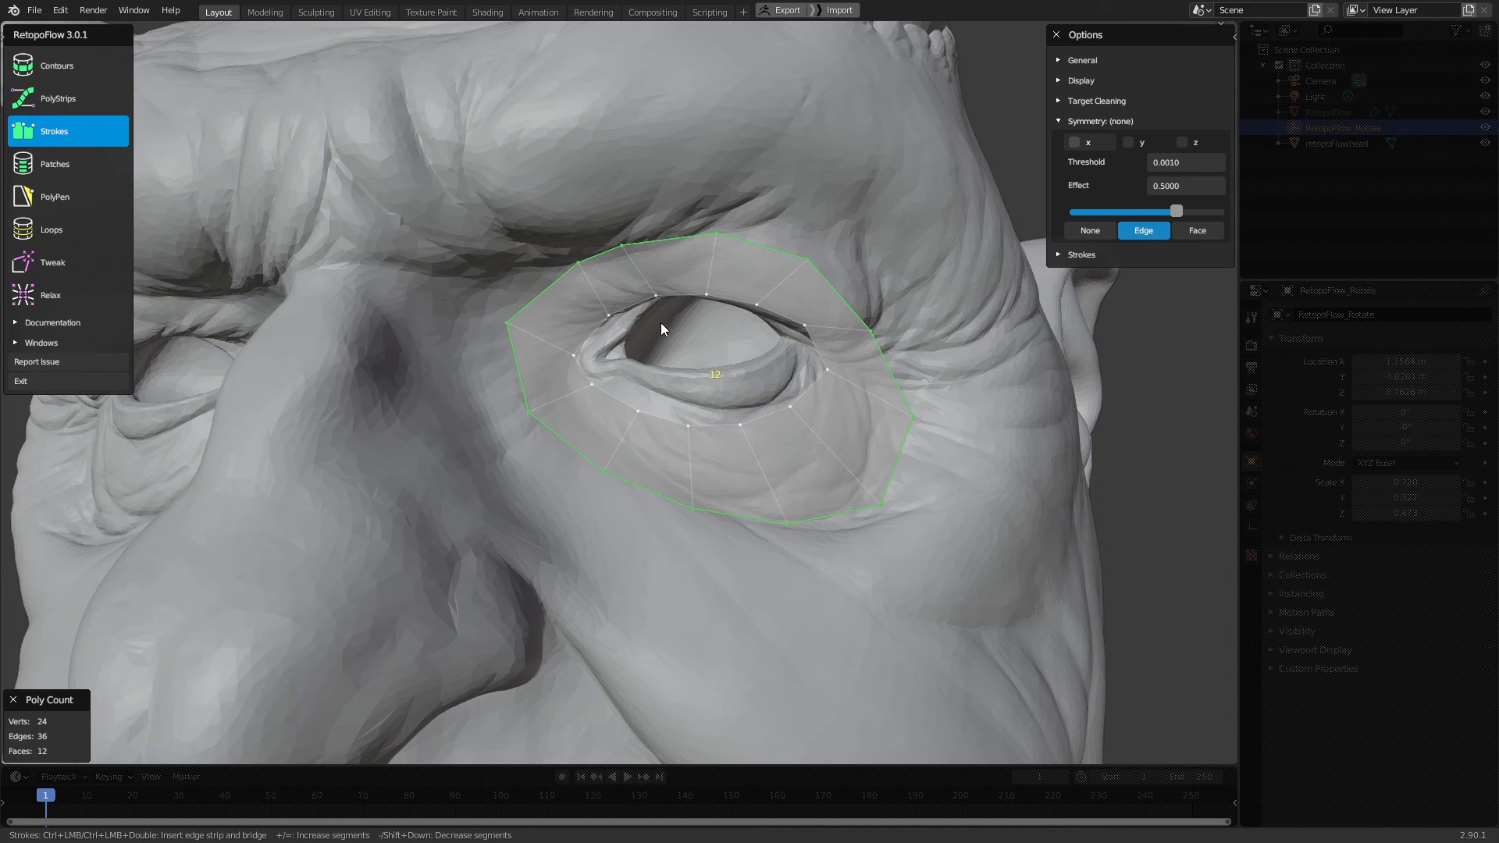
pyautogui.moveTo(809, 367); pyautogui.dragTo(759, 334, button='middle')
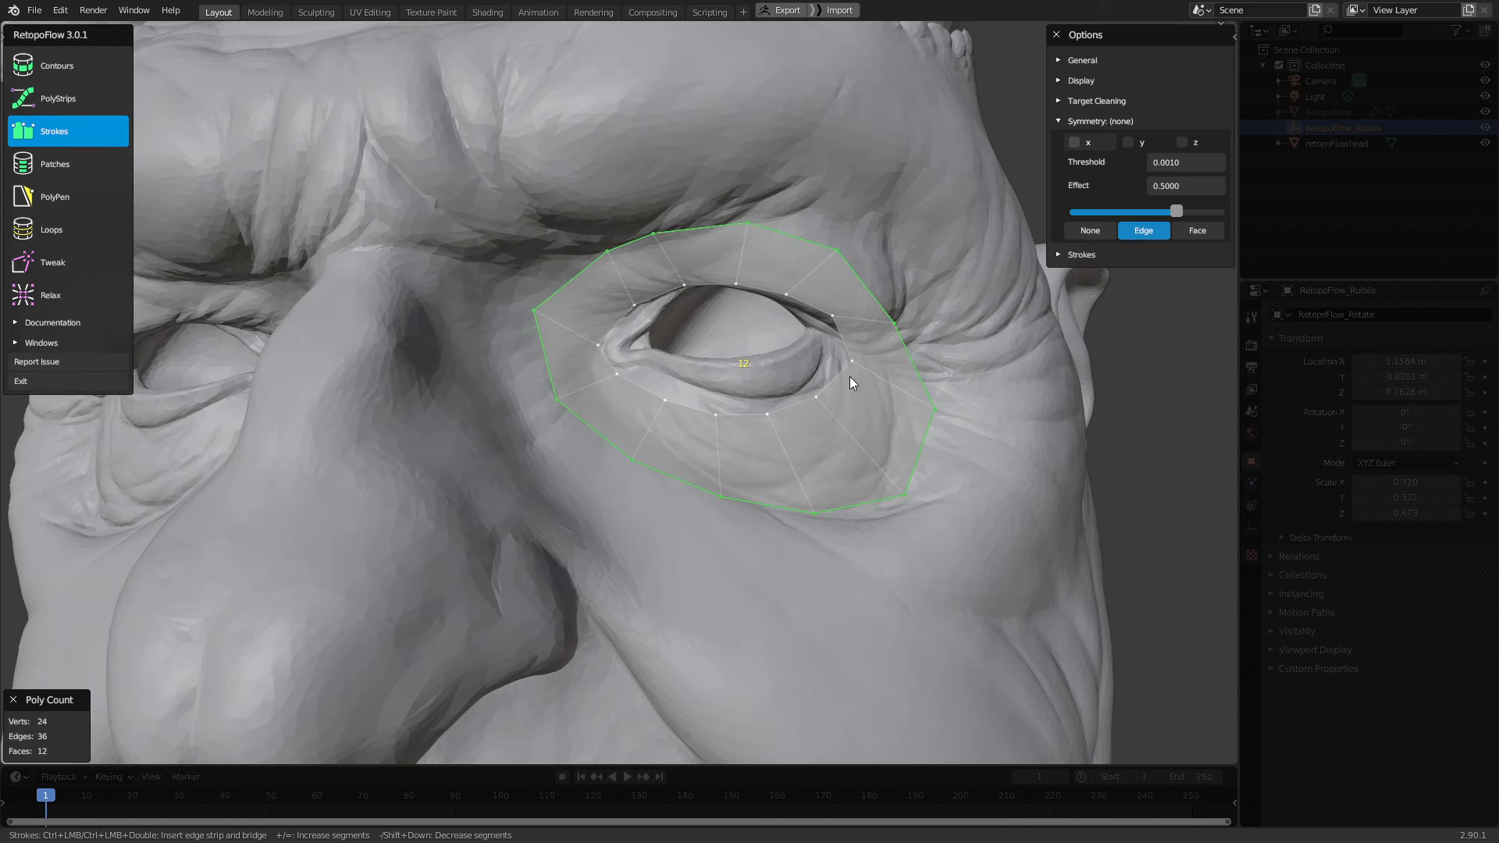
pyautogui.moveTo(833, 384); pyautogui.dragTo(829, 348, button='middle')
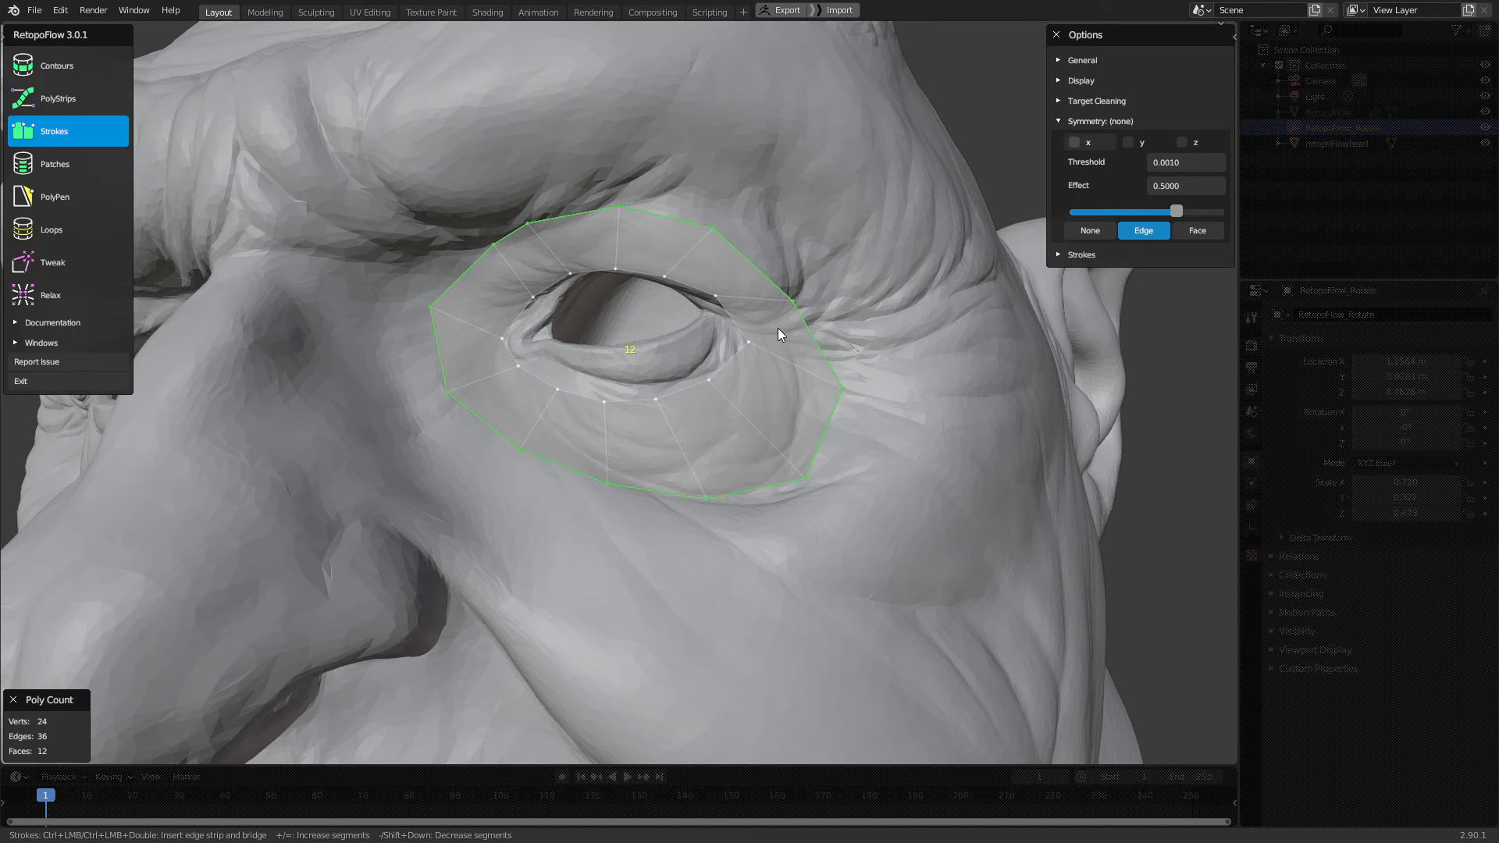
pyautogui.moveTo(777, 334); pyautogui.dragTo(809, 342, button='middle')
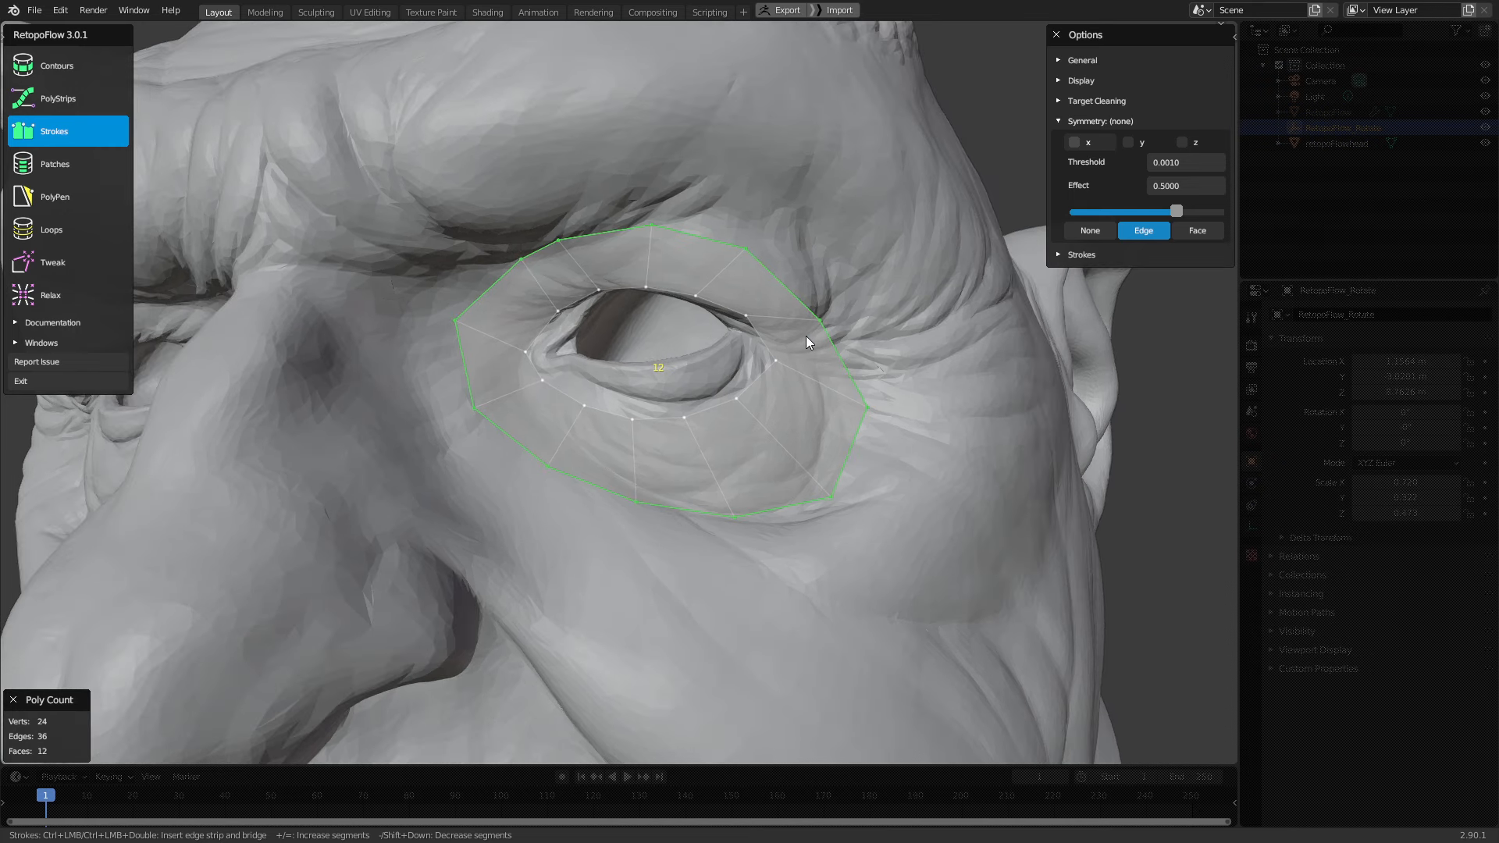
# Switch to Tweak, shrink the brush, and adjust the inner and outer loop vertices near the eye's outer corner
pyautogui.press('`')
pyautogui.click(704, 335)
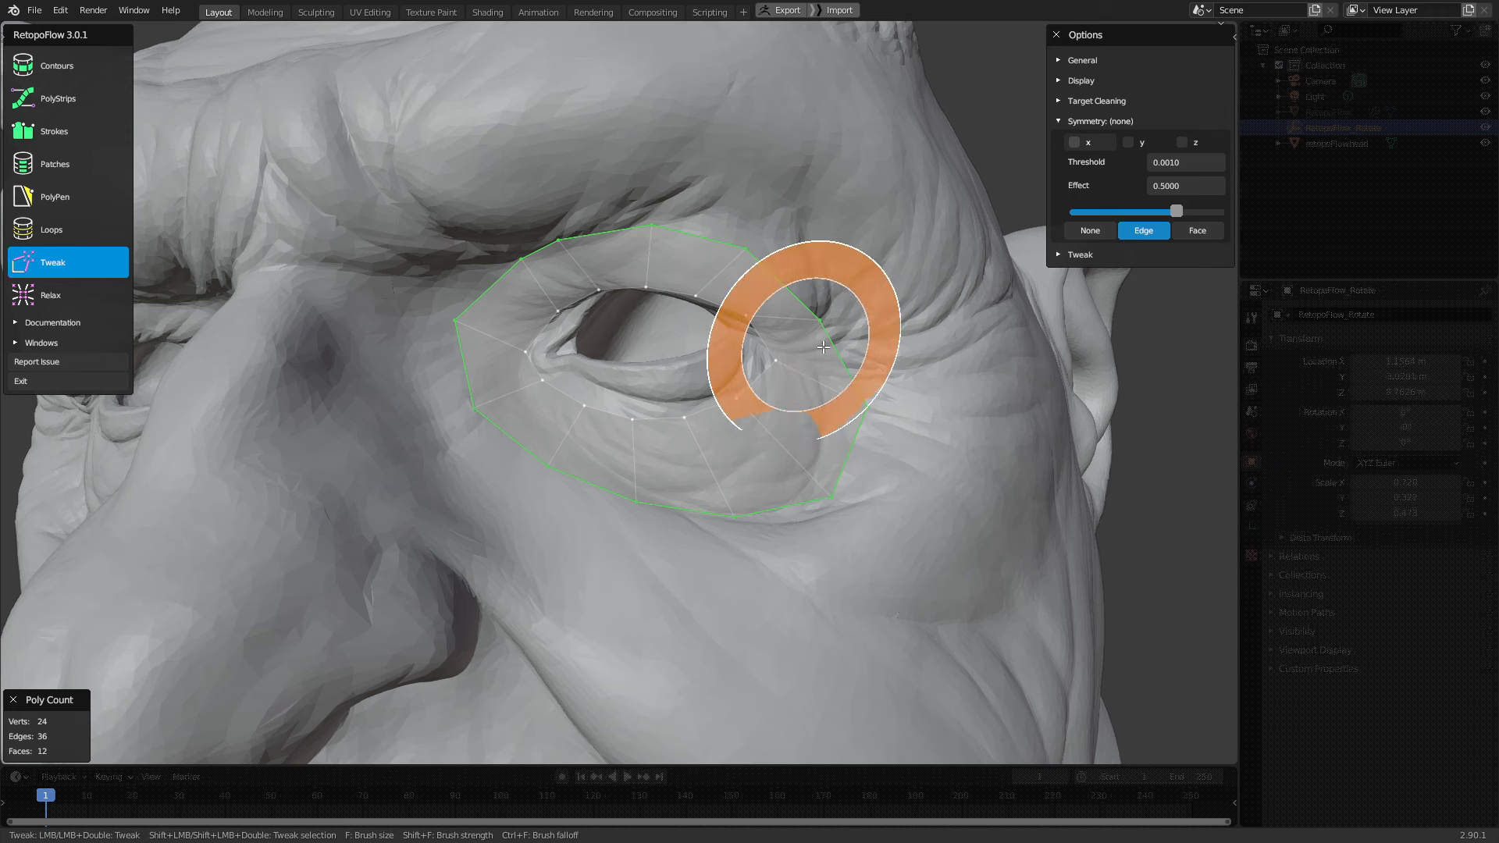
pyautogui.press('f')
pyautogui.click(741, 327)
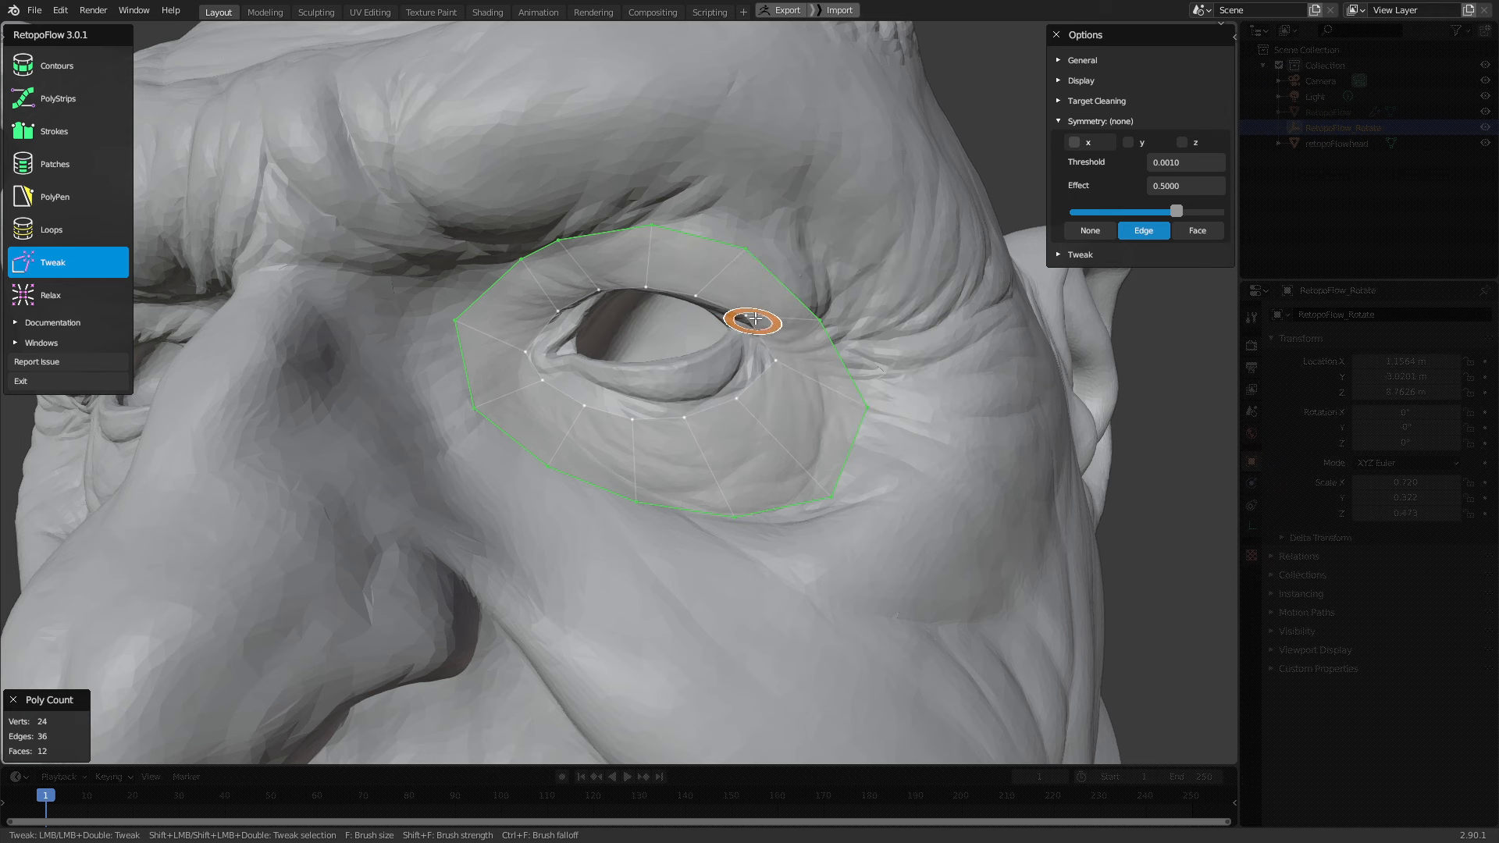
pyautogui.moveTo(803, 328); pyautogui.dragTo(806, 302)
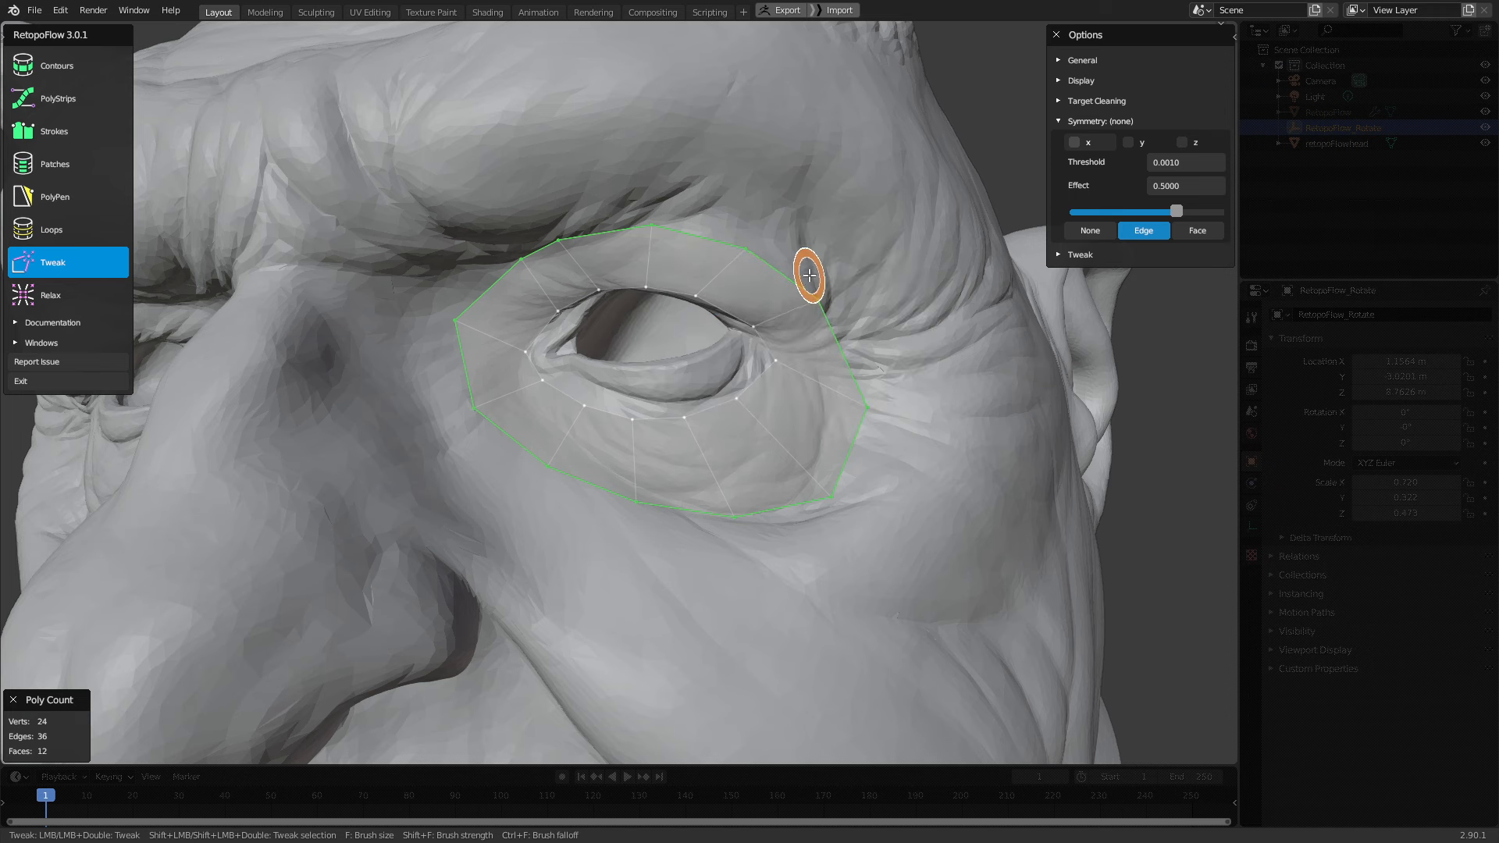
pyautogui.moveTo(862, 409); pyautogui.dragTo(863, 382)
pyautogui.moveTo(769, 358); pyautogui.dragTo(736, 365)
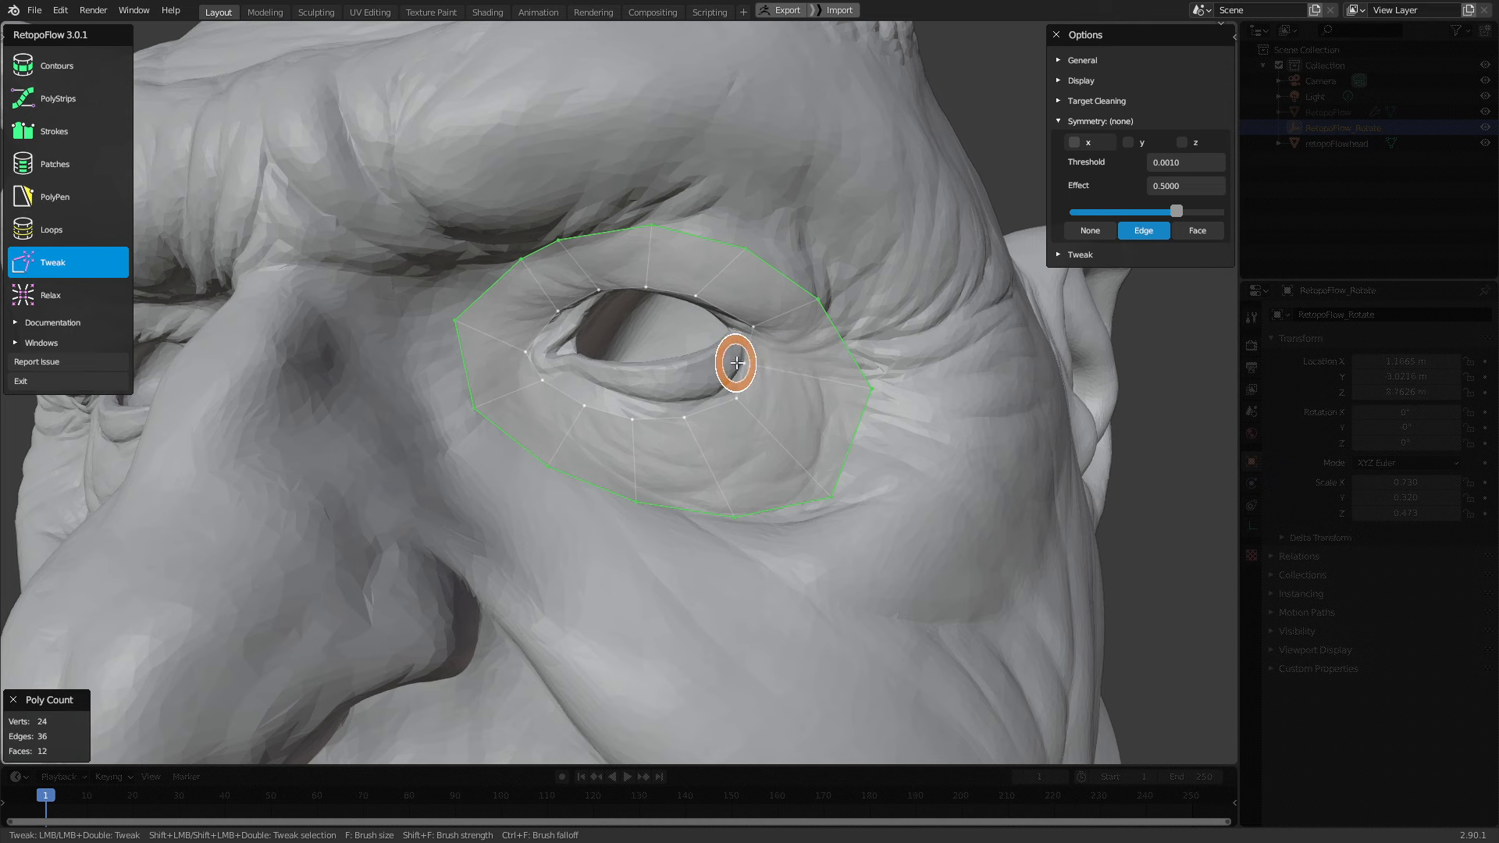
# Tweak the lower eyelid vertices closer to the lid and adjust the vertices above the inner eye corner
pyautogui.moveTo(682, 428)
pyautogui.mouseDown()
pyautogui.moveTo(672, 401)
pyautogui.moveTo(548, 380)
pyautogui.mouseUp()
pyautogui.moveTo(552, 322); pyautogui.dragTo(547, 319)
pyautogui.moveTo(529, 245); pyautogui.dragTo(508, 260)
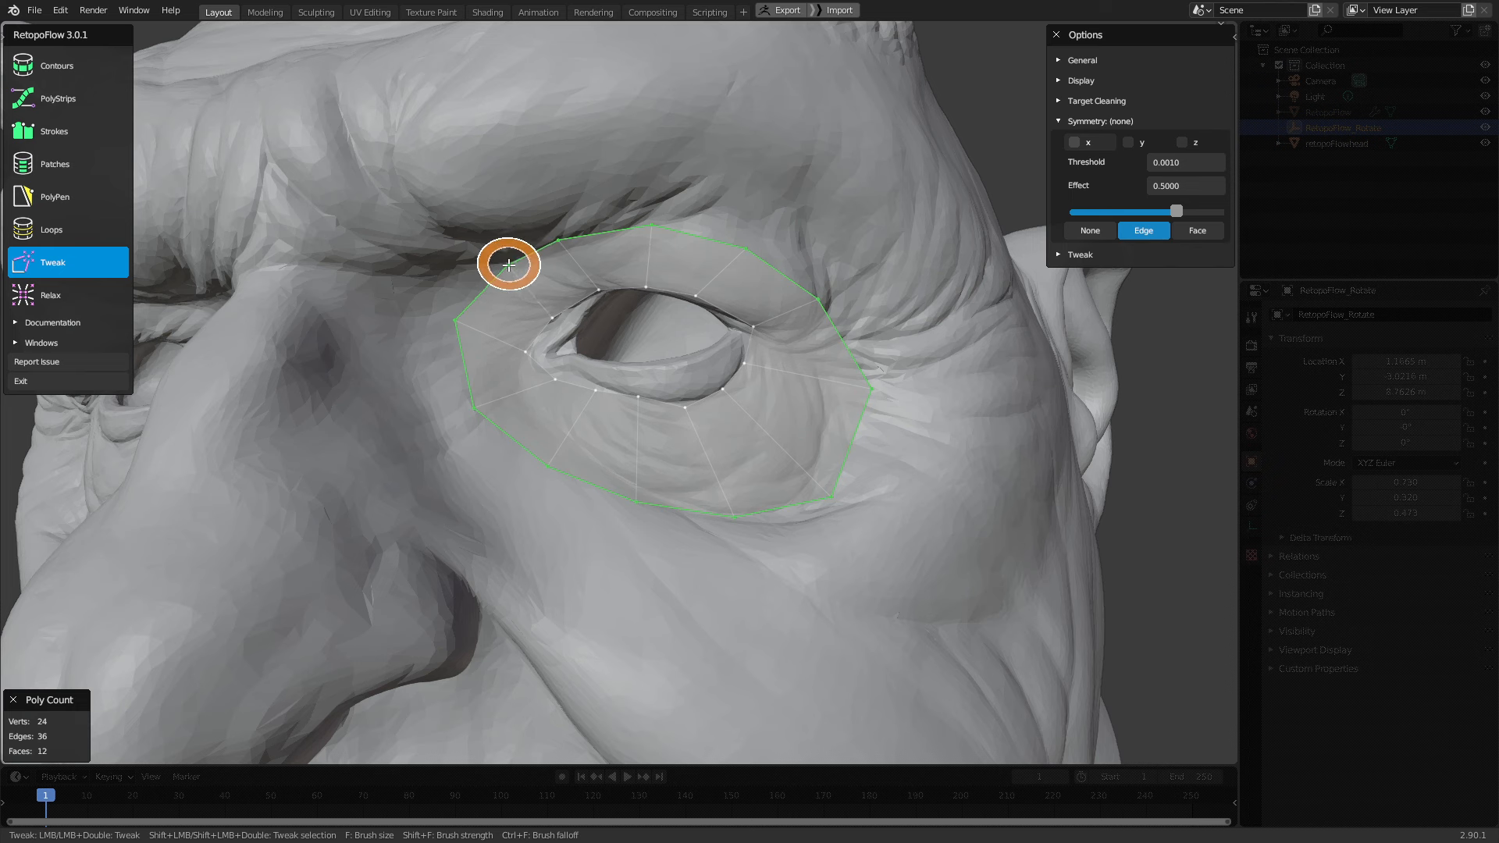
# Tweak the outer loop's vertices beside and below the outer eye corner inward to even out the ring
pyautogui.moveTo(547, 266); pyautogui.dragTo(742, 221, button='middle')
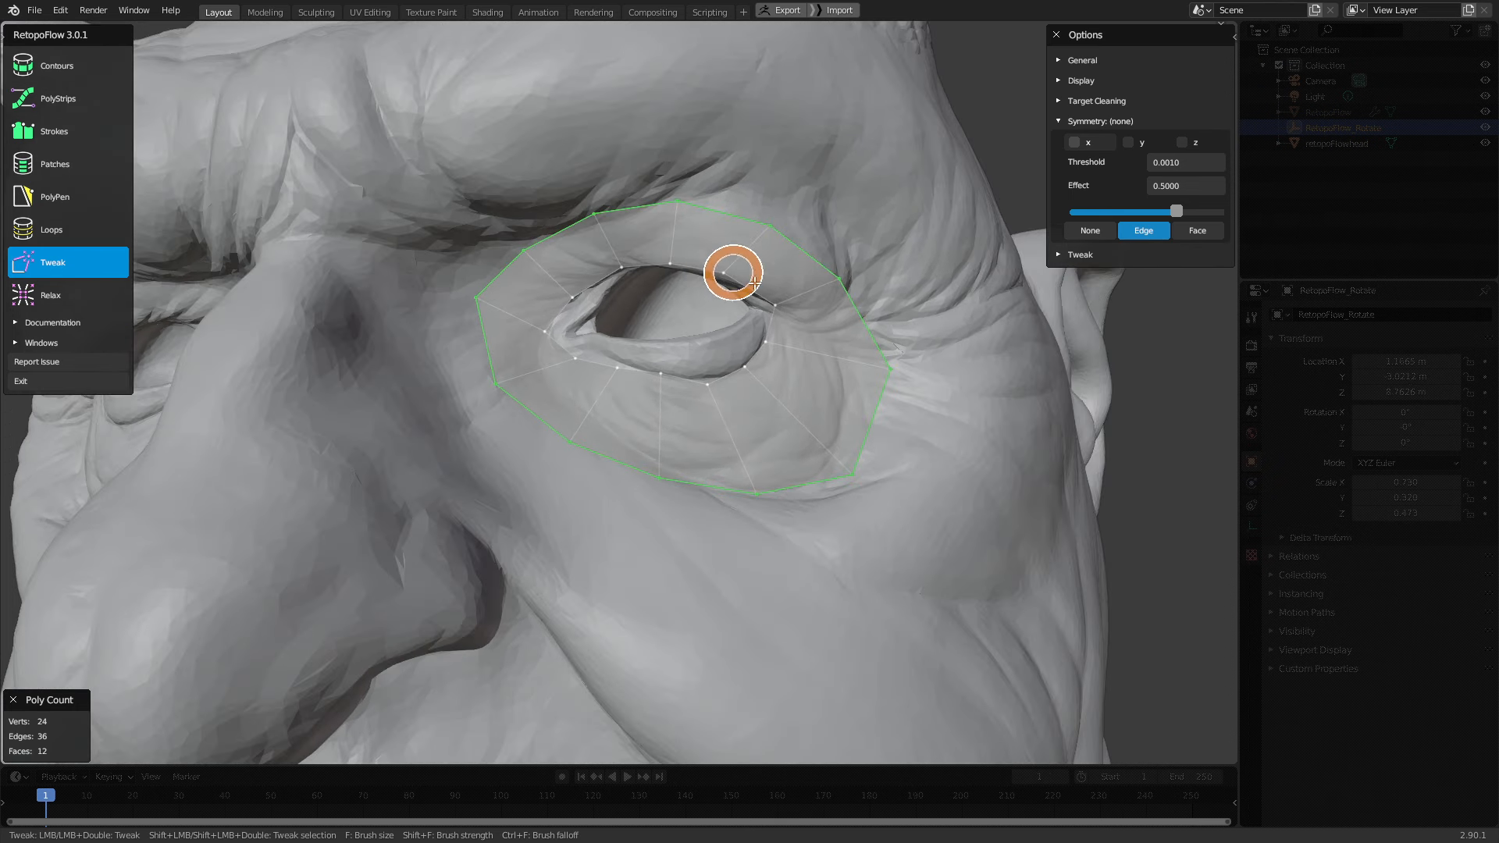
pyautogui.moveTo(736, 274); pyautogui.dragTo(810, 411, button='middle')
pyautogui.moveTo(763, 428); pyautogui.dragTo(739, 430)
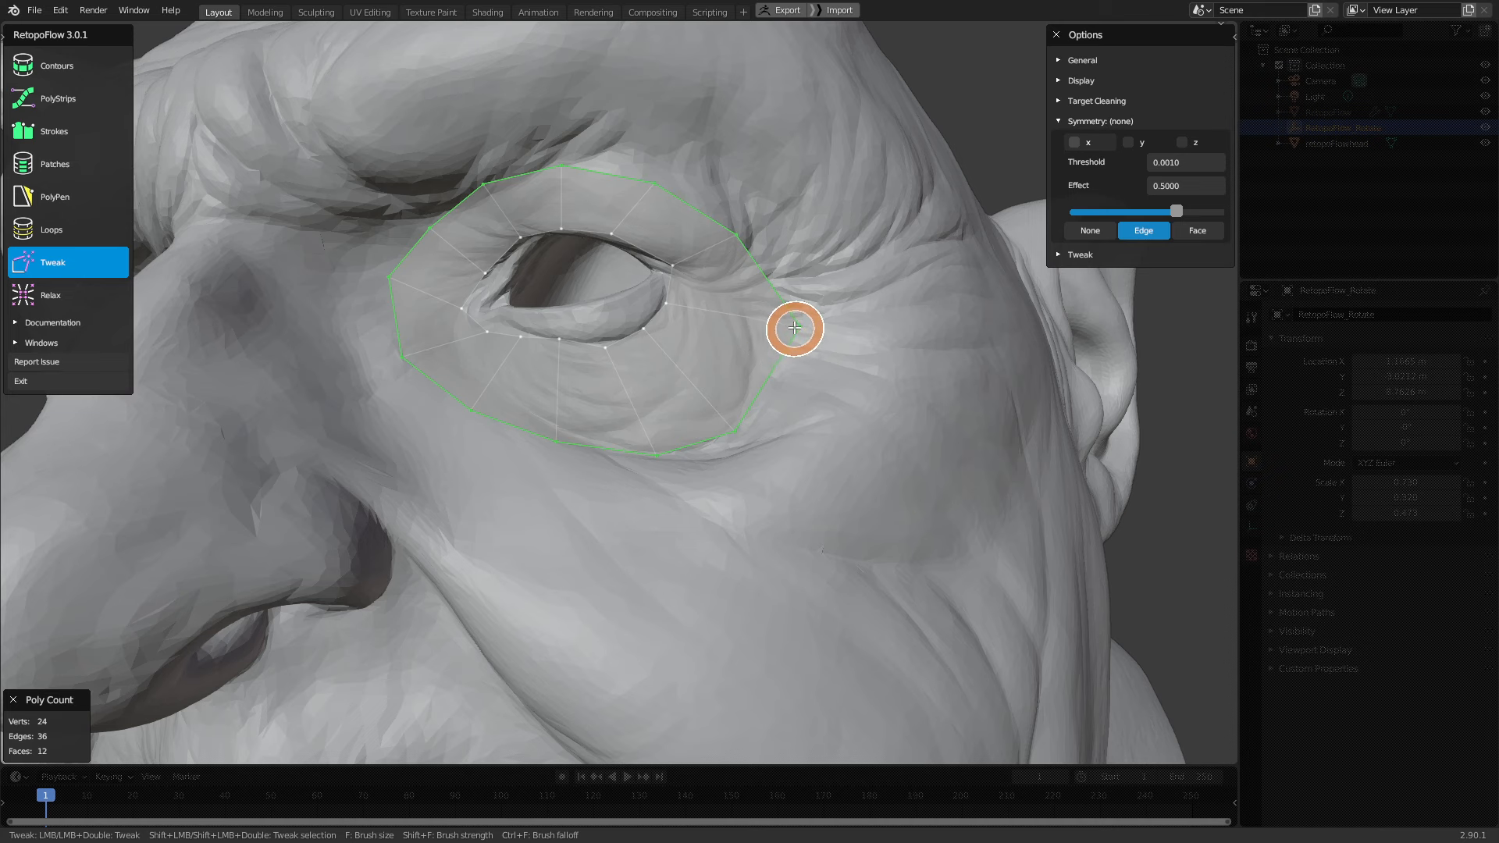
pyautogui.moveTo(793, 325); pyautogui.dragTo(754, 328)
pyautogui.moveTo(570, 371); pyautogui.dragTo(515, 409, button='middle')
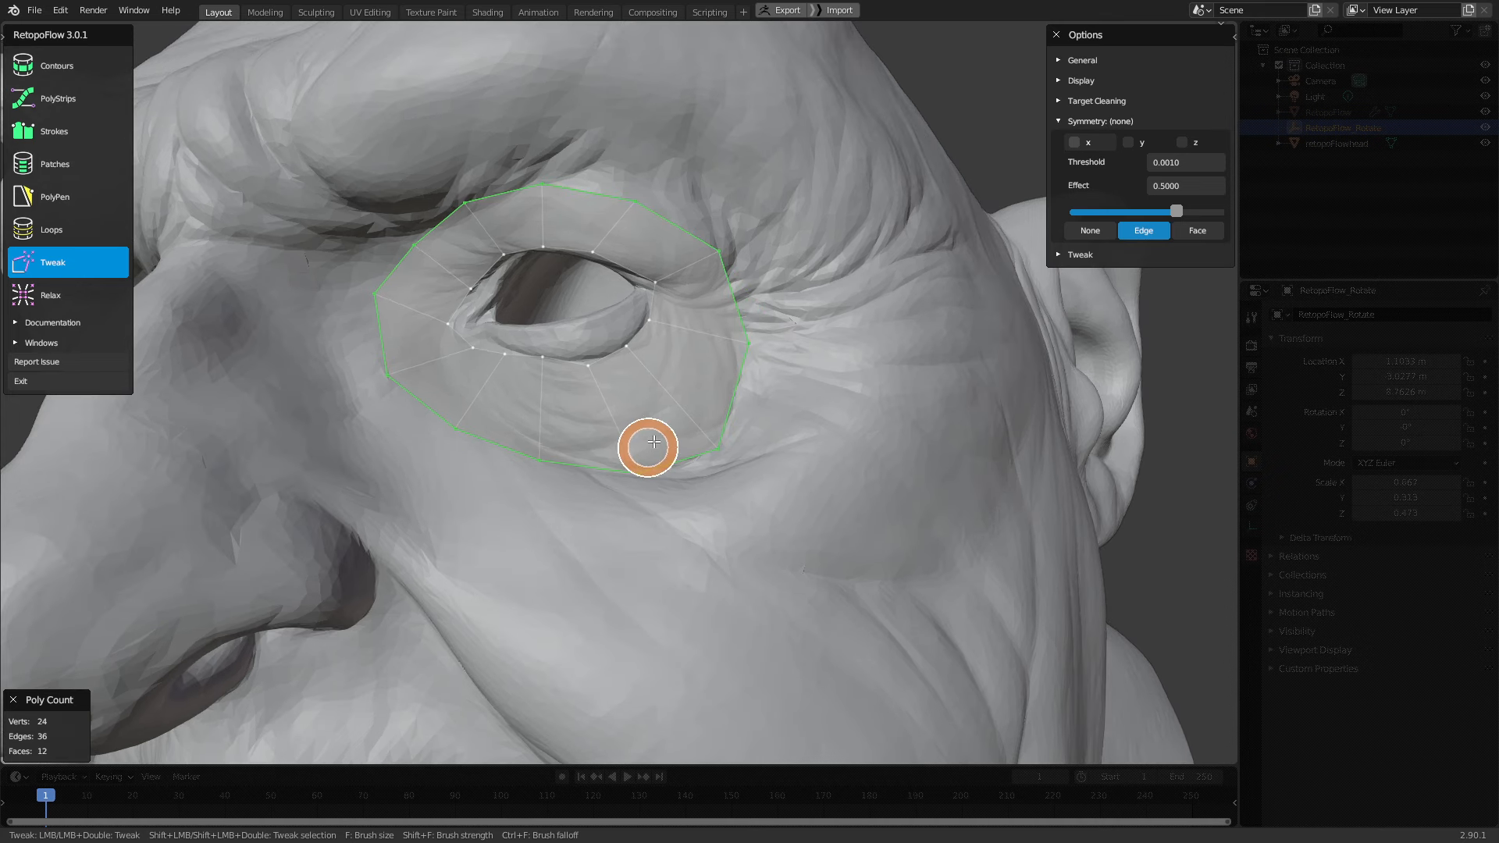
# Inspect the quad ring around the eye from the cheek side and switch to the Strokes tool
pyautogui.moveTo(661, 437); pyautogui.dragTo(627, 439, button='middle')
pyautogui.scroll(-1, 531, 474)
pyautogui.keyDown('shift'); pyautogui.moveTo(528, 475); pyautogui.dragTo(646, 425, button='middle'); pyautogui.keyUp('shift')
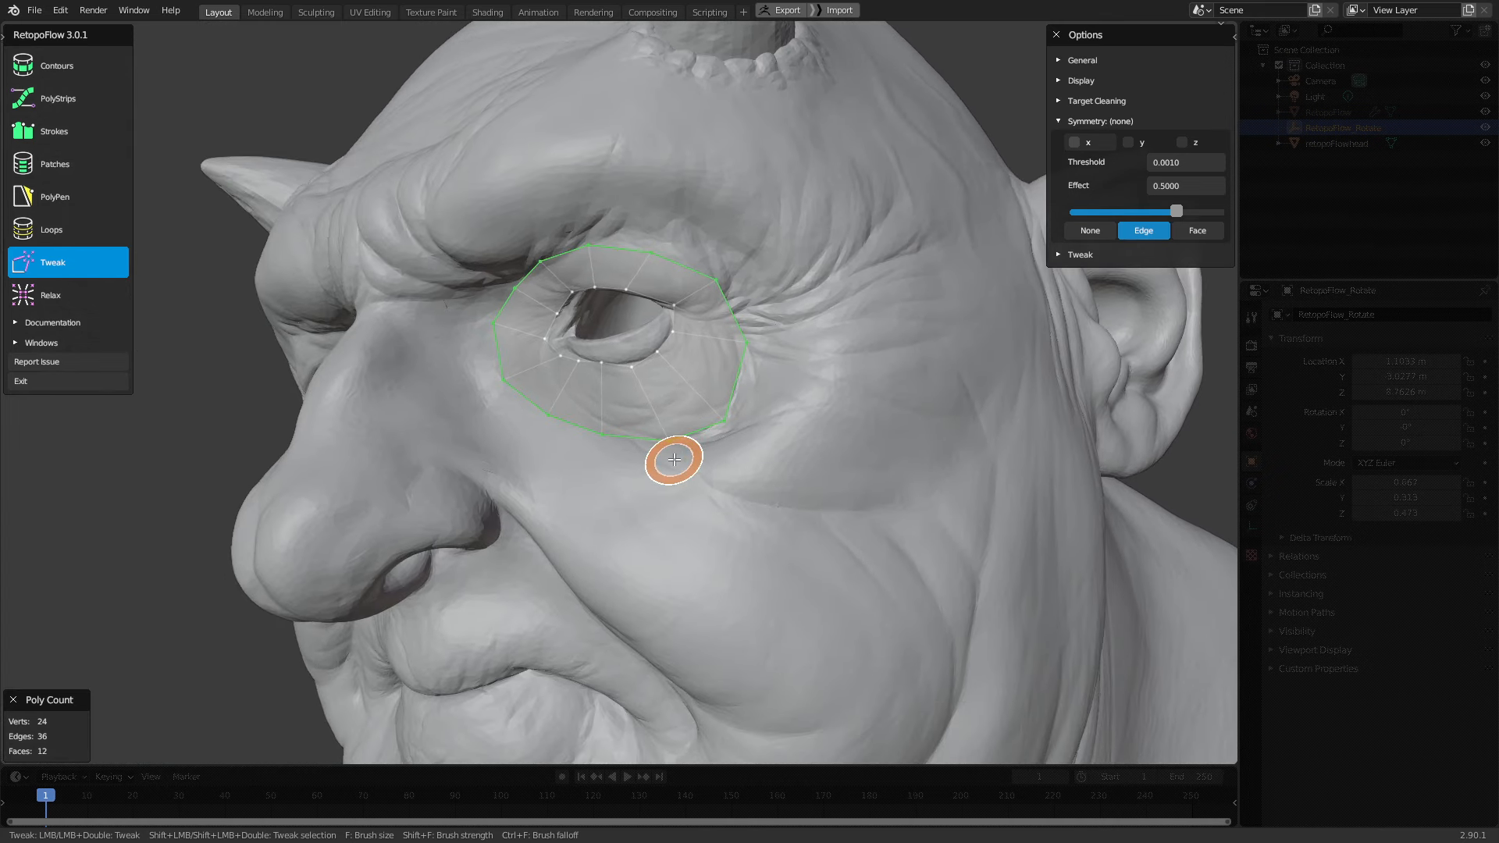
pyautogui.scroll(2, 698, 423)
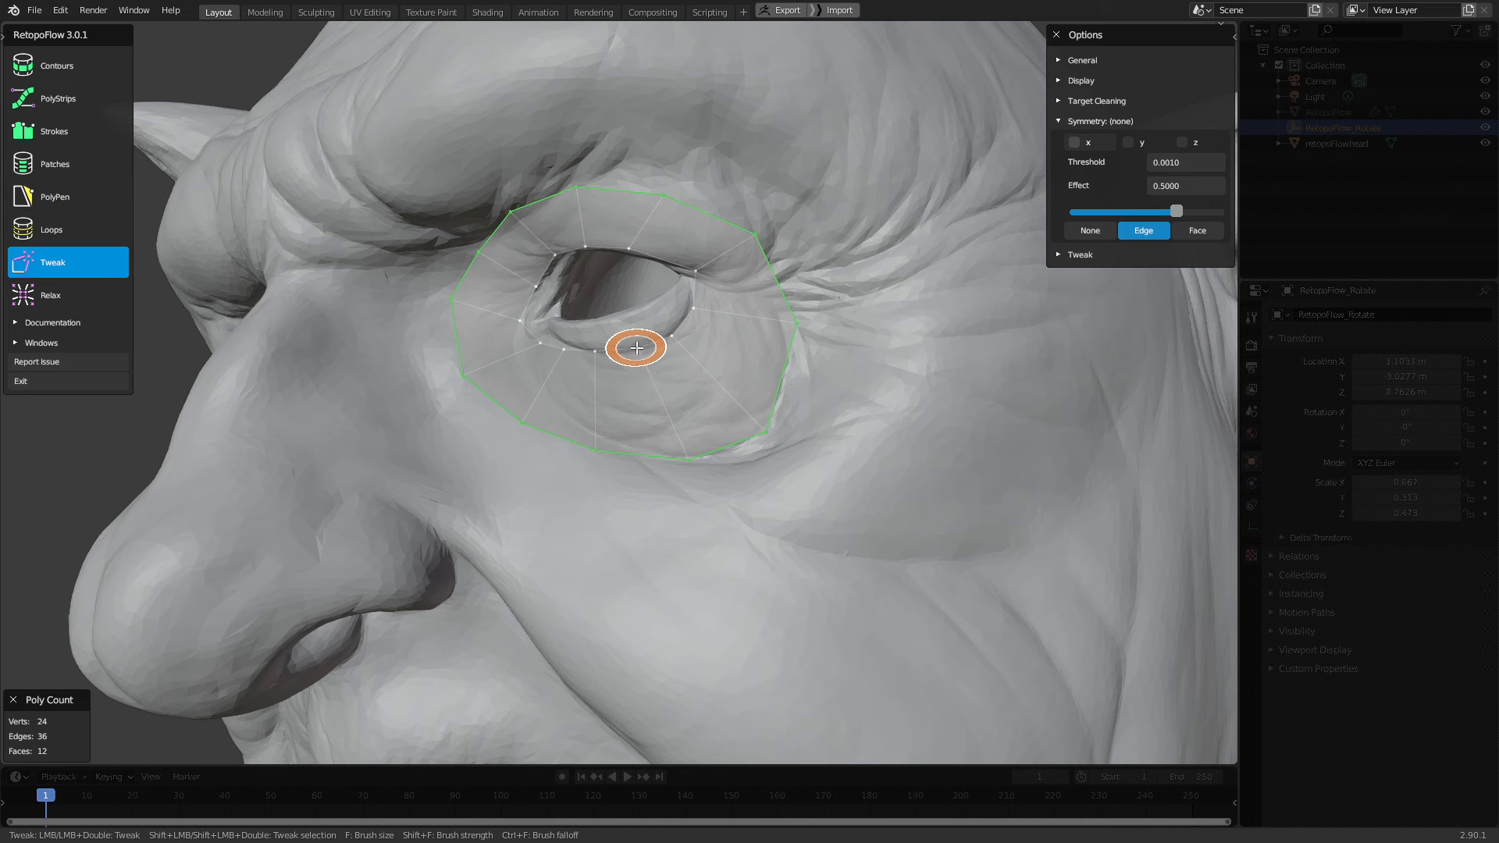
pyautogui.scroll(-2, 694, 374)
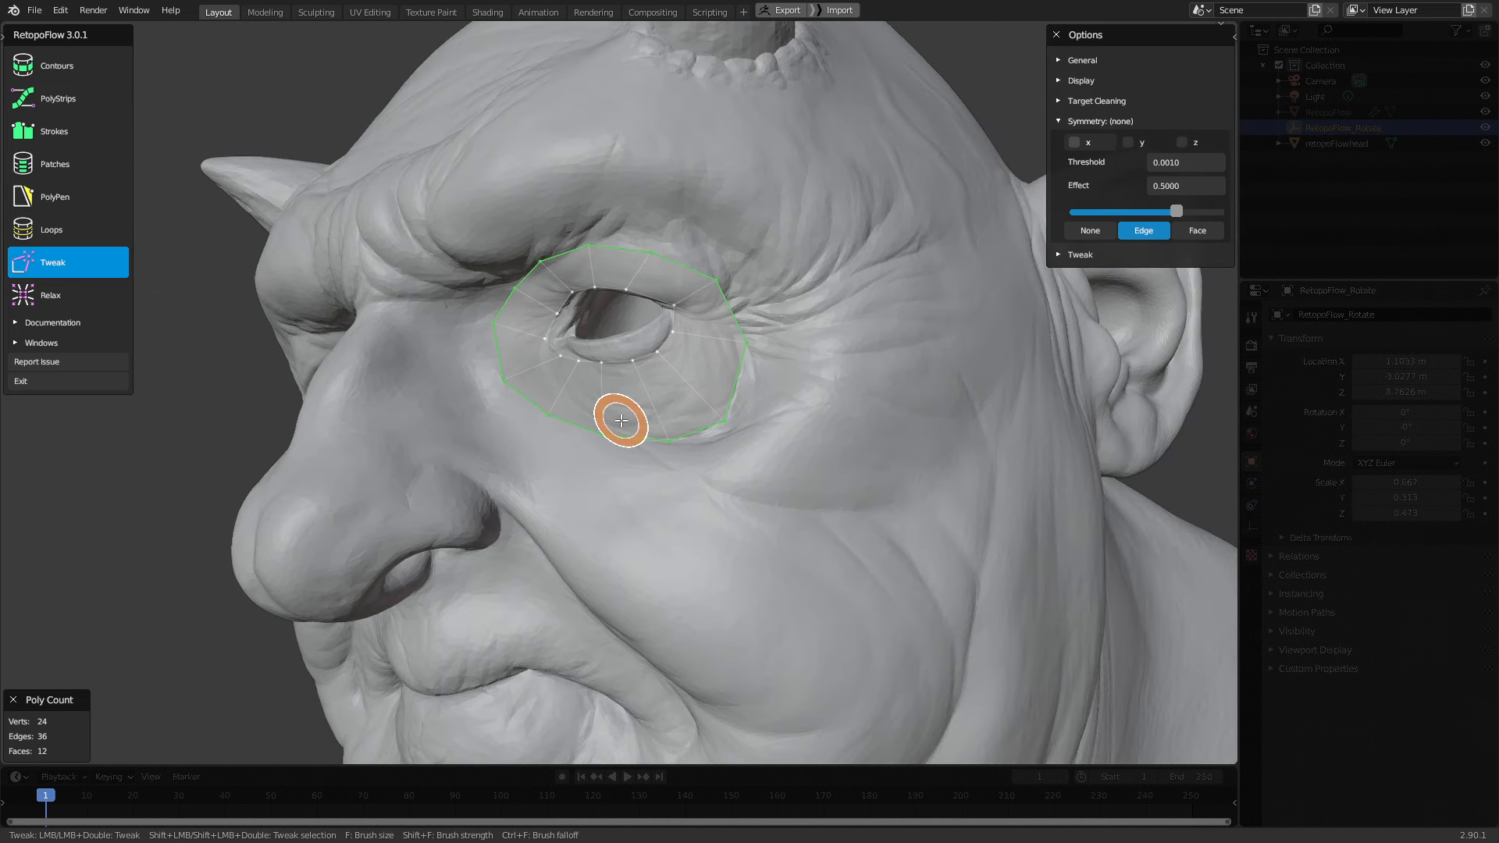
pyautogui.scroll(-2, 565, 444)
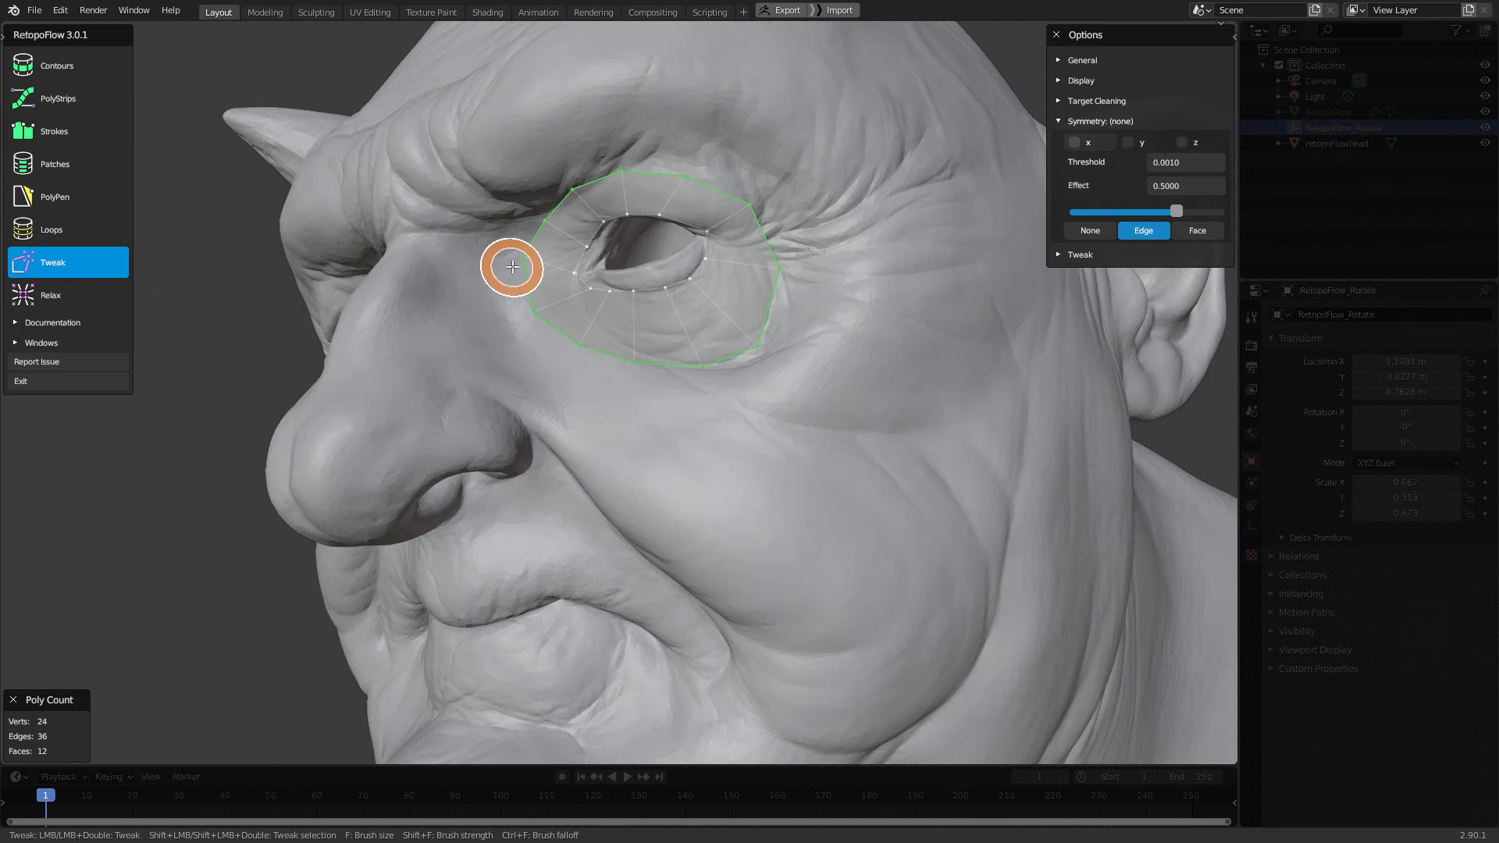
pyautogui.press('`')
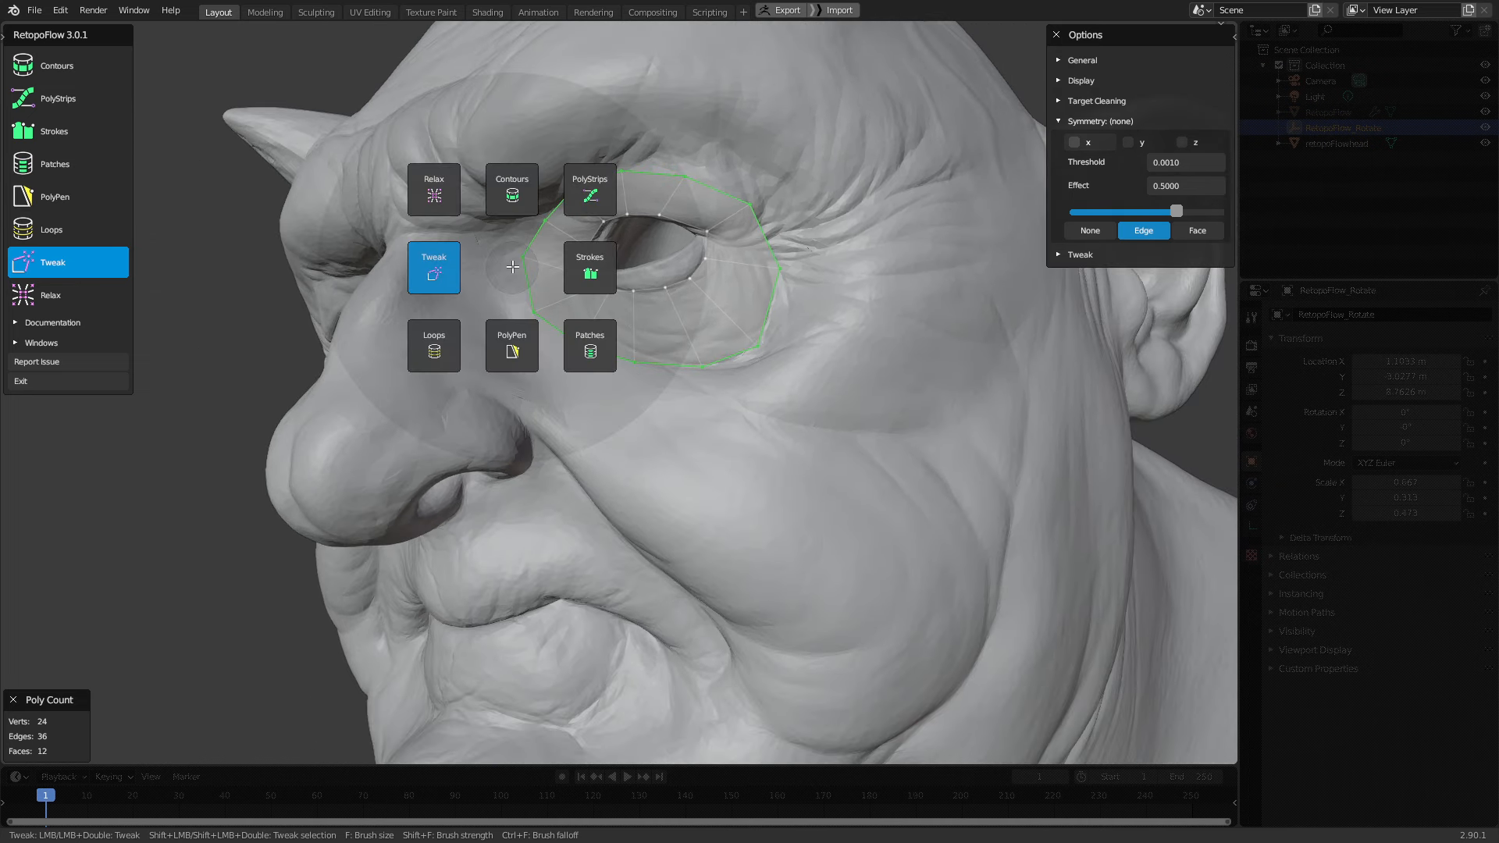
pyautogui.click(589, 267)
# Try to draw a stroke from the side of the nose down the smile fold with the outer eye loop still selected
pyautogui.moveTo(587, 403); pyautogui.dragTo(553, 459, button='middle')
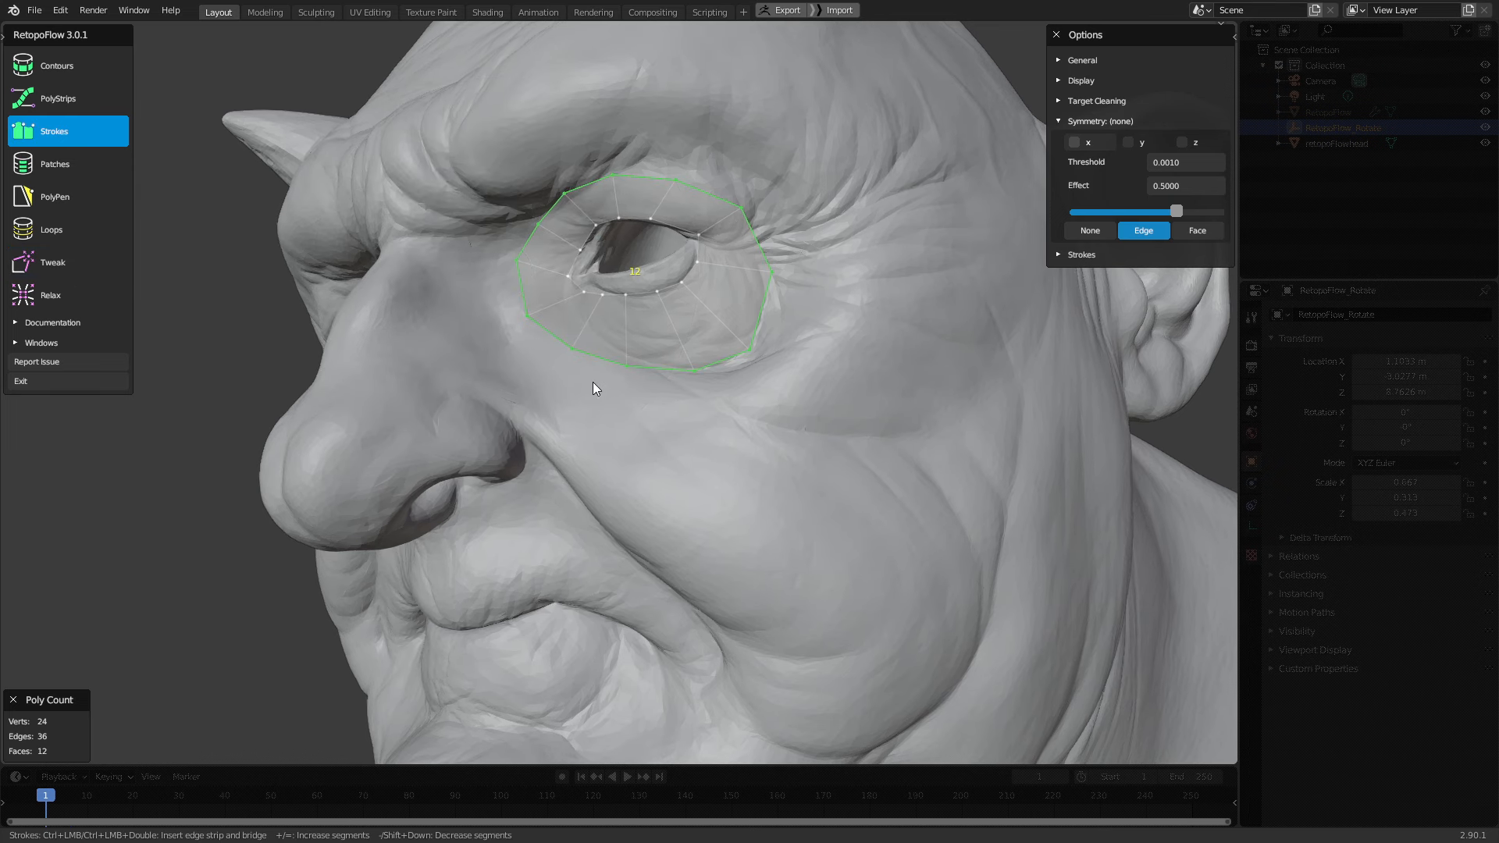
pyautogui.moveTo(596, 385); pyautogui.dragTo(654, 338, button='middle')
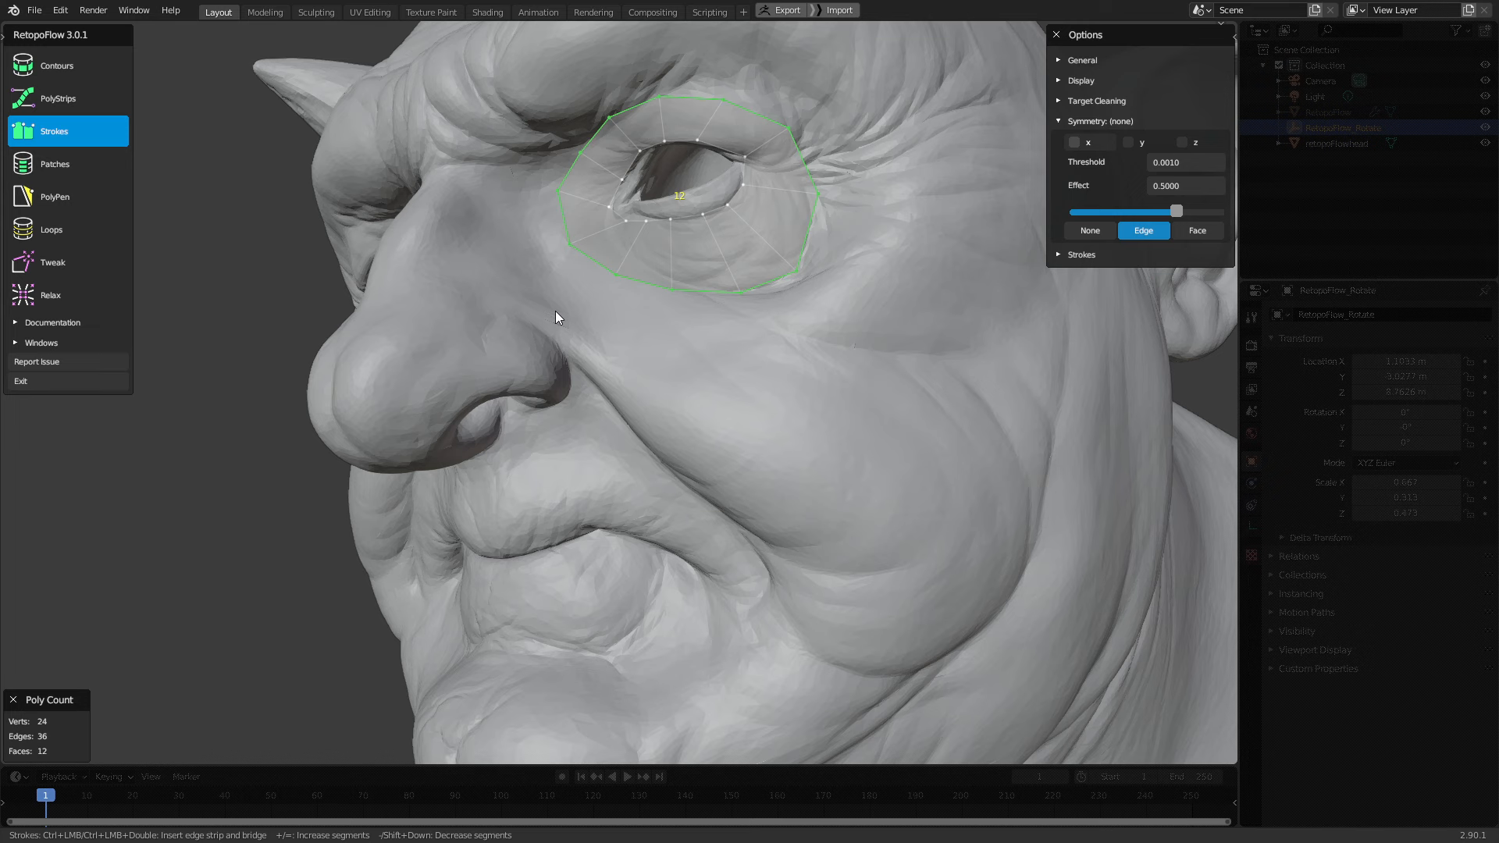
pyautogui.moveTo(535, 309); pyautogui.dragTo(658, 437)
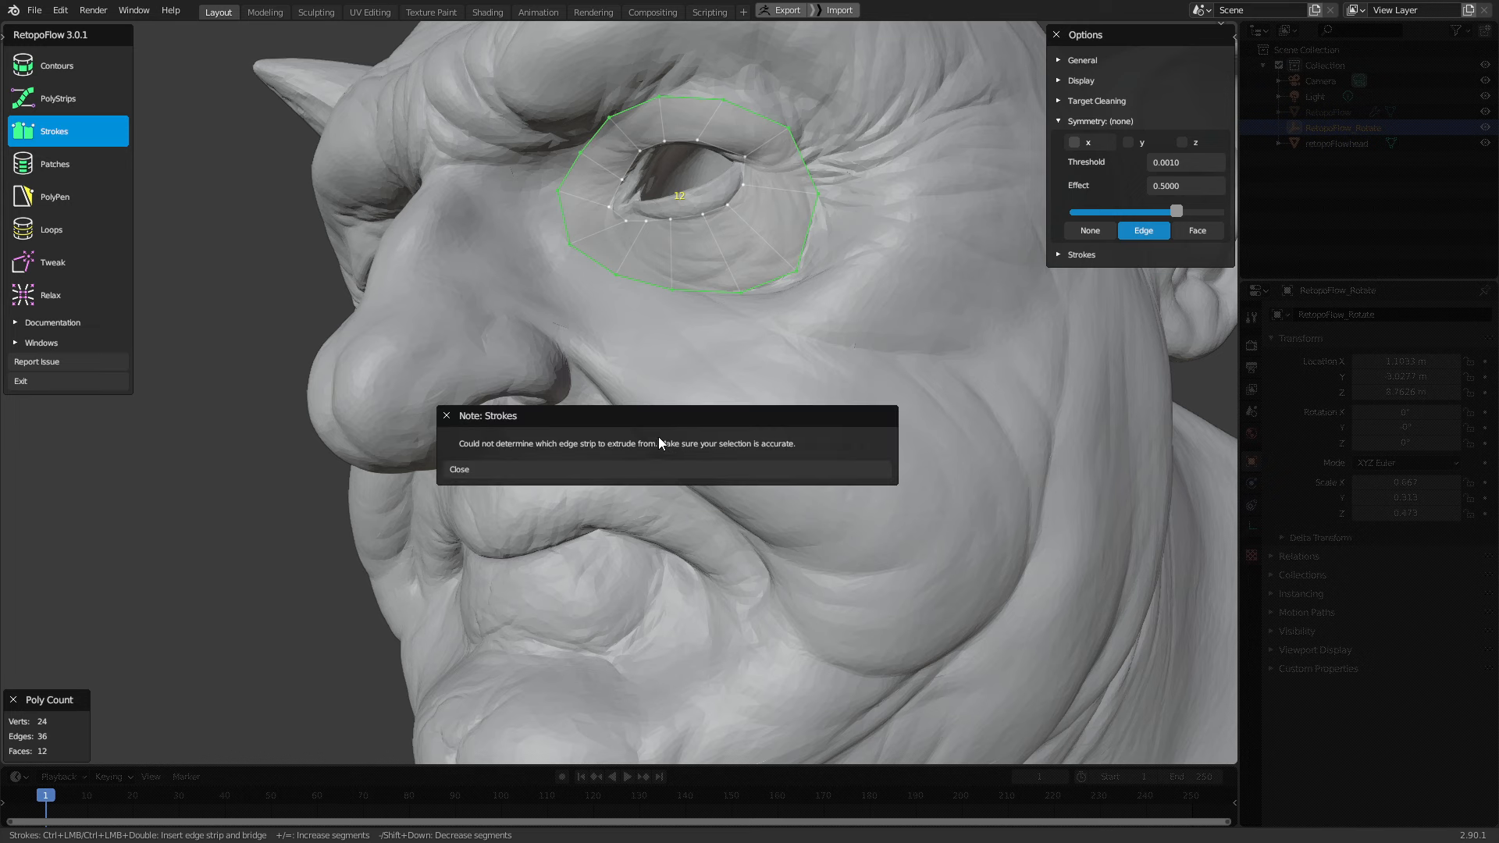
pyautogui.click(652, 469)
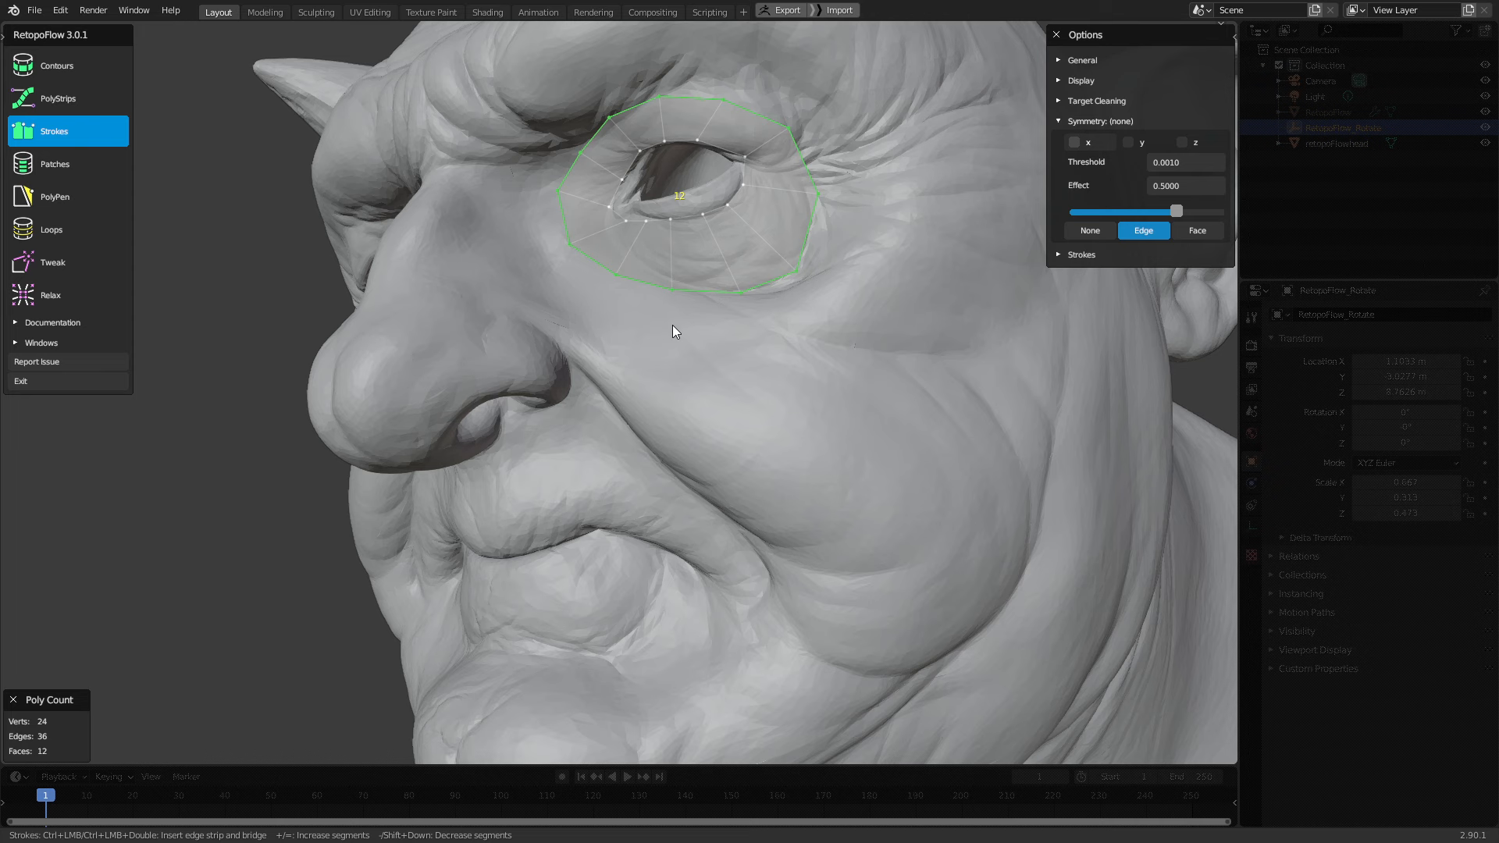
# Deselect the eye loop and draw an edge strip from above the nostril along the smile fold to beside the mouth corner
pyautogui.hotkey('alt', 'a')
pyautogui.moveTo(684, 399); pyautogui.dragTo(610, 370, button='middle')
pyautogui.moveTo(529, 297); pyautogui.dragTo(520, 318, button='middle')
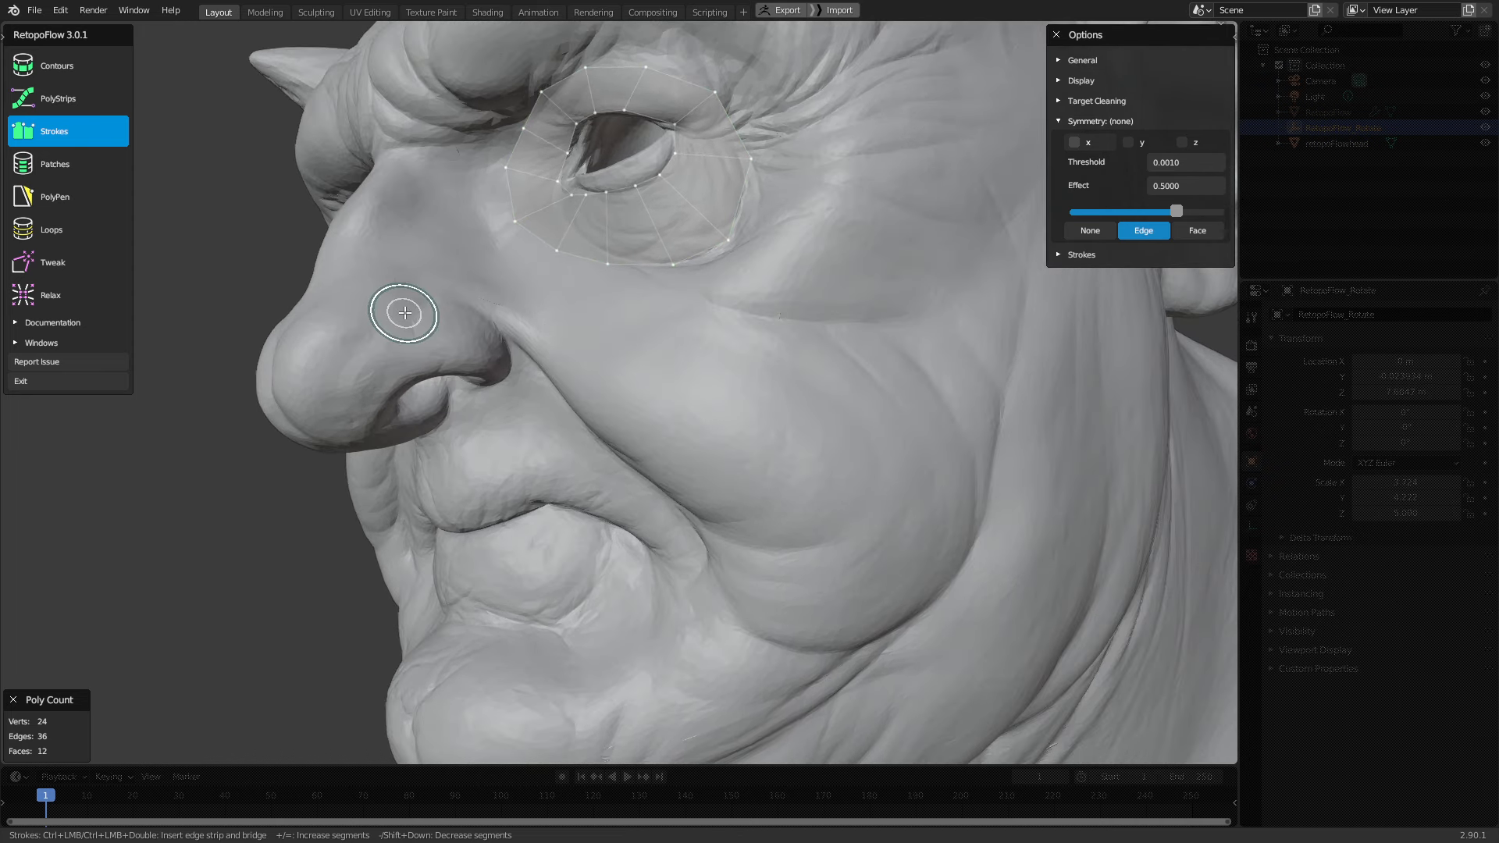
pyautogui.moveTo(404, 312)
pyautogui.mouseDown()
pyautogui.moveTo(416, 298)
pyautogui.moveTo(469, 306)
pyautogui.moveTo(619, 444)
pyautogui.mouseUp()
pyautogui.moveTo(684, 500)
pyautogui.mouseDown()
pyautogui.moveTo(708, 569)
pyautogui.moveTo(685, 619)
pyautogui.mouseUp()
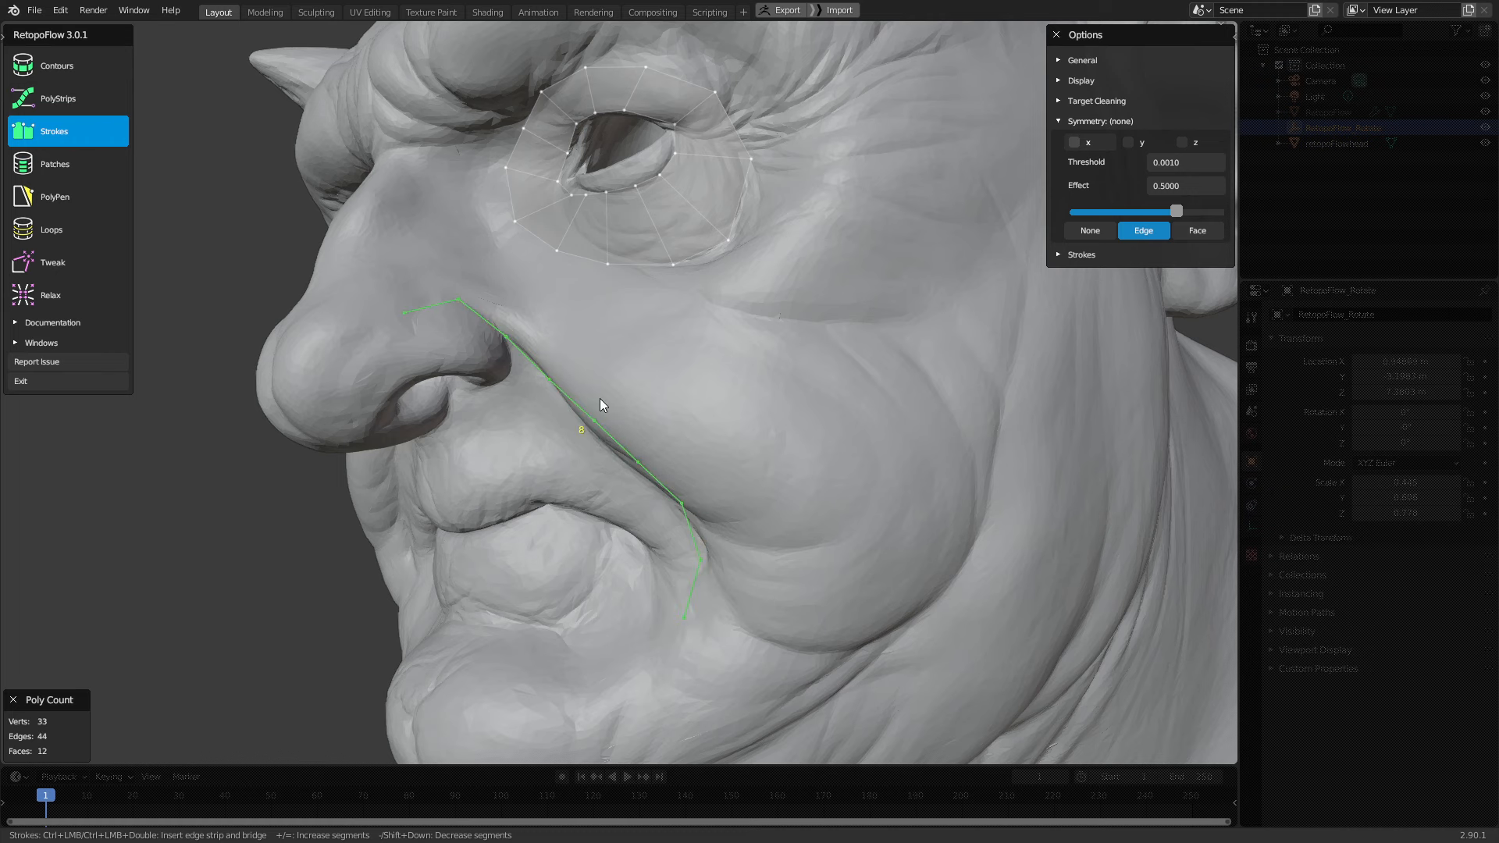
# Draw a parallel stroke on the cheek side of the fold strip to bridge quads, and reduce the bridge to a single row
pyautogui.moveTo(393, 272)
pyautogui.mouseDown()
pyautogui.moveTo(435, 261)
pyautogui.moveTo(595, 325)
pyautogui.moveTo(679, 418)
pyautogui.moveTo(723, 485)
pyautogui.moveTo(724, 613)
pyautogui.moveTo(706, 660)
pyautogui.mouseUp()
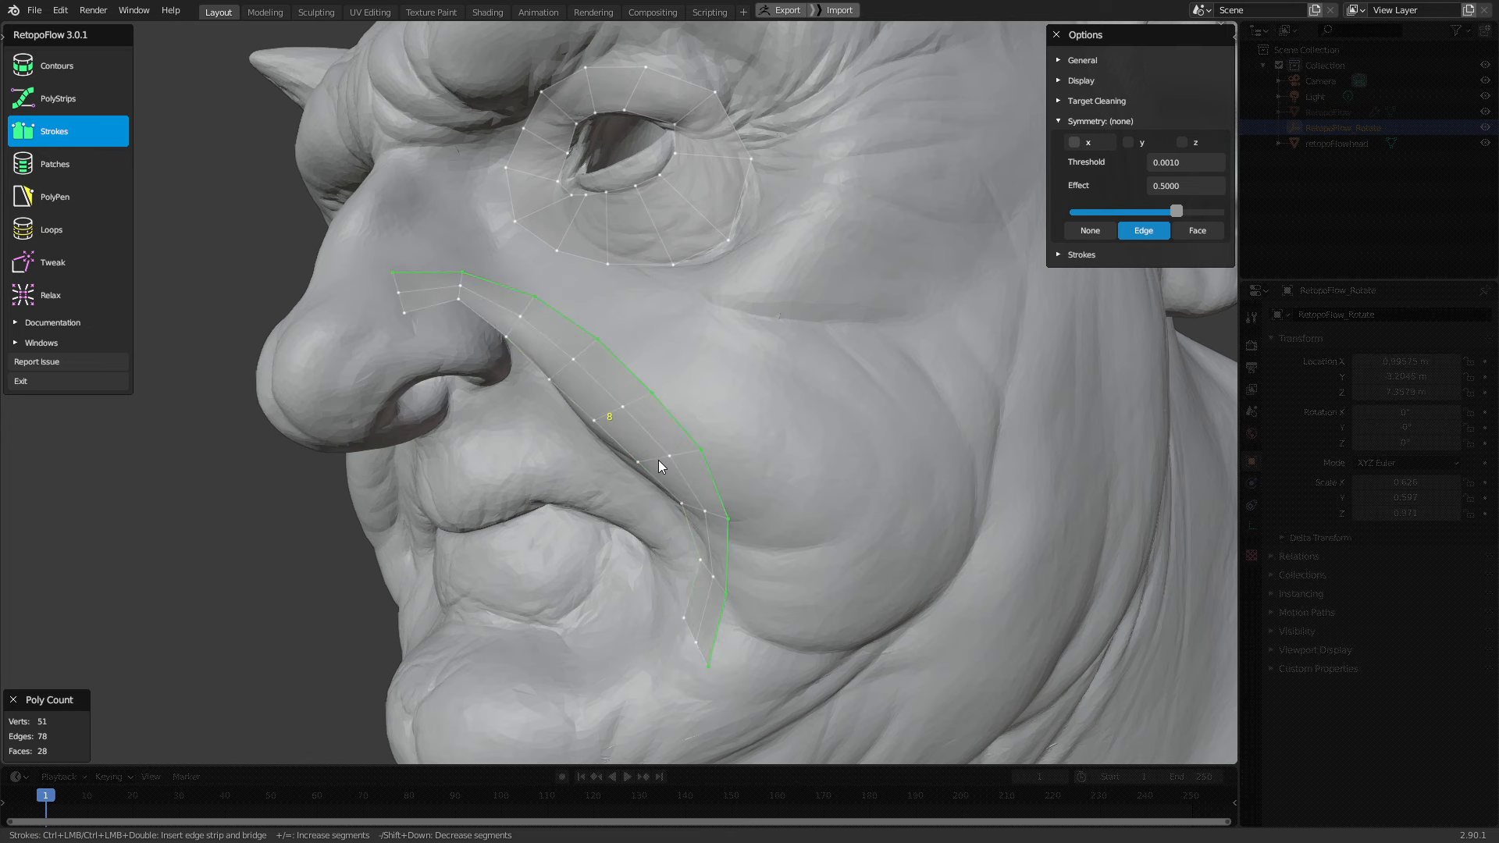
pyautogui.moveTo(659, 462); pyautogui.dragTo(695, 451, button='middle')
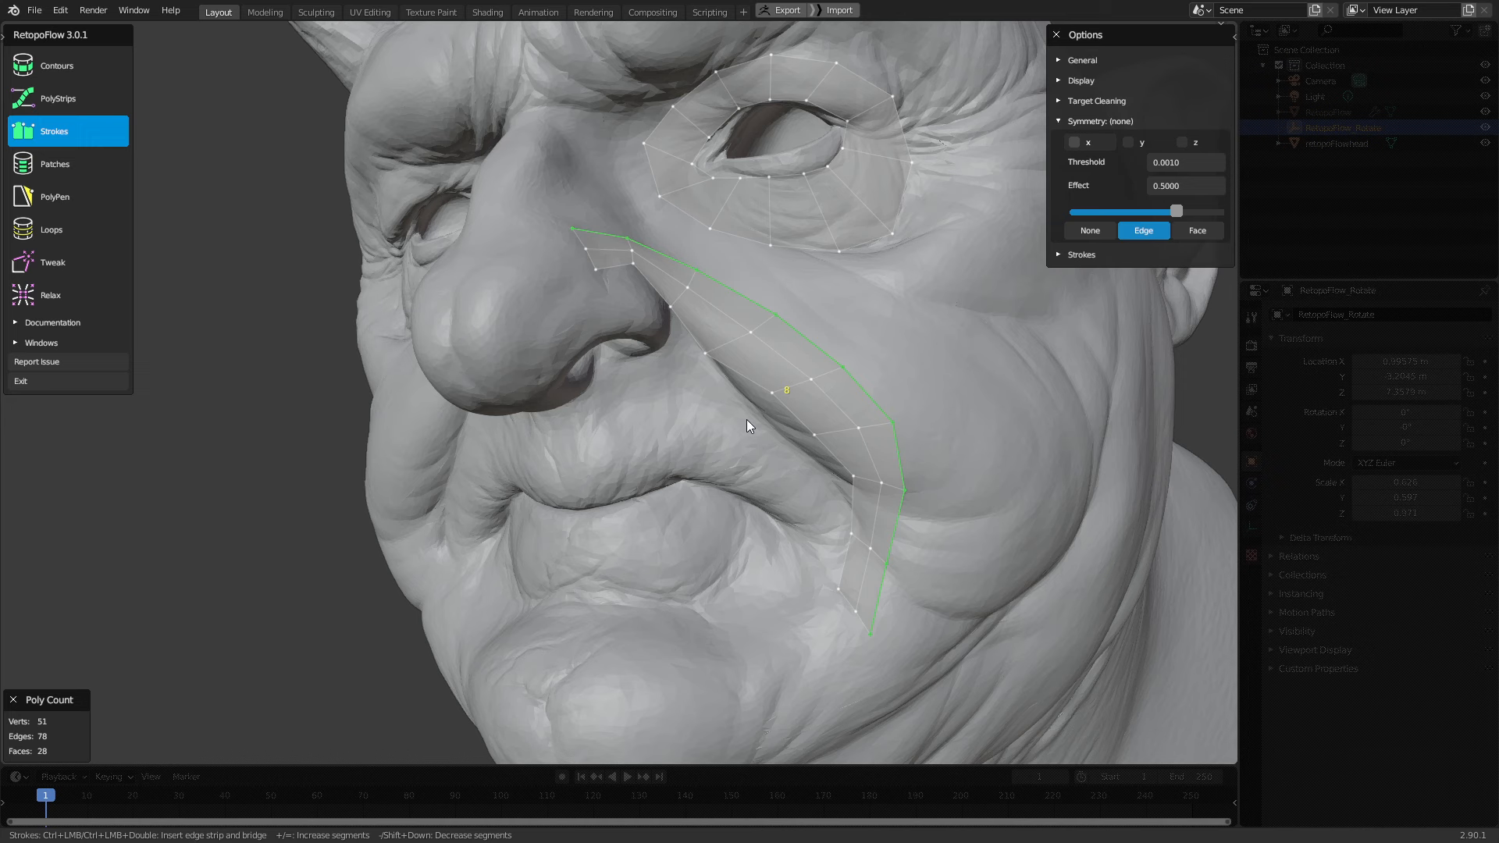
pyautogui.press('-')
pyautogui.moveTo(812, 391); pyautogui.dragTo(814, 383, button='middle')
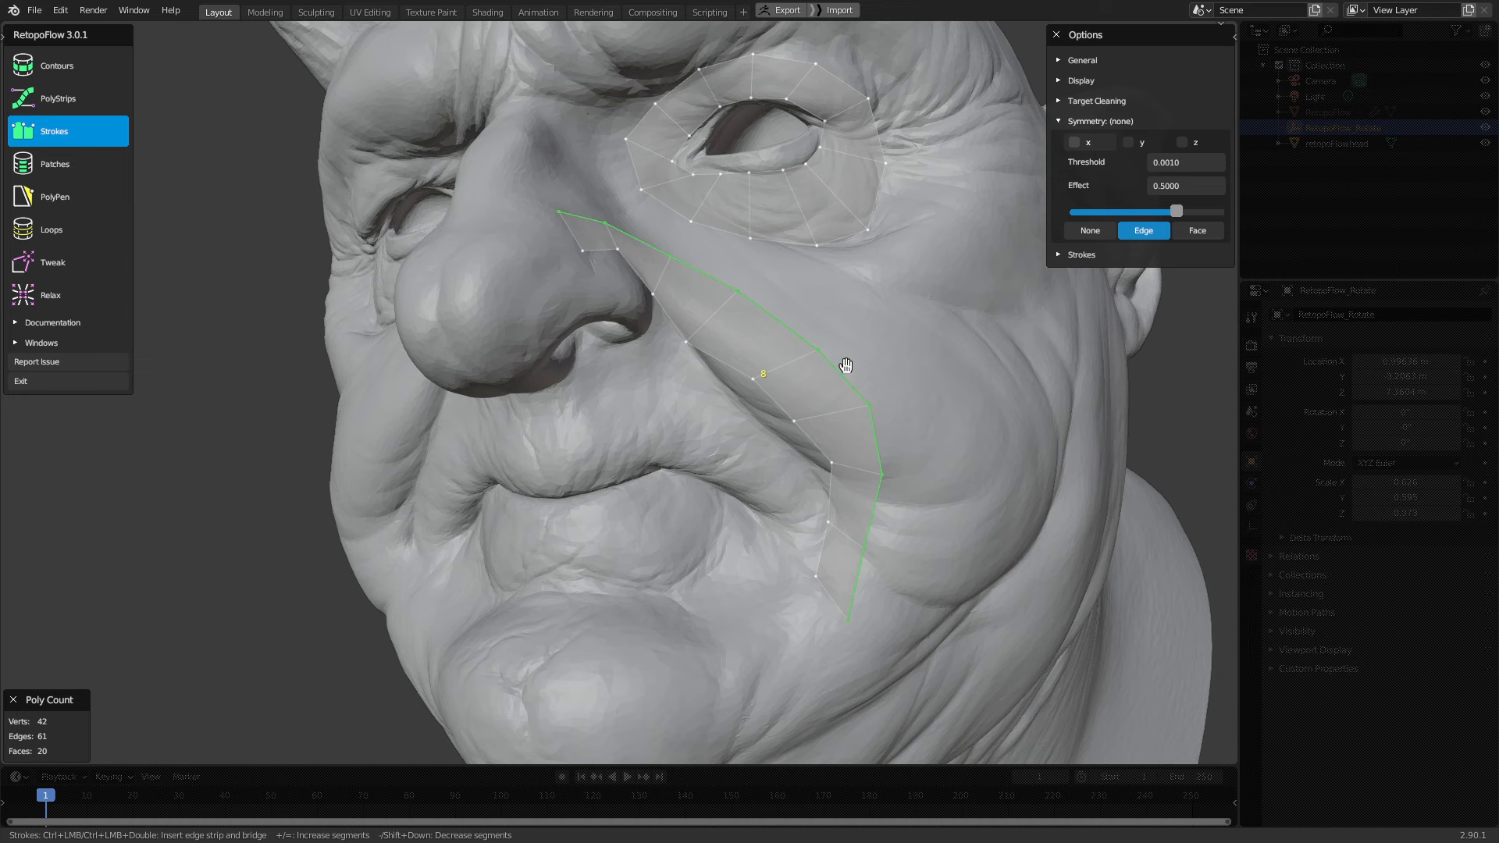
# Use the Tweak brush to move the middle inner-edge vertices of the smile-line strip onto the crease below the nose
pyautogui.moveTo(843, 361); pyautogui.dragTo(825, 375, button='middle')
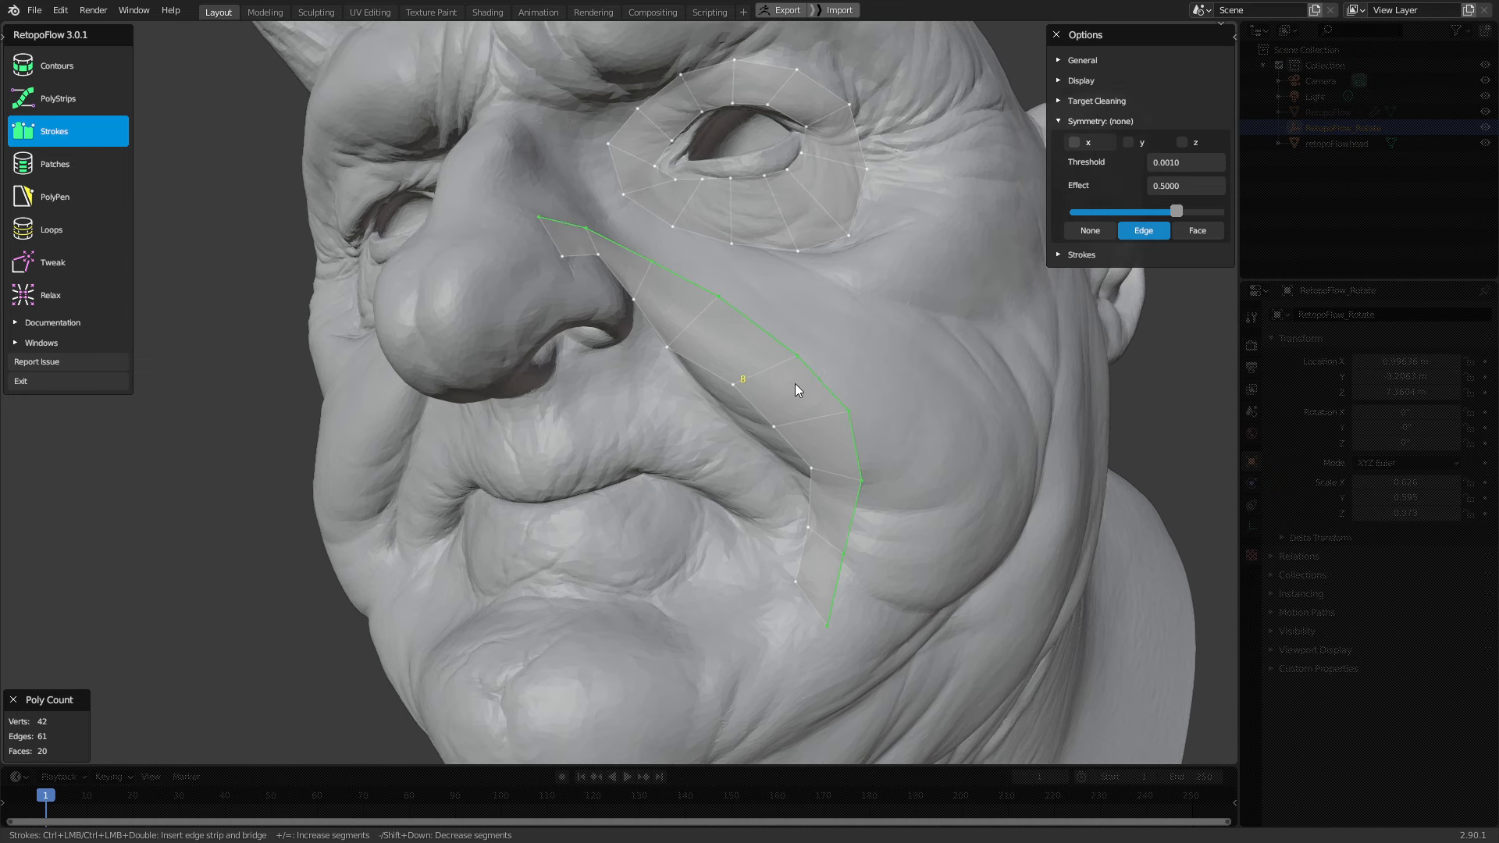
pyautogui.moveTo(768, 323); pyautogui.dragTo(789, 451, button='middle')
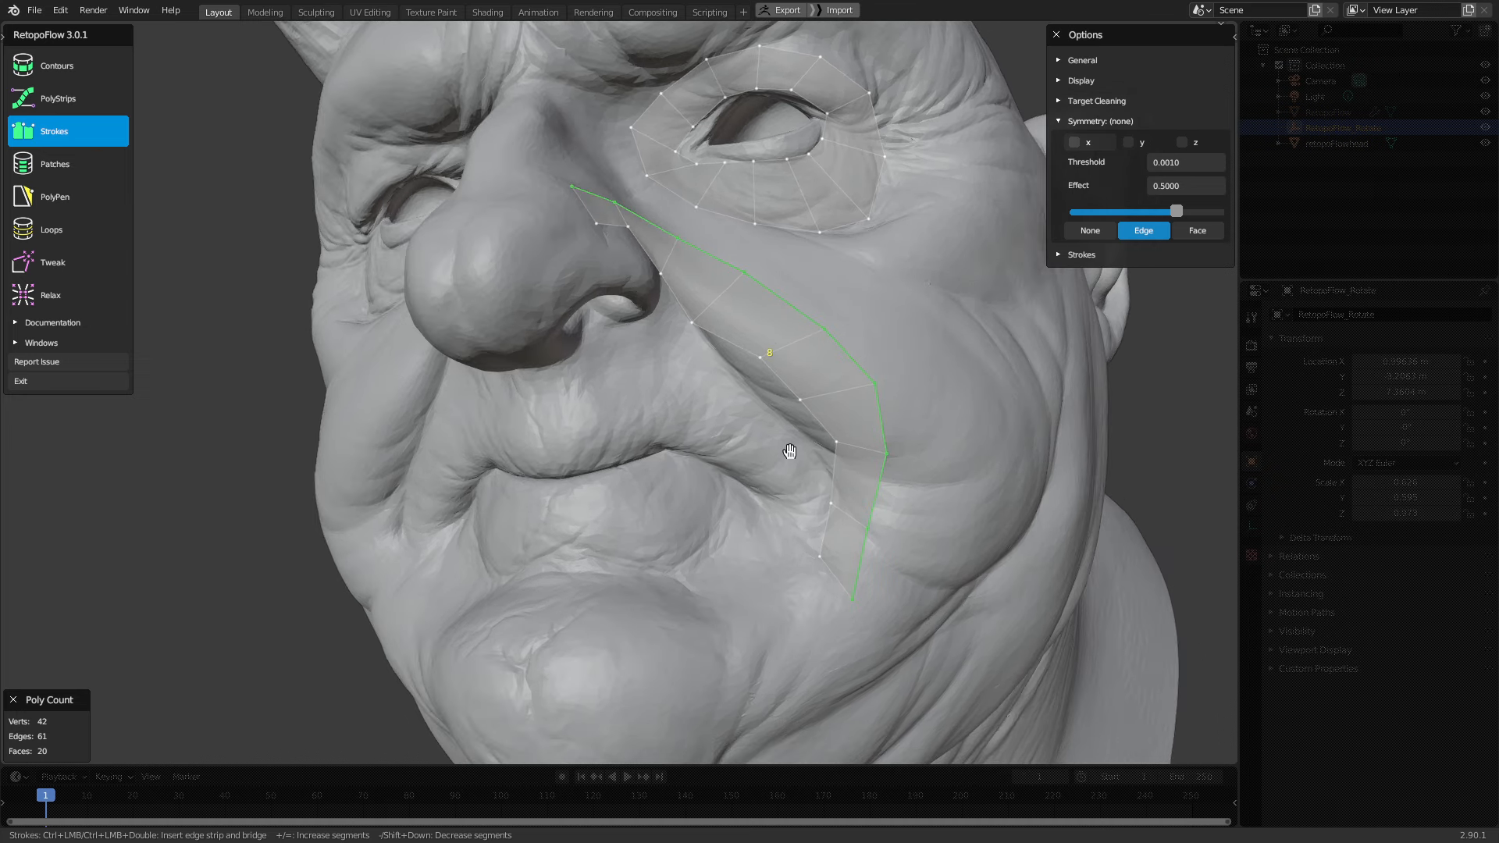
pyautogui.moveTo(790, 362); pyautogui.dragTo(732, 367, button='middle')
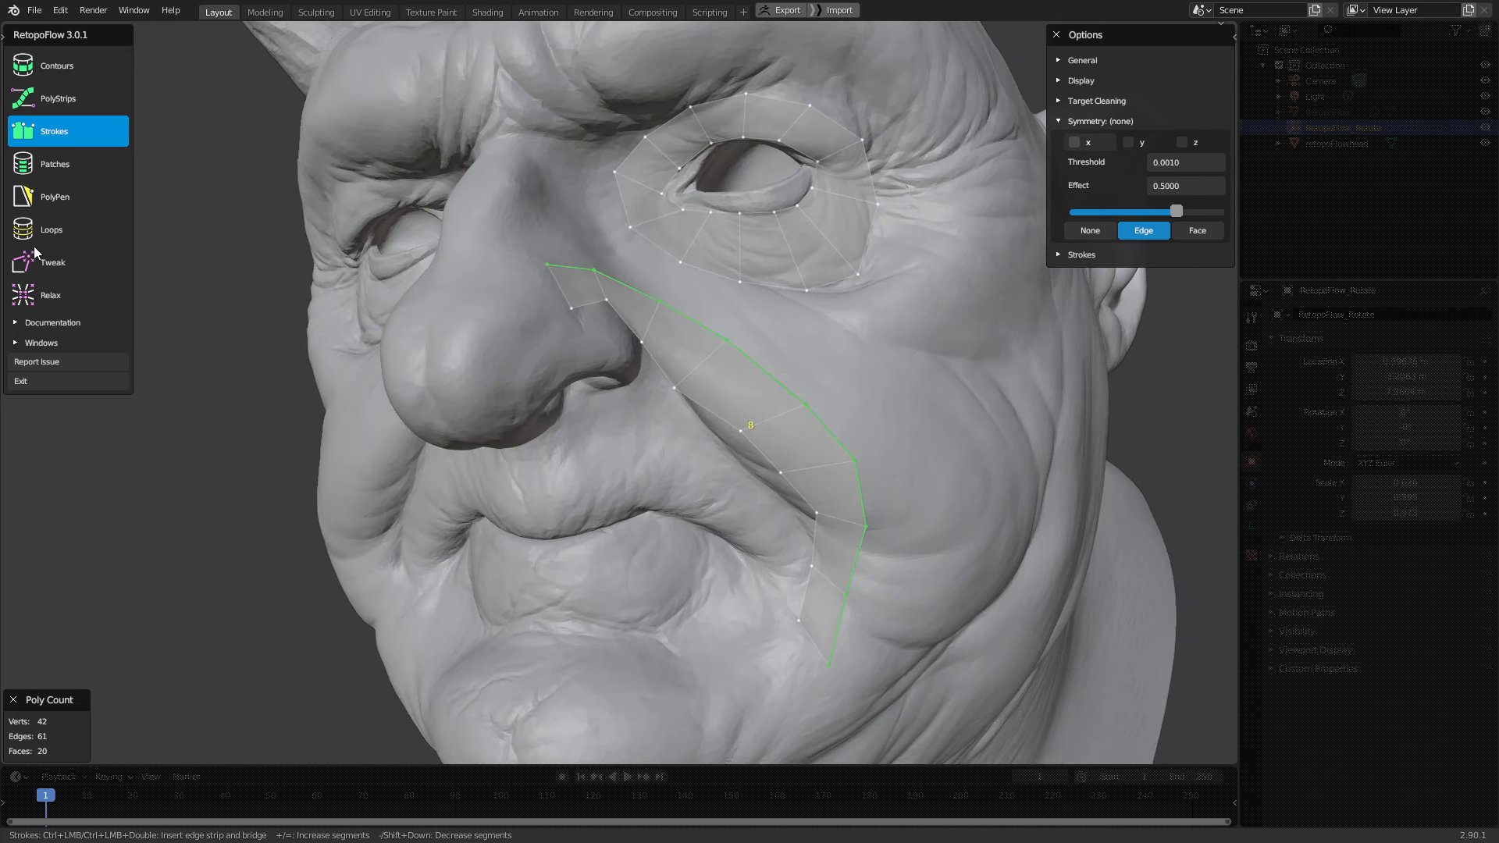
pyautogui.click(63, 250)
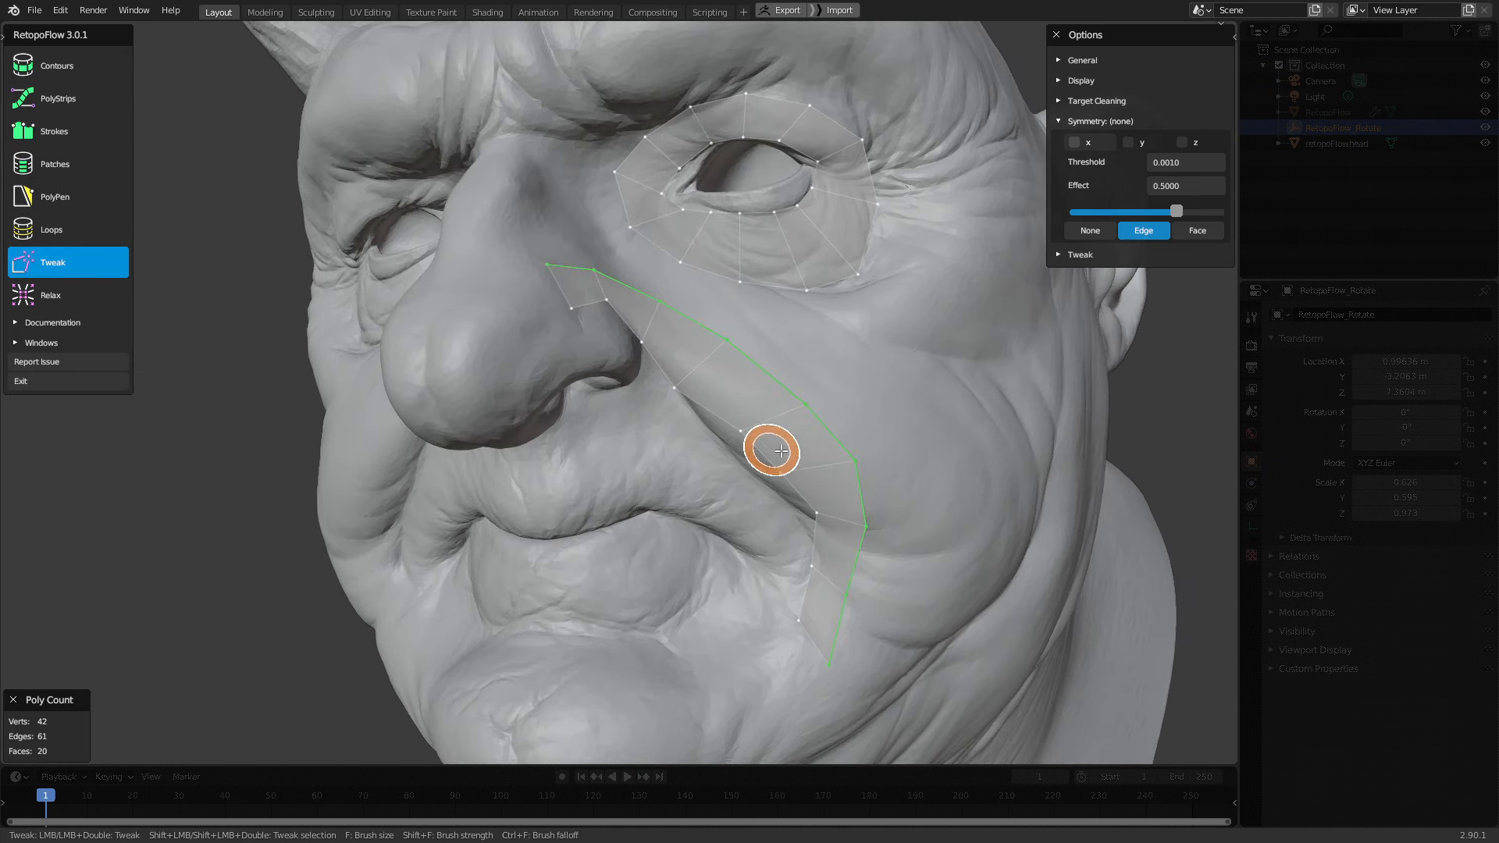
pyautogui.moveTo(781, 451); pyautogui.dragTo(880, 351, button='middle')
pyautogui.scroll(3, 779, 341)
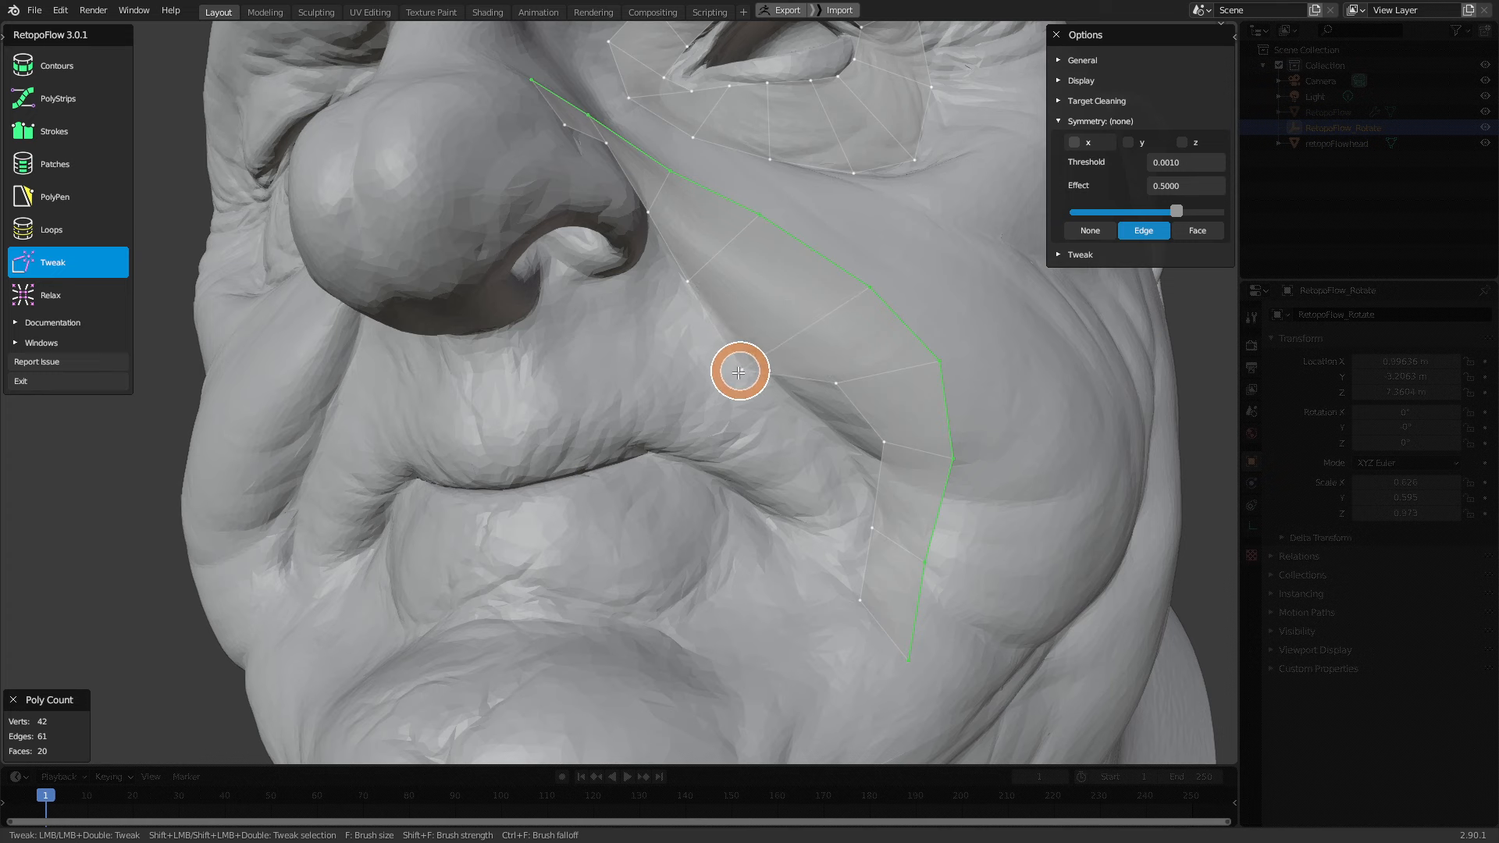
pyautogui.moveTo(738, 372); pyautogui.dragTo(756, 354)
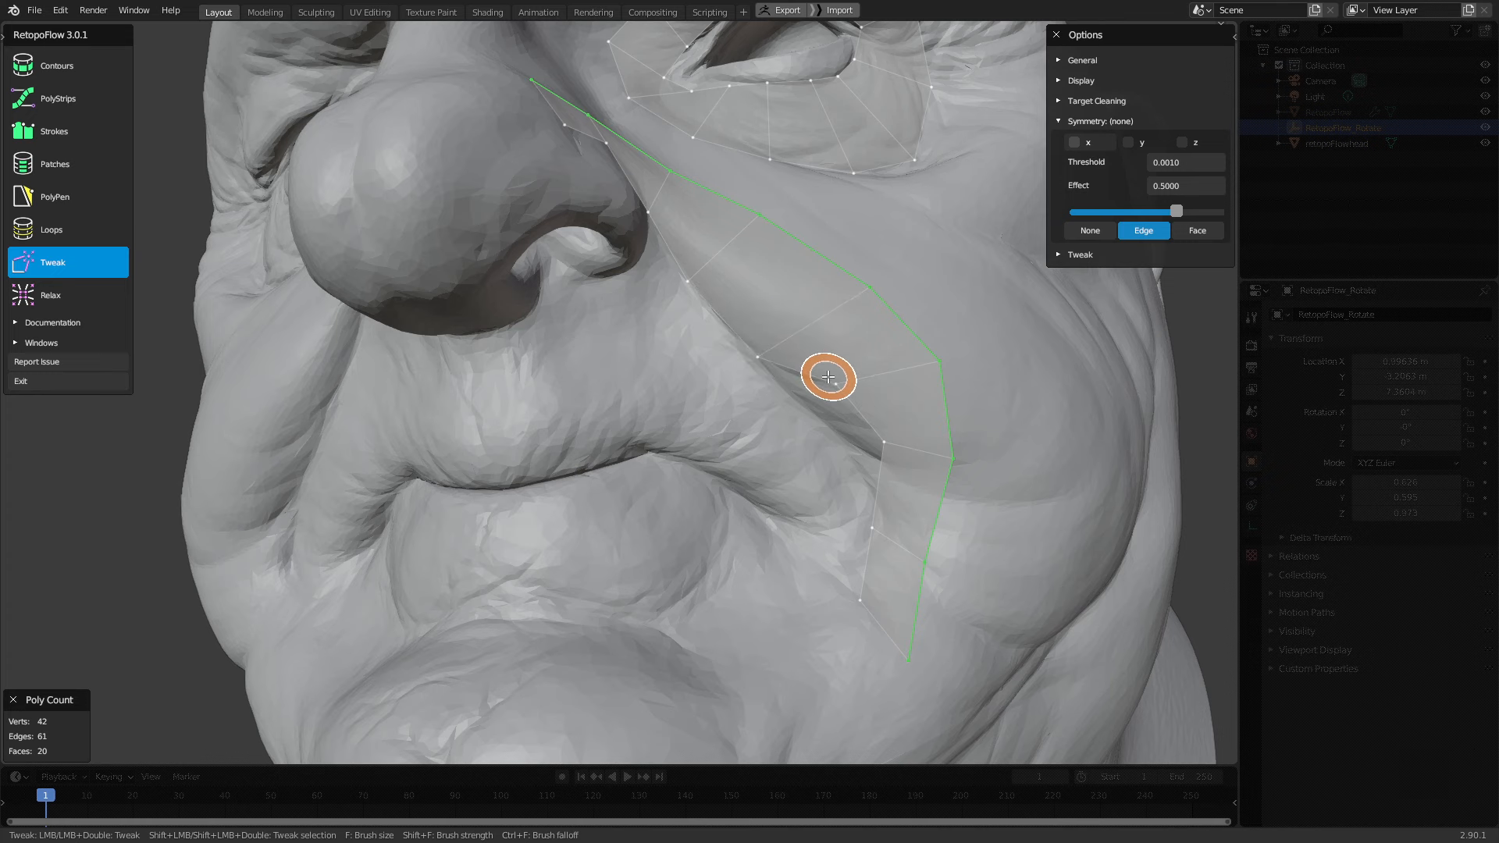
pyautogui.moveTo(836, 381); pyautogui.dragTo(817, 406)
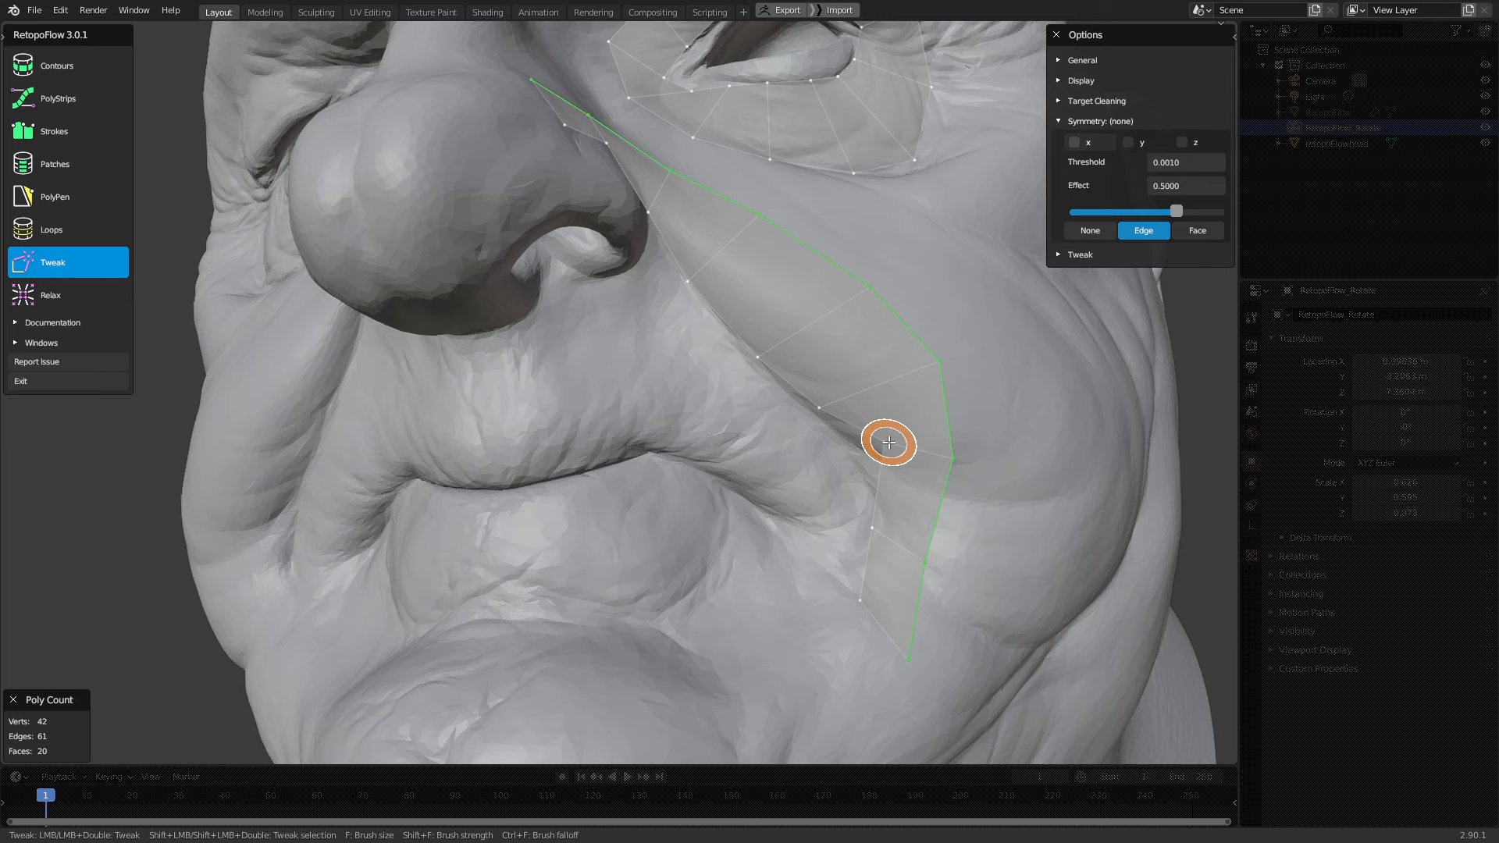
# Widen the lower end of the smile-line strip beside the mouth corner by tweaking its inner and outer vertices
pyautogui.moveTo(888, 443)
pyautogui.mouseDown()
pyautogui.moveTo(865, 456)
pyautogui.moveTo(975, 465)
pyautogui.mouseUp()
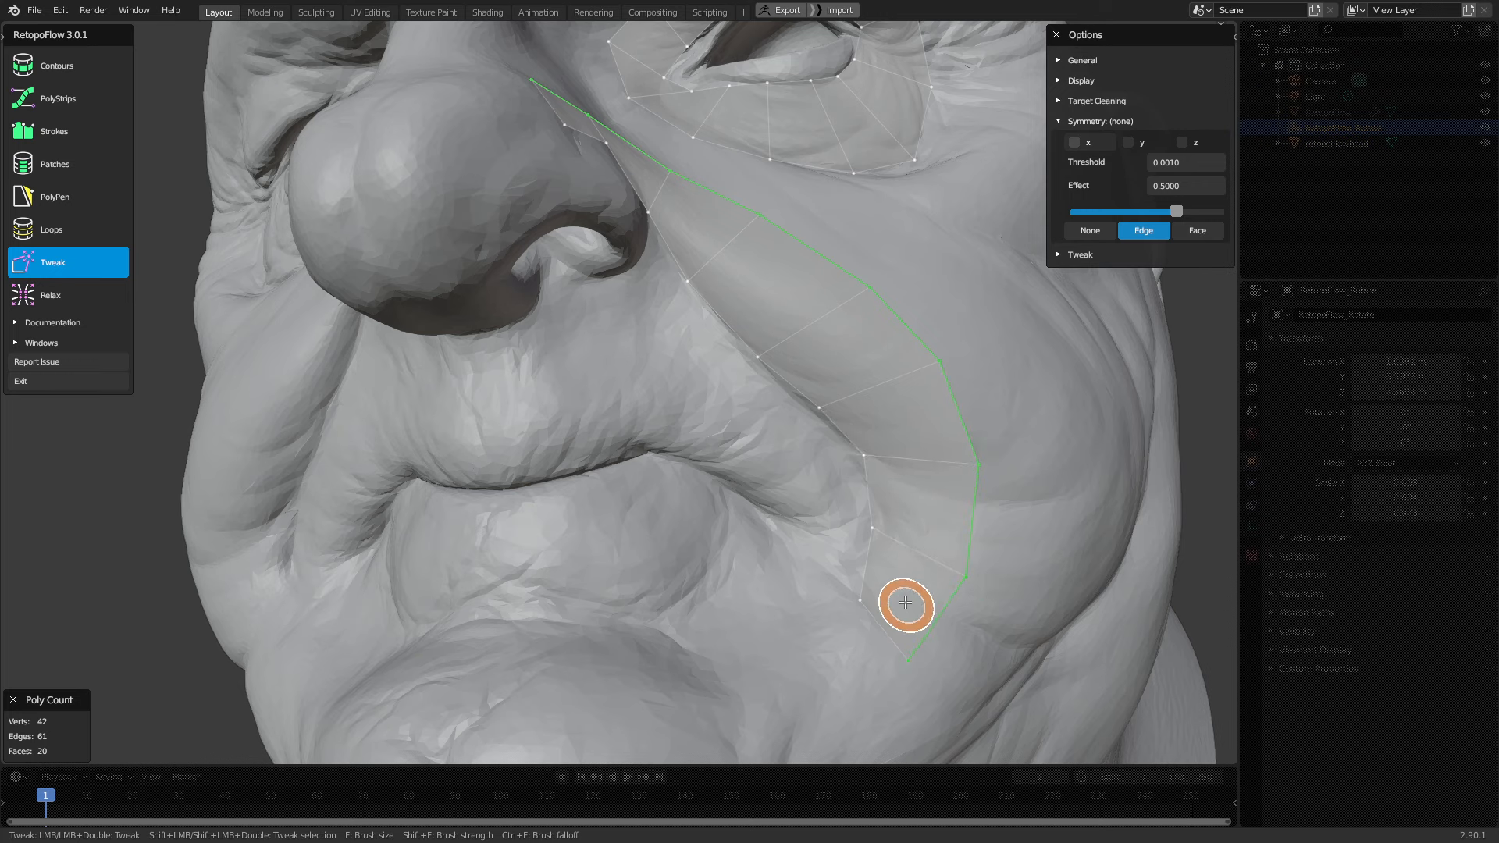
pyautogui.moveTo(903, 606); pyautogui.dragTo(927, 652, button='middle')
pyautogui.moveTo(925, 579); pyautogui.dragTo(945, 568)
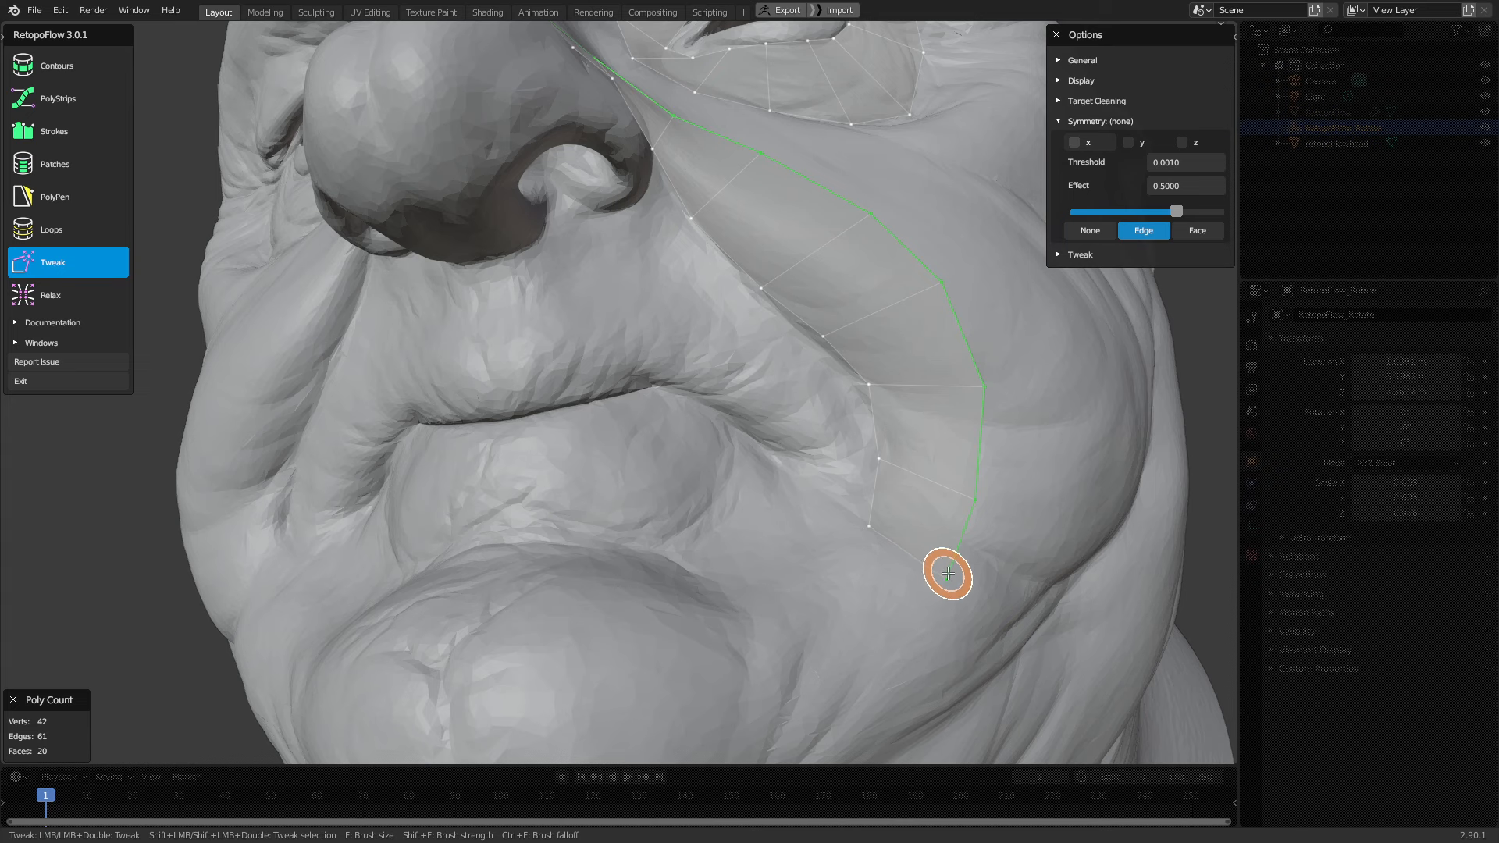
pyautogui.moveTo(868, 527); pyautogui.dragTo(859, 541)
# Switch to the Strokes tool with the side of the cheek and jaw in view
pyautogui.scroll(-3, 855, 535)
pyautogui.moveTo(842, 499)
pyautogui.mouseDown(button='middle')
pyautogui.moveTo(647, 497)
pyautogui.moveTo(691, 478)
pyautogui.mouseUp(button='middle')
pyautogui.scroll(1, 596, 359)
pyautogui.moveTo(644, 390); pyautogui.dragTo(612, 392, button='middle')
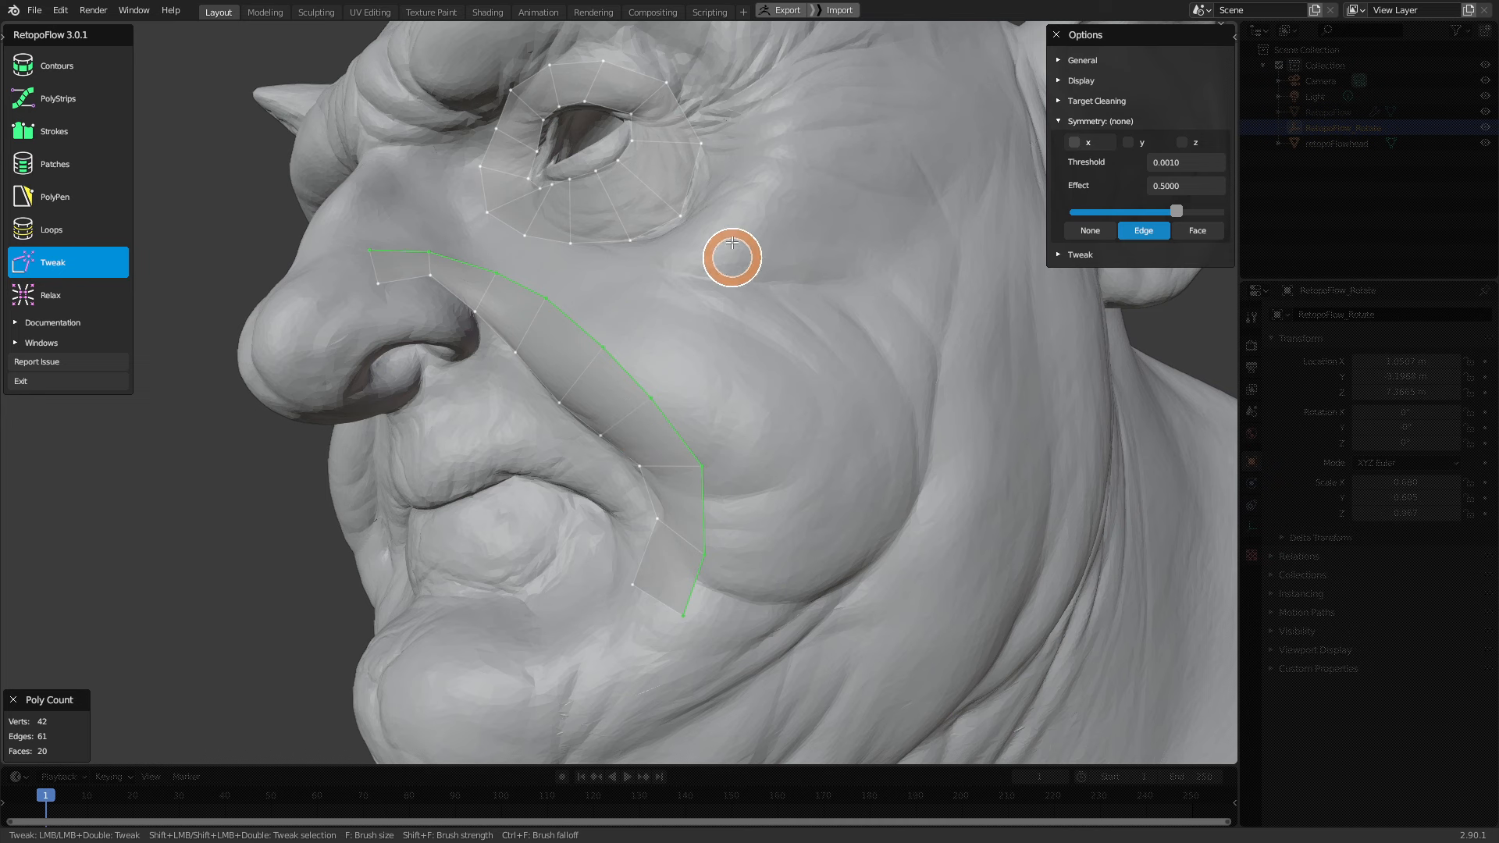
pyautogui.moveTo(658, 361); pyautogui.dragTo(820, 406, button='middle')
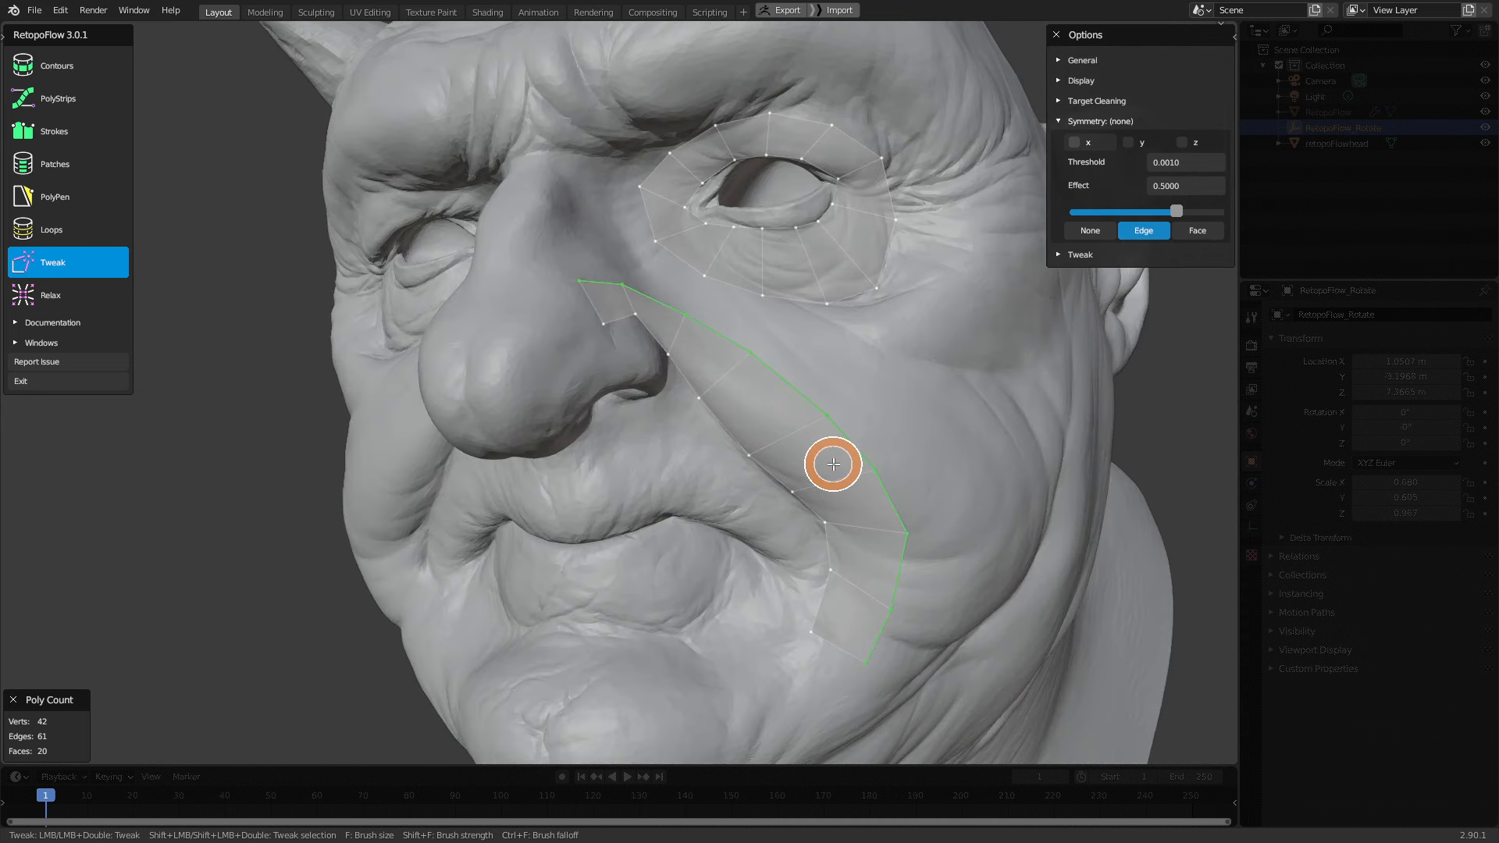
pyautogui.moveTo(834, 465); pyautogui.dragTo(836, 467, button='middle')
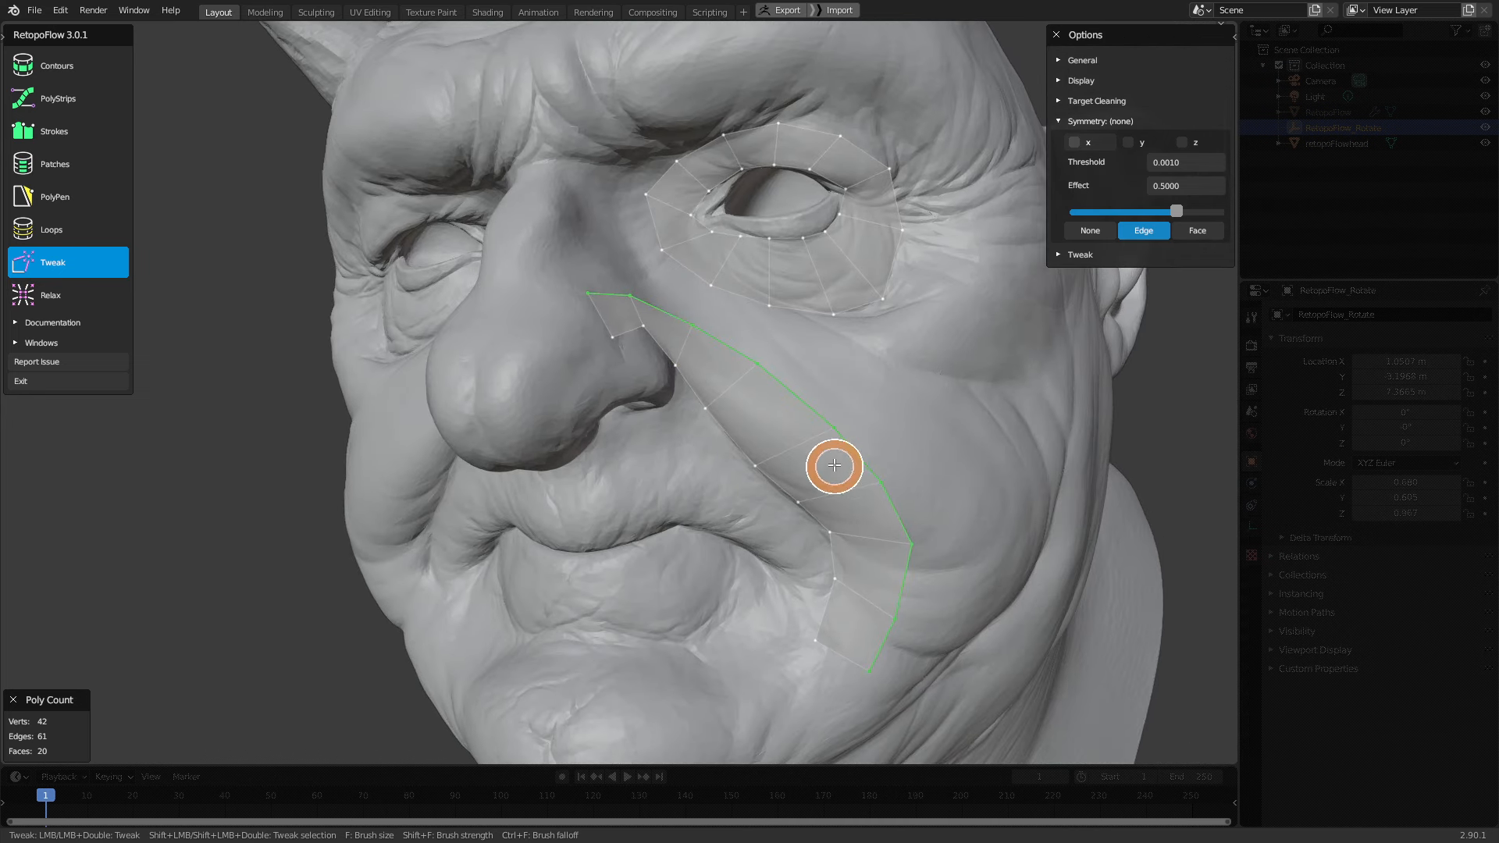
pyautogui.click(92, 135)
pyautogui.moveTo(536, 284)
pyautogui.mouseDown(button='middle')
pyautogui.moveTo(846, 408)
pyautogui.moveTo(791, 381)
pyautogui.moveTo(788, 337)
pyautogui.mouseUp(button='middle')
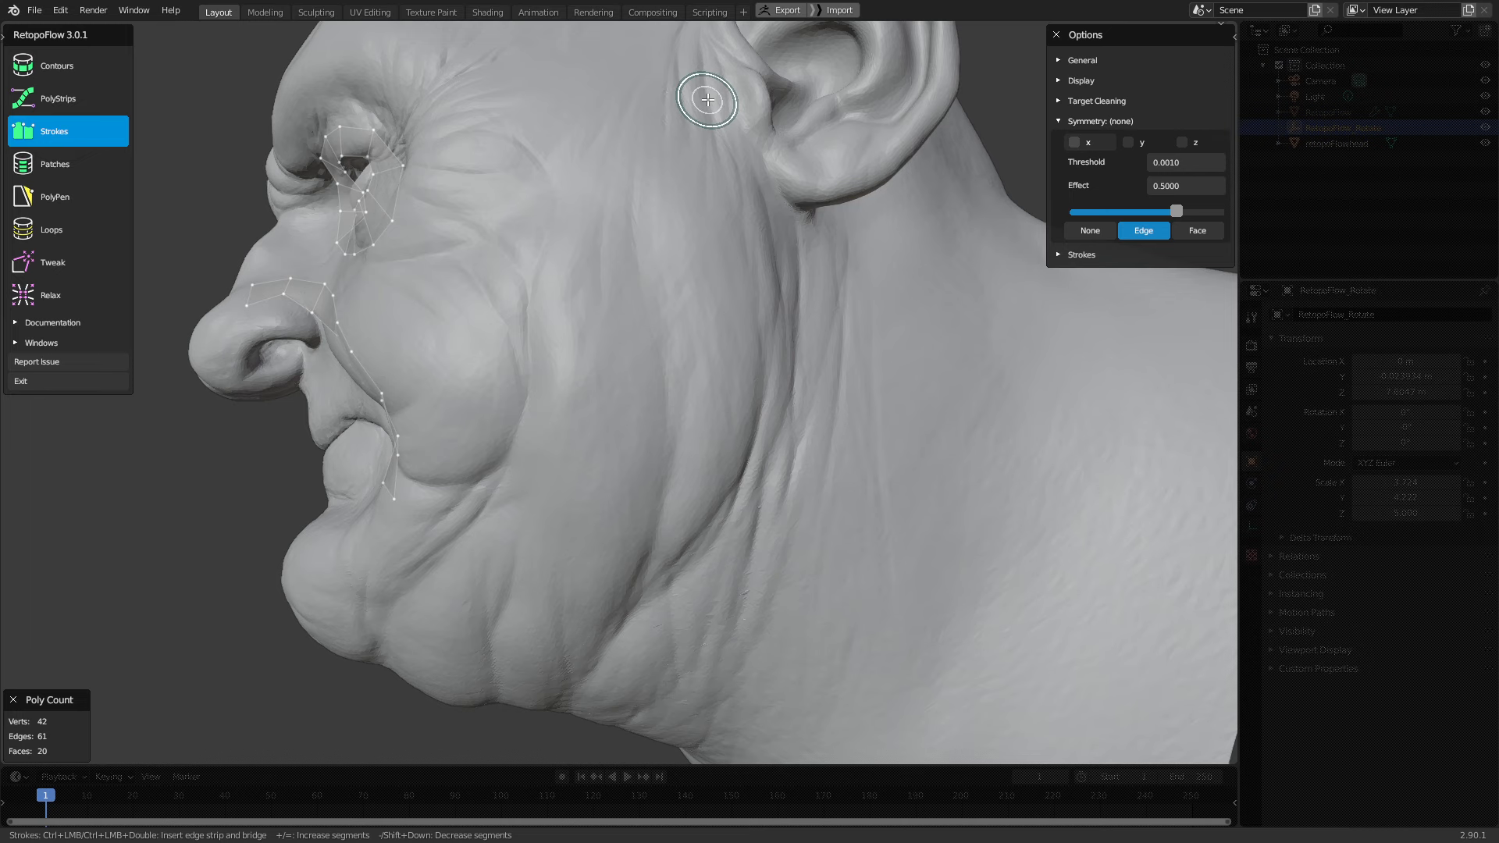
# Try to build a 10-segment face strip from the front of the ear down to the jaw with two strokes
pyautogui.moveTo(707, 100)
pyautogui.mouseDown()
pyautogui.moveTo(772, 307)
pyautogui.moveTo(756, 437)
pyautogui.moveTo(613, 634)
pyautogui.mouseUp()
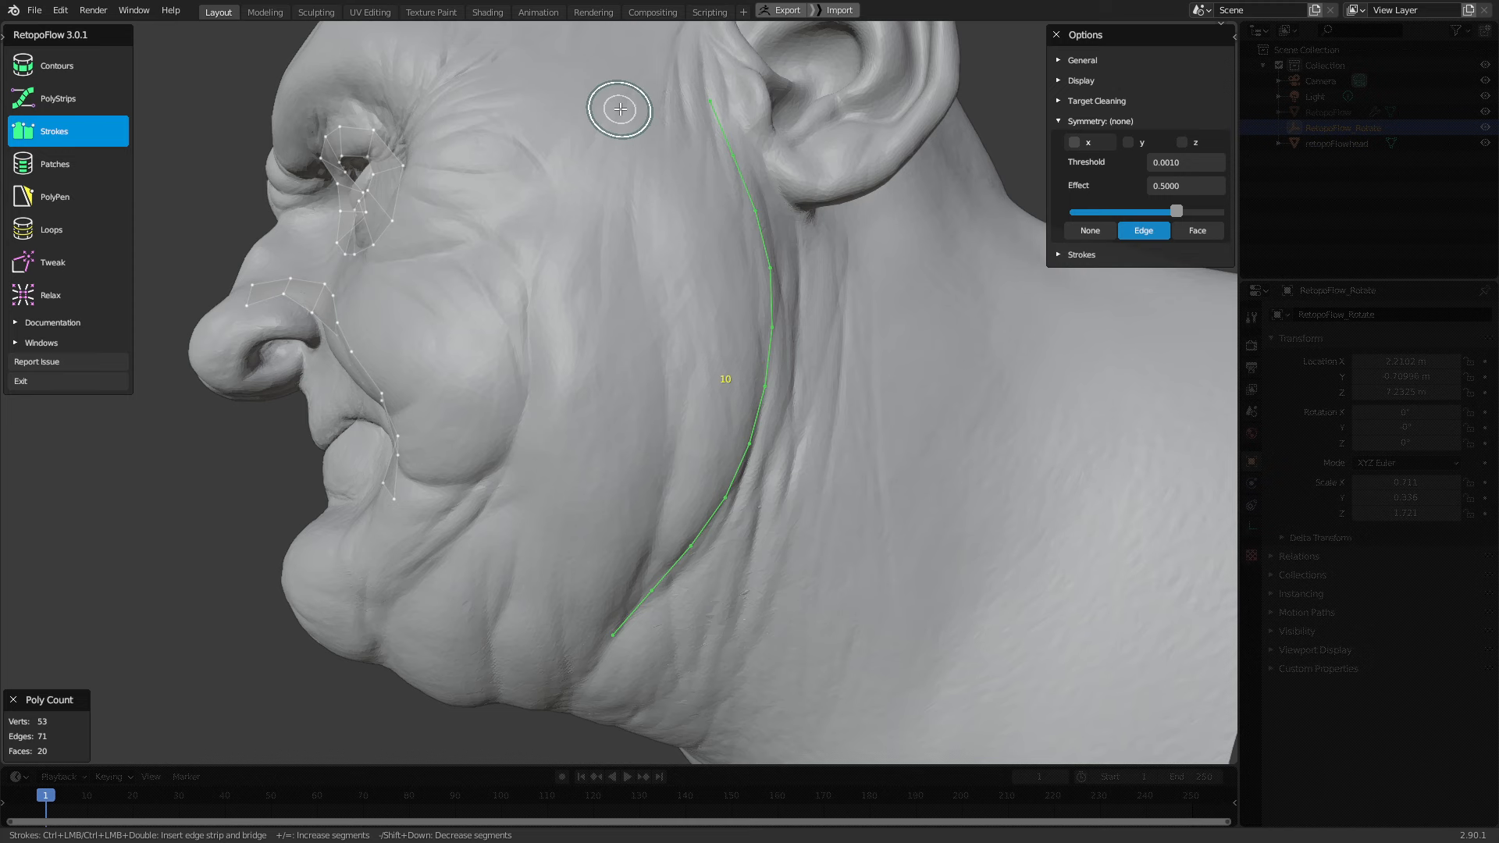
pyautogui.moveTo(621, 109)
pyautogui.mouseDown()
pyautogui.moveTo(653, 250)
pyautogui.moveTo(645, 395)
pyautogui.moveTo(549, 613)
pyautogui.mouseUp()
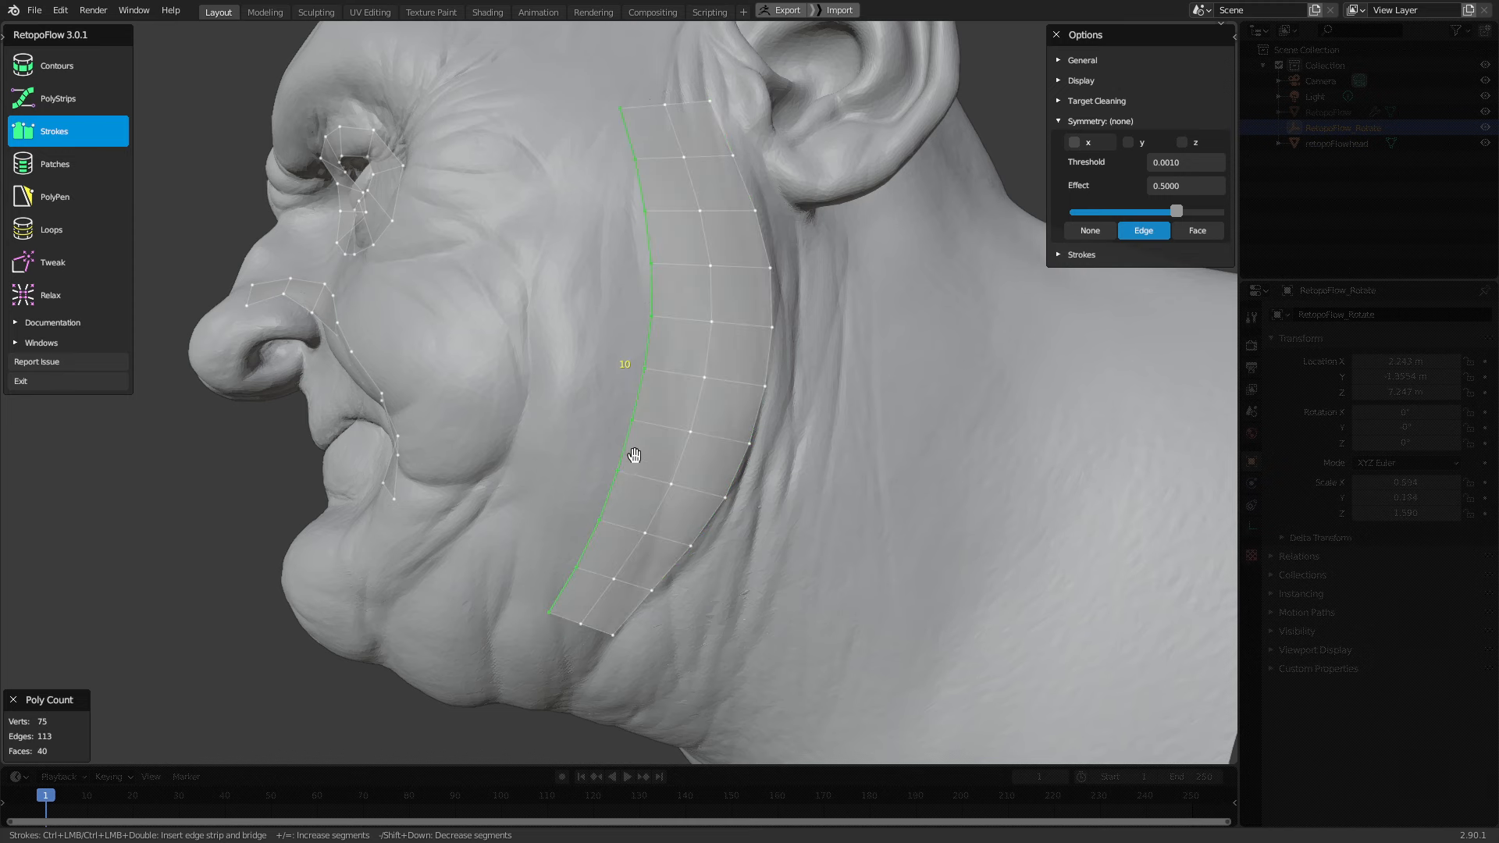
pyautogui.moveTo(729, 355); pyautogui.dragTo(786, 386, button='middle')
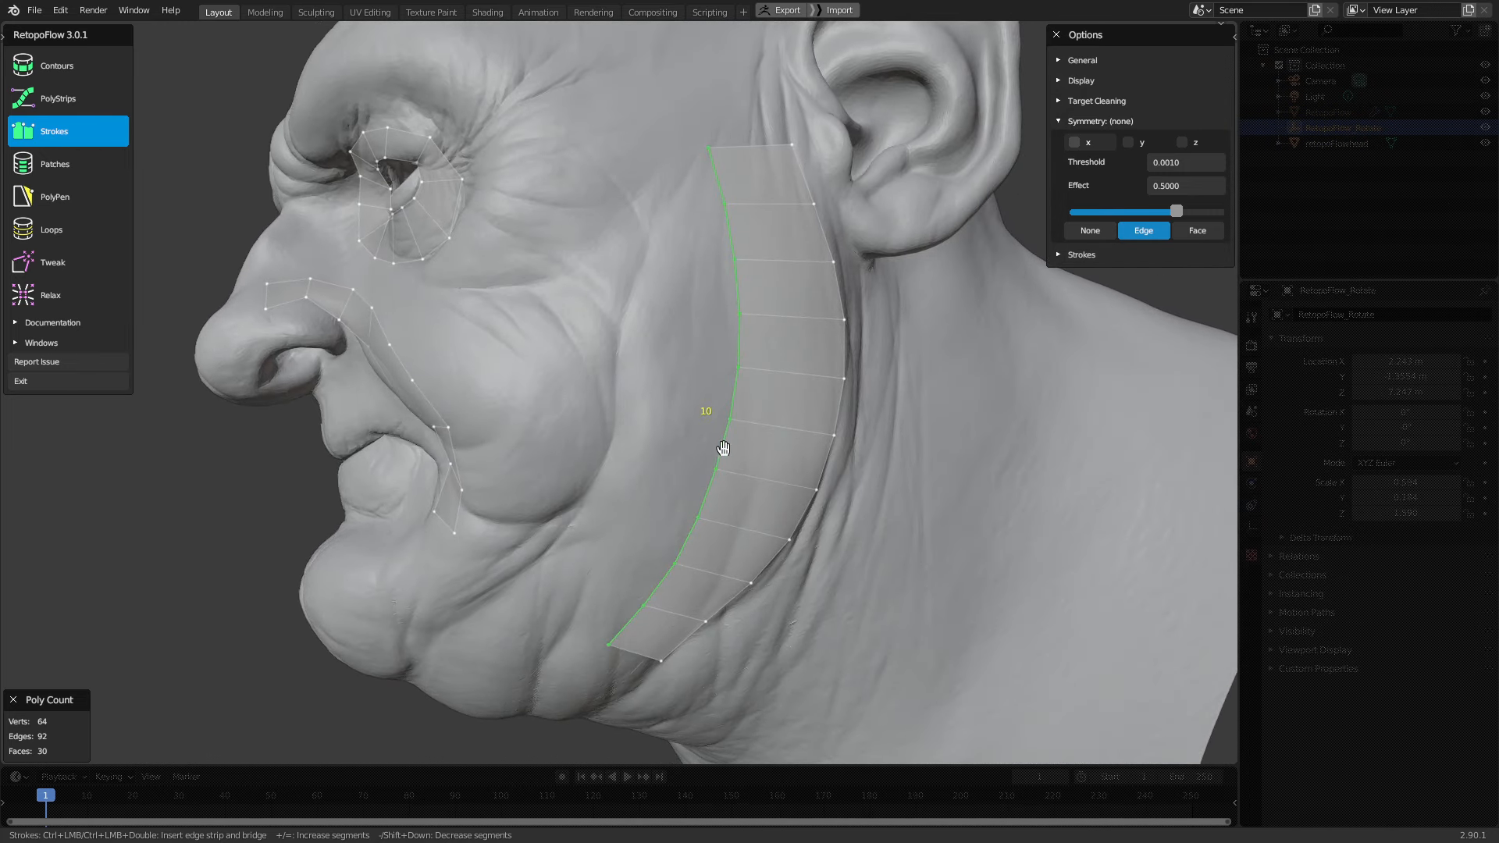
pyautogui.moveTo(723, 448); pyautogui.dragTo(714, 430, button='middle')
pyautogui.hotkey('ctrl', 'z')
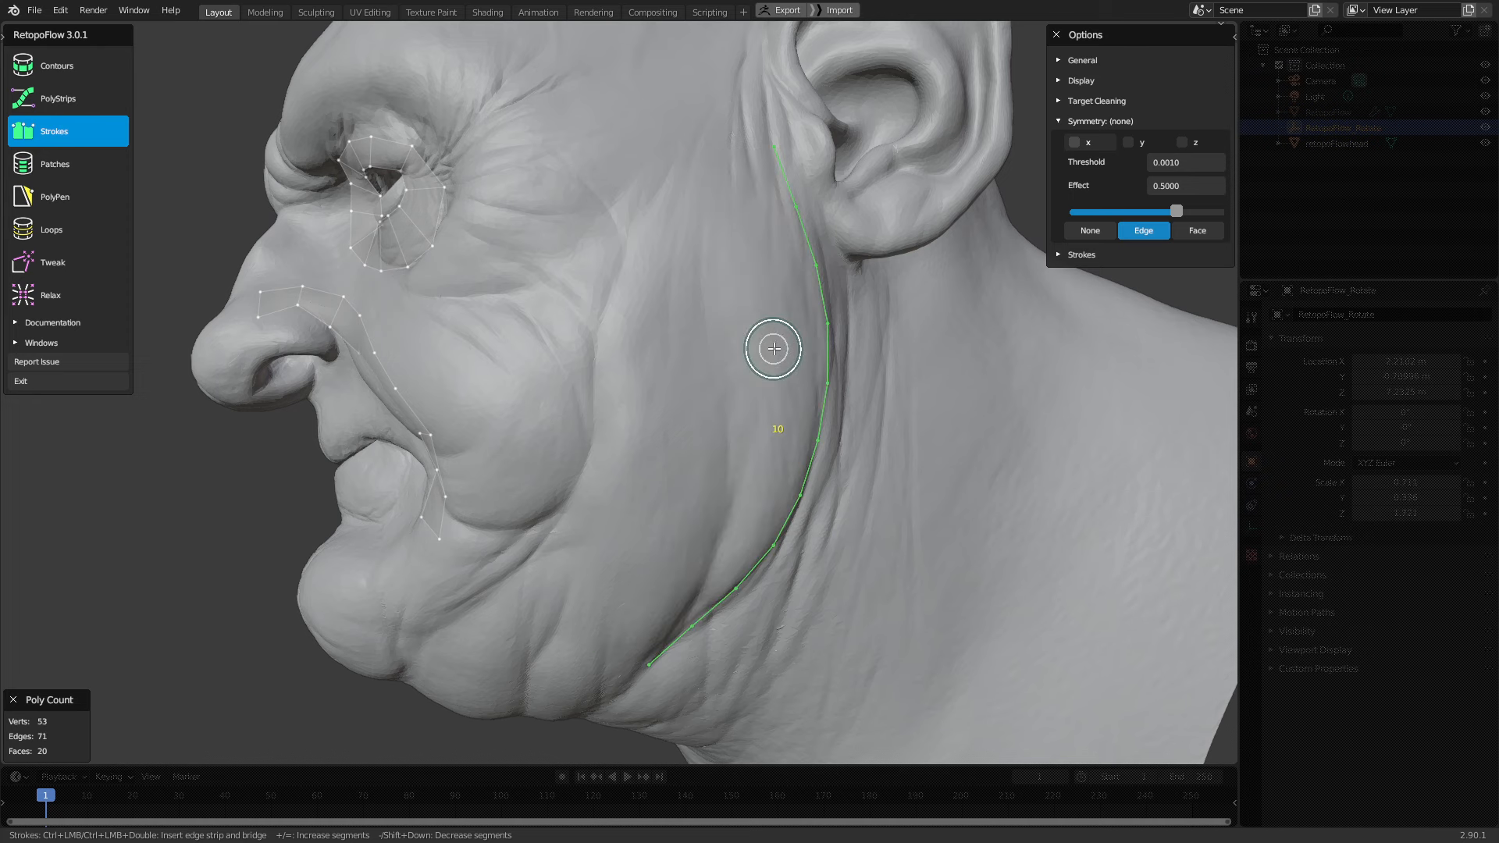
pyautogui.moveTo(793, 205); pyautogui.dragTo(736, 133, button='middle')
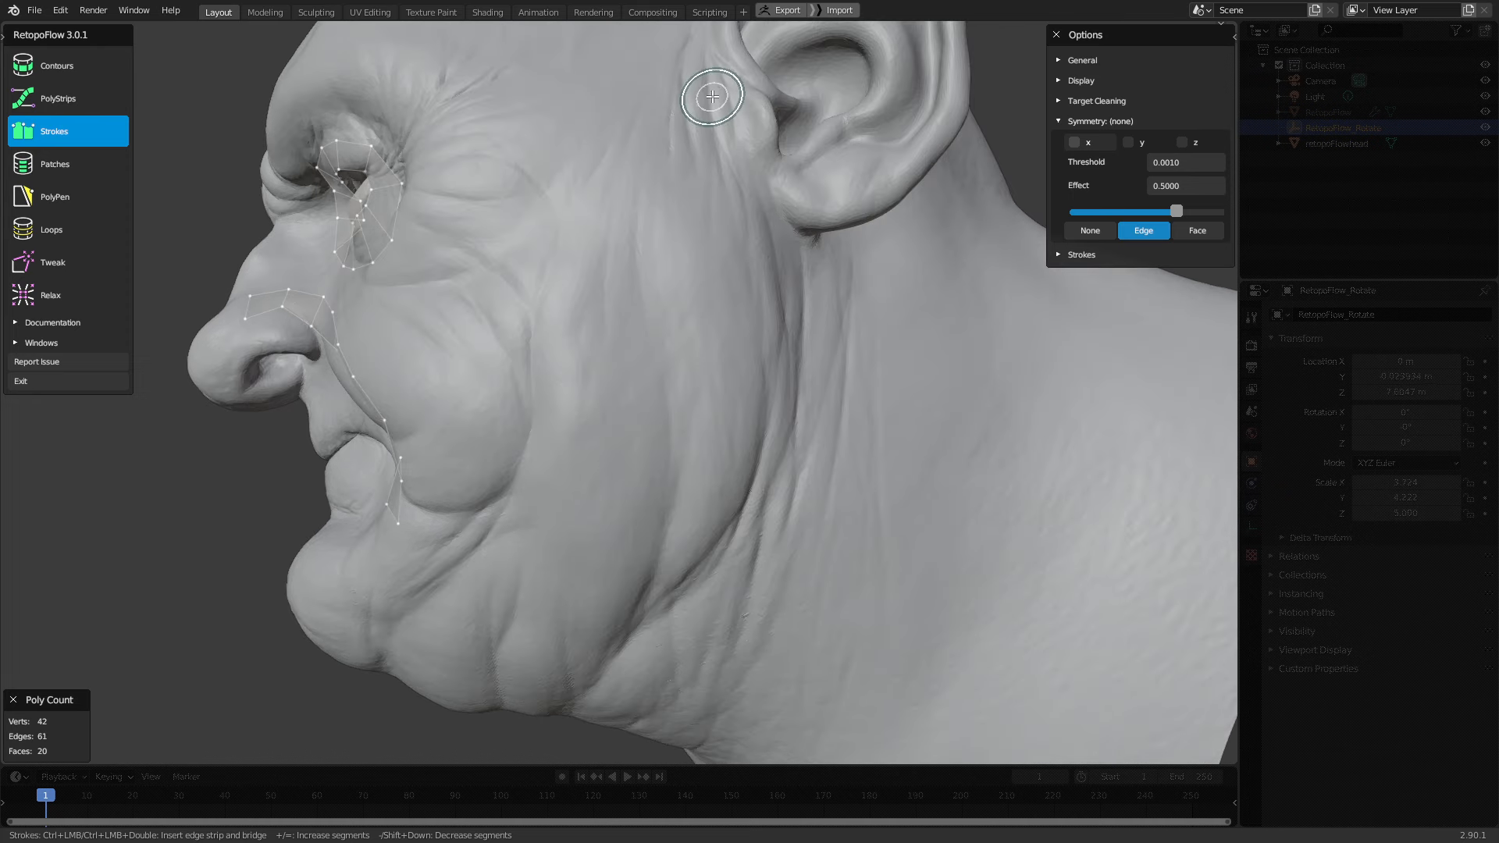
# Draw an edge strip from the front of the ear along the jaw fold and reduce it to 8 segments
pyautogui.moveTo(712, 98)
pyautogui.mouseDown()
pyautogui.moveTo(751, 226)
pyautogui.moveTo(754, 461)
pyautogui.moveTo(652, 629)
pyautogui.mouseUp()
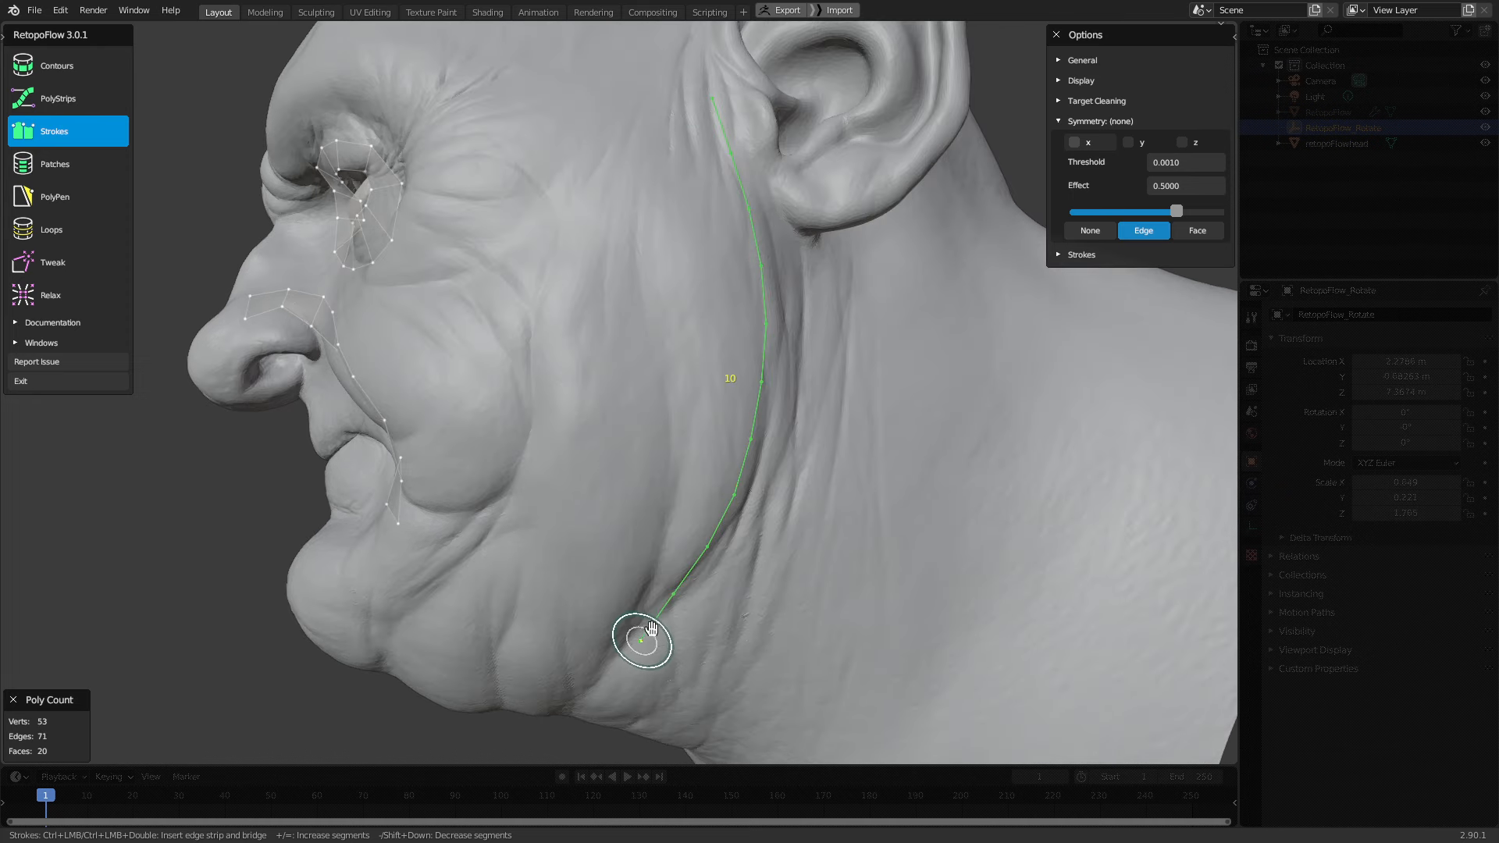
pyautogui.press('-')
pyautogui.press('-')
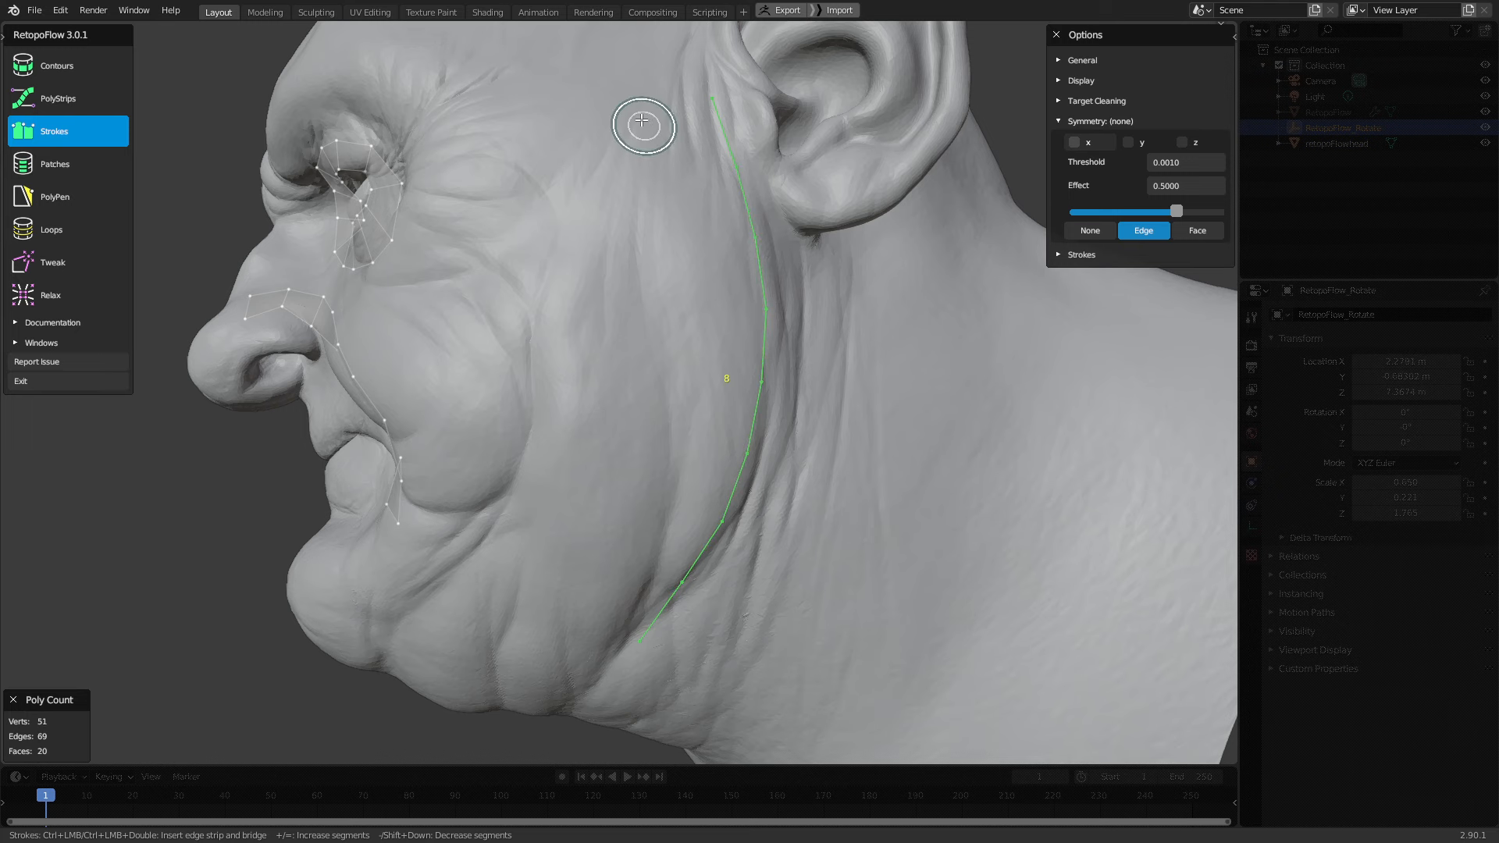
# Bridge the ear-to-jaw edge strip to a second stroke on the cheek side, leaving a single row of faces
pyautogui.moveTo(625, 117); pyautogui.dragTo(701, 165, button='middle')
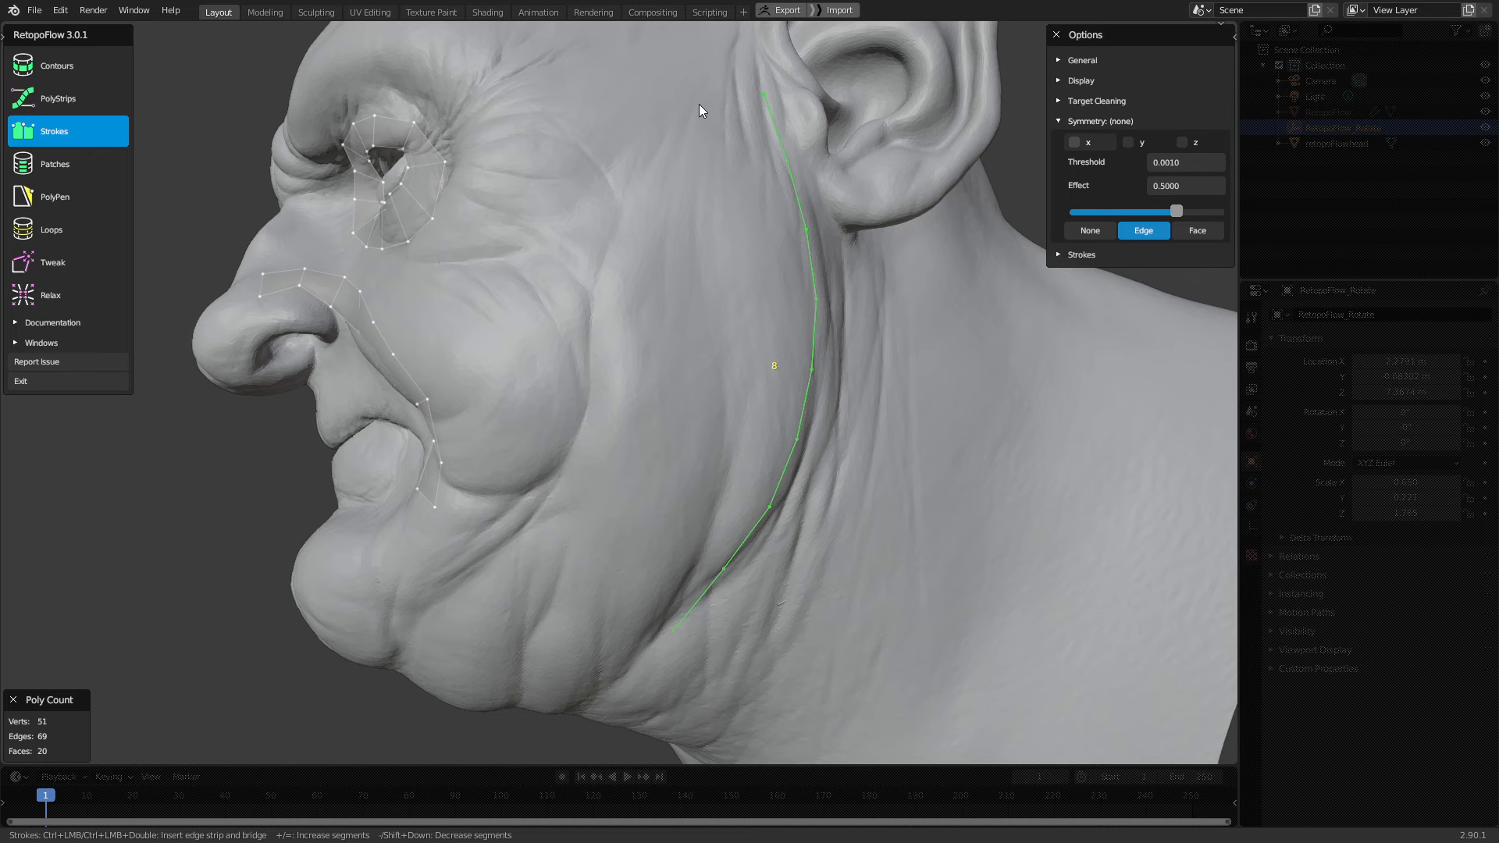
pyautogui.moveTo(685, 100)
pyautogui.mouseDown()
pyautogui.moveTo(665, 550)
pyautogui.moveTo(604, 640)
pyautogui.mouseUp()
pyautogui.moveTo(644, 555); pyautogui.dragTo(659, 555, button='middle')
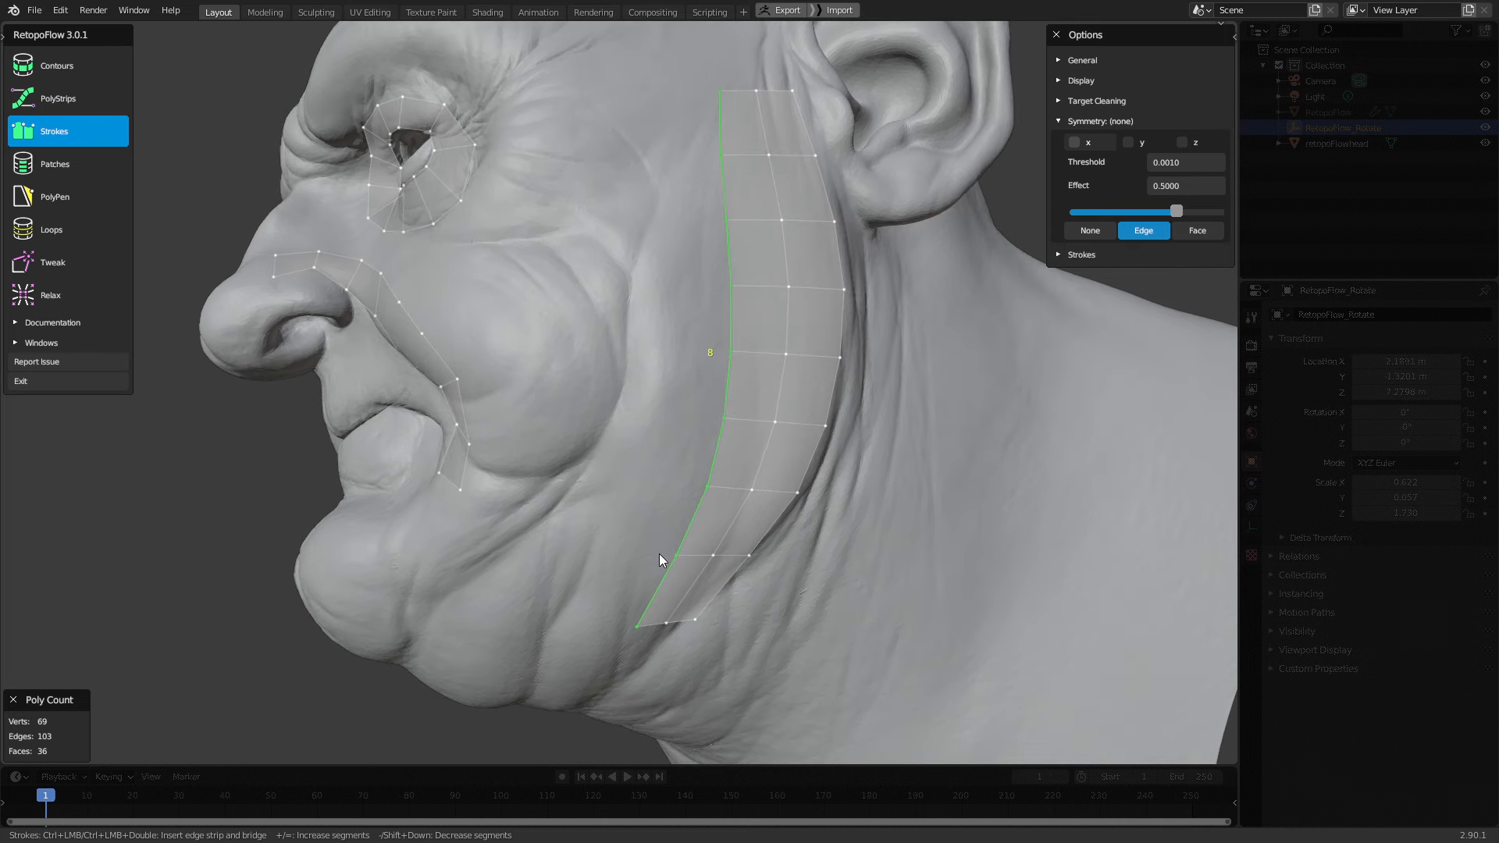
pyautogui.keyDown('shift'); pyautogui.scroll(-1, 662, 537); pyautogui.keyUp('shift')
pyautogui.moveTo(732, 401); pyautogui.dragTo(739, 403, button='middle')
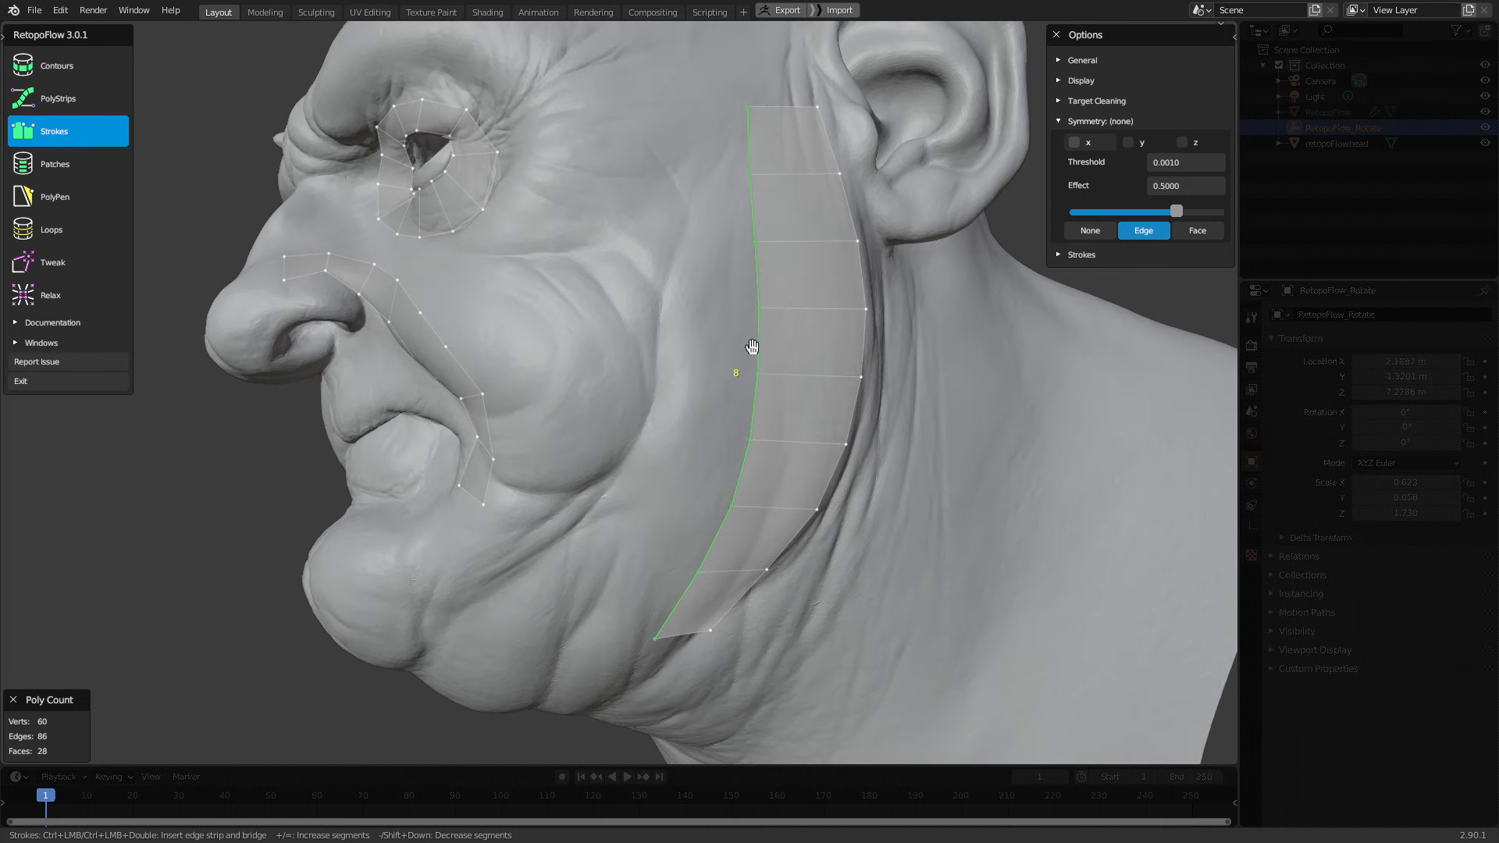
# Draw an edge strip over the brow and around the outer eye down to the cheek, reduced to 10 segments
pyautogui.moveTo(751, 346); pyautogui.dragTo(731, 305, button='middle')
pyautogui.scroll(1, 776, 256)
pyautogui.keyDown('shift'); pyautogui.moveTo(776, 256); pyautogui.dragTo(743, 261, button='middle'); pyautogui.keyUp('shift')
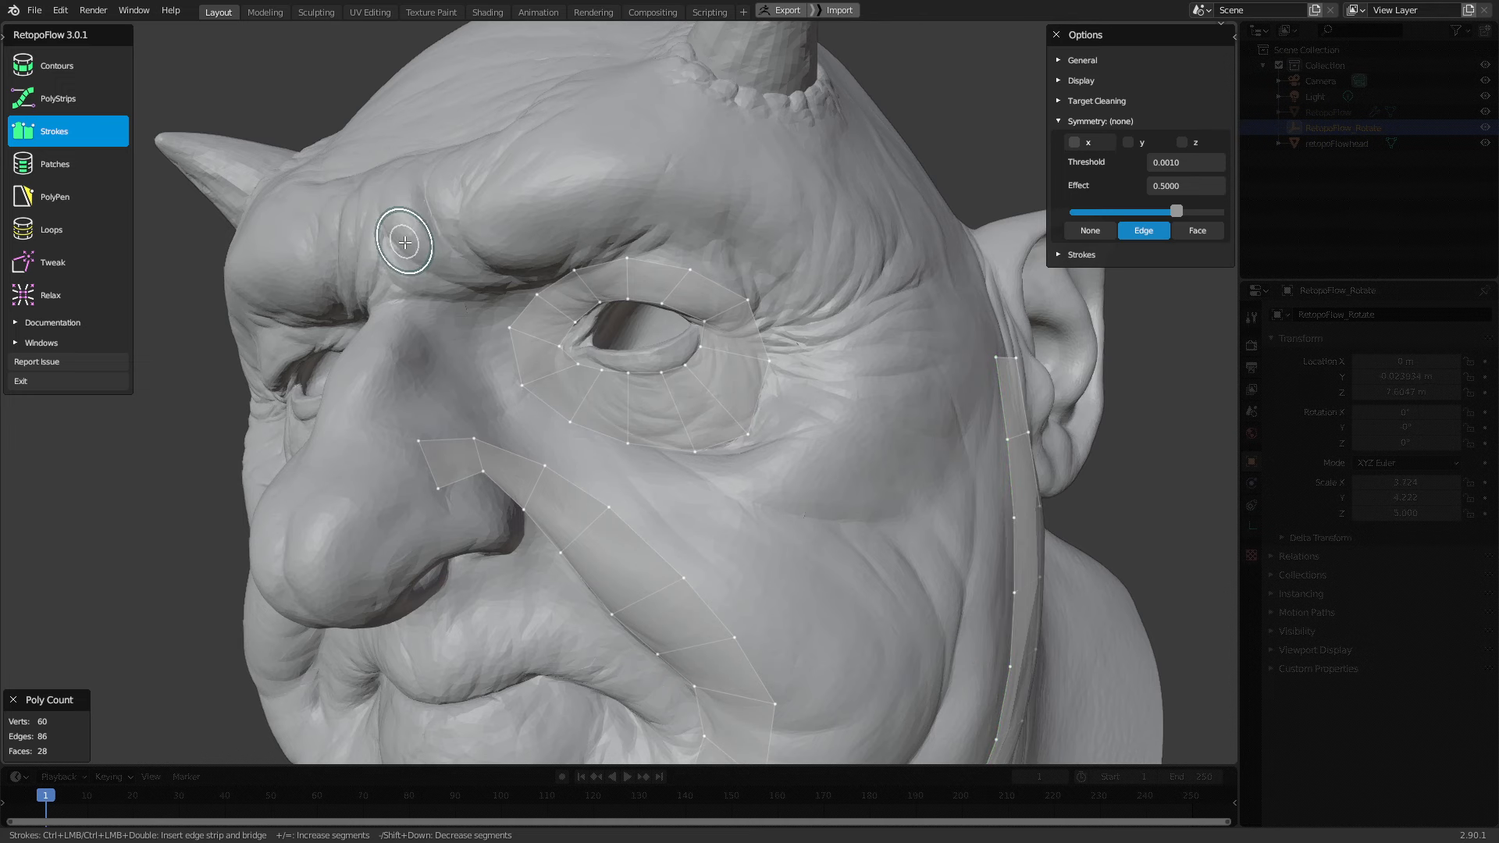
pyautogui.moveTo(403, 243)
pyautogui.mouseDown()
pyautogui.moveTo(515, 183)
pyautogui.moveTo(635, 182)
pyautogui.moveTo(846, 256)
pyautogui.moveTo(825, 438)
pyautogui.moveTo(779, 491)
pyautogui.mouseUp()
pyautogui.moveTo(813, 461); pyautogui.dragTo(701, 382, button='middle')
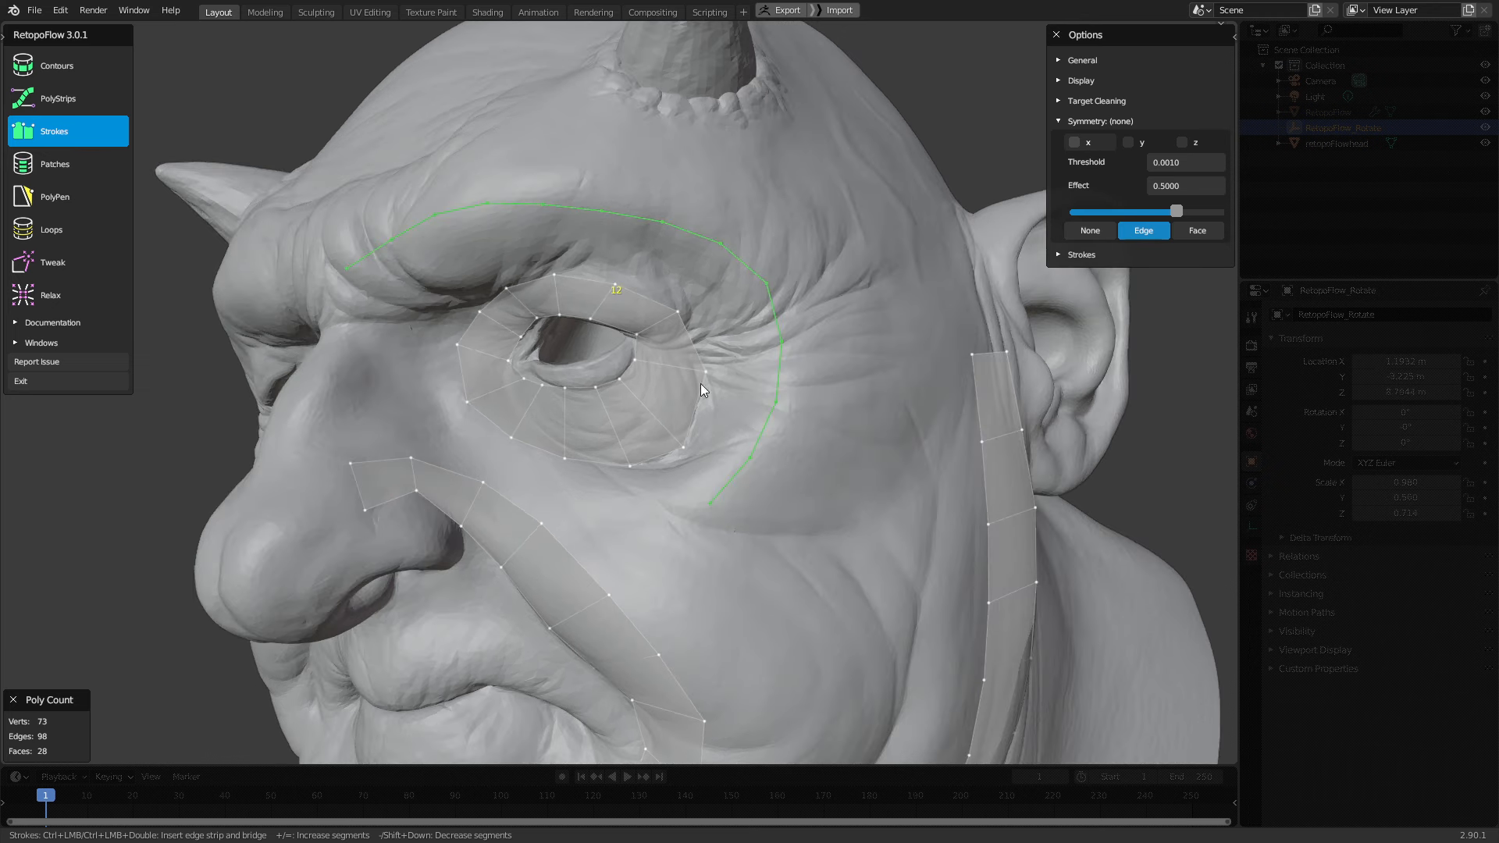
pyautogui.press('-')
# Bridge the brow edge strip to an outer parallel stroke on the forehead side, leaving a single row of faces
pyautogui.moveTo(583, 274); pyautogui.dragTo(607, 283, button='middle')
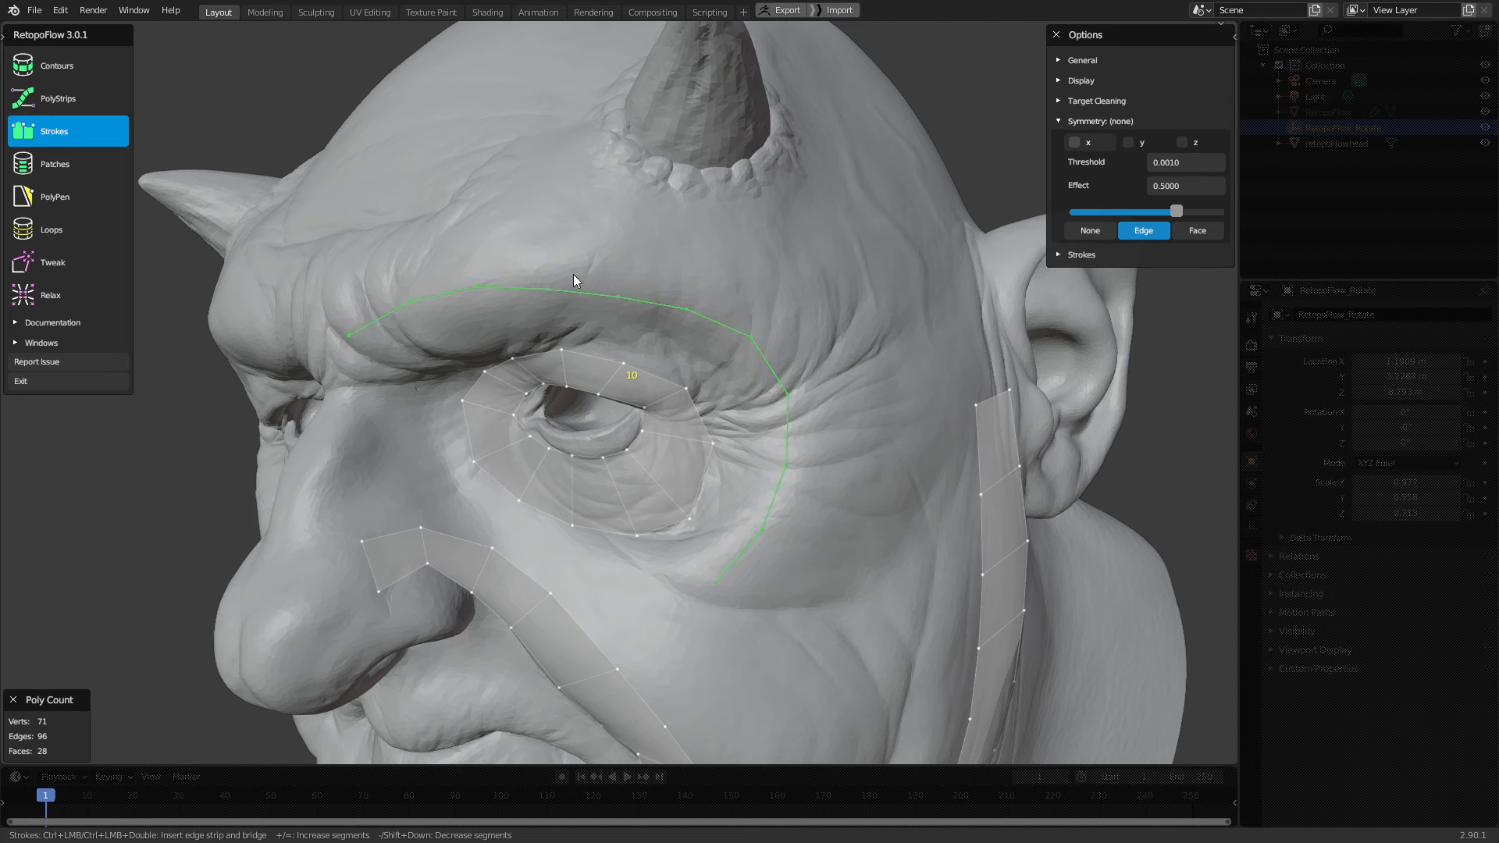
pyautogui.moveTo(454, 259); pyautogui.dragTo(462, 264, button='middle')
pyautogui.moveTo(343, 278)
pyautogui.keyDown('ctrl'); pyautogui.mouseDown()
pyautogui.moveTo(464, 223)
pyautogui.moveTo(669, 229)
pyautogui.moveTo(829, 305)
pyautogui.moveTo(867, 410)
pyautogui.moveTo(837, 560)
pyautogui.moveTo(784, 617)
pyautogui.mouseUp(); pyautogui.keyUp('ctrl')
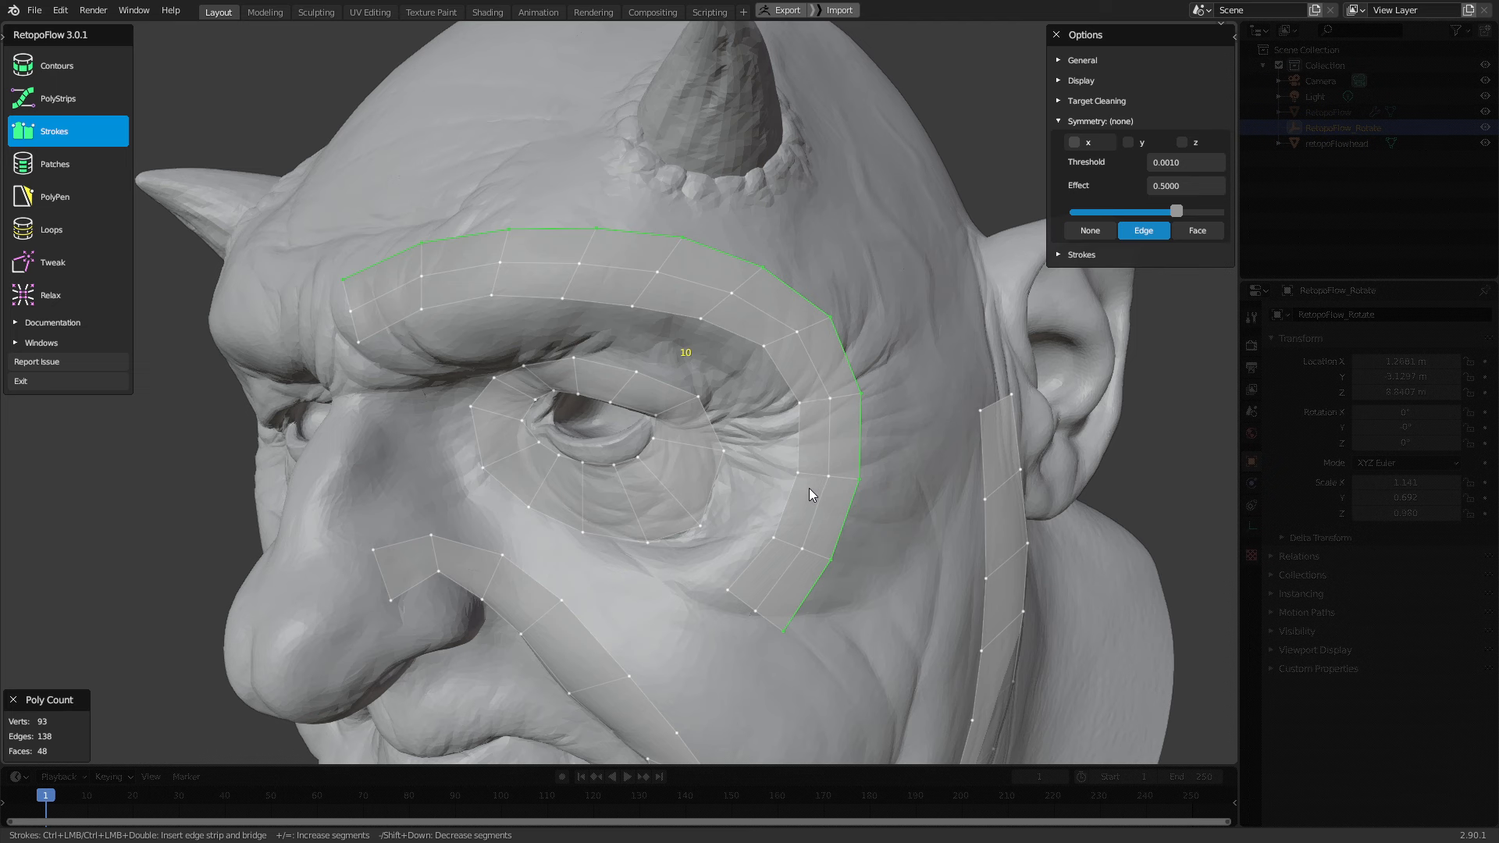
pyautogui.hotkey('ctrl', 'z')
# Tweak the inner-edge vertices of the brow strip so they follow the brow ridge and the outer eye area
pyautogui.moveTo(809, 486); pyautogui.dragTo(878, 341, button='middle')
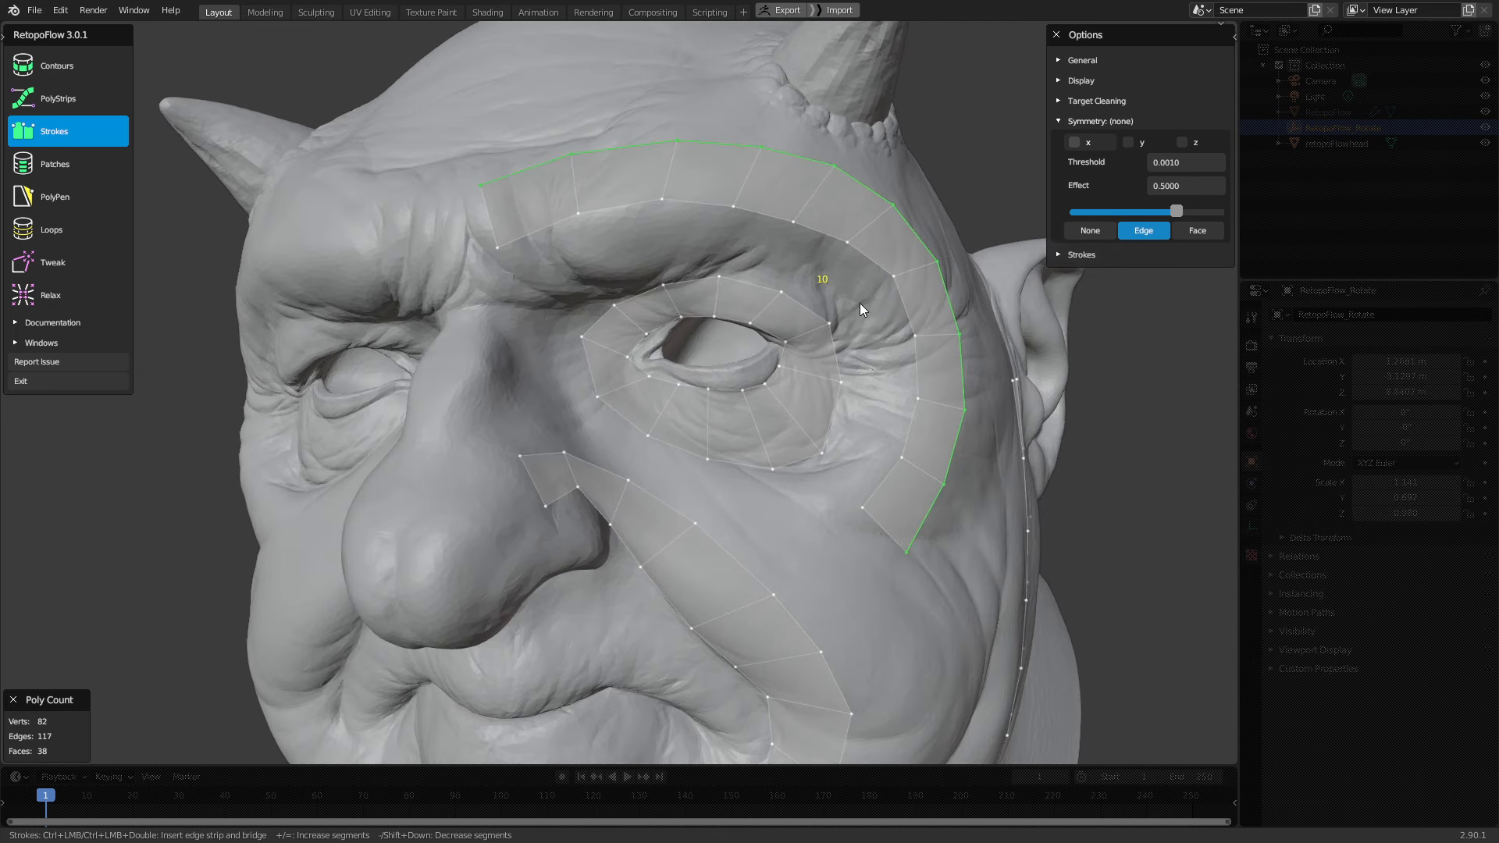
pyautogui.scroll(2, 859, 302)
pyautogui.keyDown('shift'); pyautogui.moveTo(810, 260); pyautogui.dragTo(818, 306, button='middle'); pyautogui.keyUp('shift')
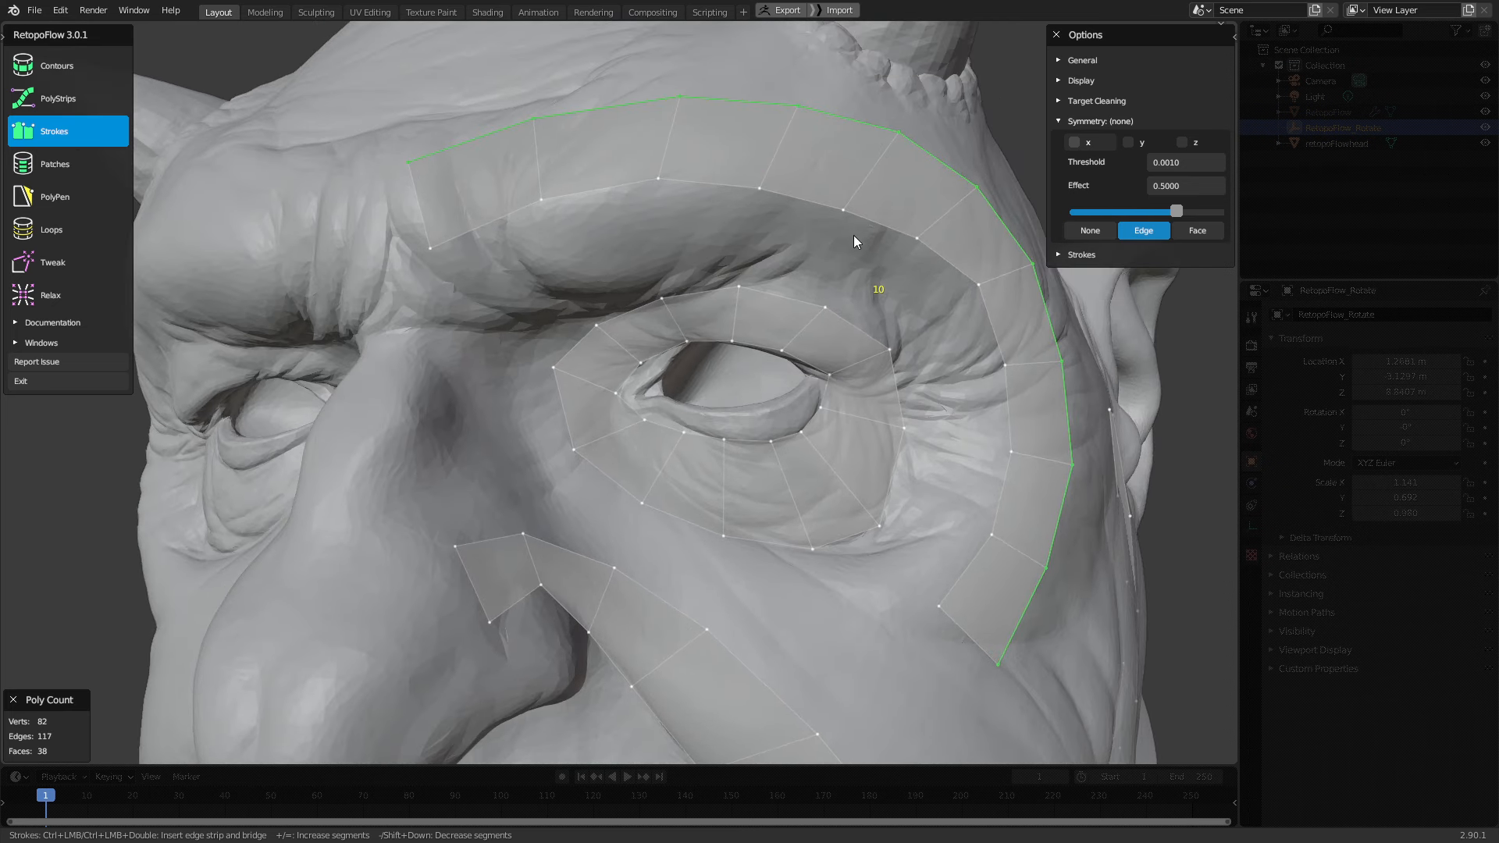
pyautogui.moveTo(854, 236); pyautogui.dragTo(916, 194, button='middle')
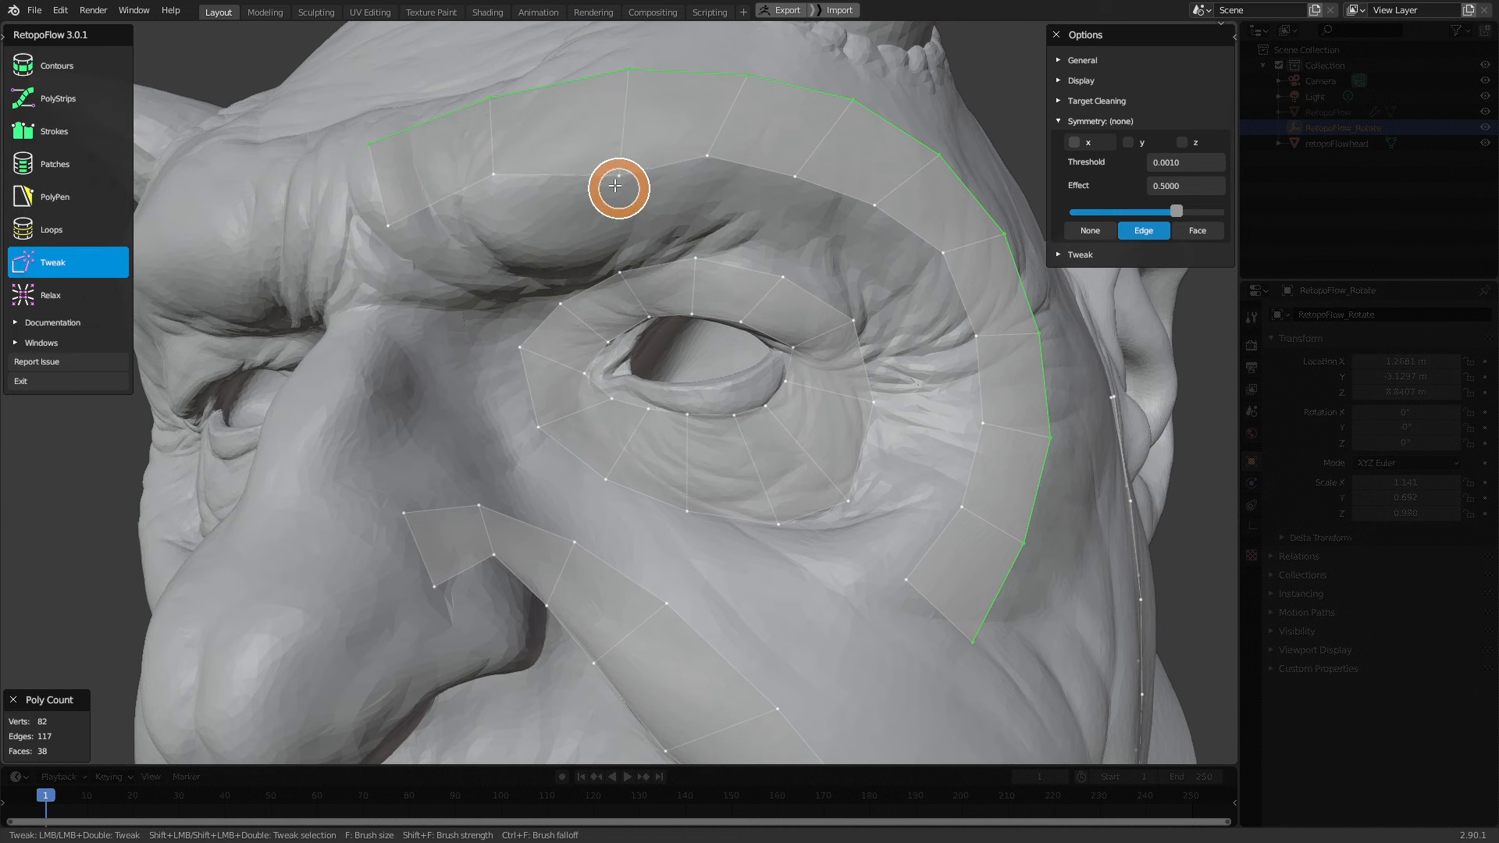
pyautogui.moveTo(705, 157); pyautogui.dragTo(803, 201)
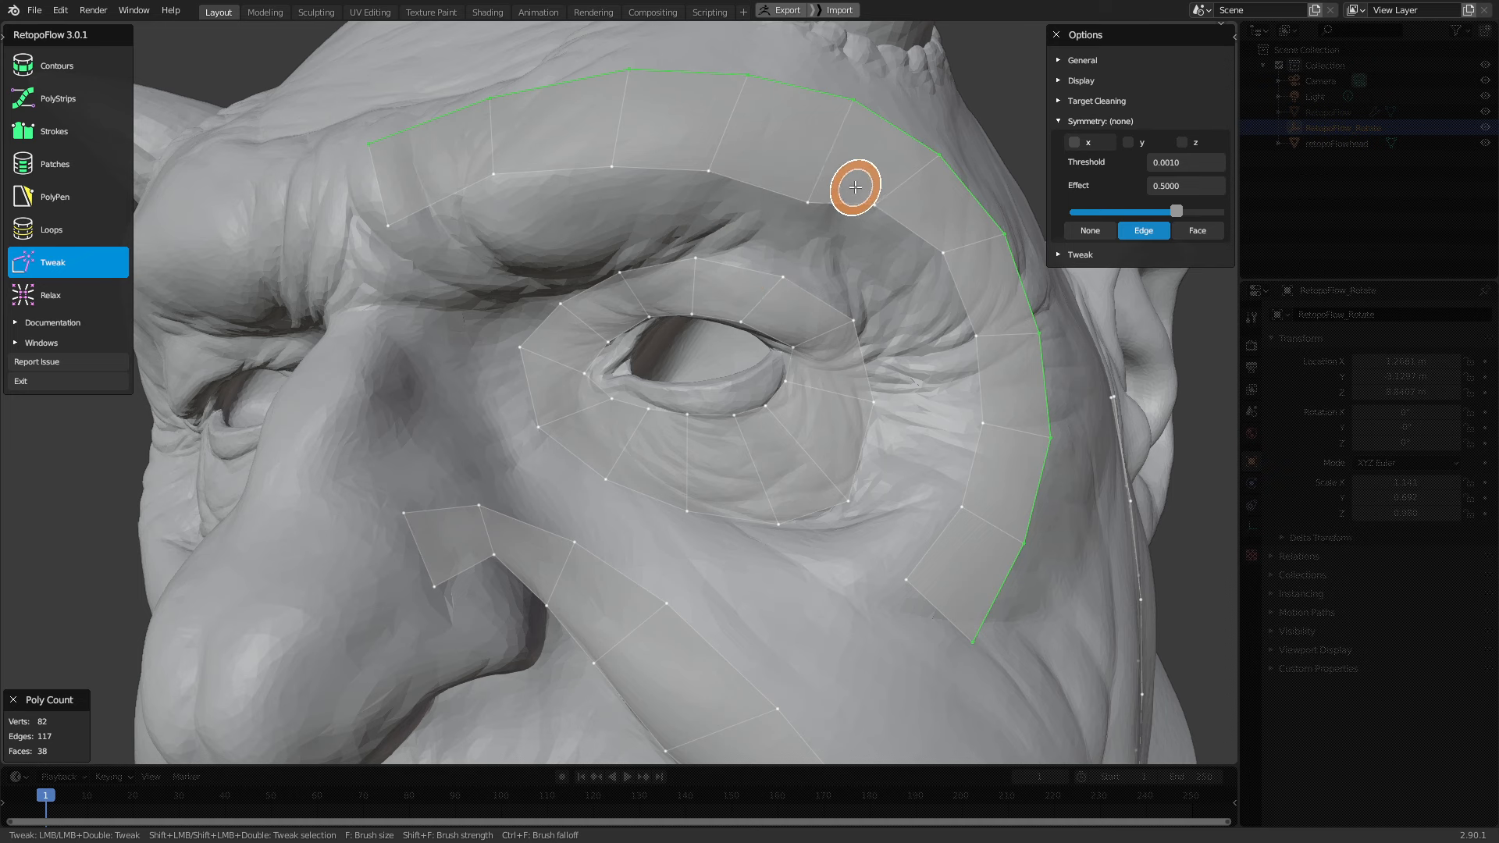
pyautogui.moveTo(981, 284); pyautogui.dragTo(950, 303, button='middle')
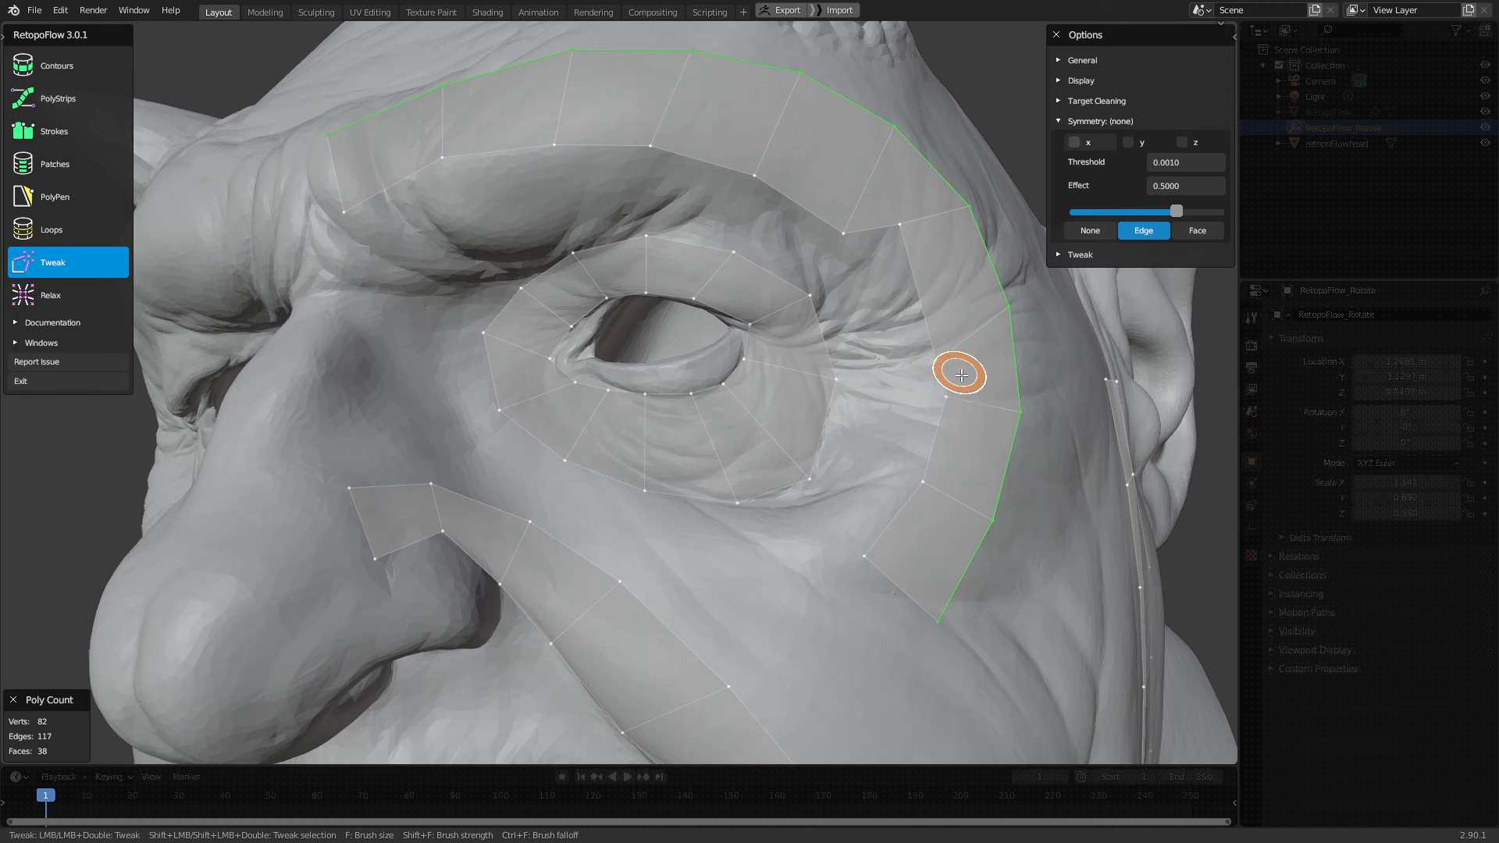
pyautogui.moveTo(906, 236); pyautogui.dragTo(908, 259)
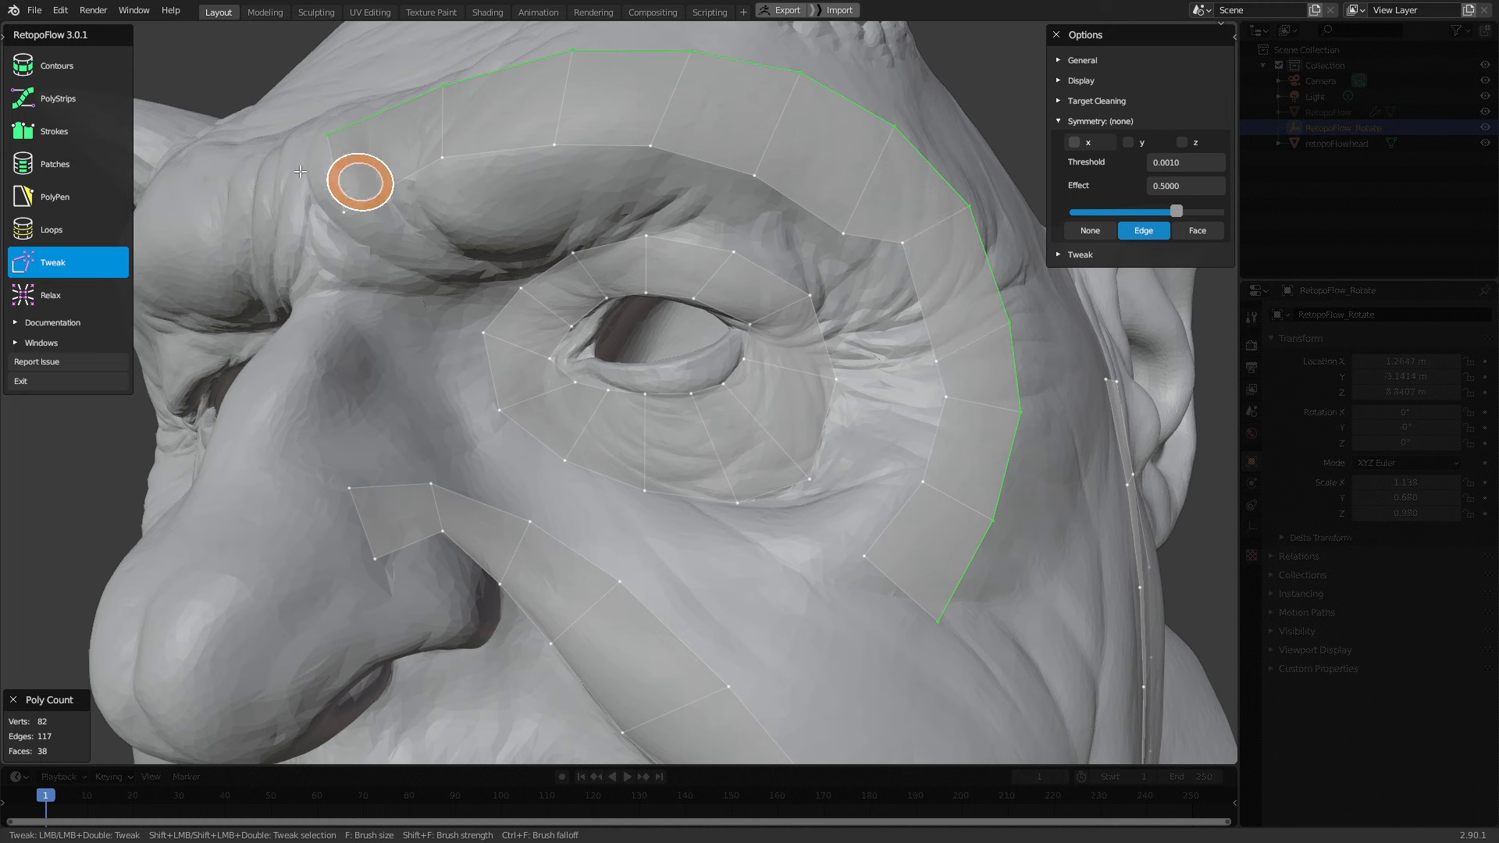
# Dissolve the cross edge of the brow strip at the temple with the Loops tool
pyautogui.click(41, 233)
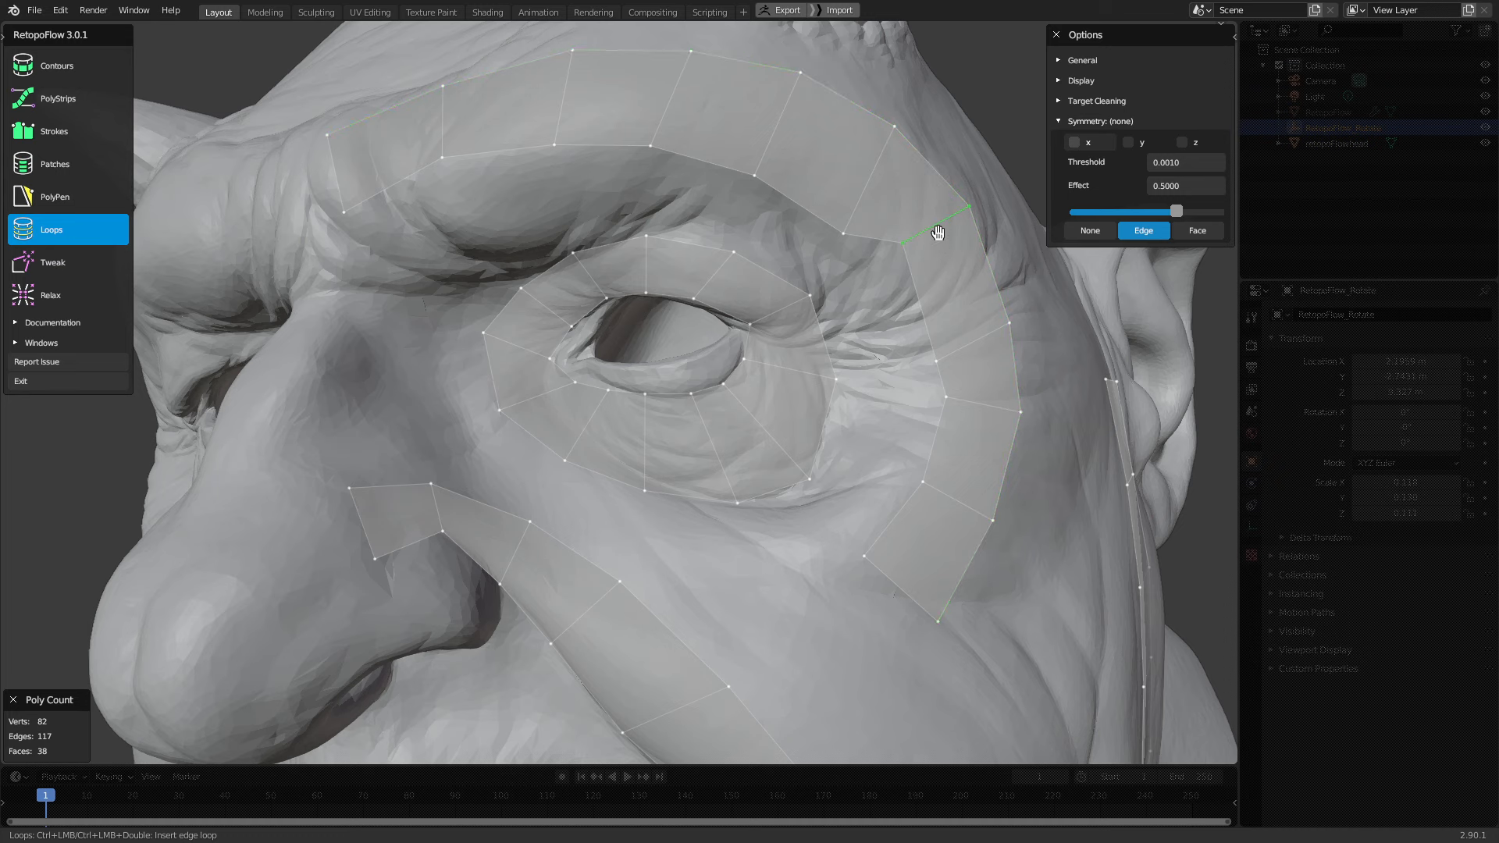
pyautogui.press('x')
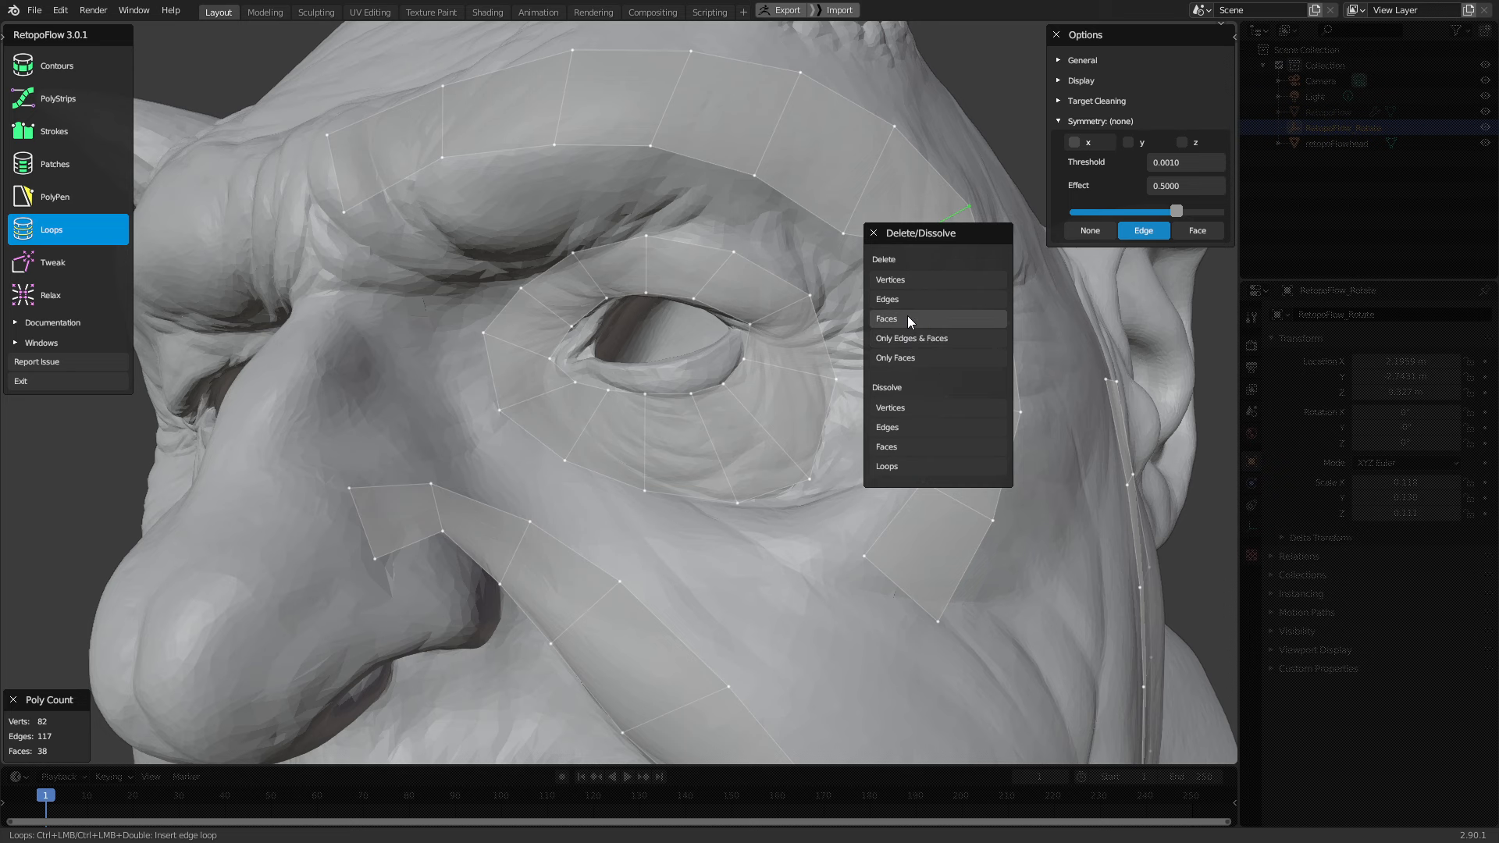
pyautogui.click(892, 426)
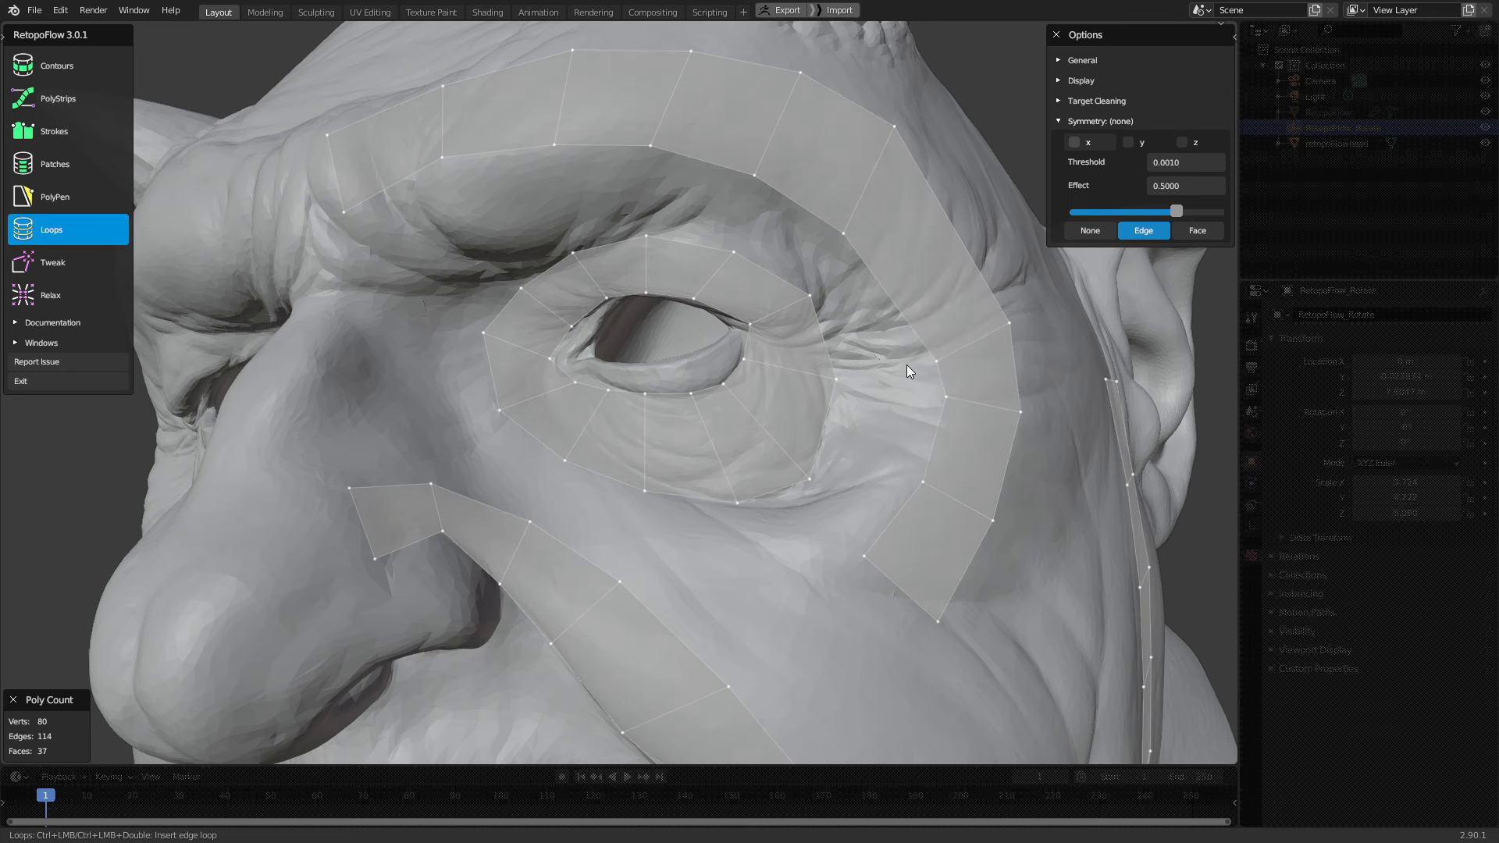
# Tweak the brow strip's vertices around the temple and outer eye to even out the face spacing
pyautogui.moveTo(906, 364); pyautogui.dragTo(933, 359, button='middle')
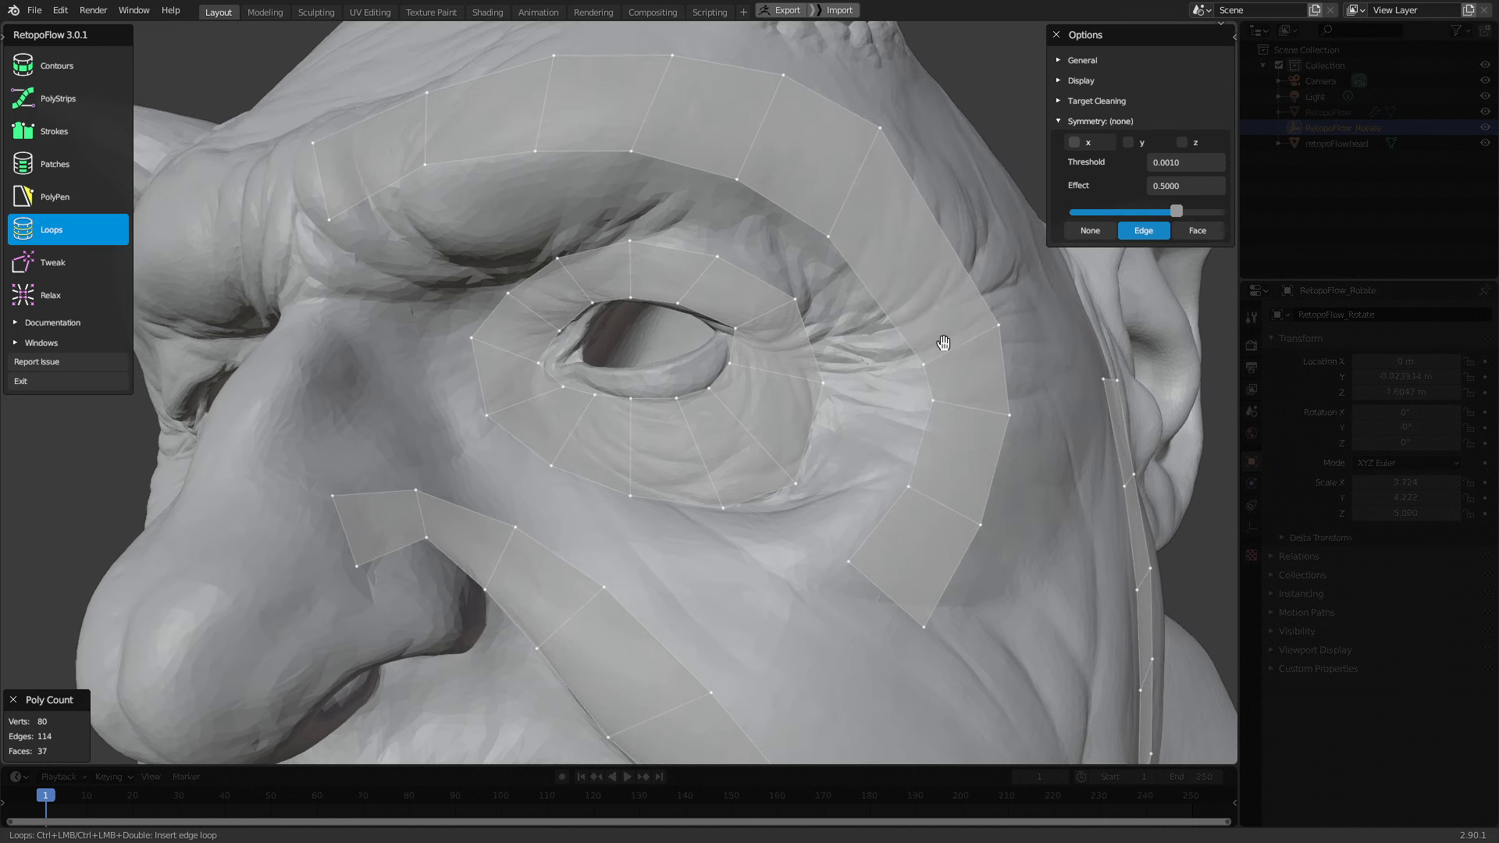
pyautogui.click(84, 258)
pyautogui.moveTo(845, 256); pyautogui.dragTo(866, 281)
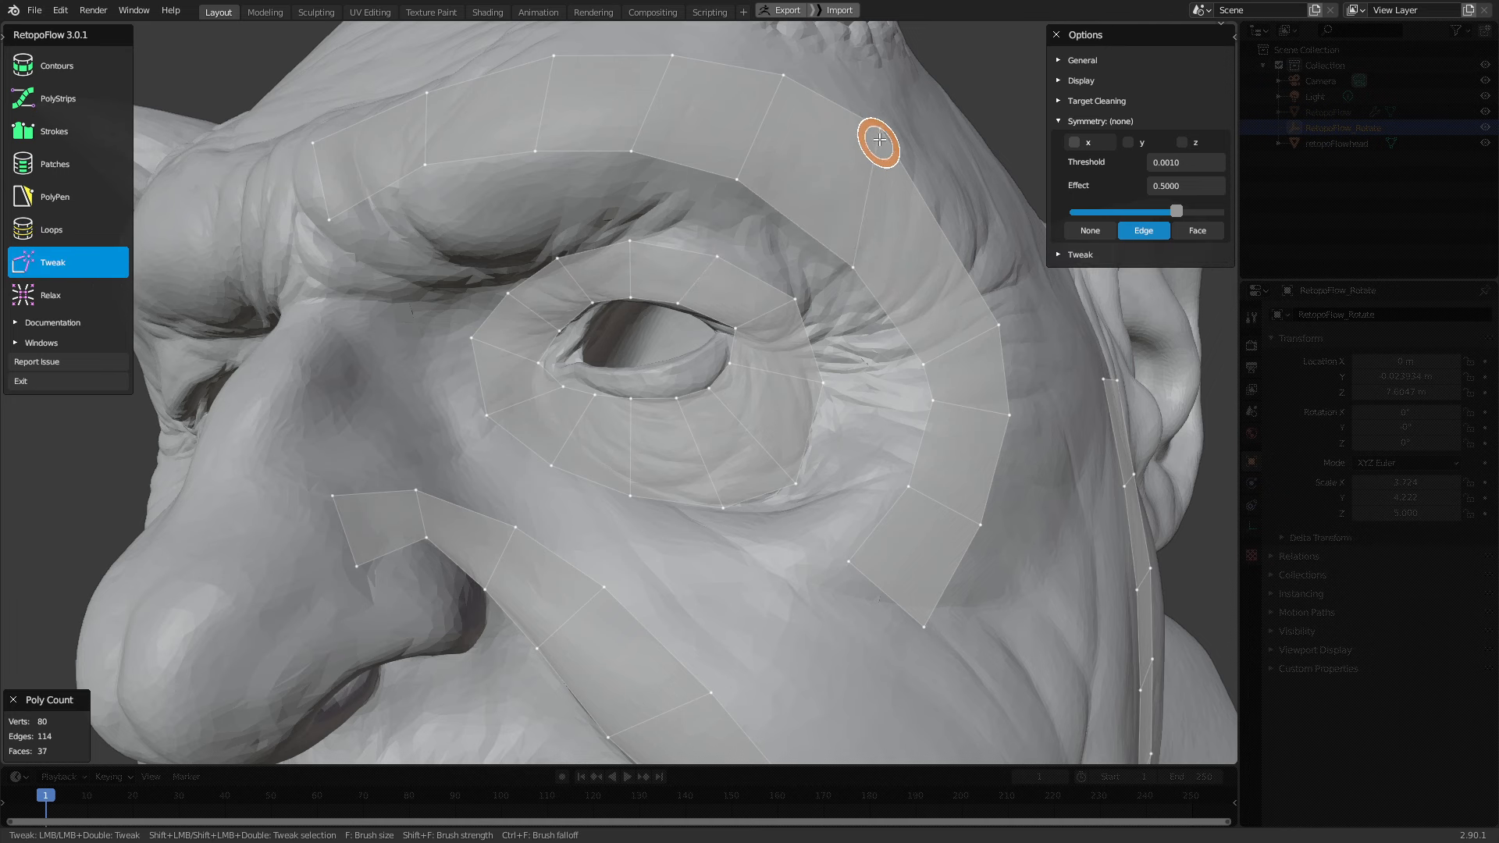
pyautogui.moveTo(882, 137); pyautogui.dragTo(936, 214)
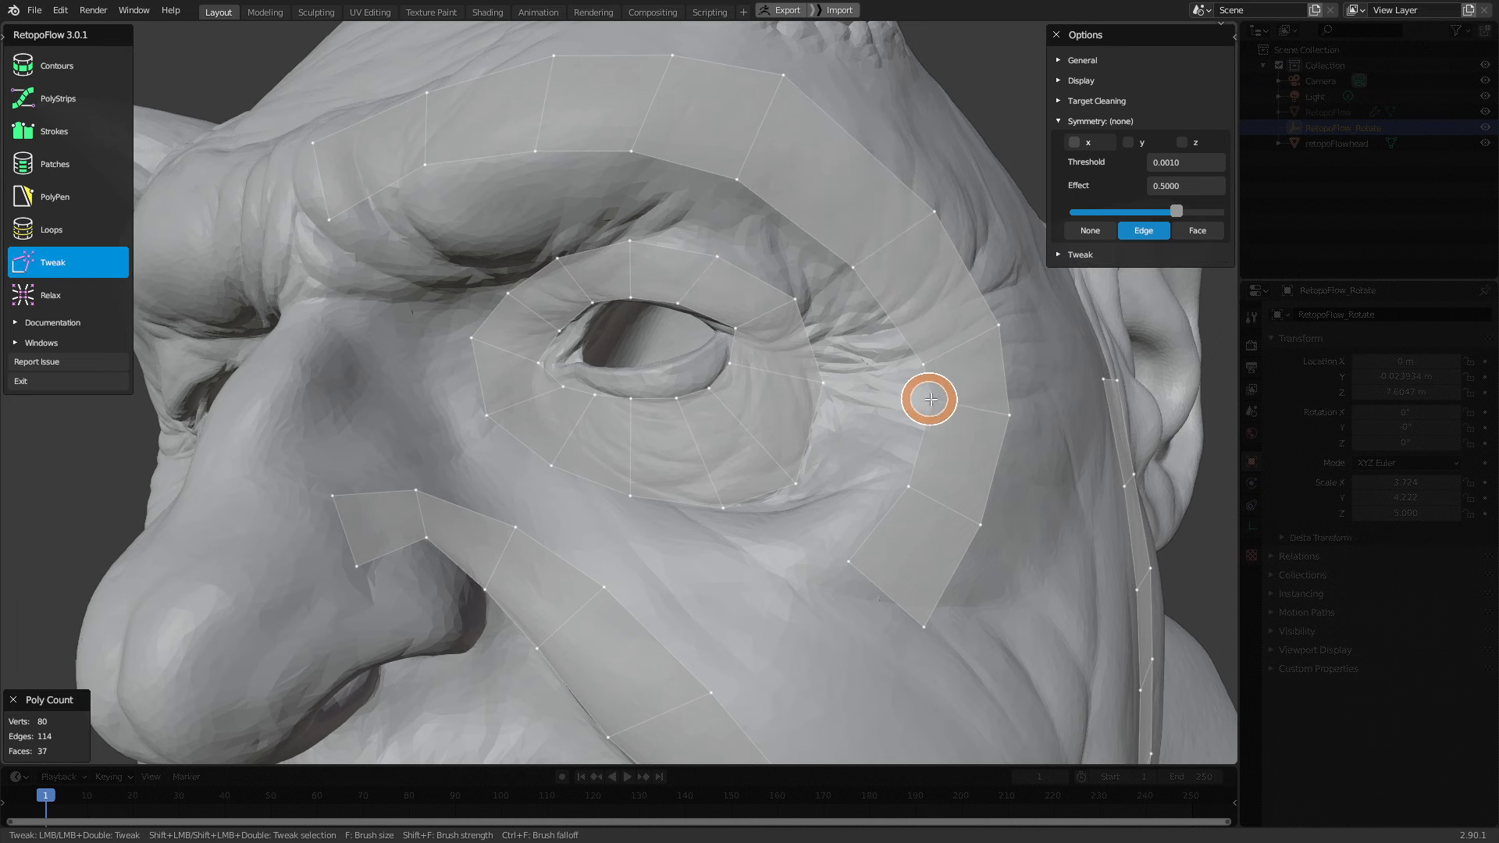
pyautogui.keyDown('shift'); pyautogui.moveTo(930, 416); pyautogui.dragTo(940, 363, button='middle'); pyautogui.keyUp('shift')
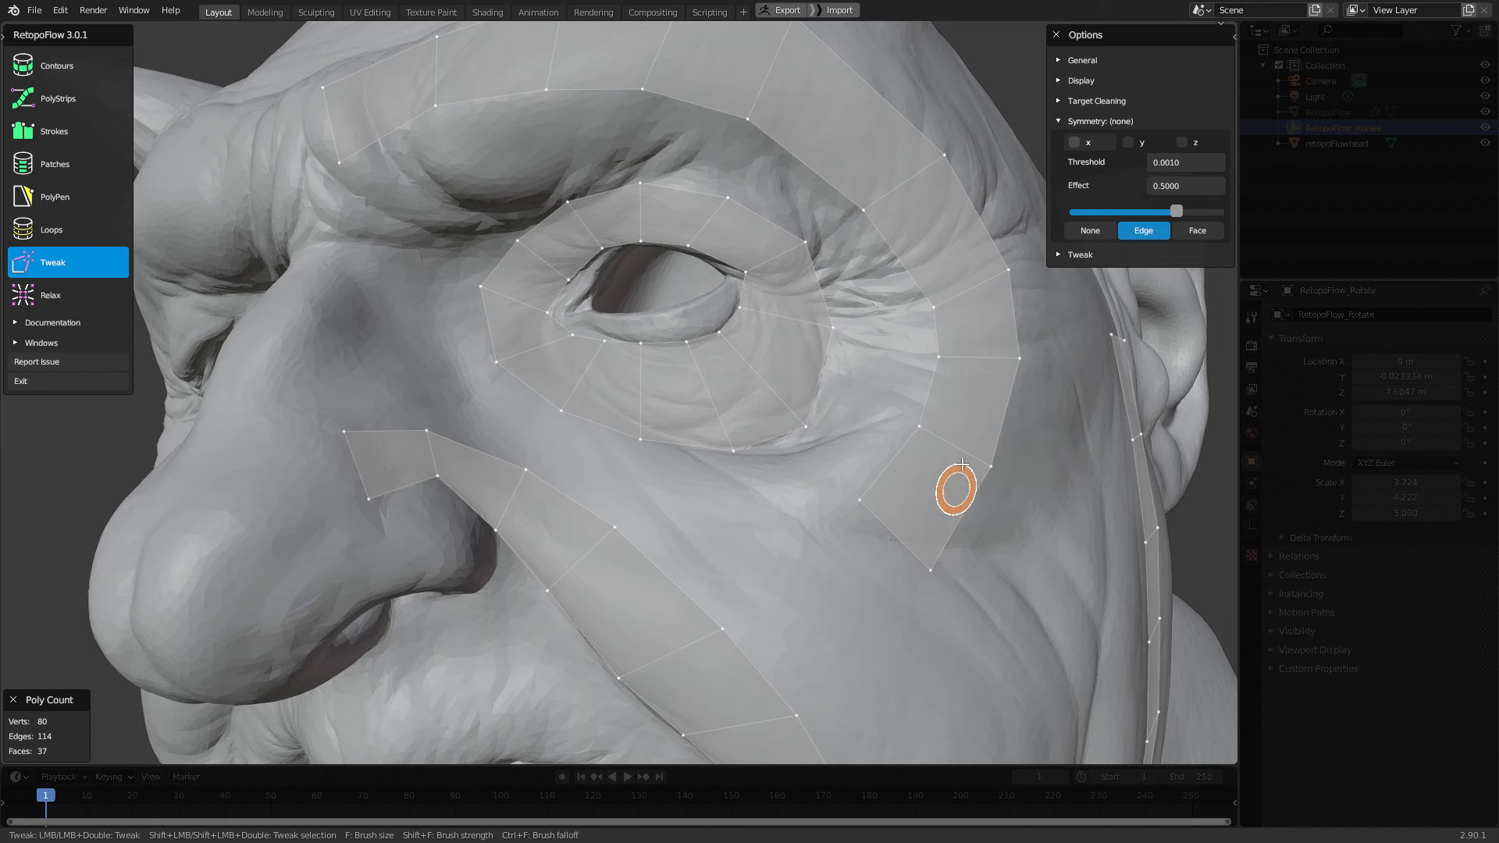
pyautogui.moveTo(926, 446); pyautogui.dragTo(919, 428)
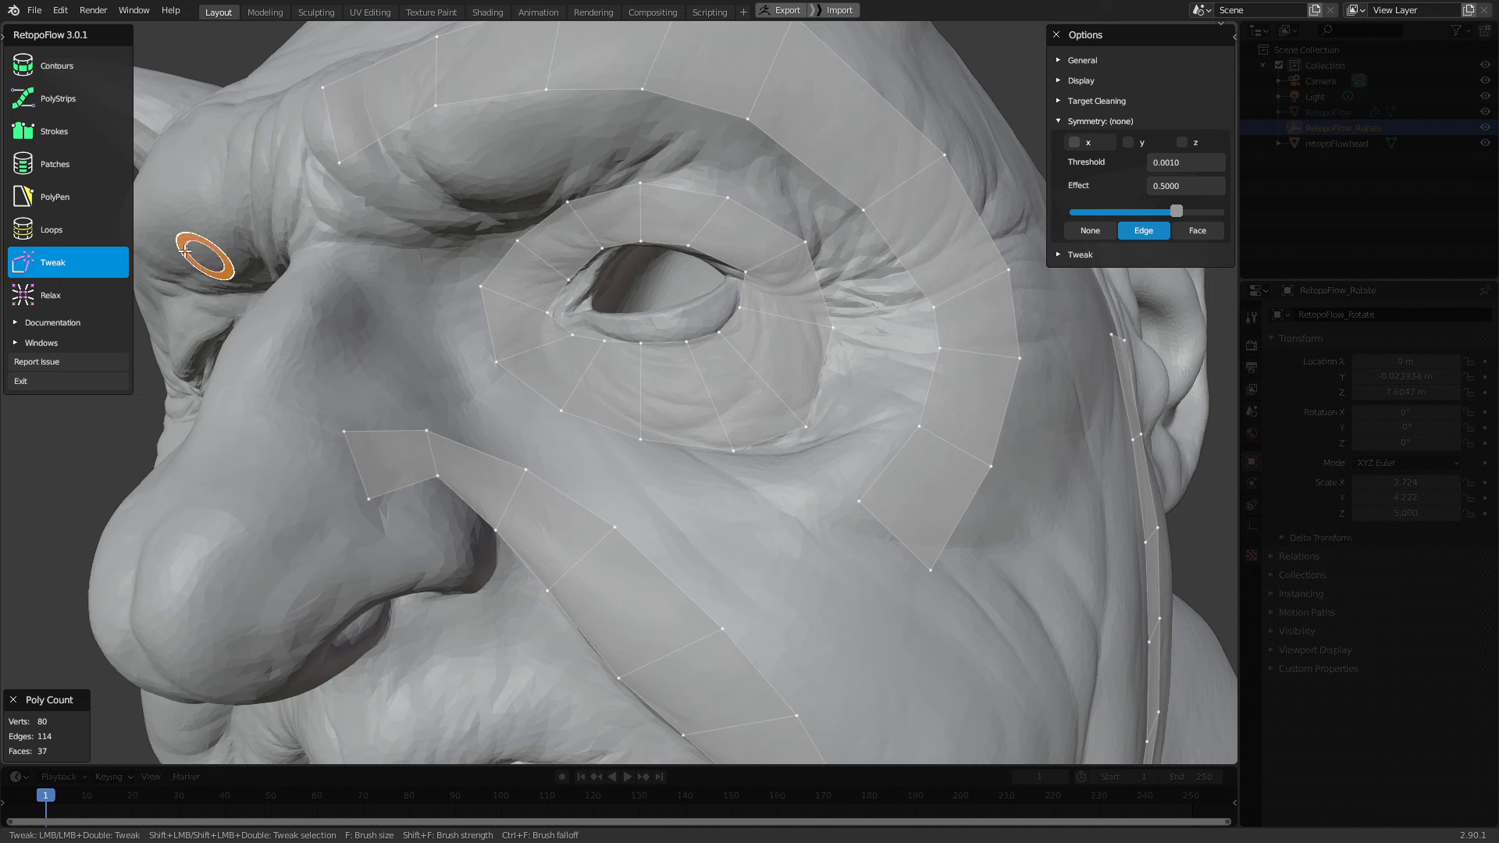
# Dissolve two cross edges of the brow strip, one beside the outer eye and one above the cheek end
pyautogui.click(68, 230)
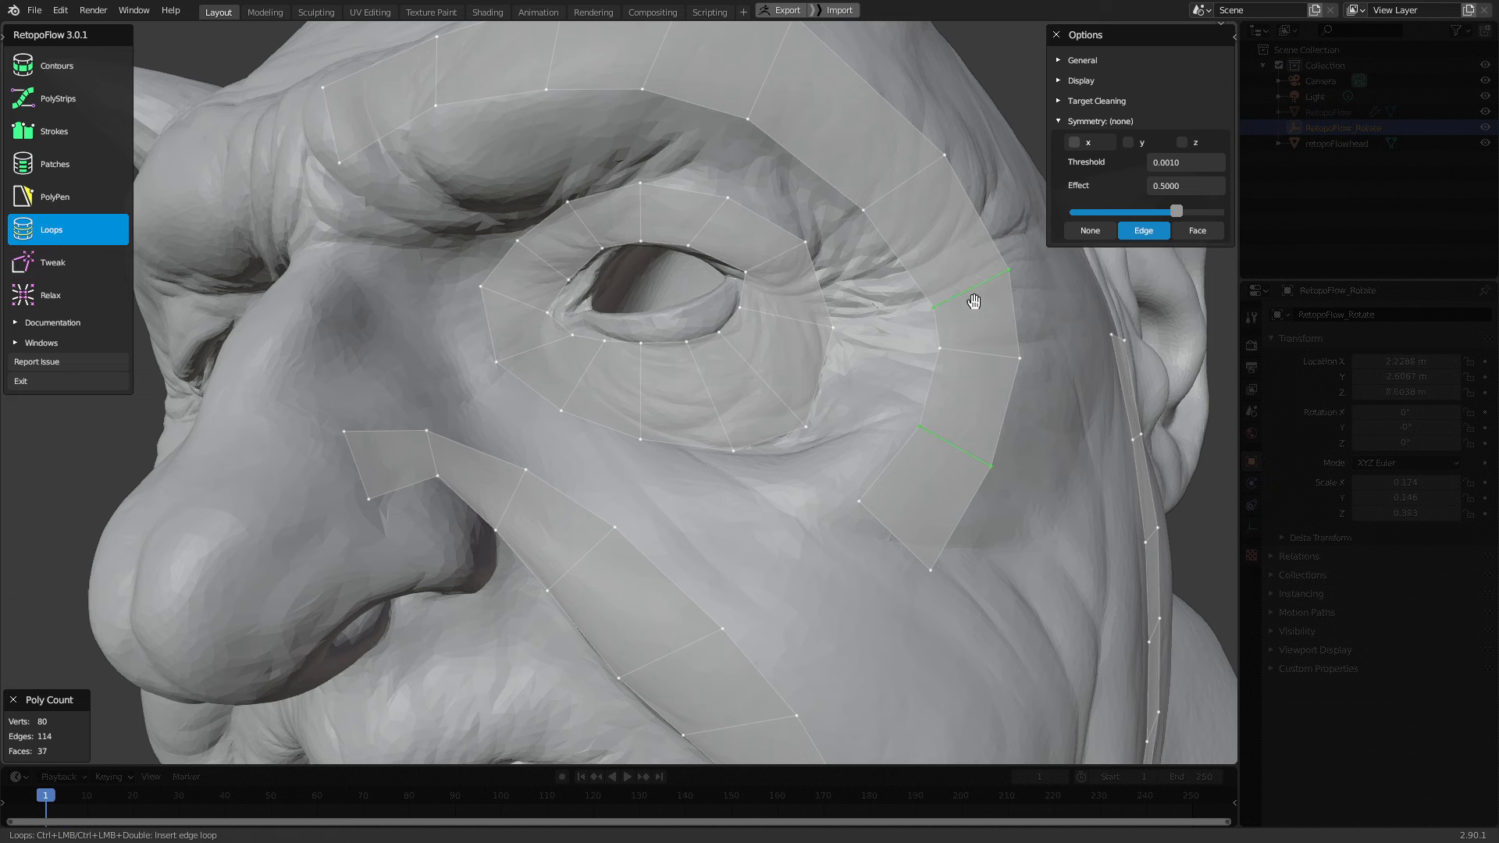
pyautogui.press('x')
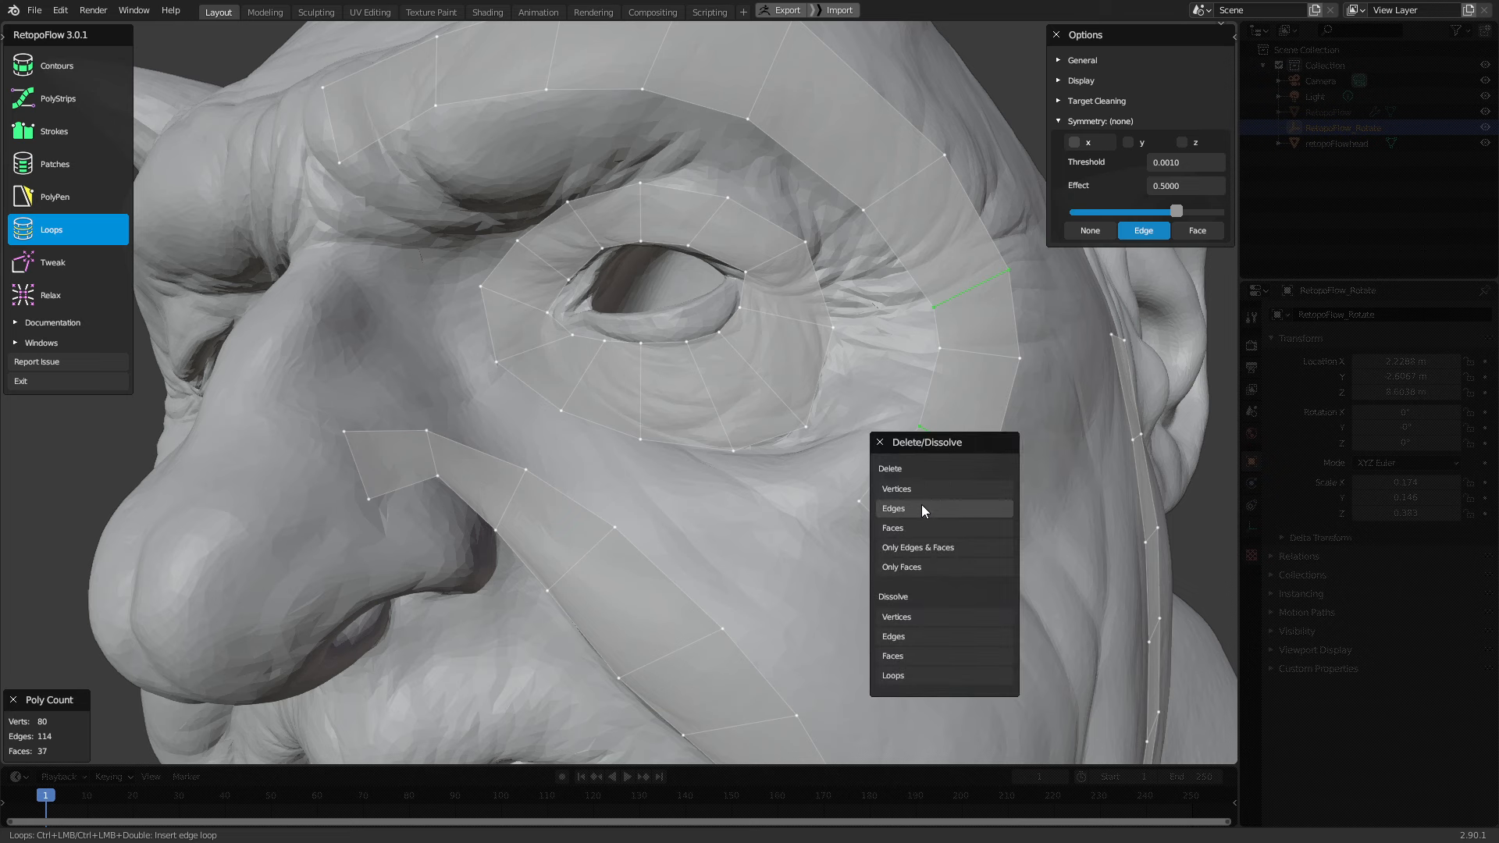
pyautogui.click(913, 638)
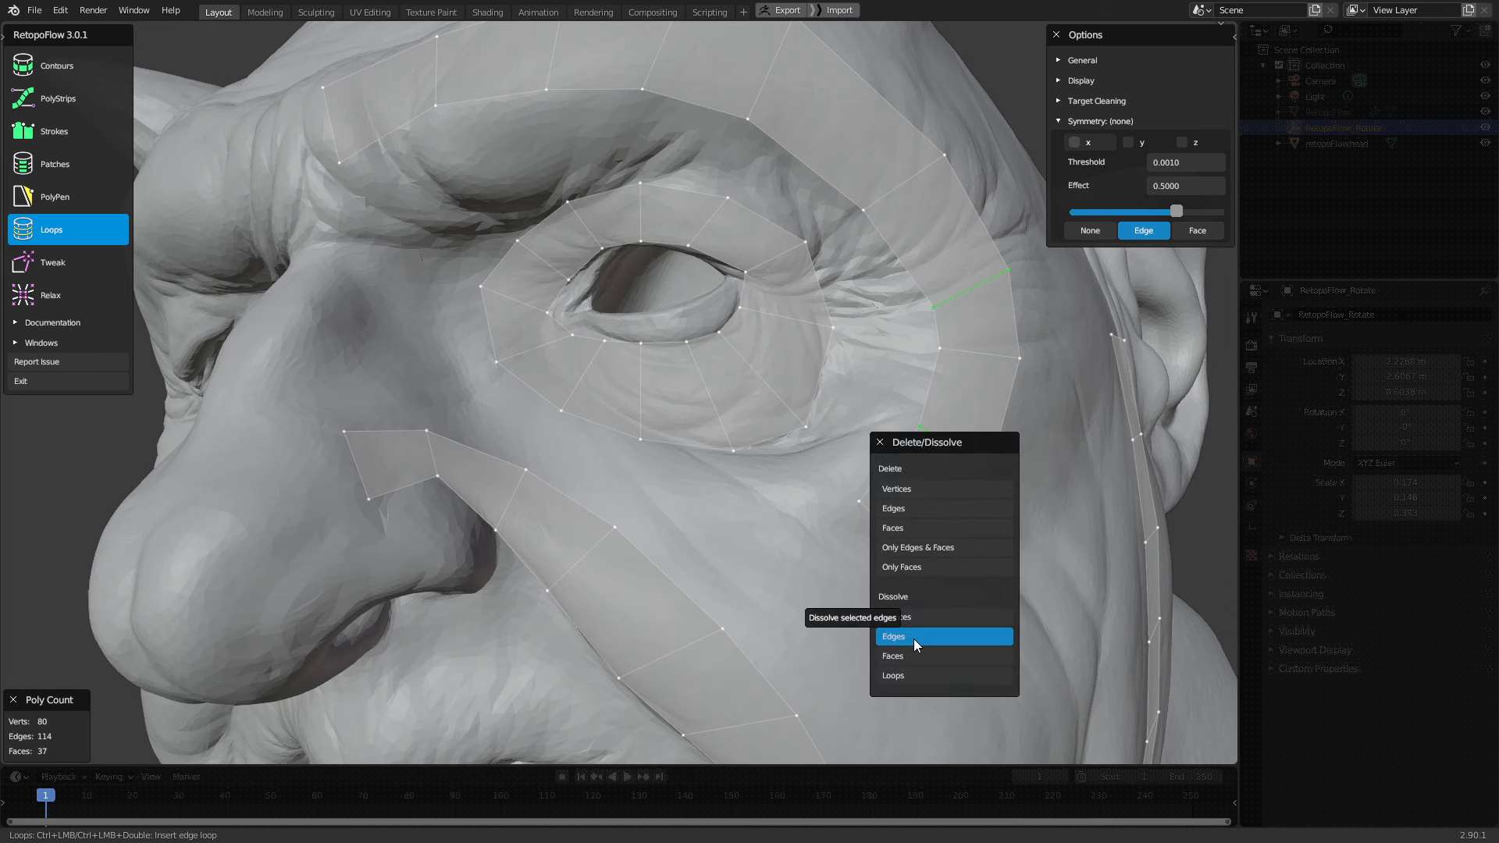
pyautogui.moveTo(916, 632); pyautogui.dragTo(927, 459, button='middle')
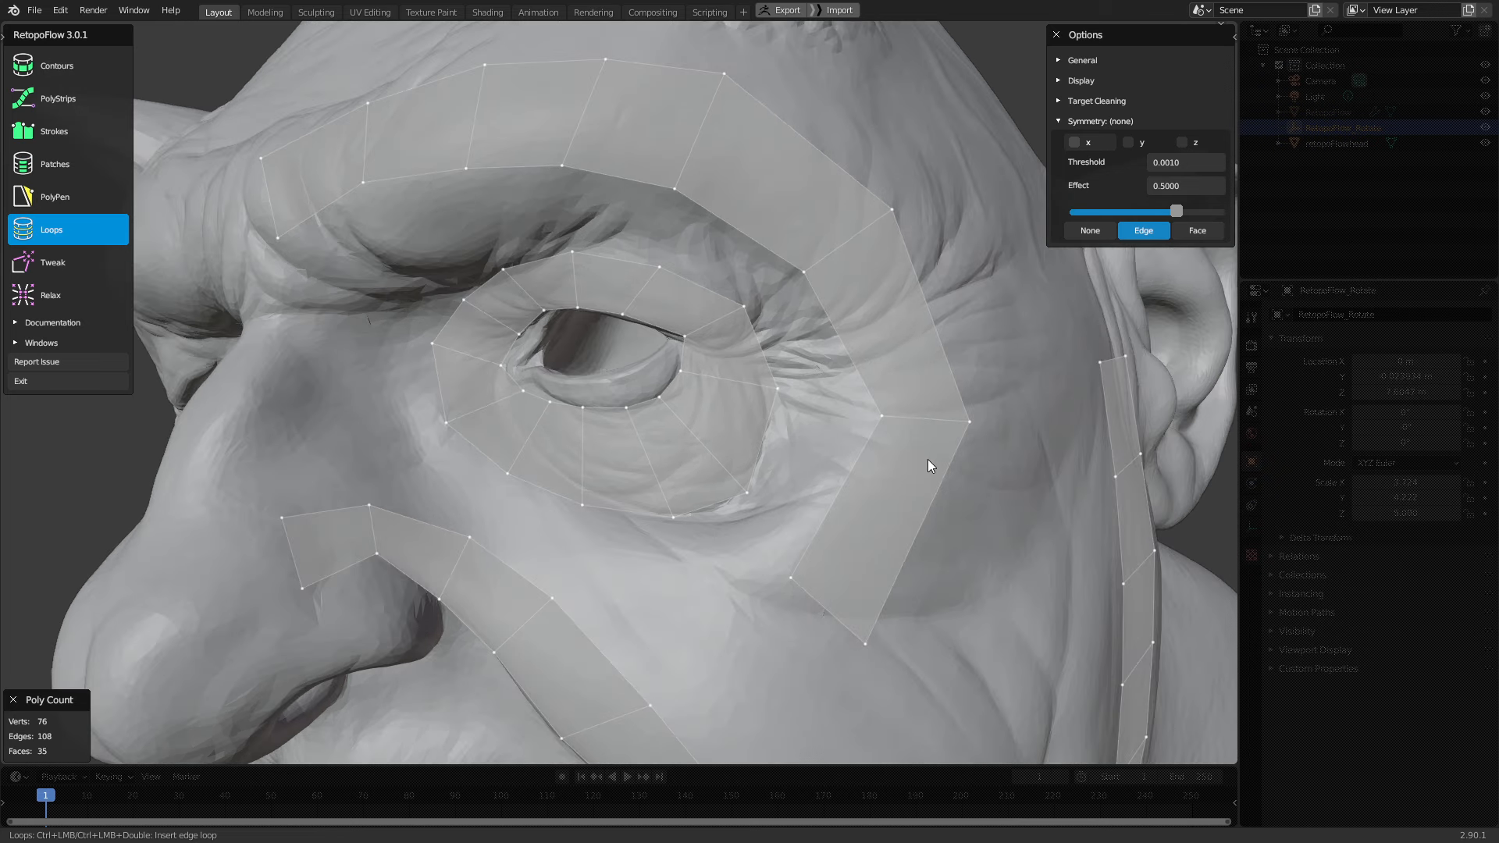
# Enable X-axis symmetry for the retopology mesh and switch to the Strokes tool for the mouth
pyautogui.moveTo(713, 287); pyautogui.dragTo(894, 345, button='middle')
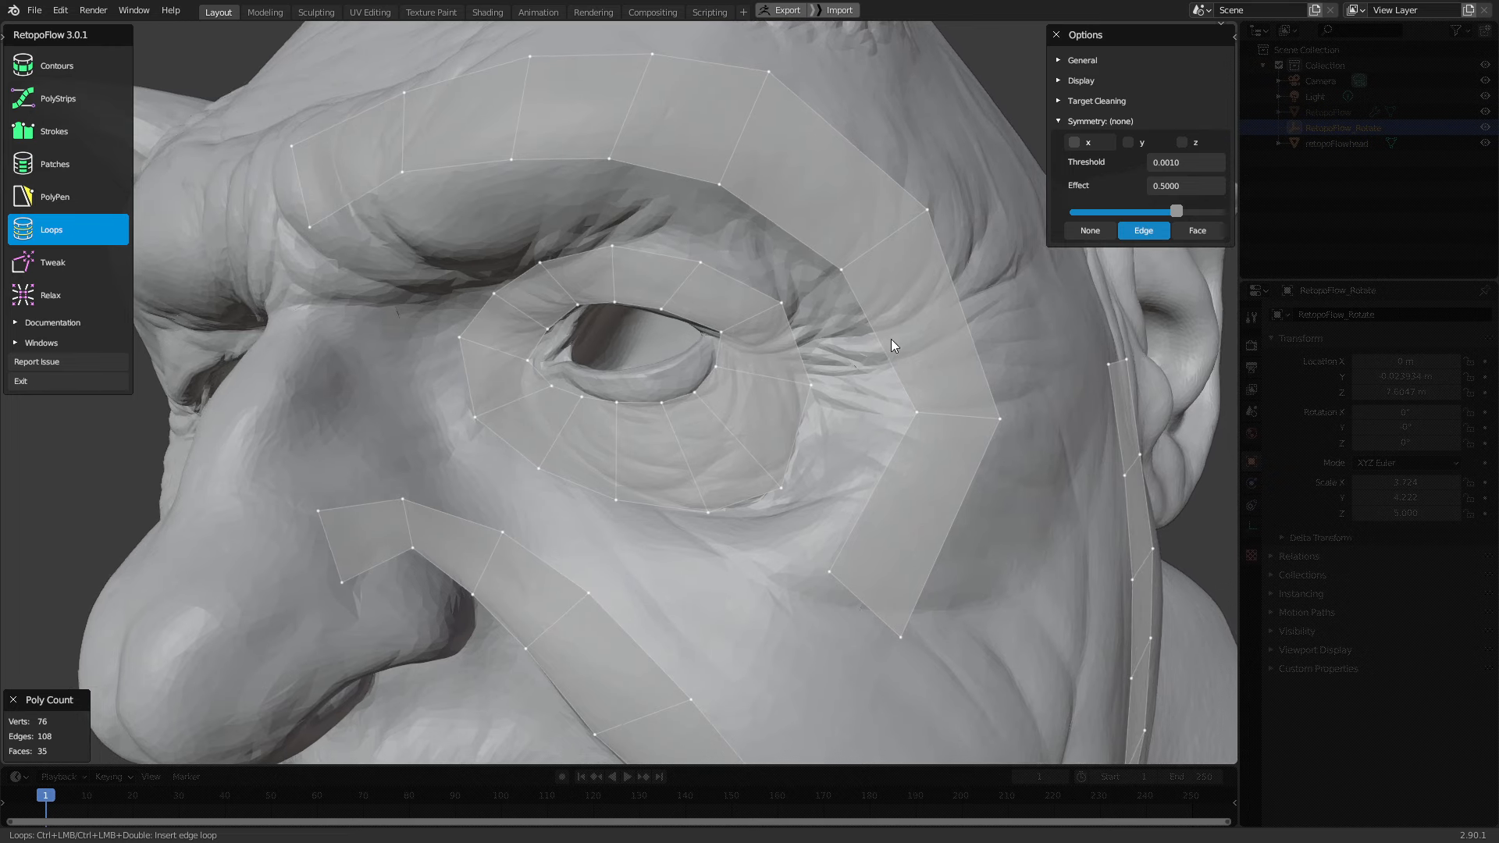
pyautogui.moveTo(516, 381)
pyautogui.mouseDown(button='middle')
pyautogui.moveTo(592, 348)
pyautogui.moveTo(539, 386)
pyautogui.mouseUp(button='middle')
pyautogui.scroll(-4, 645, 463)
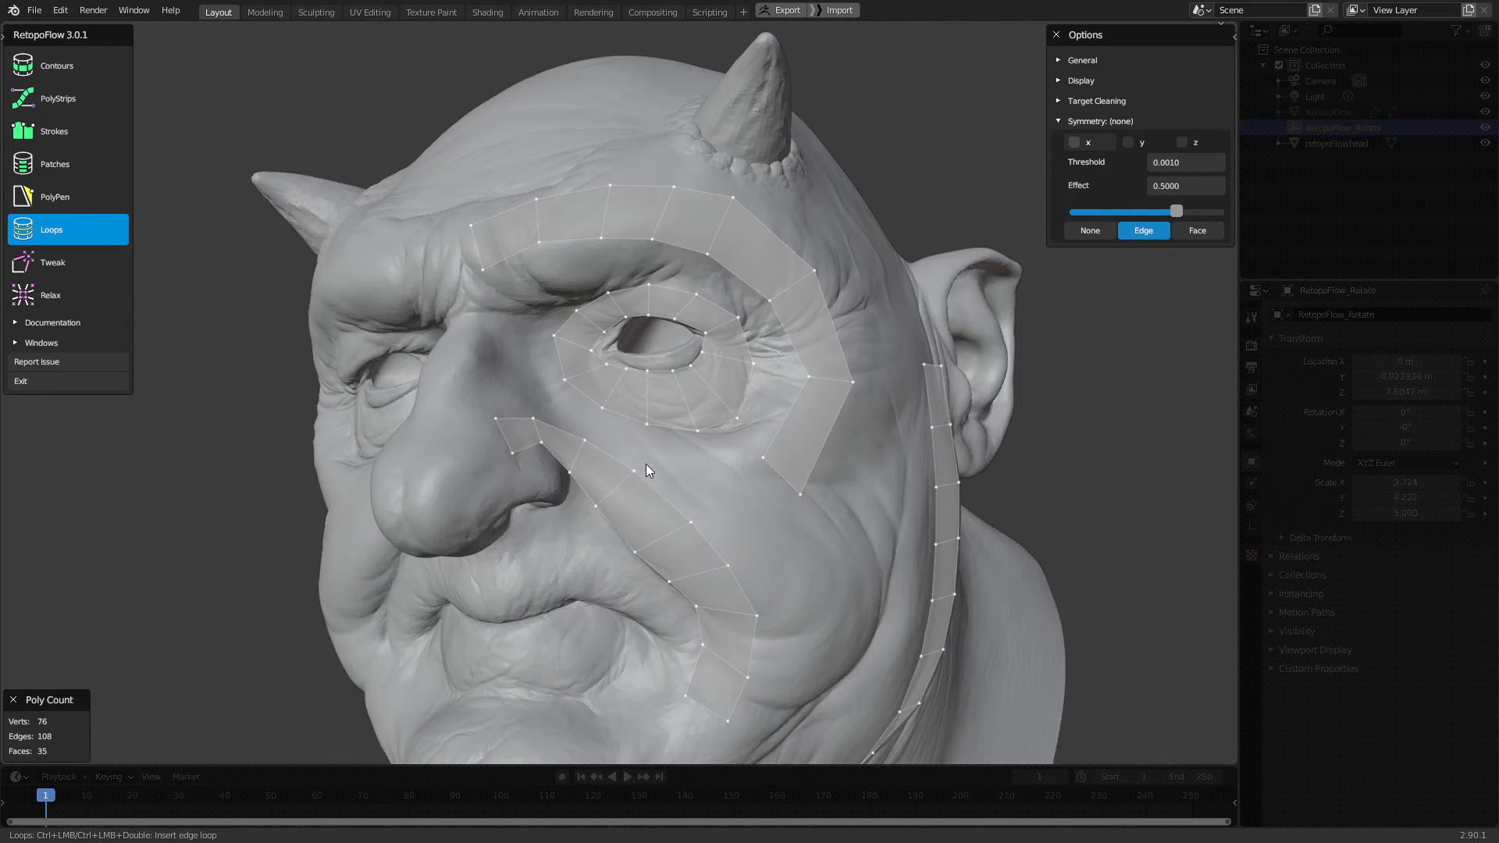
pyautogui.keyDown('shift'); pyautogui.moveTo(645, 463); pyautogui.dragTo(692, 431, button='middle'); pyautogui.keyUp('shift')
pyautogui.scroll(3, 632, 330)
pyautogui.moveTo(598, 406); pyautogui.dragTo(654, 405, button='middle')
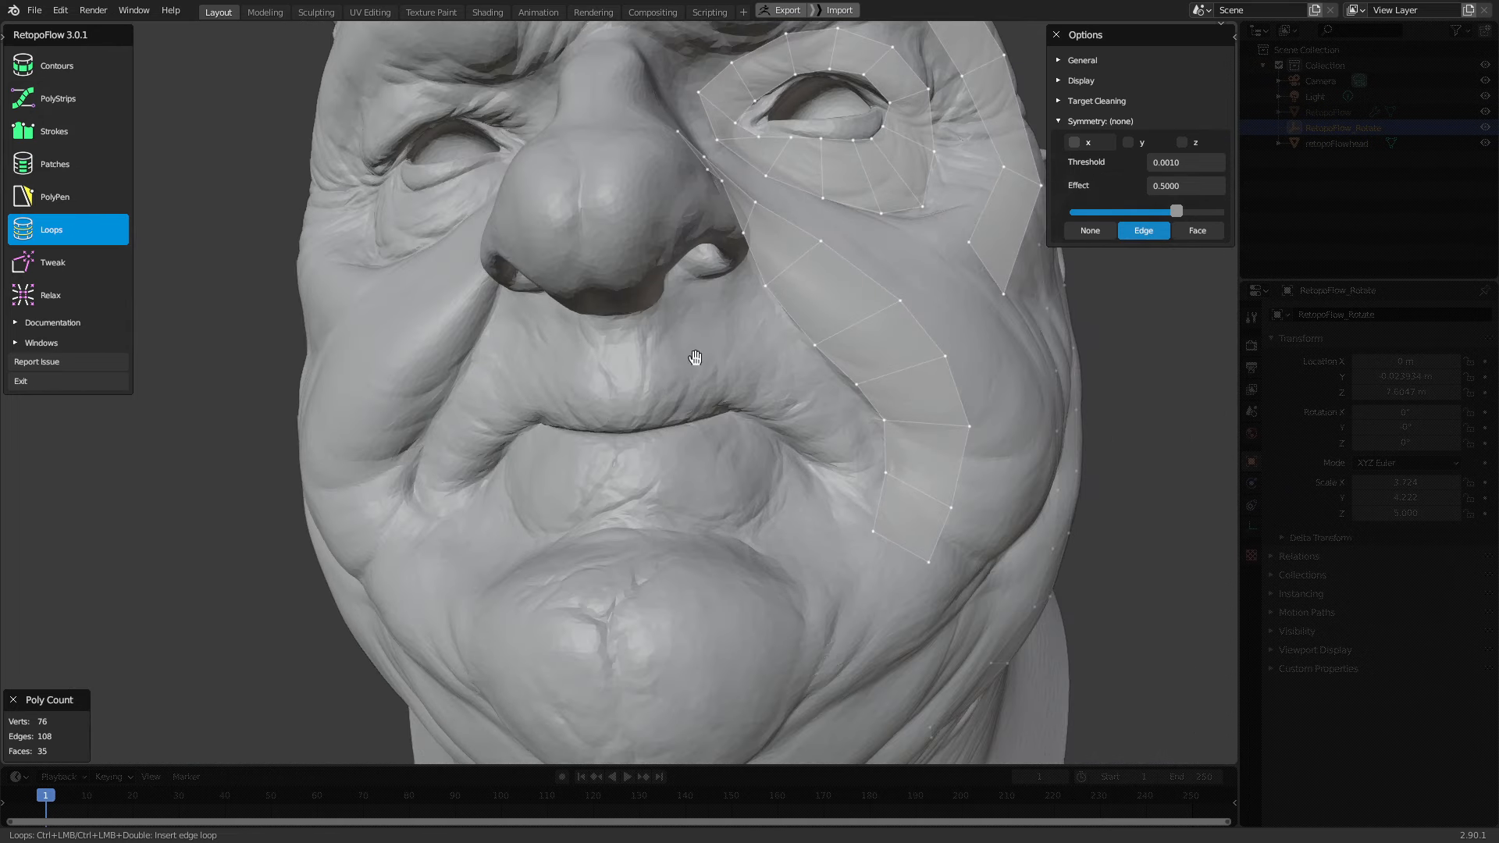
pyautogui.moveTo(695, 357); pyautogui.dragTo(711, 332, button='middle')
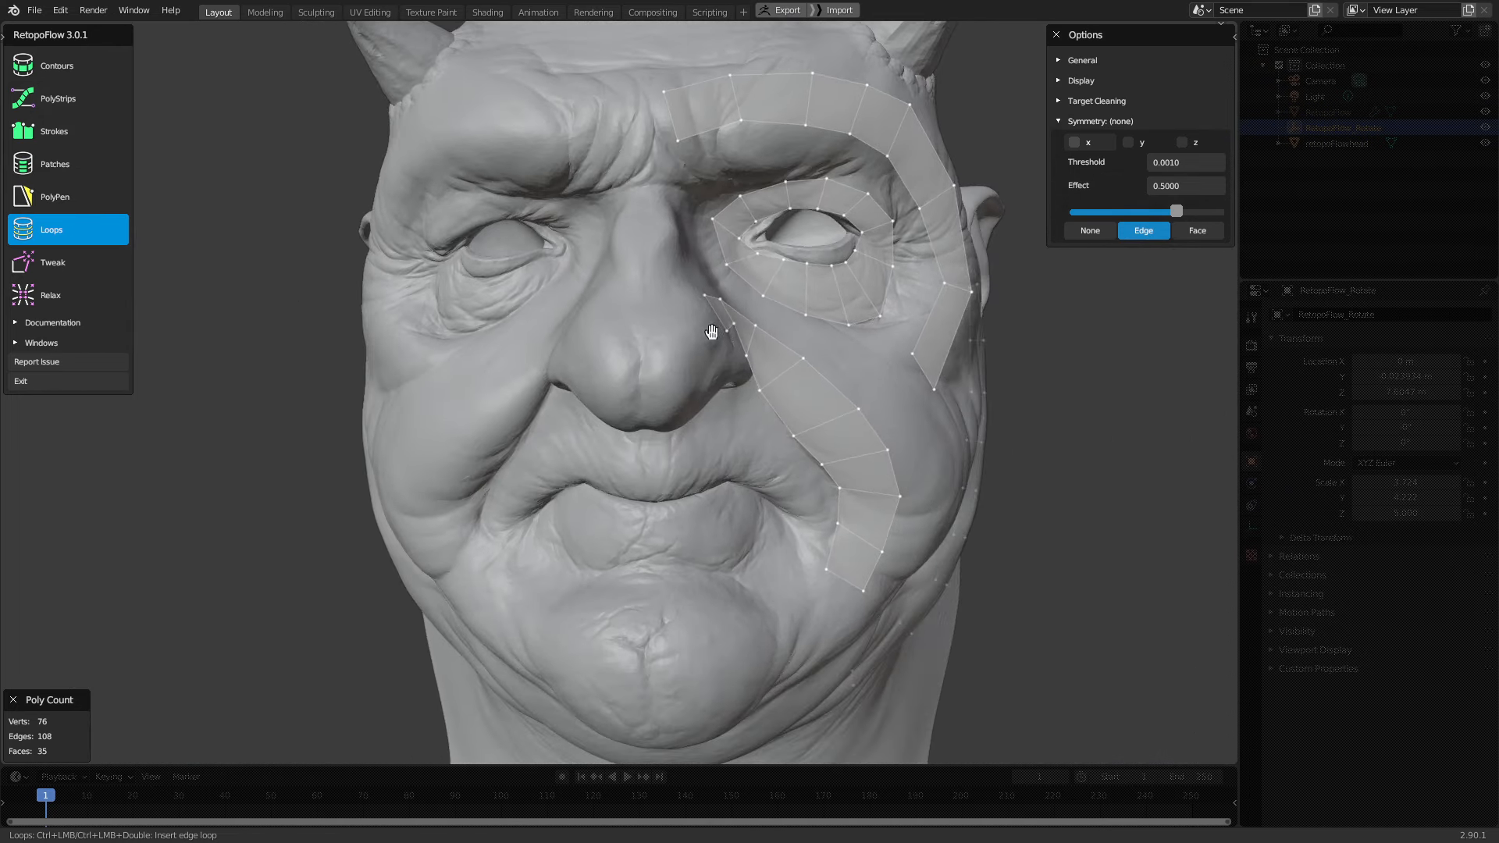
pyautogui.click(1075, 142)
pyautogui.moveTo(812, 297); pyautogui.dragTo(654, 367, button='middle')
pyautogui.scroll(3, 625, 421)
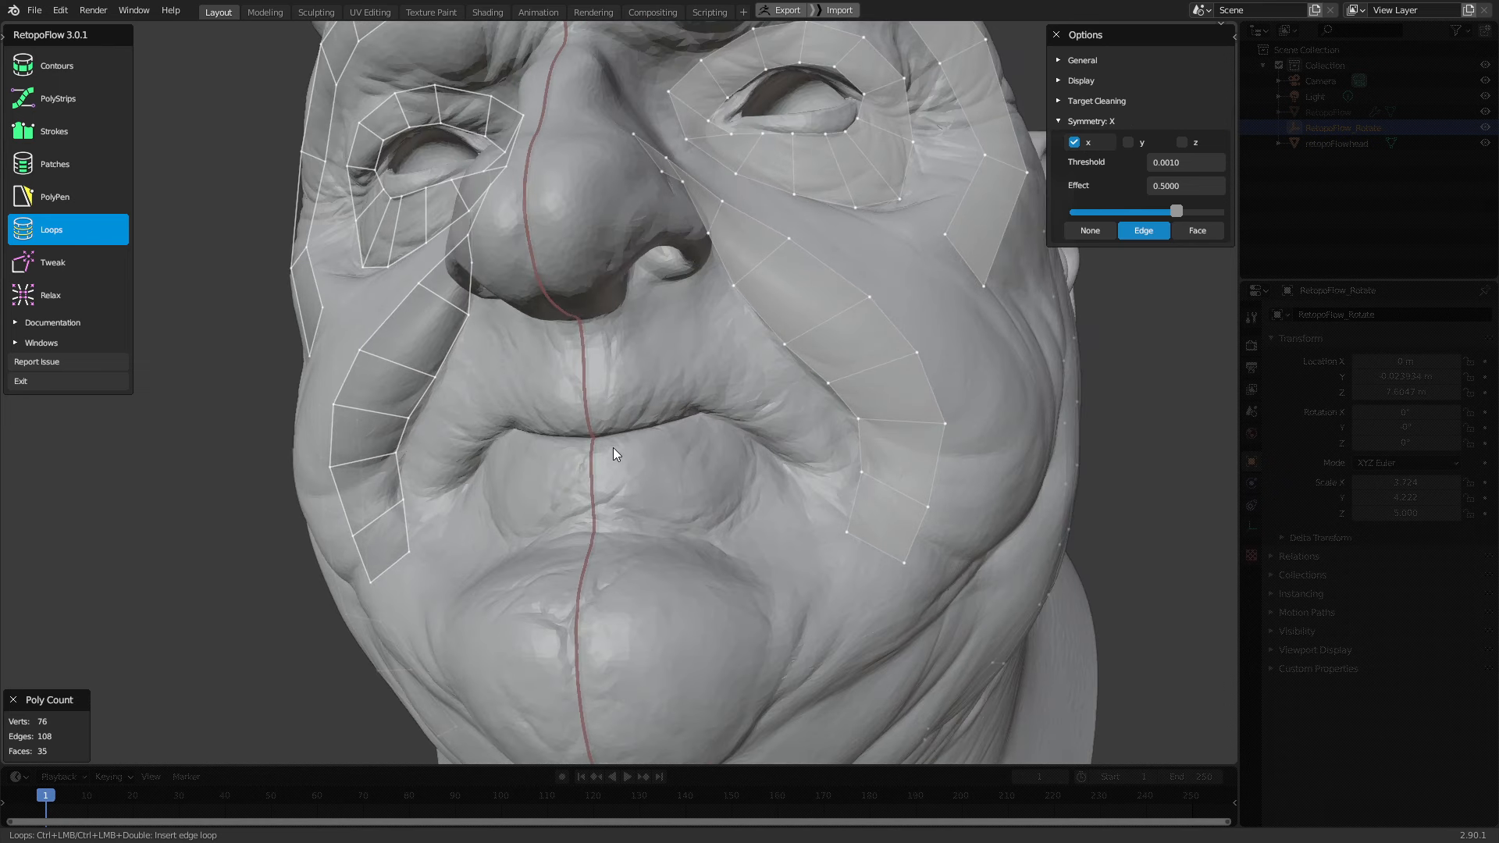
pyautogui.scroll(2, 624, 445)
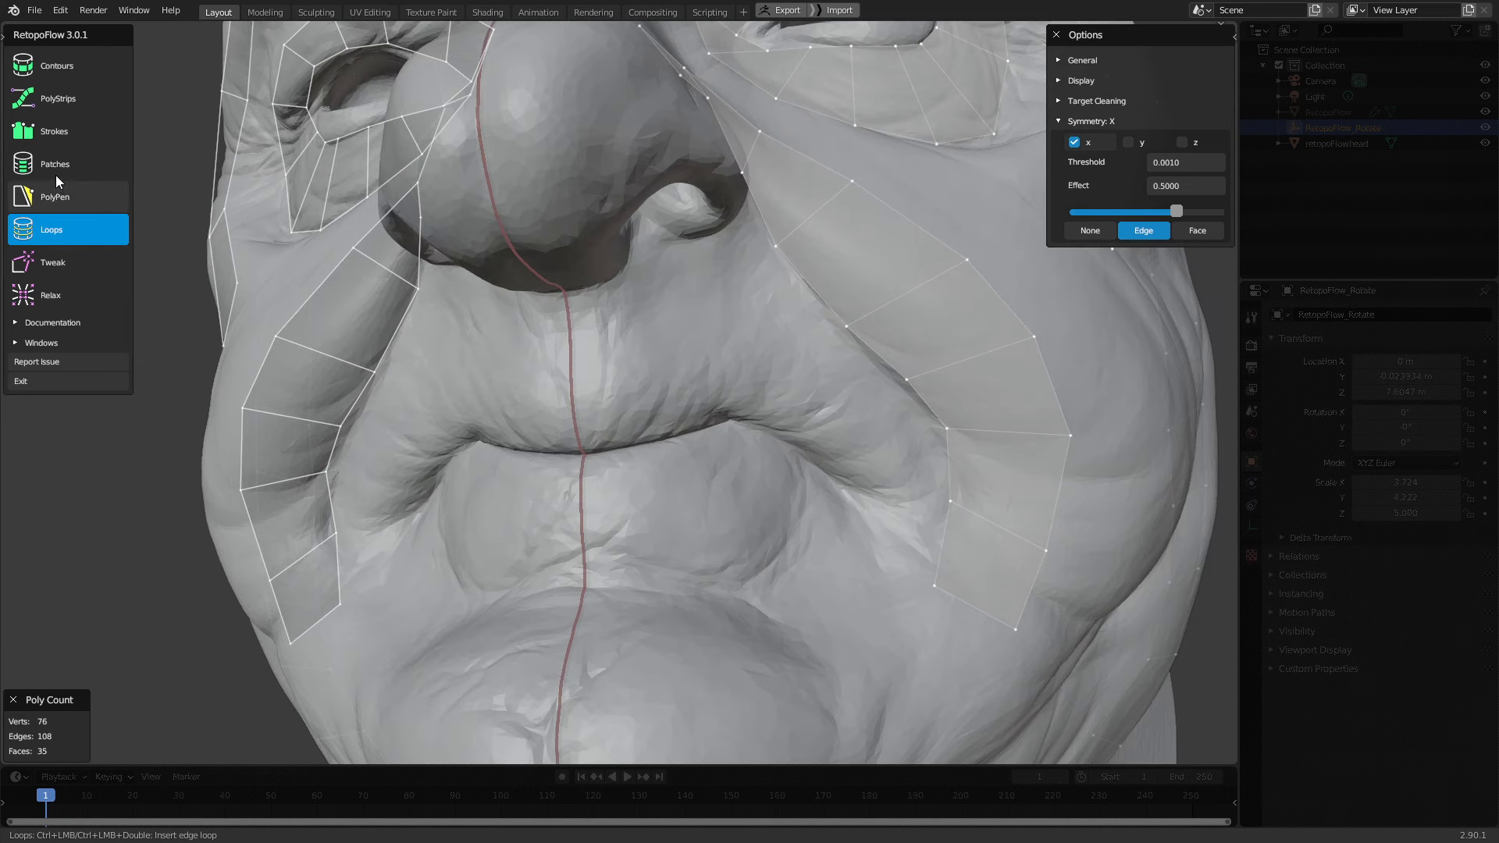
pyautogui.click(63, 119)
pyautogui.scroll(2, 477, 348)
pyautogui.moveTo(634, 425)
pyautogui.mouseDown(button='middle')
pyautogui.moveTo(648, 378)
pyautogui.moveTo(555, 278)
pyautogui.moveTo(563, 306)
pyautogui.mouseUp(button='middle')
pyautogui.moveTo(576, 205)
pyautogui.mouseDown()
pyautogui.moveTo(702, 160)
pyautogui.moveTo(896, 174)
pyautogui.moveTo(729, 274)
pyautogui.moveTo(562, 275)
pyautogui.mouseUp()
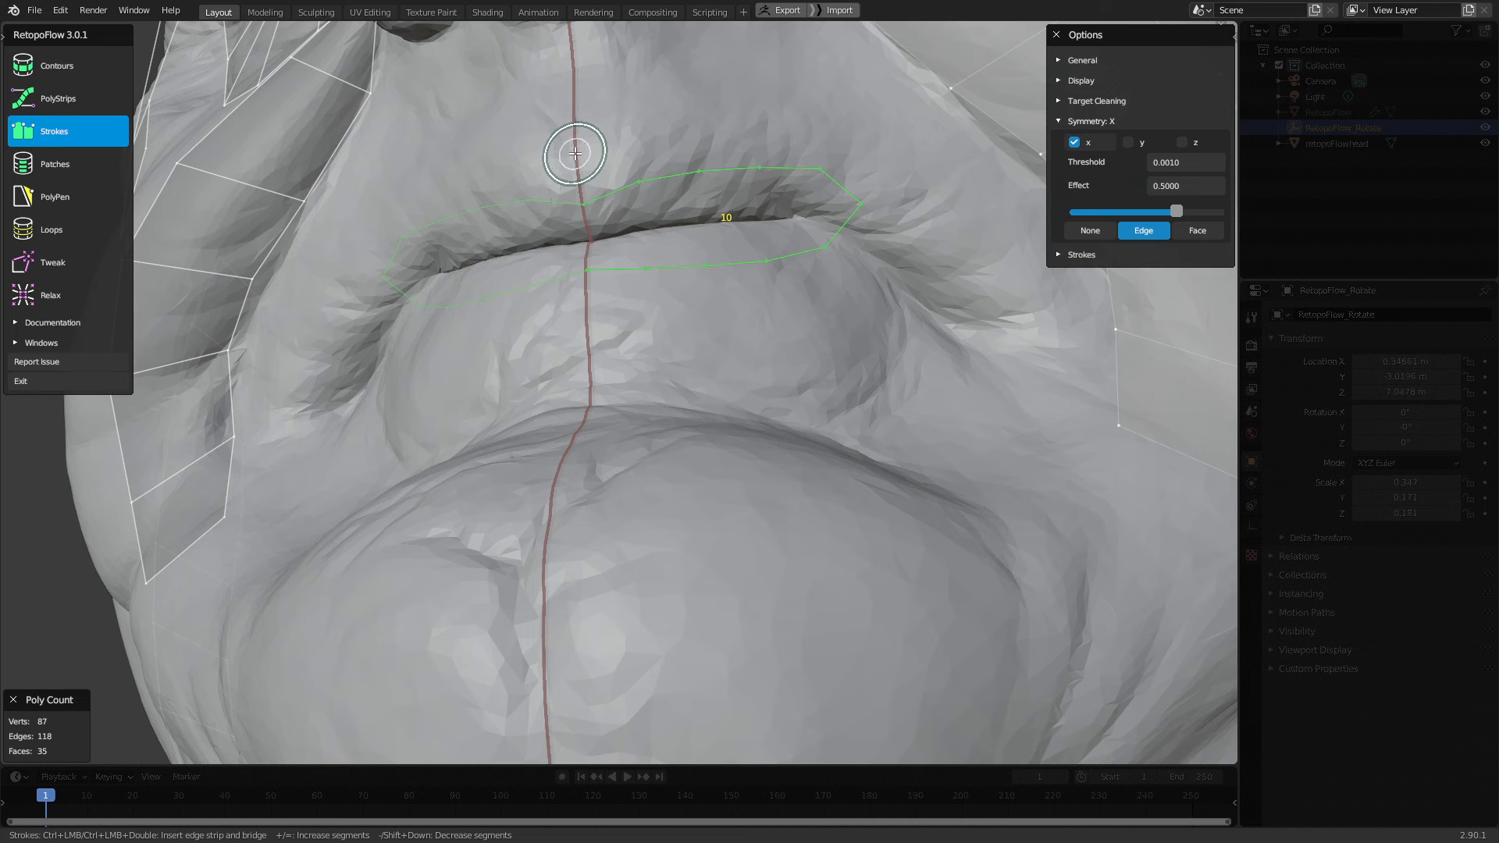
pyautogui.moveTo(575, 155)
pyautogui.keyDown('ctrl'); pyautogui.mouseDown()
pyautogui.moveTo(759, 94)
pyautogui.moveTo(835, 106)
pyautogui.mouseUp(); pyautogui.keyUp('ctrl')
pyautogui.hotkey('ctrl', 'z')
pyautogui.hotkey('ctrl', 'z')
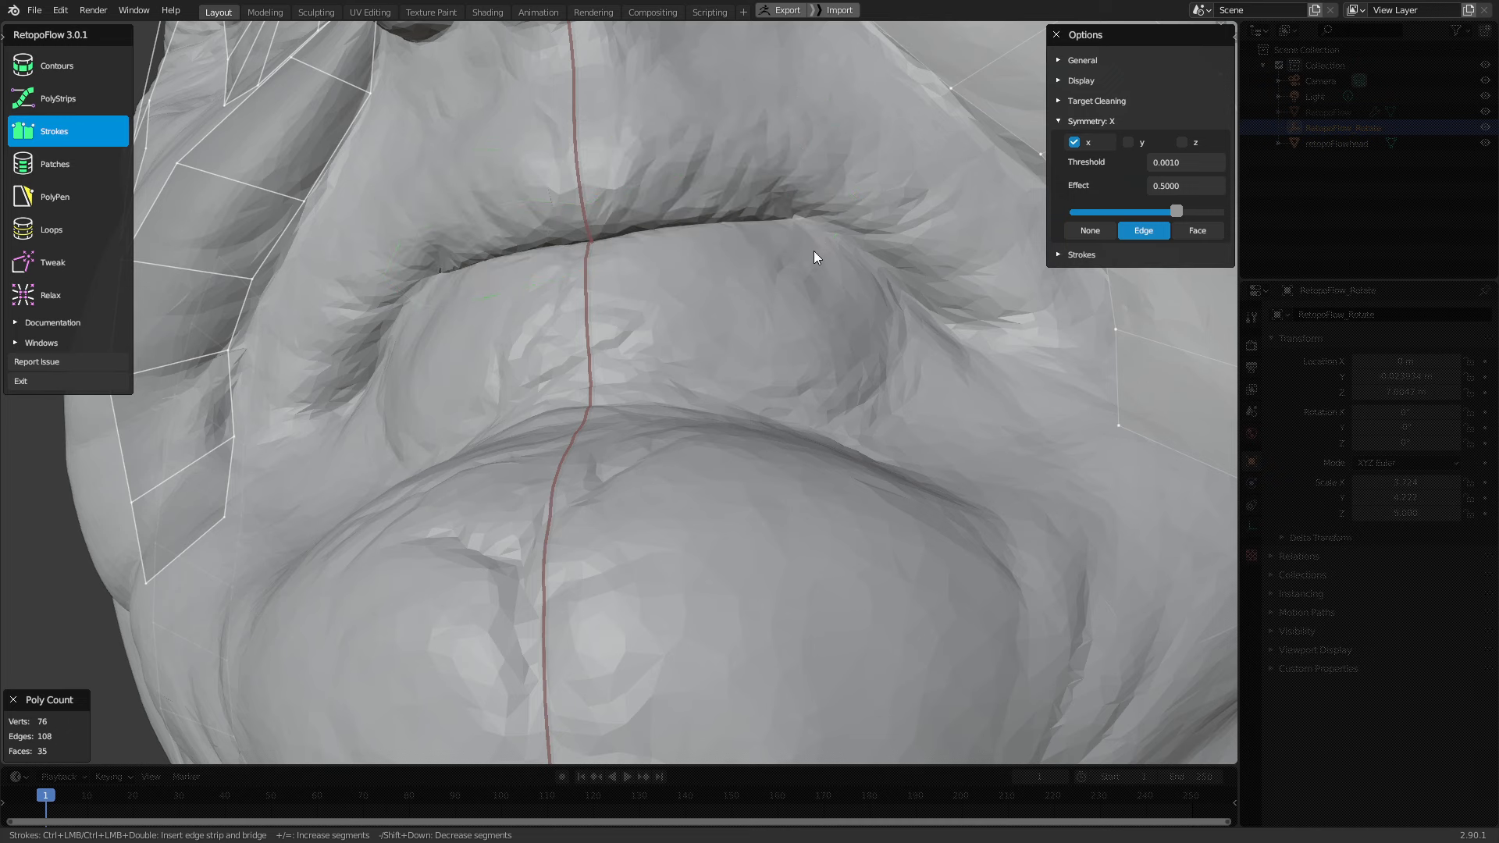
# Draw an edge strip around half of the lips between centerline points, reduced to 8 segments
pyautogui.moveTo(584, 205)
pyautogui.mouseDown()
pyautogui.moveTo(876, 167)
pyautogui.moveTo(748, 288)
pyautogui.moveTo(525, 291)
pyautogui.moveTo(546, 282)
pyautogui.mouseUp()
pyautogui.press('-')
pyautogui.press('-')
# Bridge the lip edge strip to an outer stroke around the mouth, leaving a single row of faces
pyautogui.moveTo(575, 142)
pyautogui.mouseDown()
pyautogui.moveTo(685, 108)
pyautogui.moveTo(816, 101)
pyautogui.moveTo(942, 238)
pyautogui.moveTo(784, 362)
pyautogui.moveTo(518, 348)
pyautogui.moveTo(532, 347)
pyautogui.mouseUp()
pyautogui.moveTo(670, 310); pyautogui.dragTo(672, 311, button='middle')
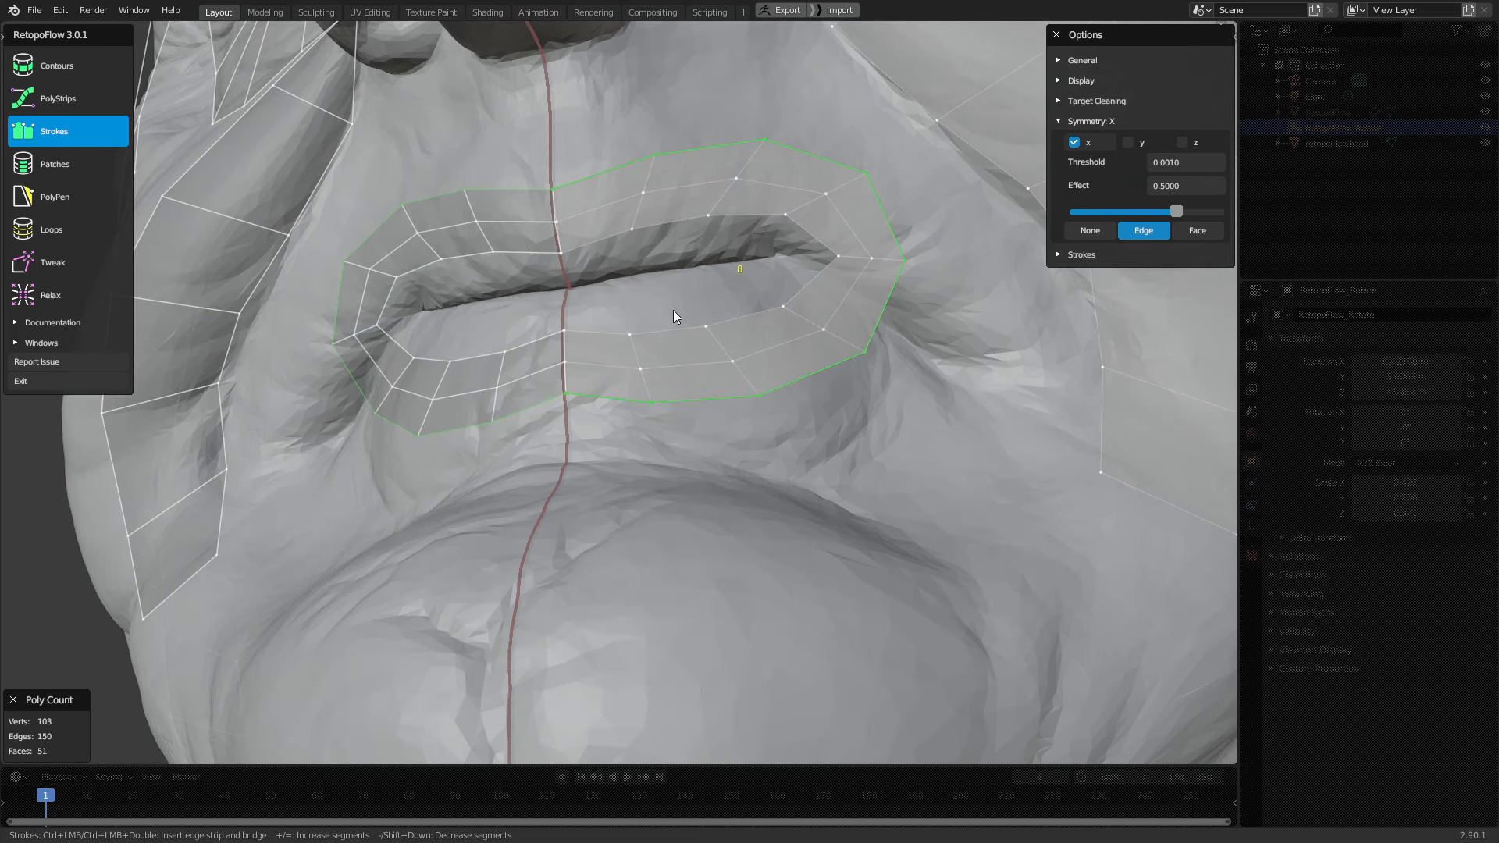
pyautogui.press('-')
pyautogui.moveTo(733, 234); pyautogui.dragTo(706, 399, button='middle')
pyautogui.scroll(-2, 774, 386)
pyautogui.scroll(2, 774, 386)
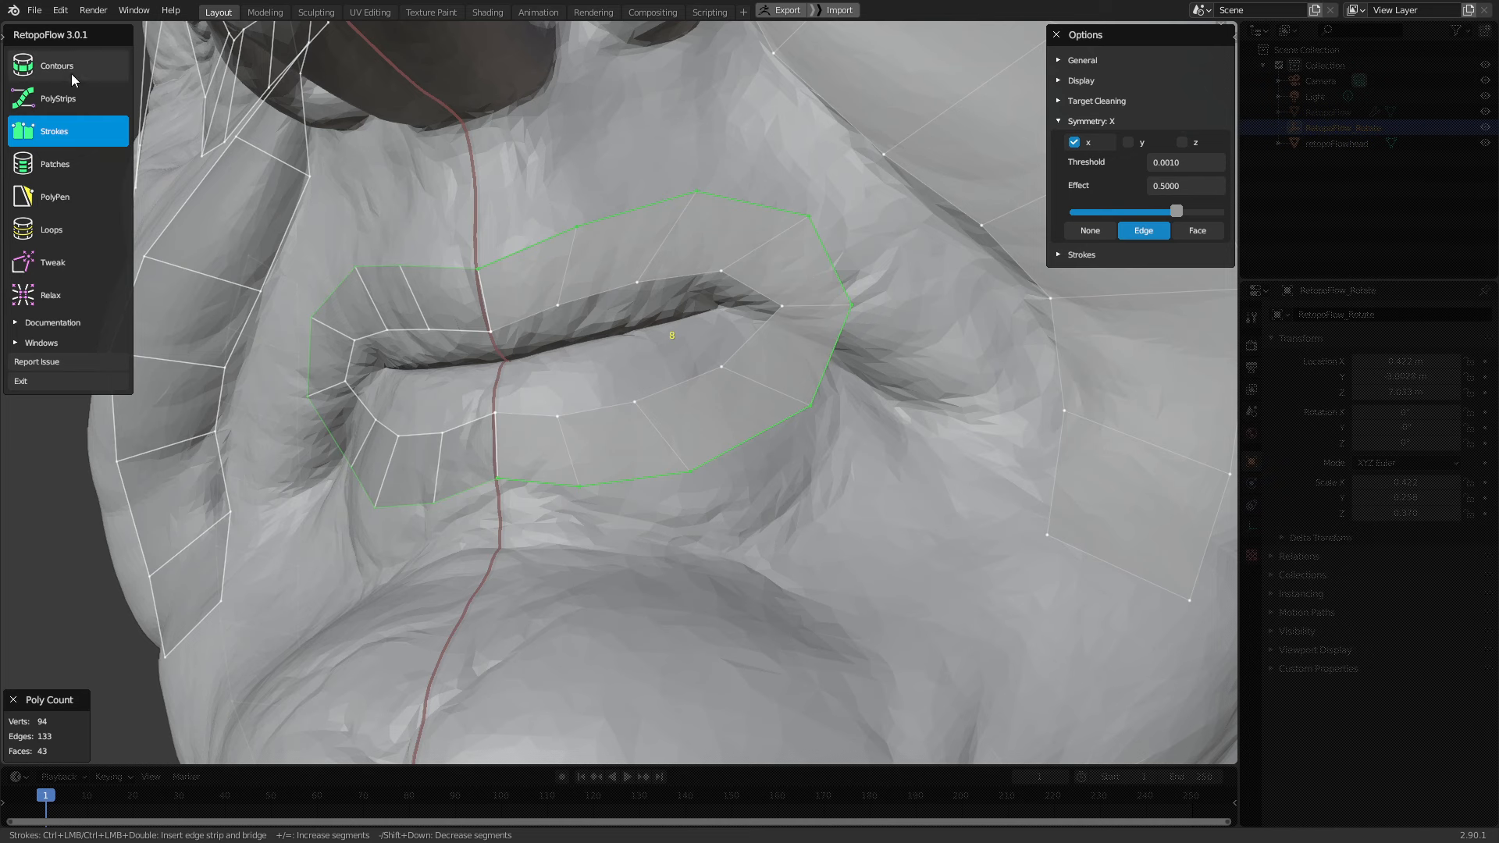
# Tweak the inner-edge vertices of the mouth strip so they follow the upper and lower lip line
pyautogui.click(71, 270)
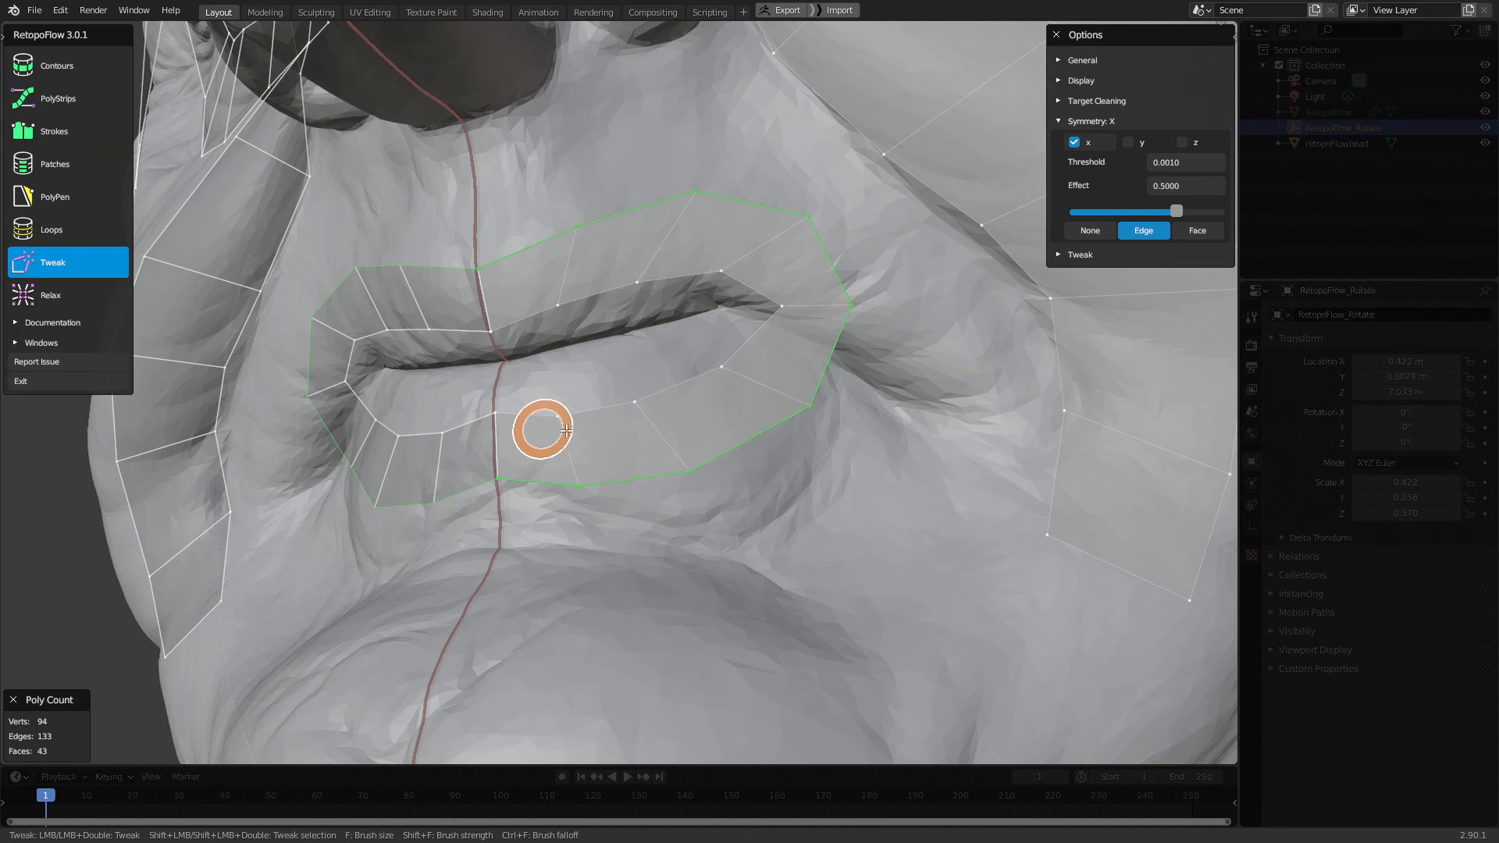
pyautogui.moveTo(498, 371); pyautogui.dragTo(660, 444, button='middle')
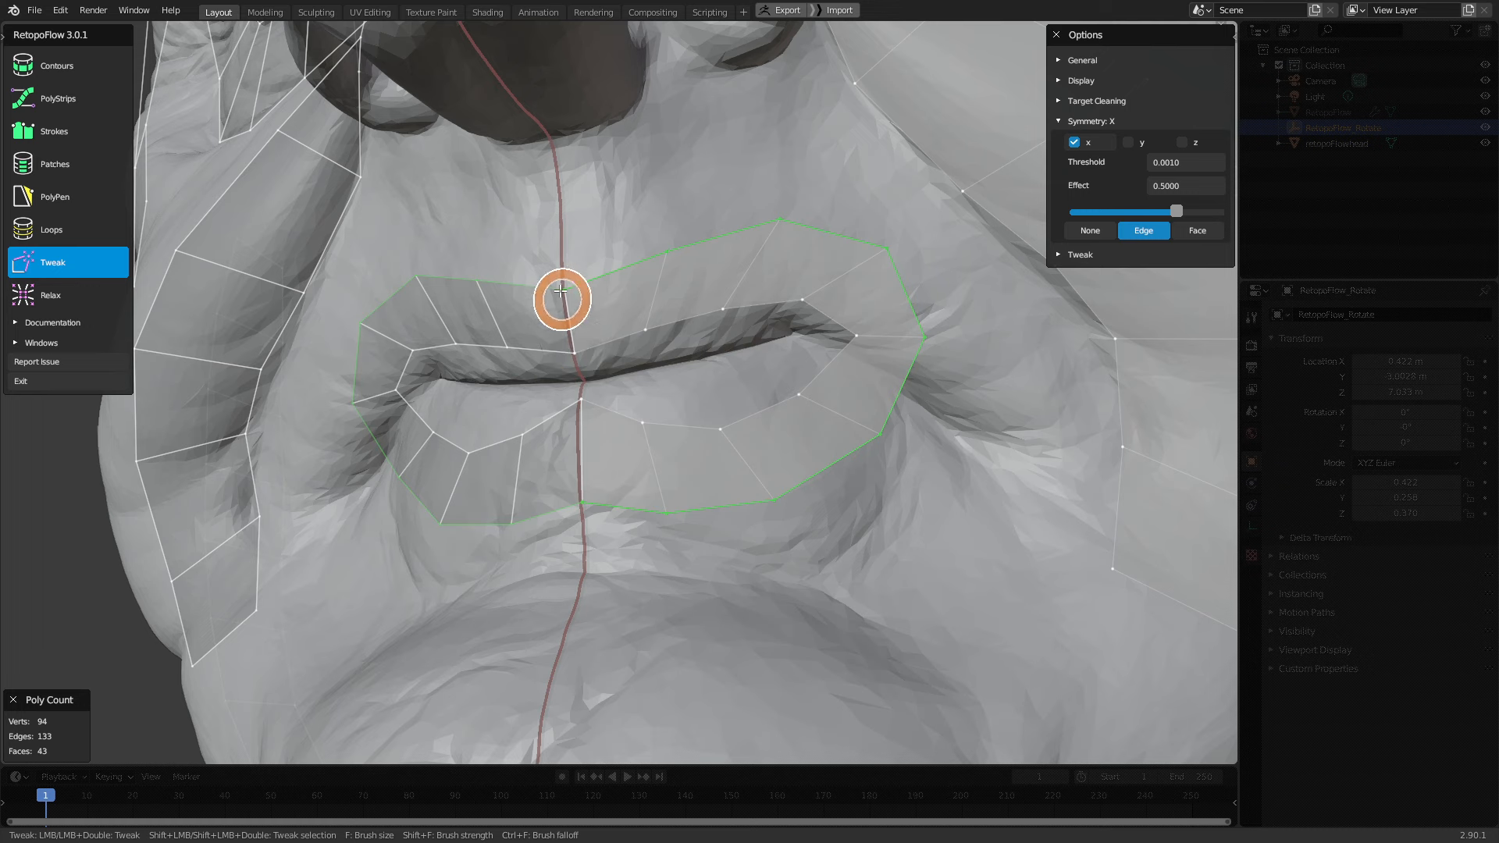
pyautogui.moveTo(568, 352); pyautogui.dragTo(580, 378)
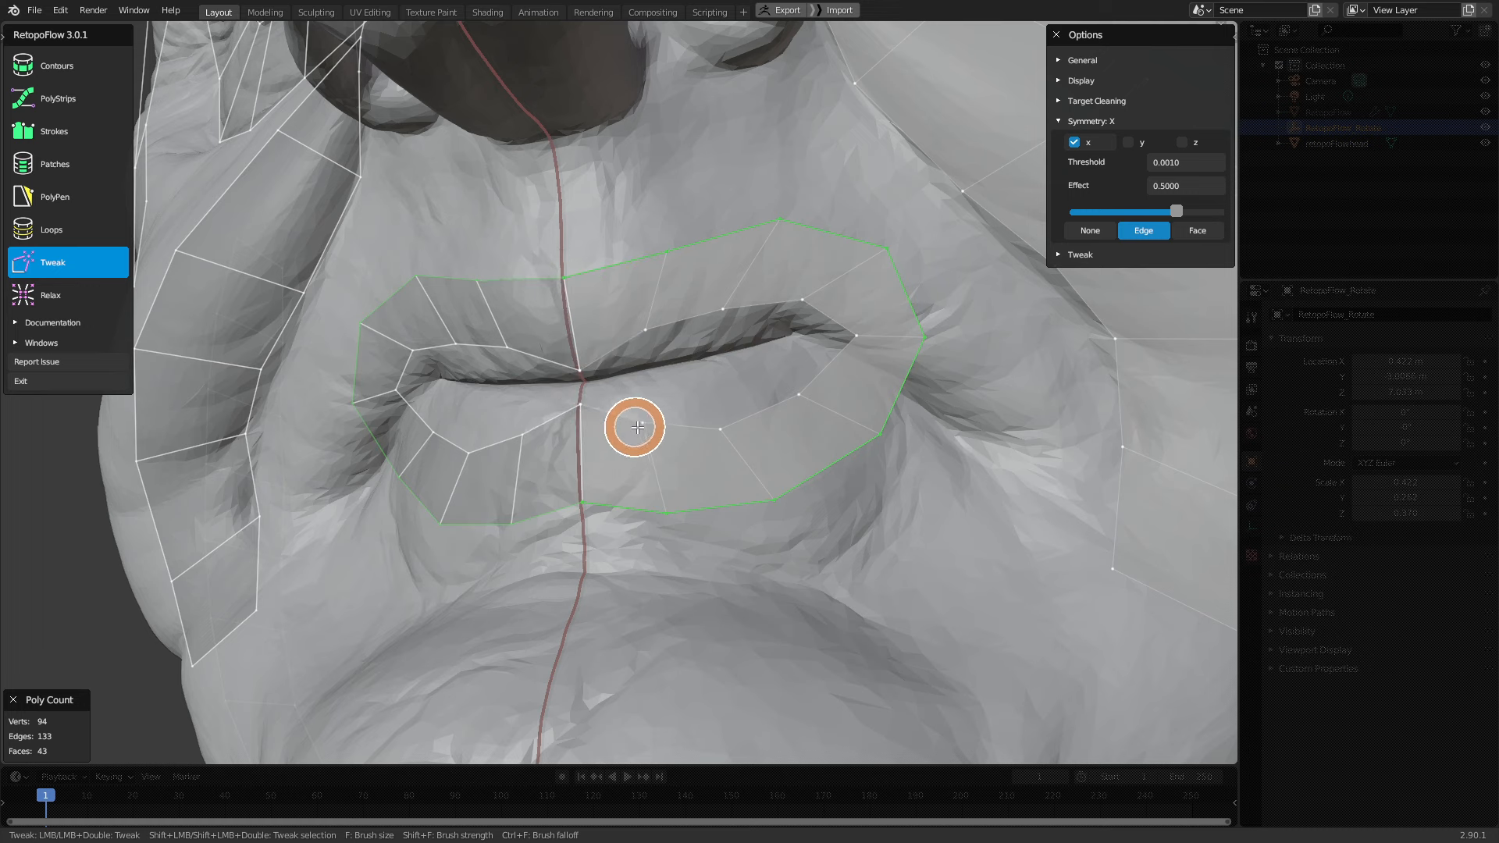
pyautogui.moveTo(636, 424); pyautogui.dragTo(645, 397)
pyautogui.moveTo(720, 428)
pyautogui.mouseDown()
pyautogui.moveTo(716, 394)
pyautogui.moveTo(798, 360)
pyautogui.moveTo(813, 334)
pyautogui.moveTo(789, 349)
pyautogui.mouseUp()
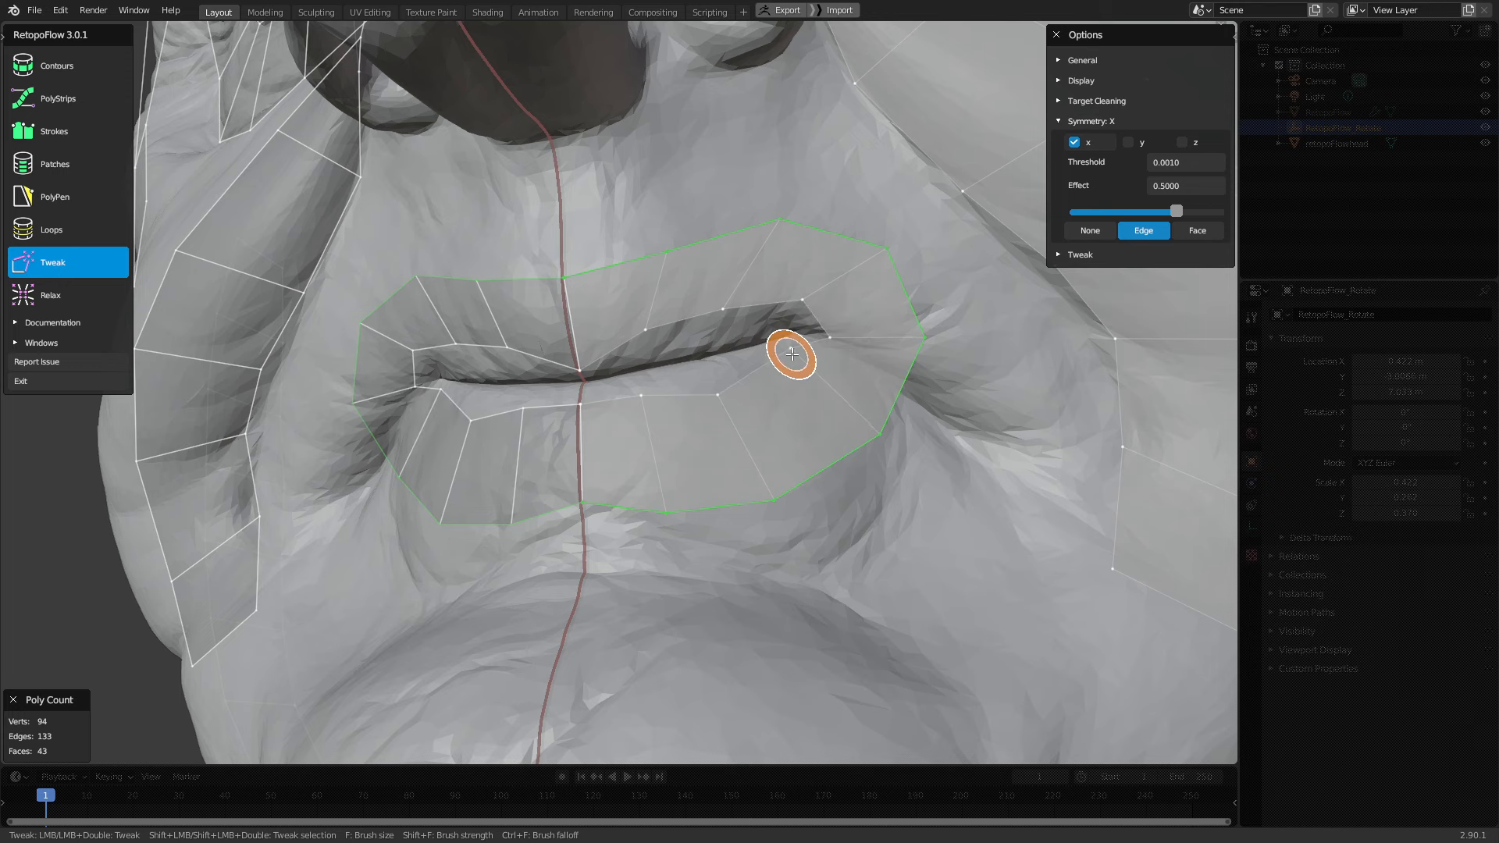
pyautogui.moveTo(713, 395); pyautogui.dragTo(711, 375)
pyautogui.moveTo(713, 312)
pyautogui.mouseDown()
pyautogui.moveTo(706, 338)
pyautogui.moveTo(643, 349)
pyautogui.mouseUp()
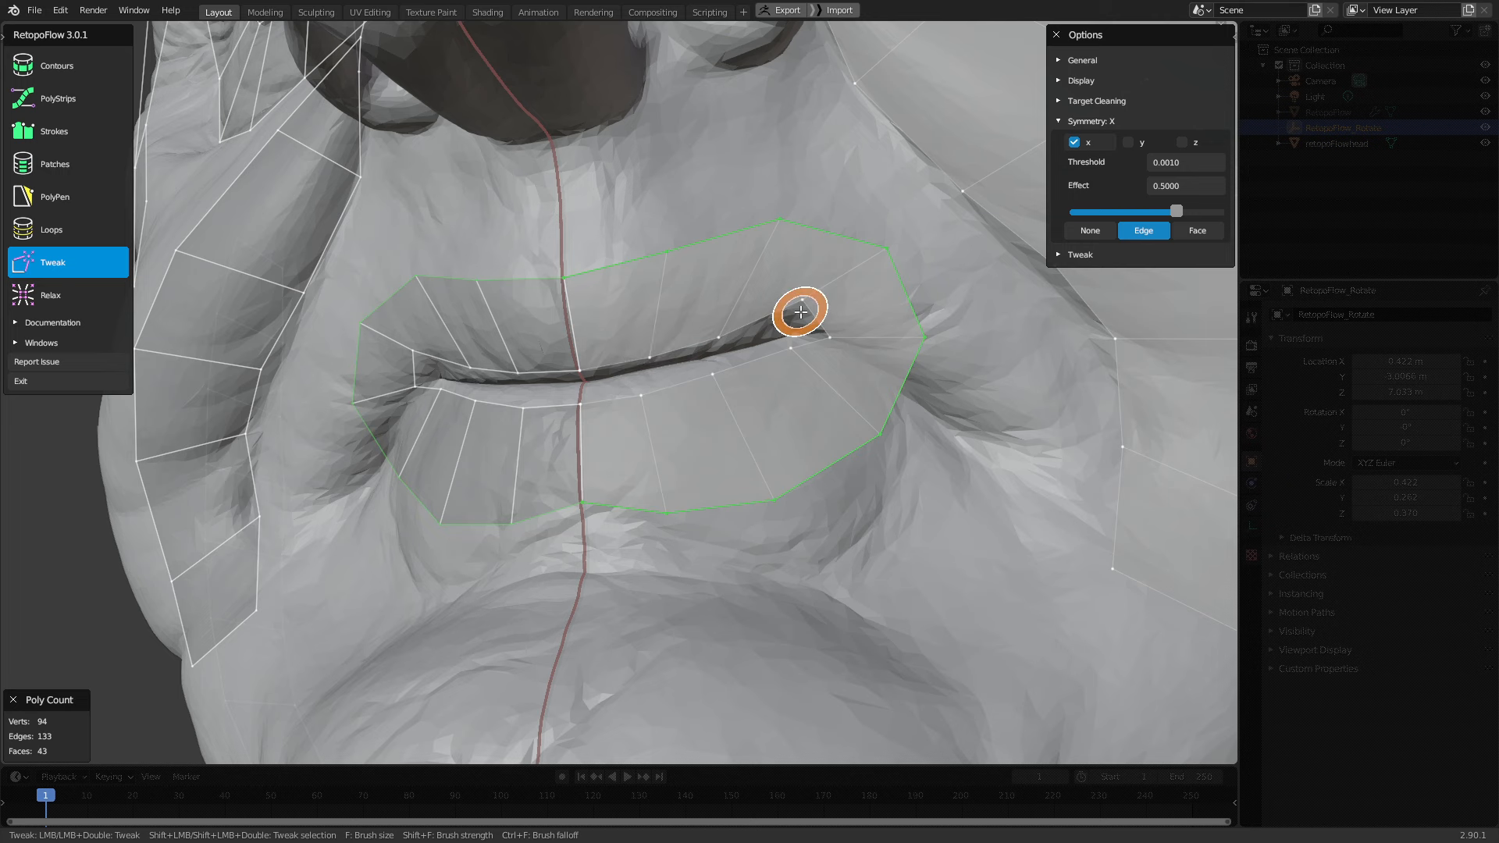
pyautogui.moveTo(796, 304)
pyautogui.mouseDown()
pyautogui.moveTo(784, 319)
pyautogui.moveTo(823, 323)
pyautogui.moveTo(806, 325)
pyautogui.mouseUp()
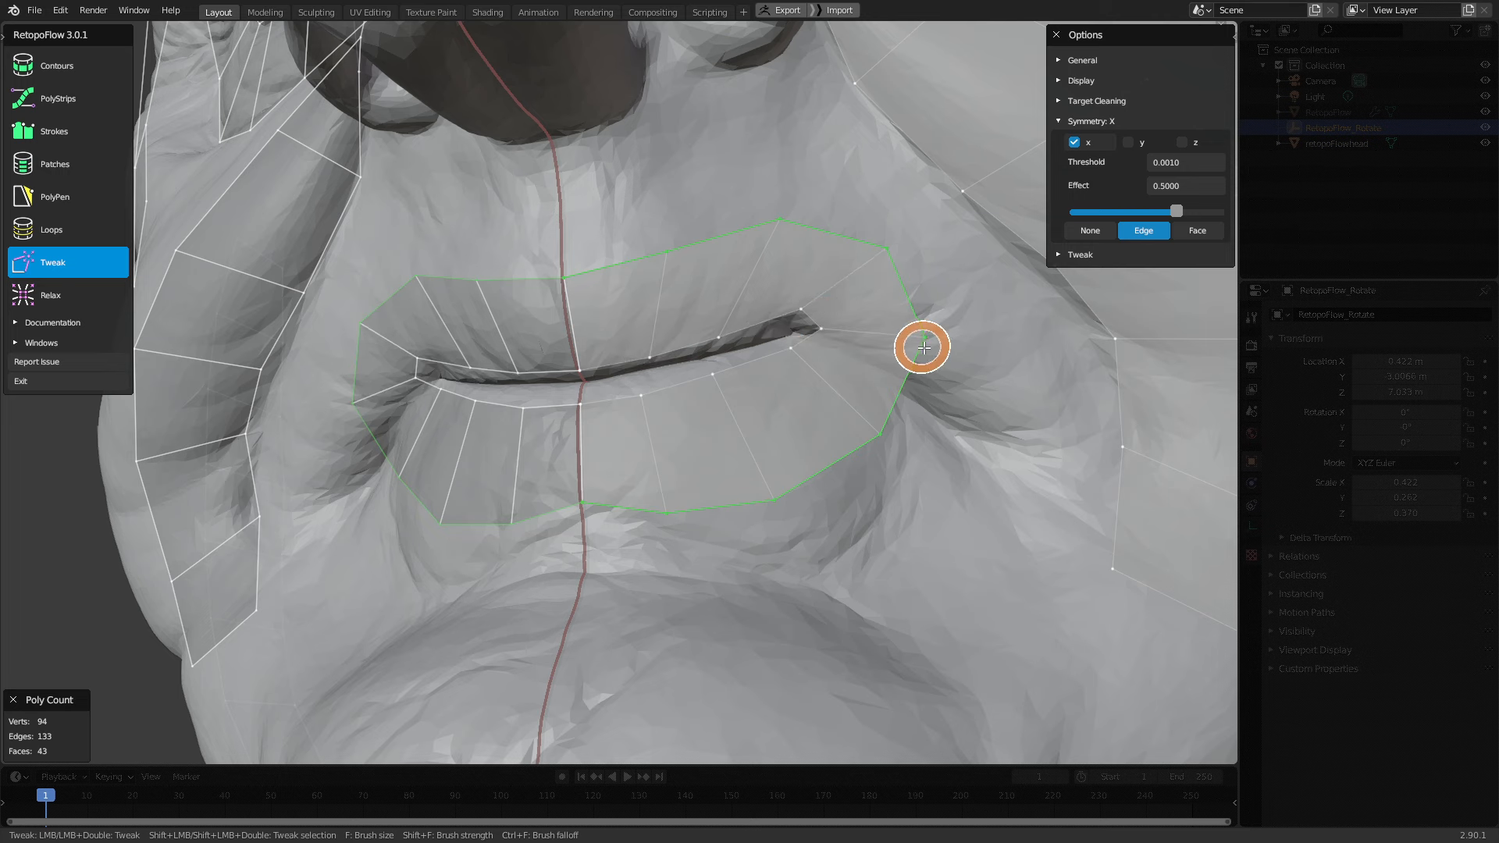
# Tweak the inner and outer vertices at the mouth corner to fit the crease
pyautogui.moveTo(921, 345); pyautogui.dragTo(886, 367)
pyautogui.scroll(4, 898, 339)
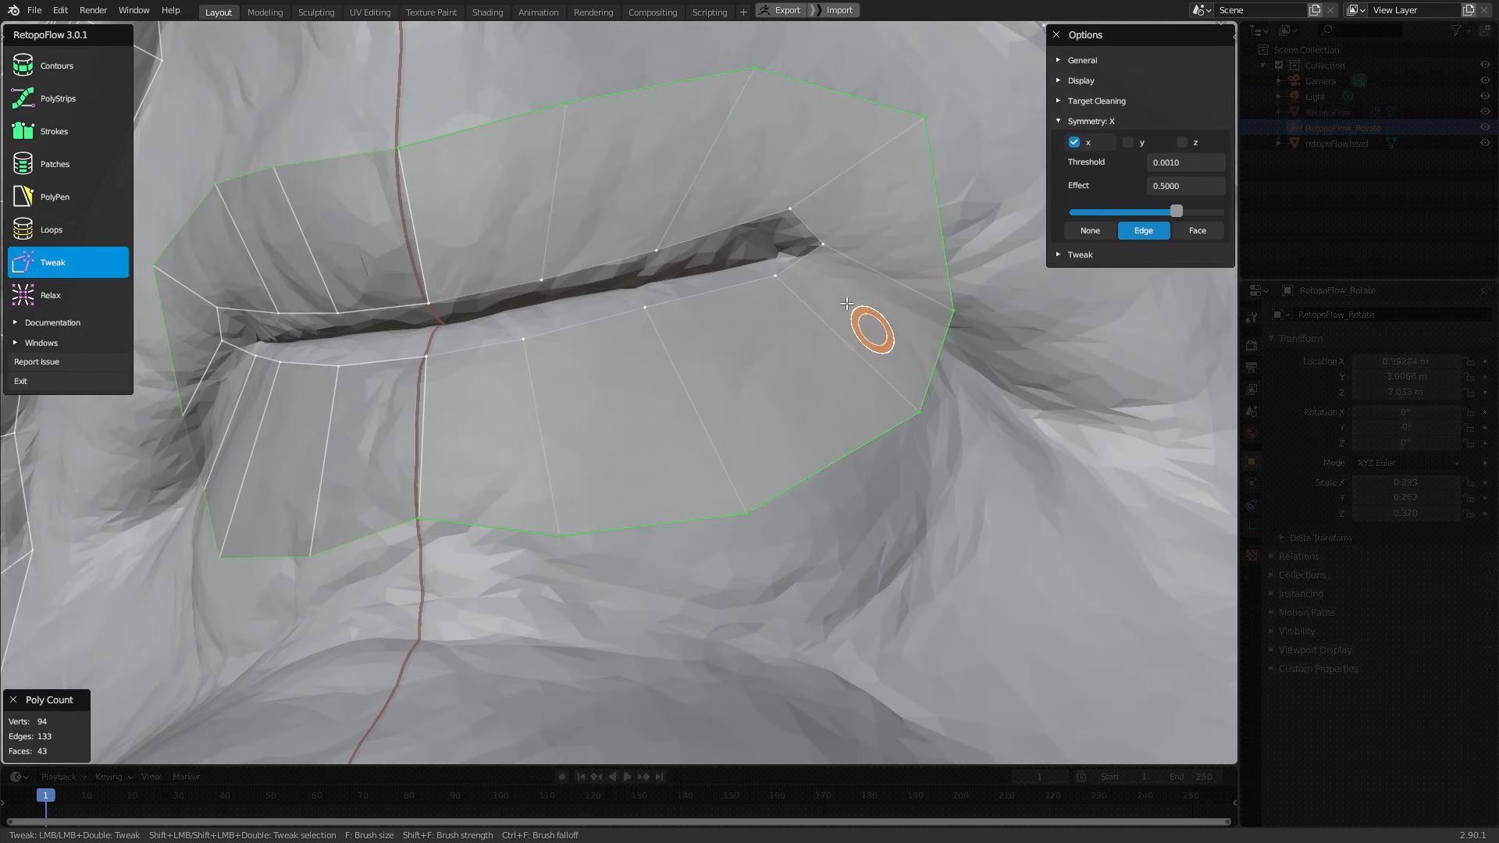
pyautogui.moveTo(817, 242); pyautogui.dragTo(803, 254)
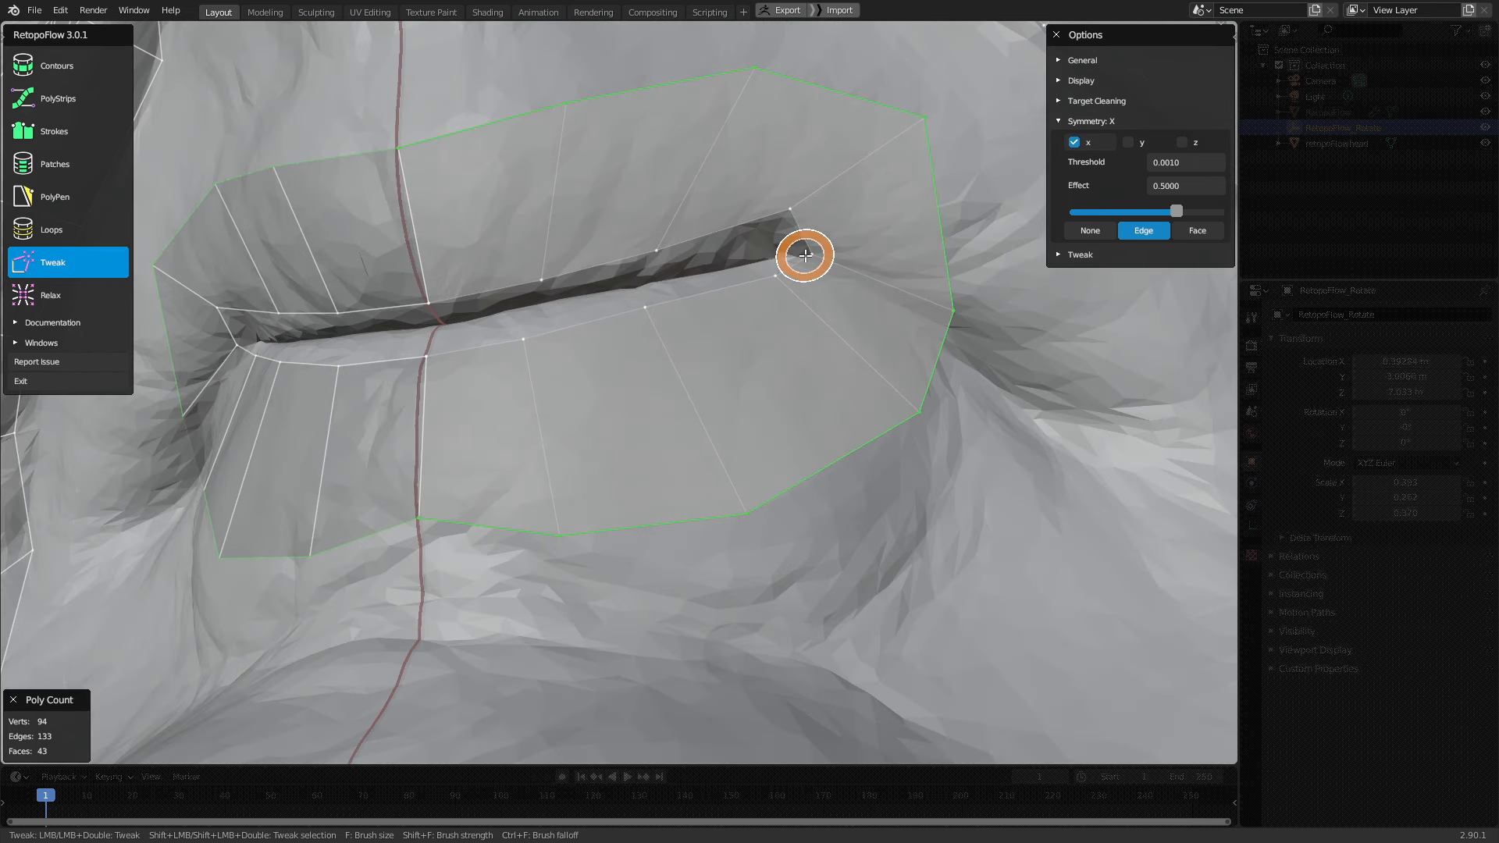
pyautogui.moveTo(940, 310); pyautogui.dragTo(919, 334)
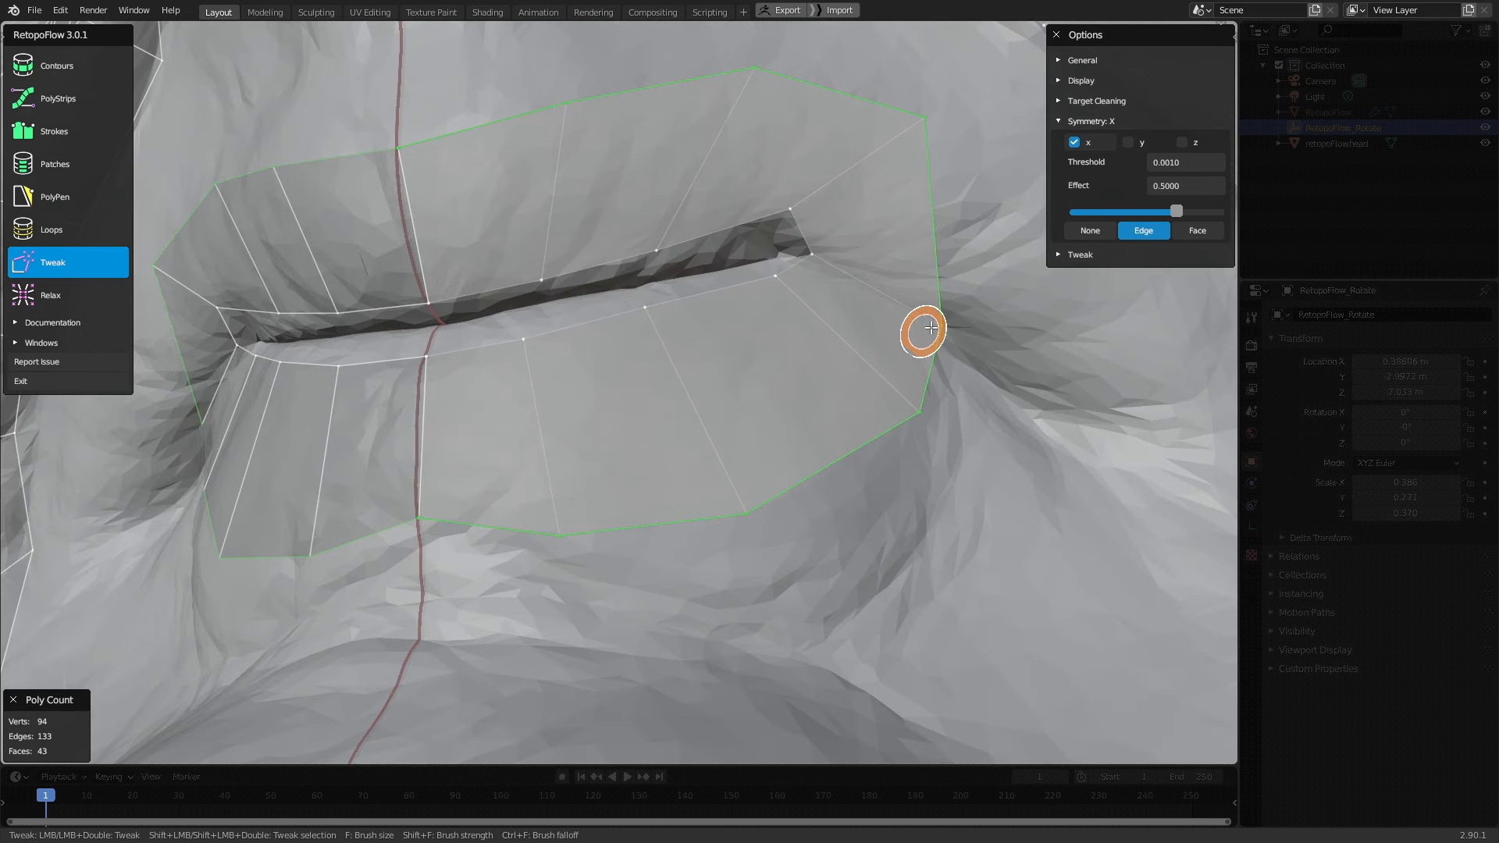
pyautogui.scroll(-2, 946, 390)
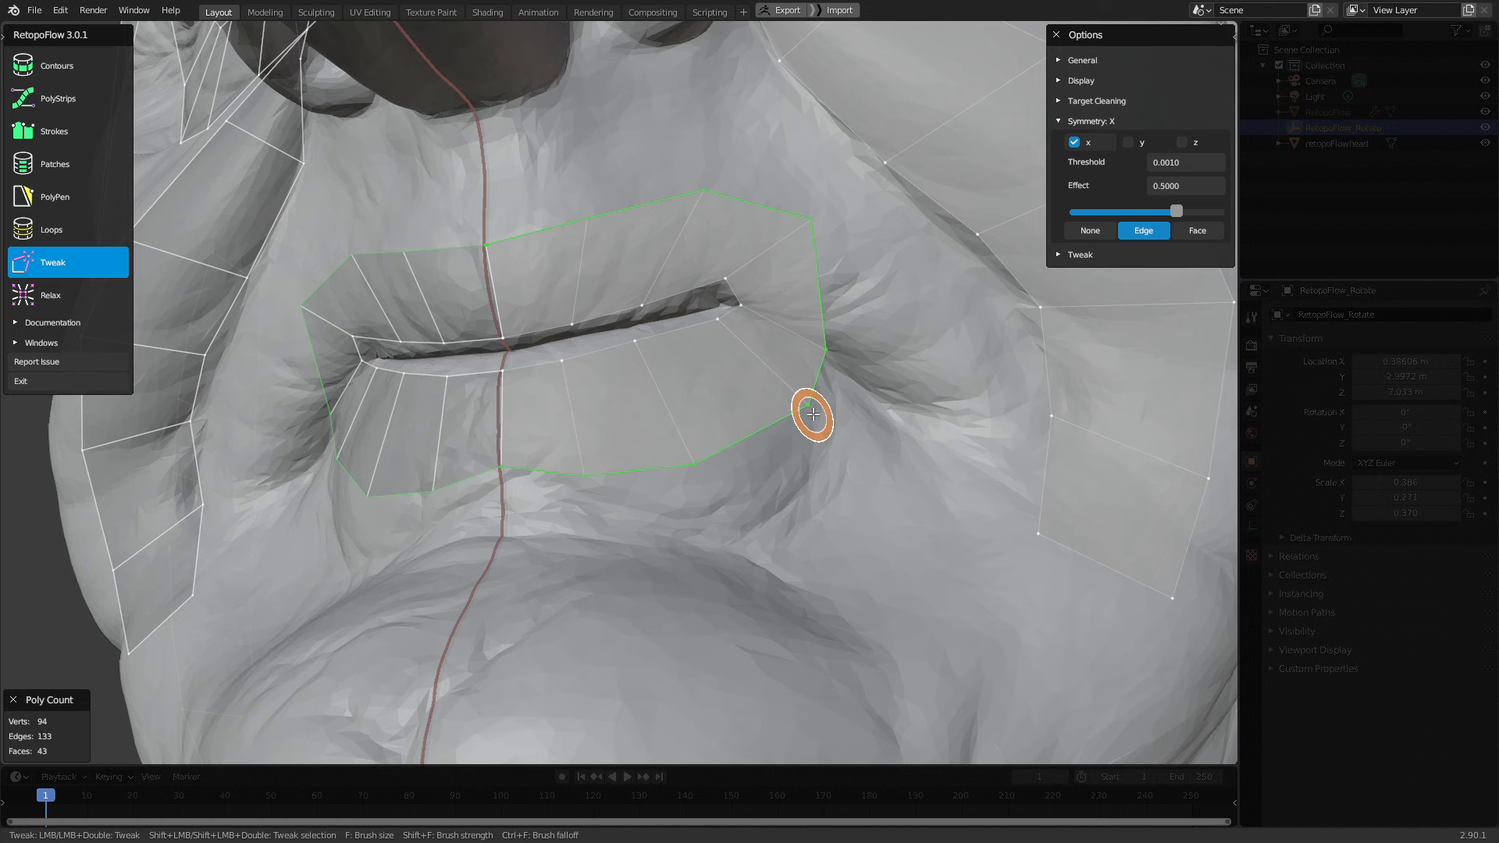
# Move the outer-edge vertices of the mouth strip outward below the mouth corner and lower lip
pyautogui.moveTo(807, 408); pyautogui.dragTo(835, 446)
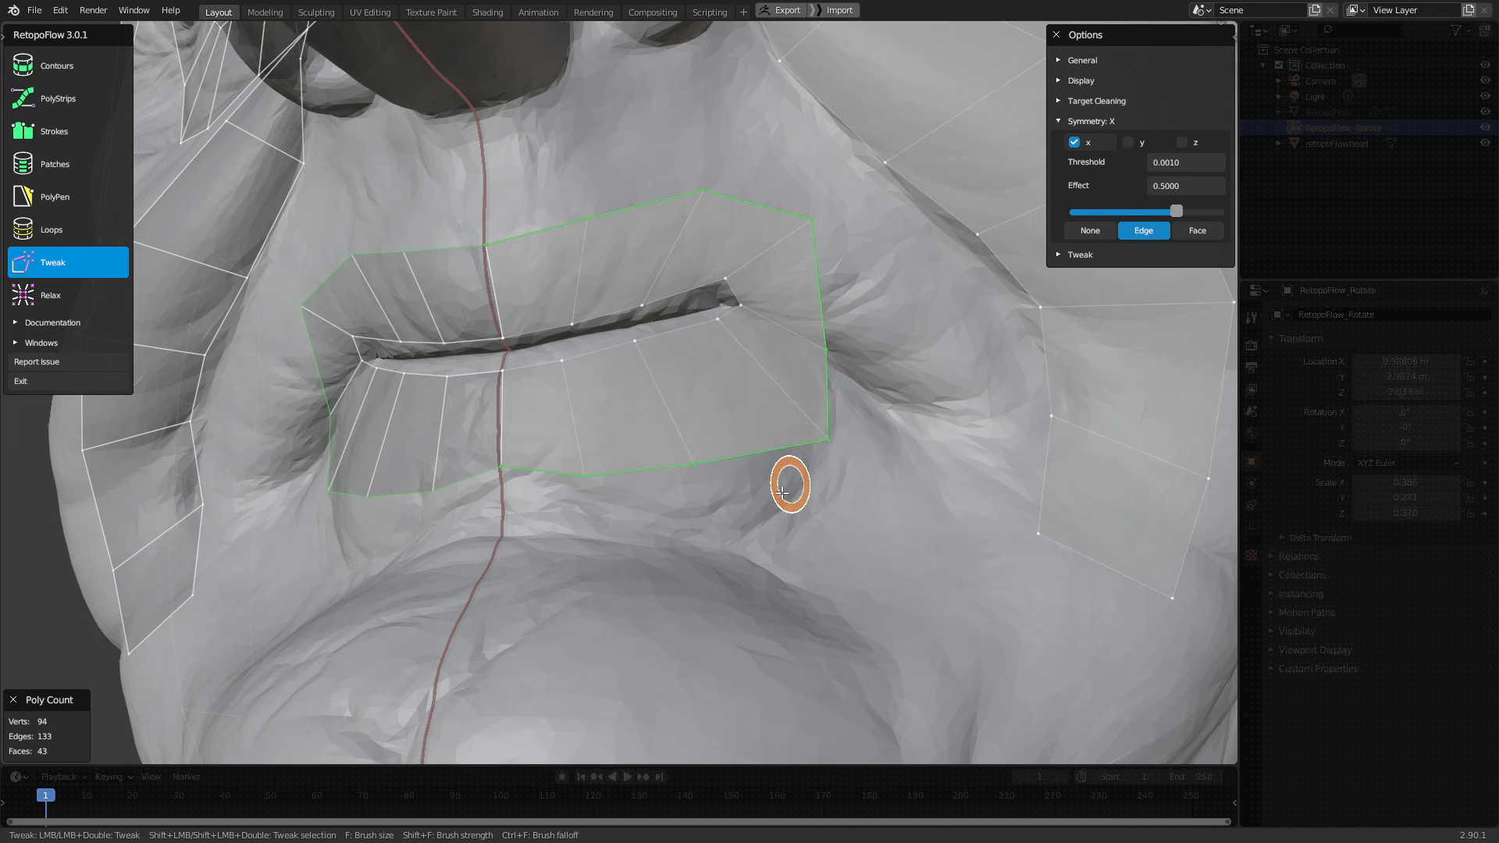
pyautogui.moveTo(695, 465); pyautogui.dragTo(699, 508)
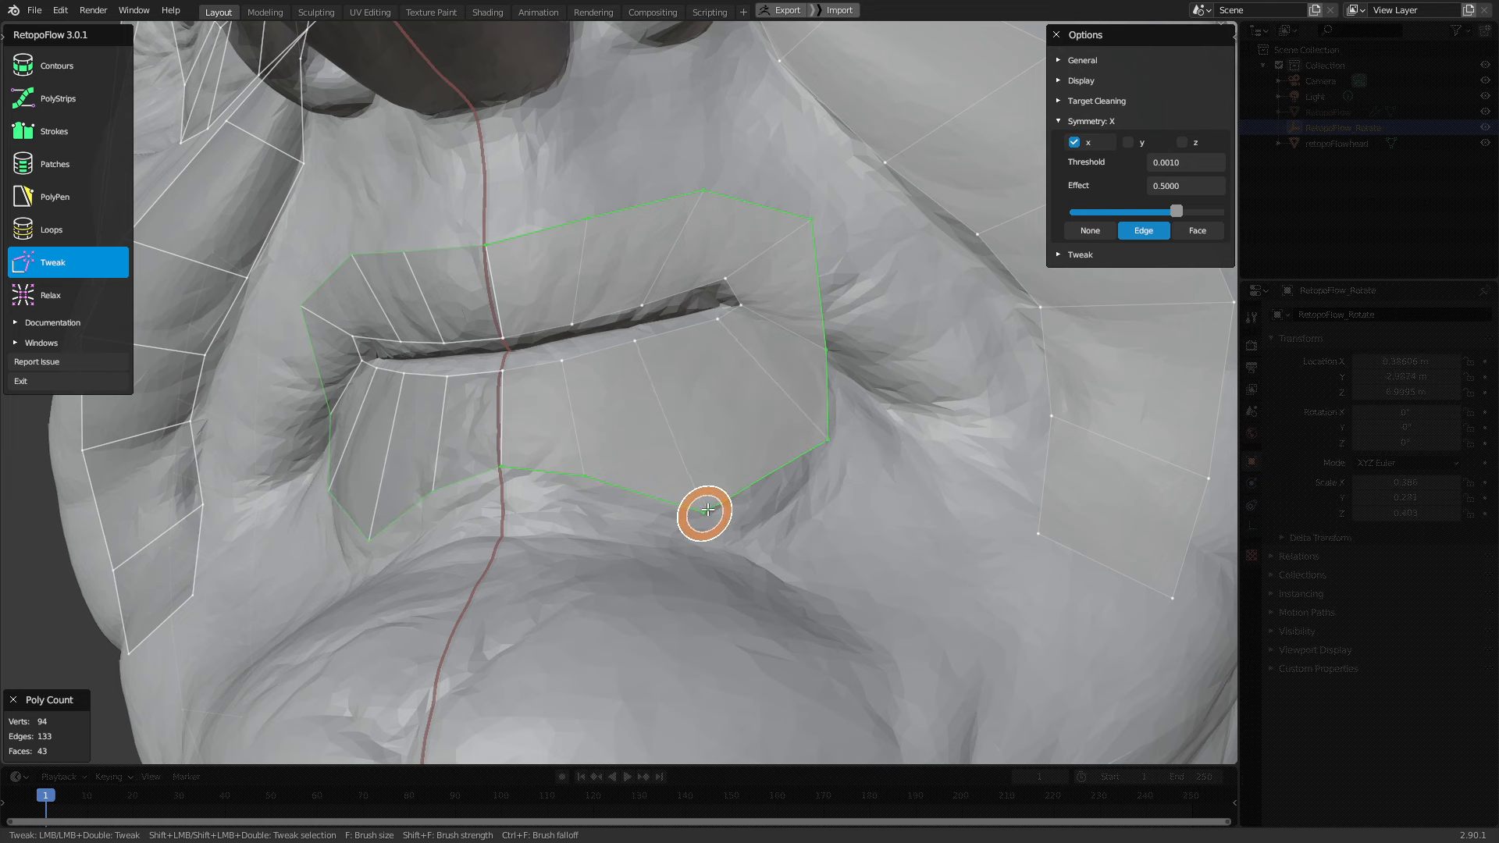
pyautogui.scroll(3, 759, 391)
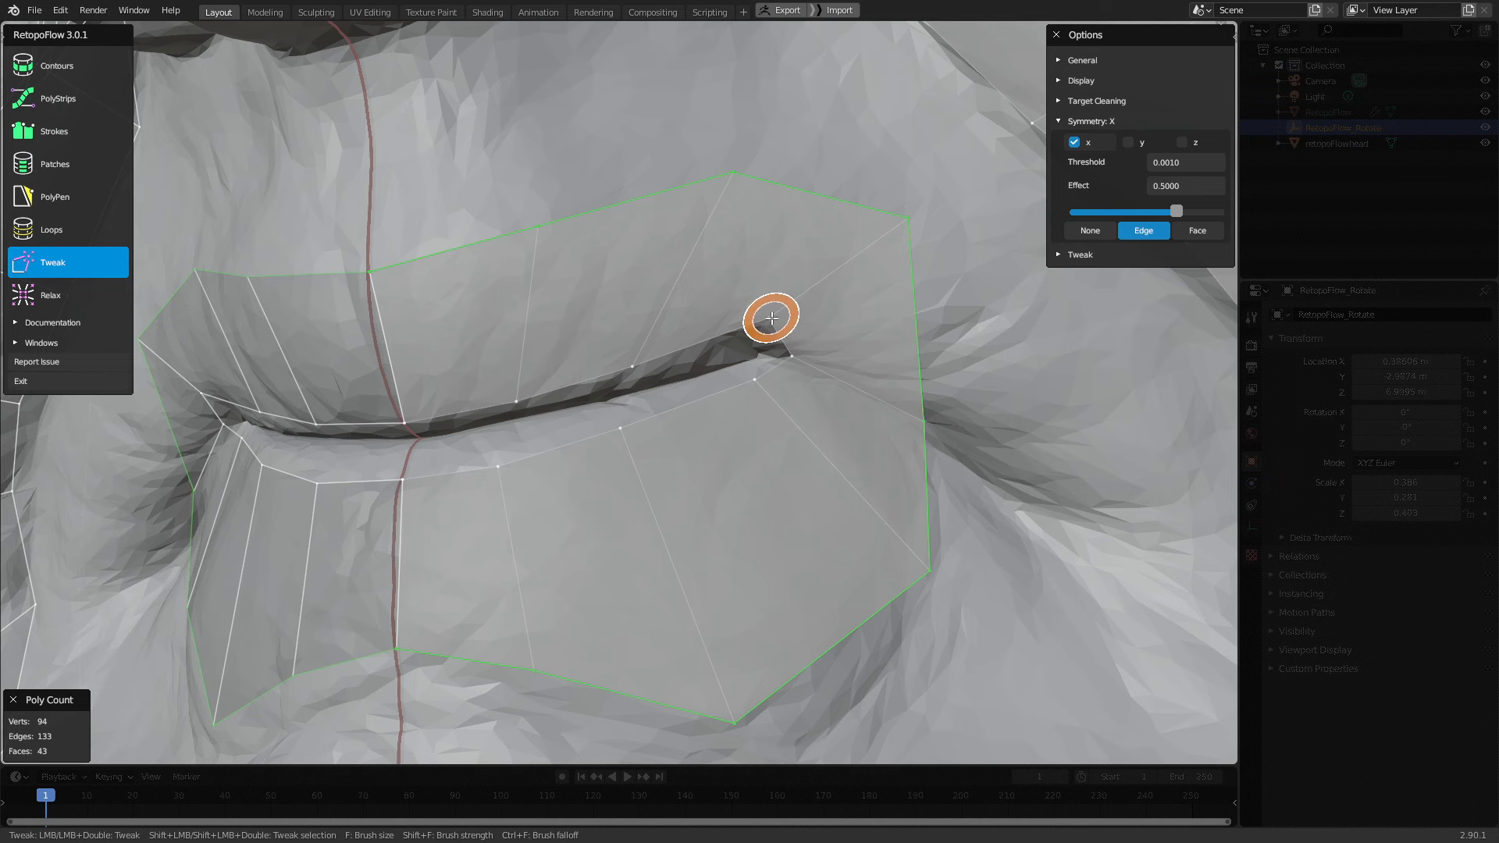
# Tweak the upper lip's inner vertex at the mouth corner and move the strip's upper outer corner vertex slightly upward
pyautogui.moveTo(763, 318); pyautogui.dragTo(749, 334)
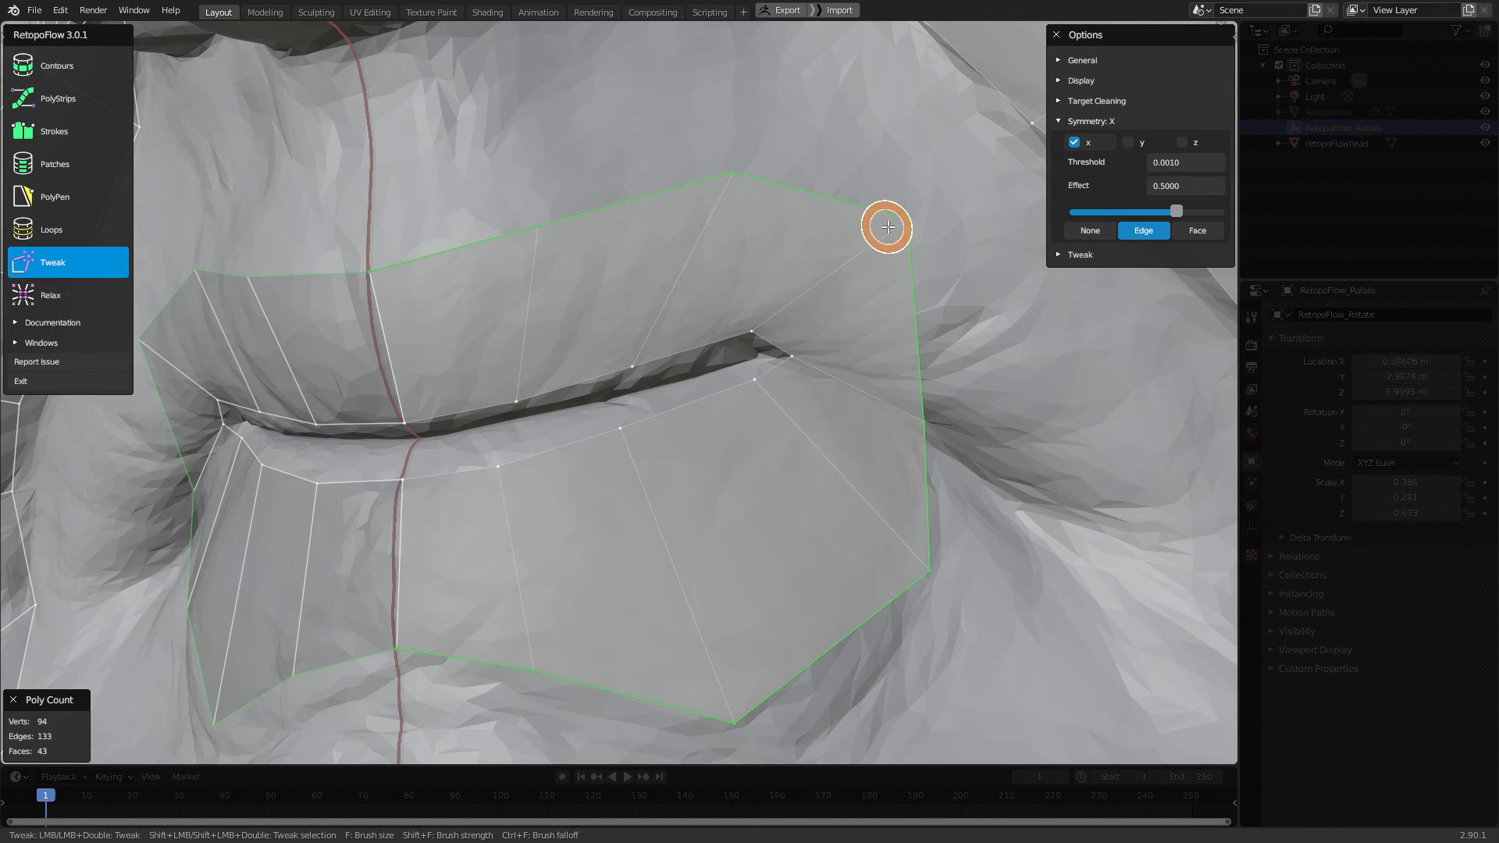
pyautogui.moveTo(903, 220); pyautogui.dragTo(892, 189)
pyautogui.scroll(-5, 859, 280)
pyautogui.moveTo(826, 371); pyautogui.dragTo(851, 248, button='middle')
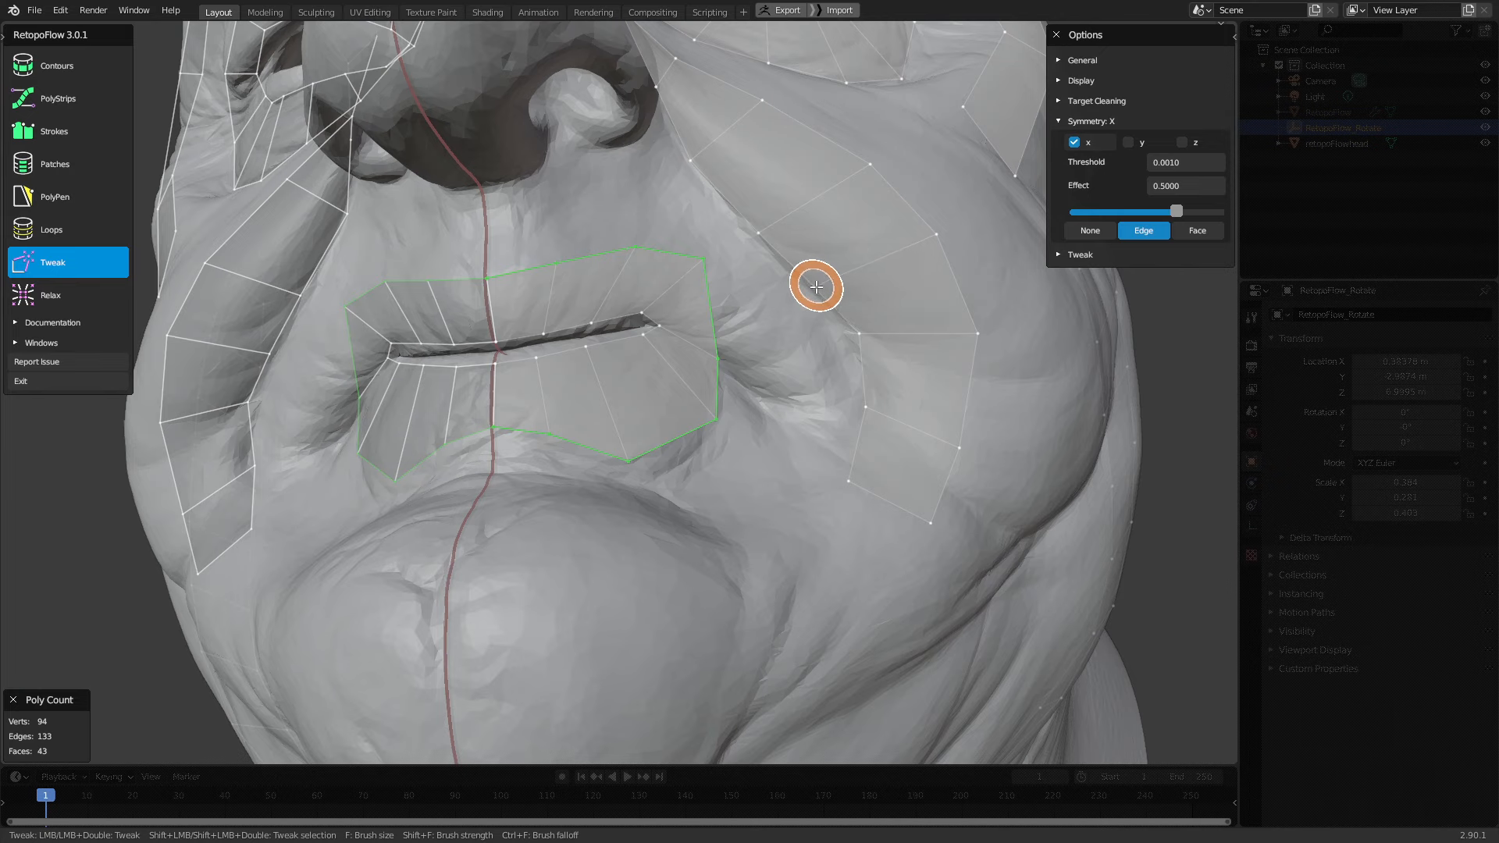
pyautogui.moveTo(772, 394)
pyautogui.mouseDown(button='middle')
pyautogui.moveTo(689, 479)
pyautogui.moveTo(765, 431)
pyautogui.moveTo(765, 448)
pyautogui.moveTo(719, 428)
pyautogui.moveTo(763, 395)
pyautogui.moveTo(756, 348)
pyautogui.moveTo(818, 400)
pyautogui.moveTo(692, 385)
pyautogui.moveTo(819, 375)
pyautogui.moveTo(796, 397)
pyautogui.mouseUp(button='middle')
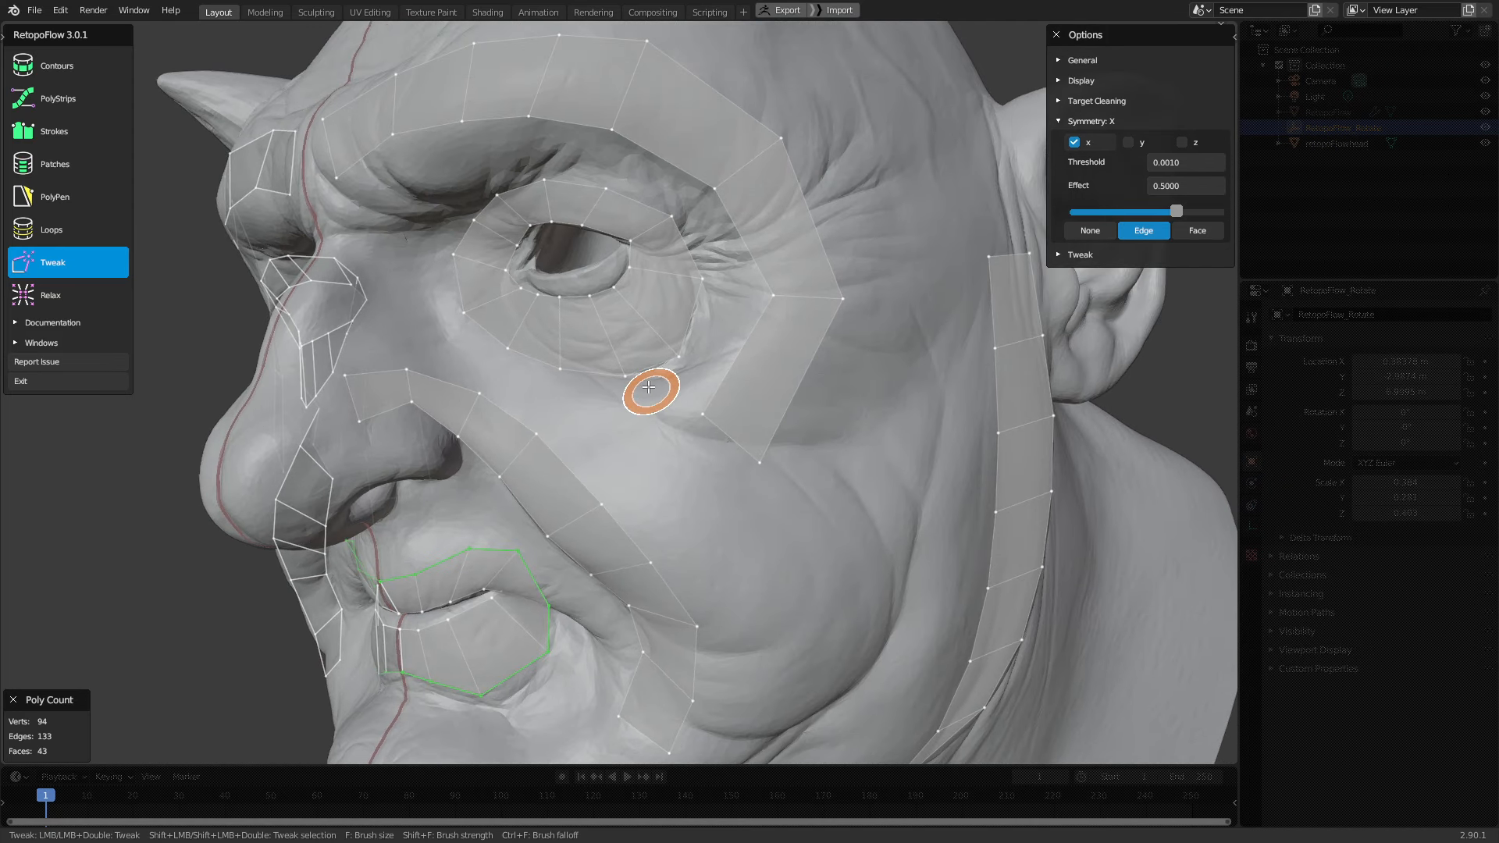
# Extend the nasolabial fold strip with three PolyPen quads, curving below the lower lip to the chin's centre line
pyautogui.scroll(3, 726, 390)
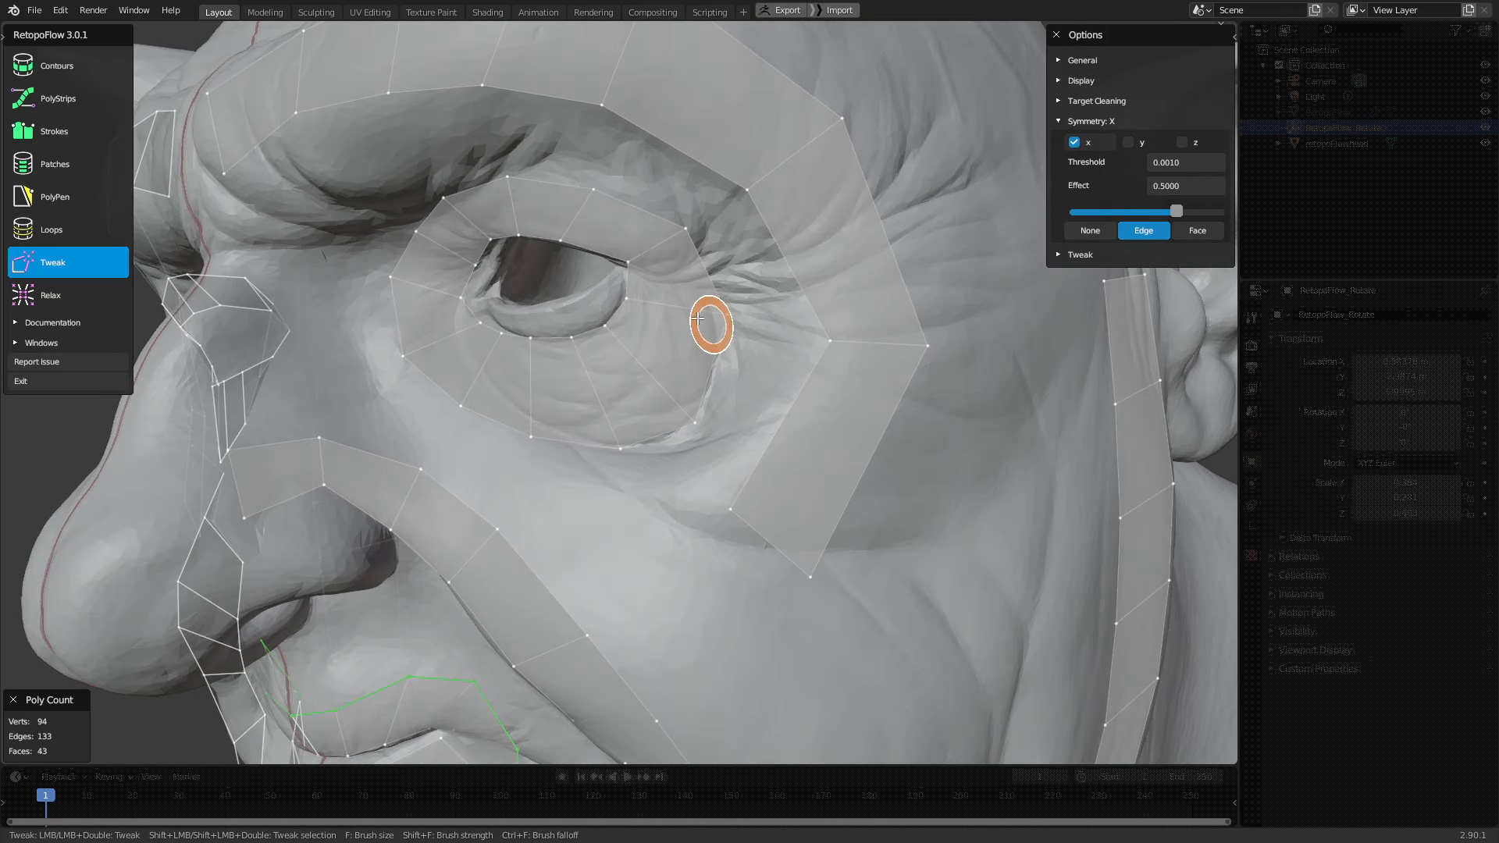
pyautogui.click(79, 204)
pyautogui.scroll(-3, 690, 407)
pyautogui.keyDown('shift'); pyautogui.moveTo(788, 492); pyautogui.dragTo(796, 417, button='middle'); pyautogui.keyUp('shift')
pyautogui.scroll(1, 796, 417)
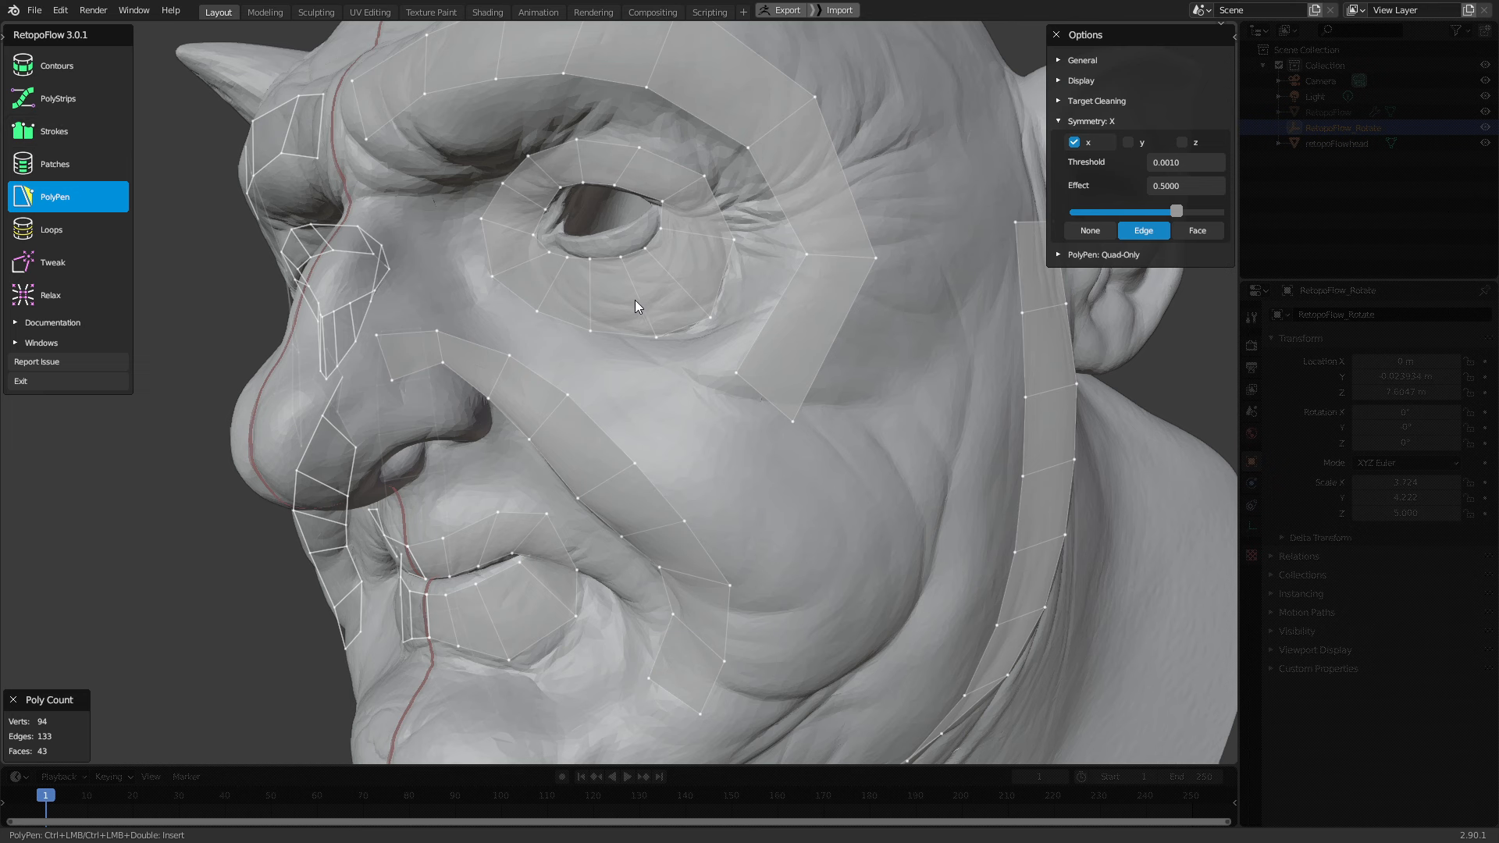
pyautogui.moveTo(635, 300)
pyautogui.mouseDown(button='middle')
pyautogui.moveTo(841, 373)
pyautogui.moveTo(726, 353)
pyautogui.moveTo(779, 312)
pyautogui.moveTo(742, 325)
pyautogui.moveTo(776, 502)
pyautogui.moveTo(679, 512)
pyautogui.mouseUp(button='middle')
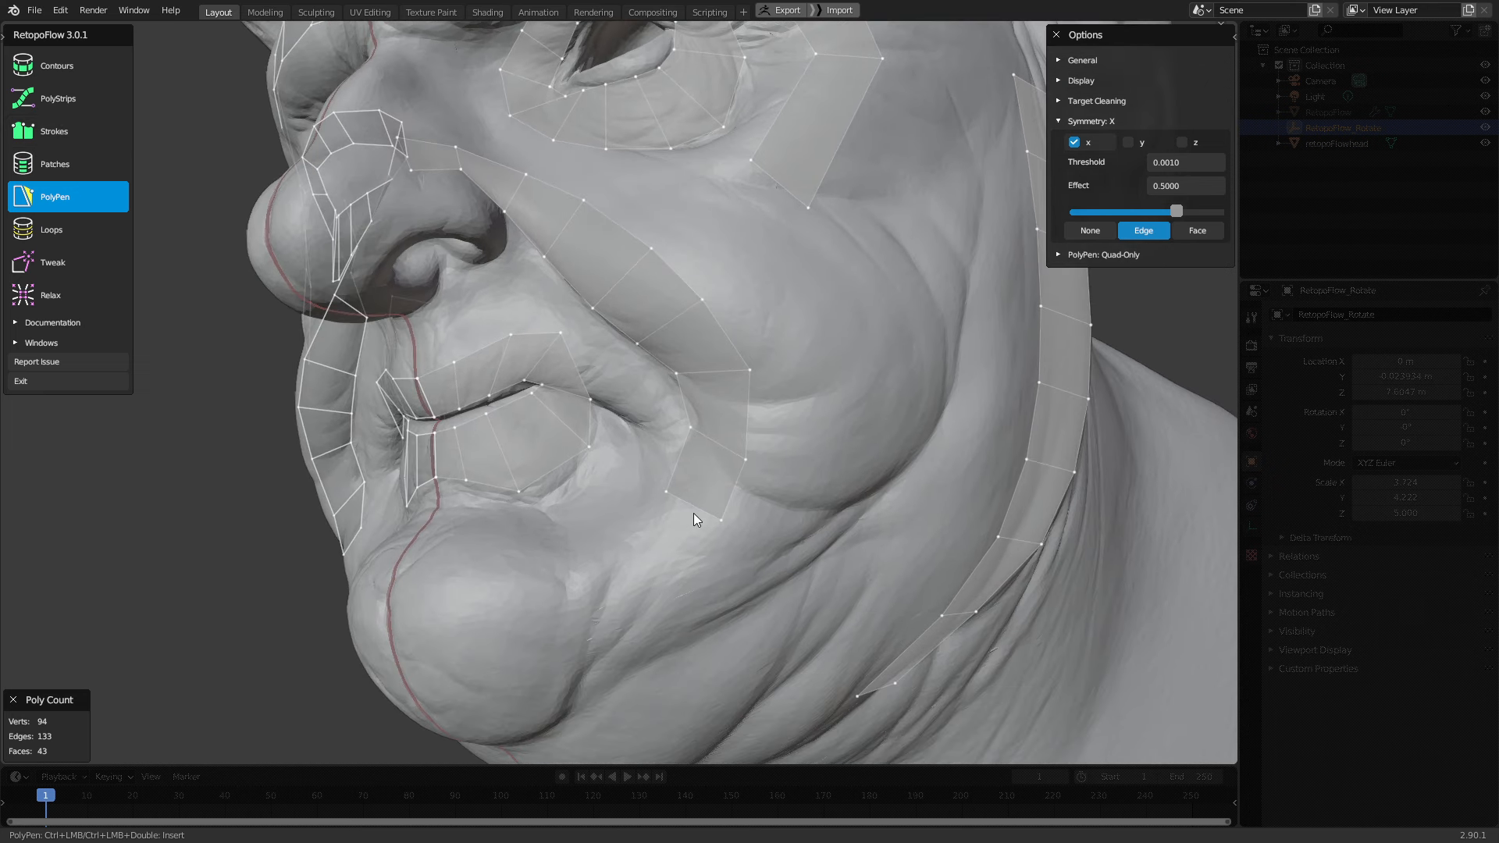
pyautogui.moveTo(827, 502); pyautogui.dragTo(717, 457, button='middle')
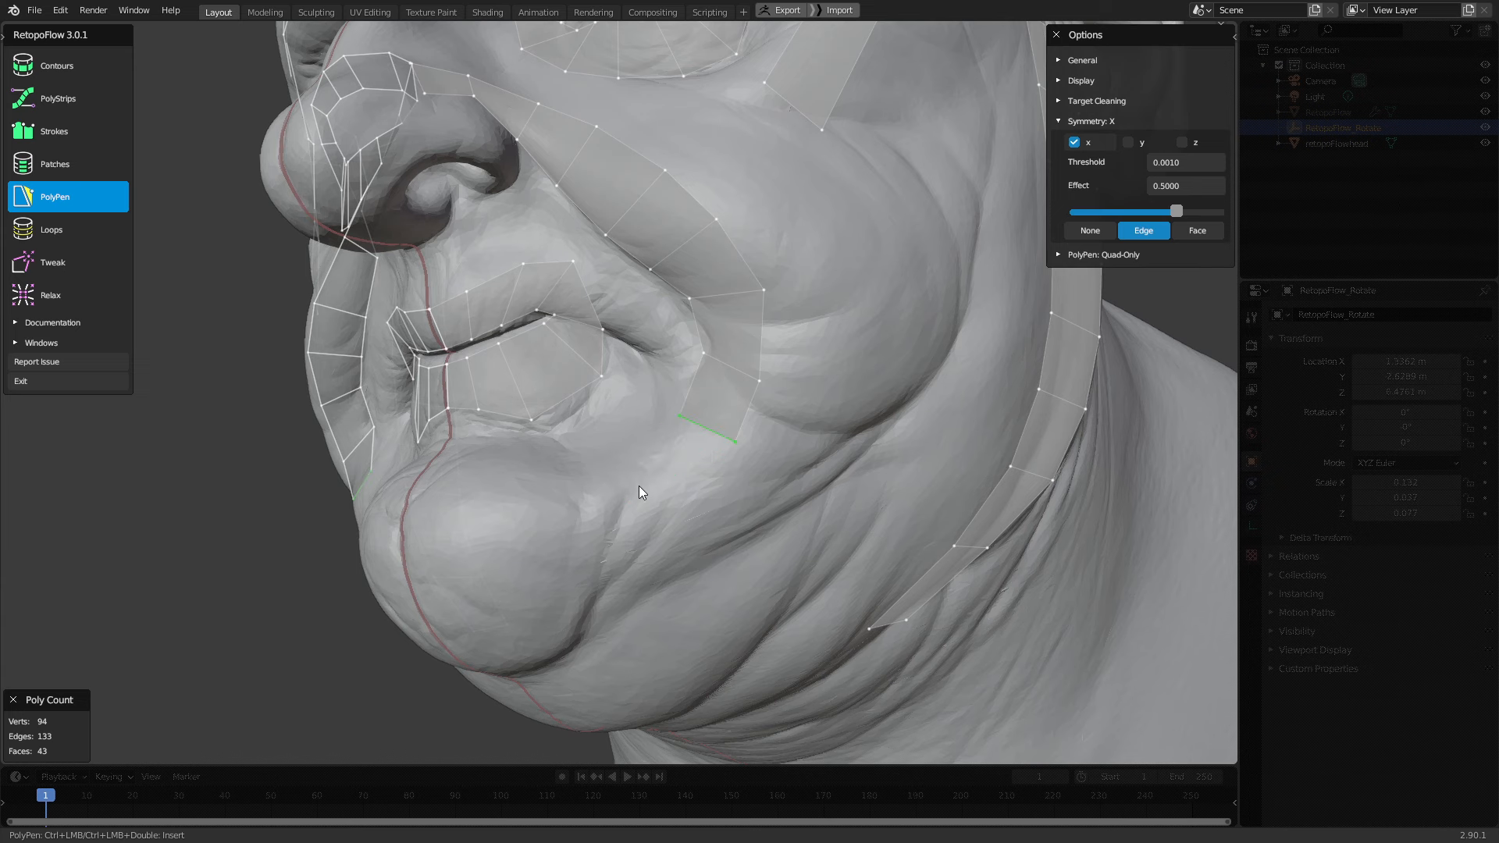
pyautogui.moveTo(639, 485); pyautogui.dragTo(752, 423, button='middle')
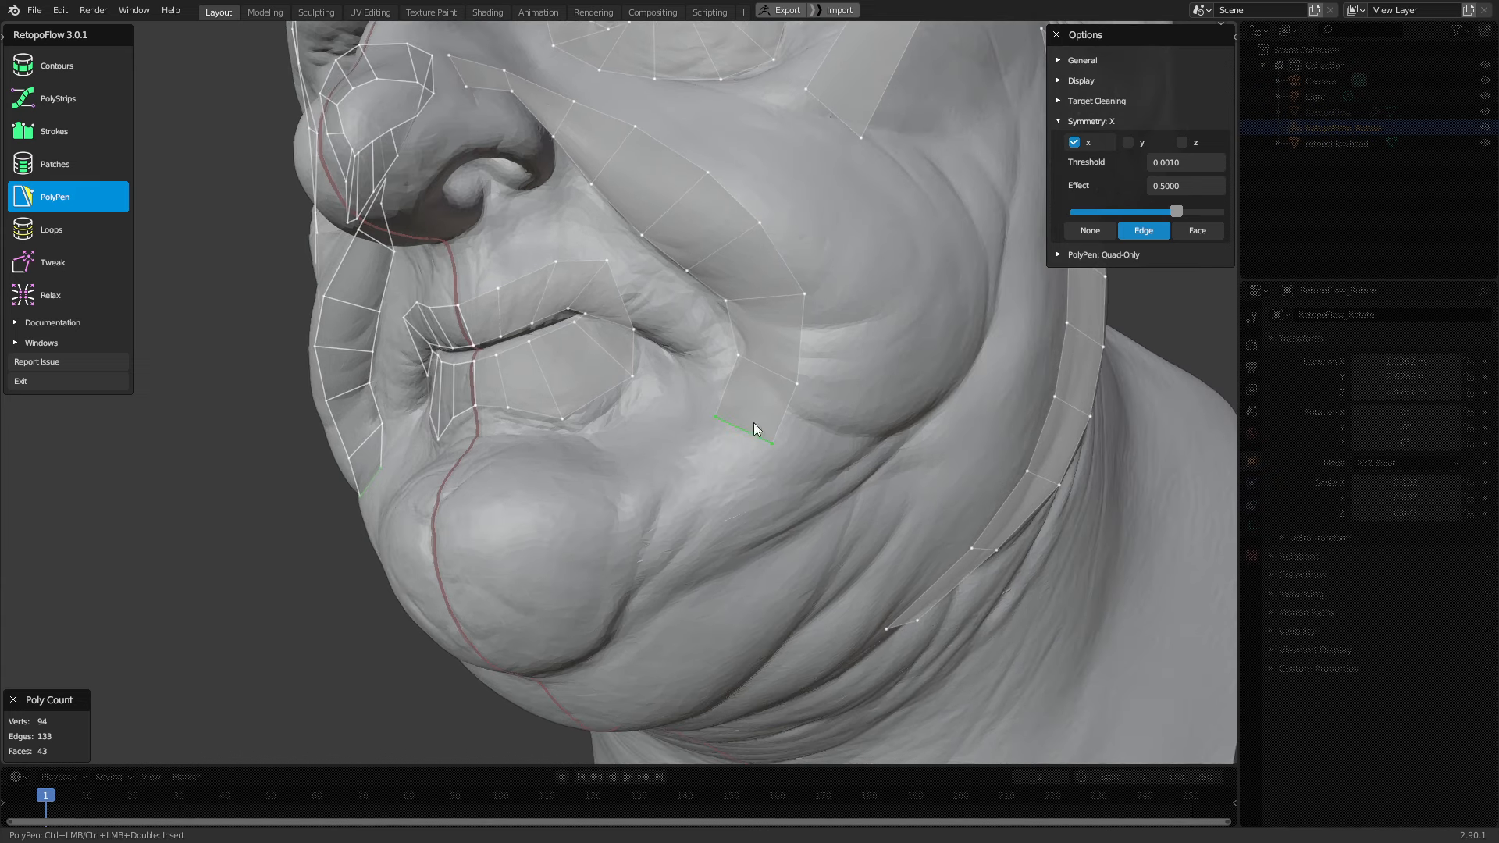
pyautogui.keyDown('ctrl'); pyautogui.click(638, 503); pyautogui.keyUp('ctrl')
pyautogui.moveTo(598, 501); pyautogui.dragTo(657, 514, button='middle')
pyautogui.keyDown('ctrl'); pyautogui.click(592, 527); pyautogui.keyUp('ctrl')
pyautogui.keyDown('ctrl'); pyautogui.click(591, 530); pyautogui.keyUp('ctrl')
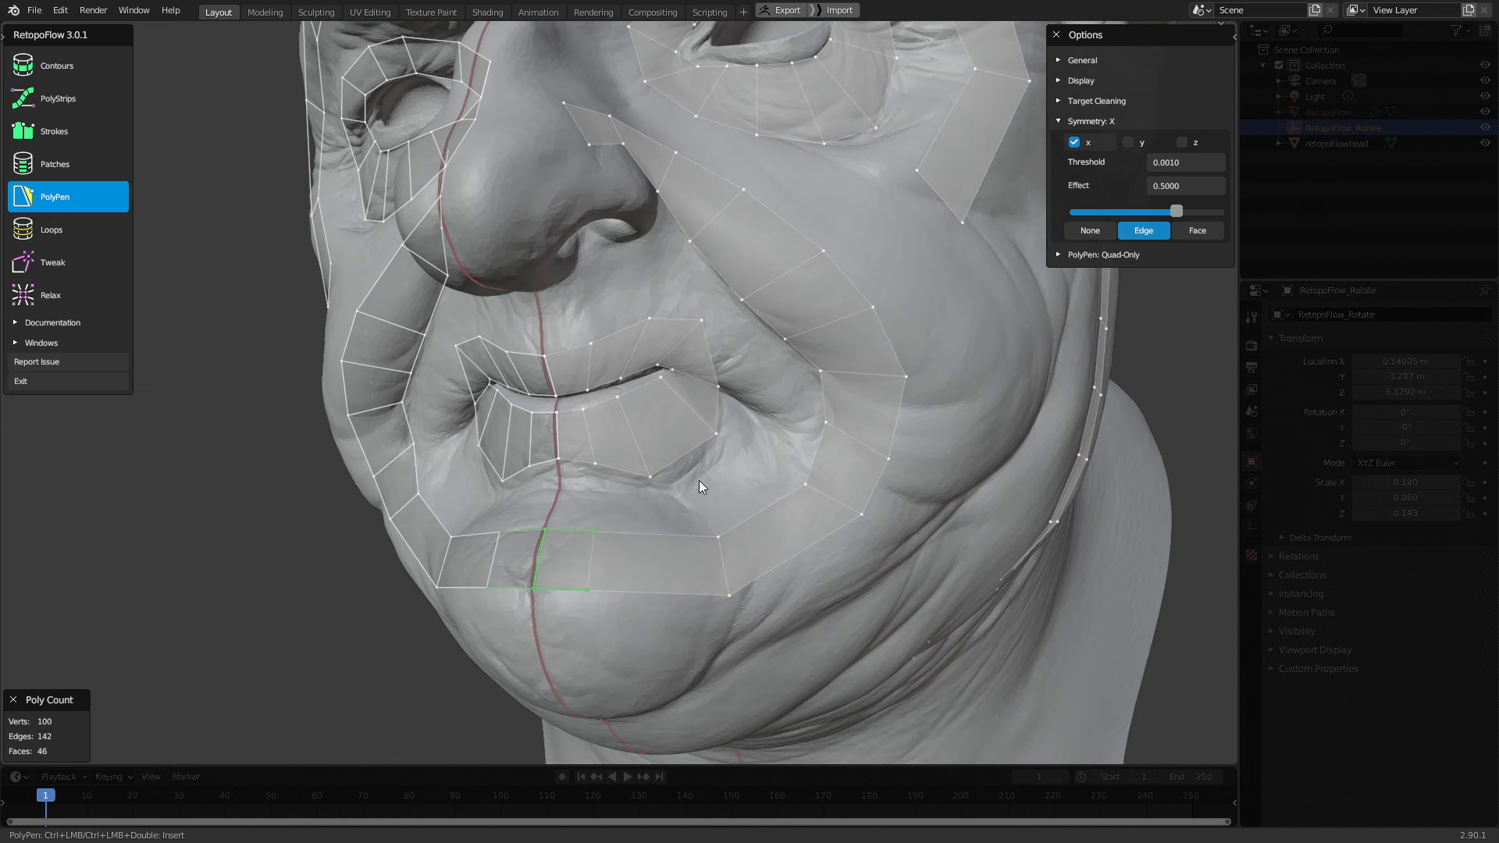
# Build two quads forward from the upper part of the strip in front of the ear, across the cheekbone toward the eye
pyautogui.moveTo(768, 363); pyautogui.dragTo(868, 401, button='middle')
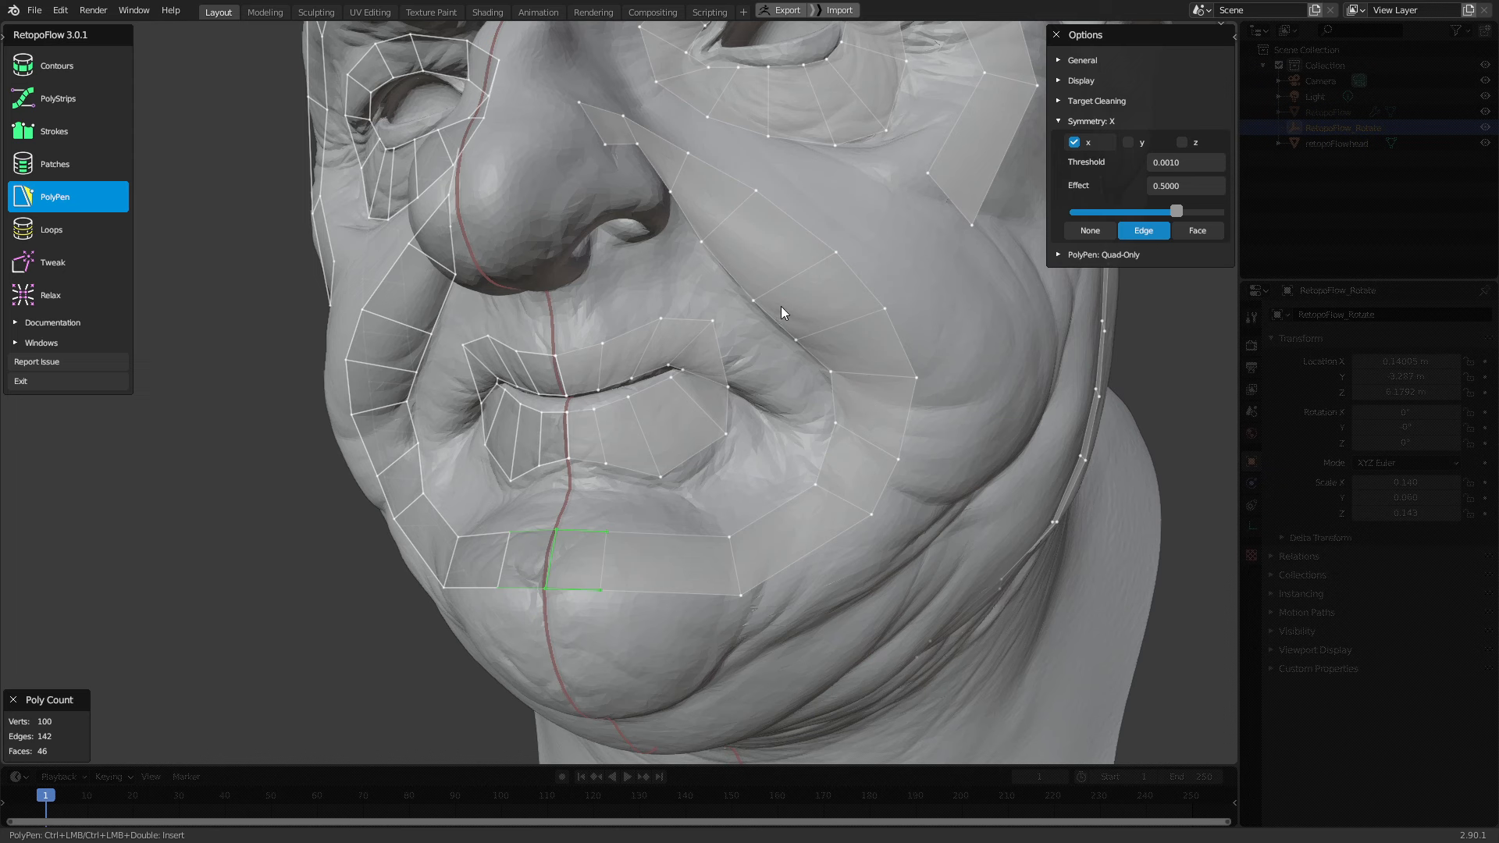
pyautogui.moveTo(780, 306); pyautogui.dragTo(812, 404, button='middle')
pyautogui.moveTo(775, 468)
pyautogui.mouseDown(button='middle')
pyautogui.moveTo(754, 334)
pyautogui.moveTo(738, 380)
pyautogui.moveTo(625, 375)
pyautogui.mouseUp(button='middle')
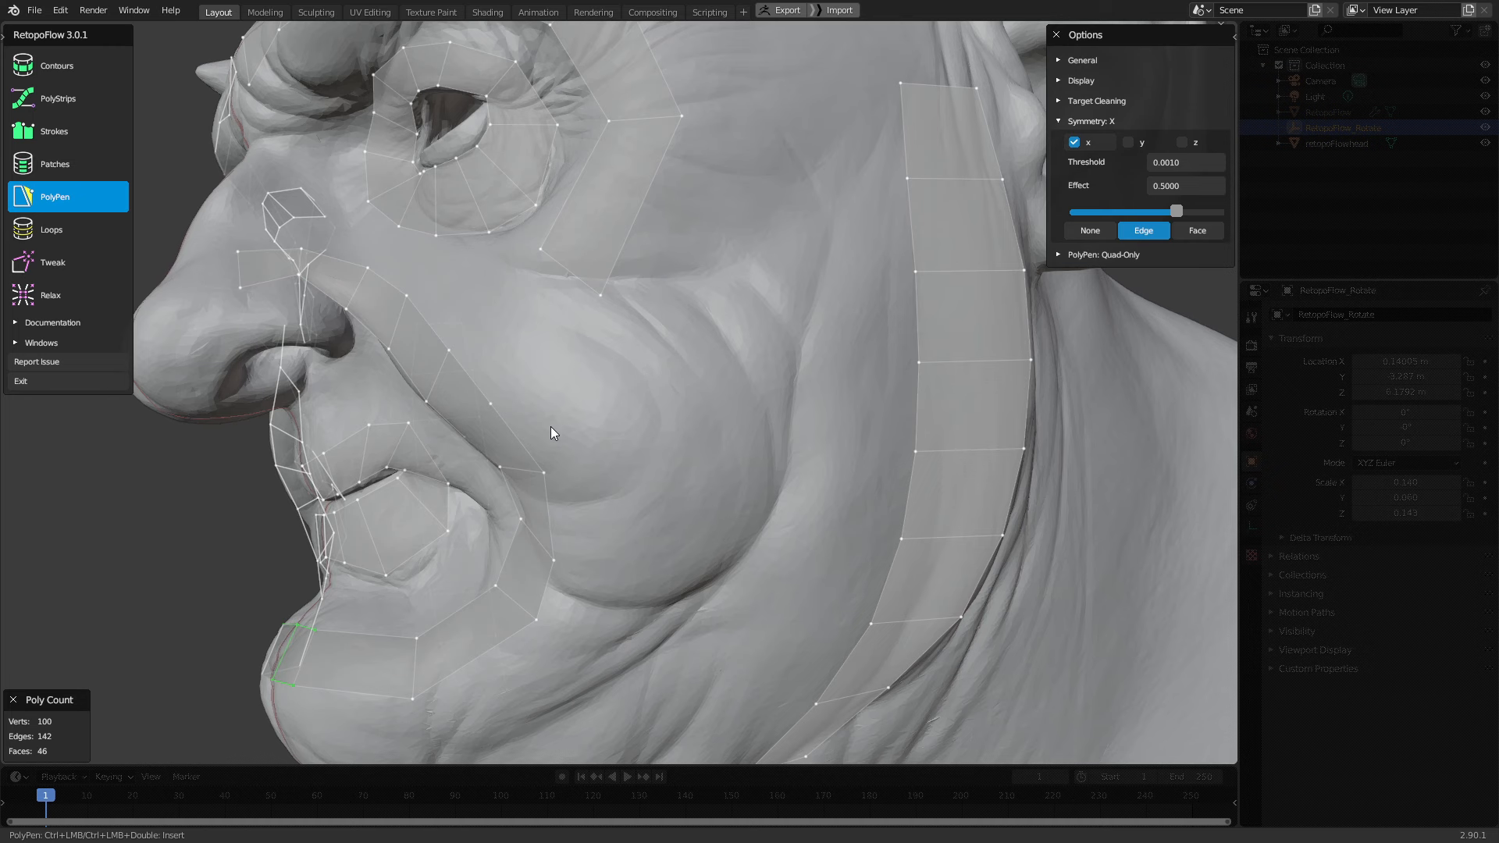
pyautogui.moveTo(795, 284); pyautogui.dragTo(759, 231, button='middle')
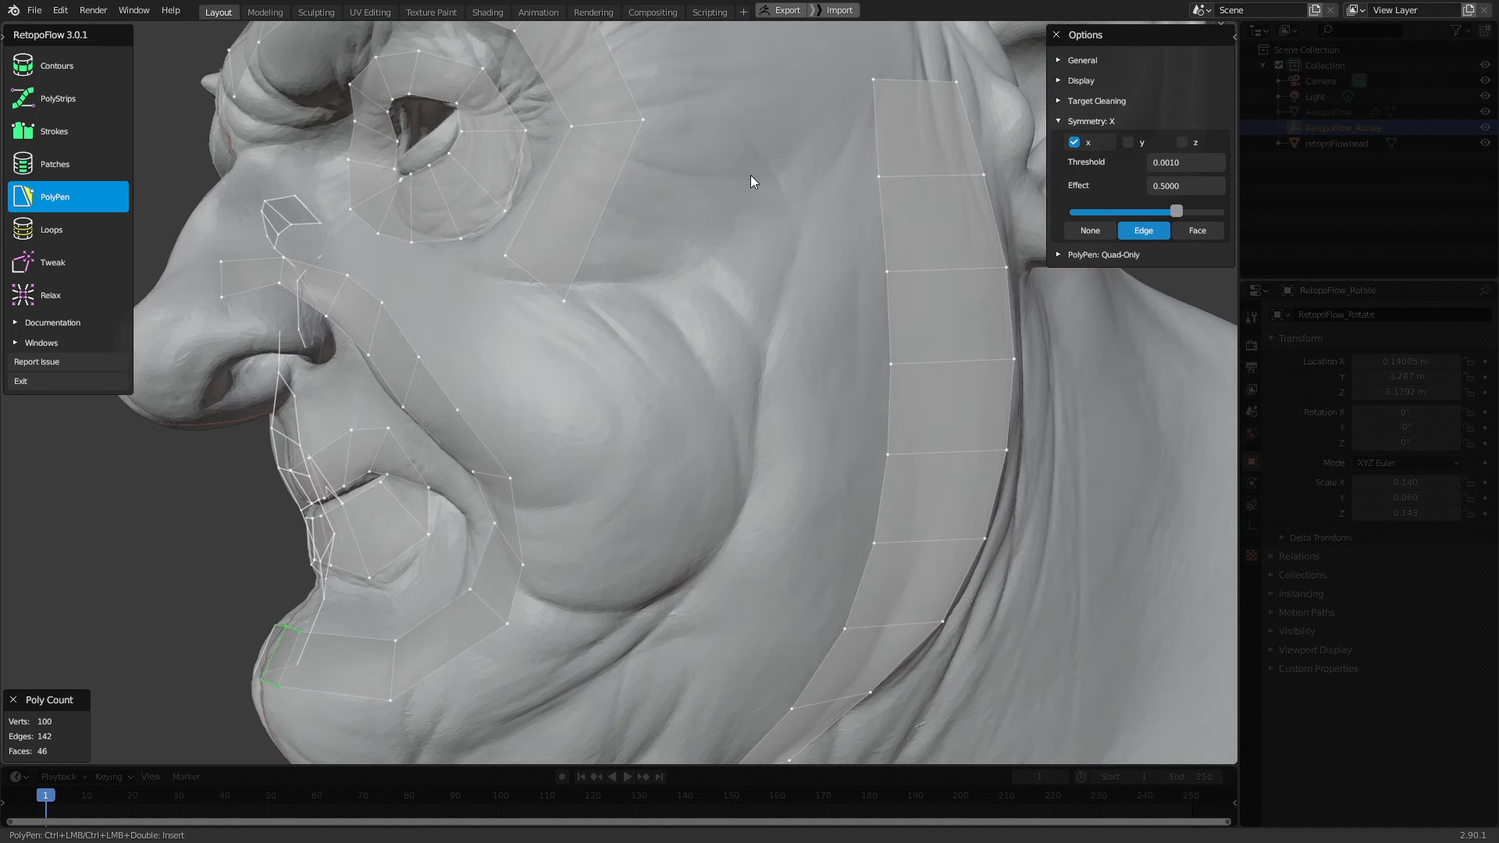
pyautogui.keyDown('ctrl'); pyautogui.click(802, 220); pyautogui.keyUp('ctrl')
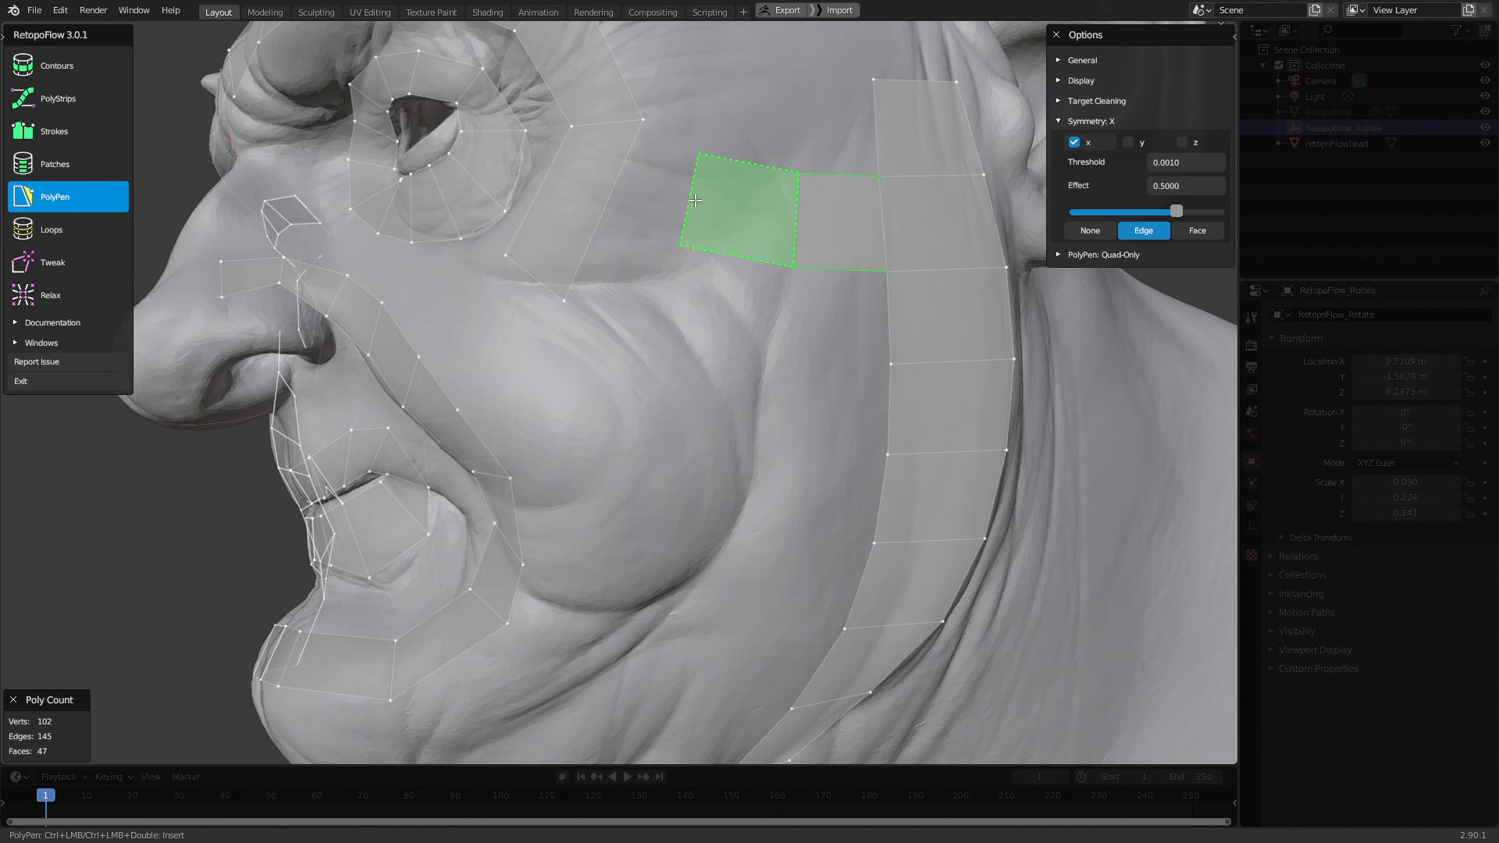
pyautogui.keyDown('ctrl'); pyautogui.click(695, 201); pyautogui.keyUp('ctrl')
pyautogui.keyDown('shift'); pyautogui.moveTo(747, 307); pyautogui.dragTo(765, 255, button='middle'); pyautogui.keyUp('shift')
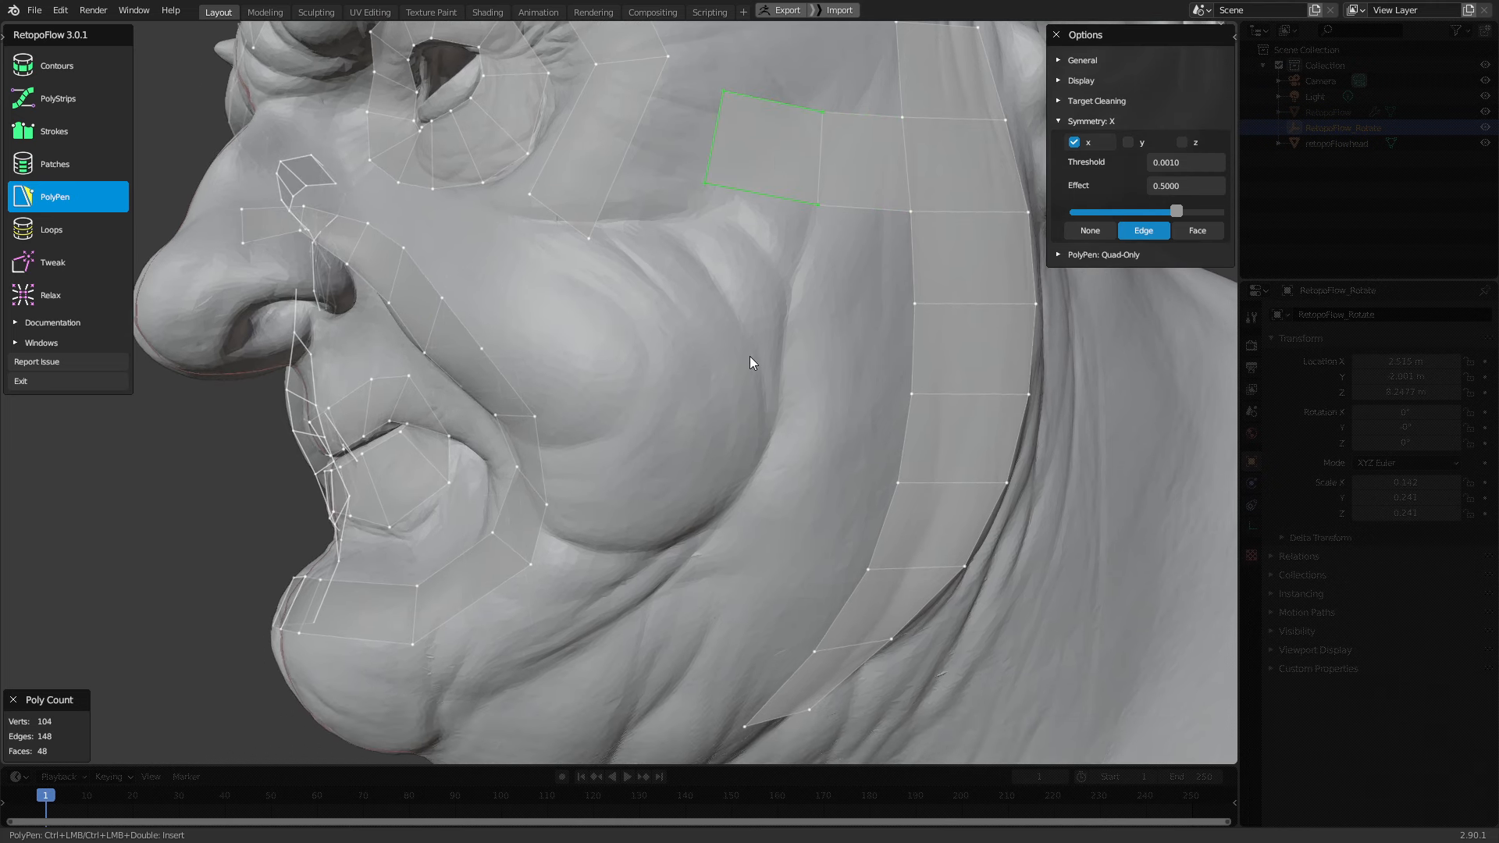
# Extend a column of six quads from the front cheekbone face down behind the cheek bulge to the jaw
pyautogui.scroll(-2, 664, 579)
pyautogui.keyDown('shift'); pyautogui.moveTo(640, 640); pyautogui.dragTo(732, 460, button='middle'); pyautogui.keyUp('shift')
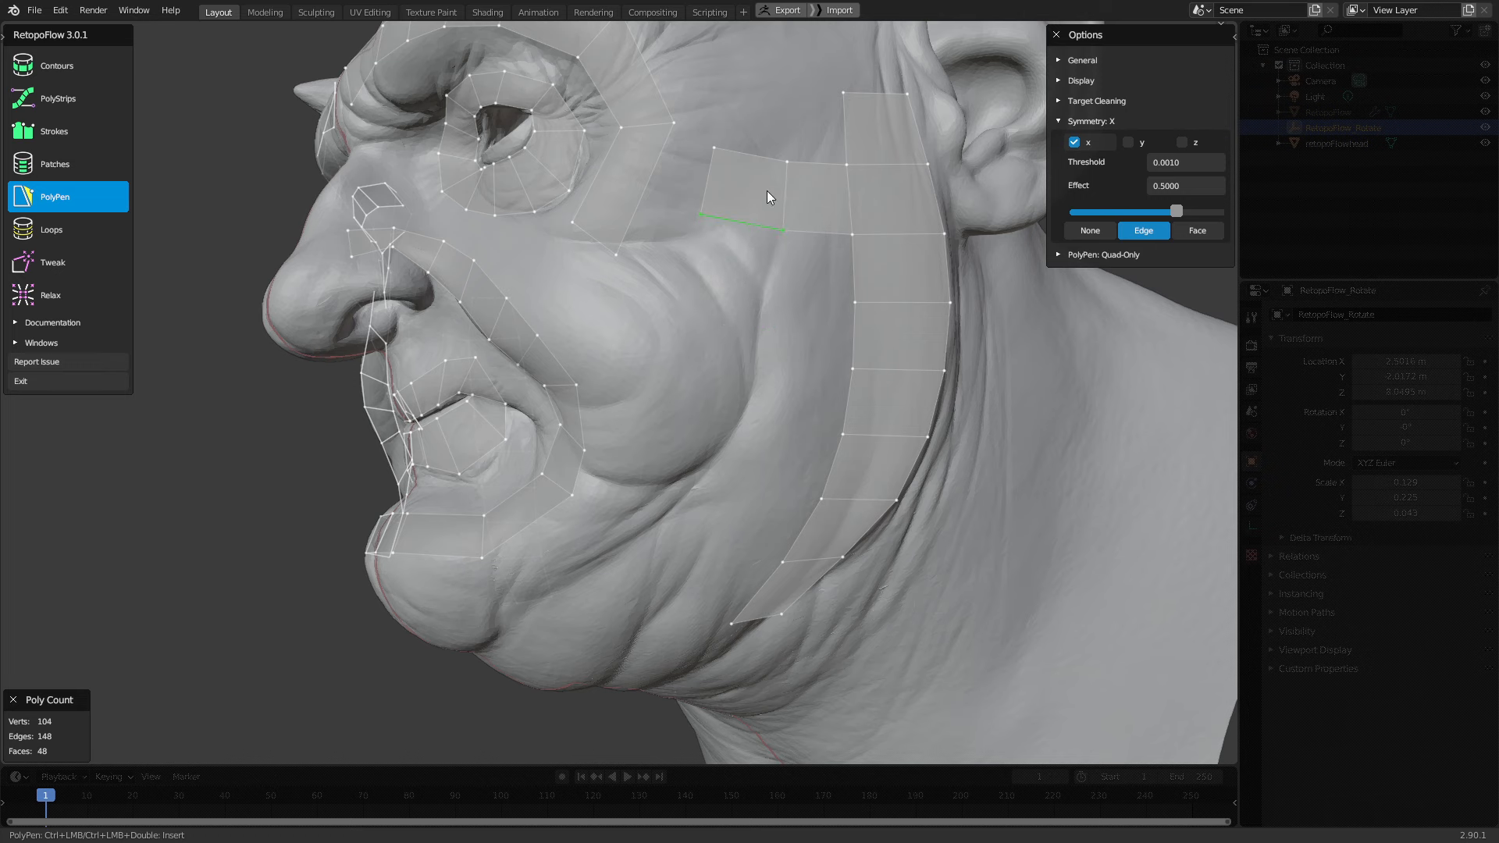
pyautogui.keyDown('ctrl'); pyautogui.click(737, 296); pyautogui.keyUp('ctrl')
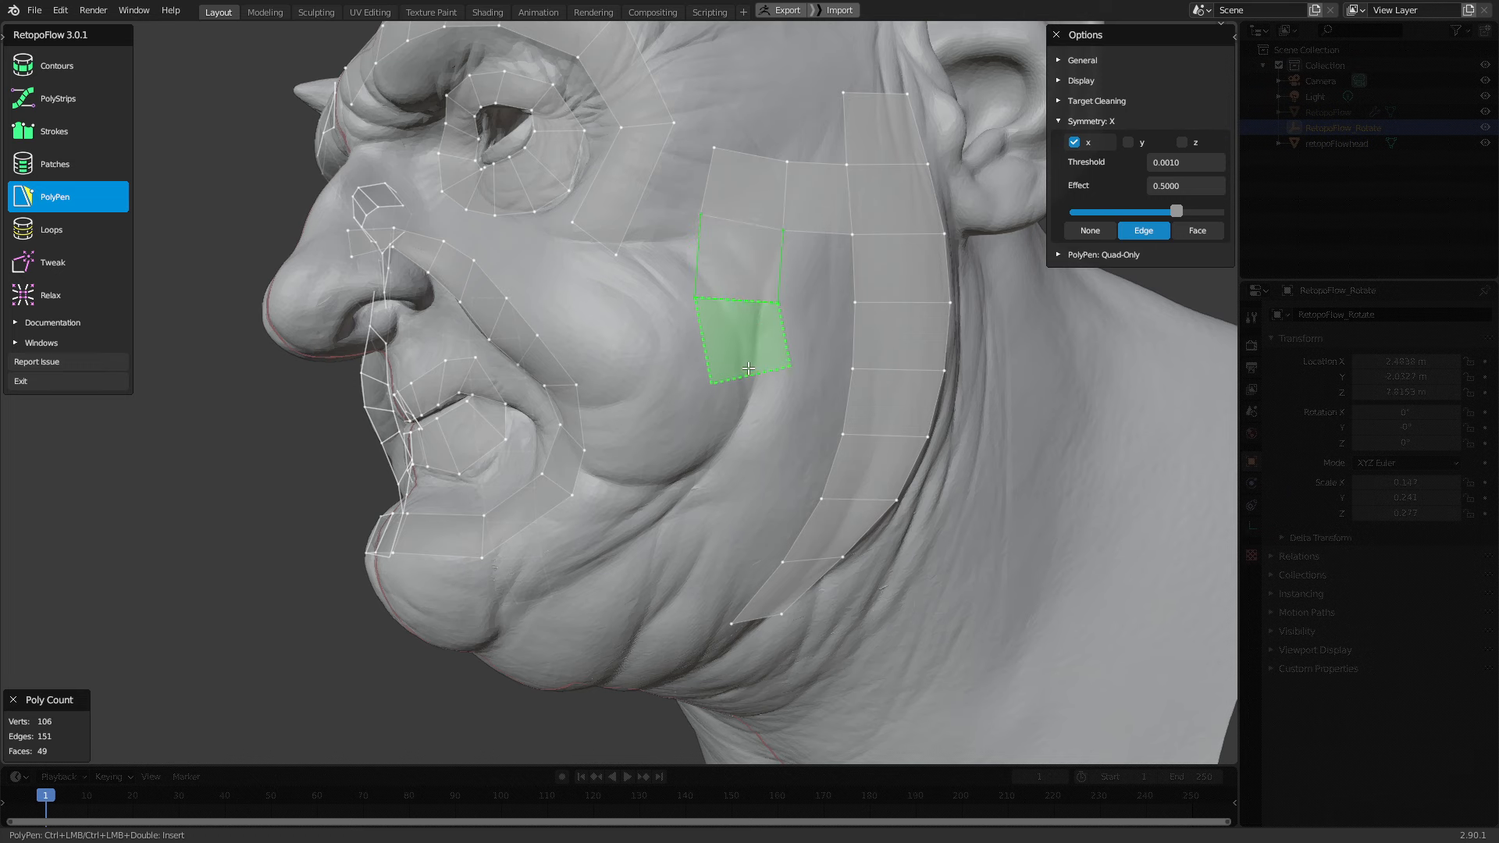
pyautogui.keyDown('ctrl'); pyautogui.click(735, 369); pyautogui.keyUp('ctrl')
pyautogui.moveTo(780, 414); pyautogui.dragTo(935, 359, button='middle')
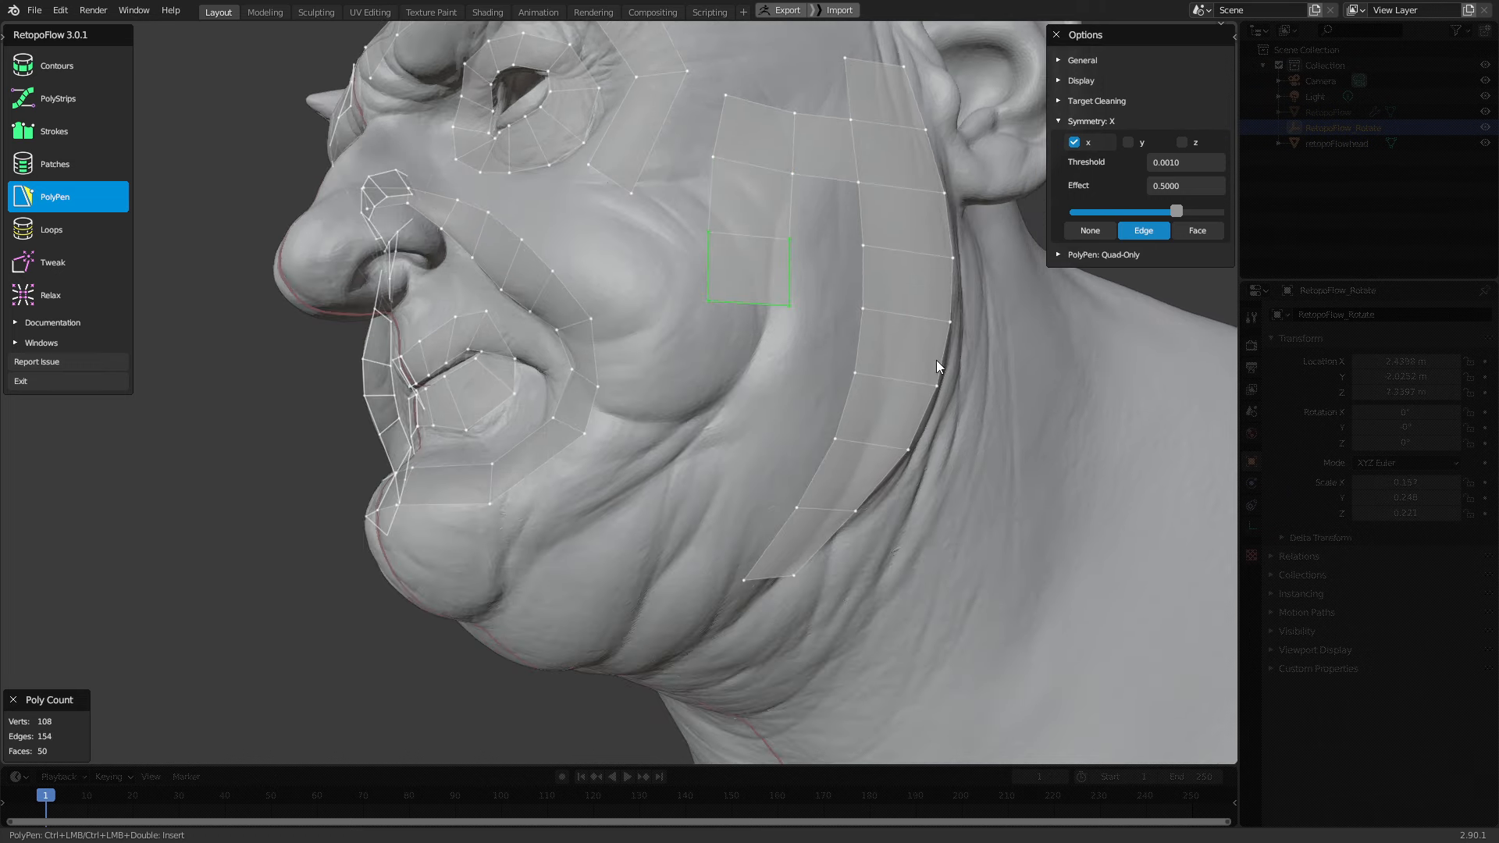
pyautogui.keyDown('ctrl'); pyautogui.click(740, 355); pyautogui.keyUp('ctrl')
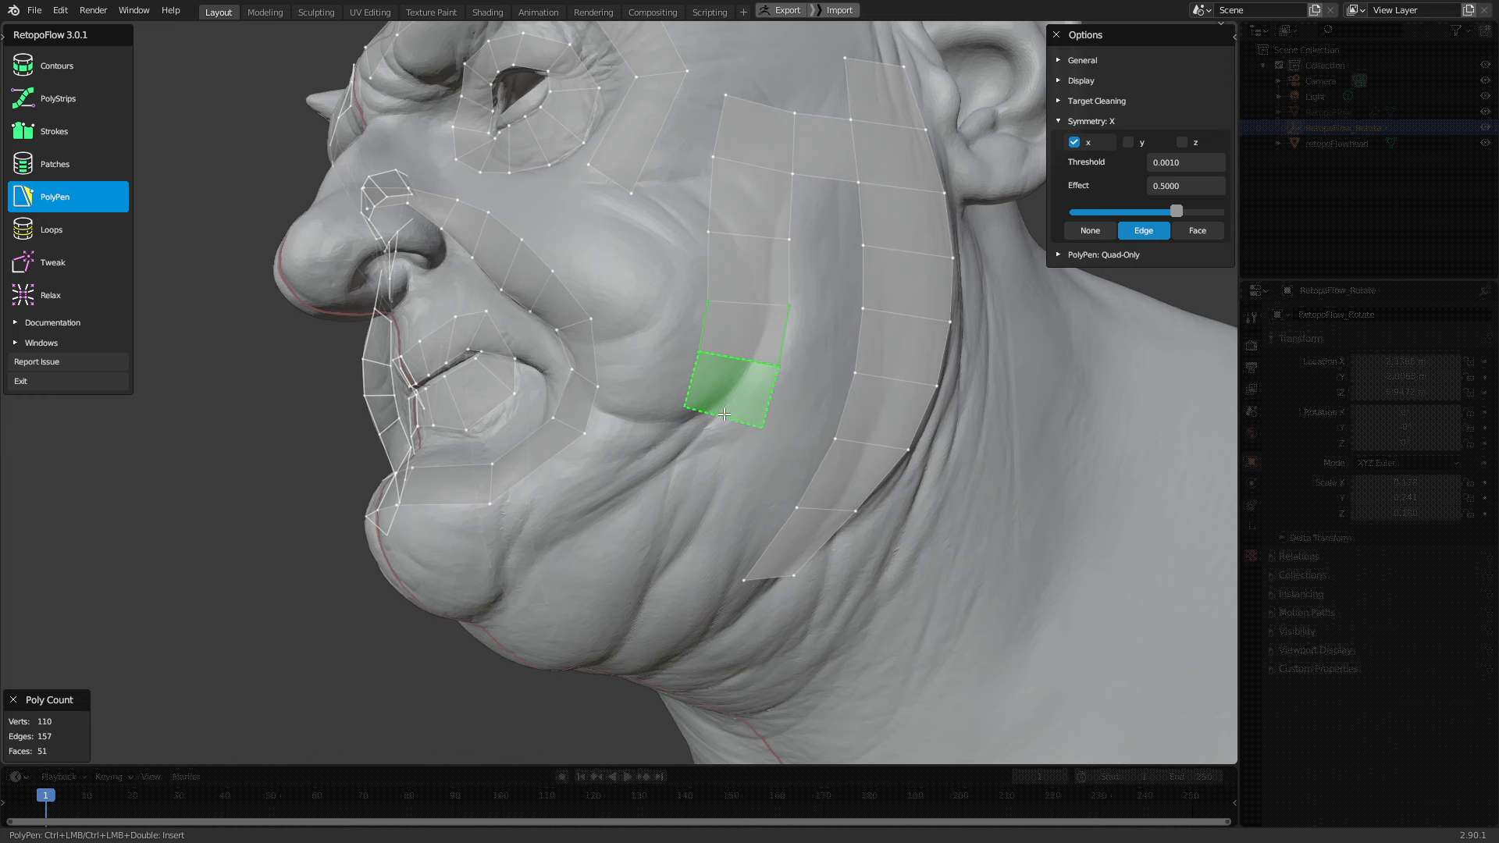
pyautogui.keyDown('ctrl'); pyautogui.click(724, 414); pyautogui.keyUp('ctrl')
pyautogui.keyDown('ctrl'); pyautogui.click(690, 481); pyautogui.keyUp('ctrl')
pyautogui.moveTo(690, 481); pyautogui.dragTo(724, 465, button='middle')
pyautogui.keyDown('ctrl'); pyautogui.click(679, 496); pyautogui.keyUp('ctrl')
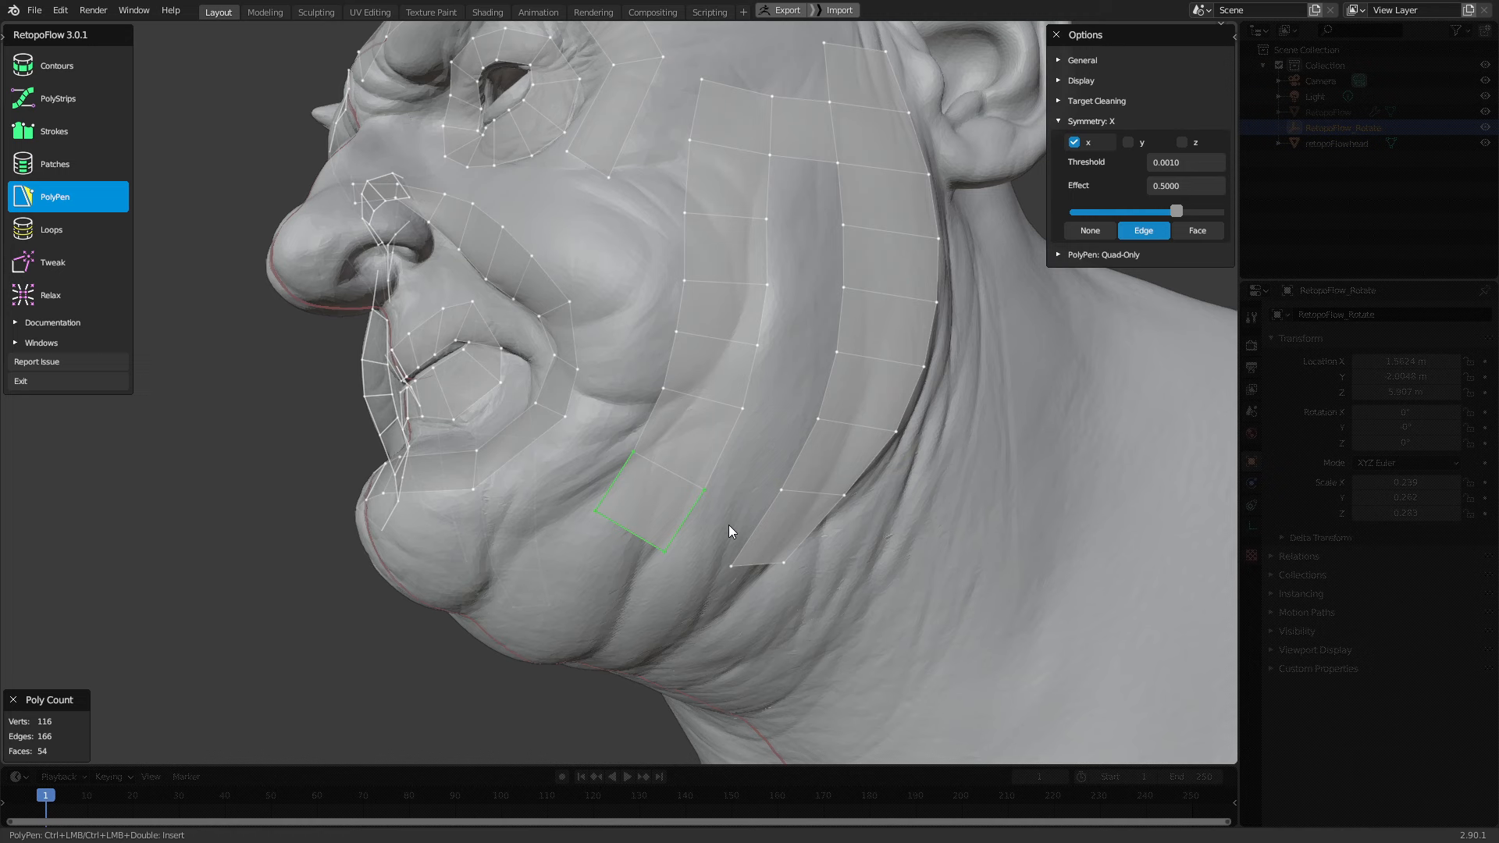
# Fill the gap between the new cheek column and the strip in front of the ear with quads
pyautogui.keyDown('ctrl'); pyautogui.click(748, 526); pyautogui.keyUp('ctrl')
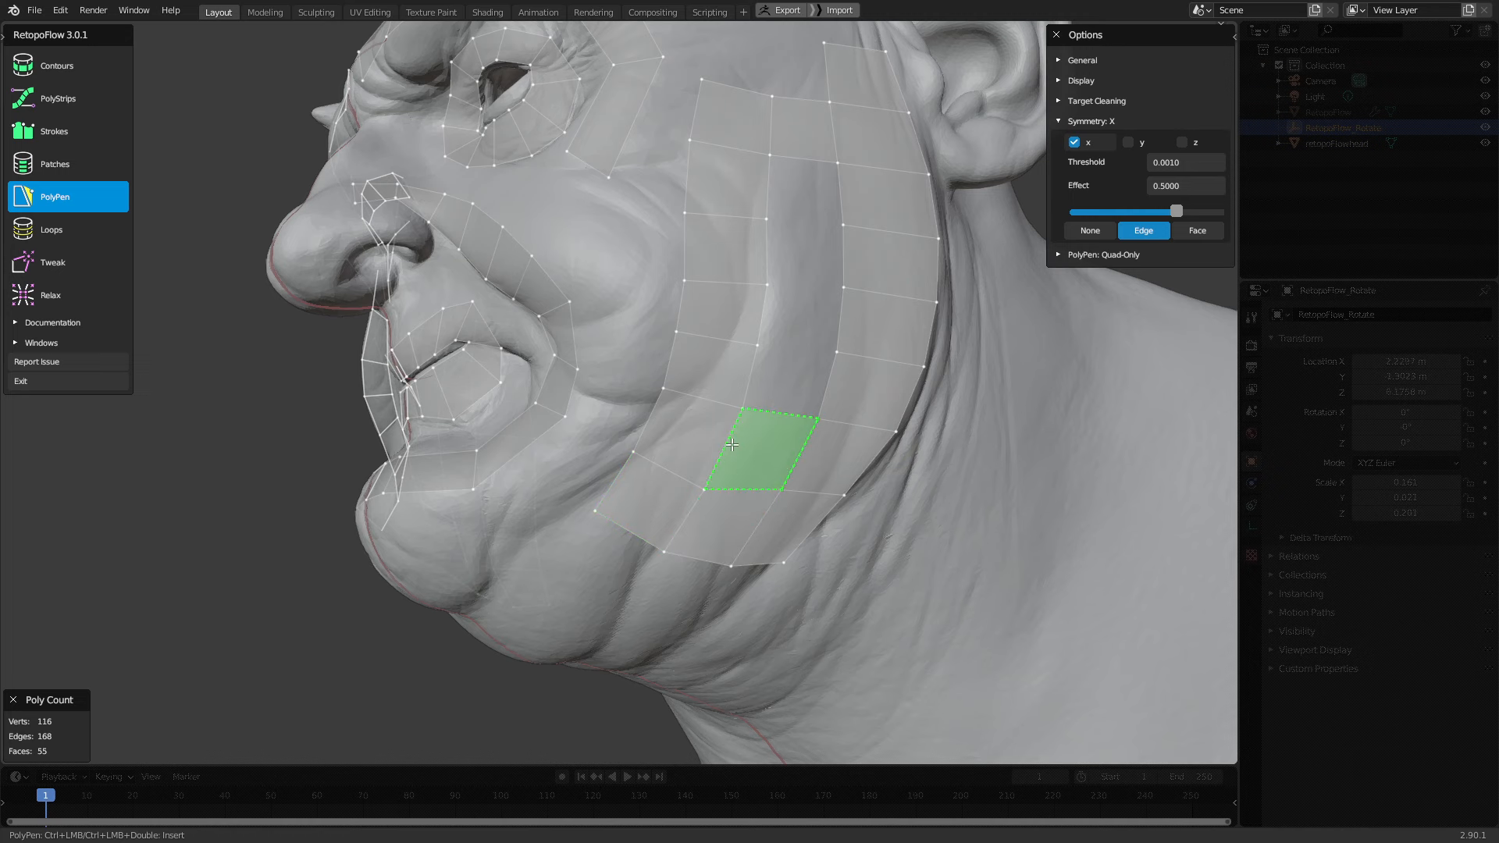
pyautogui.keyDown('ctrl'); pyautogui.click(720, 450); pyautogui.keyUp('ctrl')
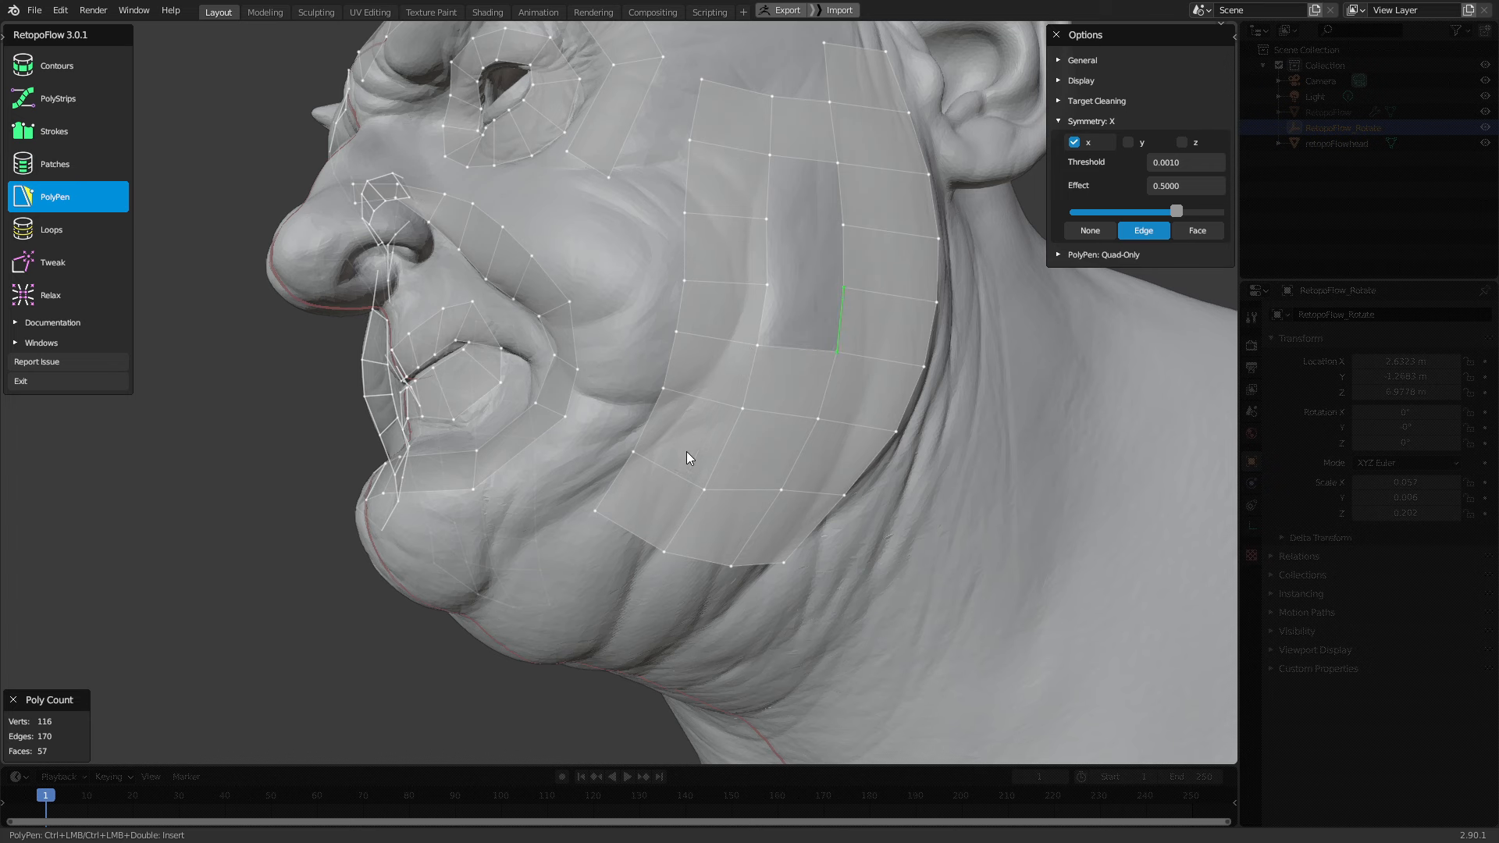
pyautogui.keyDown('ctrl'); pyautogui.click(794, 312); pyautogui.keyUp('ctrl')
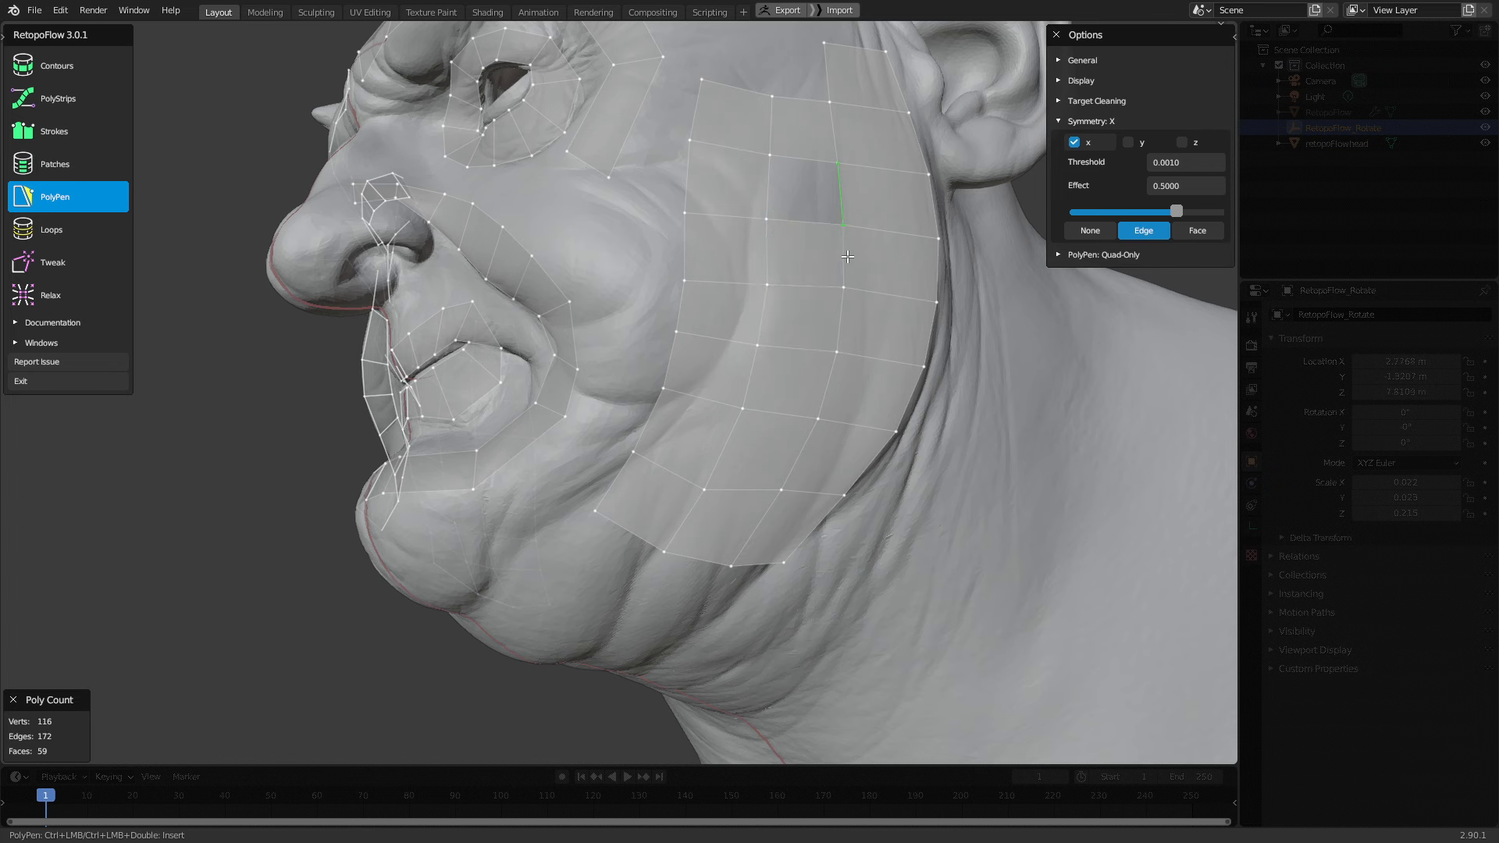
pyautogui.keyDown('ctrl'); pyautogui.click(766, 178); pyautogui.keyUp('ctrl')
# Extend the lower end of the ear-side strip with three quads under the jaw to the centre line
pyautogui.moveTo(767, 178); pyautogui.dragTo(784, 424, button='middle')
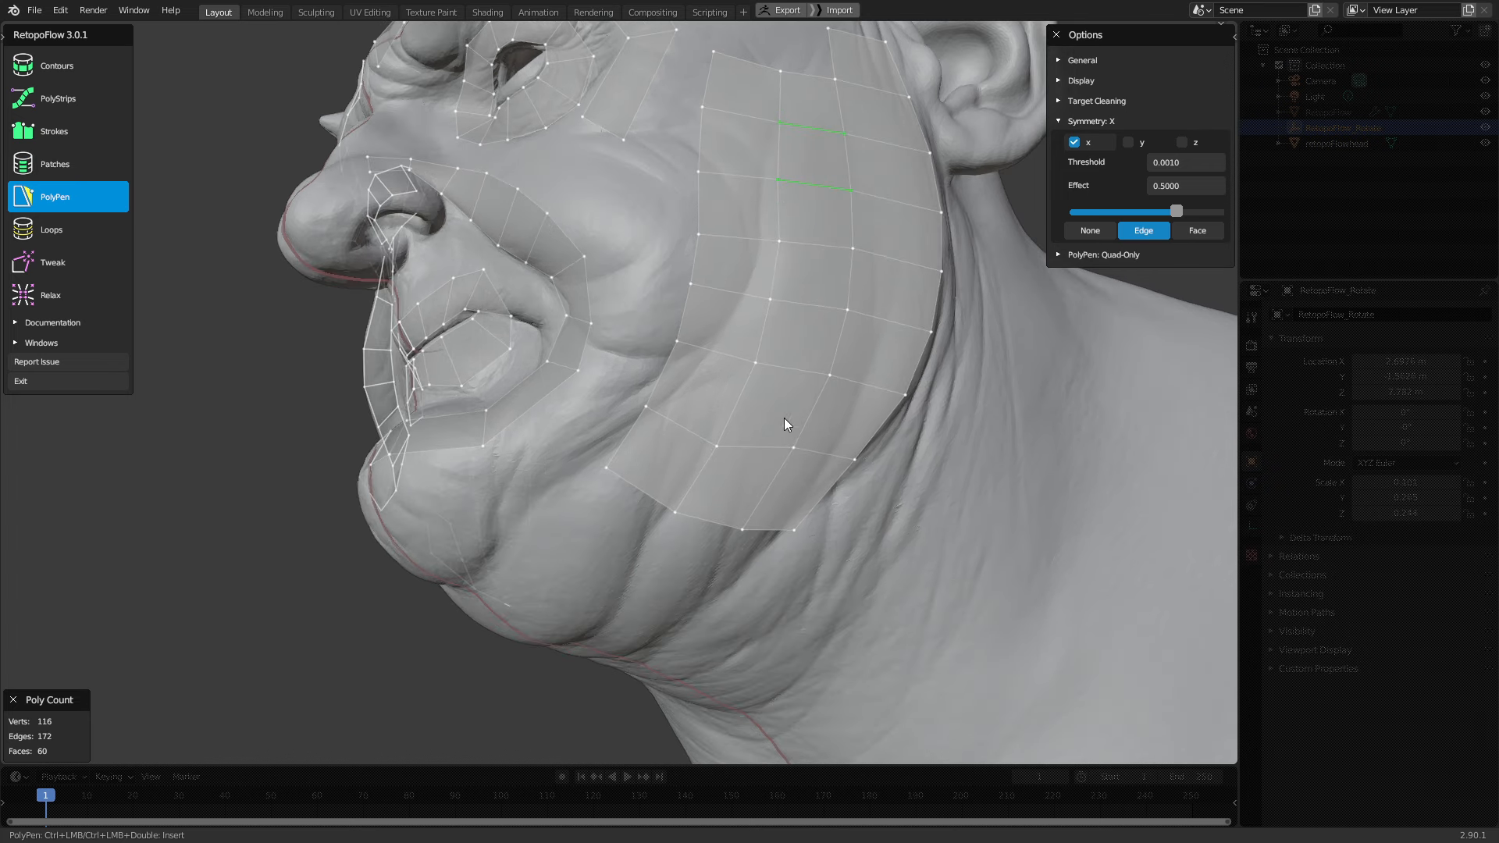
pyautogui.moveTo(799, 519); pyautogui.dragTo(776, 465, button='middle')
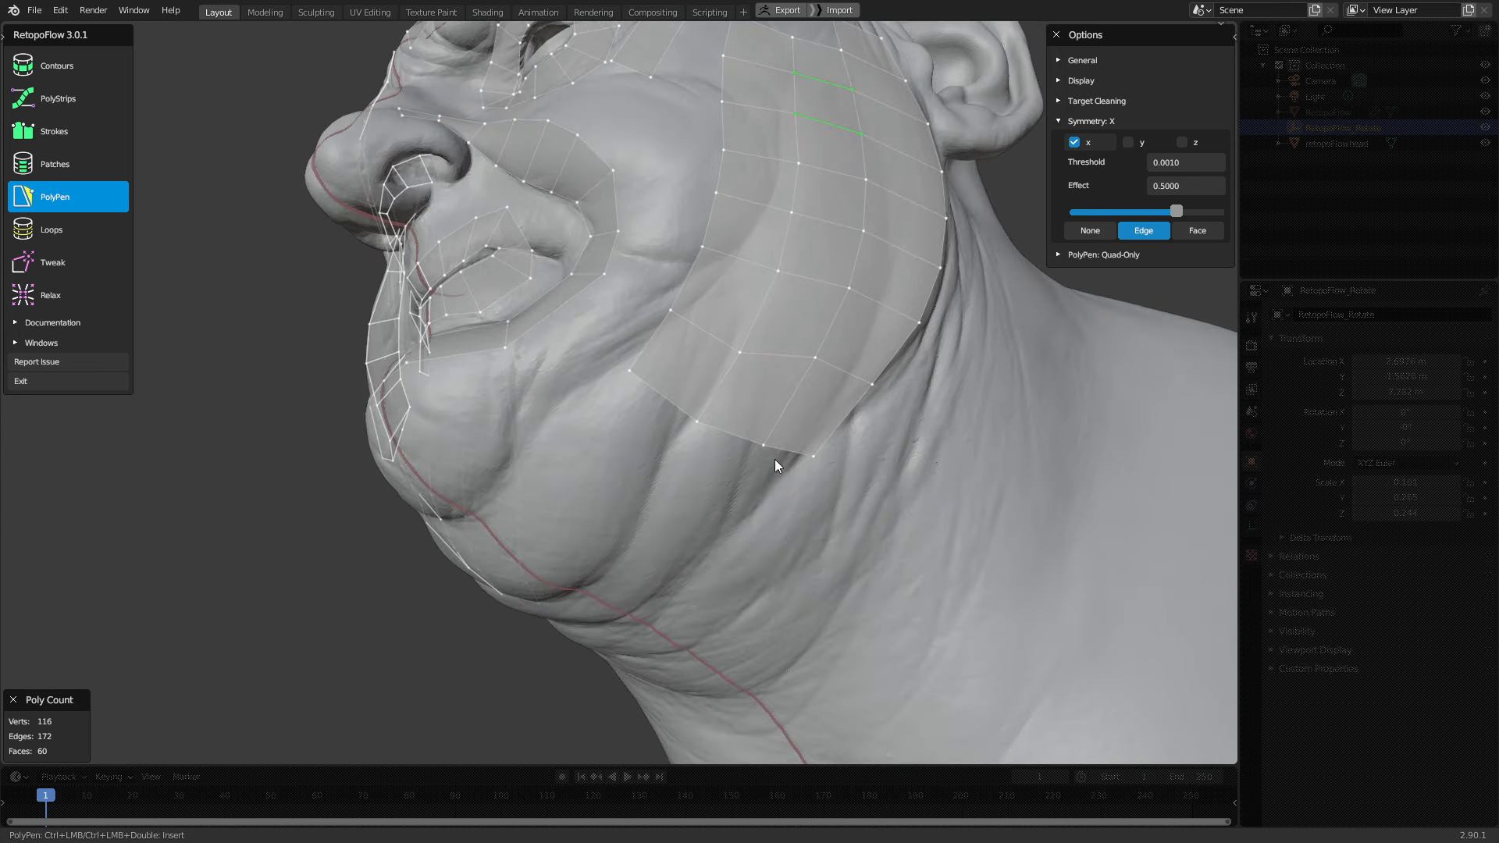
pyautogui.moveTo(787, 455); pyautogui.dragTo(792, 426, button='middle')
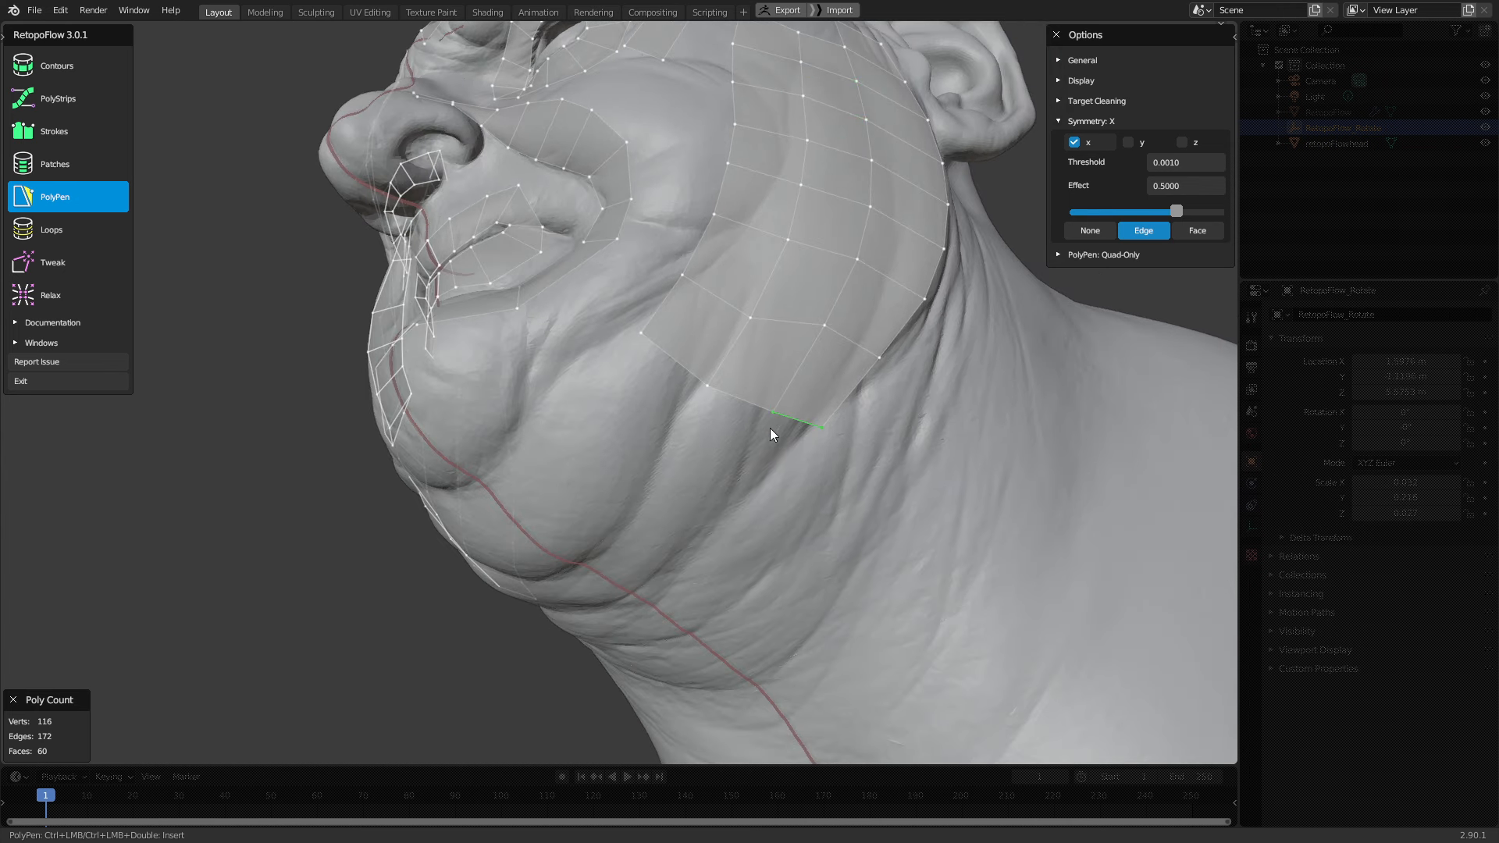
pyautogui.keyDown('ctrl'); pyautogui.click(726, 500); pyautogui.keyUp('ctrl')
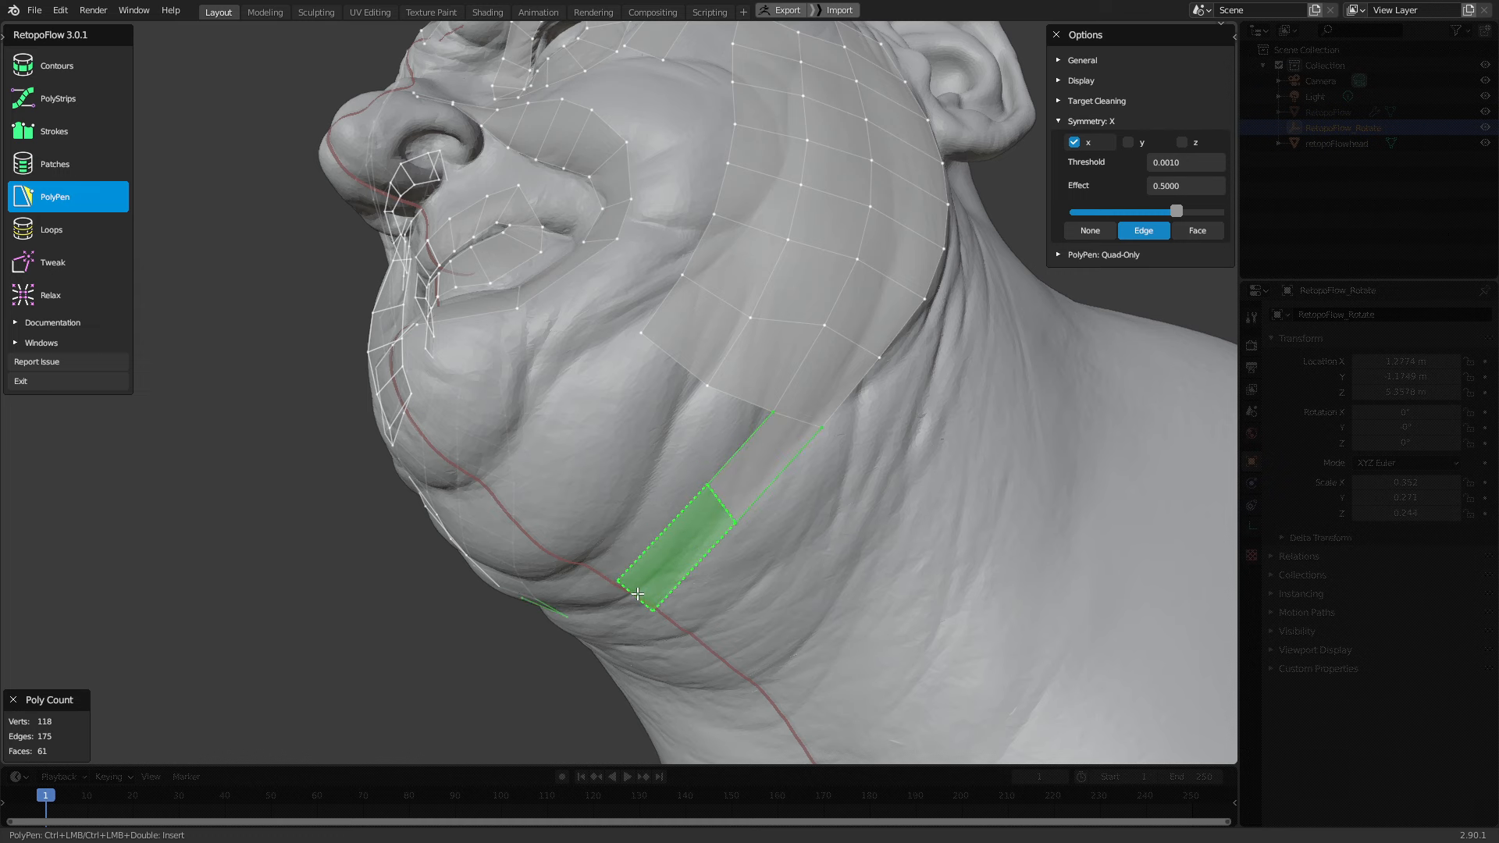
pyautogui.keyDown('ctrl'); pyautogui.click(671, 557); pyautogui.keyUp('ctrl')
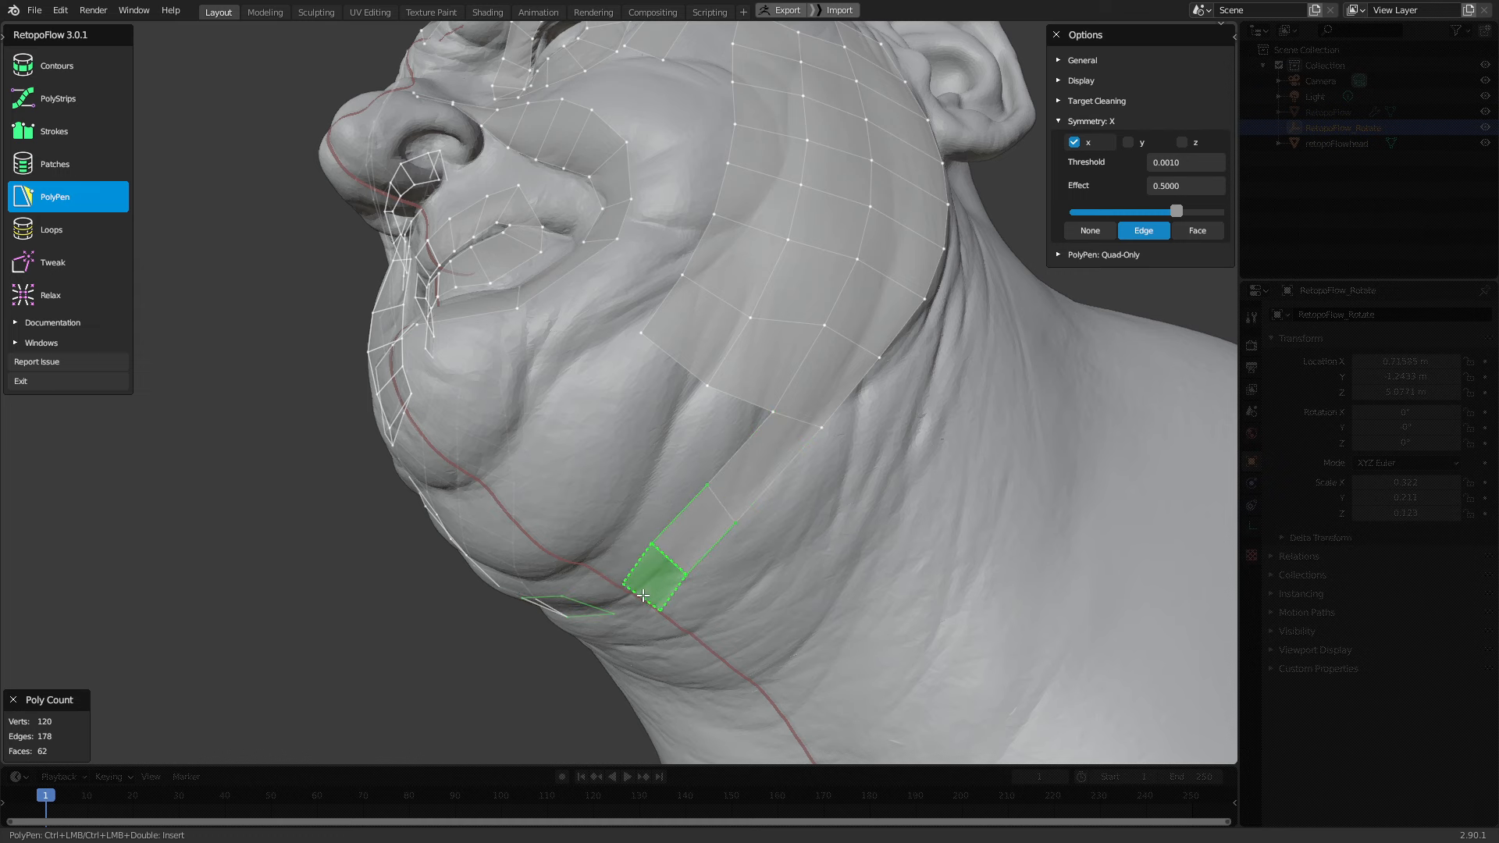
pyautogui.moveTo(583, 538); pyautogui.dragTo(602, 552, button='middle')
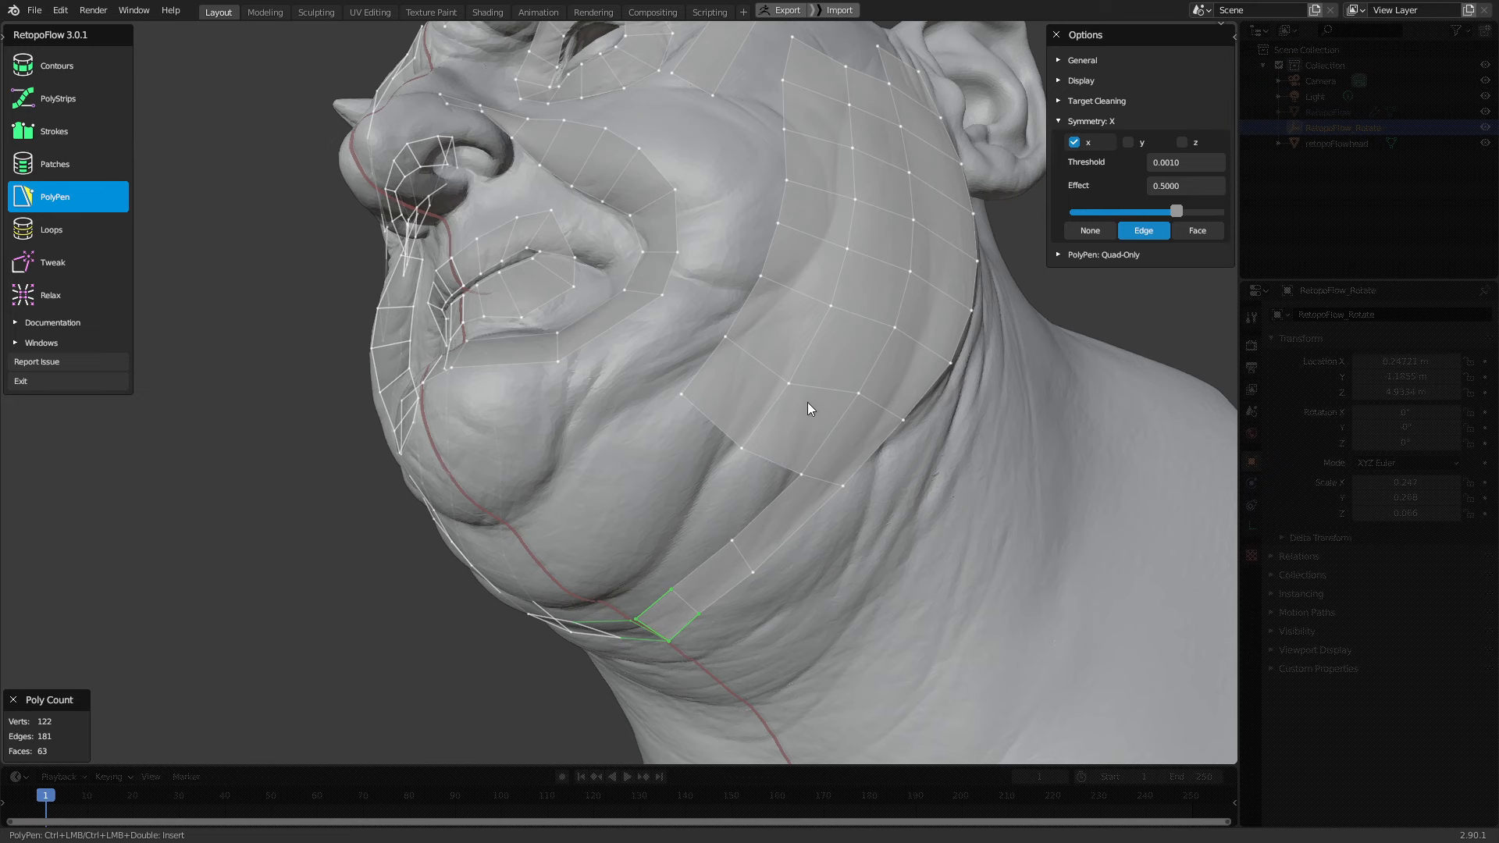
# Add two more rows of three quads under the jaw, joining the cheek patch to the area below the chin
pyautogui.keyDown('ctrl'); pyautogui.click(693, 495); pyautogui.keyUp('ctrl')
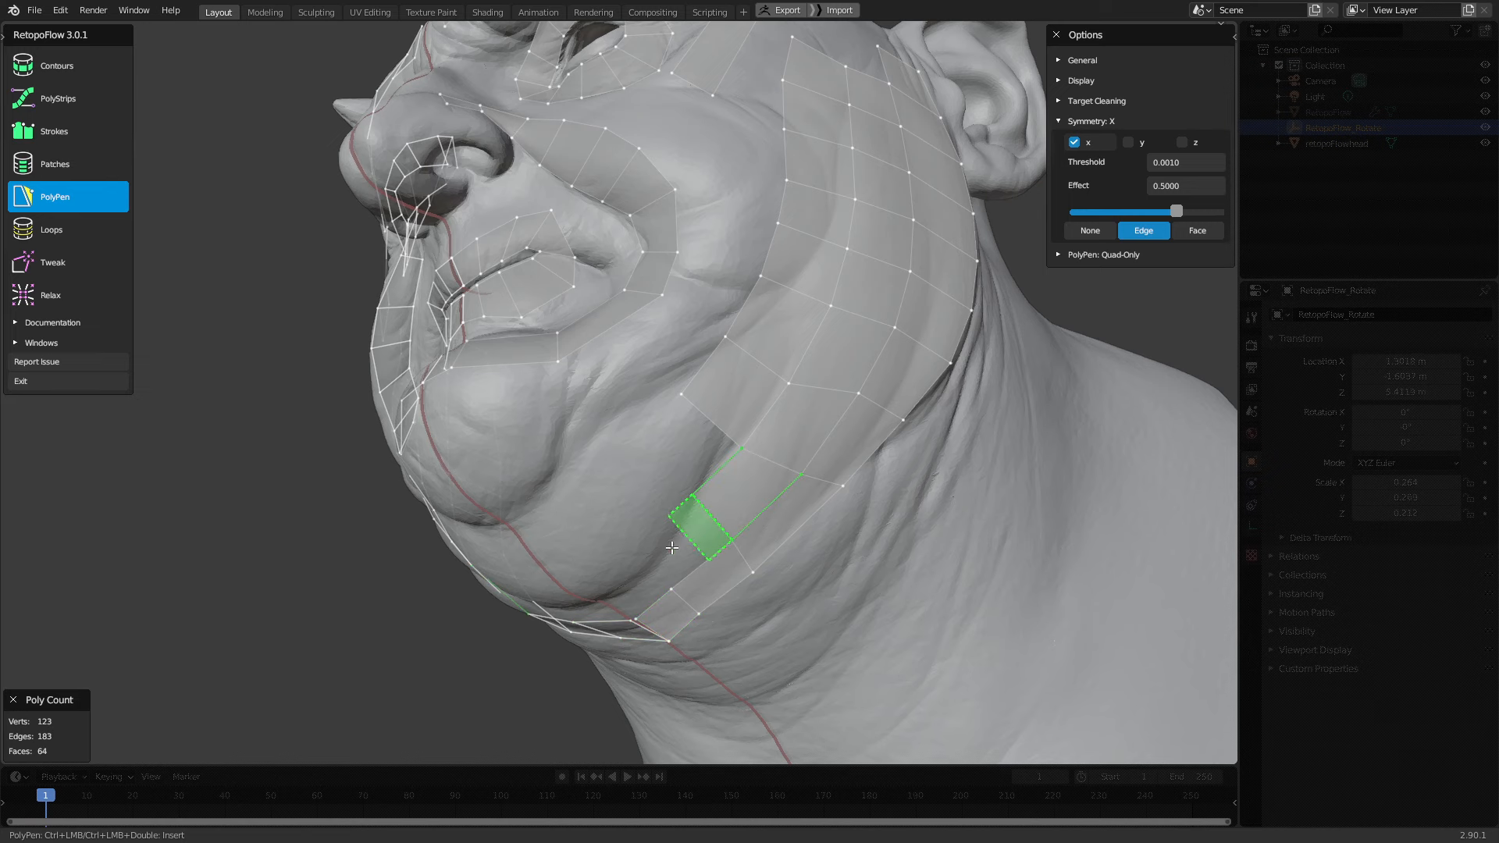
pyautogui.keyDown('ctrl'); pyautogui.click(655, 565); pyautogui.keyUp('ctrl')
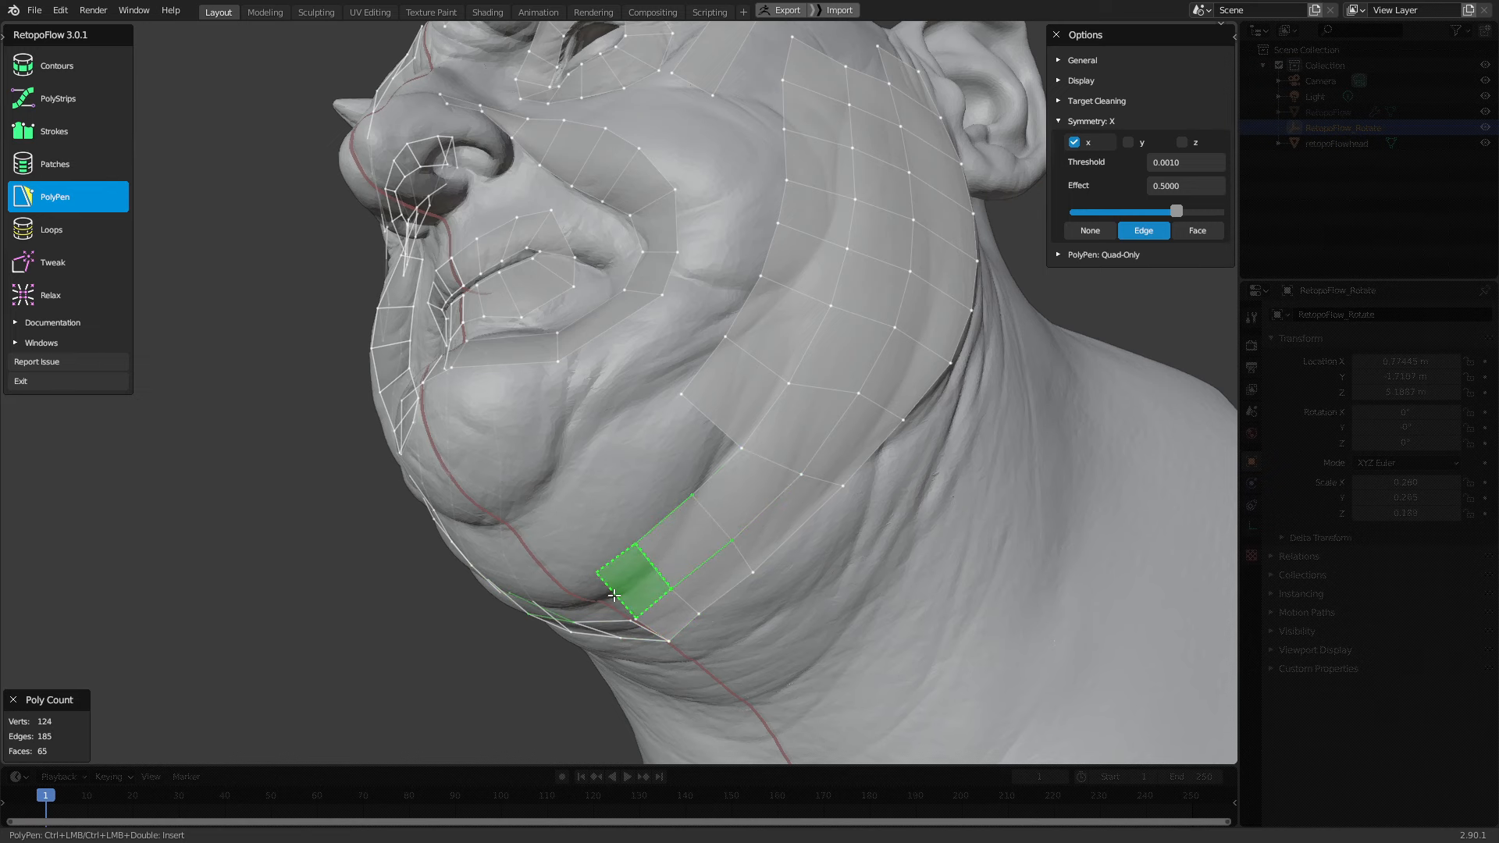
pyautogui.keyDown('ctrl'); pyautogui.click(613, 596); pyautogui.keyUp('ctrl')
pyautogui.keyDown('ctrl'); pyautogui.click(582, 519); pyautogui.keyUp('ctrl')
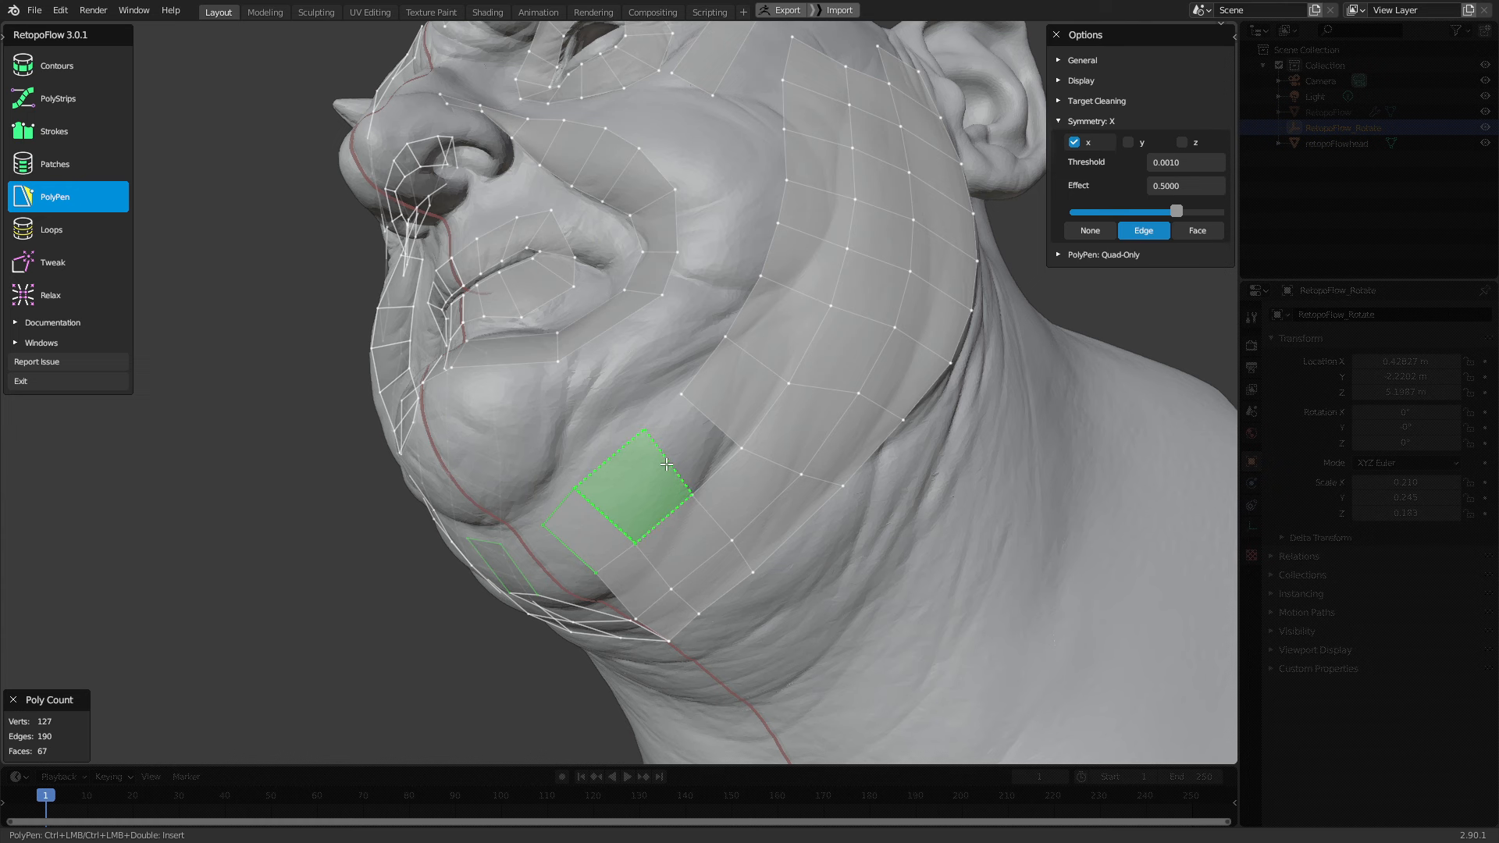
pyautogui.keyDown('ctrl'); pyautogui.click(666, 465); pyautogui.keyUp('ctrl')
pyautogui.keyDown('ctrl'); pyautogui.click(708, 418); pyautogui.keyUp('ctrl')
# Tweak the front-edge vertices of the under-chin rows onto the centre line so both mirrored halves meet
pyautogui.moveTo(708, 417); pyautogui.dragTo(412, 530, button='middle')
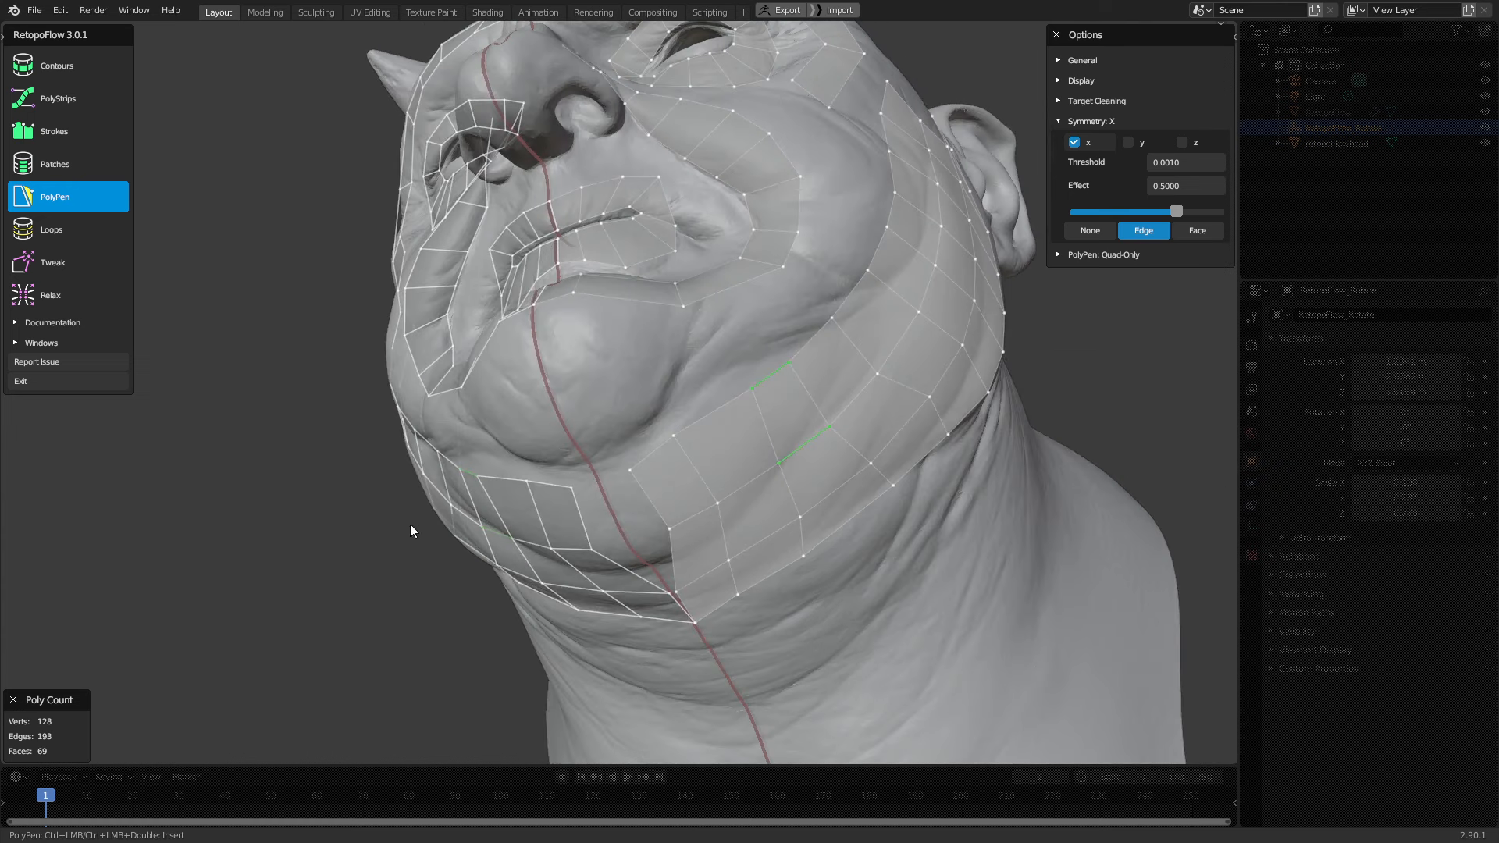
pyautogui.press('7')
pyautogui.moveTo(287, 360); pyautogui.dragTo(607, 435, button='middle')
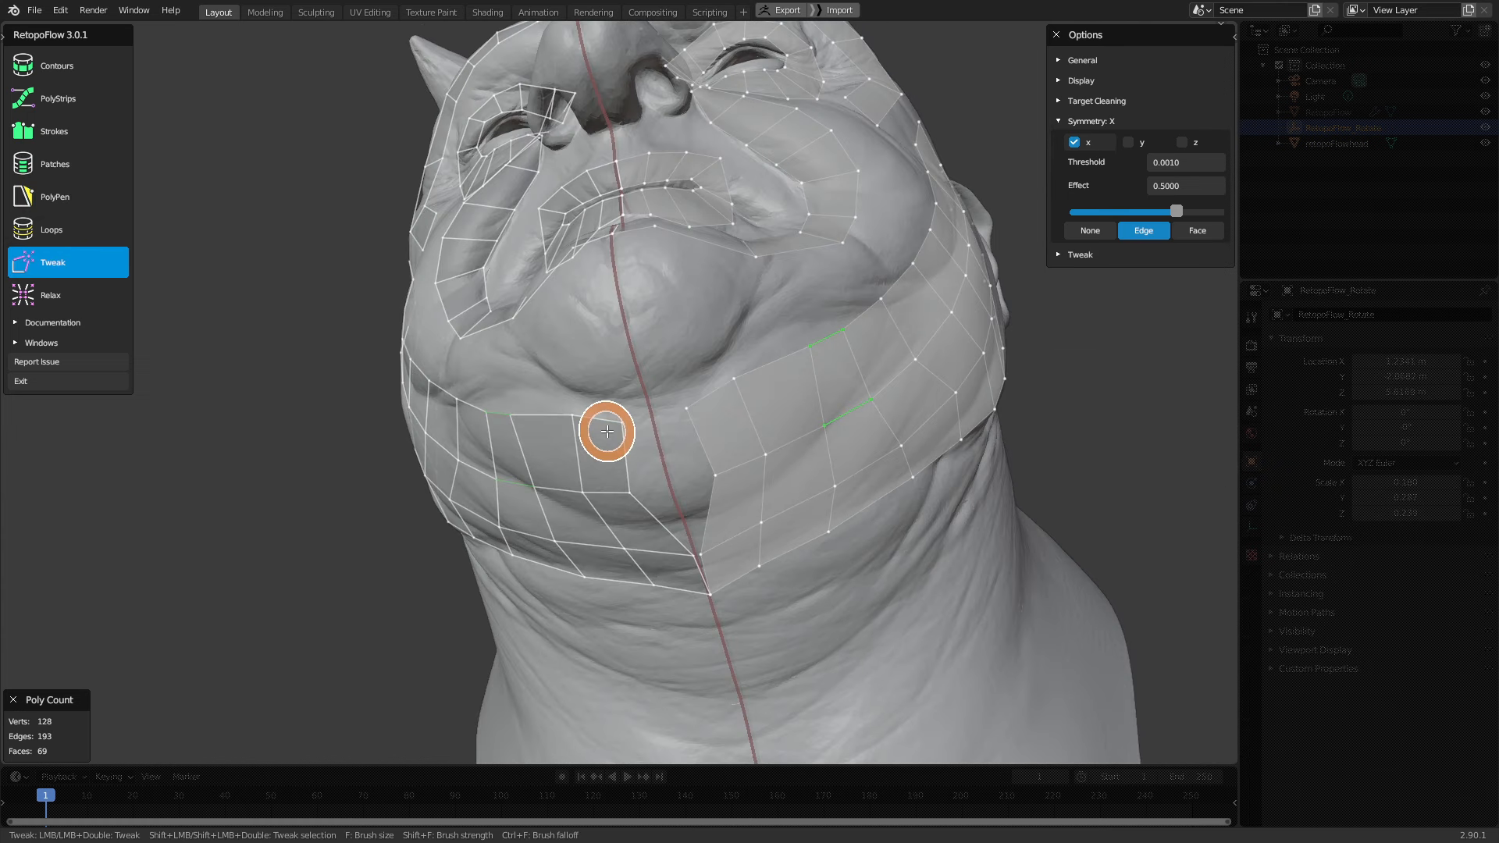
pyautogui.press('`')
pyautogui.click(525, 425)
pyautogui.moveTo(709, 472); pyautogui.dragTo(635, 502)
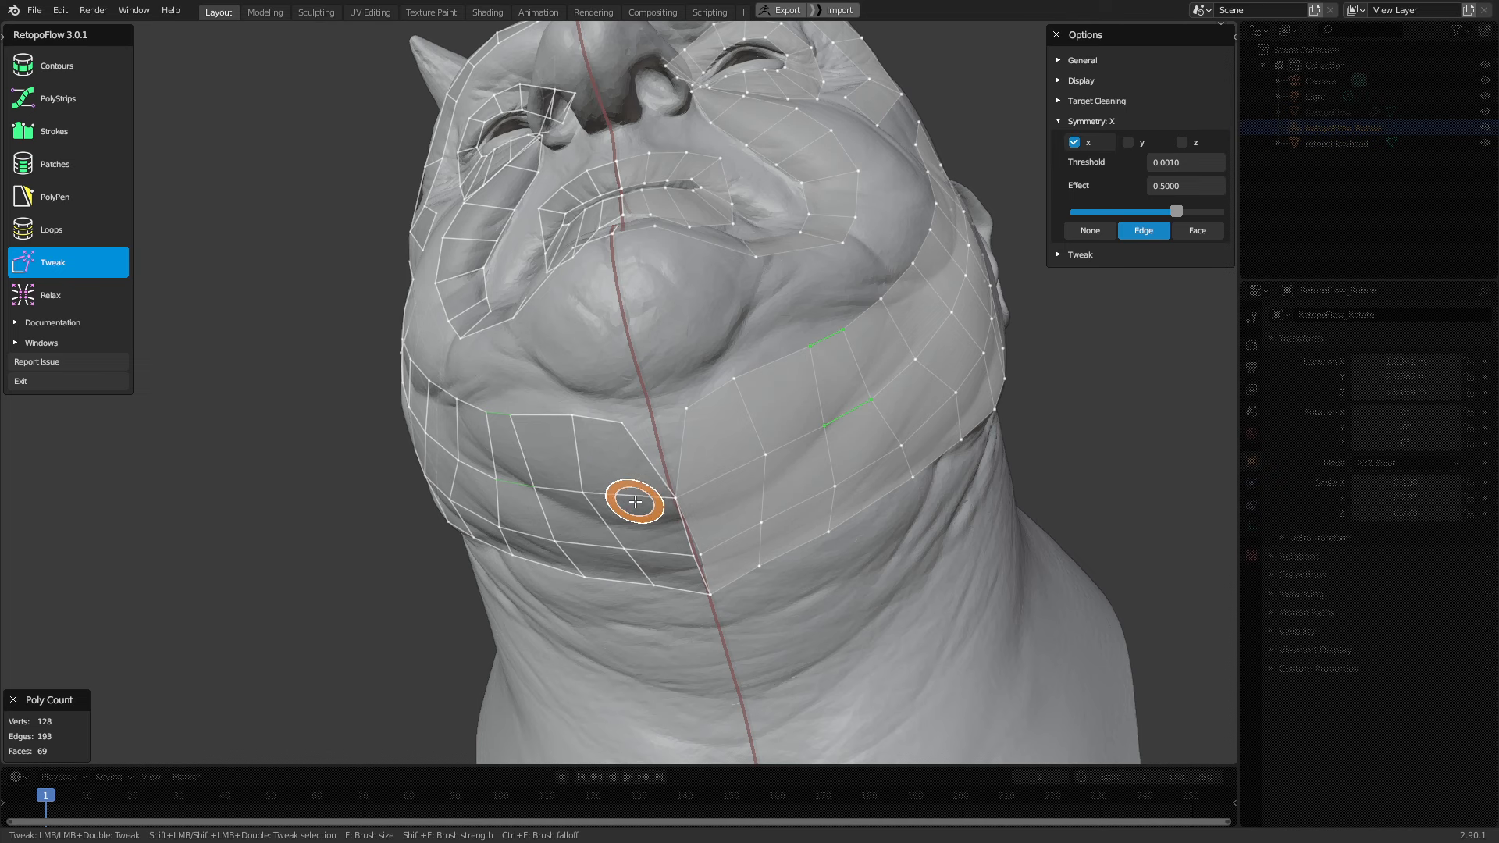
pyautogui.moveTo(689, 414); pyautogui.dragTo(609, 442)
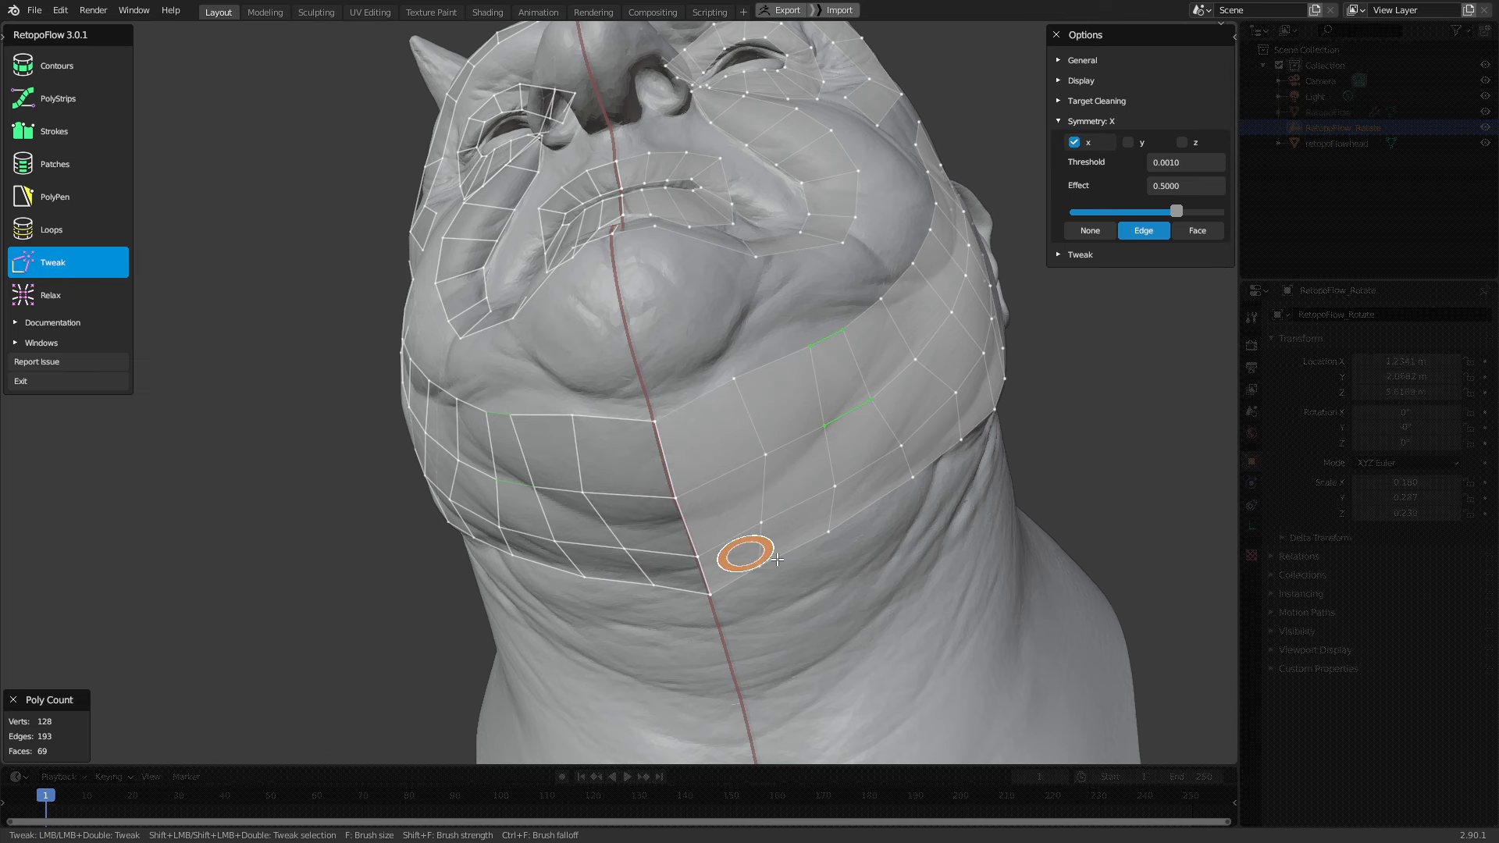
# Tweak the under-jaw vertices beside the centre line to even out the quads below the chin
pyautogui.moveTo(777, 559); pyautogui.dragTo(762, 555, button='middle')
pyautogui.moveTo(763, 555)
pyautogui.mouseDown()
pyautogui.moveTo(789, 542)
pyautogui.moveTo(763, 518)
pyautogui.moveTo(854, 509)
pyautogui.moveTo(836, 469)
pyautogui.mouseUp()
pyautogui.moveTo(836, 468); pyautogui.dragTo(765, 480, button='middle')
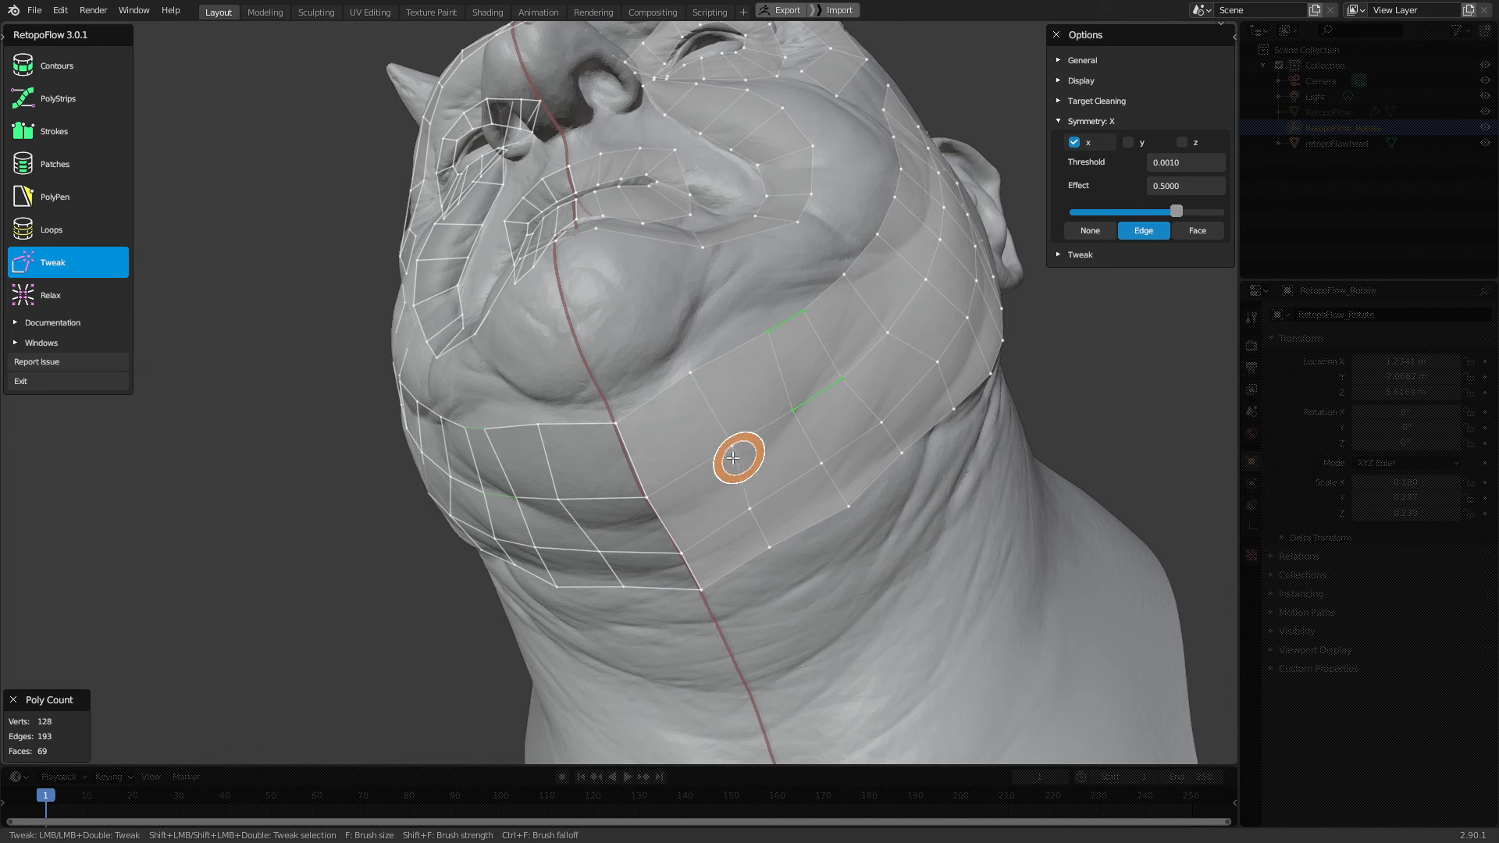
pyautogui.moveTo(699, 375); pyautogui.dragTo(619, 444, button='middle')
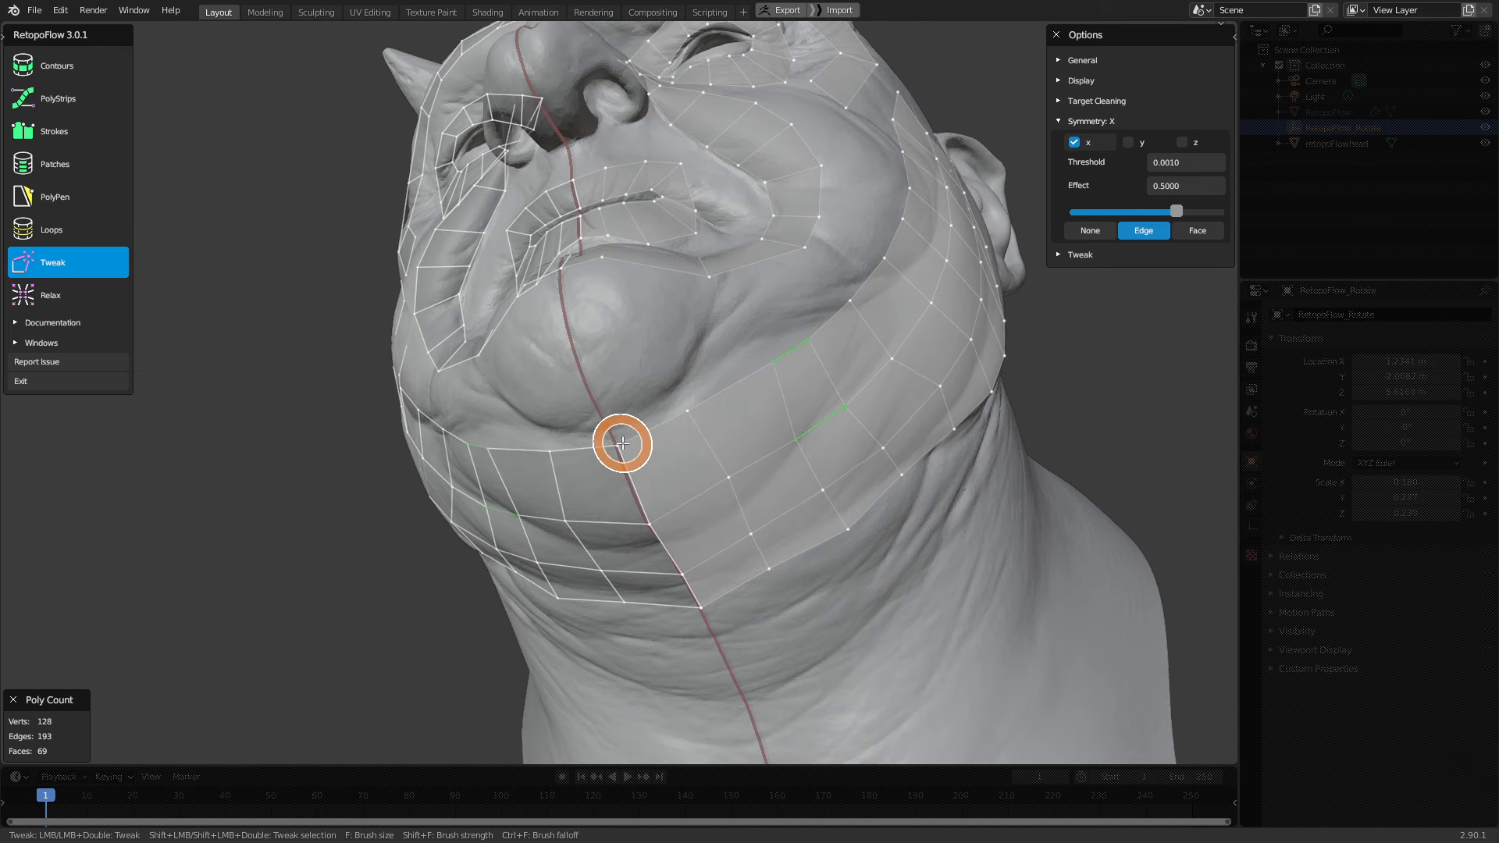
pyautogui.moveTo(693, 415); pyautogui.dragTo(658, 424)
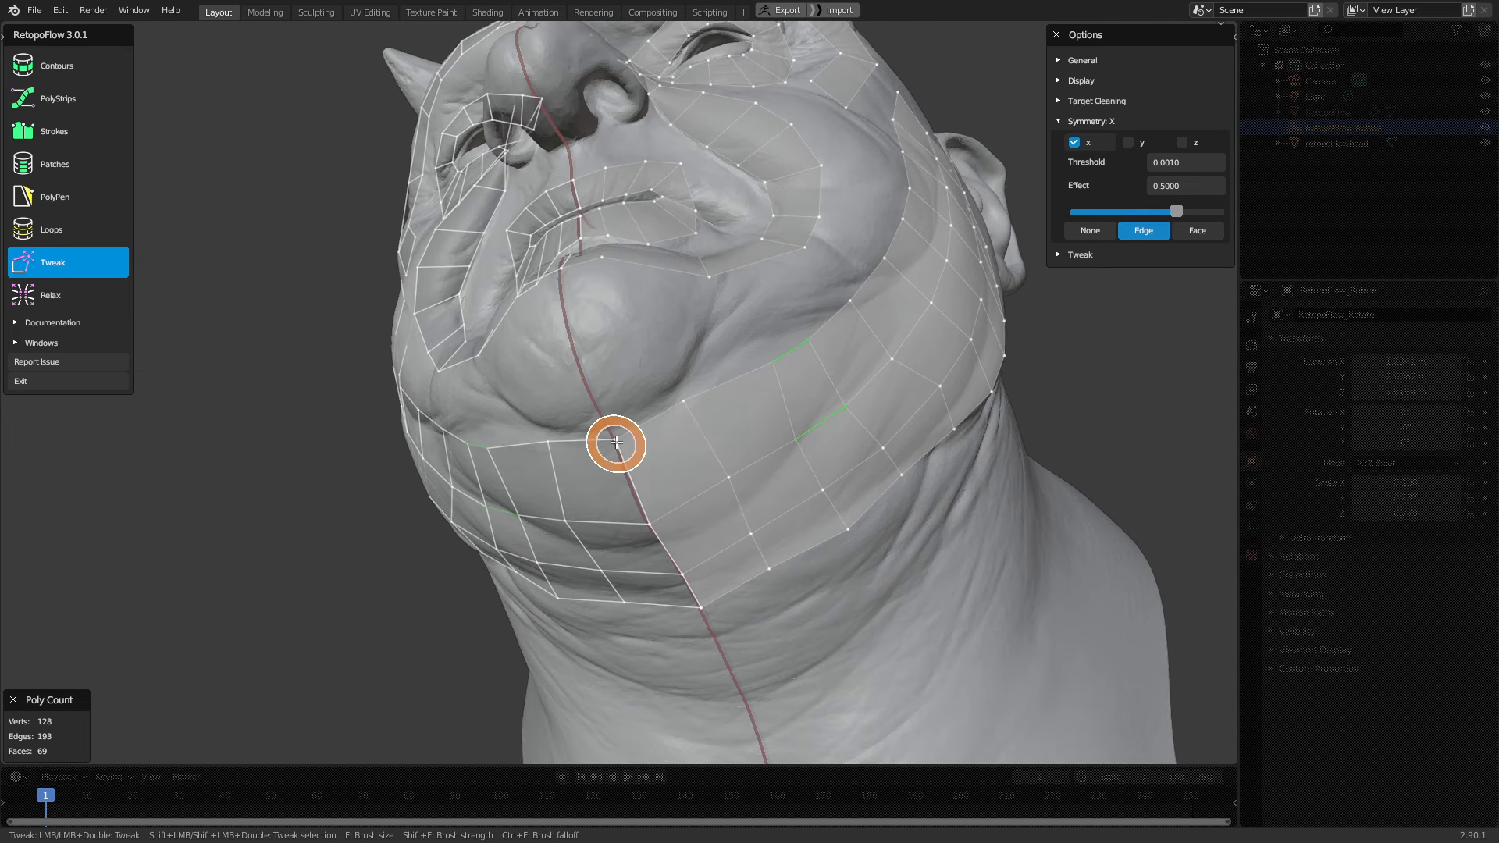
# Bridge the lower end of the brow strip to the facial-fold strip across the cheek with two PolyPen quads
pyautogui.moveTo(682, 391)
pyautogui.mouseDown(button='middle')
pyautogui.moveTo(725, 398)
pyautogui.moveTo(782, 445)
pyautogui.moveTo(762, 433)
pyautogui.mouseUp(button='middle')
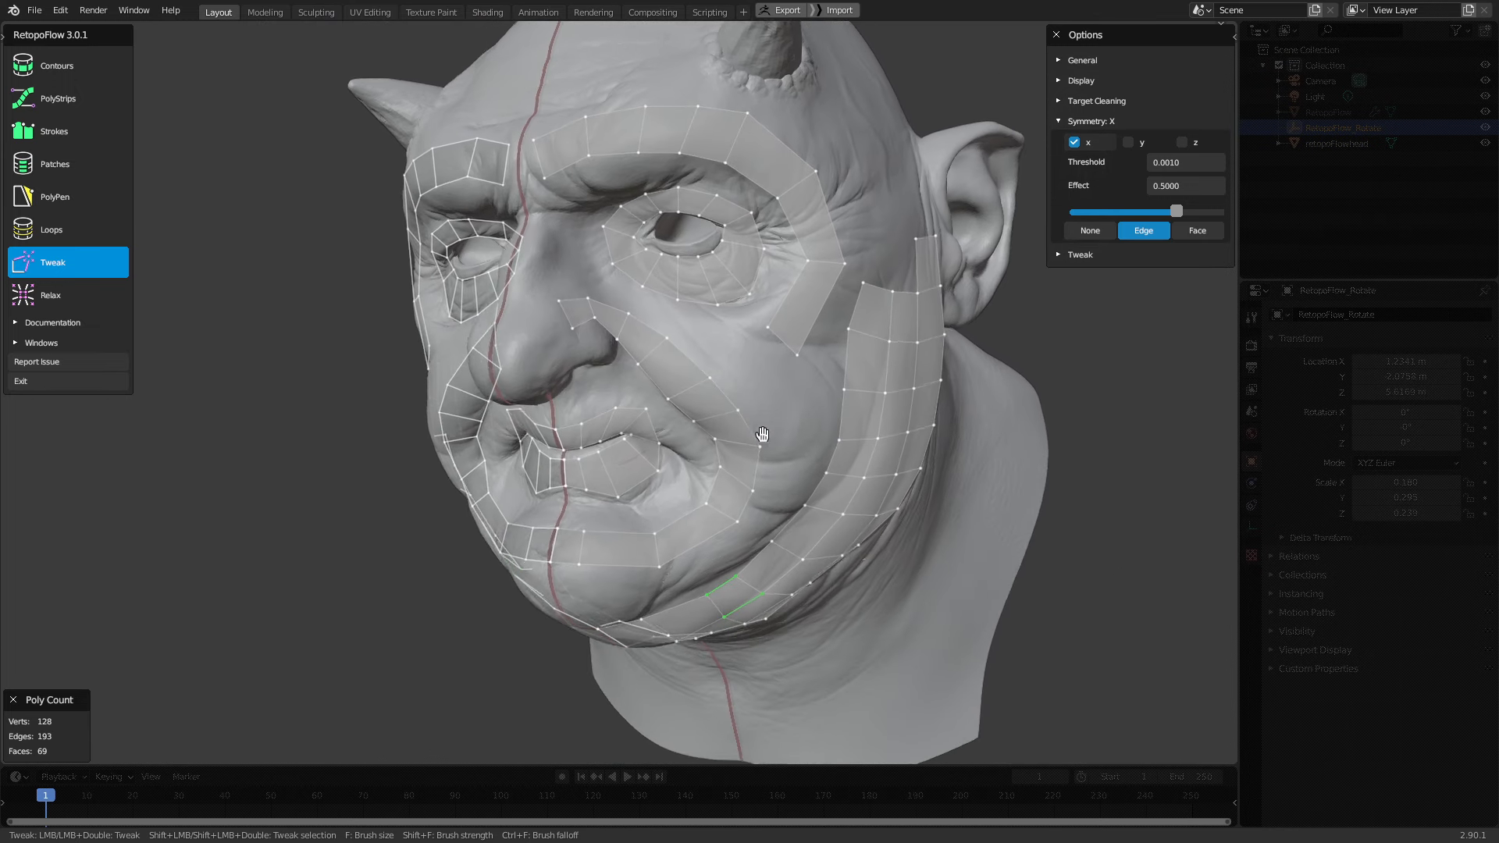
pyautogui.scroll(2, 763, 434)
pyautogui.scroll(2, 749, 384)
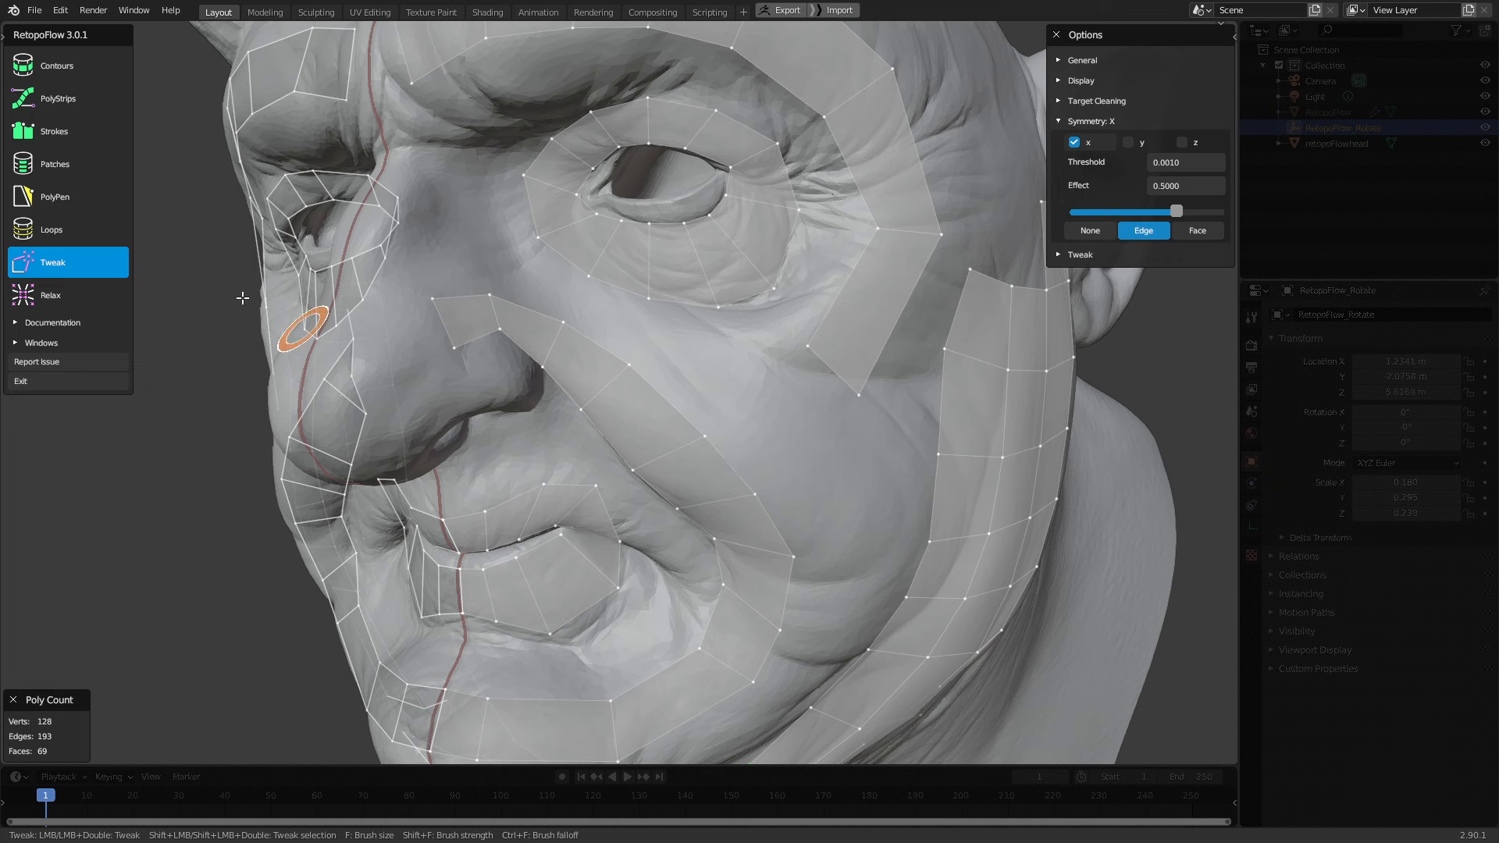
pyautogui.click(84, 199)
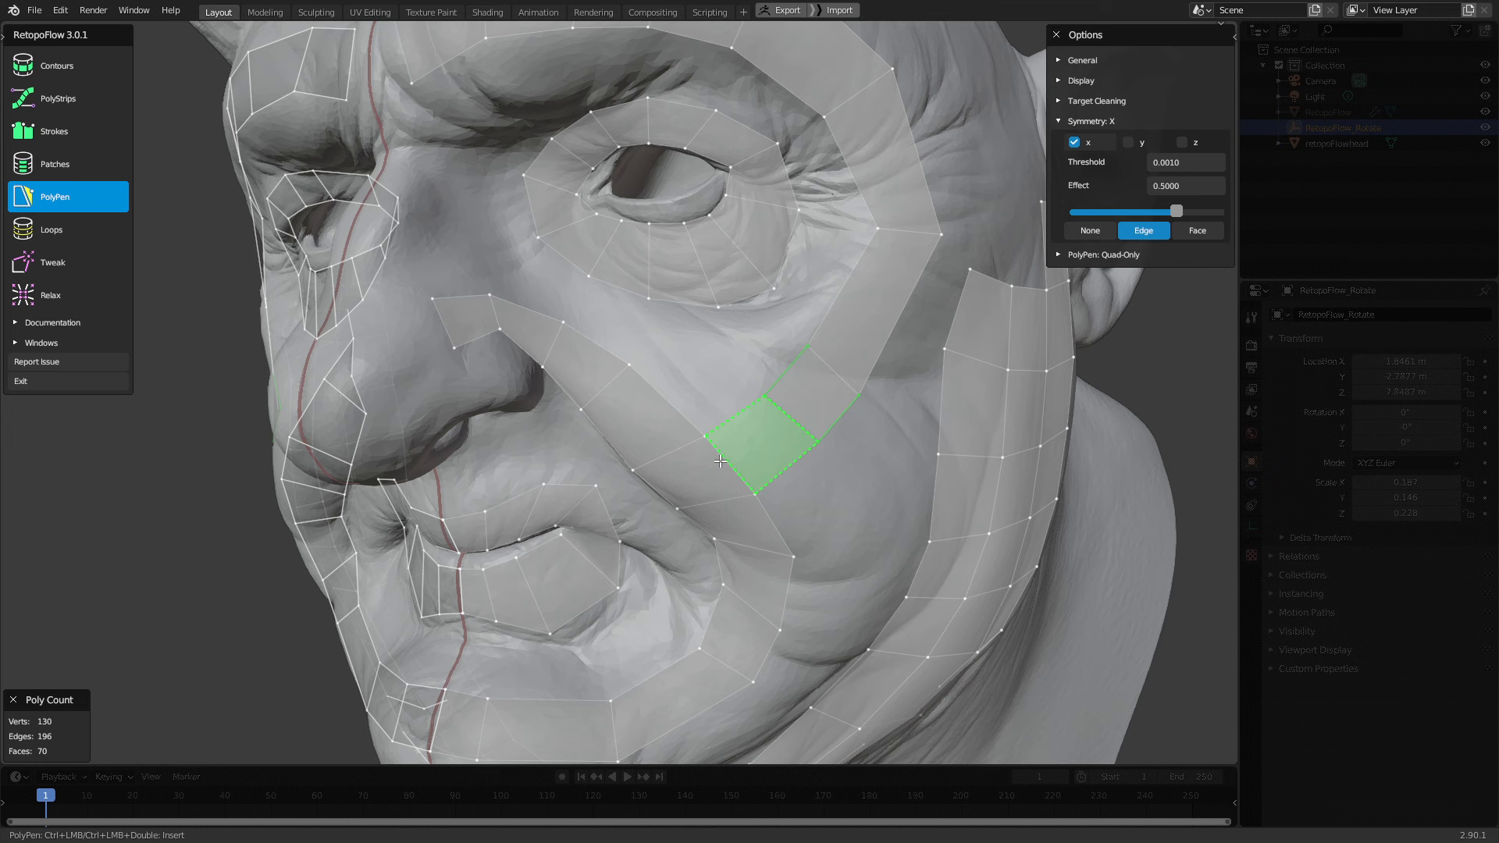
pyautogui.keyDown('ctrl'); pyautogui.click(755, 434); pyautogui.keyUp('ctrl')
# Close the gap between the mirrored brow strips by adding a quad from the inner brow end to the centre line
pyautogui.moveTo(755, 434)
pyautogui.mouseDown(button='middle')
pyautogui.moveTo(695, 380)
pyautogui.moveTo(743, 351)
pyautogui.moveTo(738, 325)
pyautogui.moveTo(666, 351)
pyautogui.mouseUp(button='middle')
pyautogui.scroll(1, 694, 380)
pyautogui.scroll(2, 621, 270)
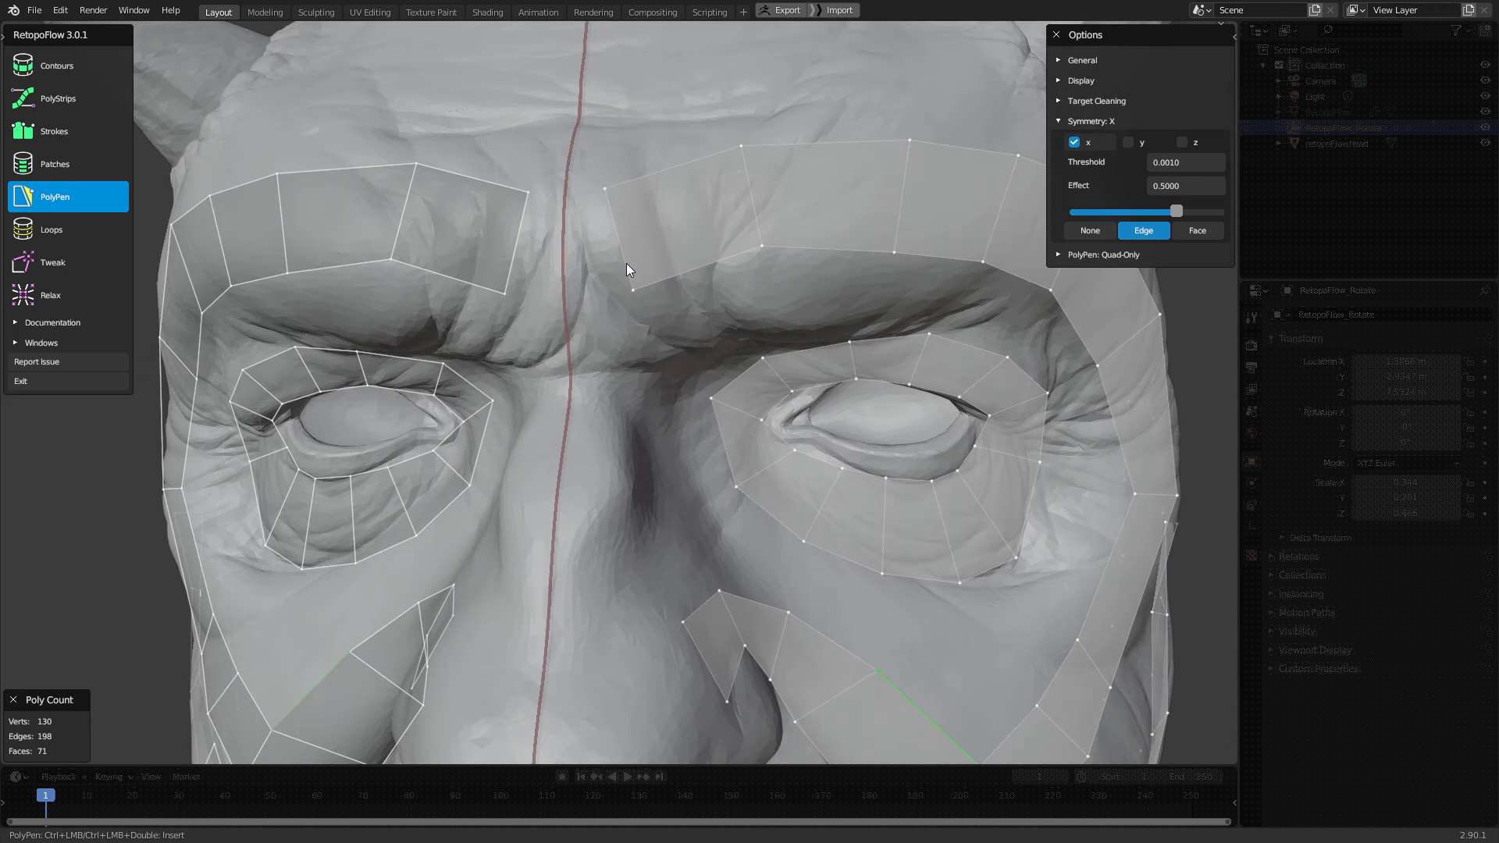
pyautogui.click(625, 264)
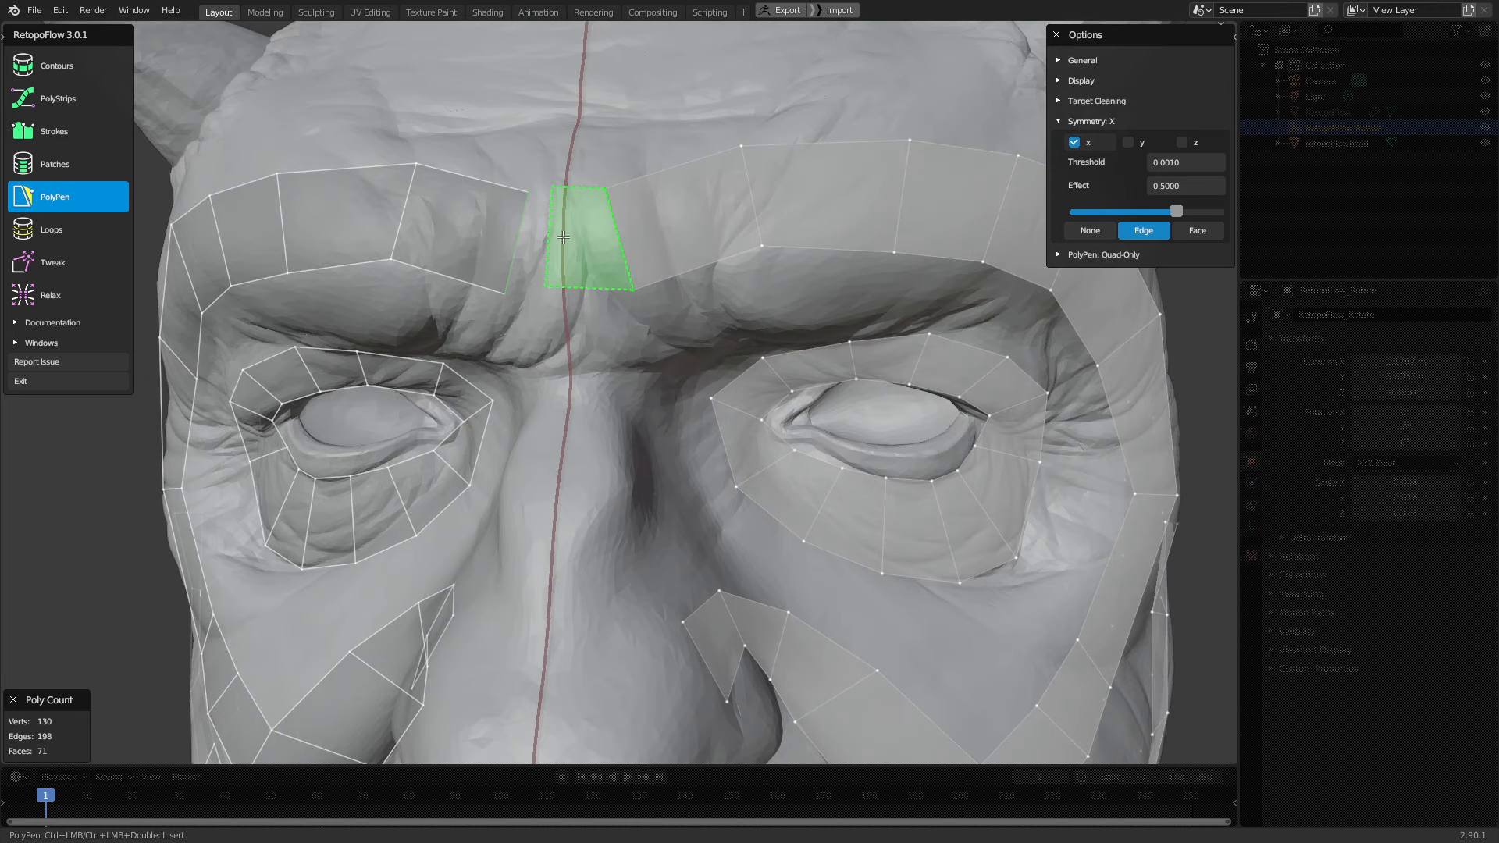
pyautogui.keyDown('ctrl'); pyautogui.click(563, 237); pyautogui.keyUp('ctrl')
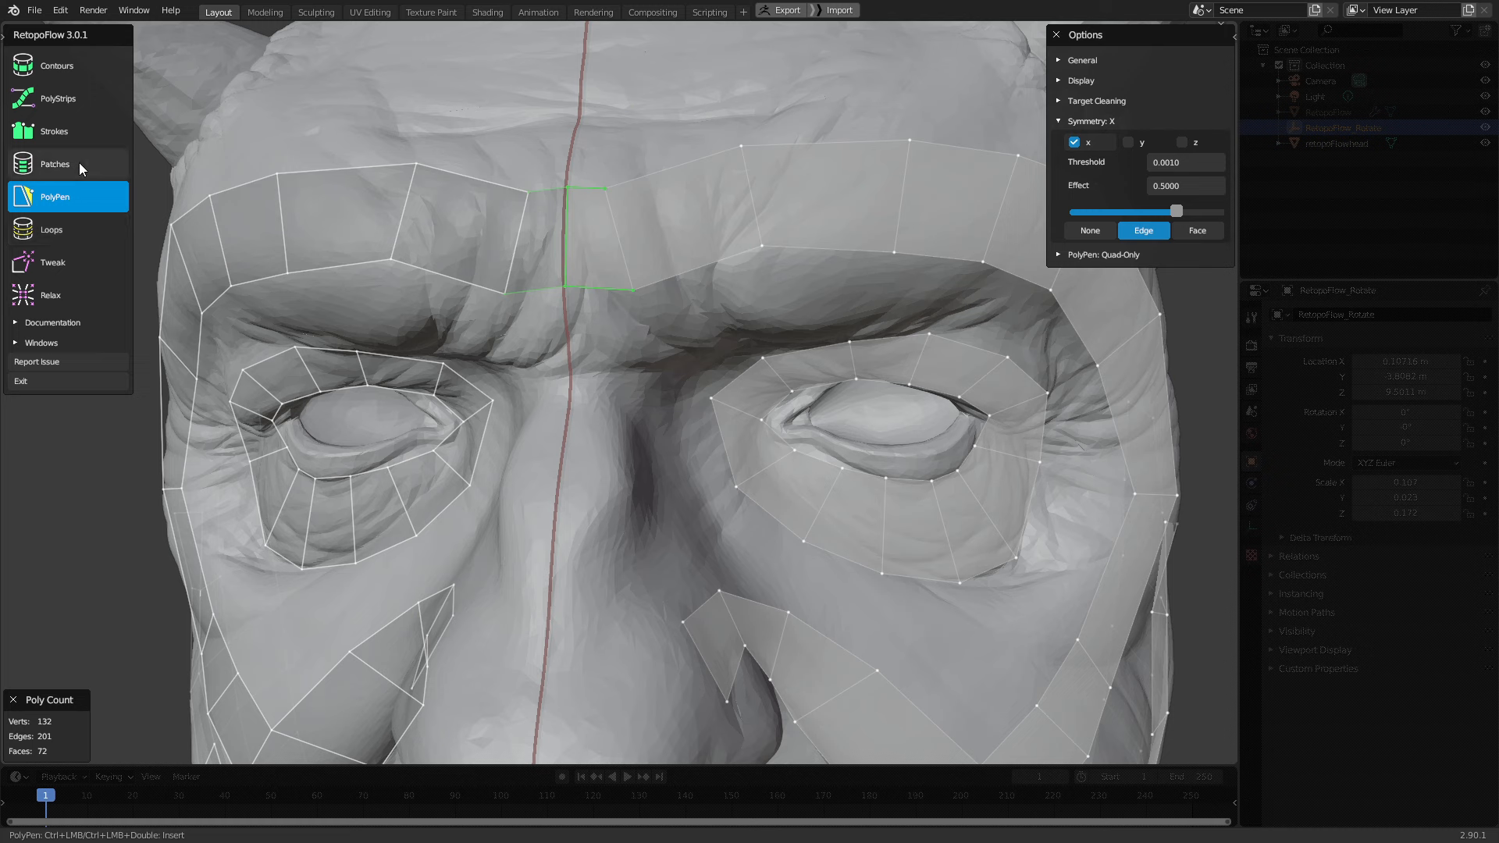
# Tweak the upper and lower vertices of the inner brow outward to even the quad widths between the brows
pyautogui.click(68, 258)
pyautogui.moveTo(617, 297); pyautogui.dragTo(696, 266)
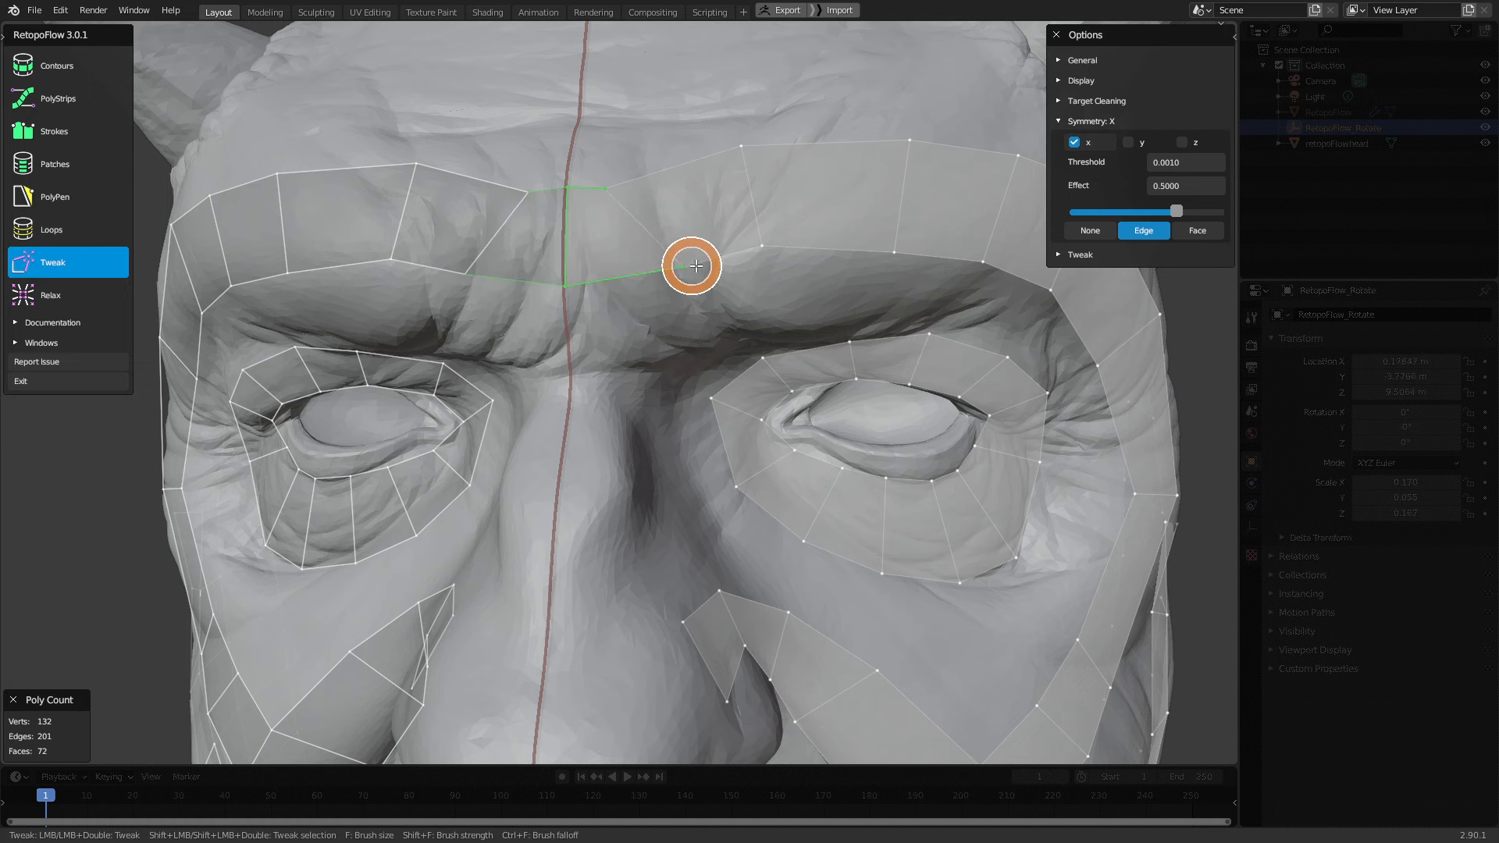
pyautogui.moveTo(612, 187); pyautogui.dragTo(664, 173)
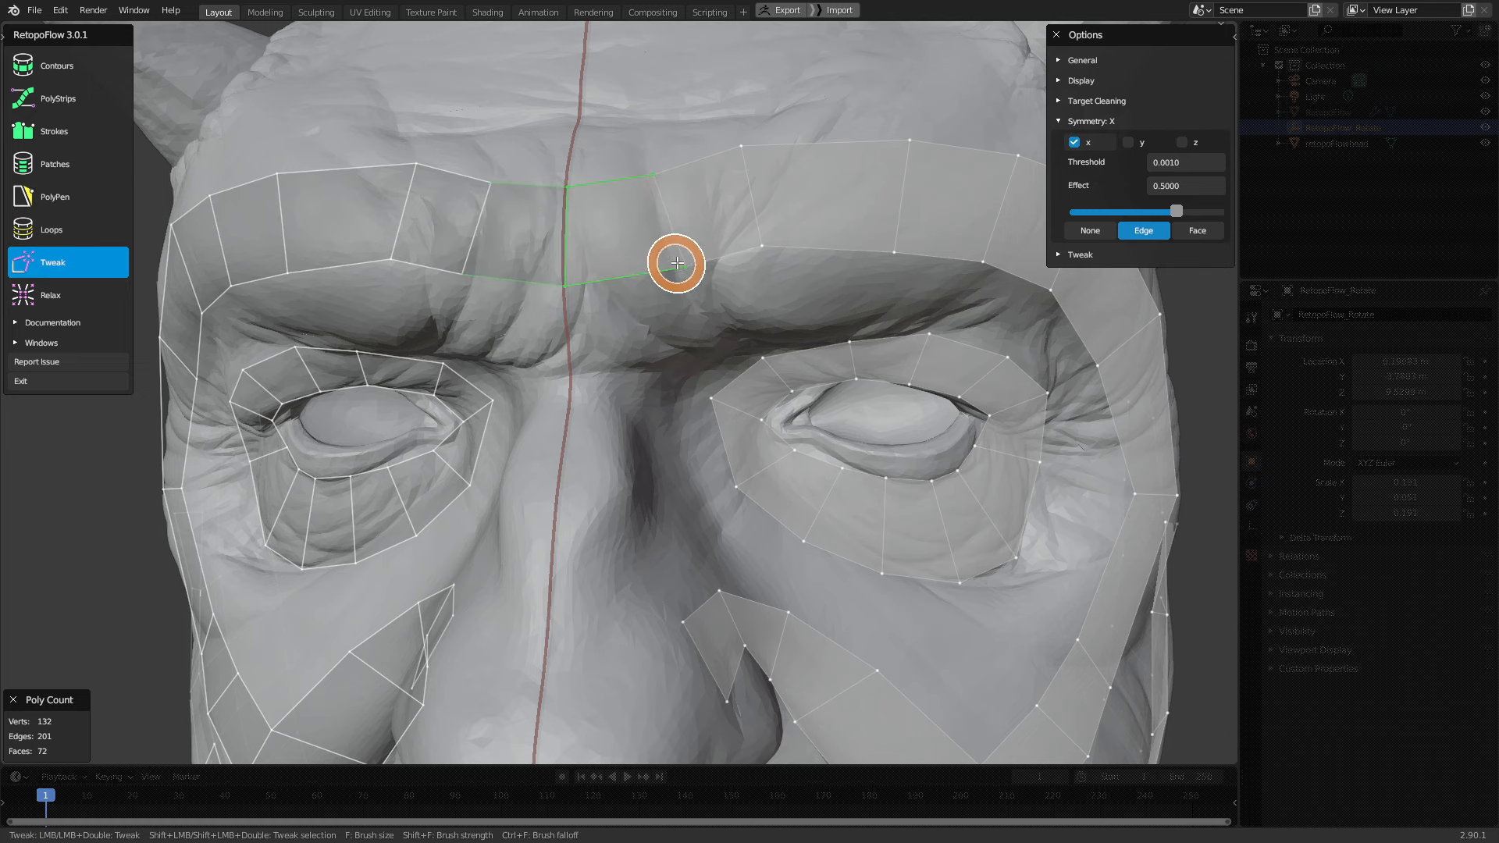
pyautogui.moveTo(672, 261); pyautogui.dragTo(659, 257)
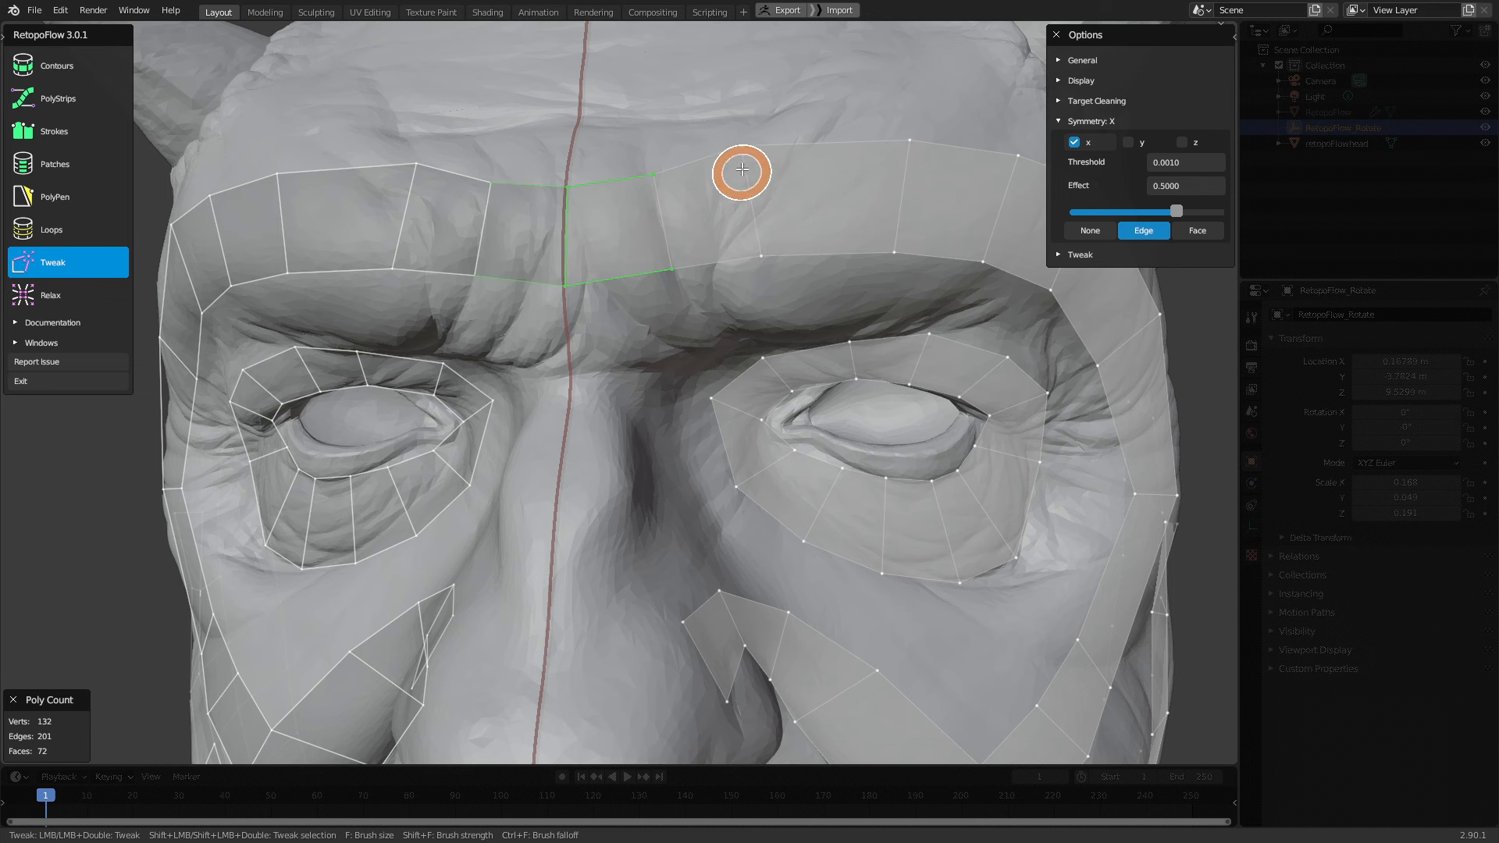
# Tweak the vertices of the cheekbone strip between the outer eye and the facial fold to even their spacing
pyautogui.scroll(-2, 825, 265)
pyautogui.moveTo(825, 264); pyautogui.dragTo(778, 235, button='middle')
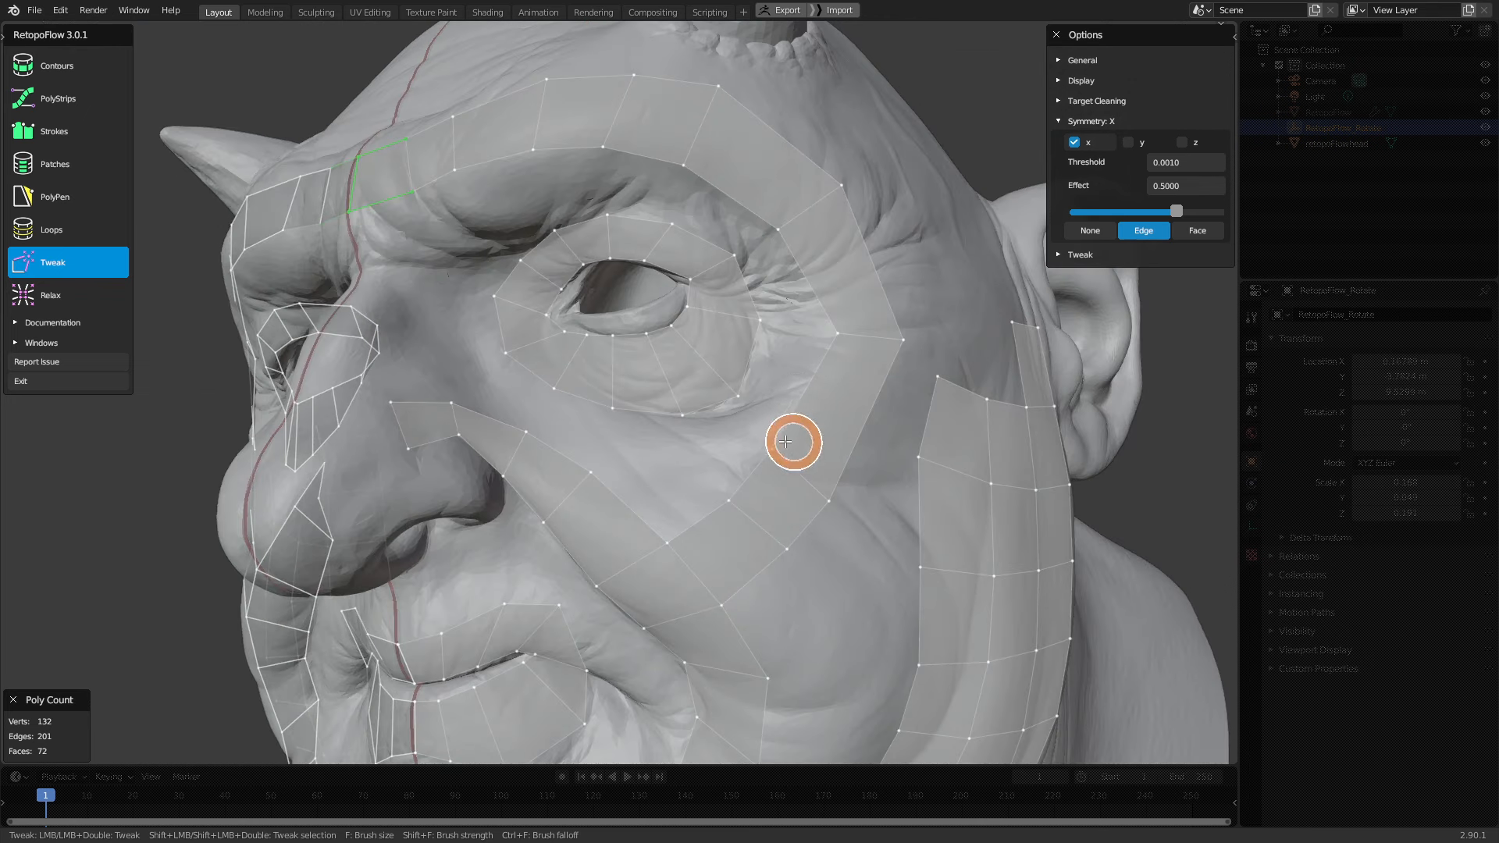
pyautogui.scroll(-2, 793, 442)
pyautogui.moveTo(780, 442); pyautogui.dragTo(766, 382, button='middle')
pyautogui.scroll(2, 717, 370)
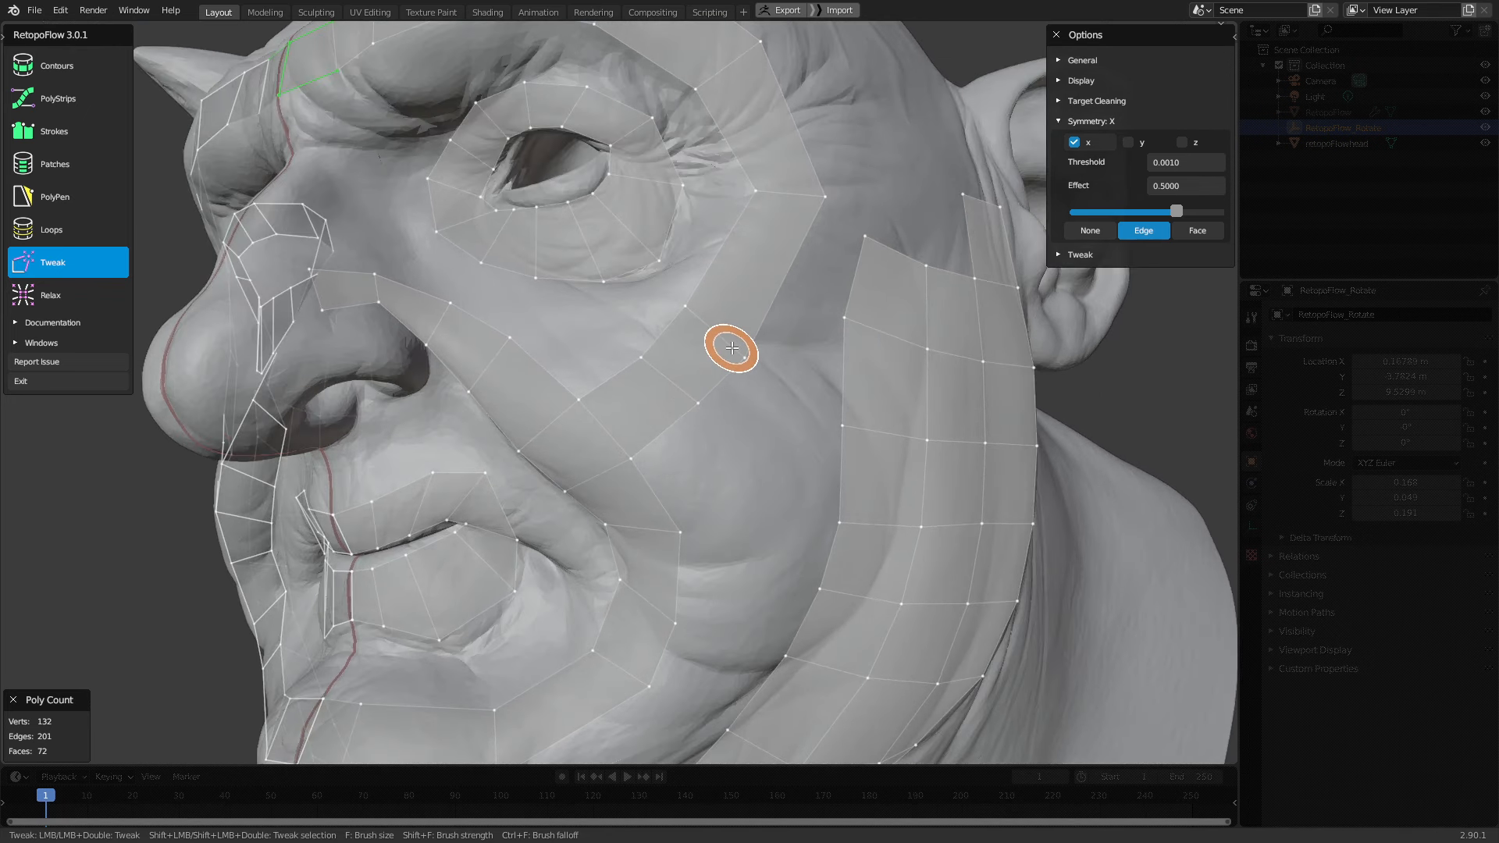
pyautogui.moveTo(744, 356)
pyautogui.mouseDown()
pyautogui.moveTo(756, 344)
pyautogui.moveTo(705, 296)
pyautogui.mouseUp()
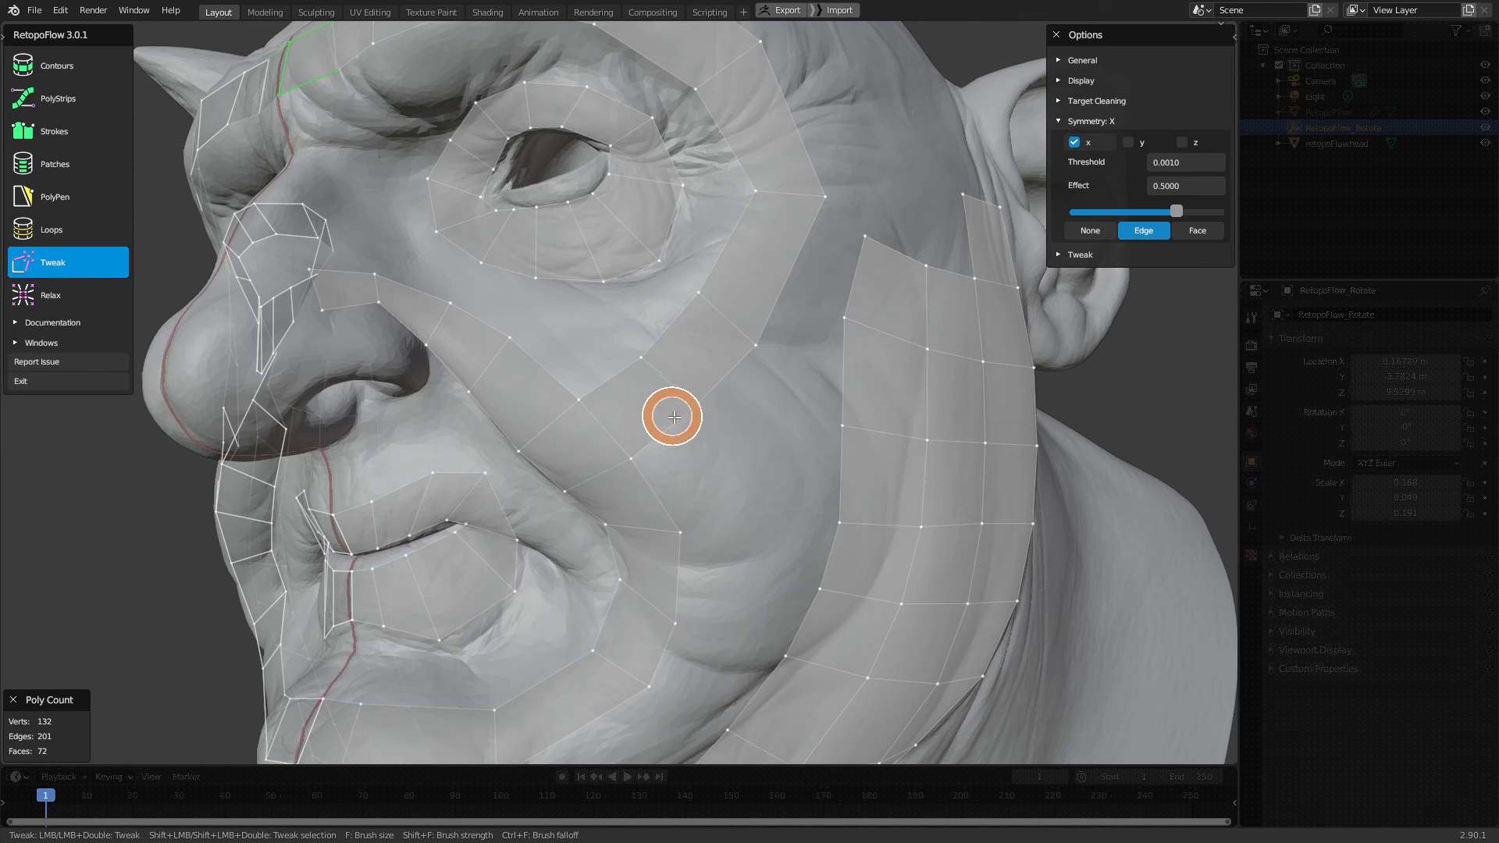
# Add a quad below the eye in the corner between the cheekbone and fold strips, and tweak its free vertex
pyautogui.moveTo(656, 405); pyautogui.dragTo(677, 419, button='middle')
pyautogui.scroll(2, 729, 471)
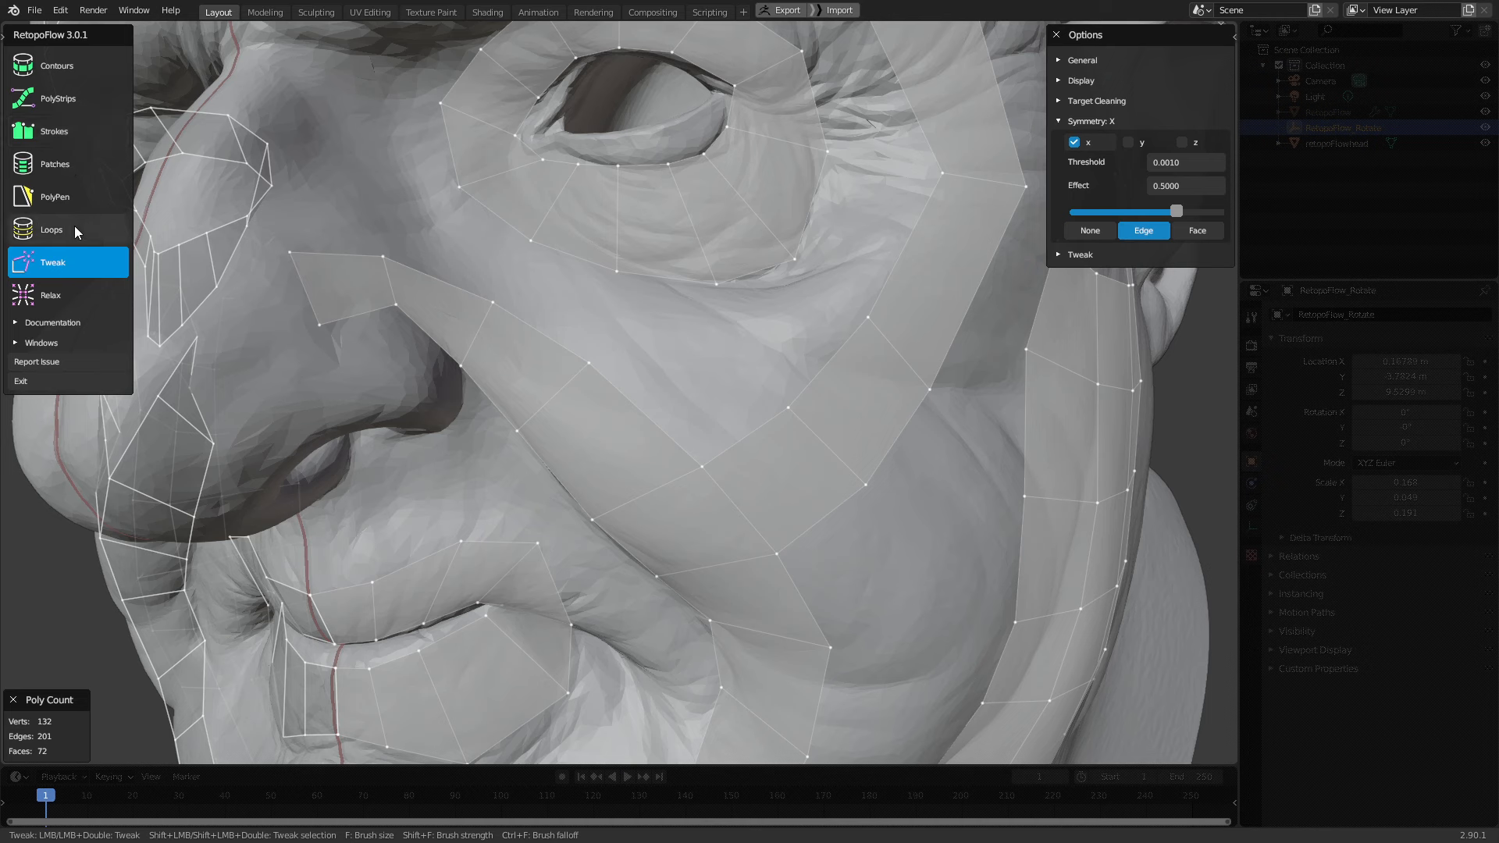
pyautogui.click(80, 189)
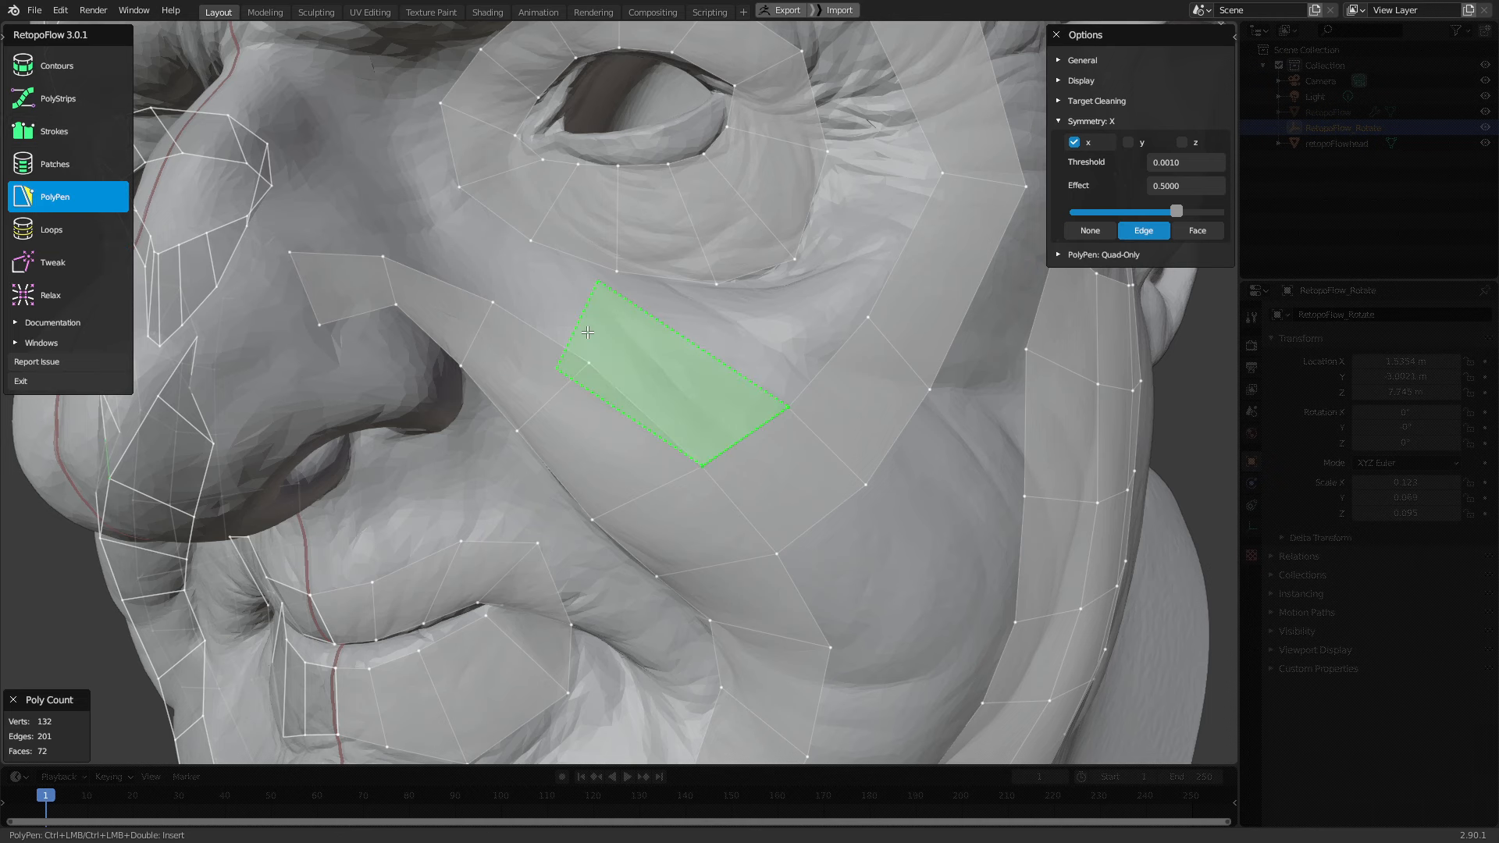
pyautogui.keyDown('ctrl'); pyautogui.click(628, 339); pyautogui.keyUp('ctrl')
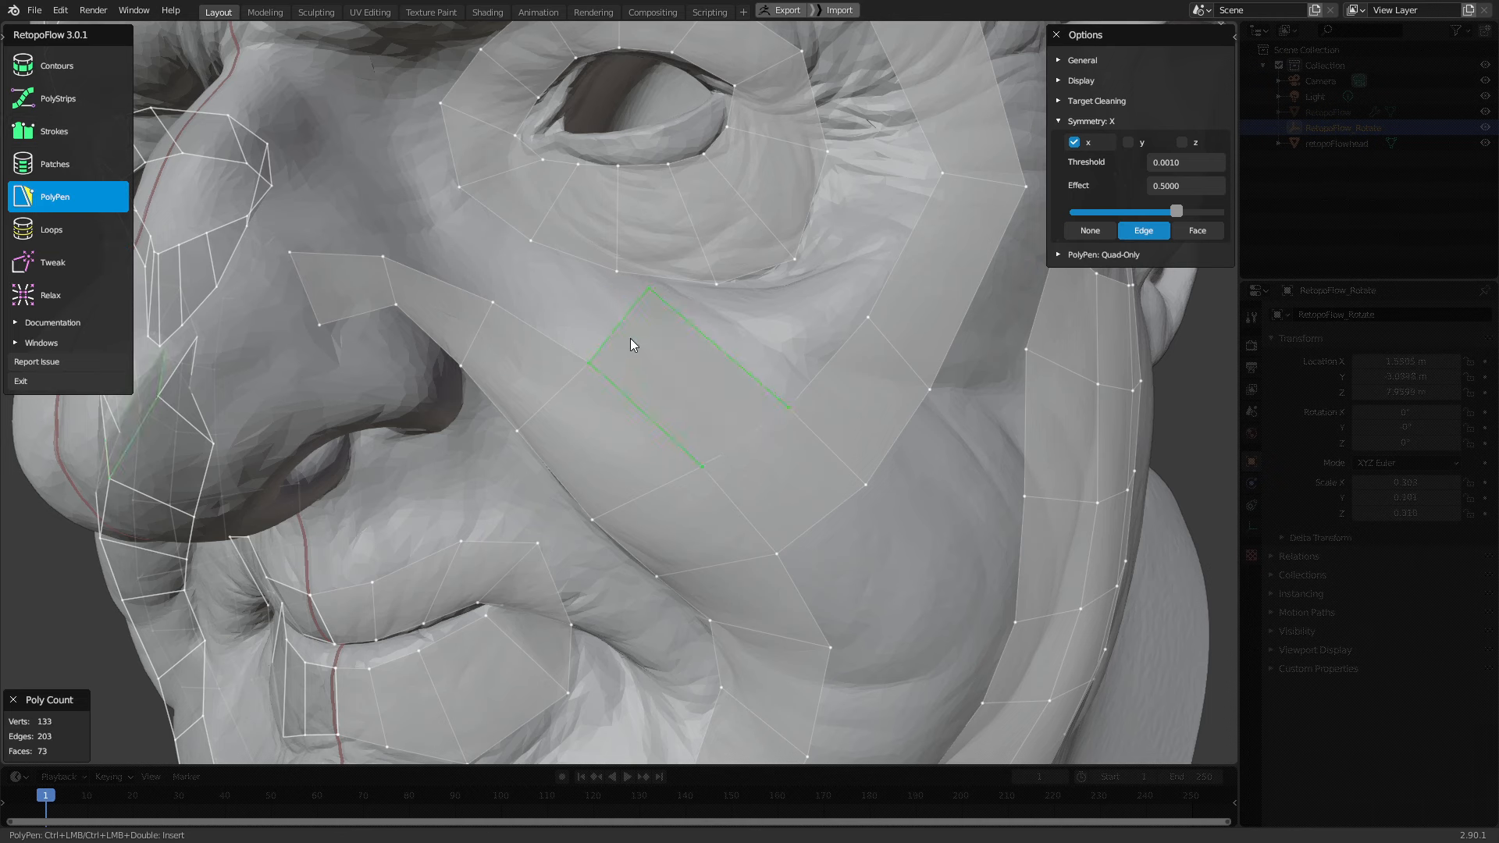
pyautogui.click(125, 266)
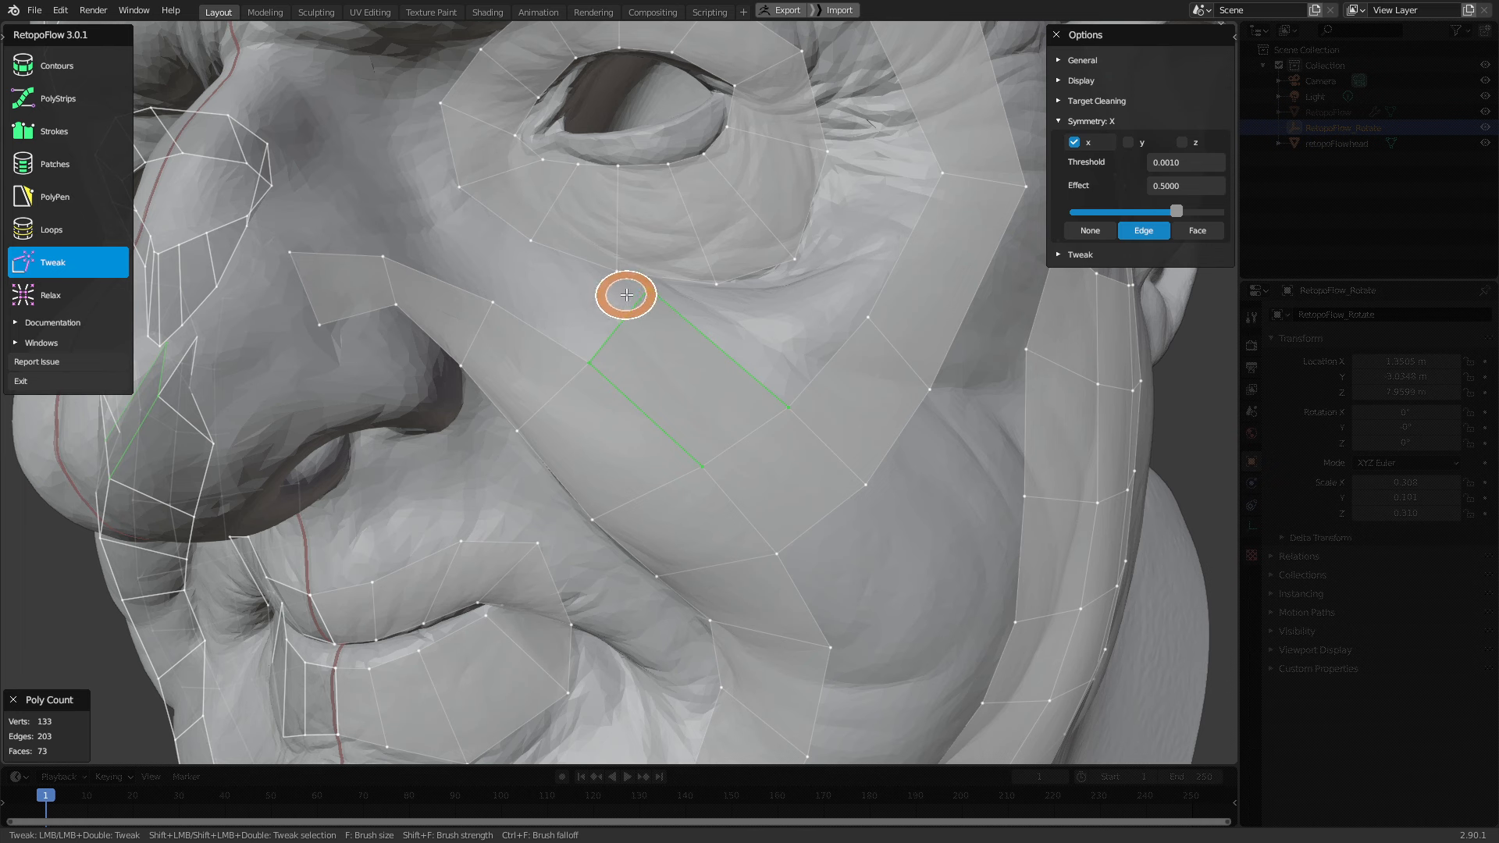
pyautogui.moveTo(606, 335); pyautogui.dragTo(525, 398, button='middle')
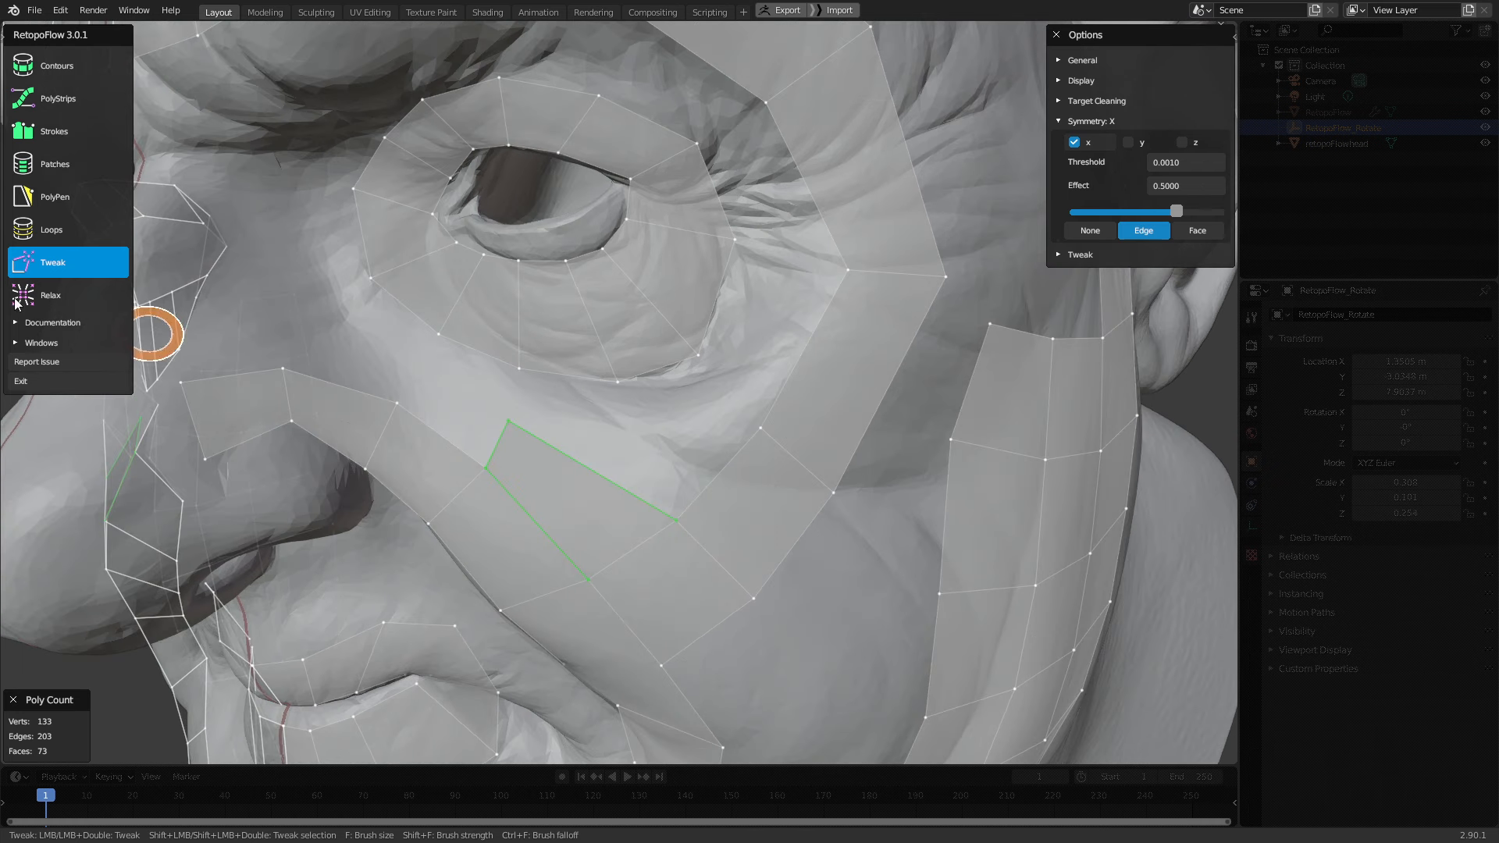
# Continue the under-eye row with PolyPen quads along the upper side of the fold strip towards the nose
pyautogui.press('q')
pyautogui.click(460, 439)
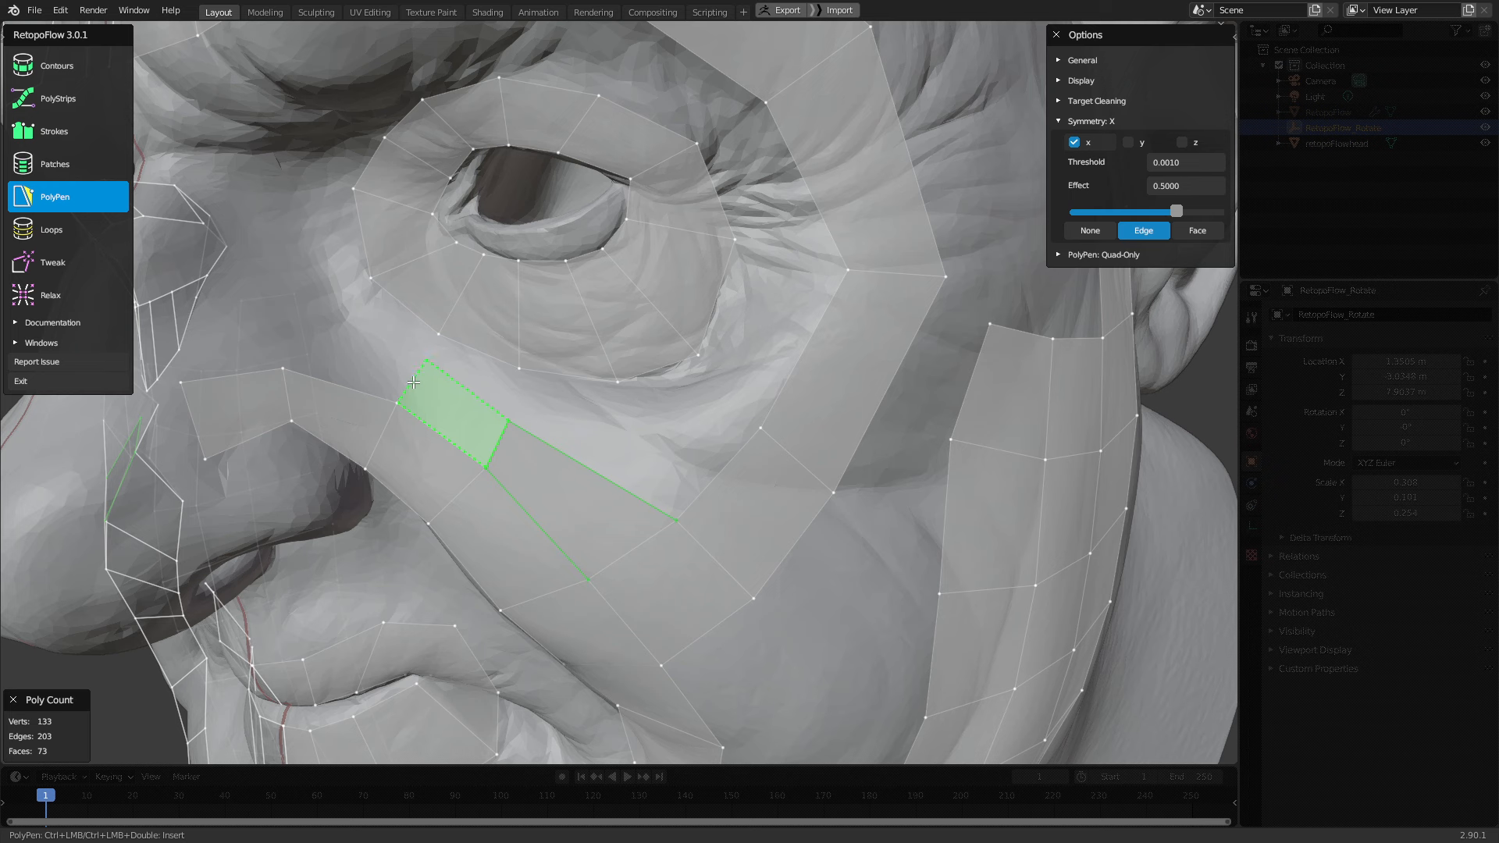
pyautogui.keyDown('ctrl'); pyautogui.click(280, 331); pyautogui.keyUp('ctrl')
pyautogui.keyDown('ctrl'); pyautogui.click(290, 341); pyautogui.keyUp('ctrl')
pyautogui.moveTo(297, 341); pyautogui.dragTo(330, 332, button='middle')
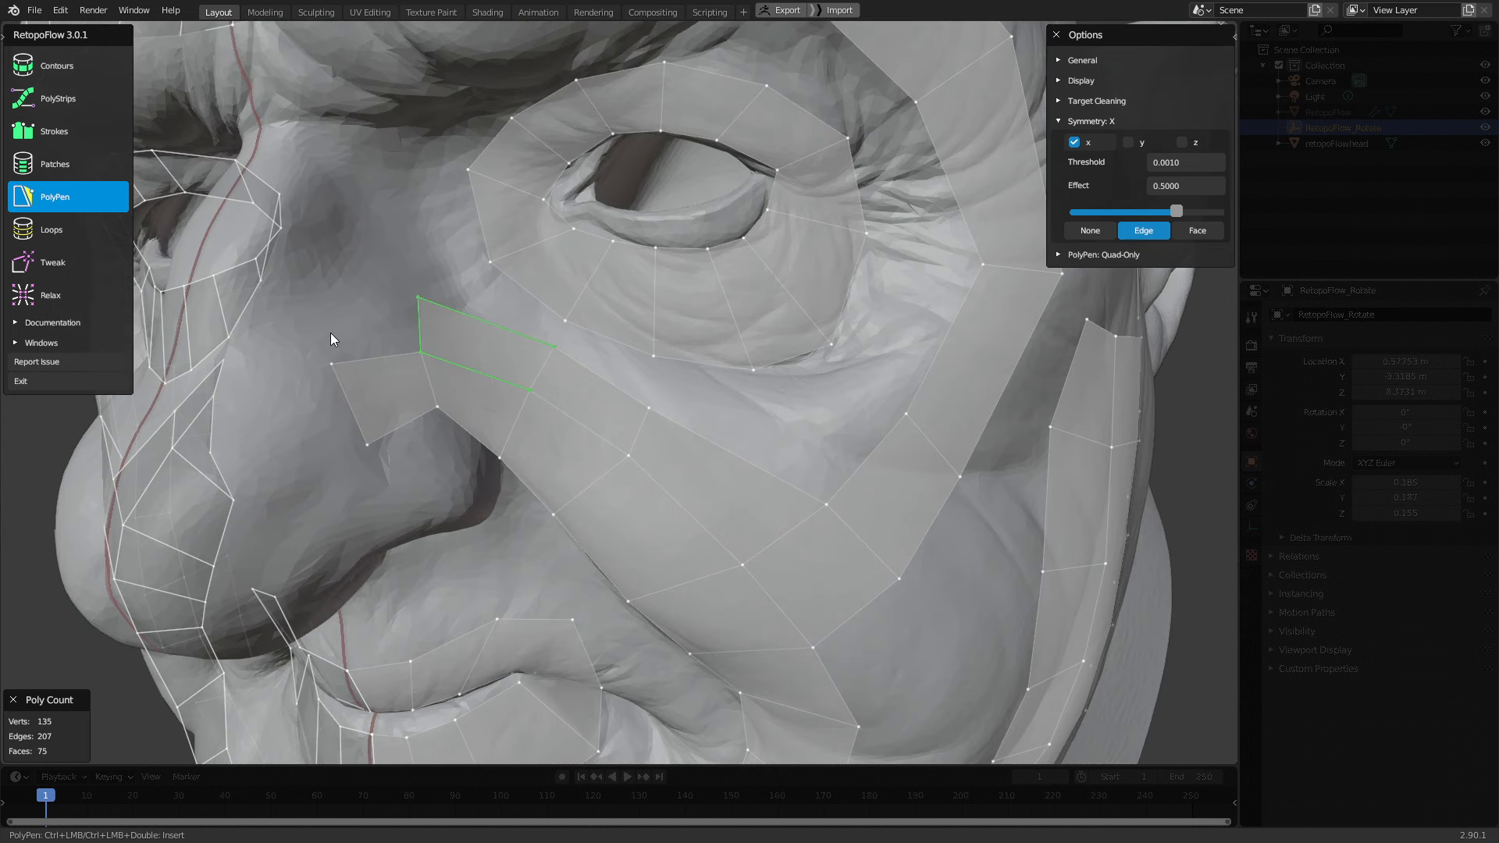
# Add three quads down the outer side of the facial-fold strip, from the cheek around the mouth corner to the jowl
pyautogui.moveTo(562, 410); pyautogui.dragTo(625, 426, button='middle')
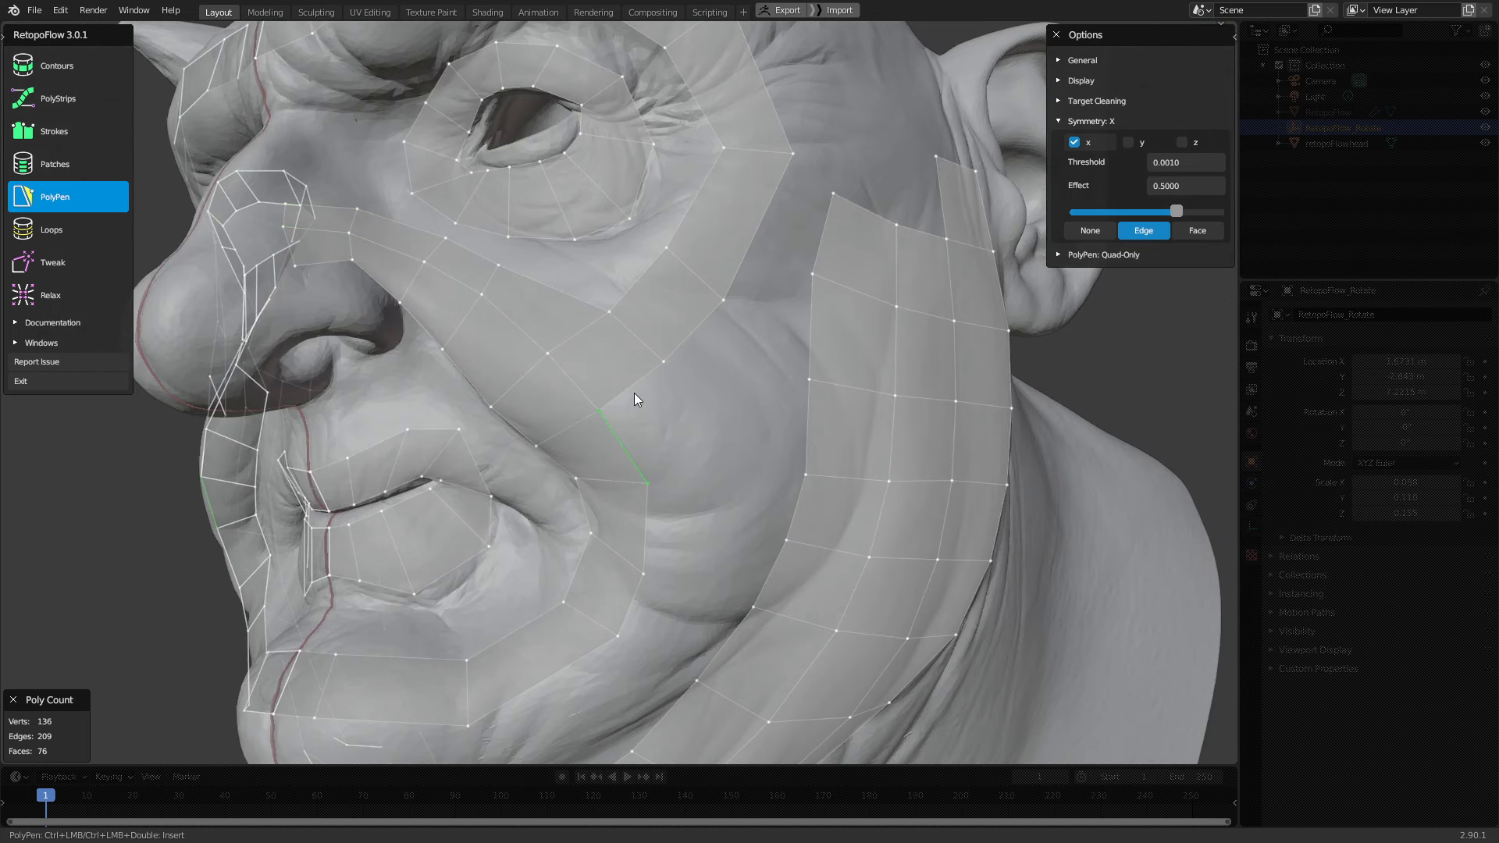
pyautogui.keyDown('ctrl'); pyautogui.click(679, 451); pyautogui.keyUp('ctrl')
pyautogui.moveTo(698, 521); pyautogui.dragTo(702, 464, button='middle')
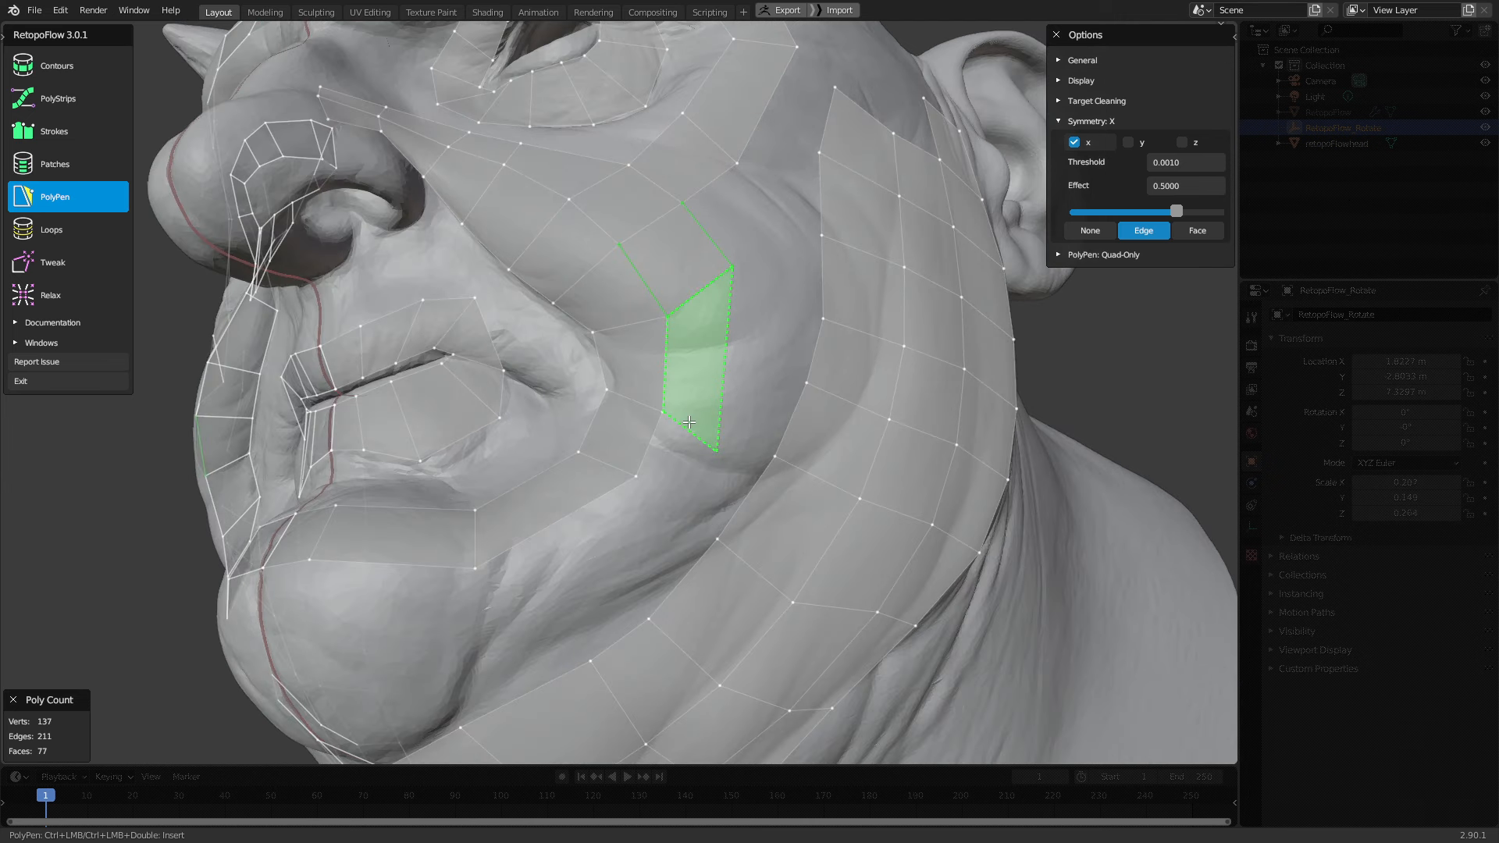
pyautogui.keyDown('ctrl'); pyautogui.click(689, 422); pyautogui.keyUp('ctrl')
pyautogui.keyDown('ctrl'); pyautogui.click(666, 485); pyautogui.keyUp('ctrl')
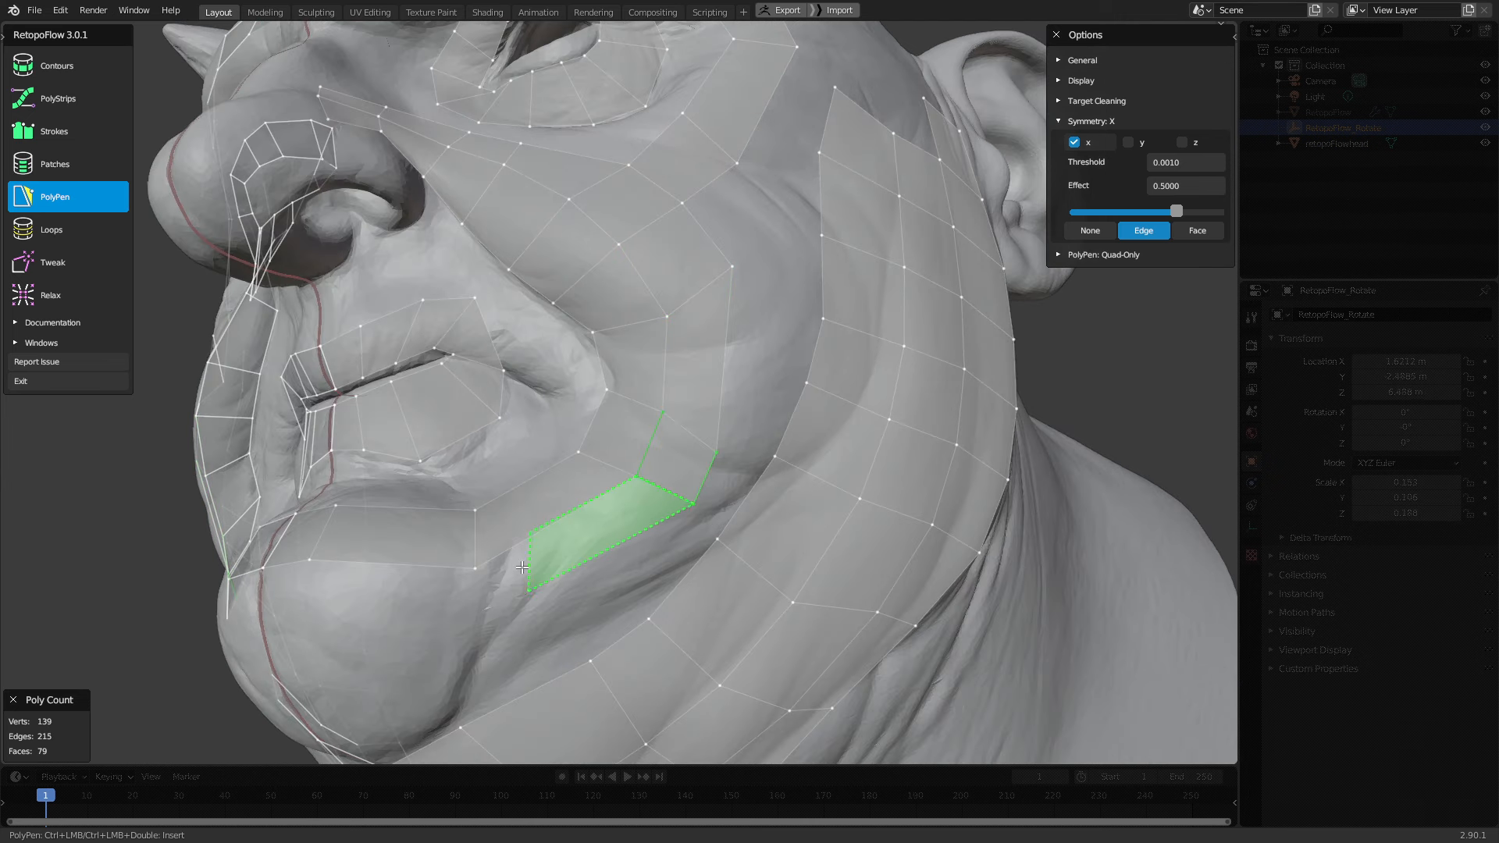
# Extend the outer mouth row from the jowl across the upper chin to the centre line with three quads
pyautogui.keyDown('ctrl'); pyautogui.click(481, 599); pyautogui.keyUp('ctrl')
pyautogui.moveTo(465, 576); pyautogui.dragTo(473, 536, button='middle')
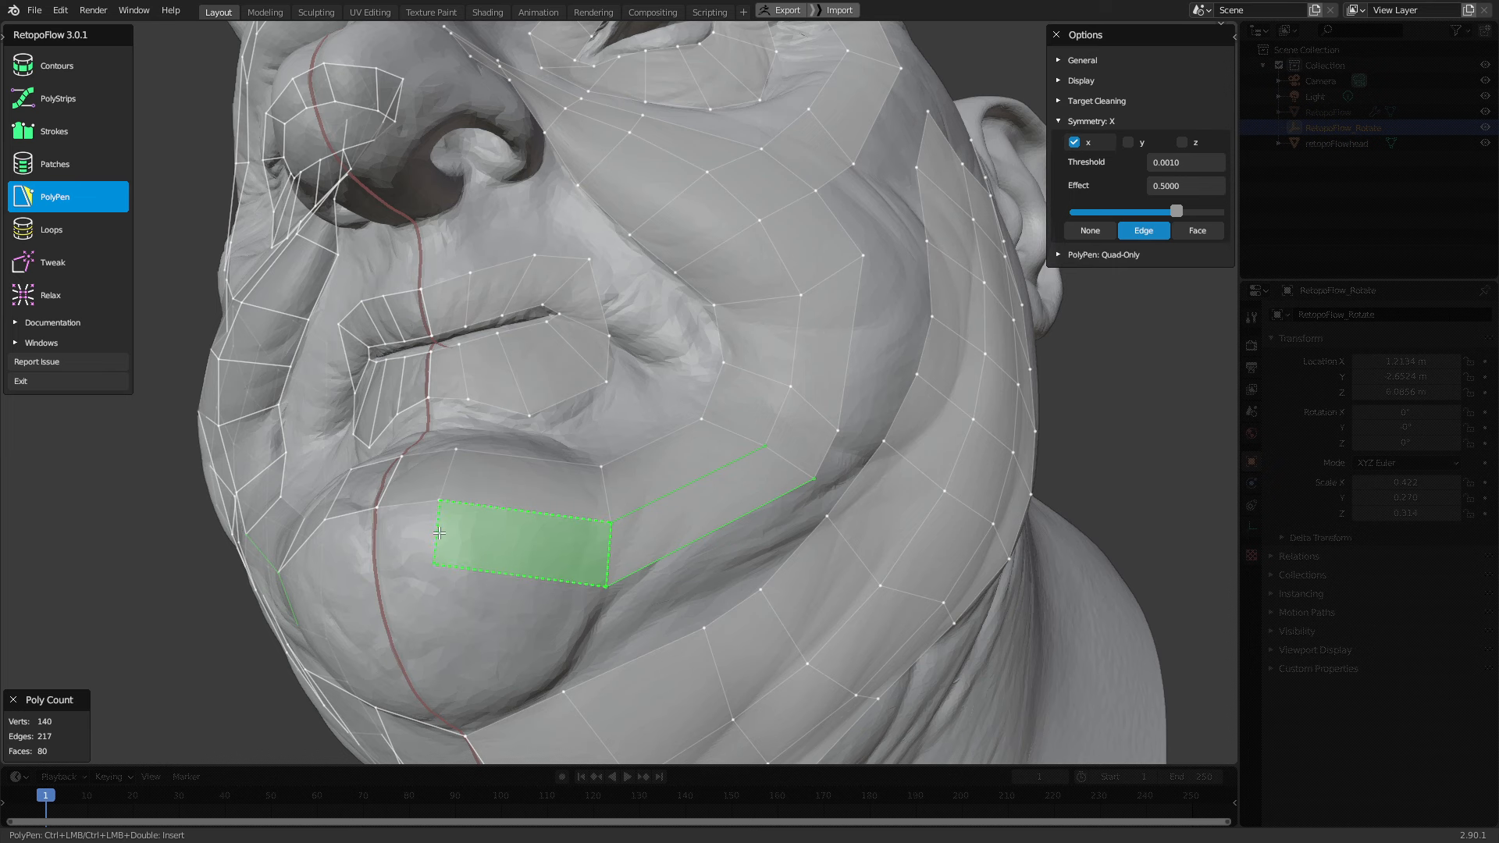
pyautogui.keyDown('ctrl'); pyautogui.click(378, 538); pyautogui.keyUp('ctrl')
pyautogui.keyDown('ctrl'); pyautogui.click(383, 539); pyautogui.keyUp('ctrl')
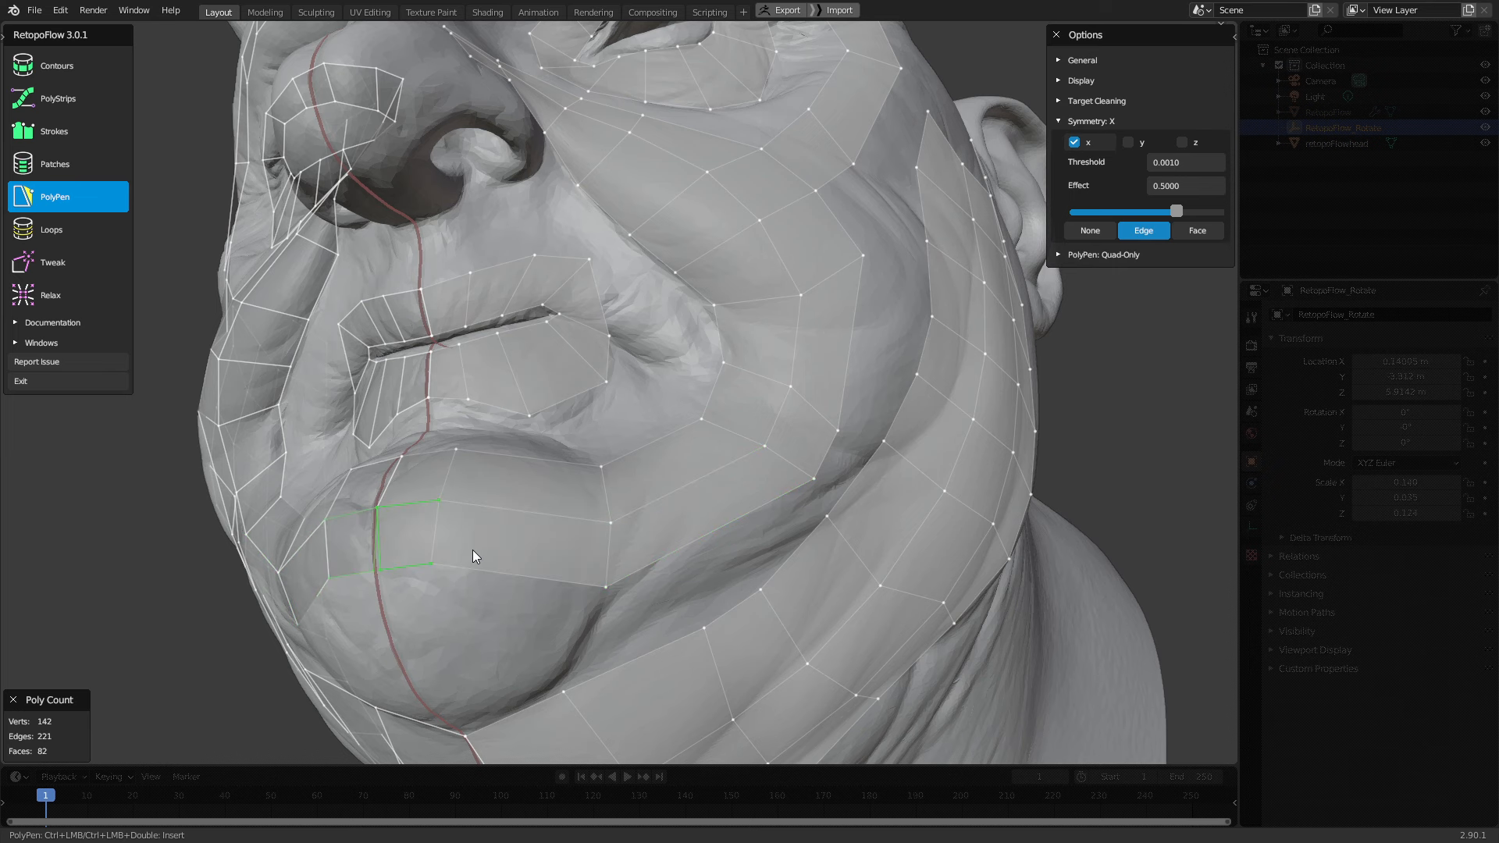
# Examine the quad flow around the cheek, facial fold, mouth and chin from several angles
pyautogui.moveTo(472, 550); pyautogui.dragTo(623, 466, button='middle')
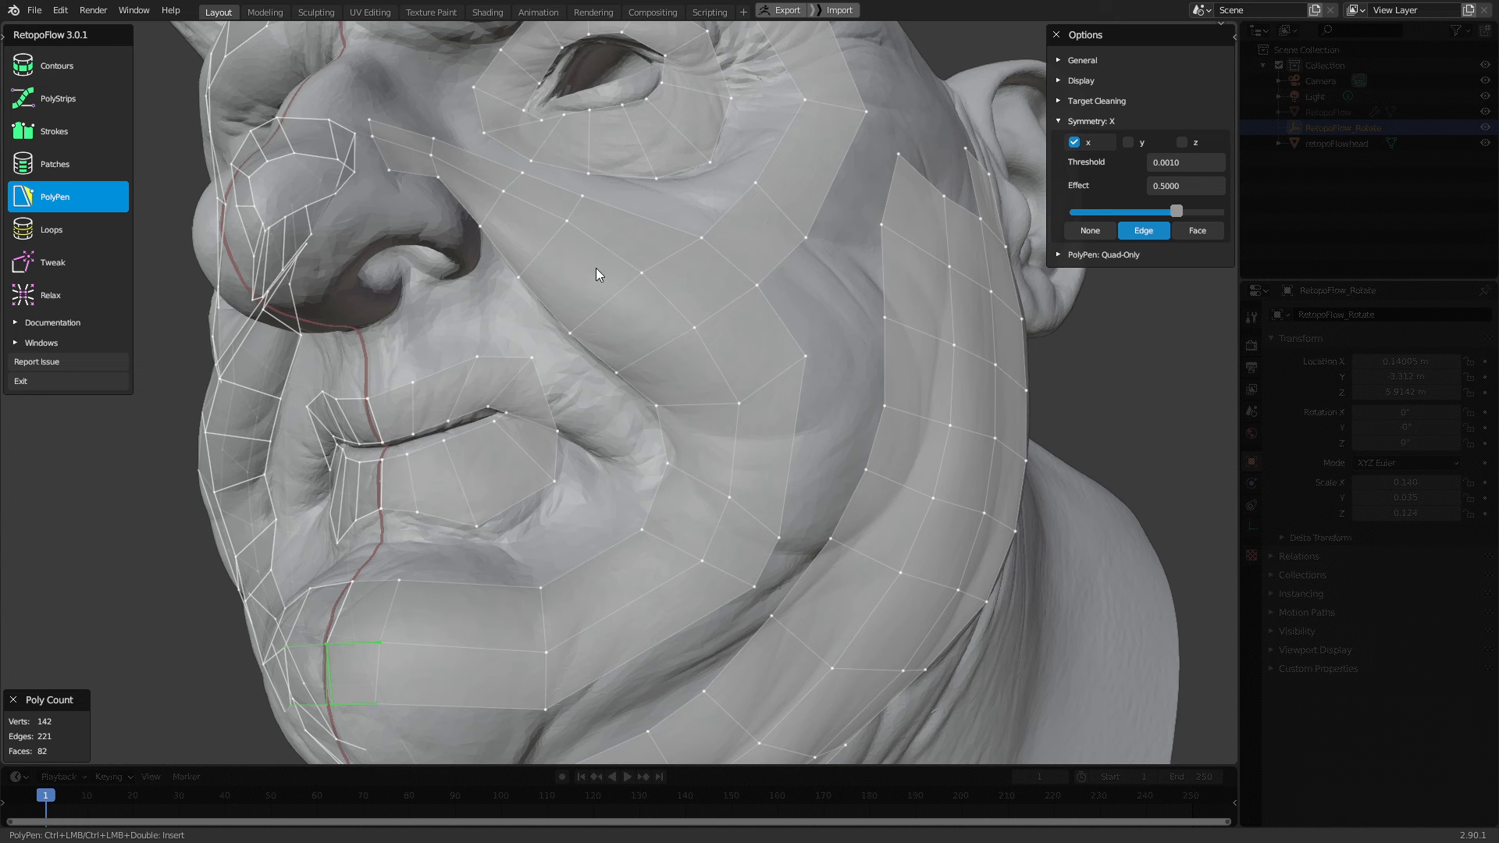
pyautogui.moveTo(573, 275); pyautogui.dragTo(598, 276, button='middle')
pyautogui.moveTo(766, 382); pyautogui.dragTo(686, 377, button='middle')
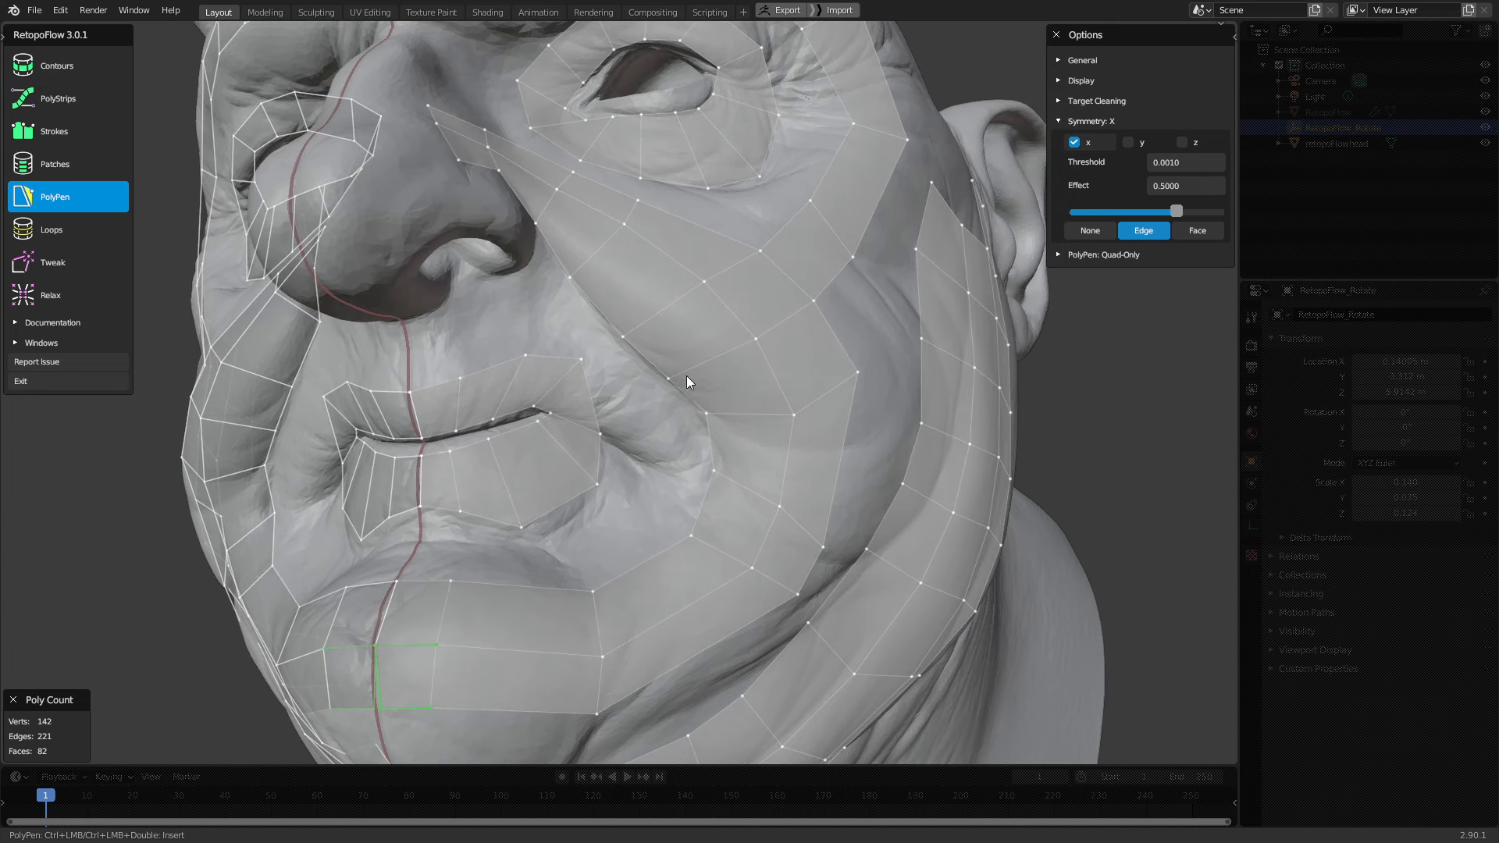
pyautogui.scroll(2, 686, 376)
pyautogui.scroll(-4, 812, 377)
pyautogui.scroll(2, 851, 367)
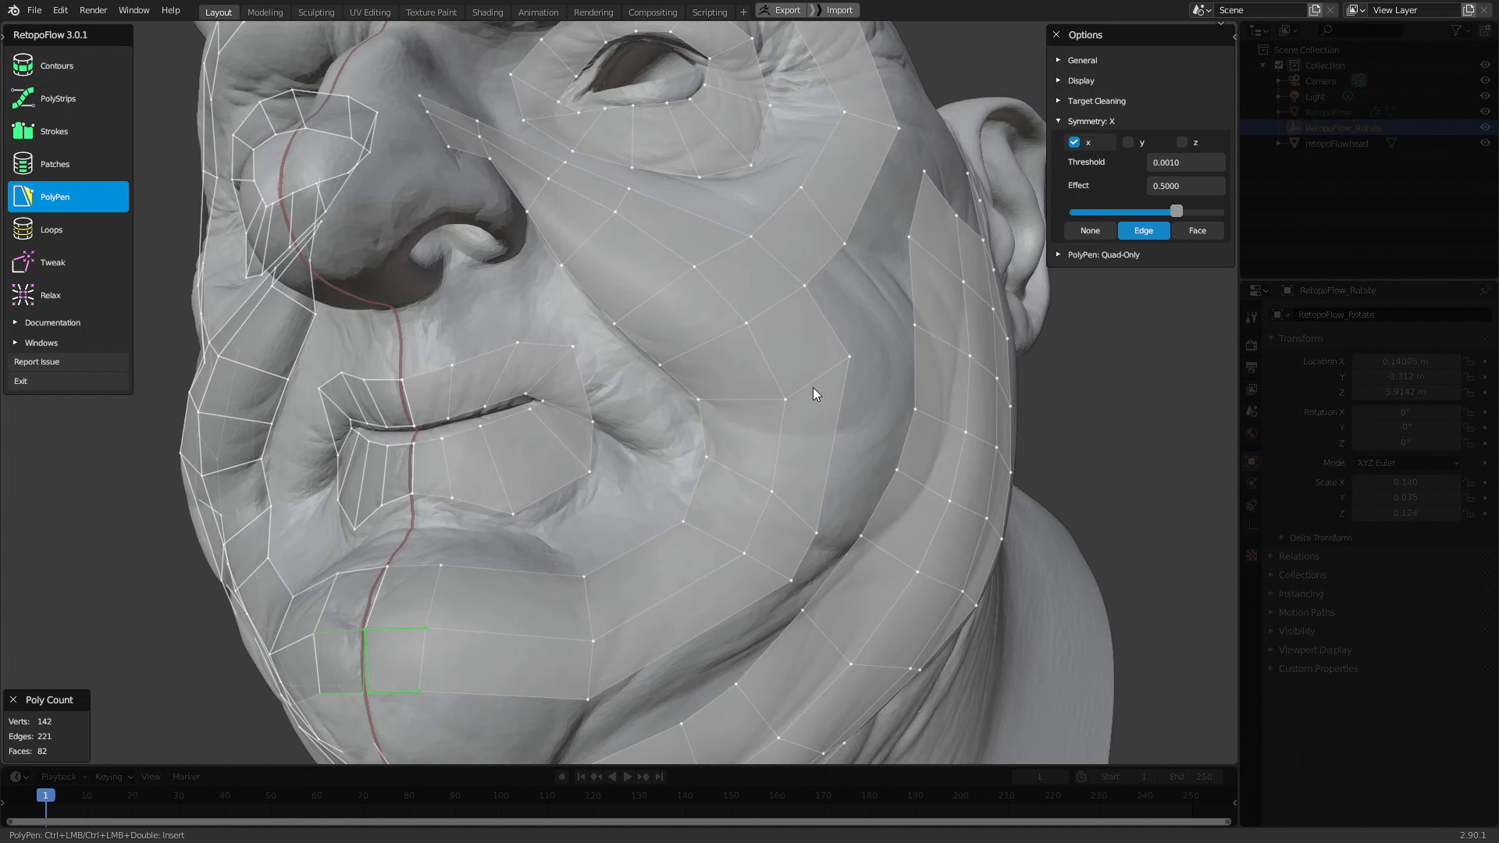
pyautogui.moveTo(813, 387); pyautogui.dragTo(748, 405, button='middle')
pyautogui.scroll(-2, 701, 509)
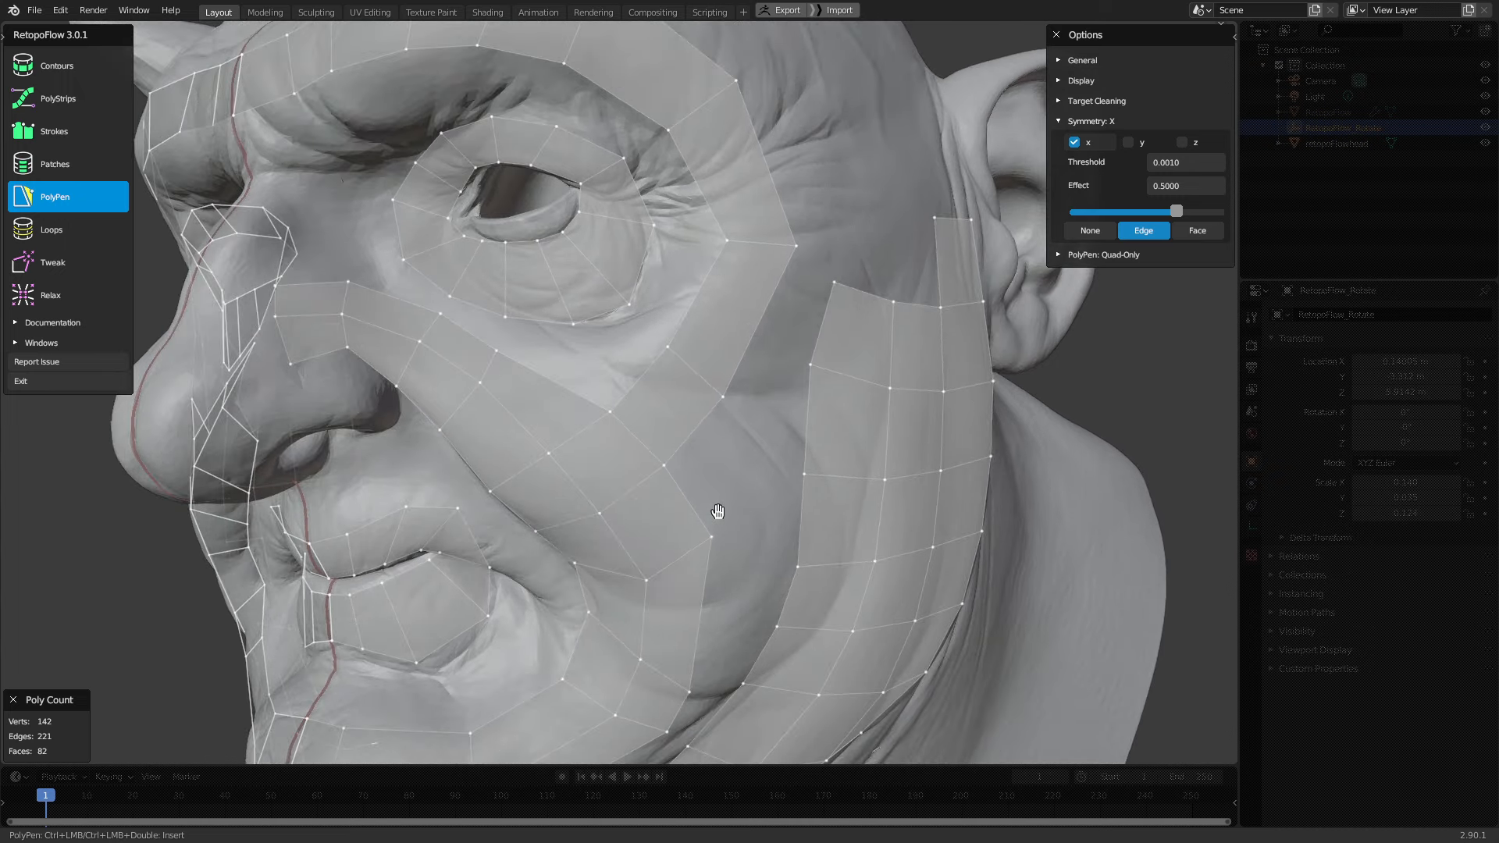
pyautogui.moveTo(717, 512); pyautogui.dragTo(770, 434, button='middle')
pyautogui.scroll(2, 769, 434)
pyautogui.moveTo(660, 518); pyautogui.dragTo(713, 505, button='middle')
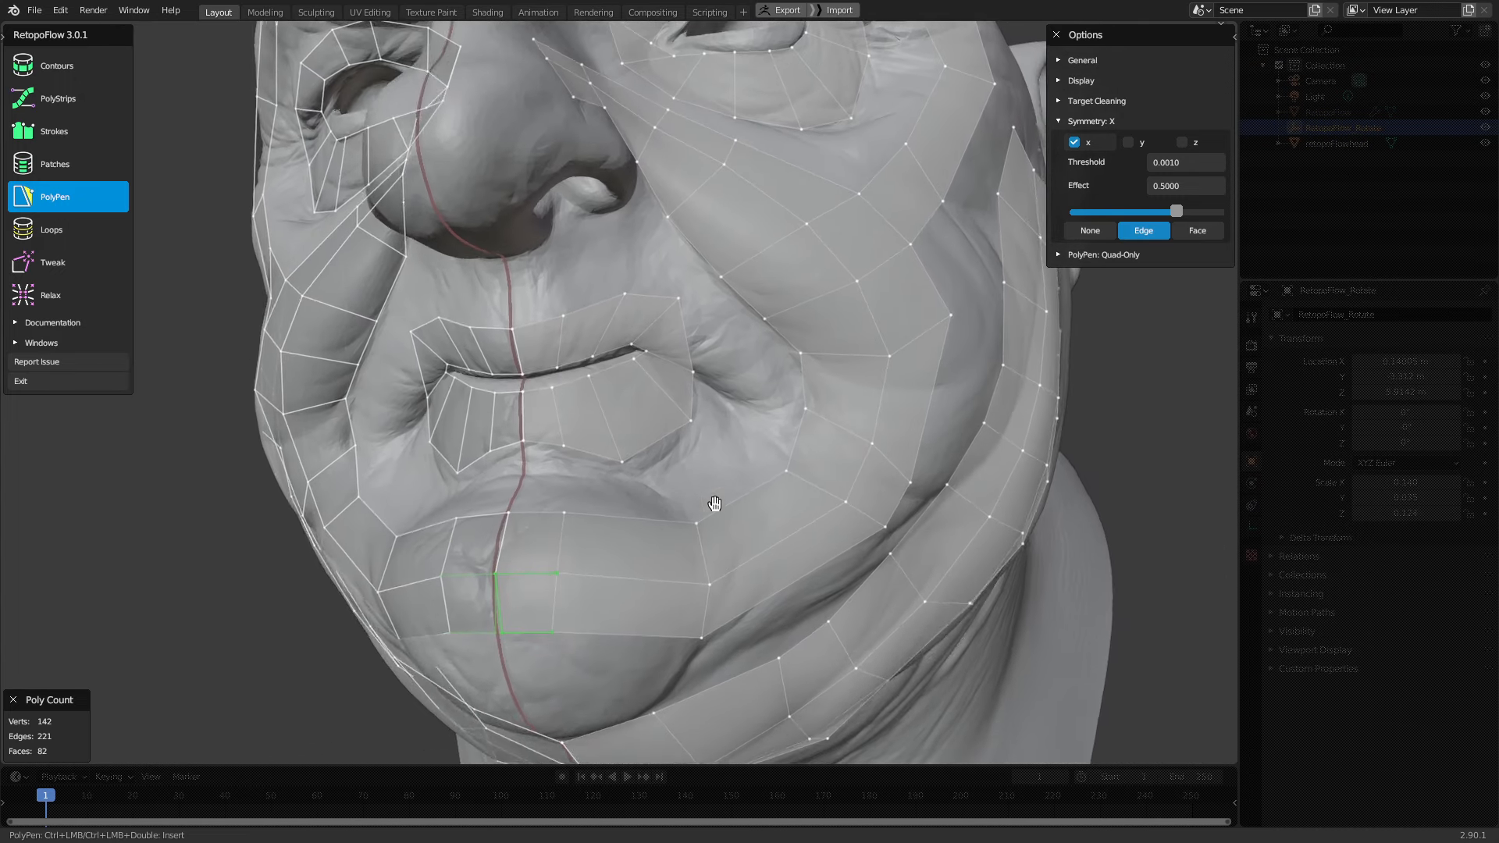
pyautogui.scroll(-2, 702, 460)
# Tweak the upper edge of the brow strip down towards the eye, from its outer corner to near the centre line, to narrow the strip
pyautogui.moveTo(702, 381); pyautogui.dragTo(651, 409, button='middle')
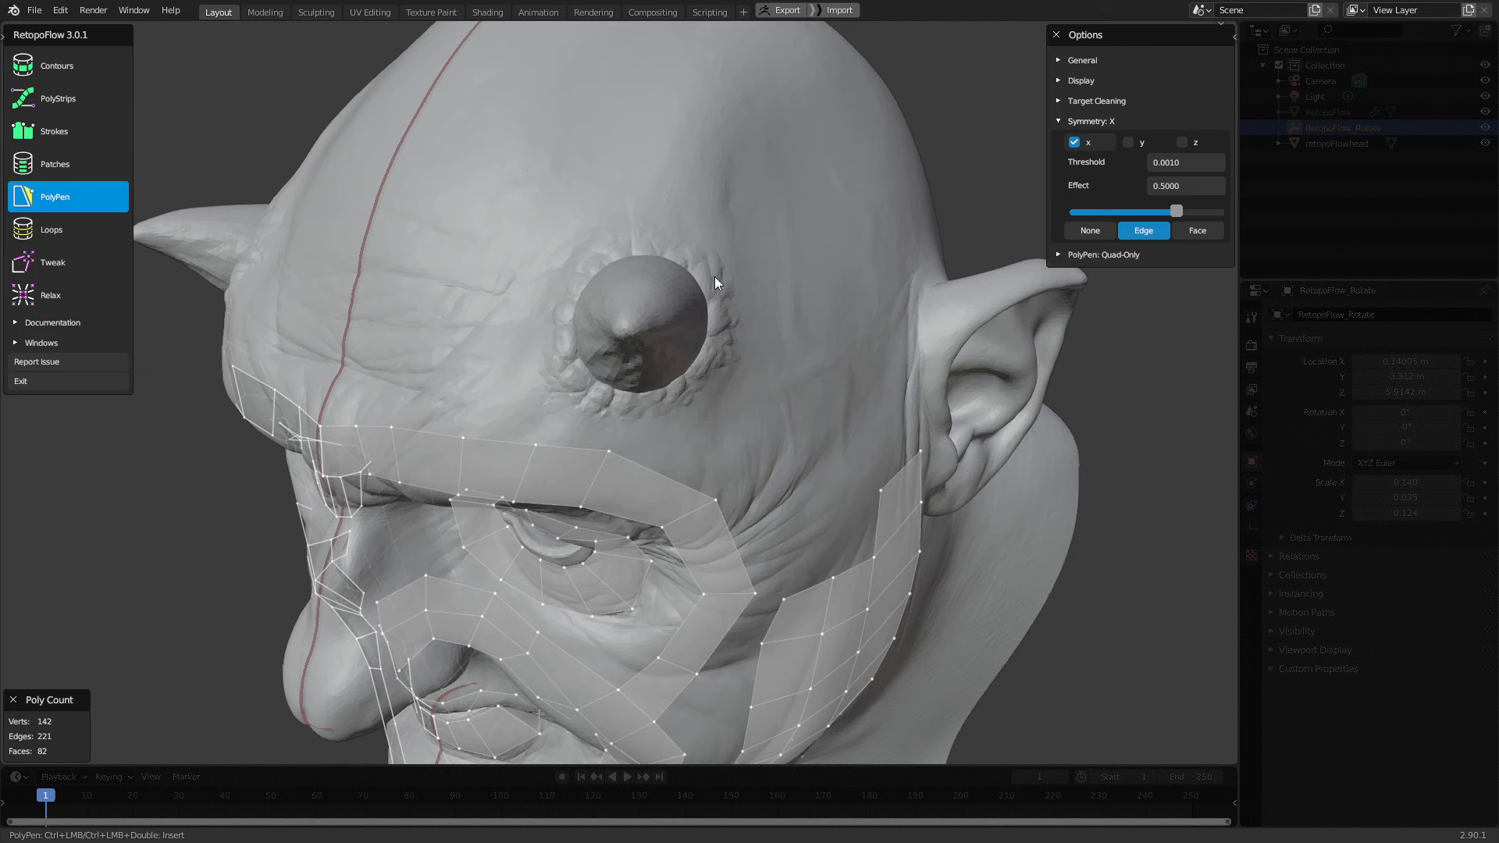
pyautogui.scroll(2, 632, 305)
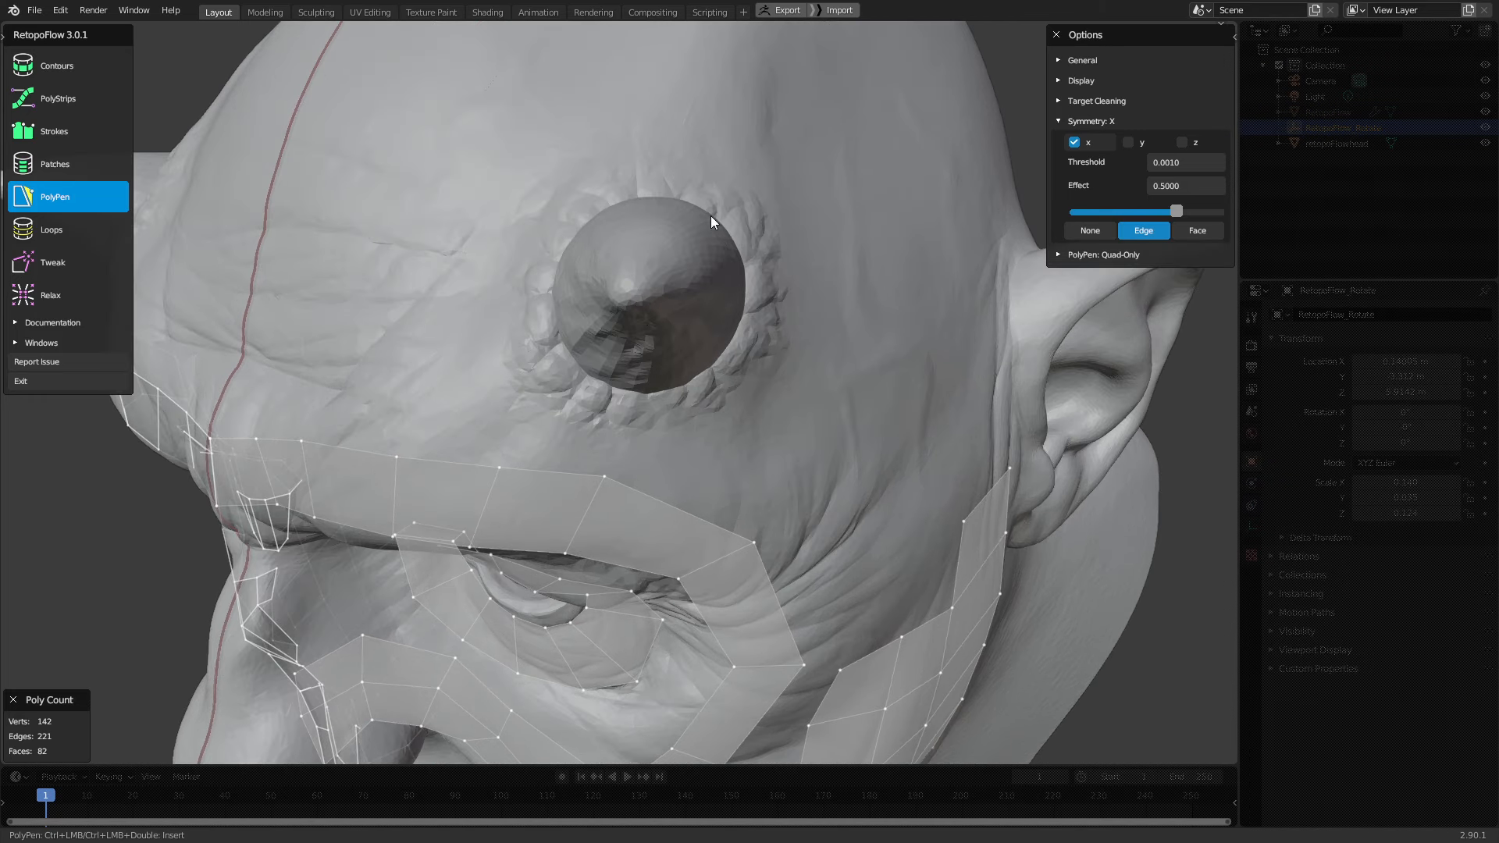
pyautogui.click(61, 269)
pyautogui.moveTo(359, 435); pyautogui.dragTo(635, 357, button='middle')
pyautogui.moveTo(652, 351); pyautogui.dragTo(623, 375)
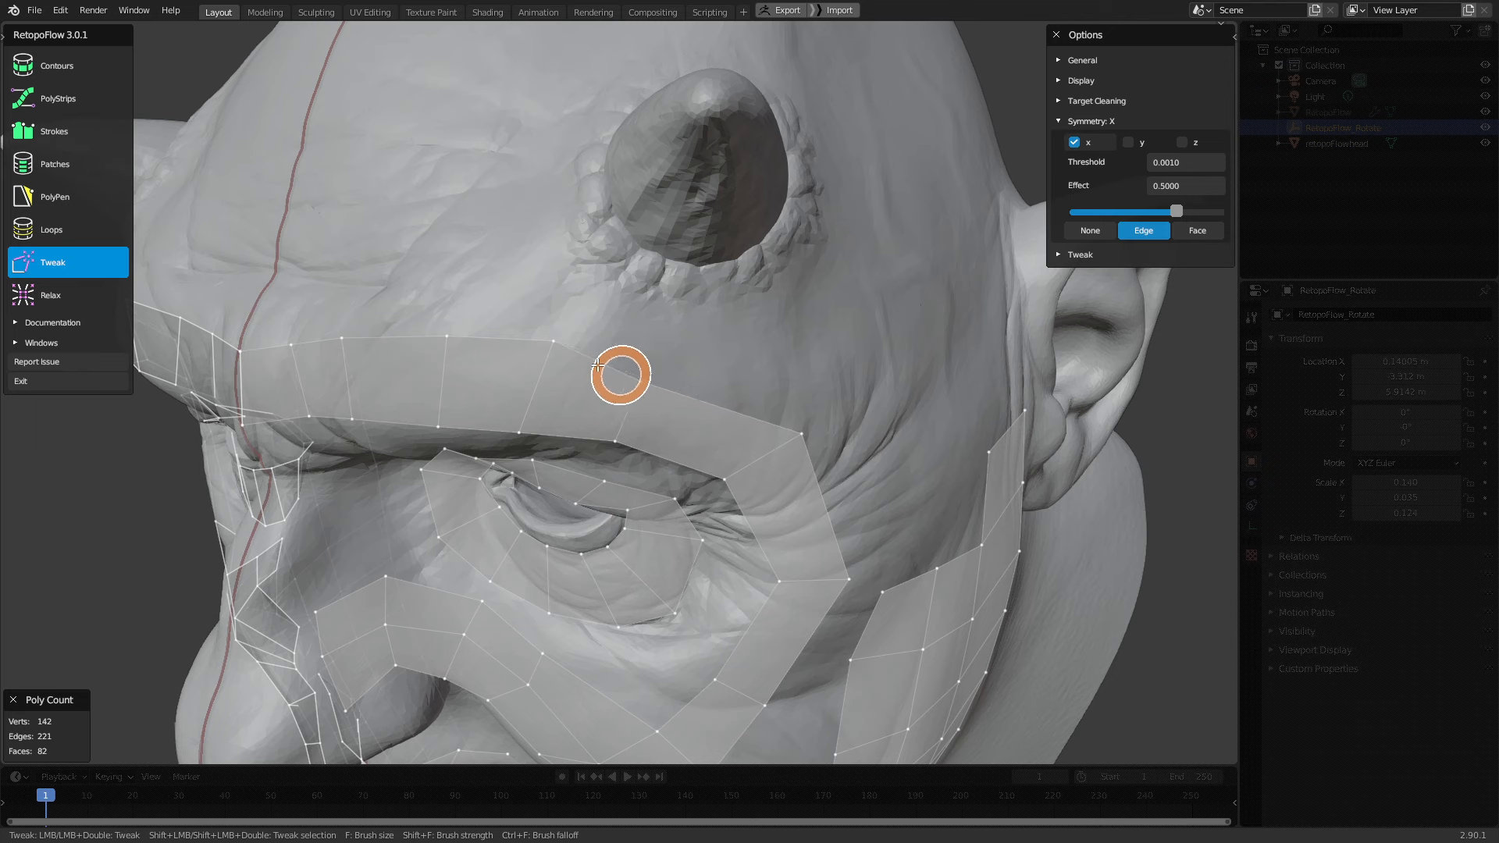
pyautogui.moveTo(546, 338); pyautogui.dragTo(555, 376)
pyautogui.moveTo(793, 432); pyautogui.dragTo(780, 452)
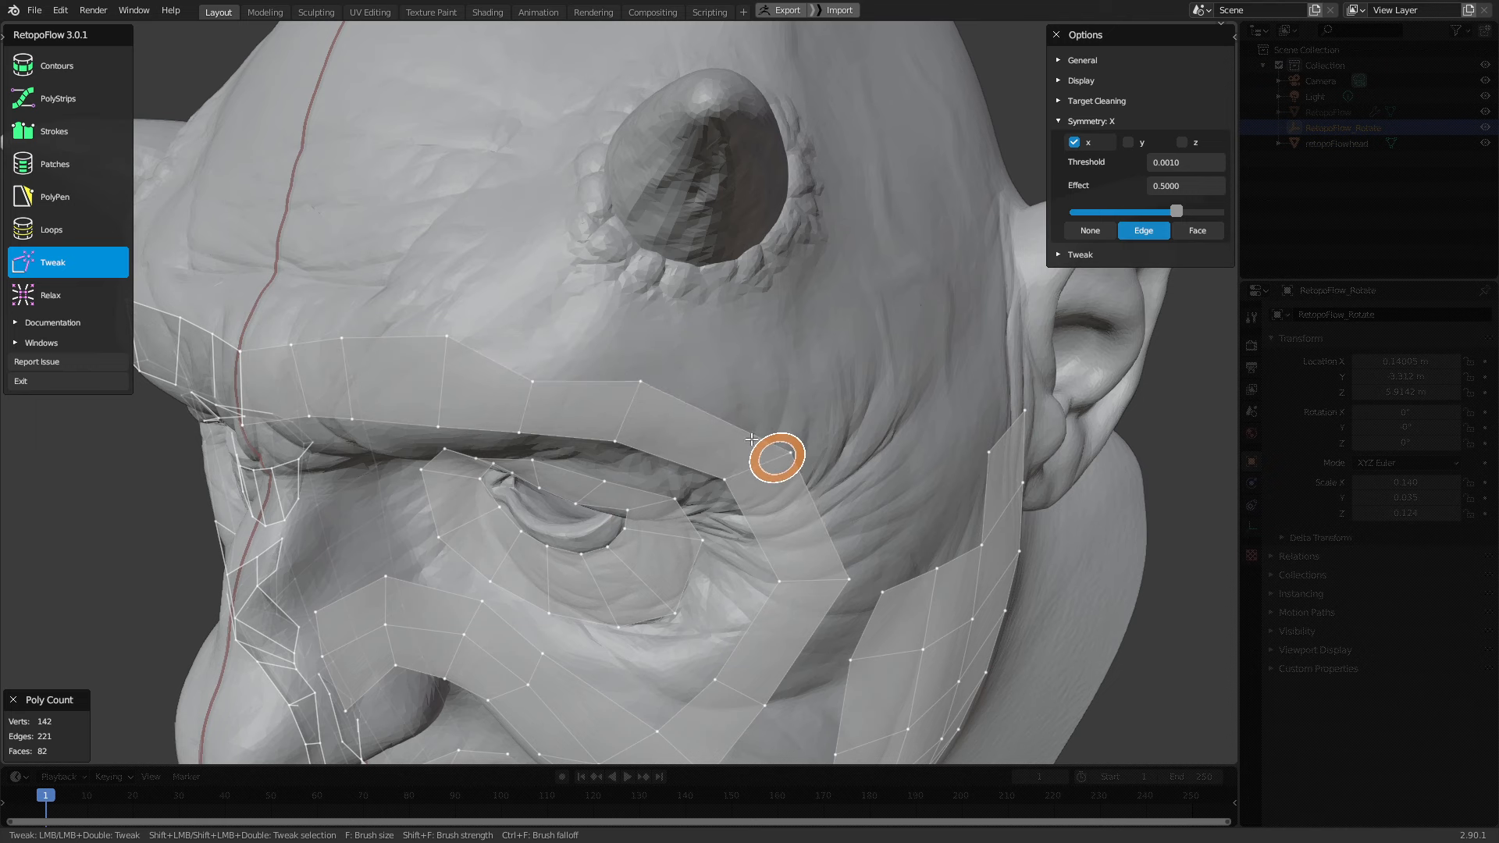
pyautogui.moveTo(613, 376); pyautogui.dragTo(619, 411)
pyautogui.moveTo(439, 335); pyautogui.dragTo(434, 382)
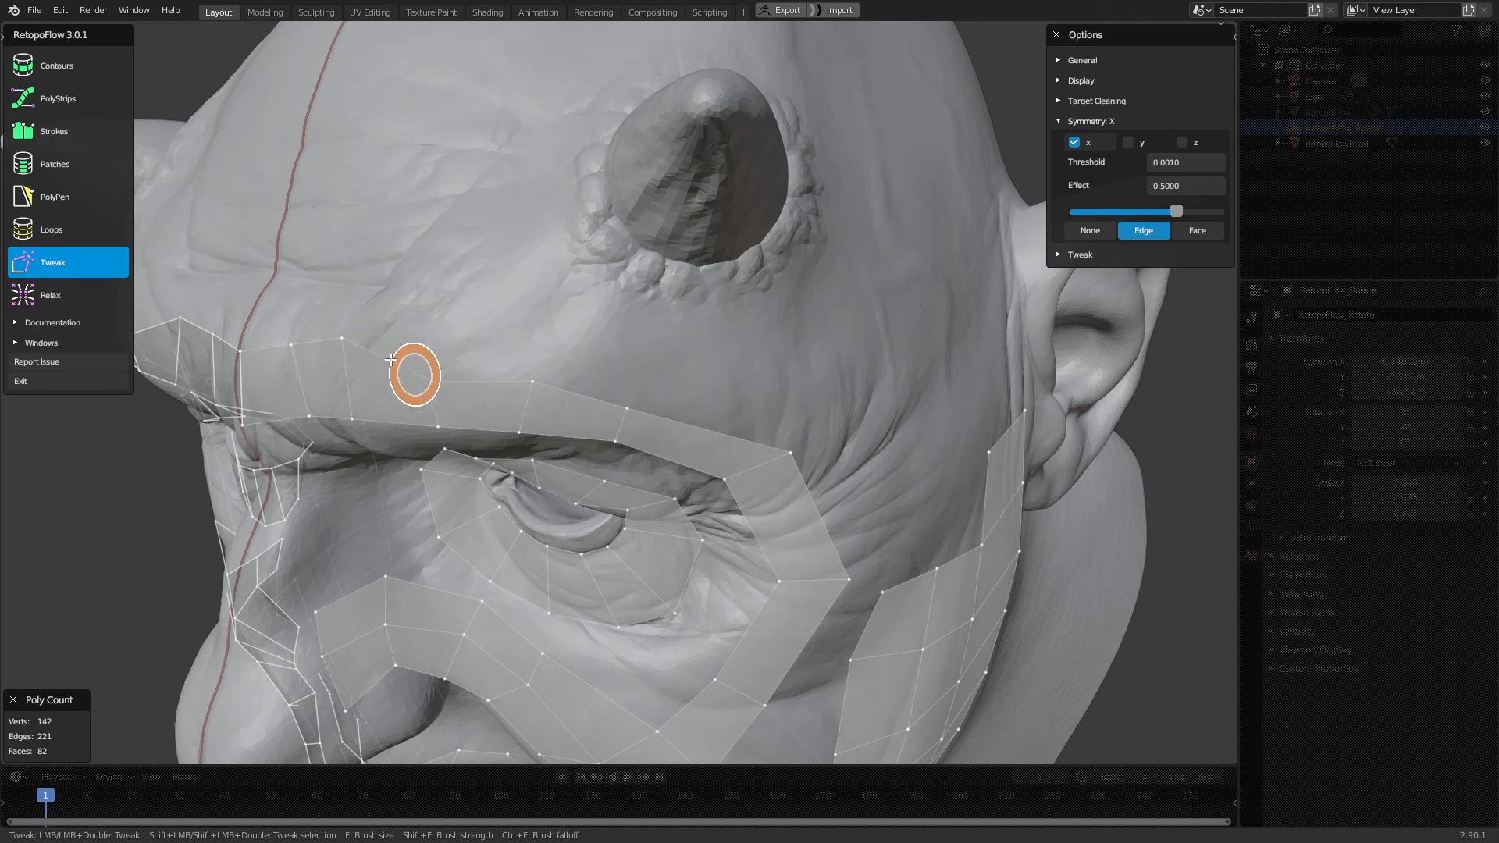
pyautogui.moveTo(307, 344)
pyautogui.mouseDown()
pyautogui.moveTo(294, 384)
pyautogui.moveTo(338, 379)
pyautogui.mouseUp()
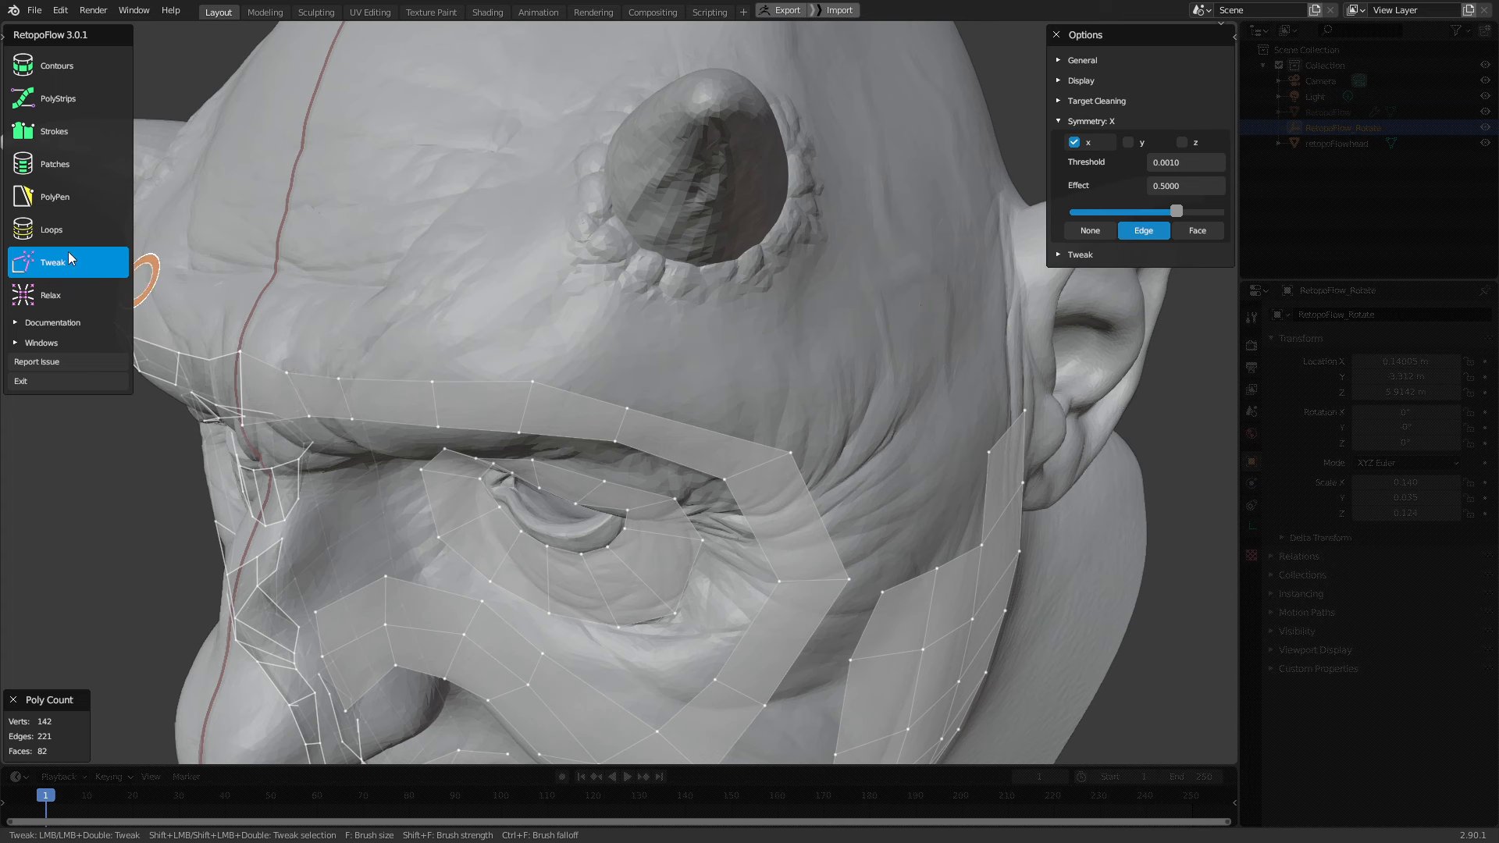
# Draw a closed Strokes loop around the base of the horn and reduce it to 12 segments
pyautogui.click(76, 144)
pyautogui.moveTo(564, 226); pyautogui.dragTo(545, 314, button='middle')
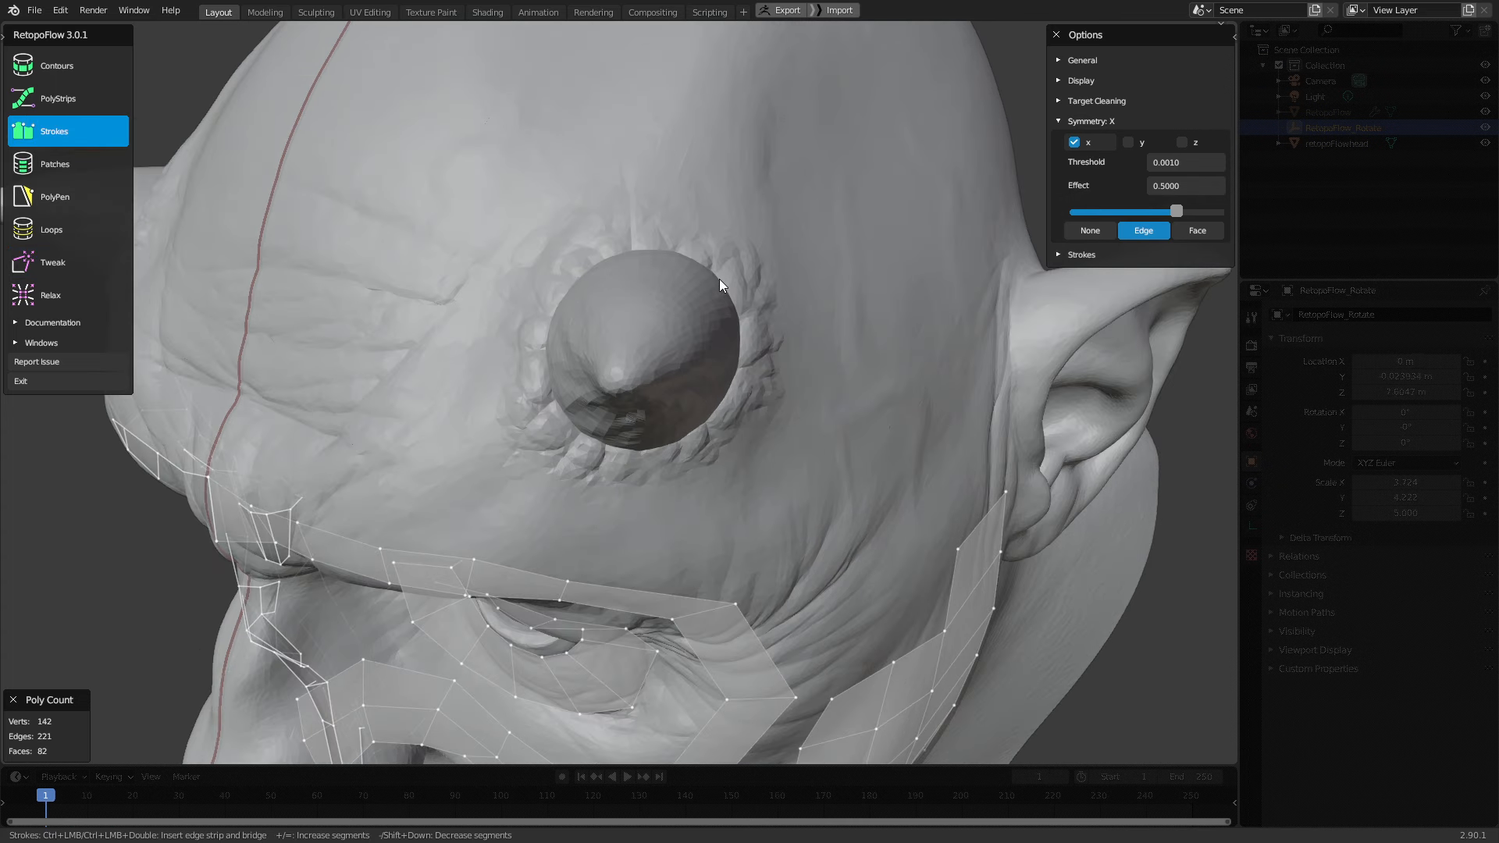
pyautogui.moveTo(733, 265); pyautogui.dragTo(734, 267, button='middle')
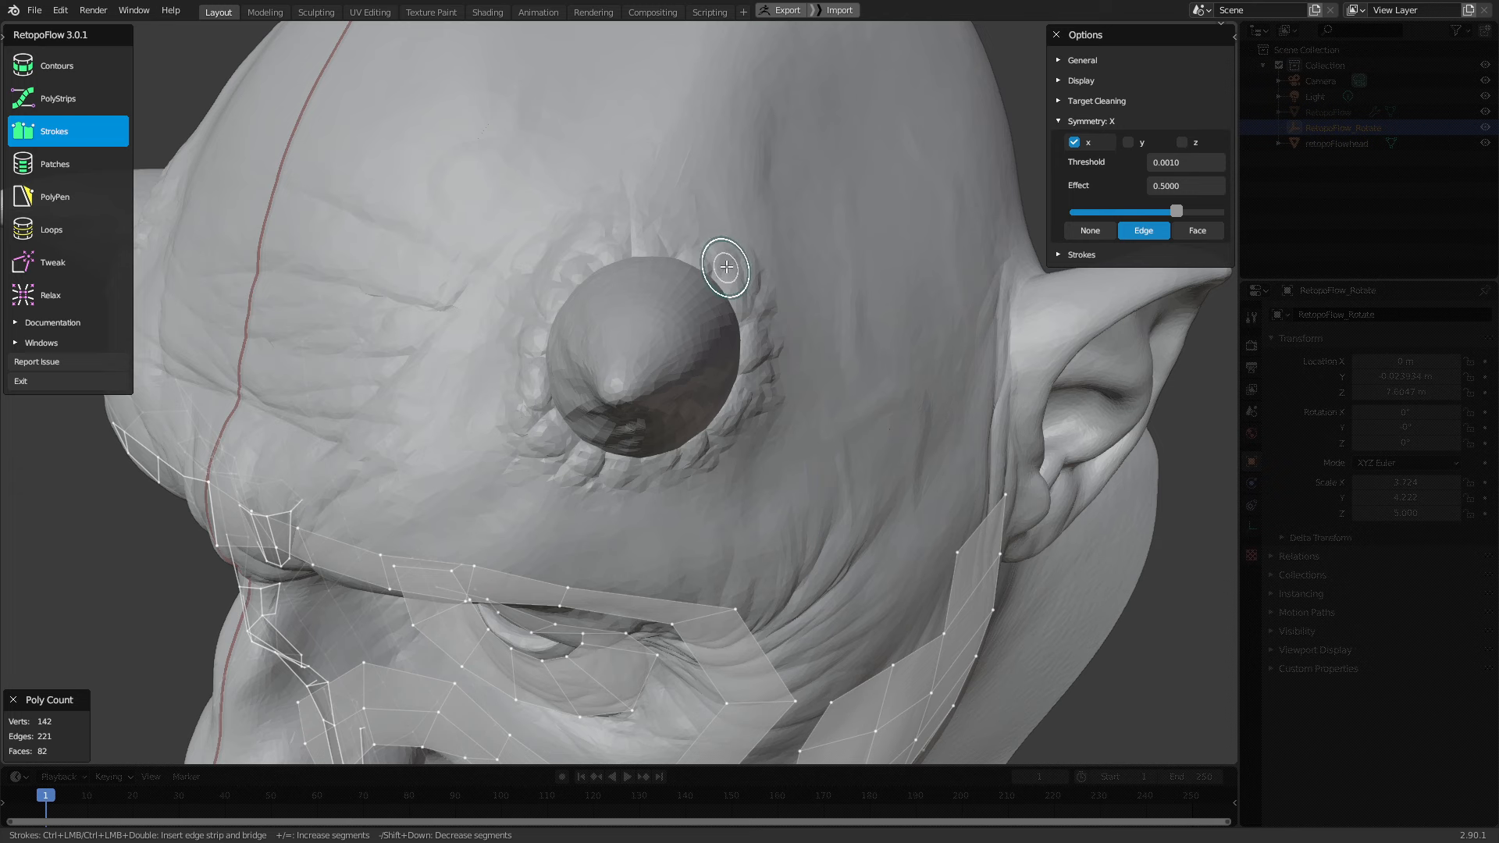
pyautogui.moveTo(721, 260)
pyautogui.mouseDown()
pyautogui.moveTo(622, 232)
pyautogui.moveTo(535, 267)
pyautogui.moveTo(509, 373)
pyautogui.moveTo(552, 464)
pyautogui.moveTo(669, 493)
pyautogui.moveTo(778, 406)
pyautogui.mouseUp()
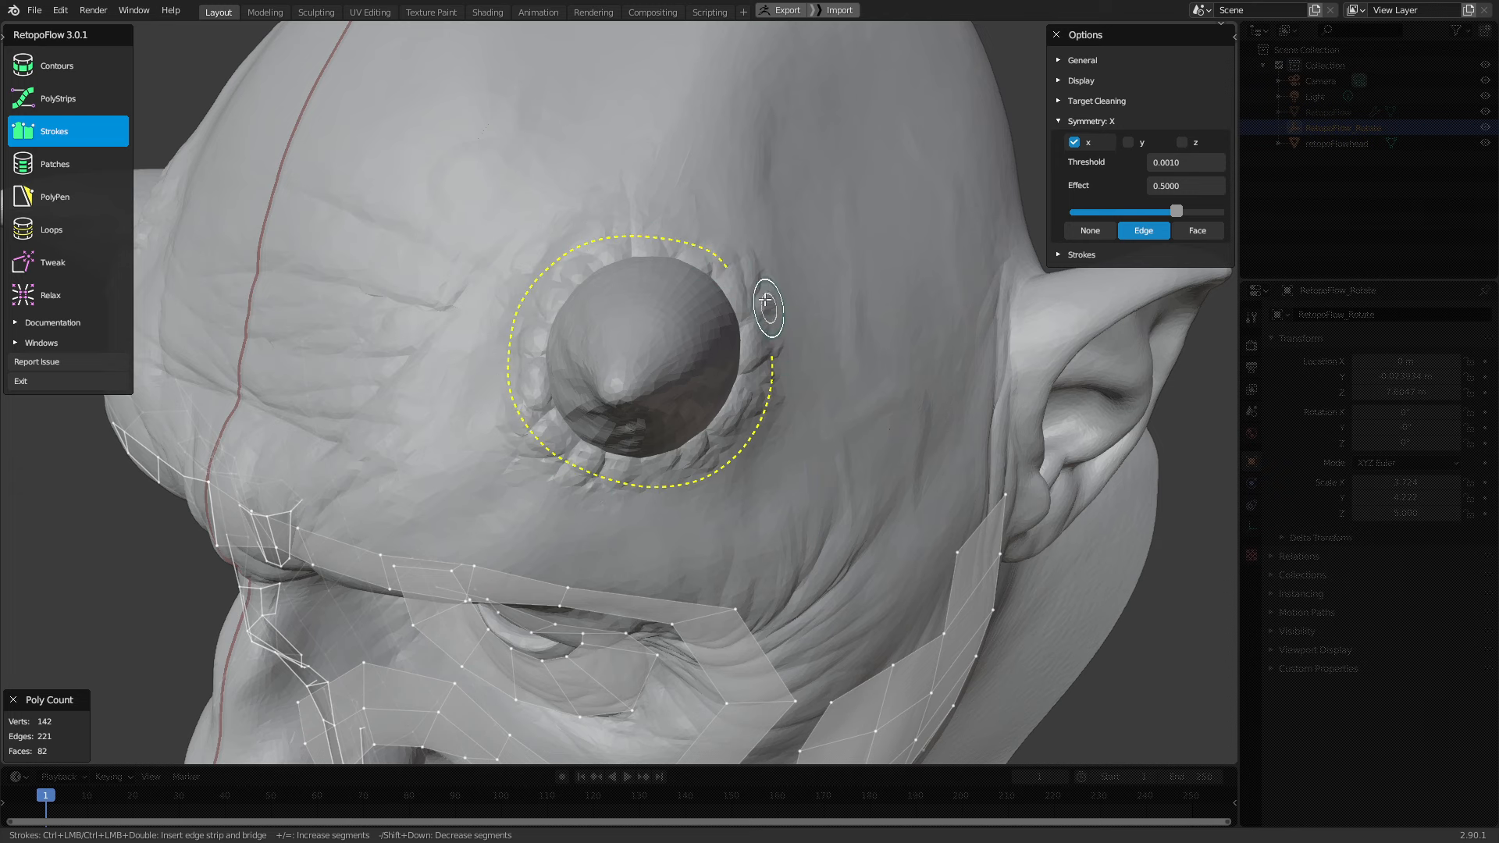
pyautogui.moveTo(765, 300)
pyautogui.mouseDown()
pyautogui.moveTo(709, 266)
pyautogui.moveTo(728, 226)
pyautogui.mouseUp()
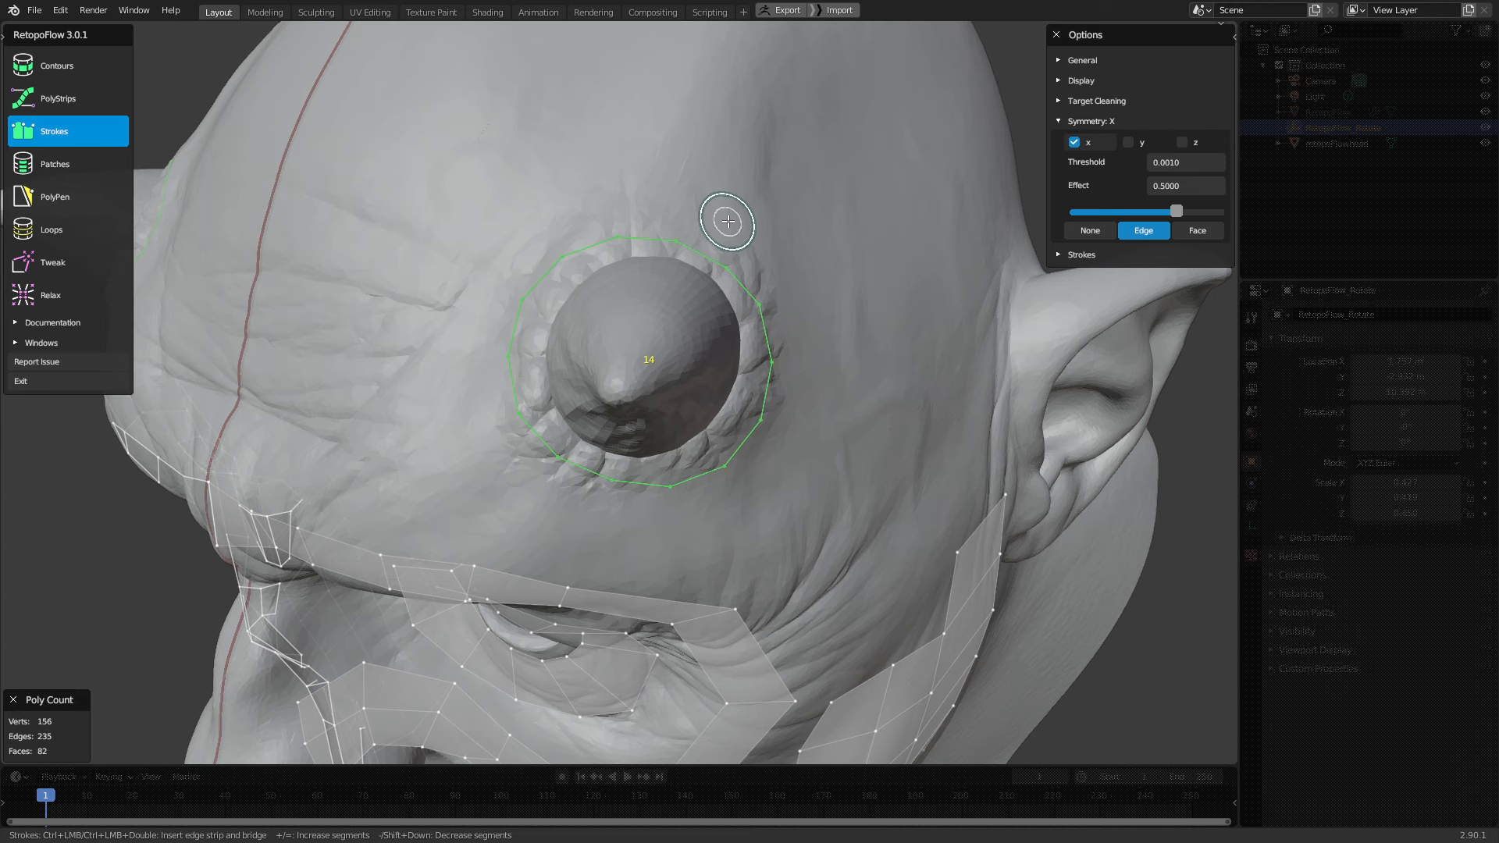
pyautogui.press('-')
pyautogui.press('-')
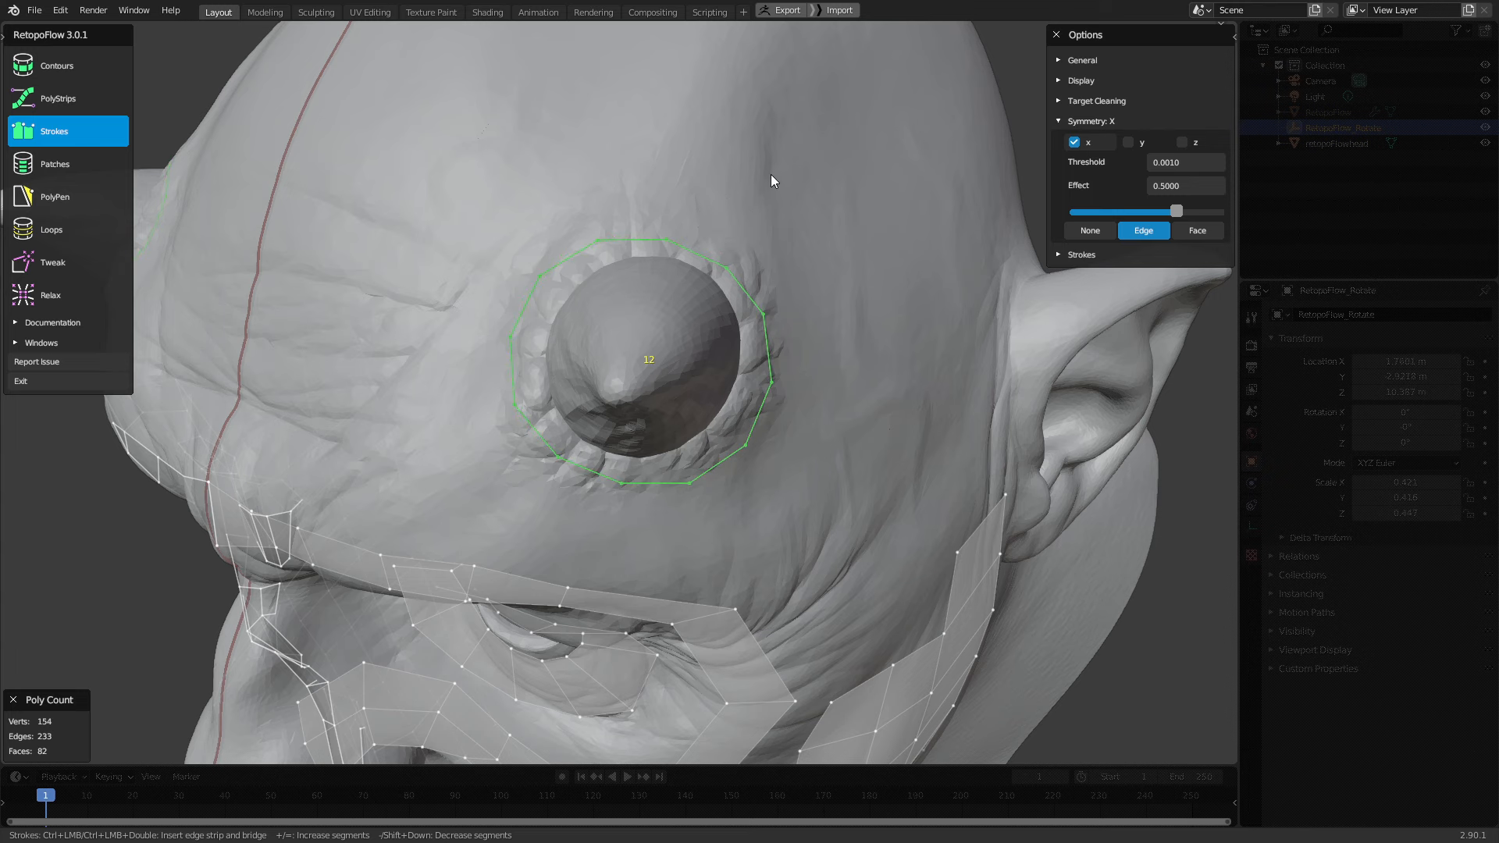
# Draw a larger closed Strokes loop around the horn to bridge a 12-quad ring outside the first loop
pyautogui.moveTo(714, 205)
pyautogui.mouseDown()
pyautogui.moveTo(686, 192)
pyautogui.moveTo(525, 202)
pyautogui.moveTo(437, 297)
pyautogui.moveTo(464, 475)
pyautogui.moveTo(605, 547)
pyautogui.moveTo(744, 541)
pyautogui.moveTo(837, 442)
pyautogui.mouseUp()
pyautogui.moveTo(835, 344)
pyautogui.mouseDown()
pyautogui.moveTo(802, 264)
pyautogui.moveTo(703, 195)
pyautogui.mouseUp()
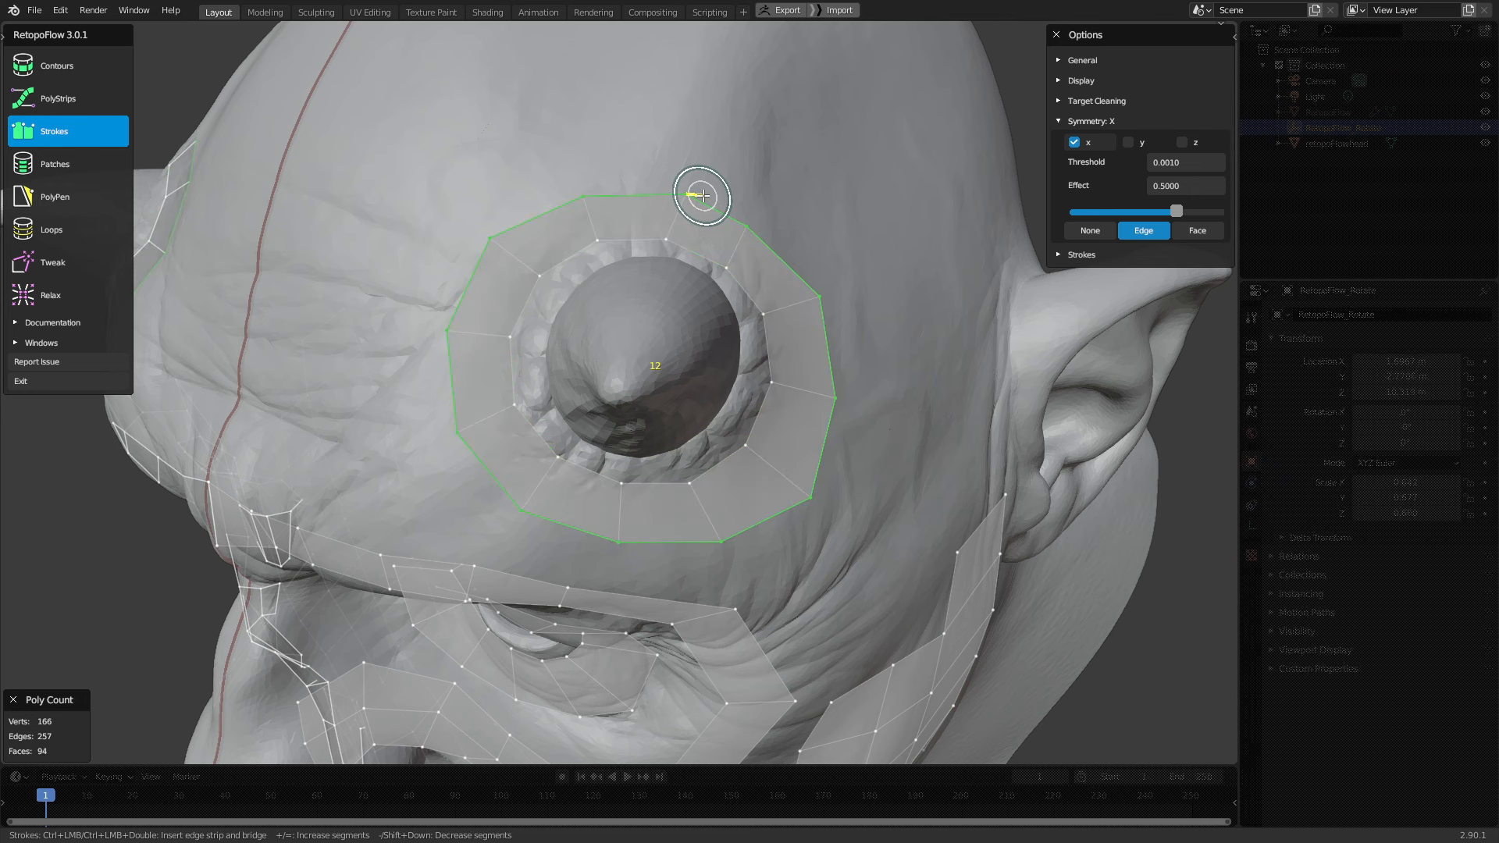
pyautogui.moveTo(755, 292); pyautogui.dragTo(740, 258, button='middle')
pyautogui.moveTo(753, 175); pyautogui.dragTo(740, 207, button='middle')
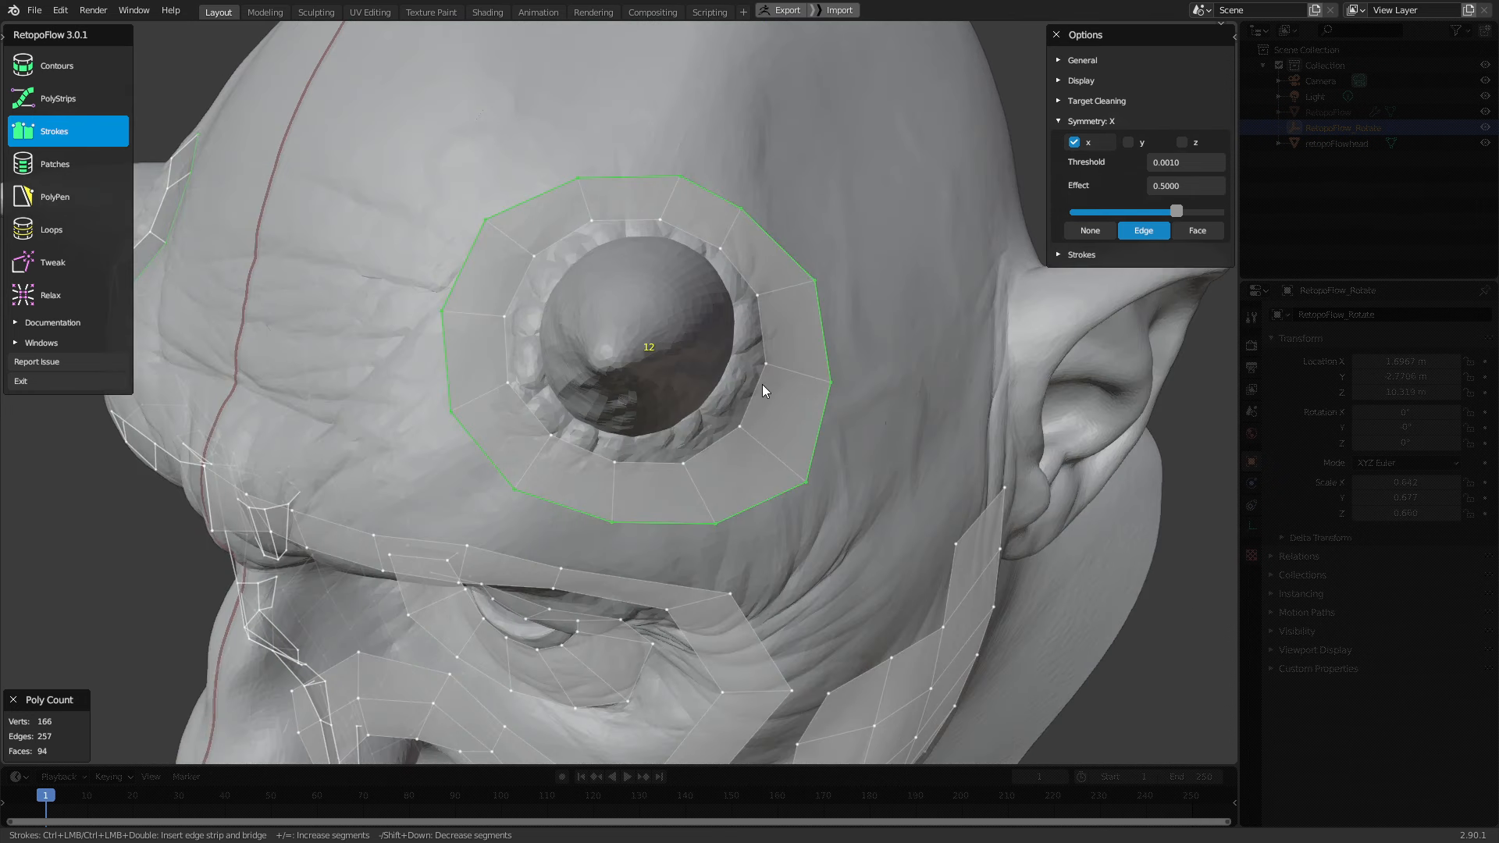
# Slide the inner edge loop of the horn ring inwards so it sits tightly against the horn base
pyautogui.click(55, 231)
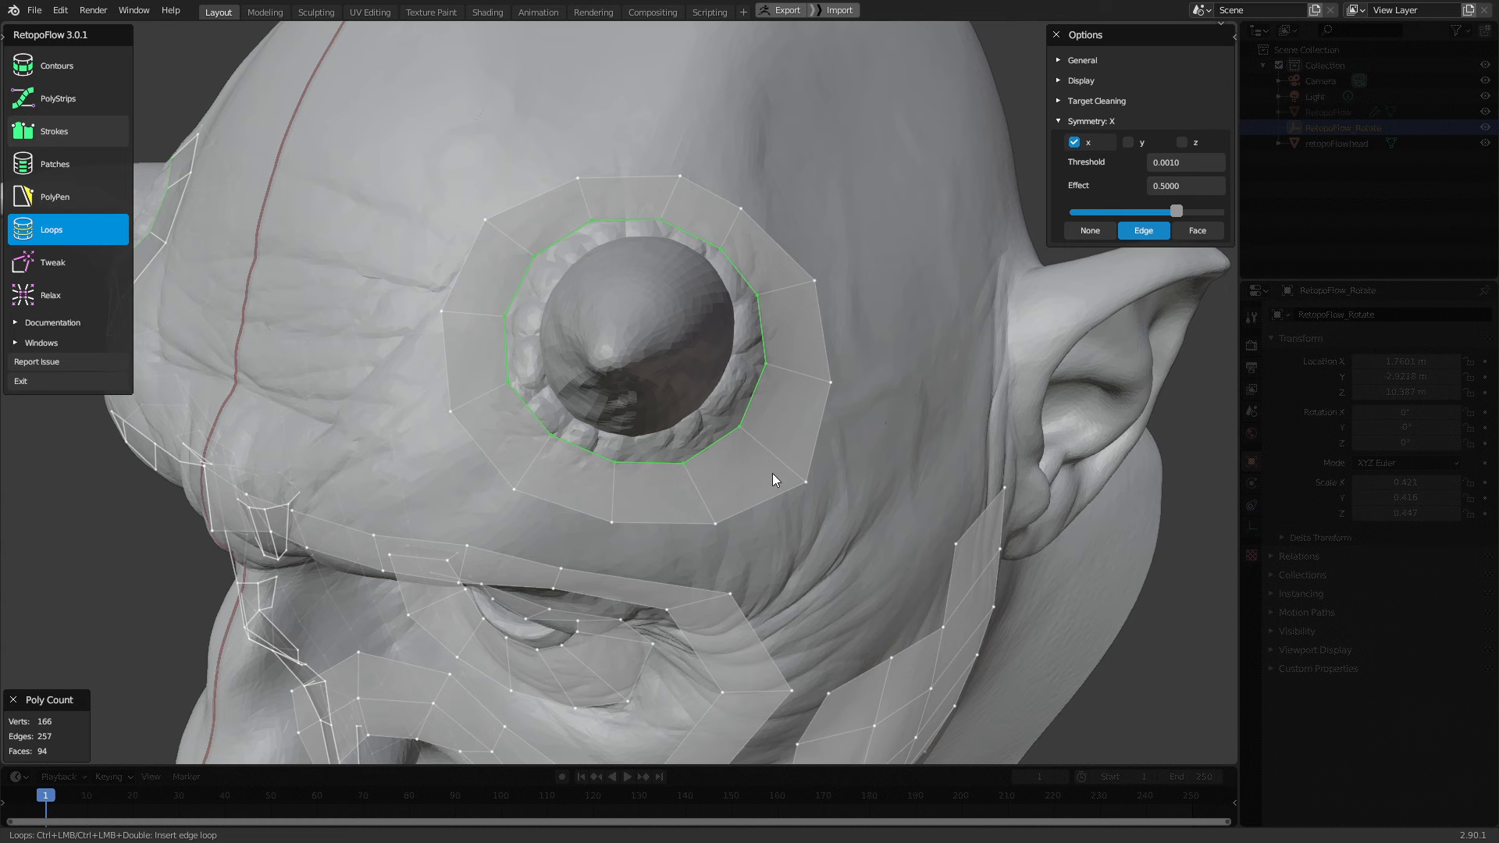
pyautogui.press('s')
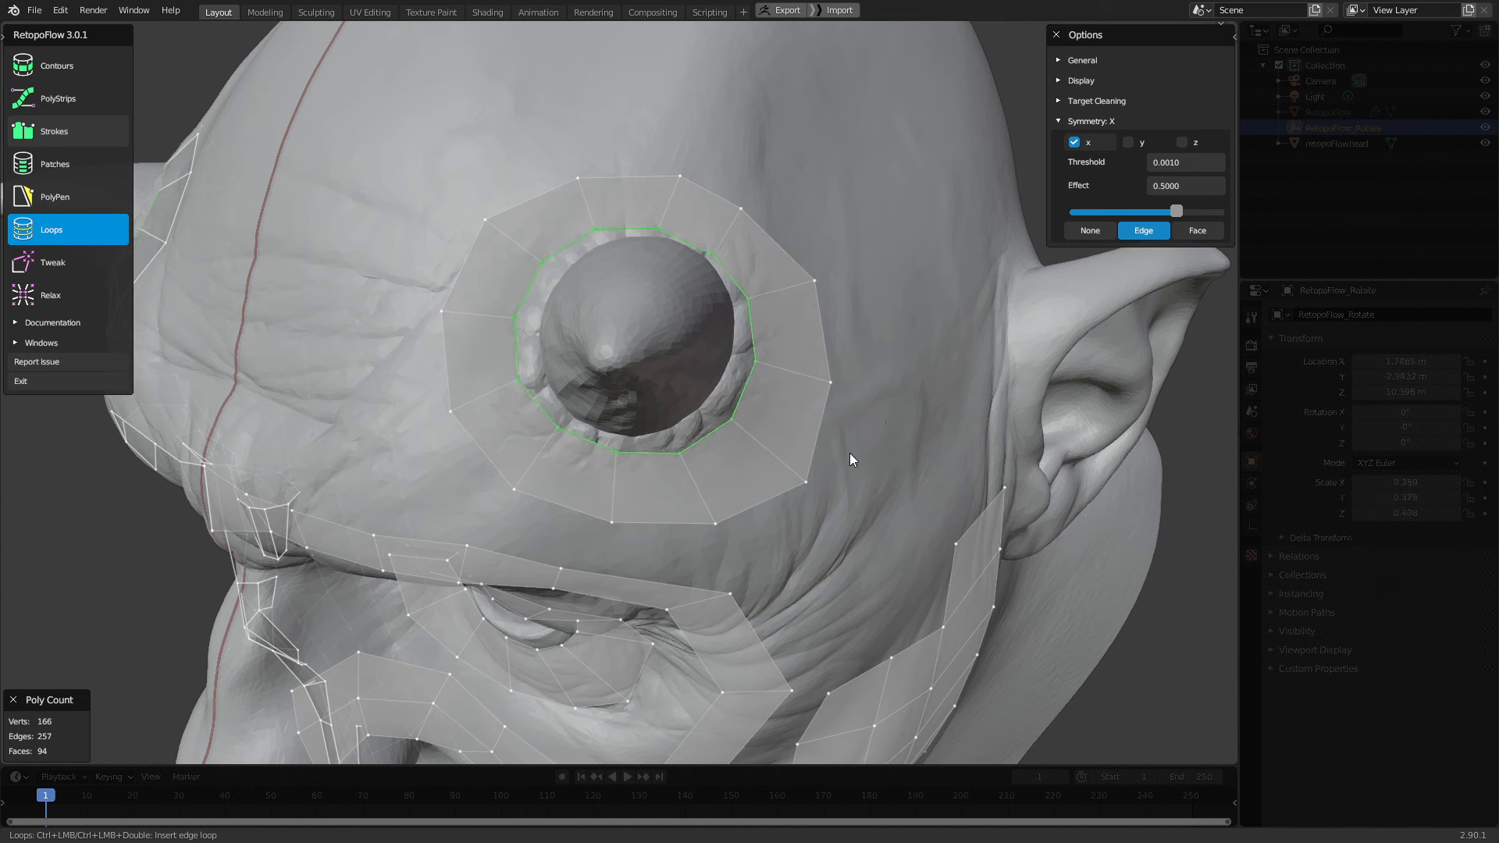
pyautogui.click(831, 450)
pyautogui.moveTo(831, 450); pyautogui.dragTo(708, 404, button='middle')
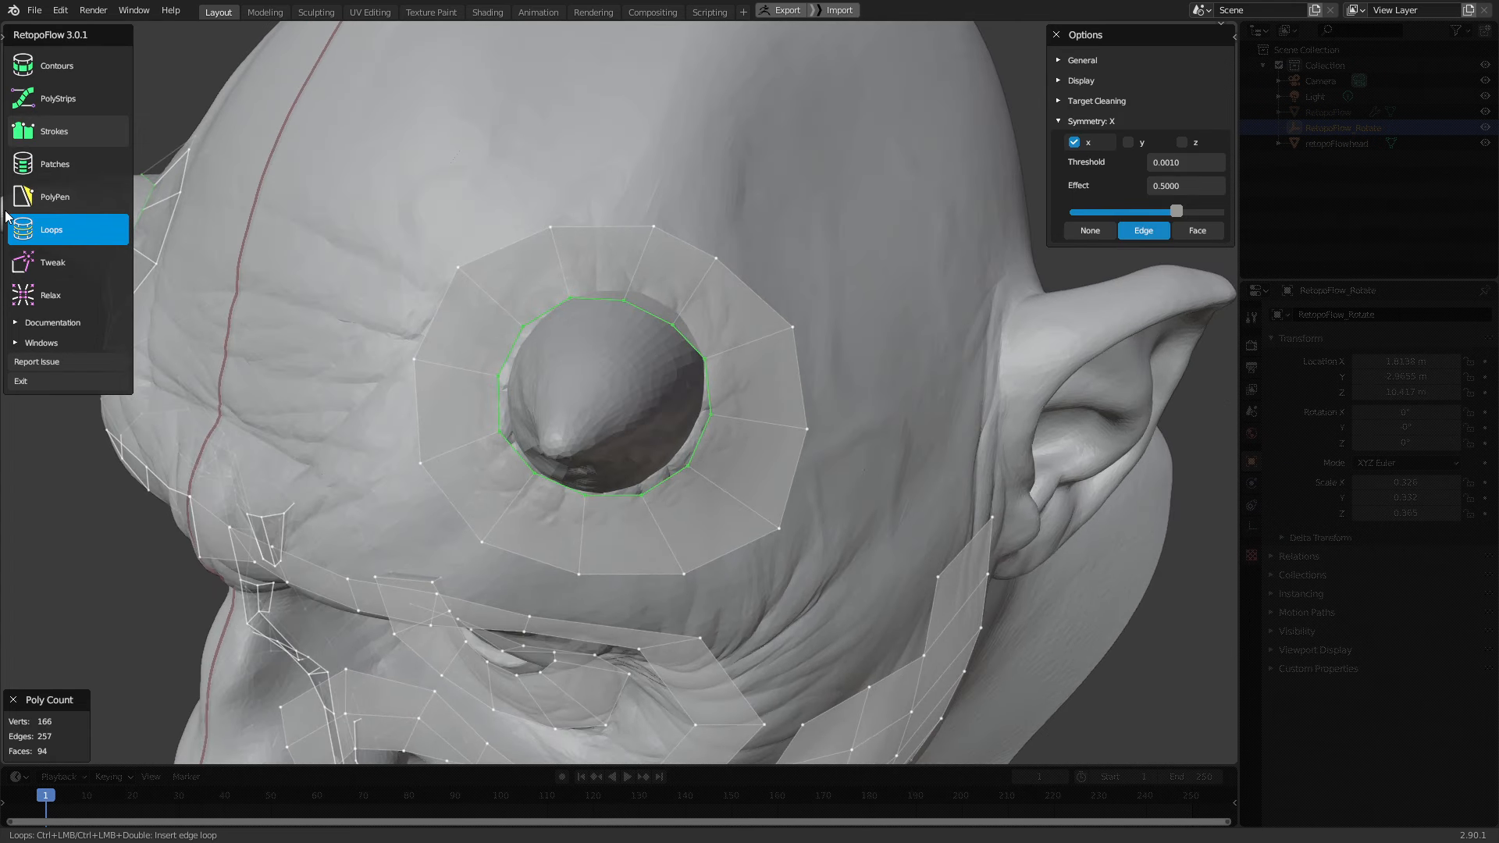
# Tweak the upper vertices of the inner horn loop to follow the rim of the horn base
pyautogui.click(65, 263)
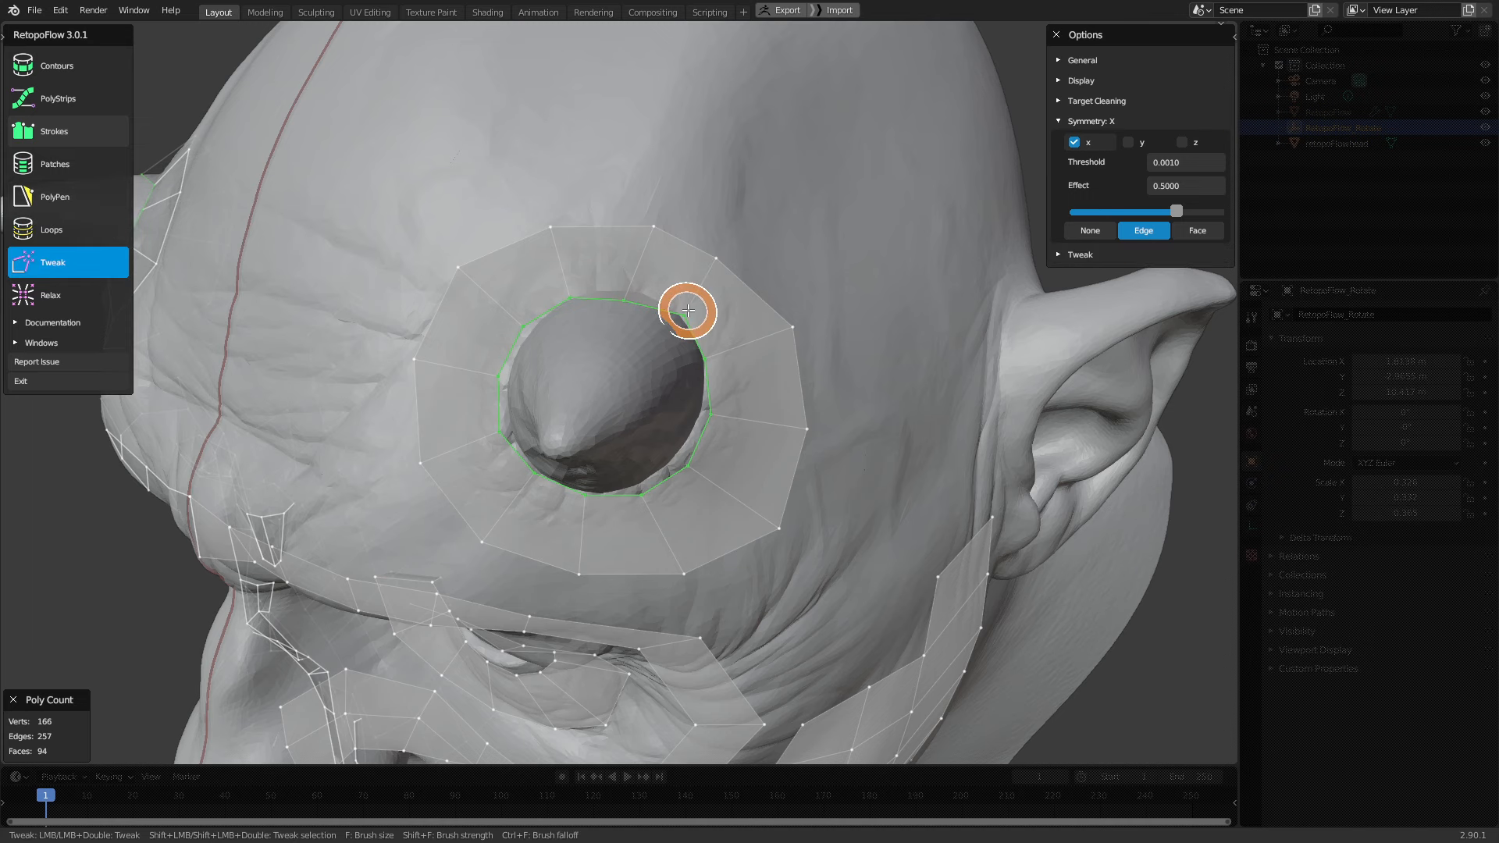
pyautogui.moveTo(687, 310)
pyautogui.mouseDown()
pyautogui.moveTo(632, 287)
pyautogui.moveTo(562, 291)
pyautogui.mouseUp()
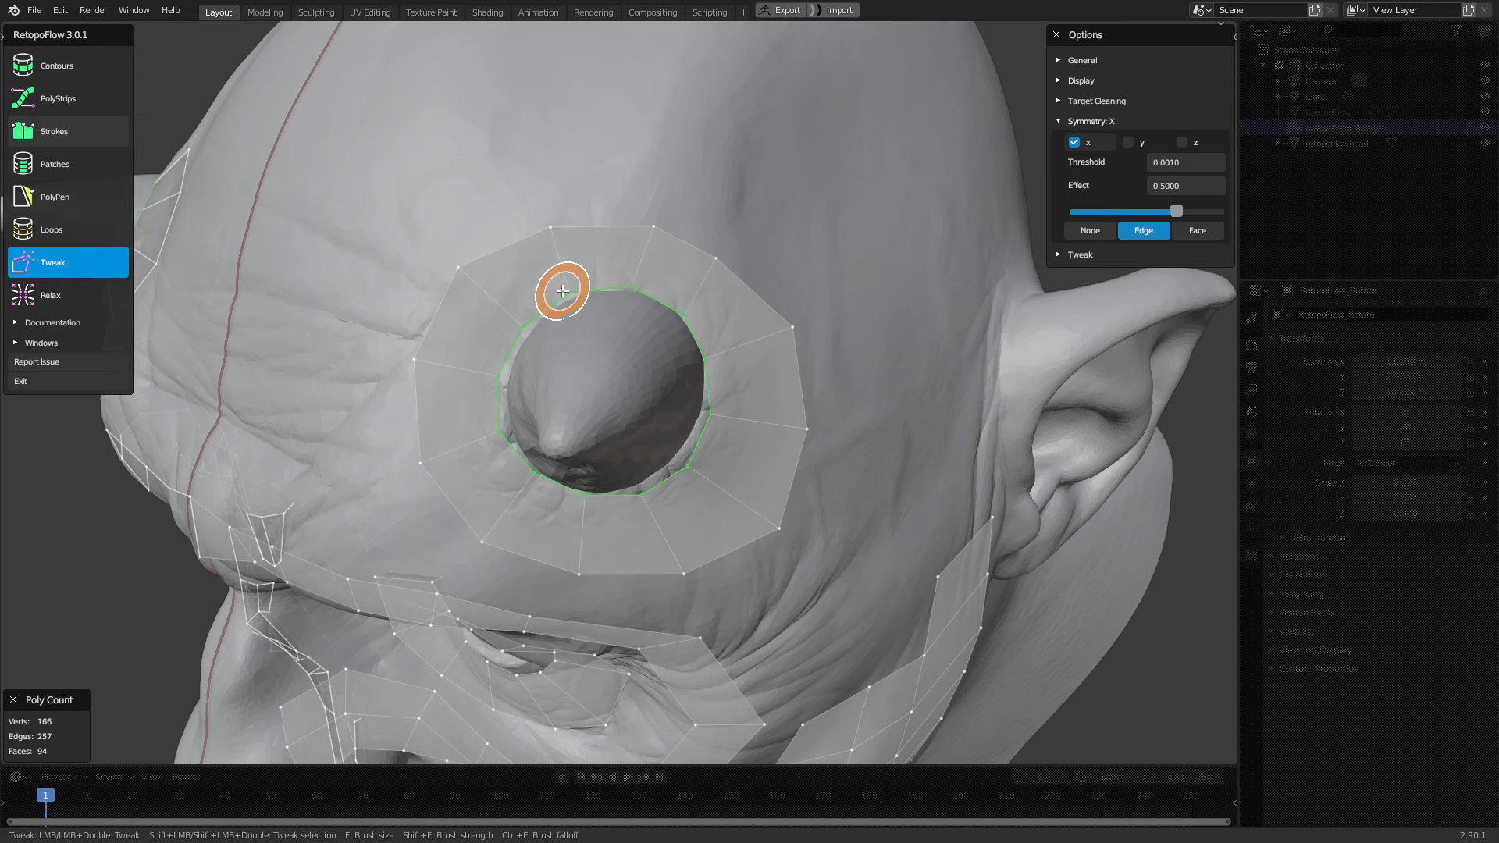
pyautogui.moveTo(562, 291); pyautogui.dragTo(619, 224, button='middle')
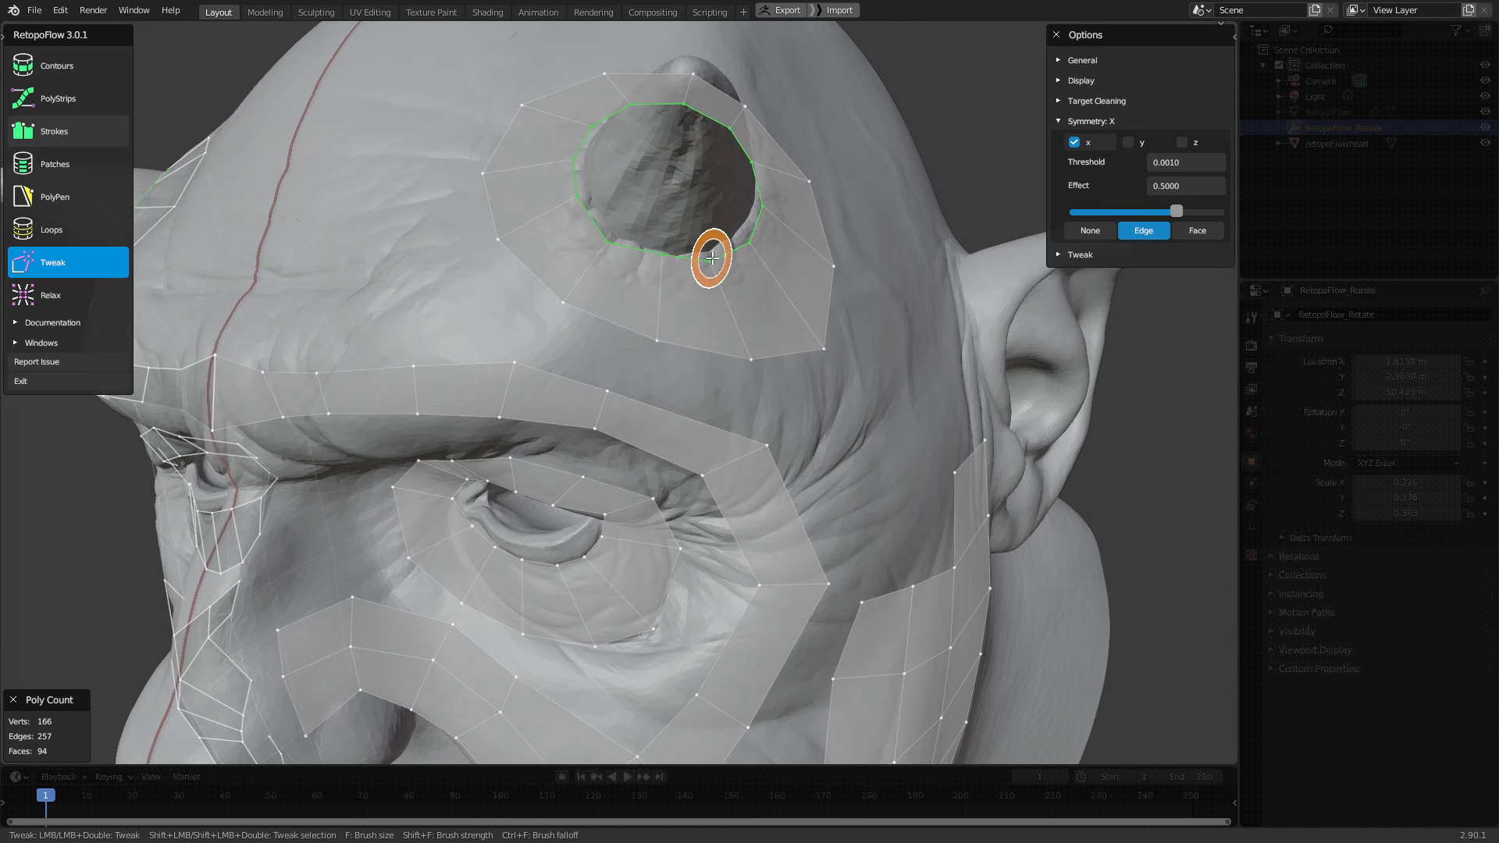
# Tweak the lower vertices of the outer horn loop closer to the horn, narrowing the ring on its brow side
pyautogui.moveTo(743, 241); pyautogui.dragTo(706, 414, button='middle')
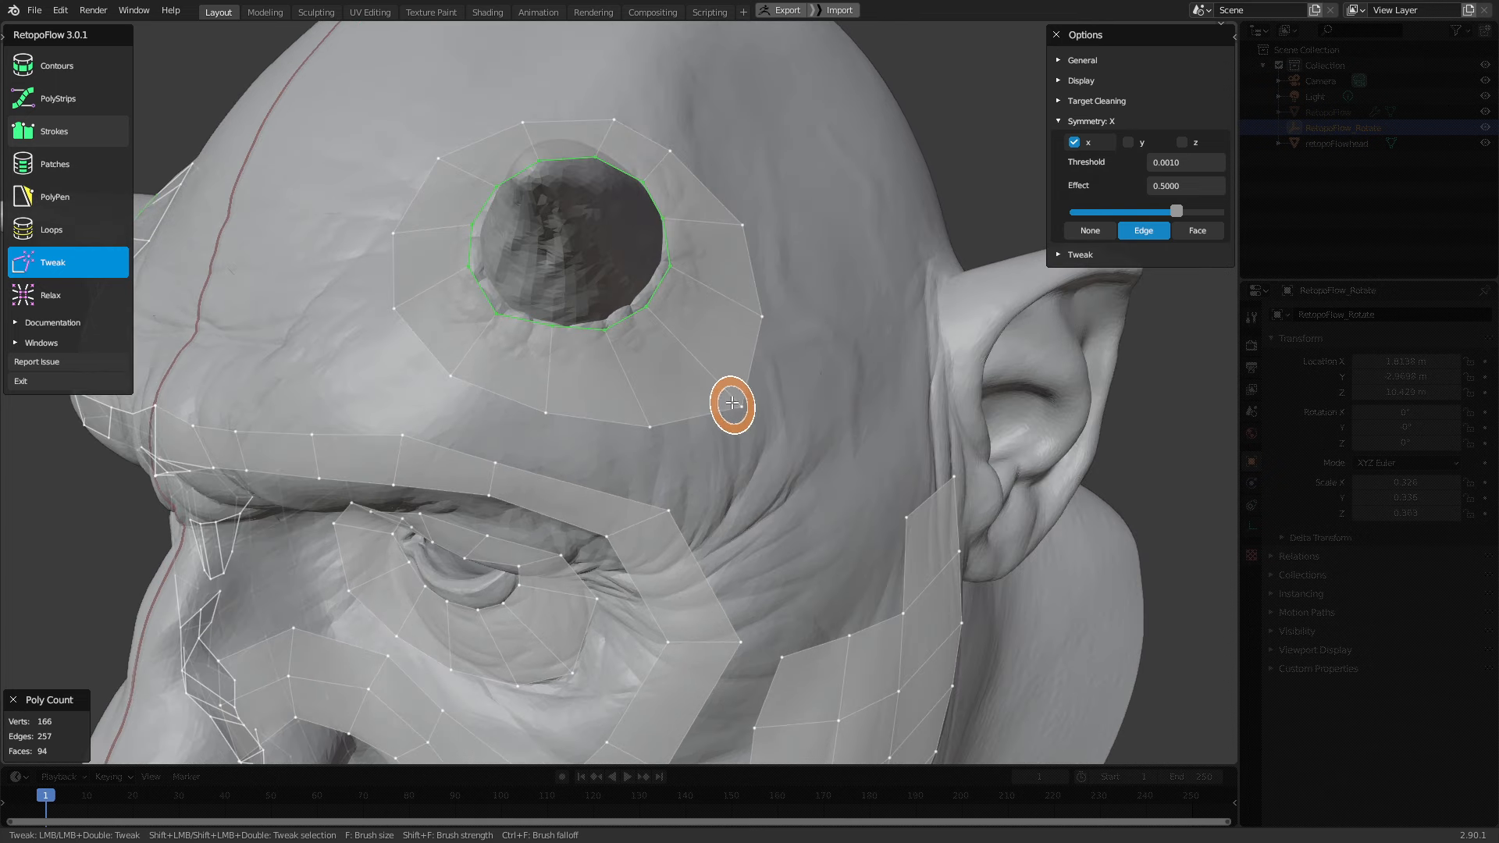
pyautogui.moveTo(731, 403); pyautogui.dragTo(713, 367)
pyautogui.moveTo(648, 432)
pyautogui.mouseDown()
pyautogui.moveTo(633, 384)
pyautogui.moveTo(705, 349)
pyautogui.mouseUp()
pyautogui.moveTo(541, 416)
pyautogui.mouseDown()
pyautogui.moveTo(535, 373)
pyautogui.moveTo(467, 353)
pyautogui.mouseUp()
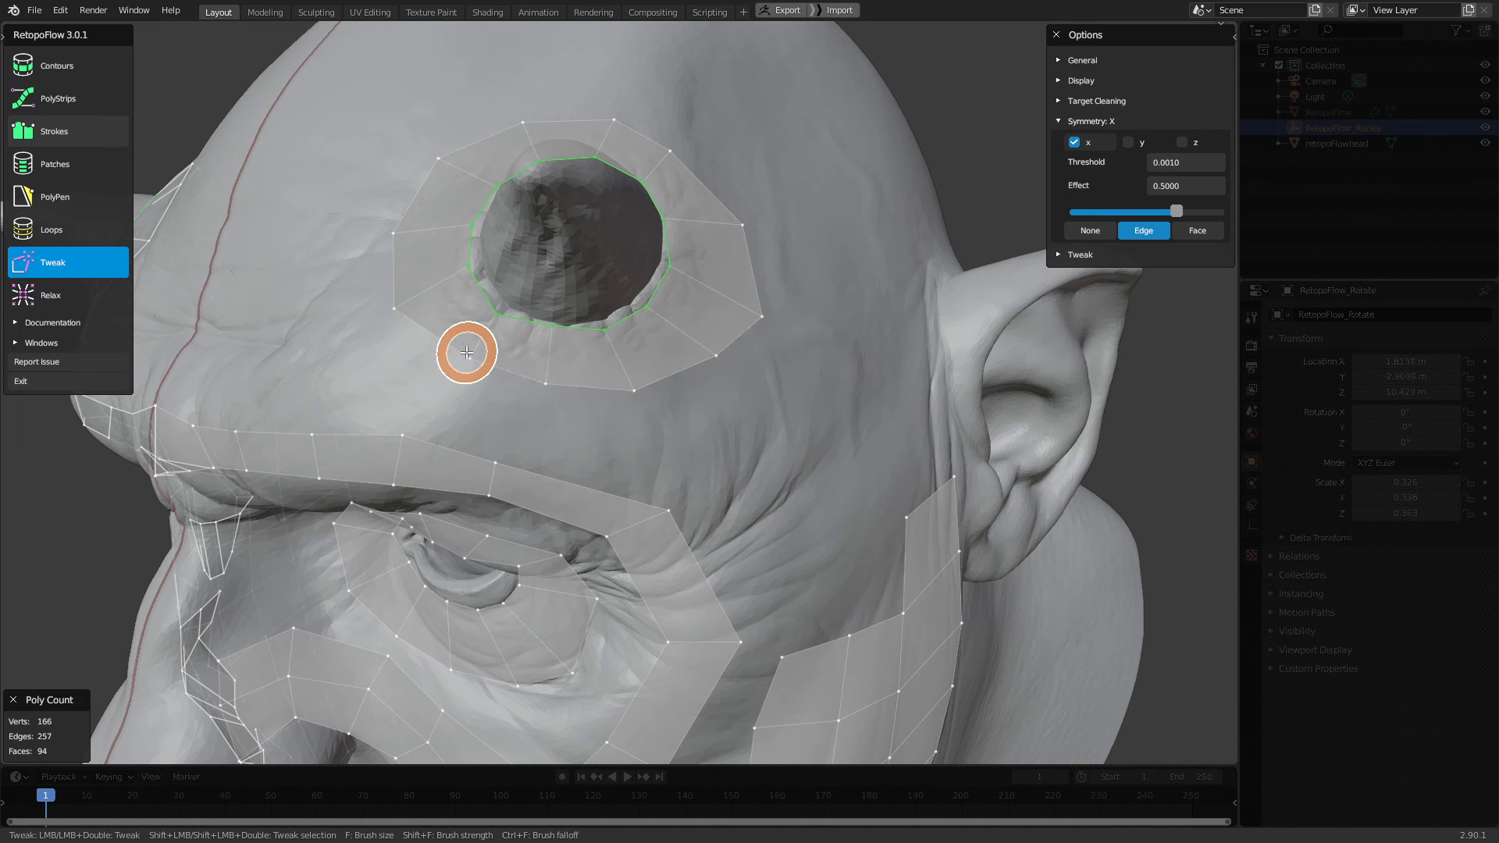
pyautogui.moveTo(471, 351); pyautogui.dragTo(502, 358, button='middle')
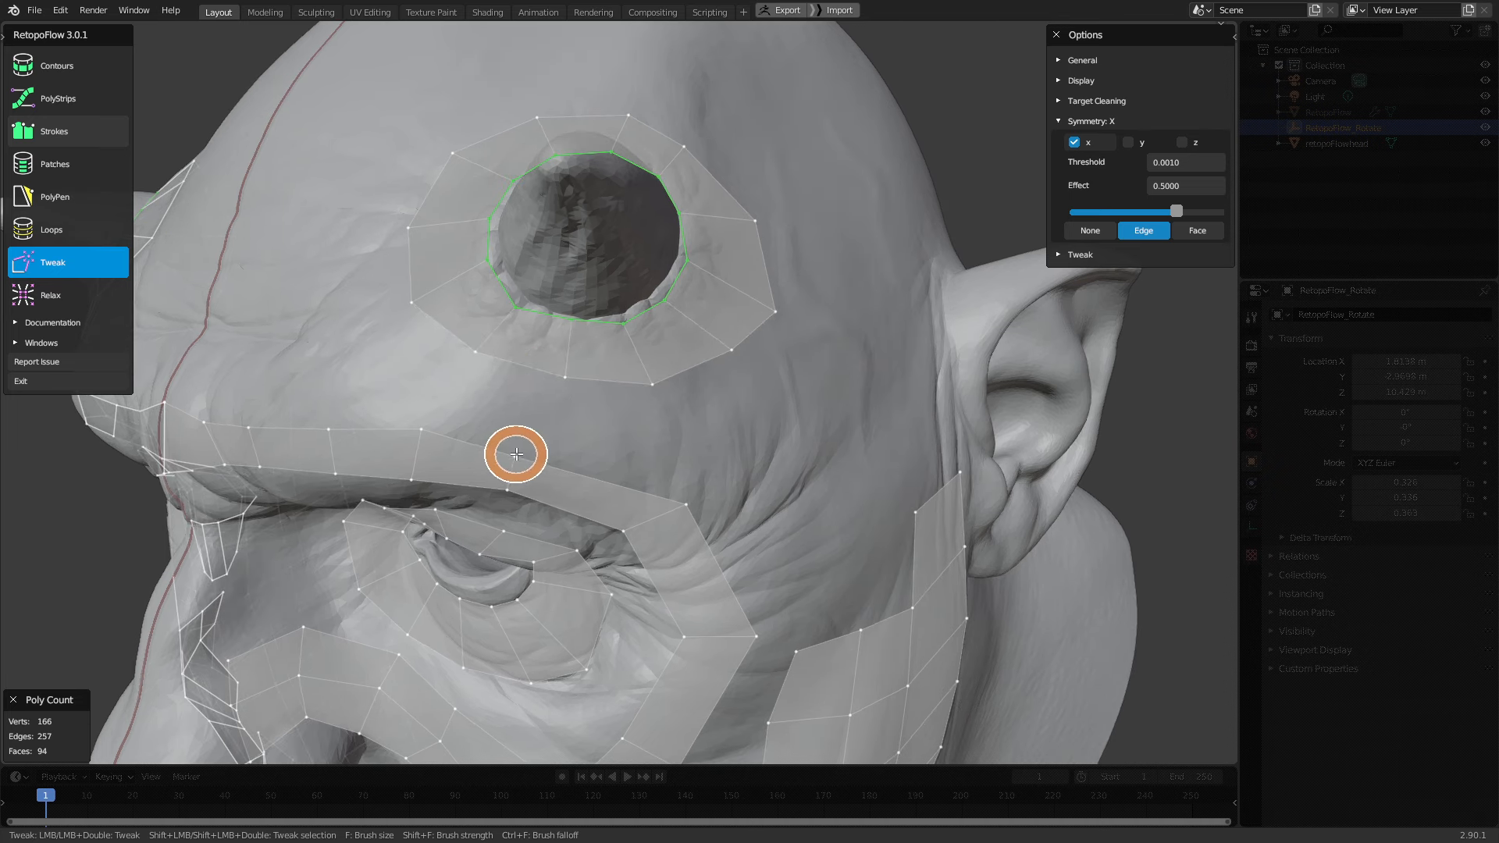
# Nudge the upper and lower brow-strip vertices above the eye to even out the quad spacing
pyautogui.moveTo(519, 454); pyautogui.dragTo(536, 451)
pyautogui.moveTo(501, 475); pyautogui.dragTo(537, 438, button='middle')
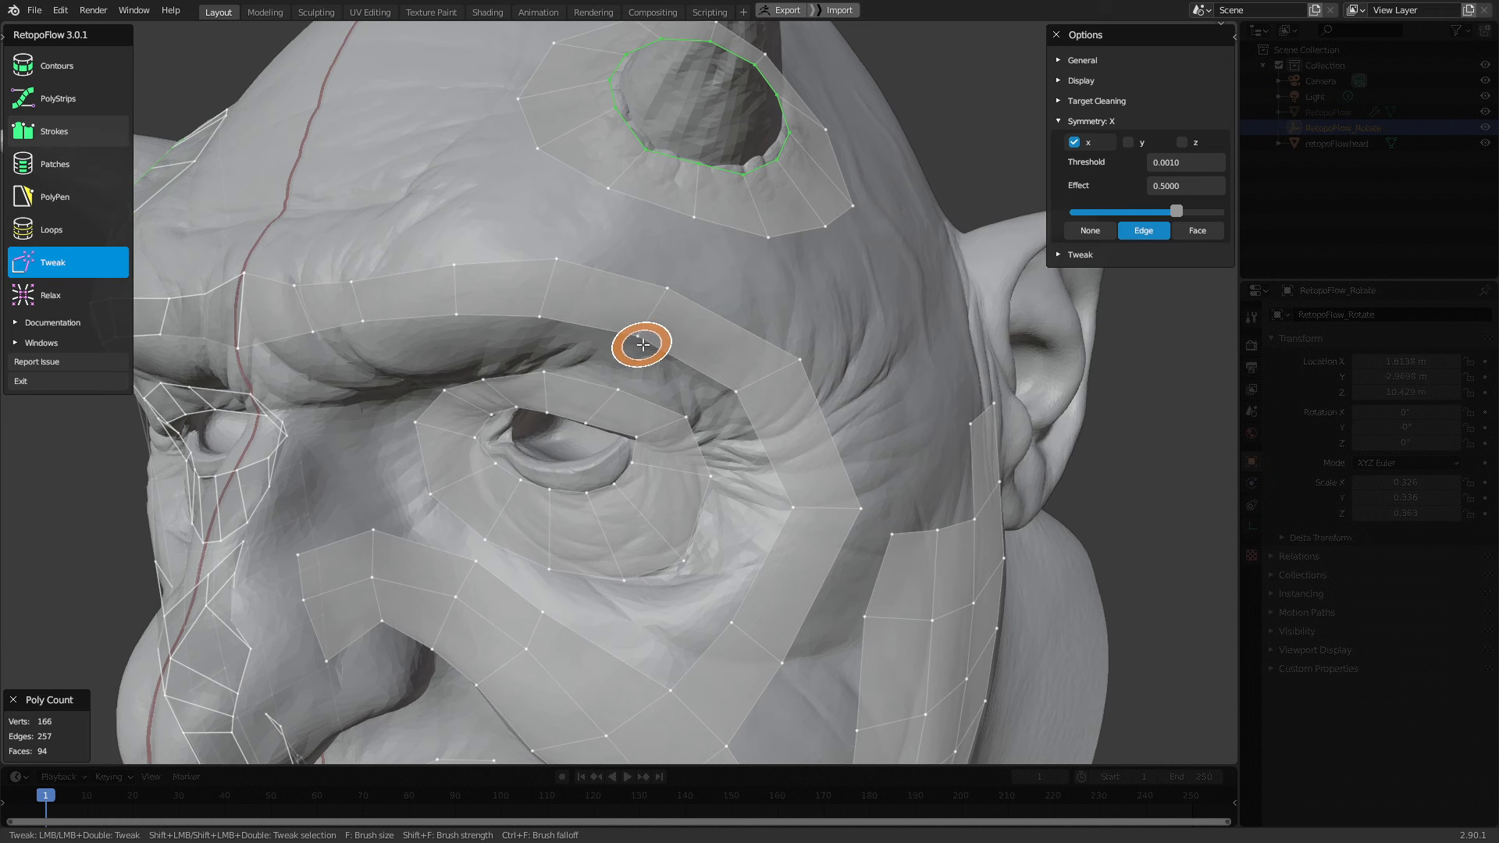
pyautogui.moveTo(539, 320); pyautogui.dragTo(548, 321)
pyautogui.moveTo(553, 265); pyautogui.dragTo(561, 272)
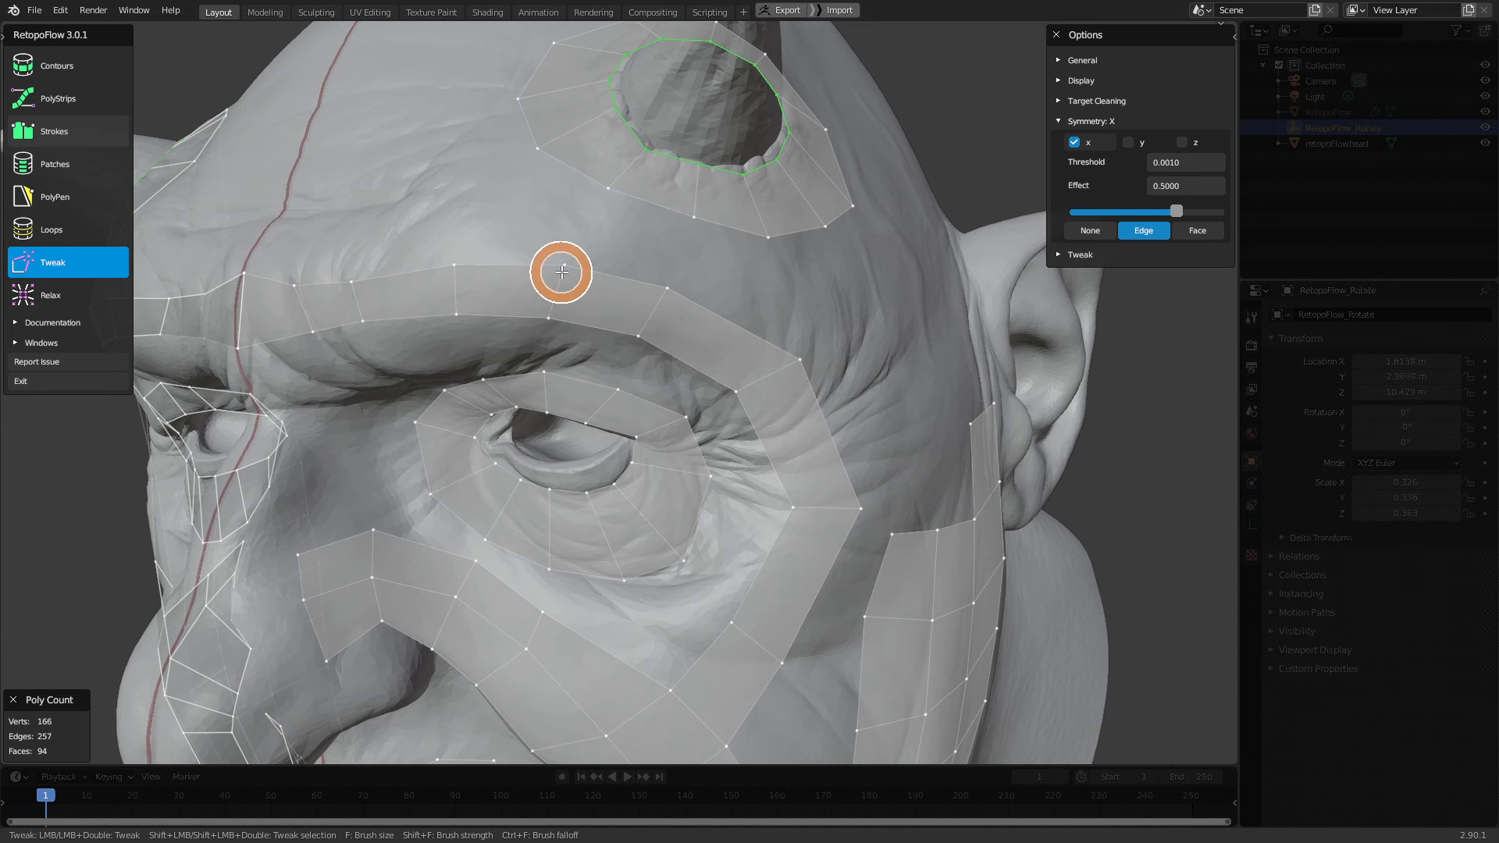
pyautogui.moveTo(562, 271); pyautogui.dragTo(669, 319, button='middle')
pyautogui.moveTo(636, 429)
pyautogui.mouseDown(button='middle')
pyautogui.moveTo(729, 445)
pyautogui.moveTo(667, 406)
pyautogui.moveTo(593, 426)
pyautogui.mouseUp(button='middle')
# Adjust the eye ring's top vertex and the brow-strip vertices directly above it so their edges line up
pyautogui.moveTo(638, 341); pyautogui.dragTo(743, 351, button='middle')
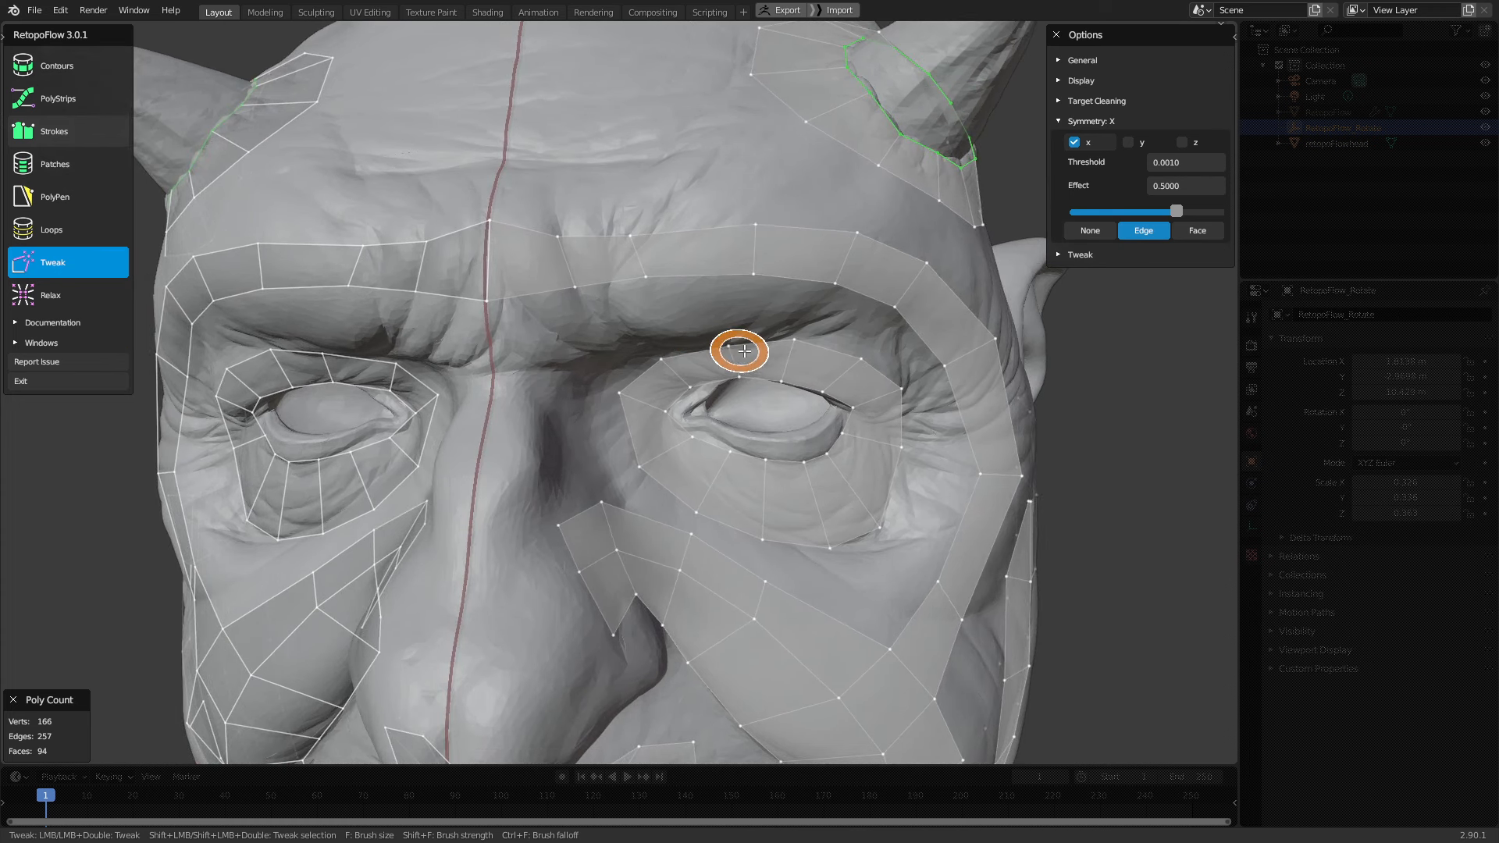
pyautogui.moveTo(734, 344); pyautogui.dragTo(737, 336)
pyautogui.moveTo(751, 284); pyautogui.dragTo(747, 285)
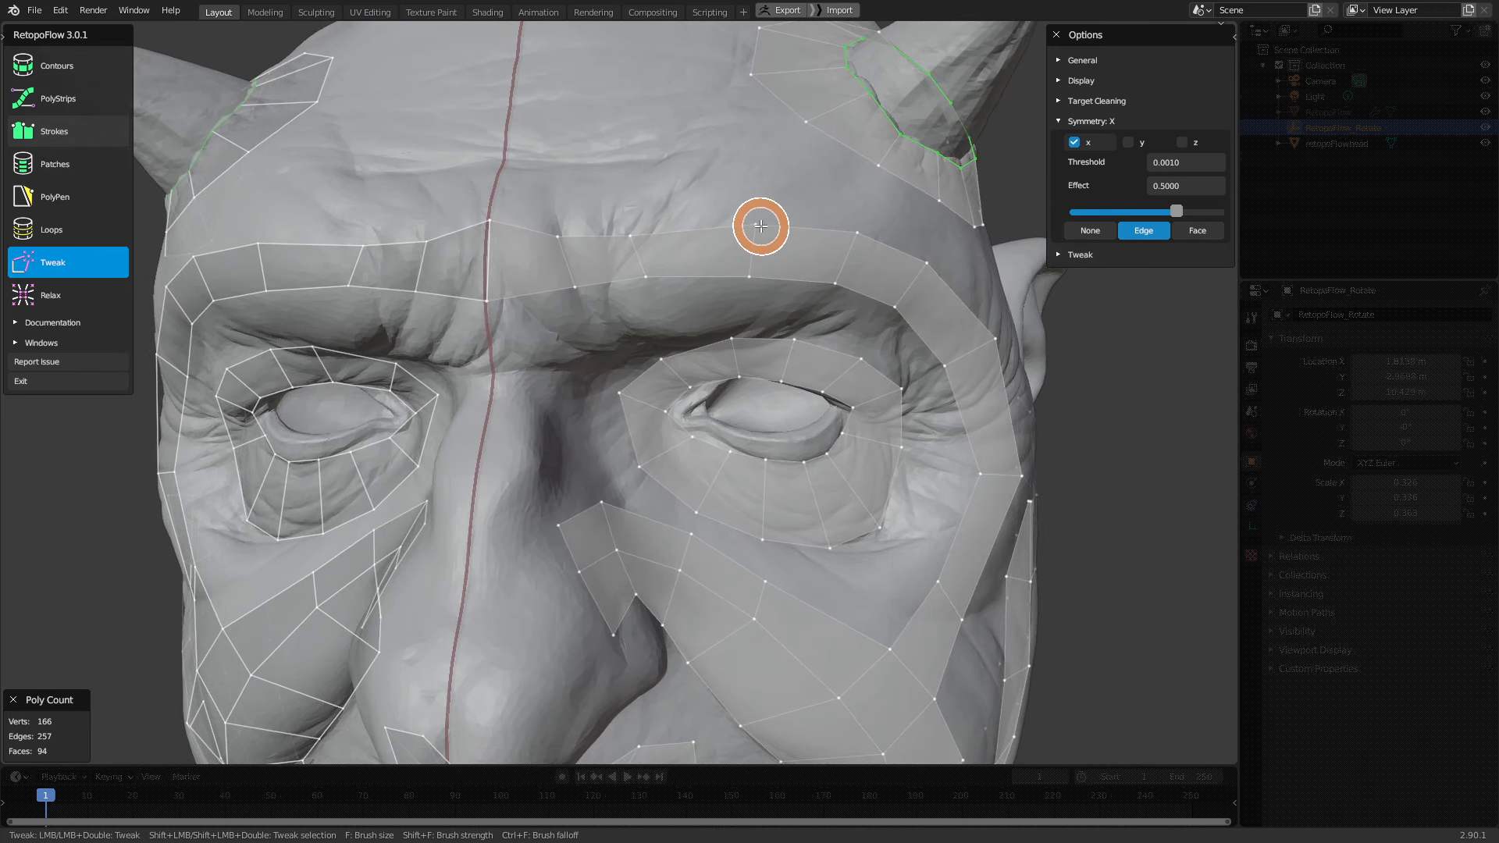
pyautogui.moveTo(759, 227)
pyautogui.mouseDown()
pyautogui.moveTo(744, 229)
pyautogui.moveTo(739, 274)
pyautogui.mouseUp()
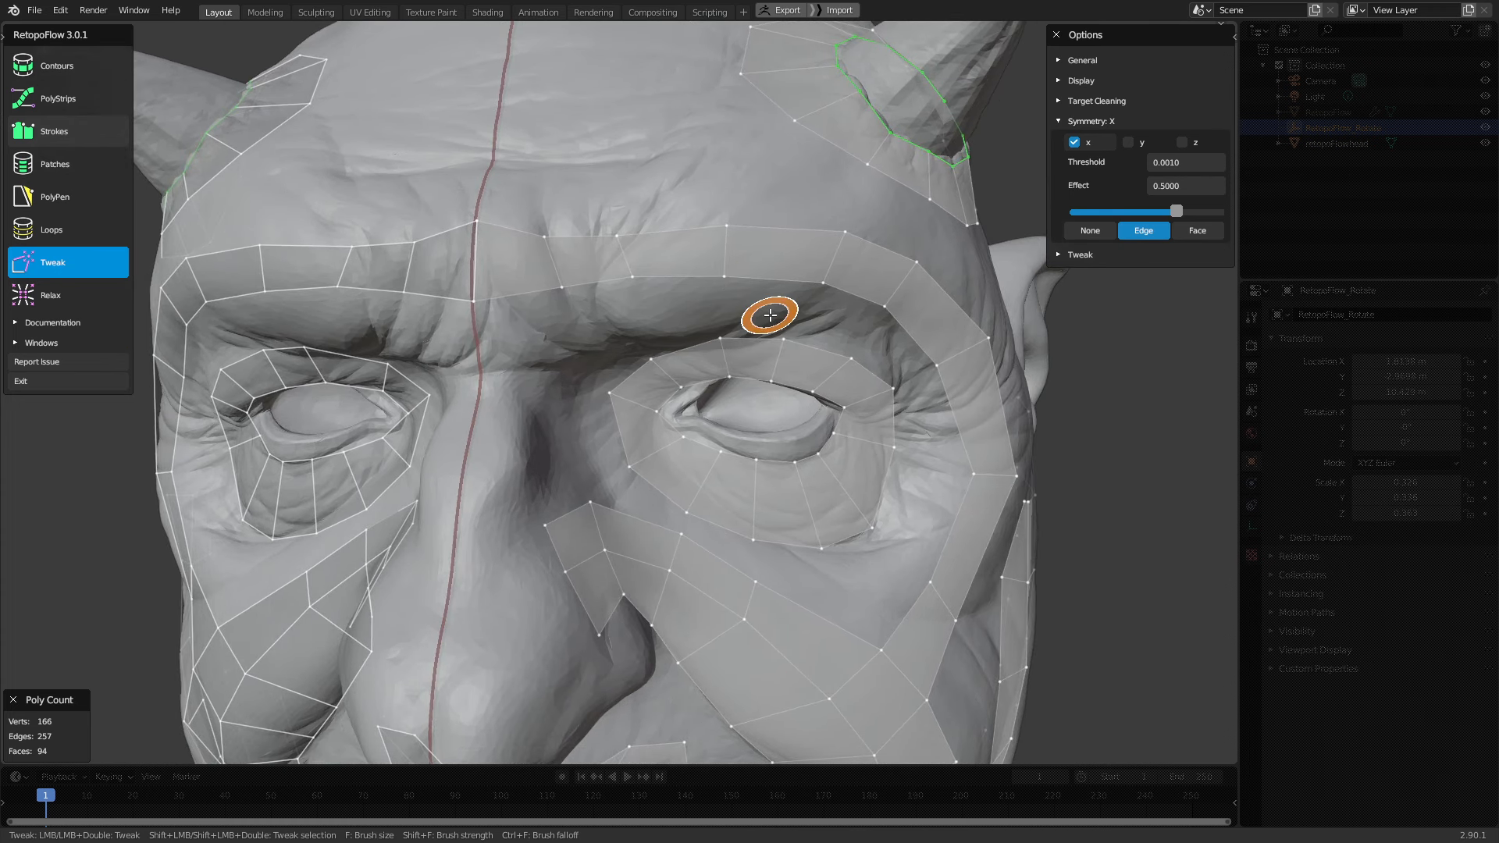
# Tweak the inner brow-strip vertices at and beside the centre line to lower and straighten the strip between the brows
pyautogui.press('KP_6')
pyautogui.moveTo(776, 312)
pyautogui.mouseDown(button='middle')
pyautogui.moveTo(656, 225)
pyautogui.moveTo(729, 359)
pyautogui.mouseUp(button='middle')
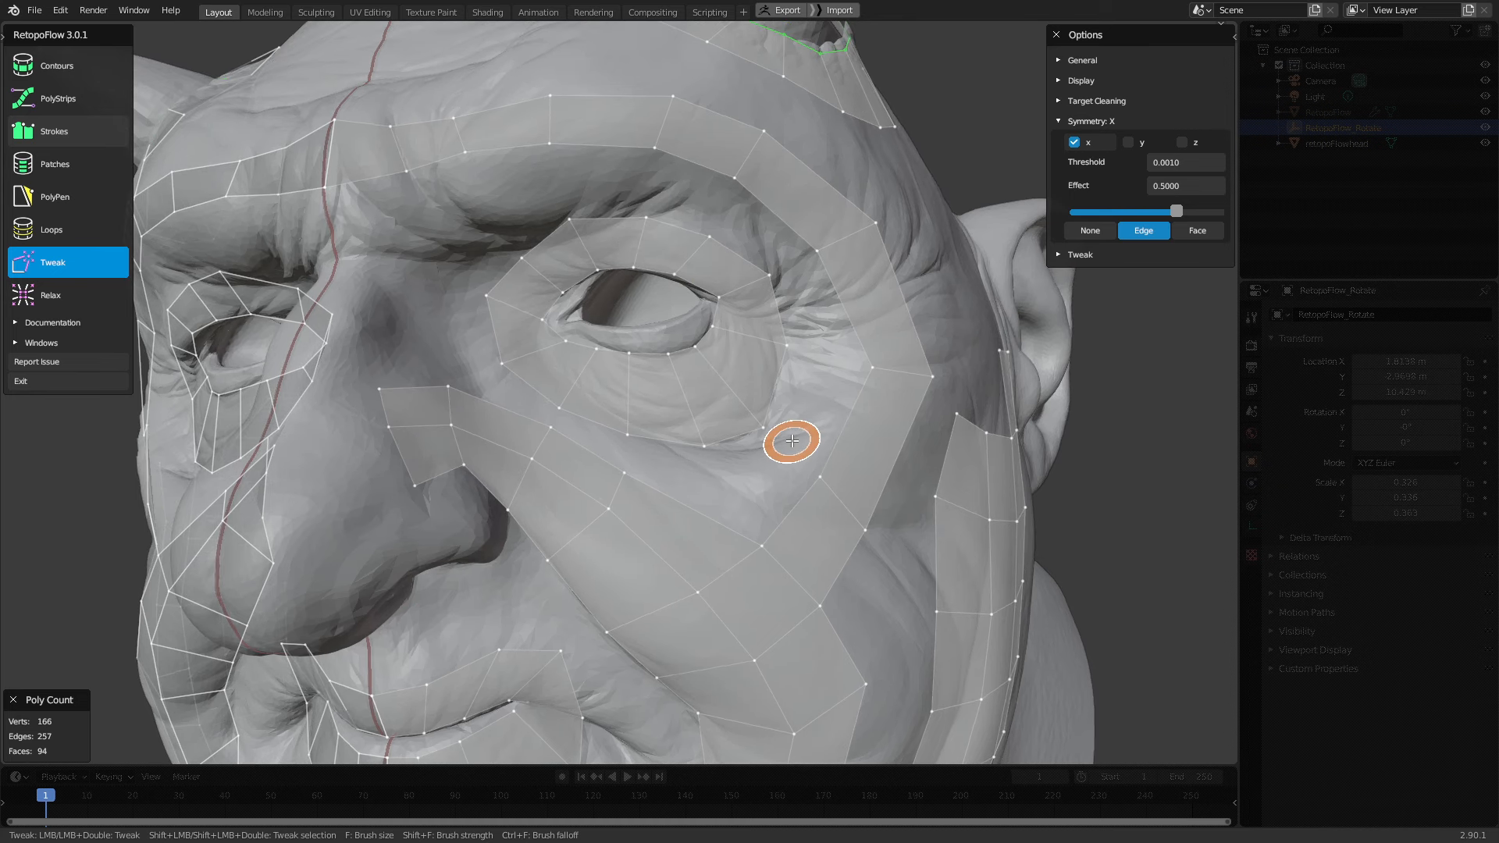
pyautogui.moveTo(775, 295); pyautogui.dragTo(834, 356, button='middle')
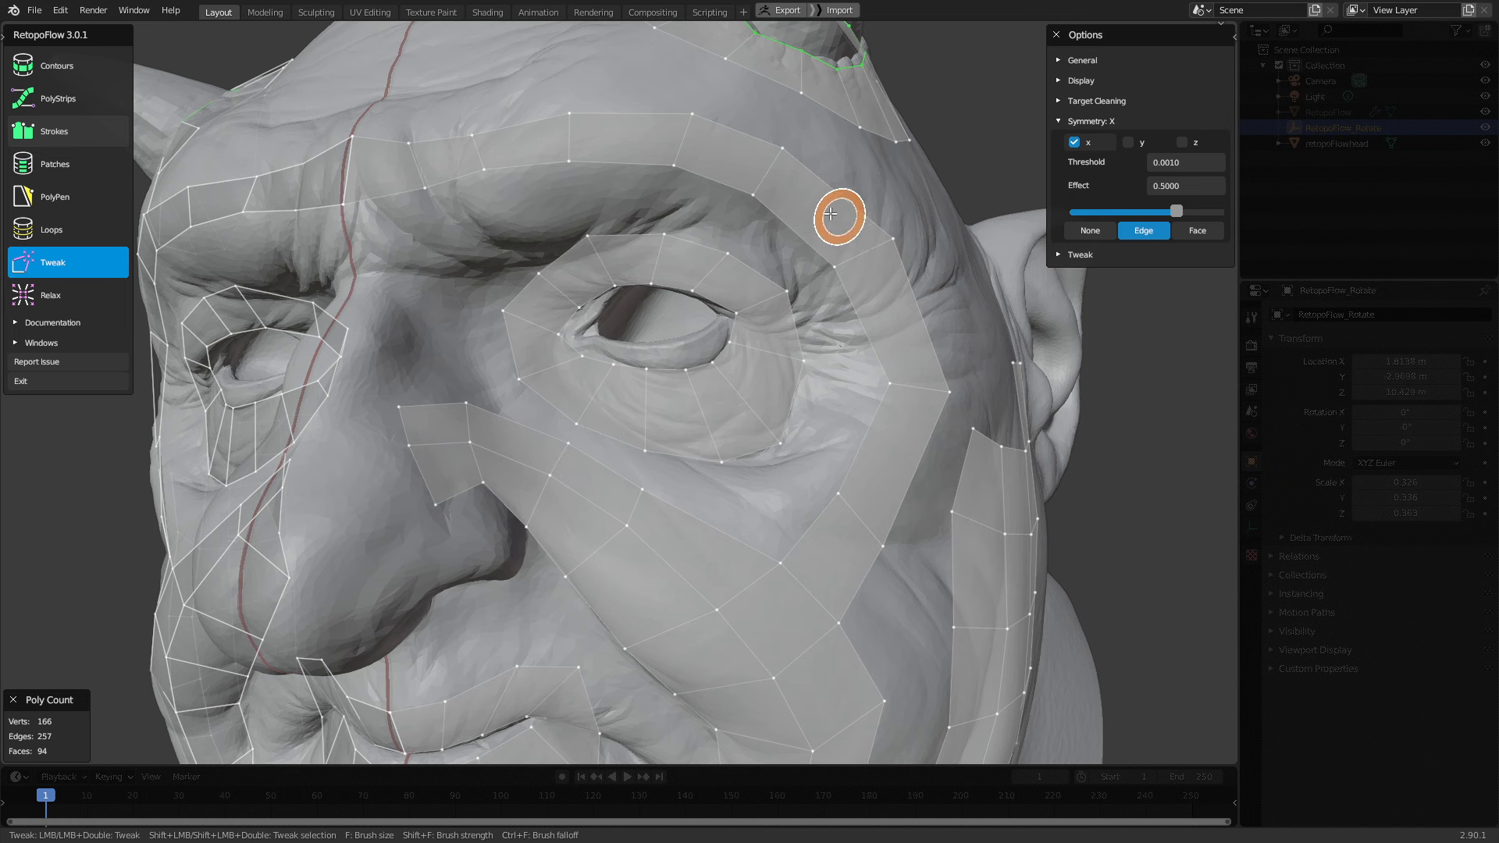
pyautogui.moveTo(735, 230); pyautogui.dragTo(752, 233, button='middle')
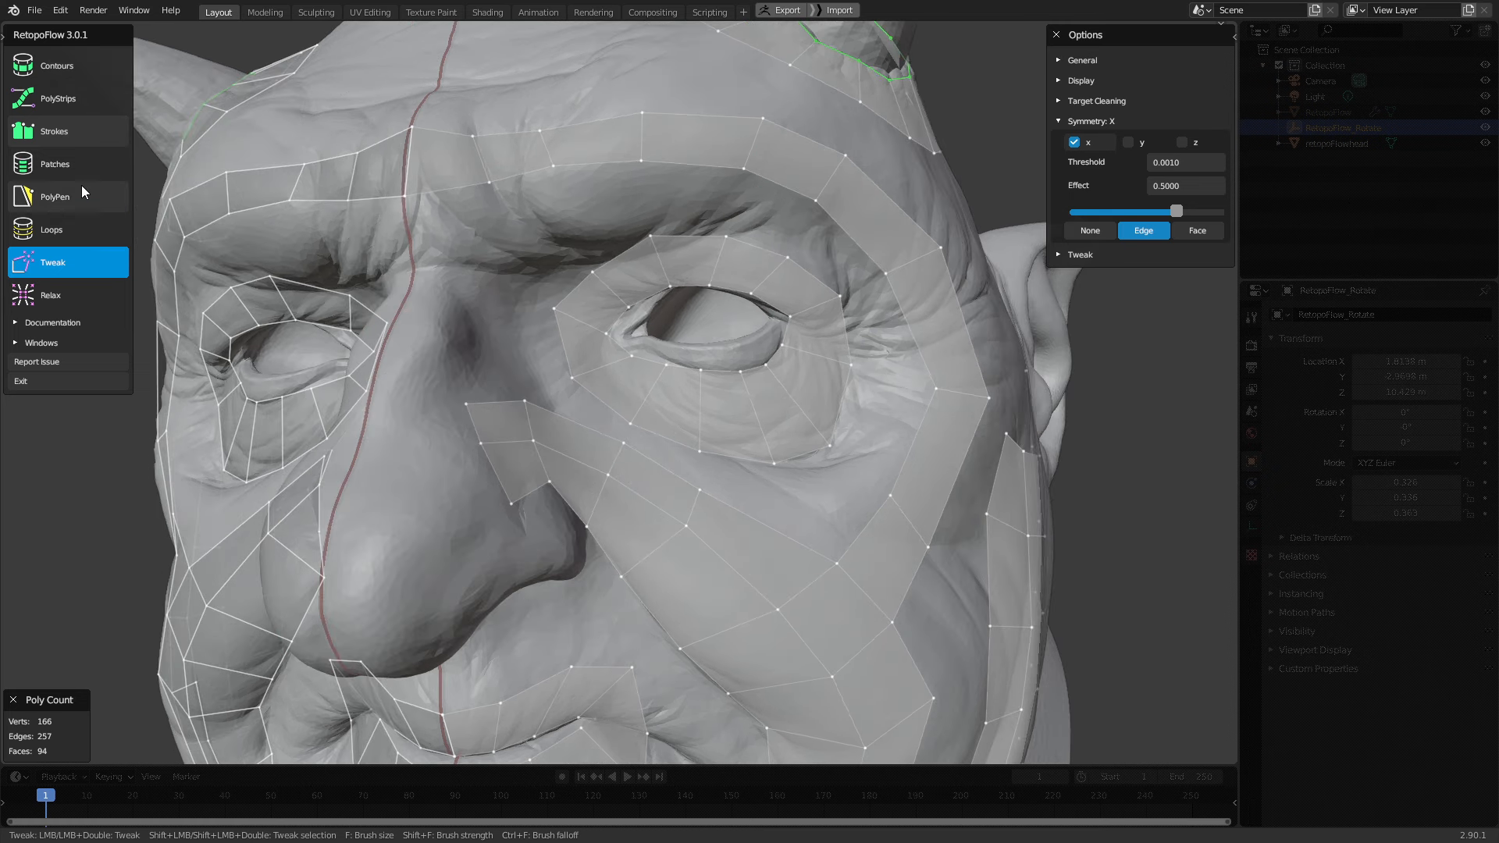
pyautogui.moveTo(601, 344)
pyautogui.mouseDown(button='middle')
pyautogui.moveTo(612, 378)
pyautogui.moveTo(652, 361)
pyautogui.moveTo(504, 375)
pyautogui.moveTo(541, 335)
pyautogui.moveTo(546, 301)
pyautogui.moveTo(572, 294)
pyautogui.mouseUp(button='middle')
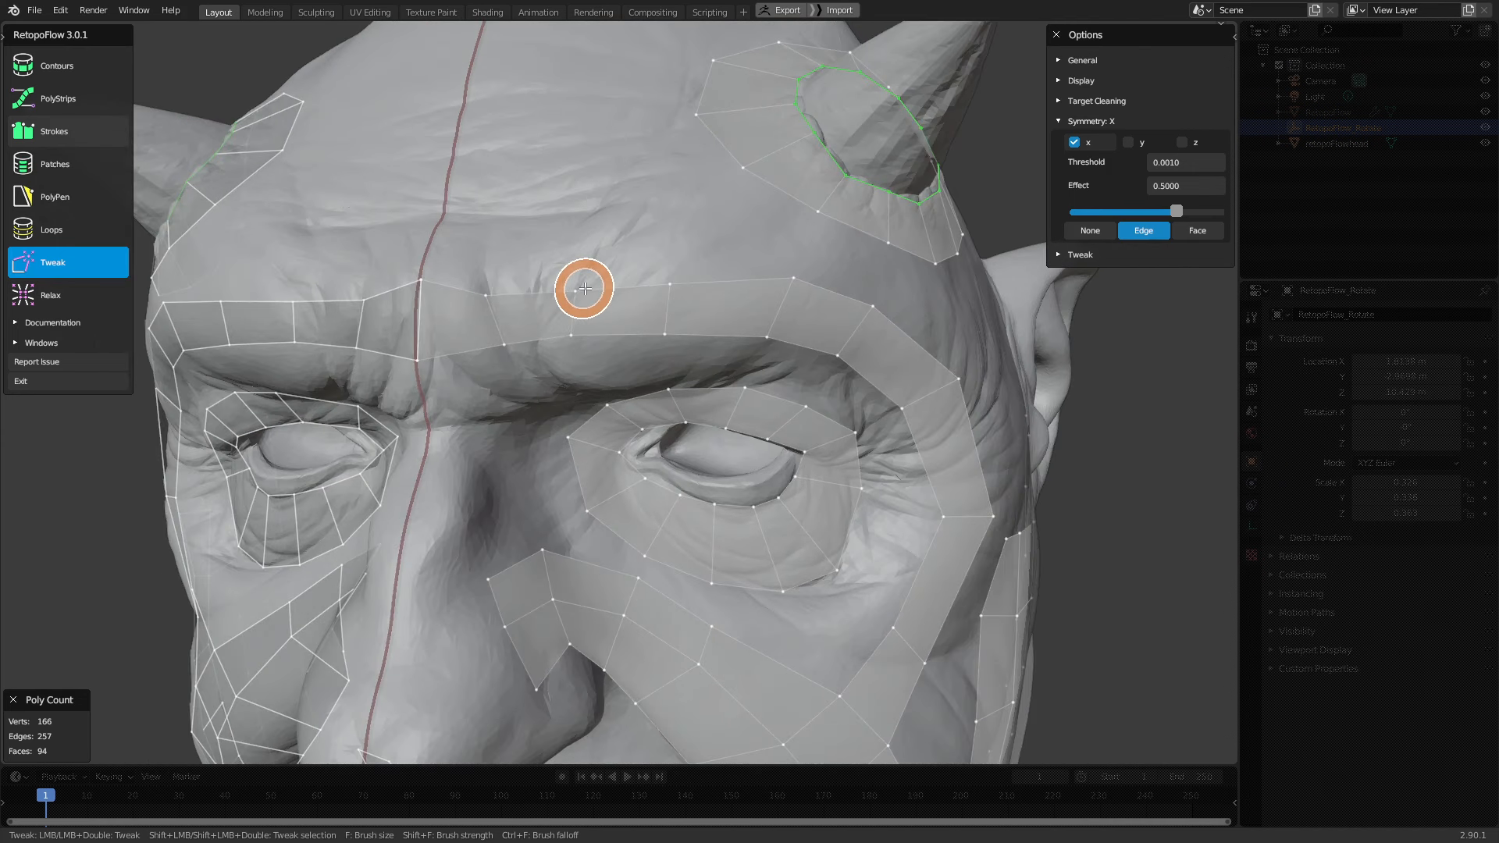
pyautogui.moveTo(571, 337); pyautogui.dragTo(578, 297)
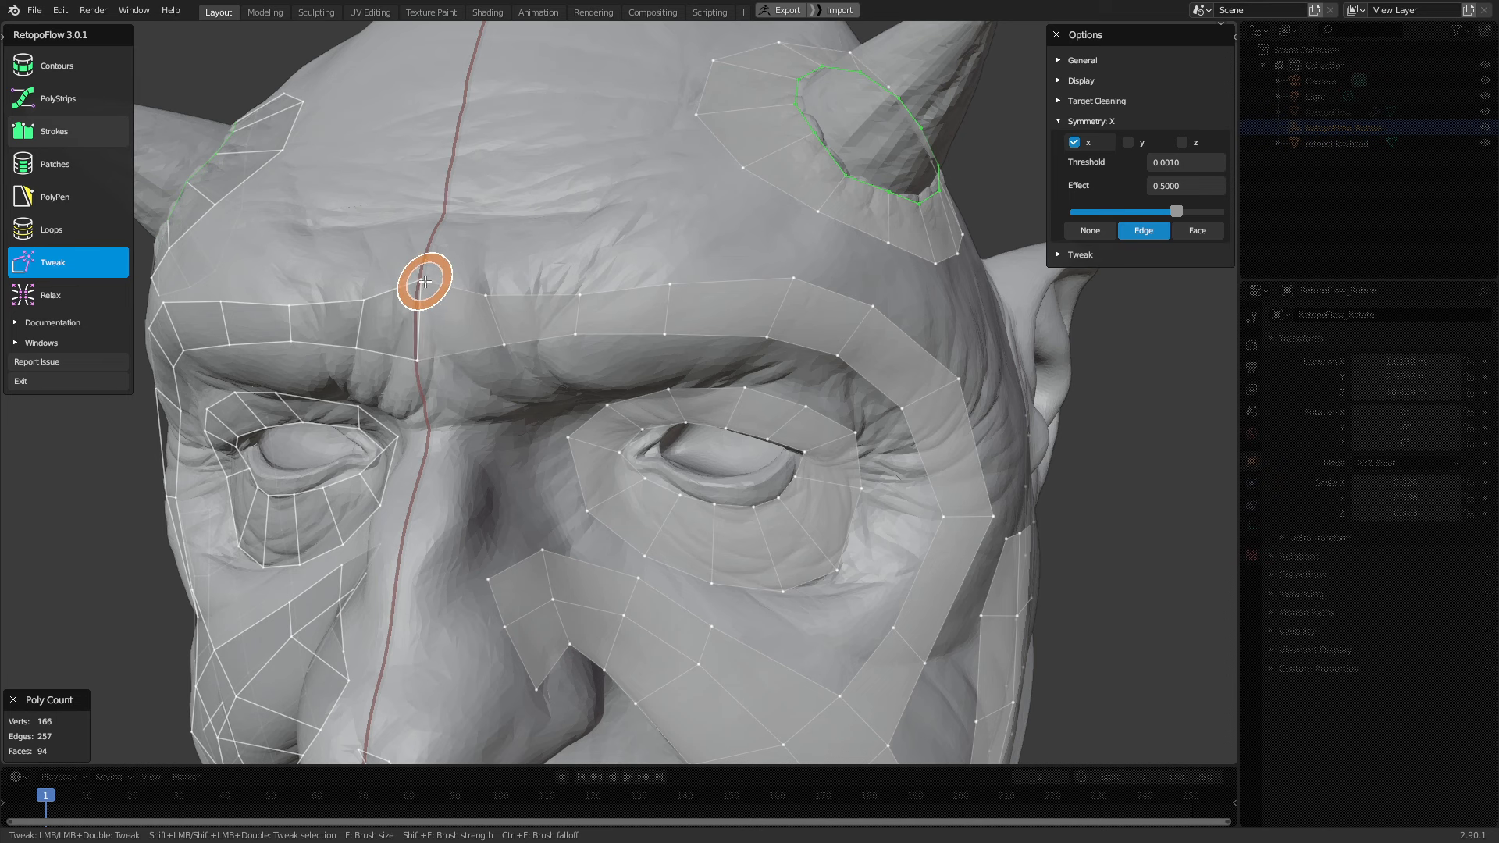
pyautogui.moveTo(423, 283); pyautogui.dragTo(418, 306)
pyautogui.moveTo(518, 338); pyautogui.dragTo(514, 316, button='middle')
pyautogui.moveTo(512, 292); pyautogui.dragTo(506, 290)
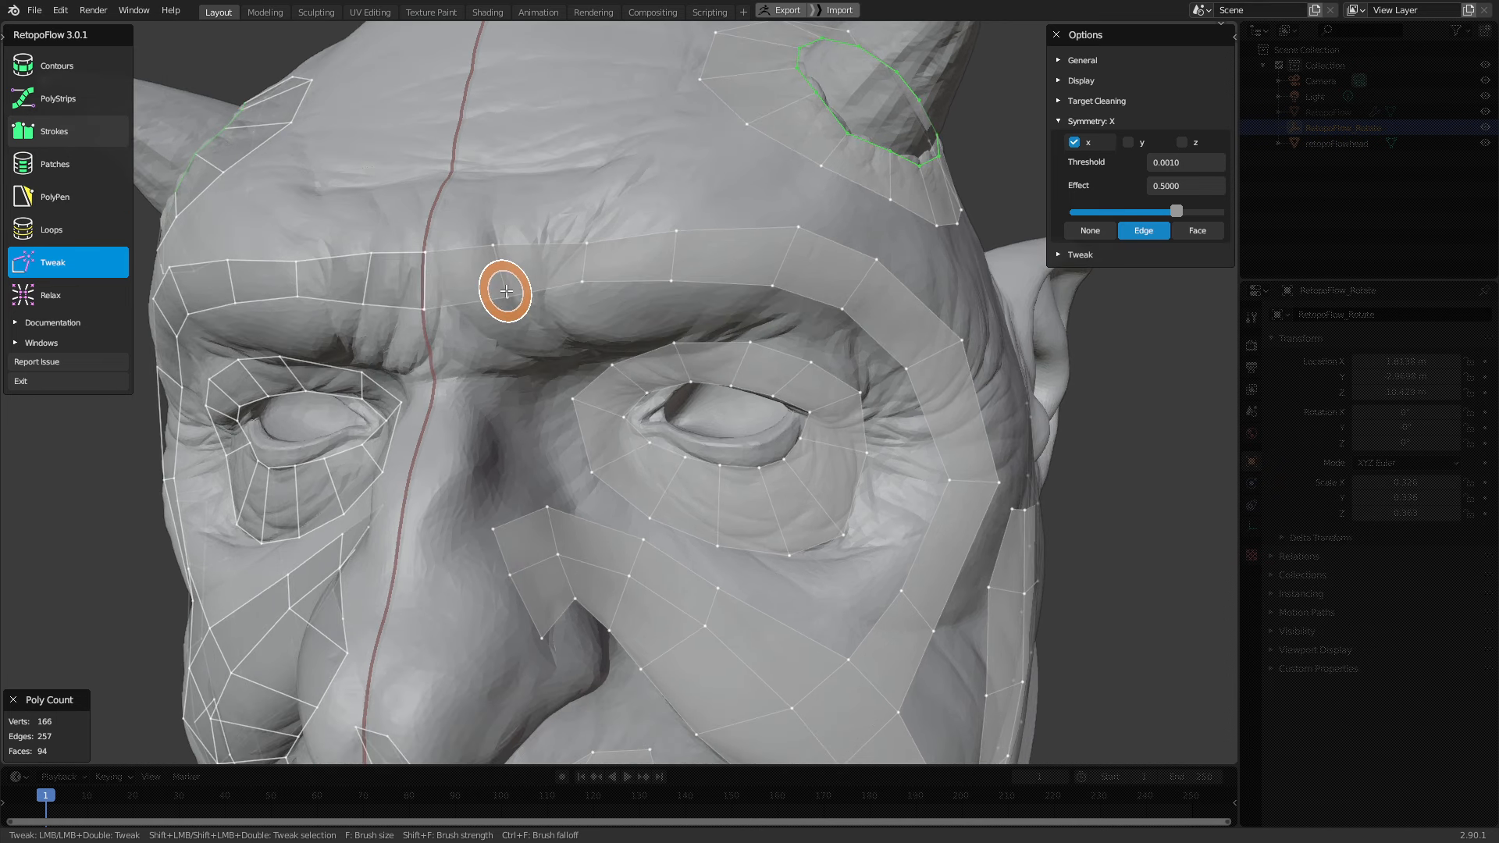
# Examine the quad layout from the front of the face round to the cheek and ear side
pyautogui.scroll(-1, 812, 428)
pyautogui.moveTo(835, 429); pyautogui.dragTo(762, 408, button='middle')
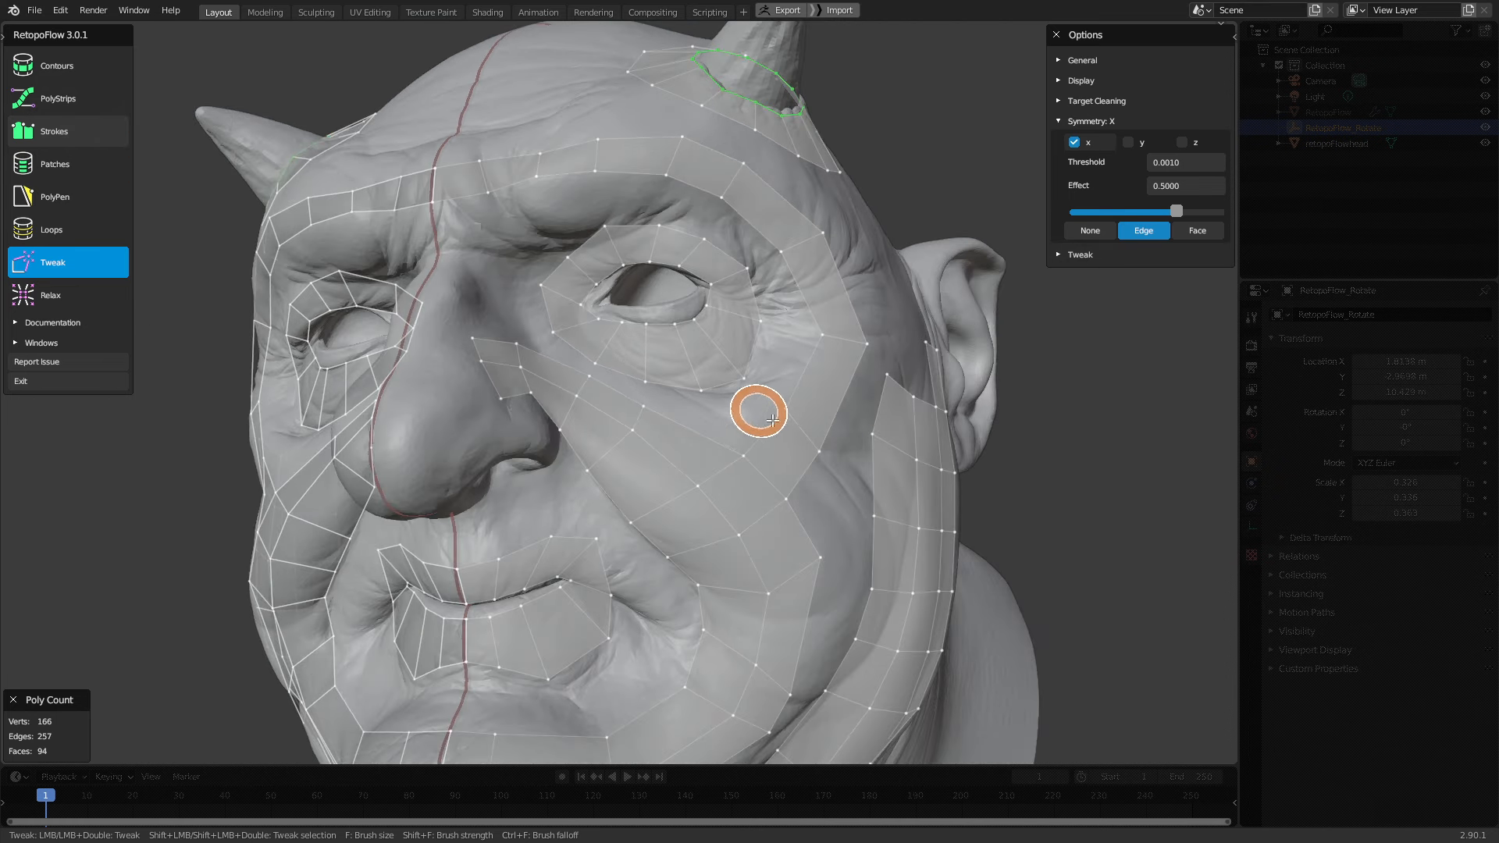
pyautogui.scroll(2, 732, 383)
pyautogui.scroll(-4, 732, 384)
pyautogui.moveTo(787, 477); pyautogui.dragTo(719, 473, button='middle')
pyautogui.scroll(1, 615, 408)
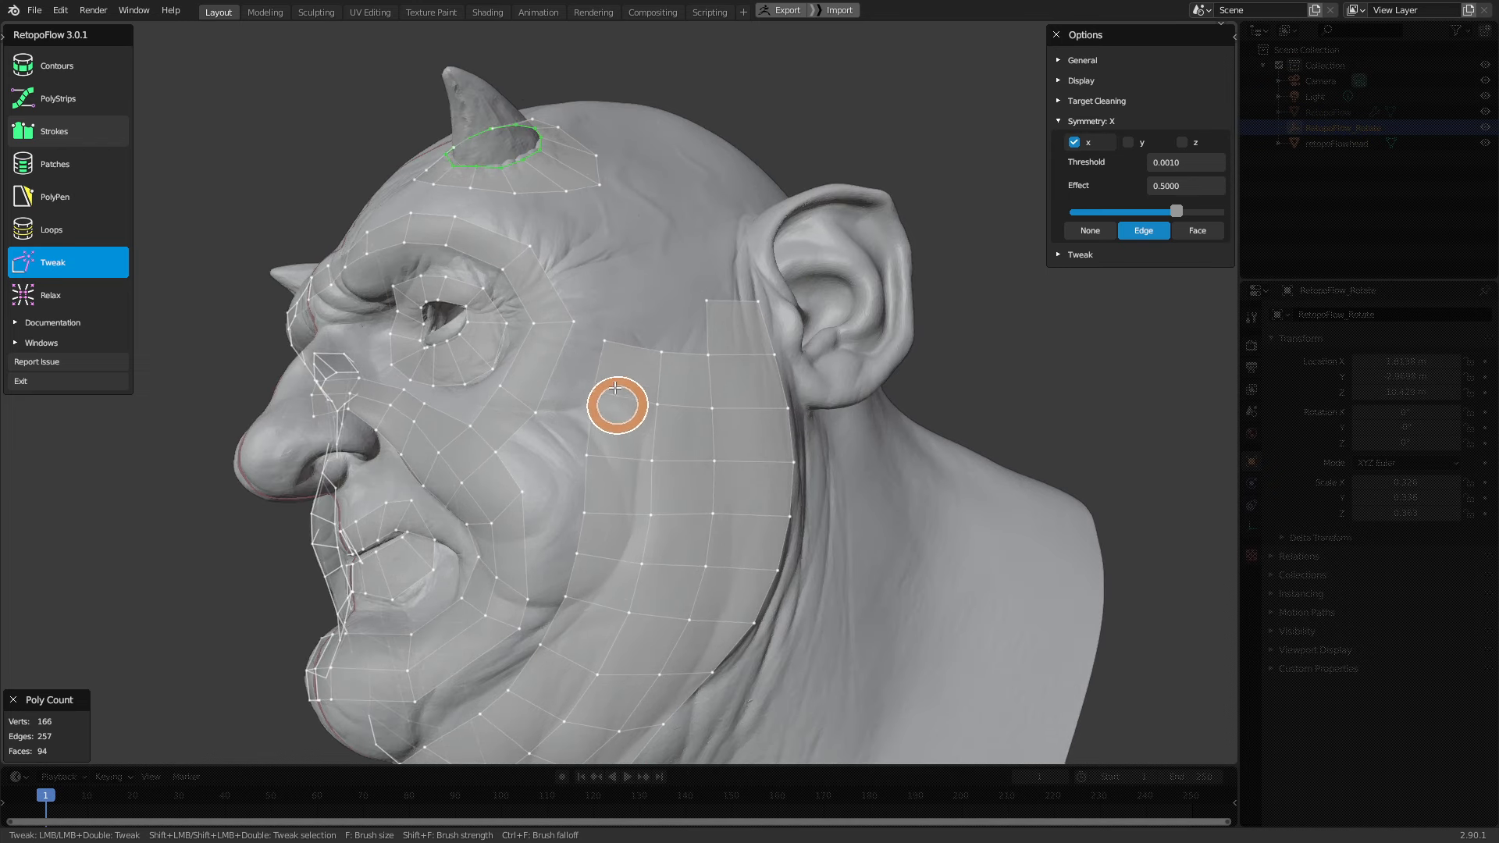
# Fill the gap between the eye ring's upper outer edge and the brow strip with a four-quad patch using Patches
pyautogui.moveTo(678, 414); pyautogui.dragTo(723, 427, button='middle')
pyautogui.scroll(1, 724, 428)
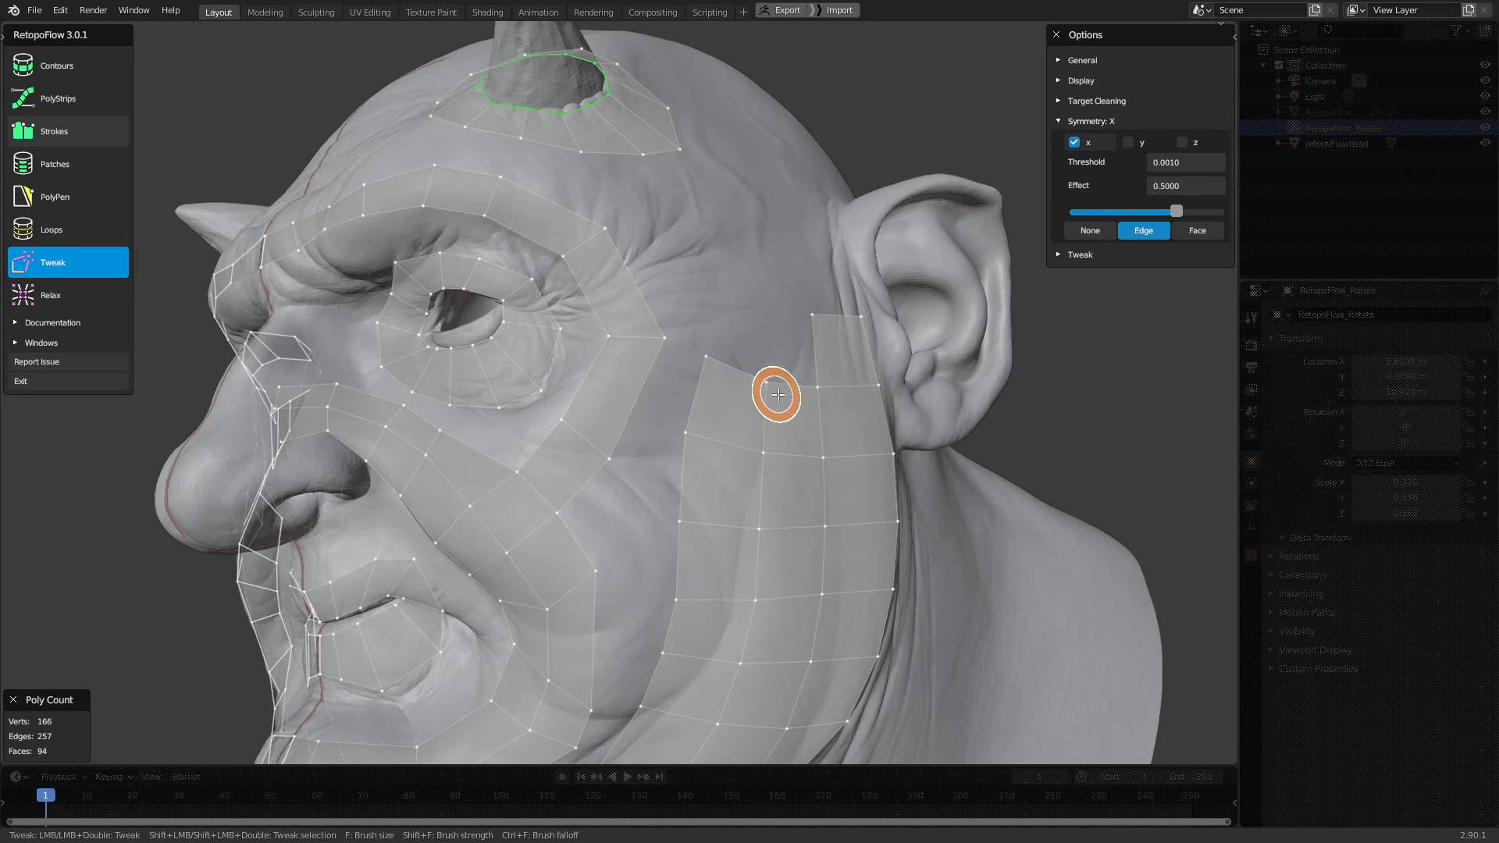
pyautogui.moveTo(830, 367)
pyautogui.mouseDown(button='middle')
pyautogui.moveTo(776, 388)
pyautogui.moveTo(763, 469)
pyautogui.mouseUp(button='middle')
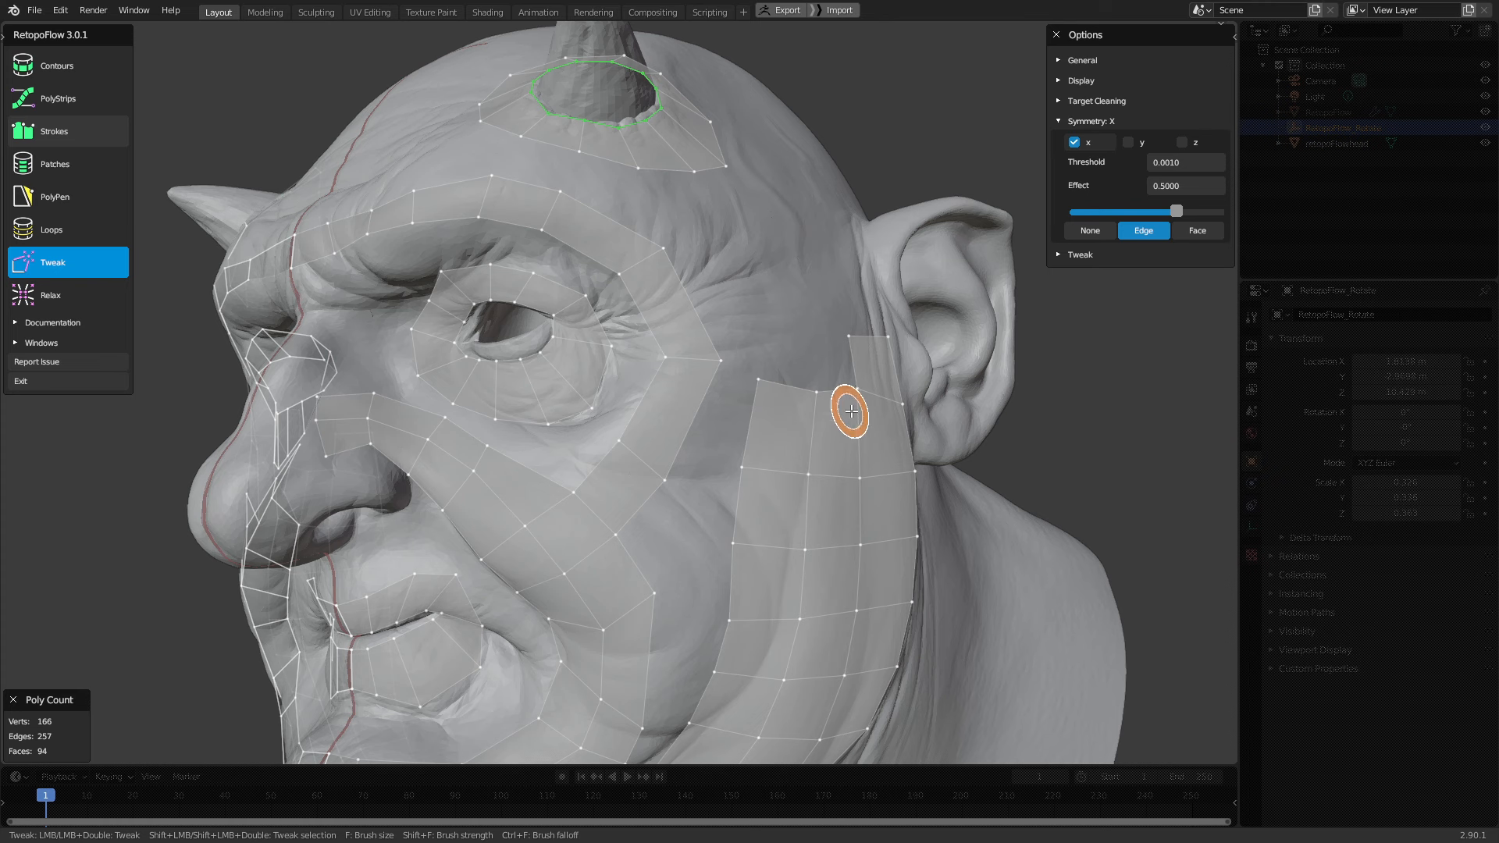
pyautogui.moveTo(697, 374); pyautogui.dragTo(816, 349, button='middle')
pyautogui.scroll(1, 819, 348)
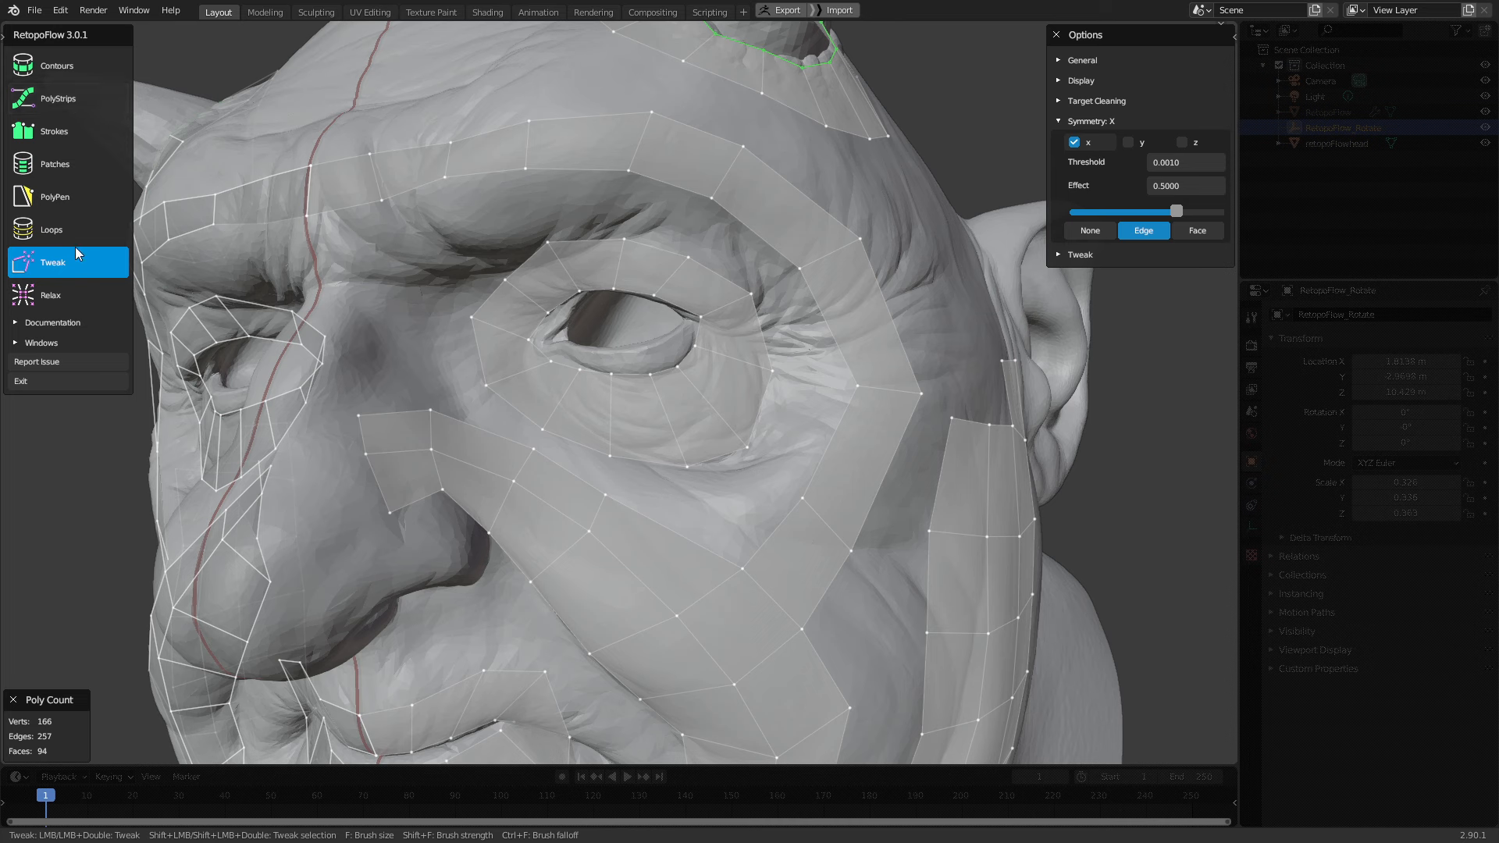
pyautogui.click(54, 164)
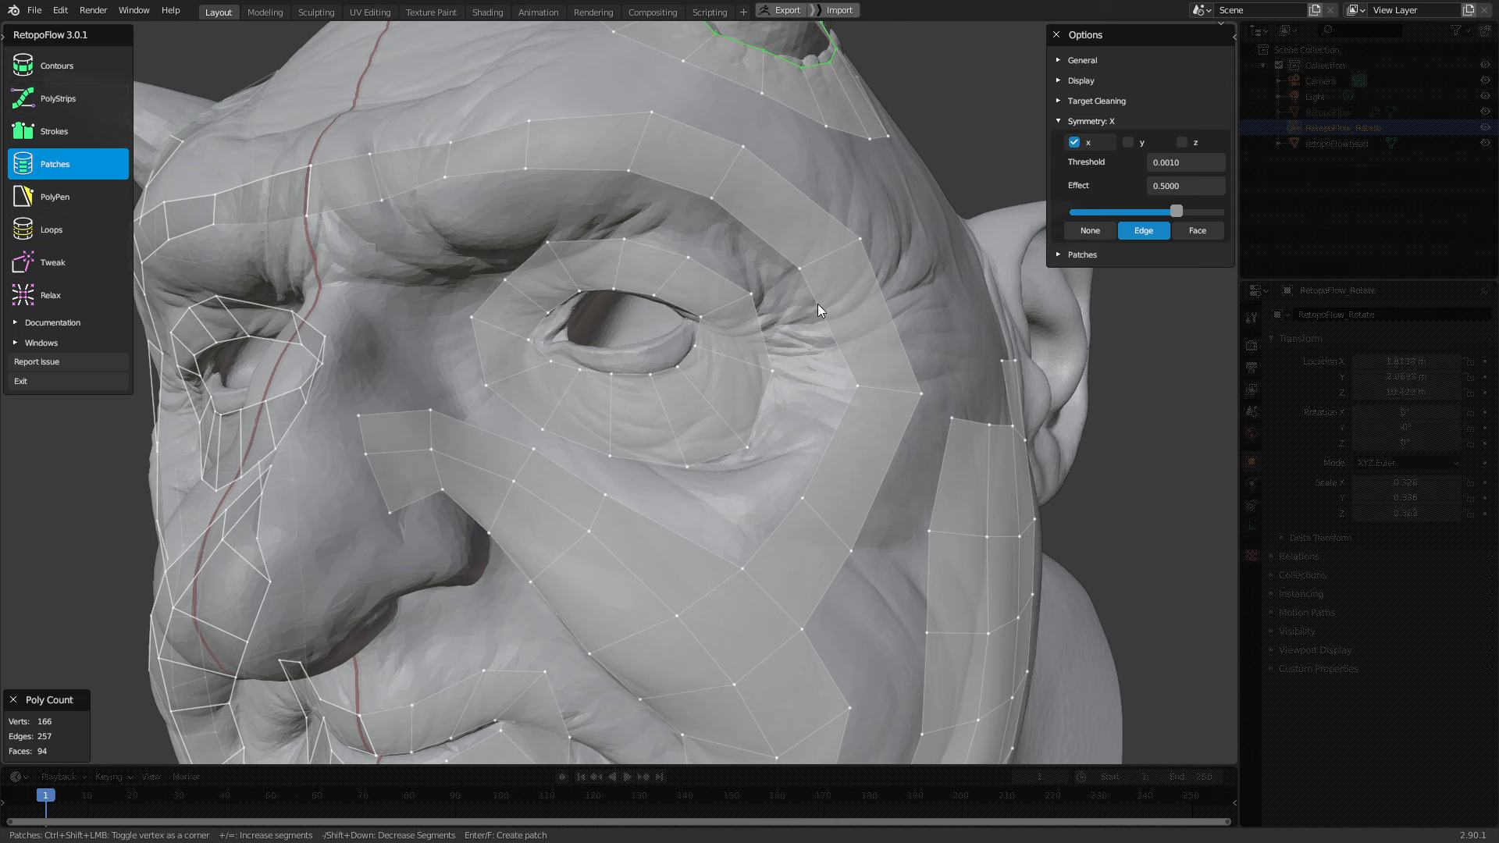
pyautogui.keyDown('shift'); pyautogui.click(770, 345); pyautogui.keyUp('shift')
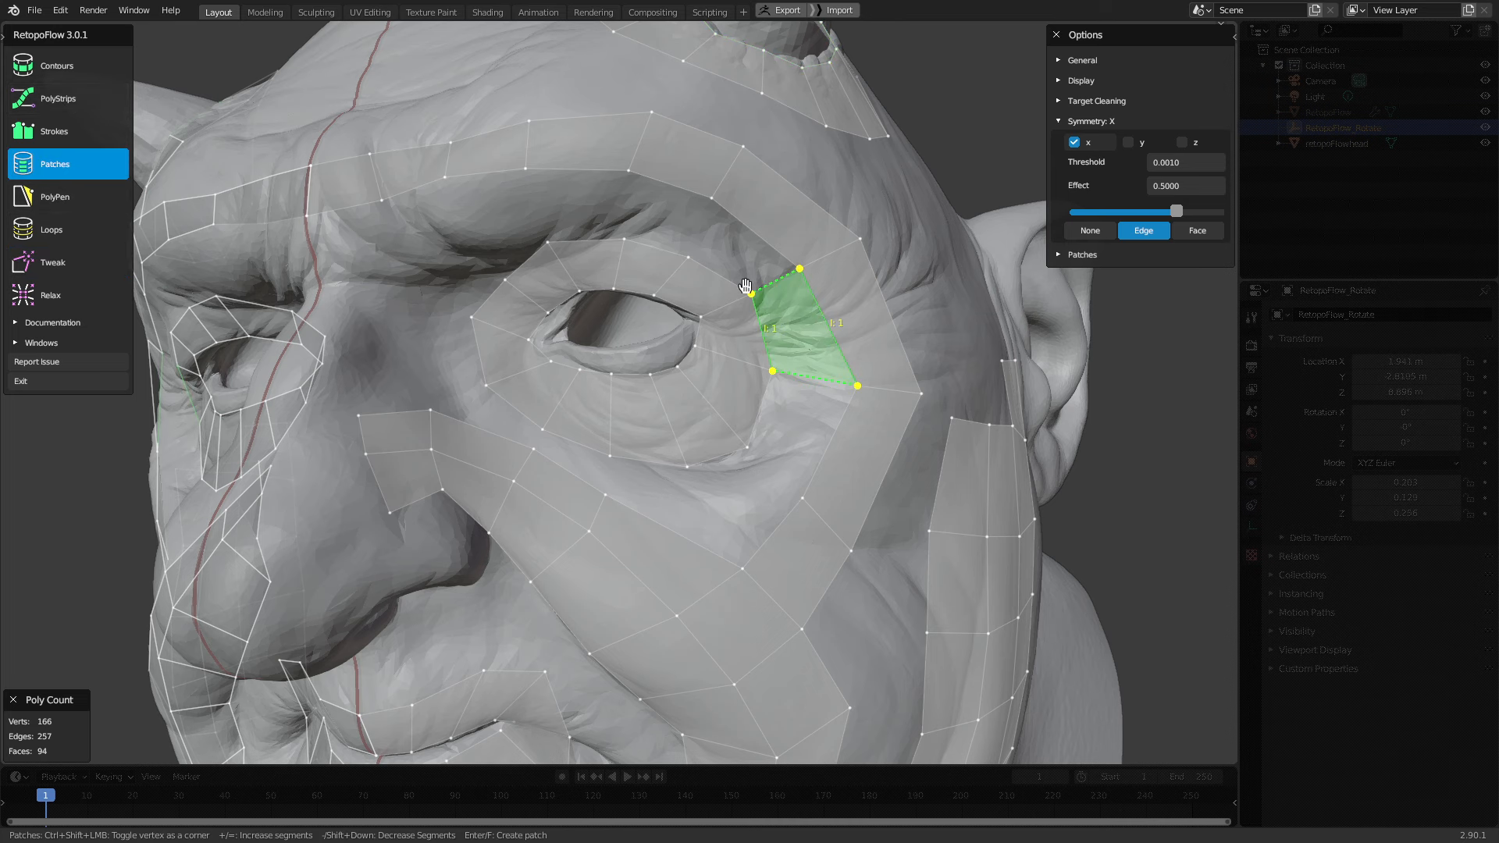
pyautogui.keyDown('shift'); pyautogui.click(736, 281); pyautogui.keyUp('shift')
pyautogui.keyDown('shift'); pyautogui.click(771, 245); pyautogui.keyUp('shift')
pyautogui.keyDown('shift'); pyautogui.click(676, 196); pyautogui.keyUp('shift')
pyautogui.keyDown('shift'); pyautogui.click(647, 245); pyautogui.keyUp('shift')
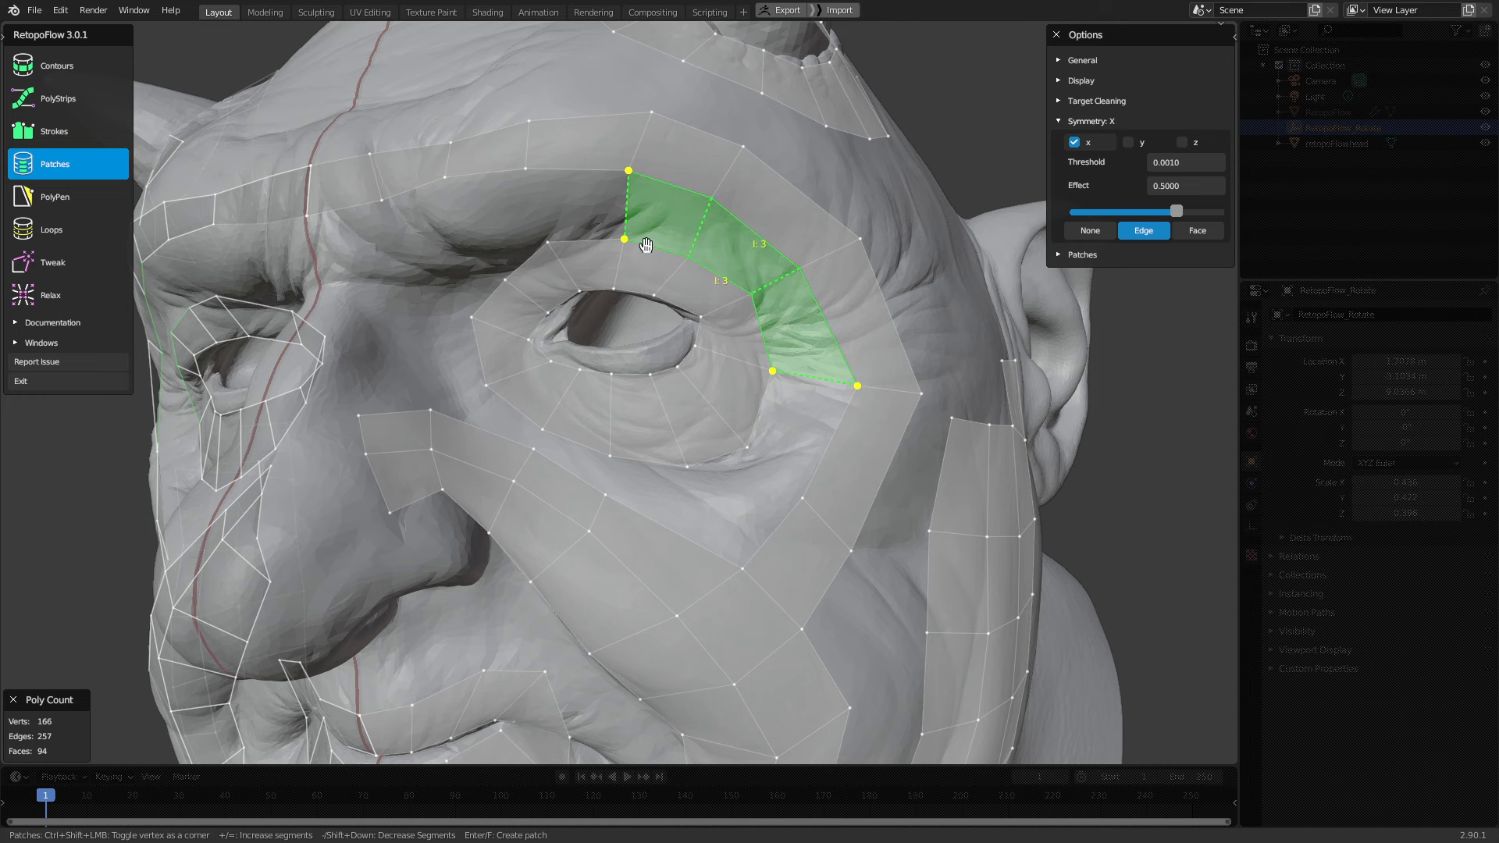
pyautogui.keyDown('shift'); pyautogui.click(576, 237); pyautogui.keyUp('shift')
pyautogui.keyDown('shift'); pyautogui.click(578, 167); pyautogui.keyUp('shift')
pyautogui.moveTo(820, 262); pyautogui.dragTo(849, 287, button='middle')
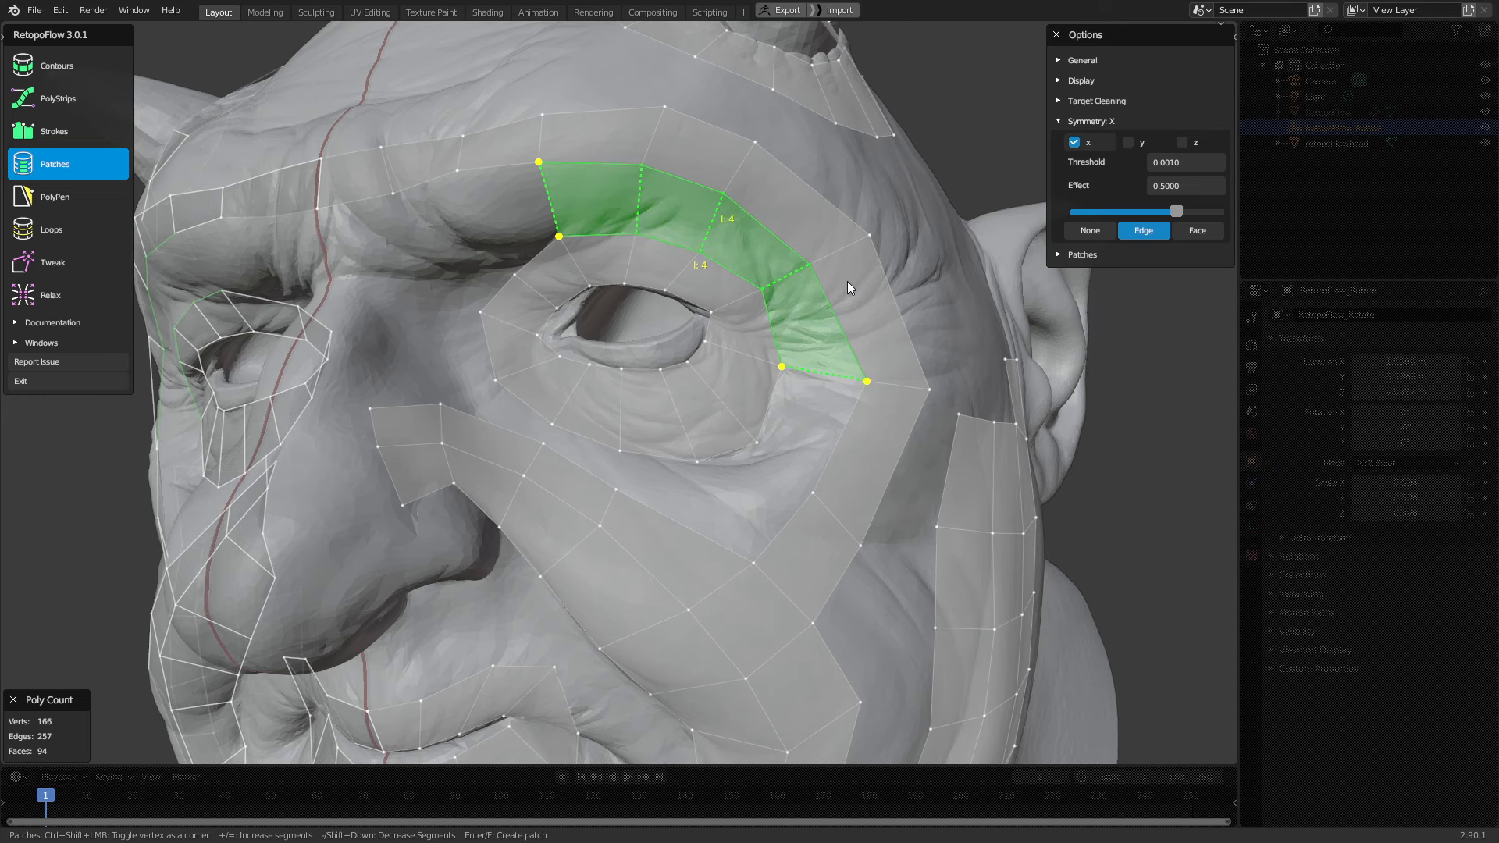
pyautogui.press('Return')
# Fill two quads between the eye ring's lower outer edge and the surrounding cheek loop
pyautogui.moveTo(877, 349); pyautogui.dragTo(862, 405, button='middle')
pyautogui.click(860, 405)
pyautogui.keyDown('shift'); pyautogui.click(775, 406); pyautogui.keyUp('shift')
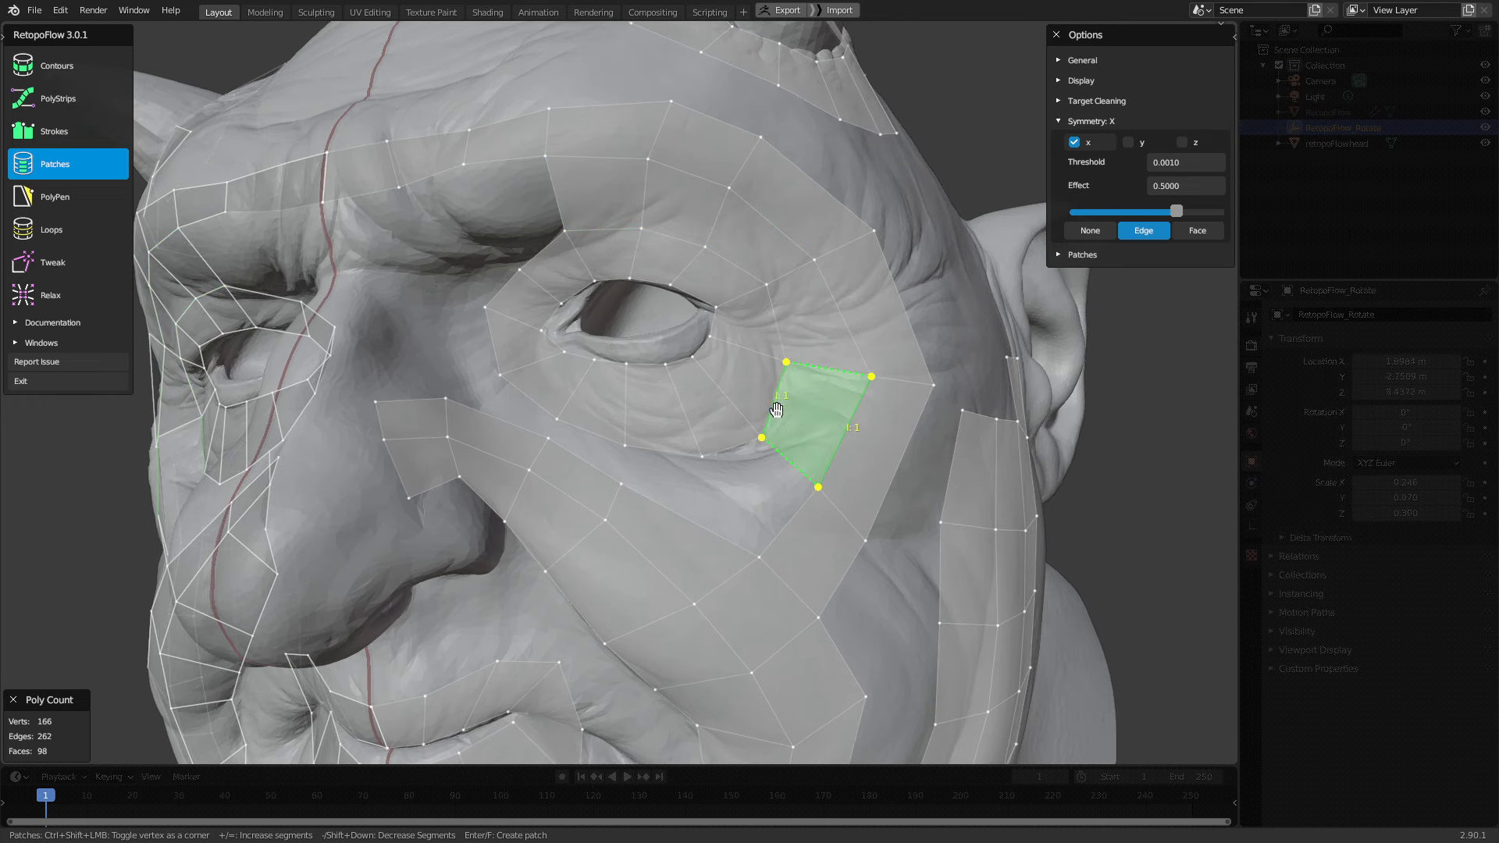
pyautogui.press('Return')
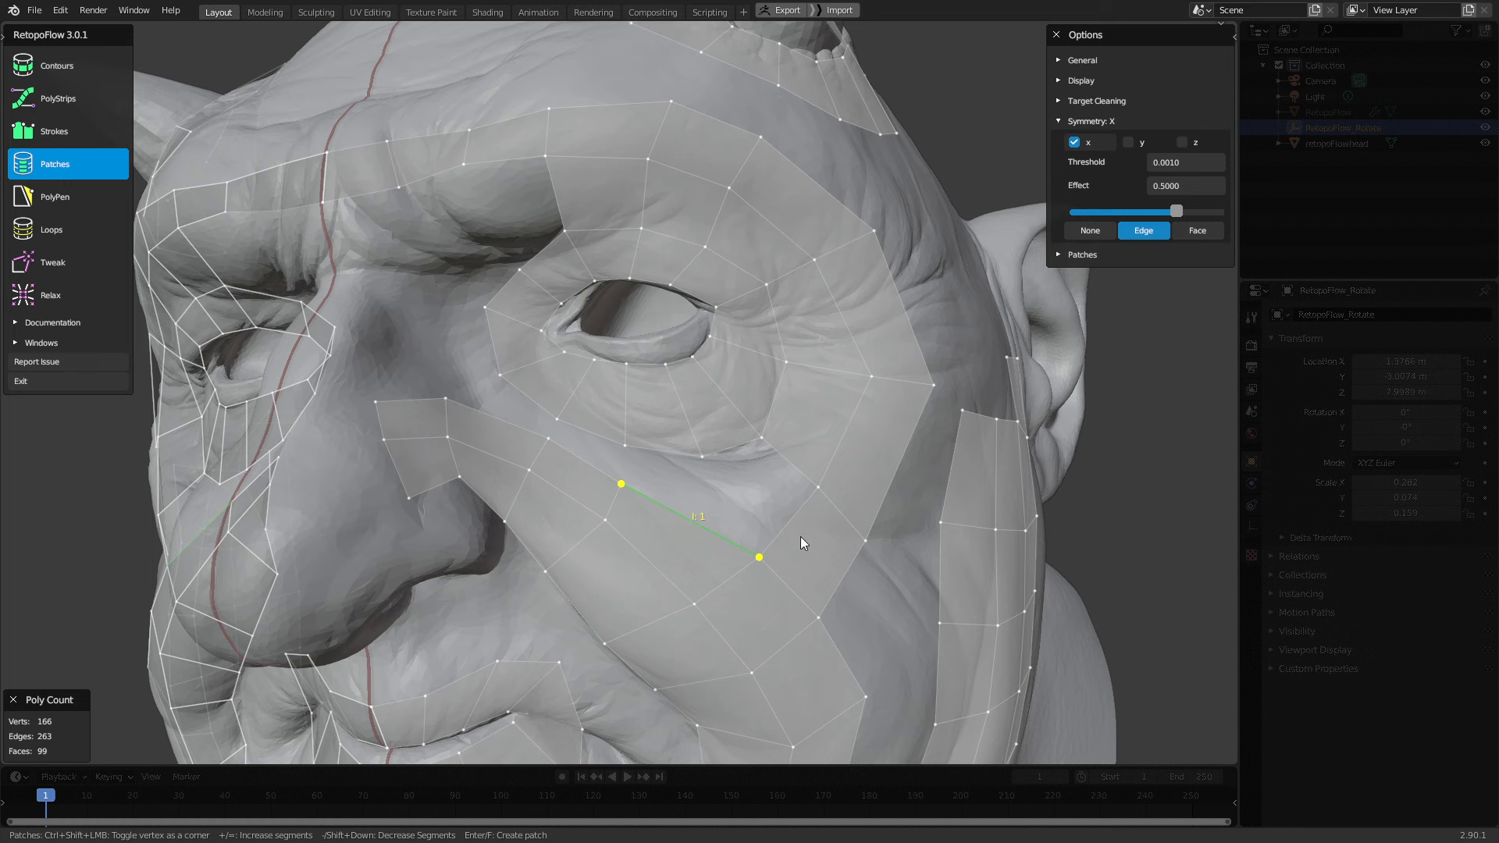
pyautogui.keyDown('shift'); pyautogui.click(743, 449); pyautogui.keyUp('shift')
pyautogui.press('Return')
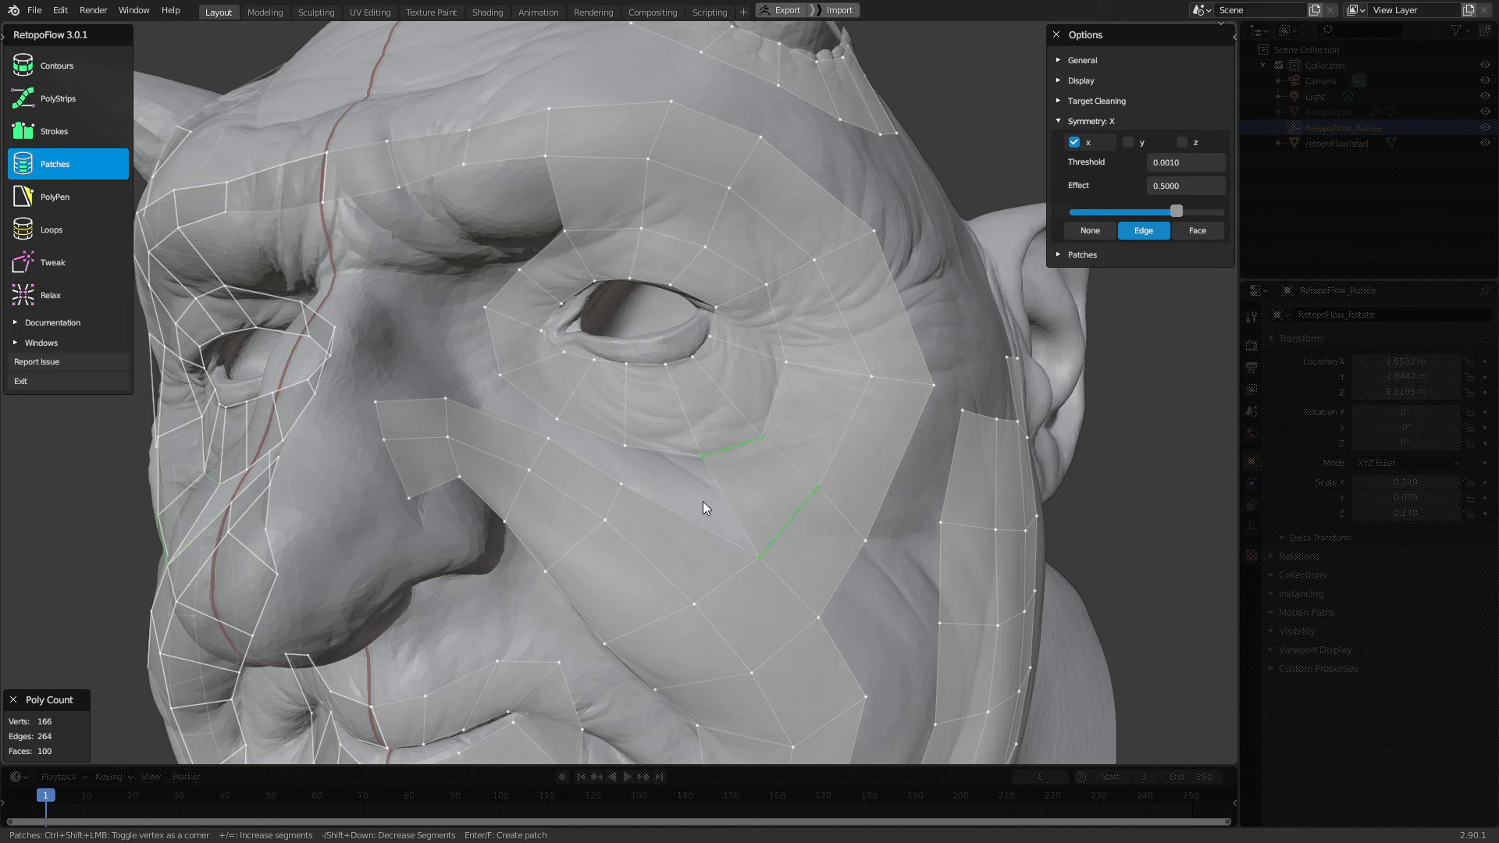
# Fill the strip under the eye, between the eye ring and the upper cheek edges, with a three-segment patch
pyautogui.click(686, 500)
pyautogui.keyDown('shift'); pyautogui.click(683, 460); pyautogui.keyUp('shift')
pyautogui.keyDown('shift'); pyautogui.click(596, 435); pyautogui.keyUp('shift')
pyautogui.keyDown('shift'); pyautogui.click(573, 463); pyautogui.keyUp('shift')
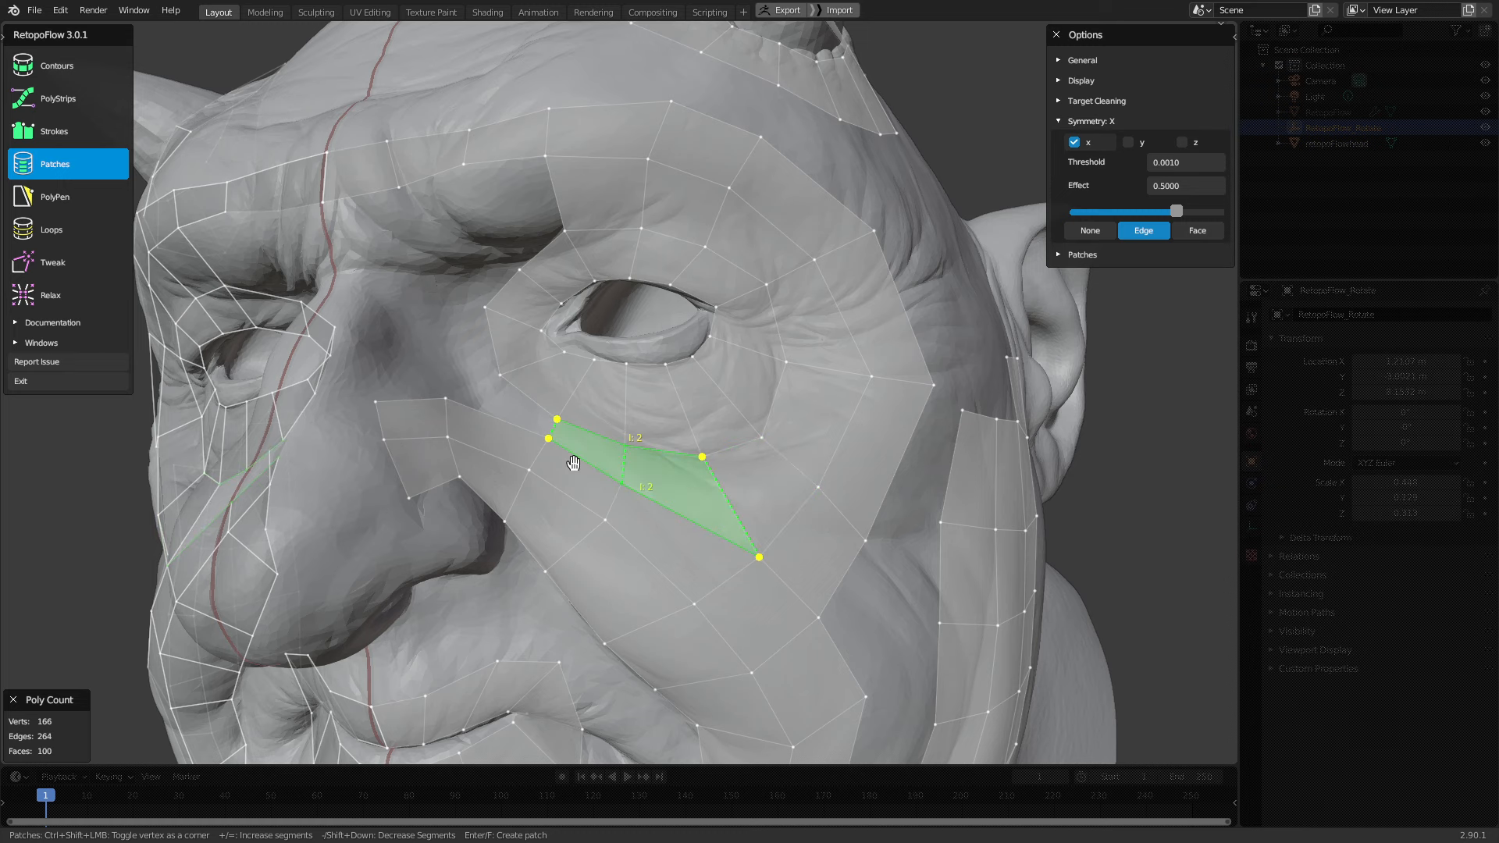
pyautogui.keyDown('shift'); pyautogui.click(506, 425); pyautogui.keyUp('shift')
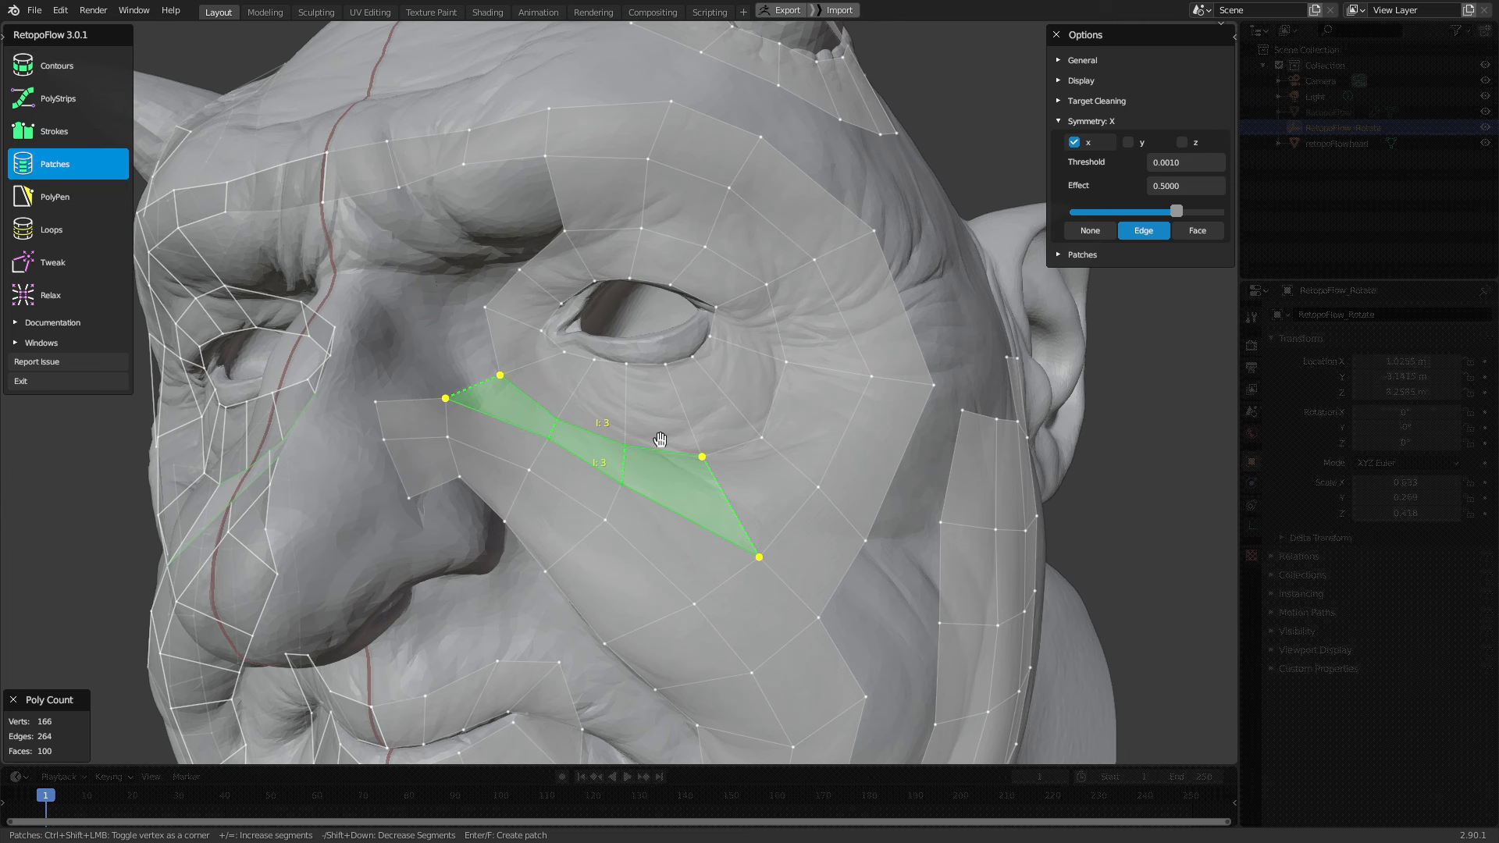
pyautogui.press('Return')
# Fill two more quads between the eye ring's upper inner edges and the inner brow strip
pyautogui.moveTo(646, 466); pyautogui.dragTo(689, 472, button='middle')
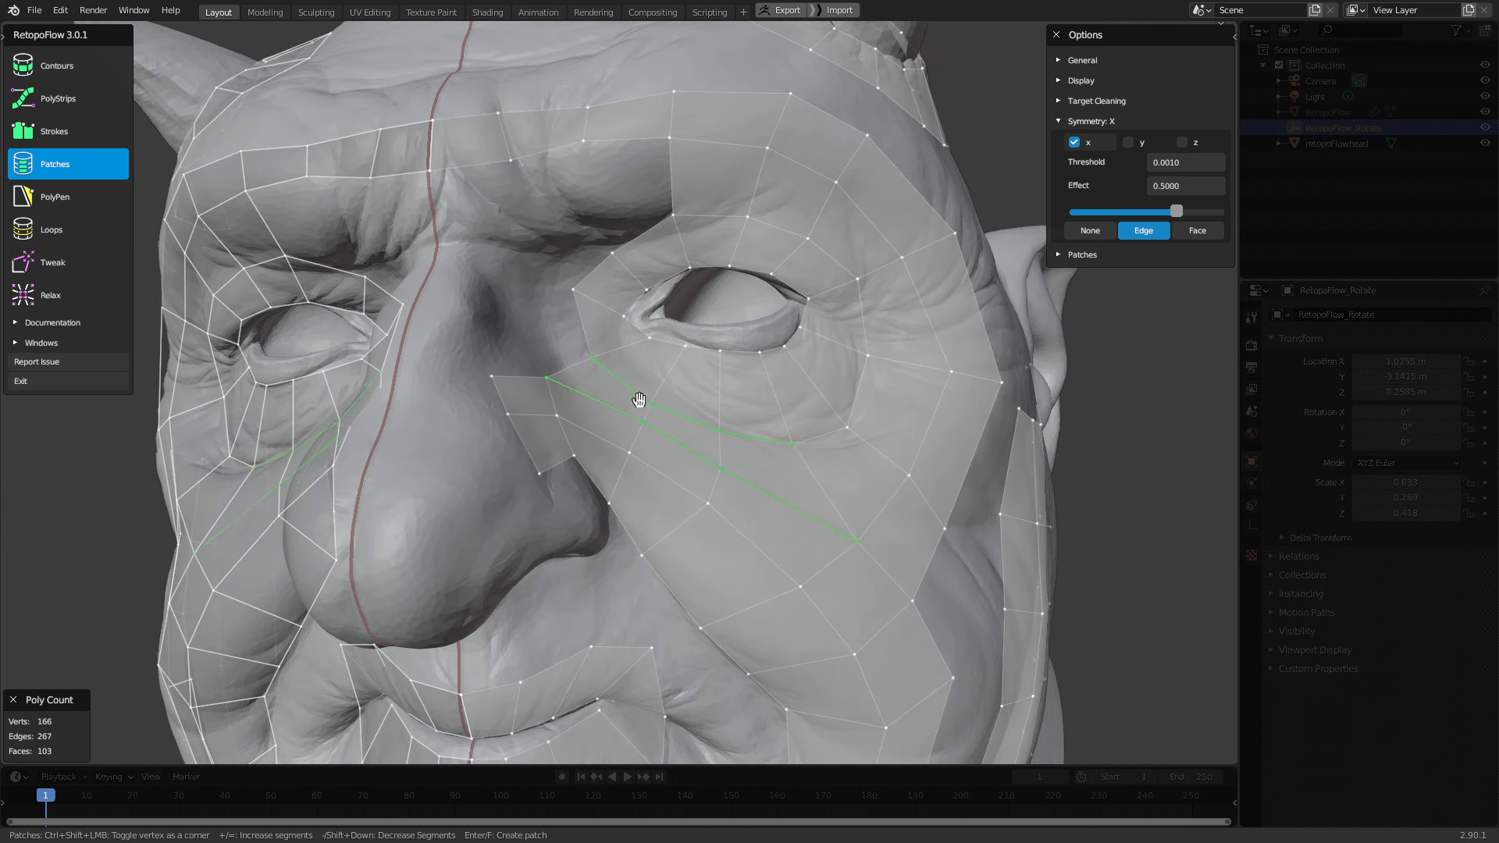
pyautogui.scroll(-2, 665, 284)
pyautogui.keyDown('shift'); pyautogui.click(630, 216); pyautogui.keyUp('shift')
pyautogui.press('f')
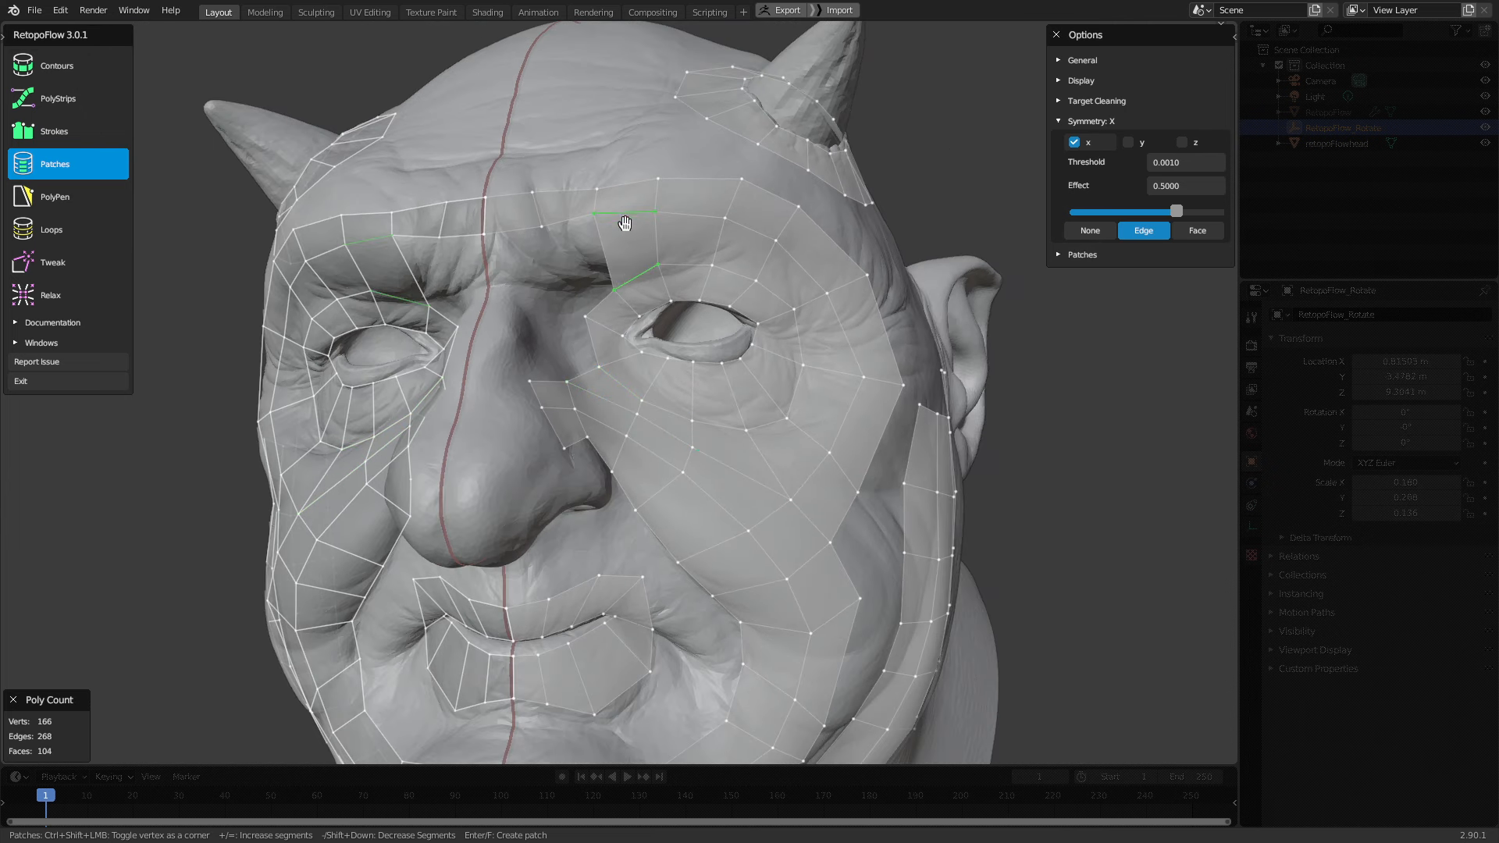
pyautogui.press('f')
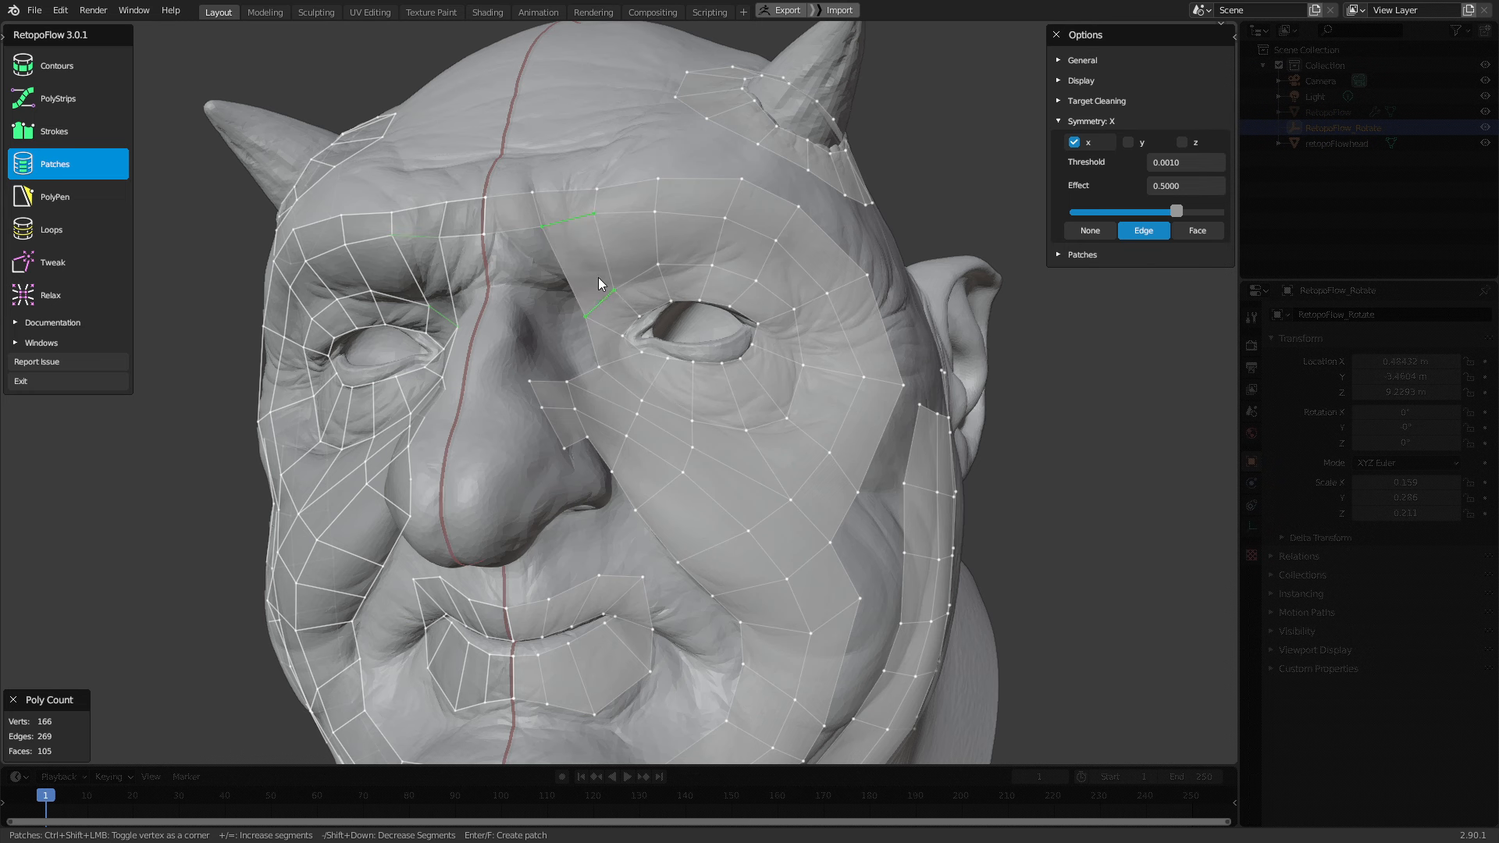
# Tweak the inner brow-strip vertices above the inner eye corner so their cross edge runs straighter down toward the eye ring
pyautogui.moveTo(598, 277); pyautogui.dragTo(554, 320, button='middle')
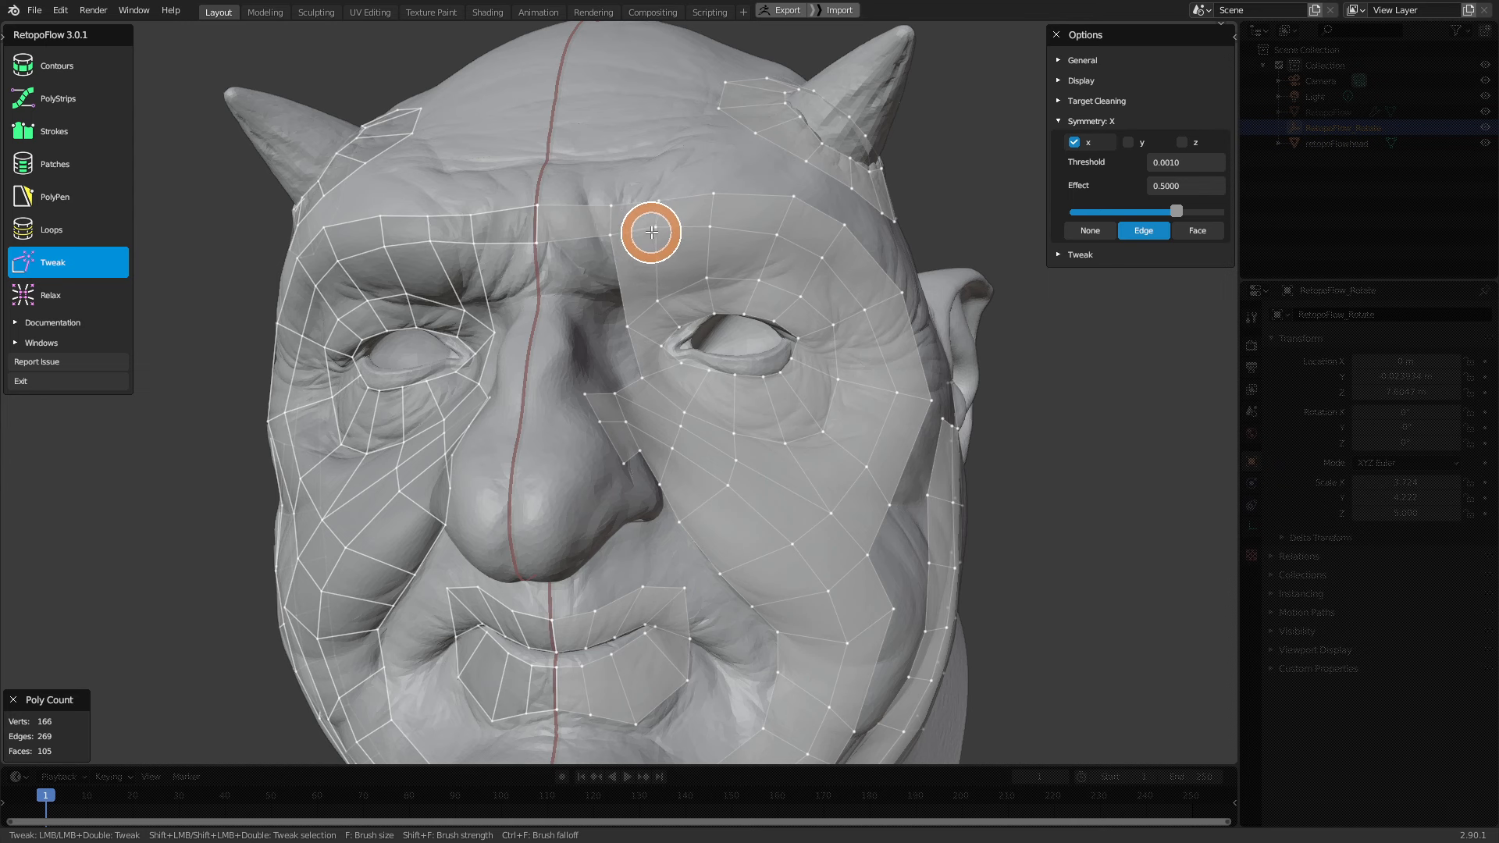
pyautogui.scroll(2, 630, 258)
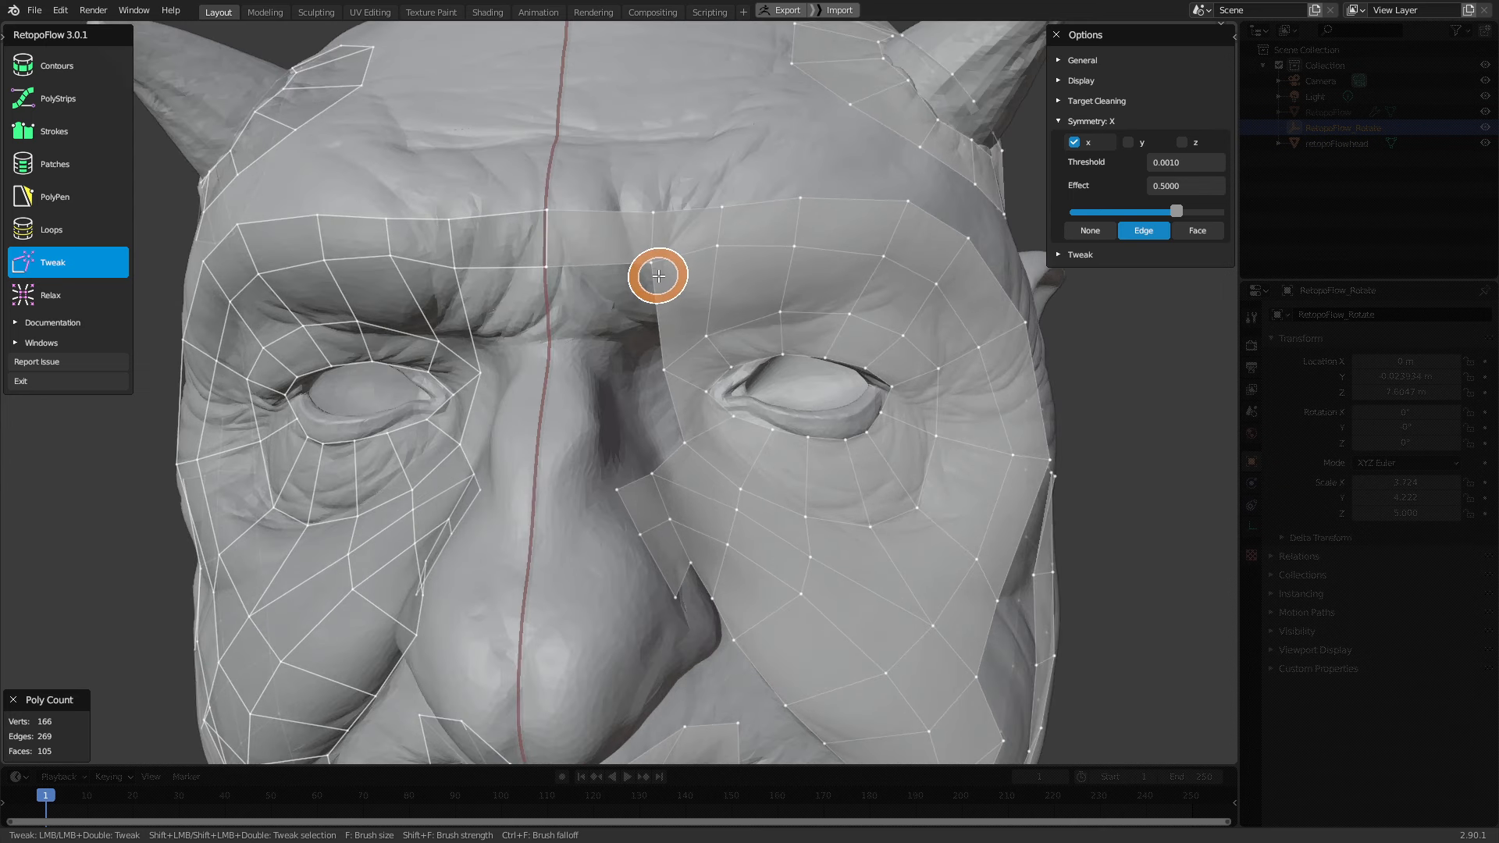
pyautogui.moveTo(724, 248)
pyautogui.mouseDown()
pyautogui.moveTo(718, 211)
pyautogui.moveTo(654, 208)
pyautogui.mouseUp()
pyautogui.scroll(-3, 780, 335)
pyautogui.scroll(3, 702, 366)
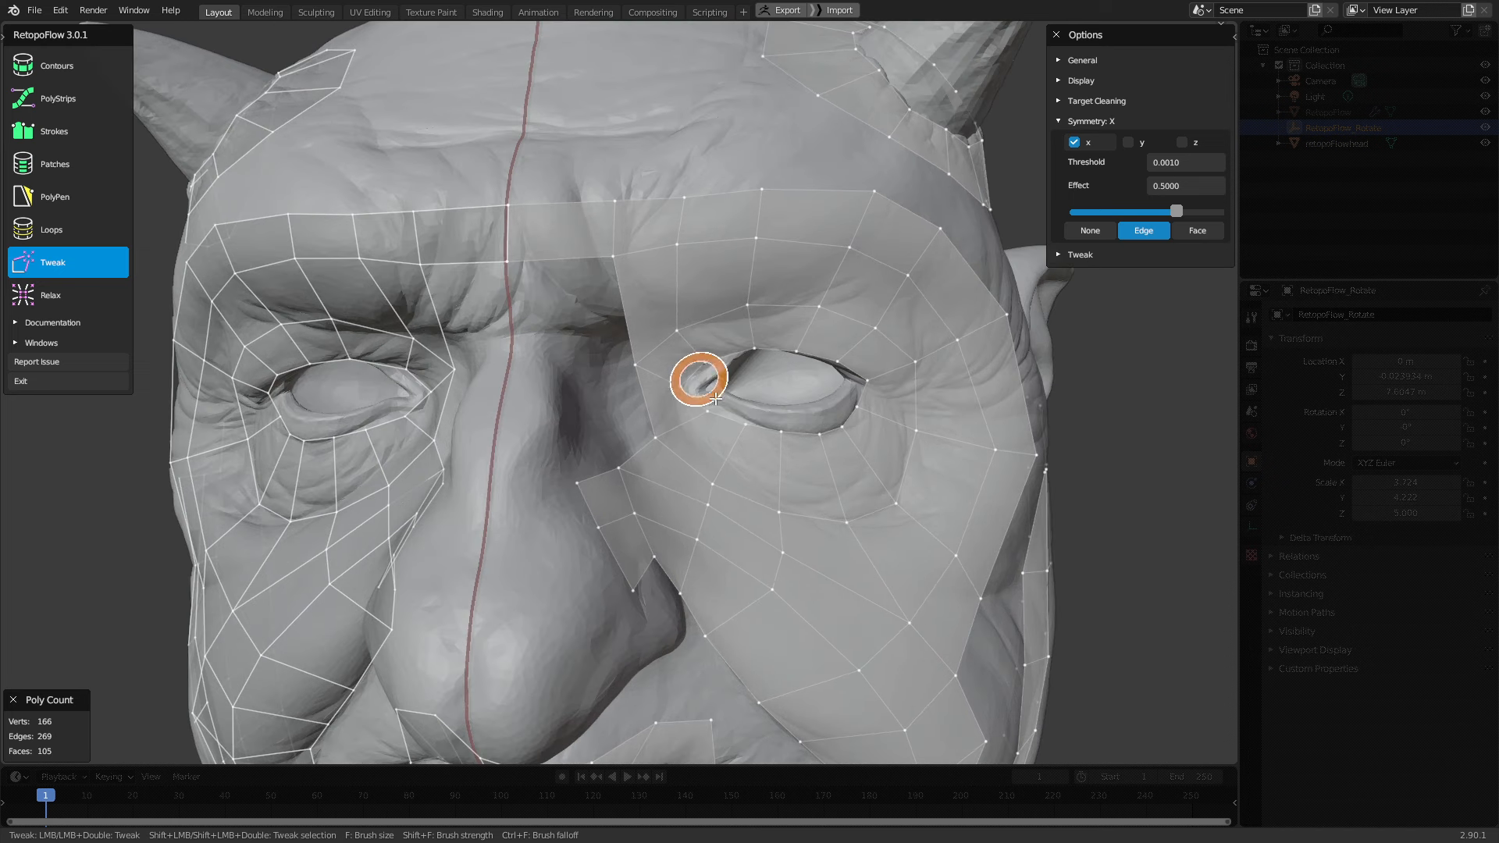
pyautogui.moveTo(607, 260); pyautogui.dragTo(625, 204)
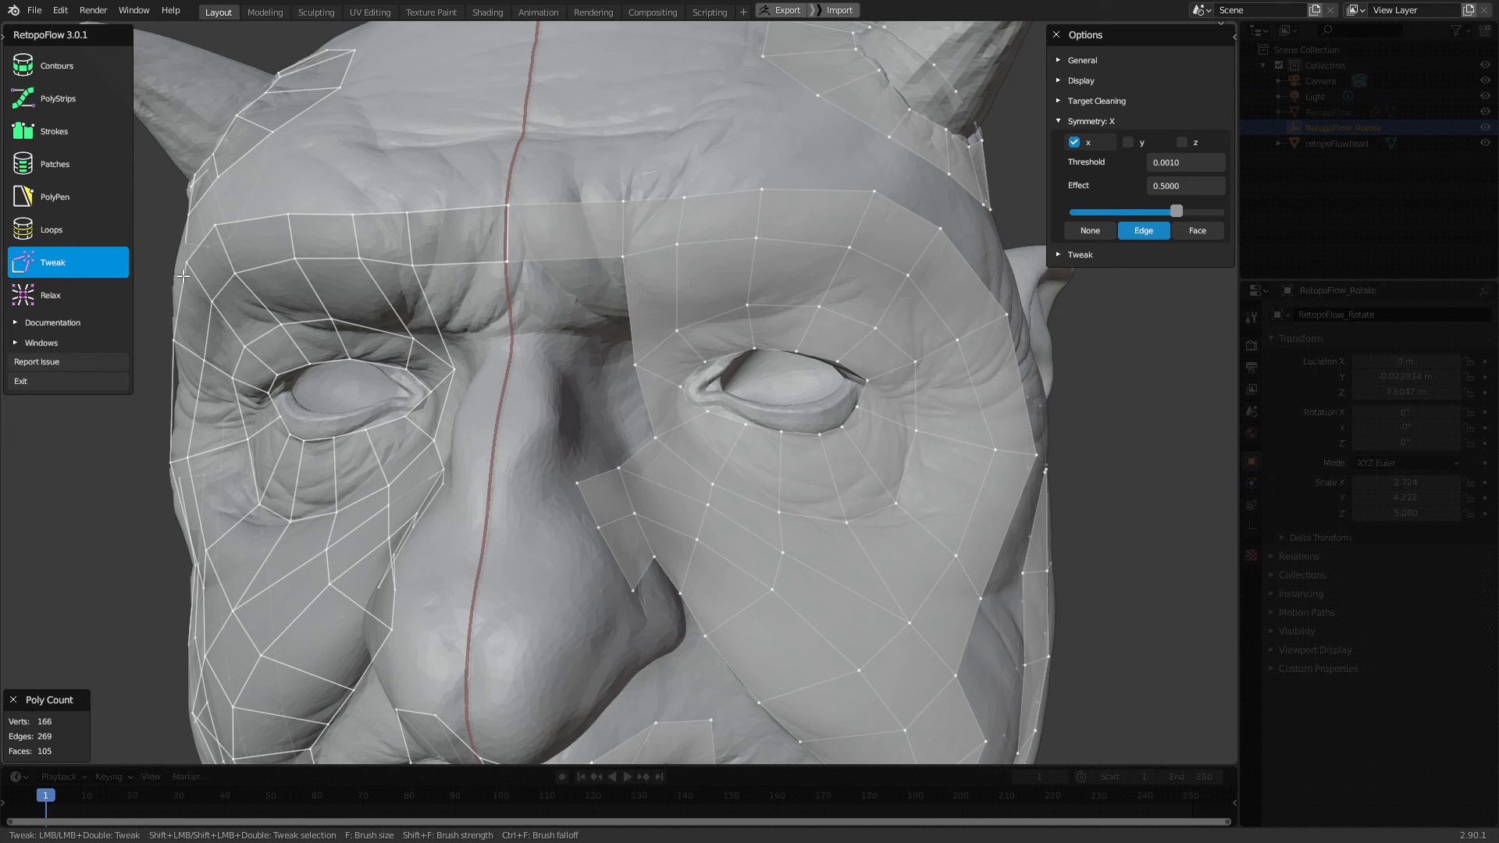
# Insert an edge loop across the brow strip between the centre line and the inner brow using Loops
pyautogui.click(76, 199)
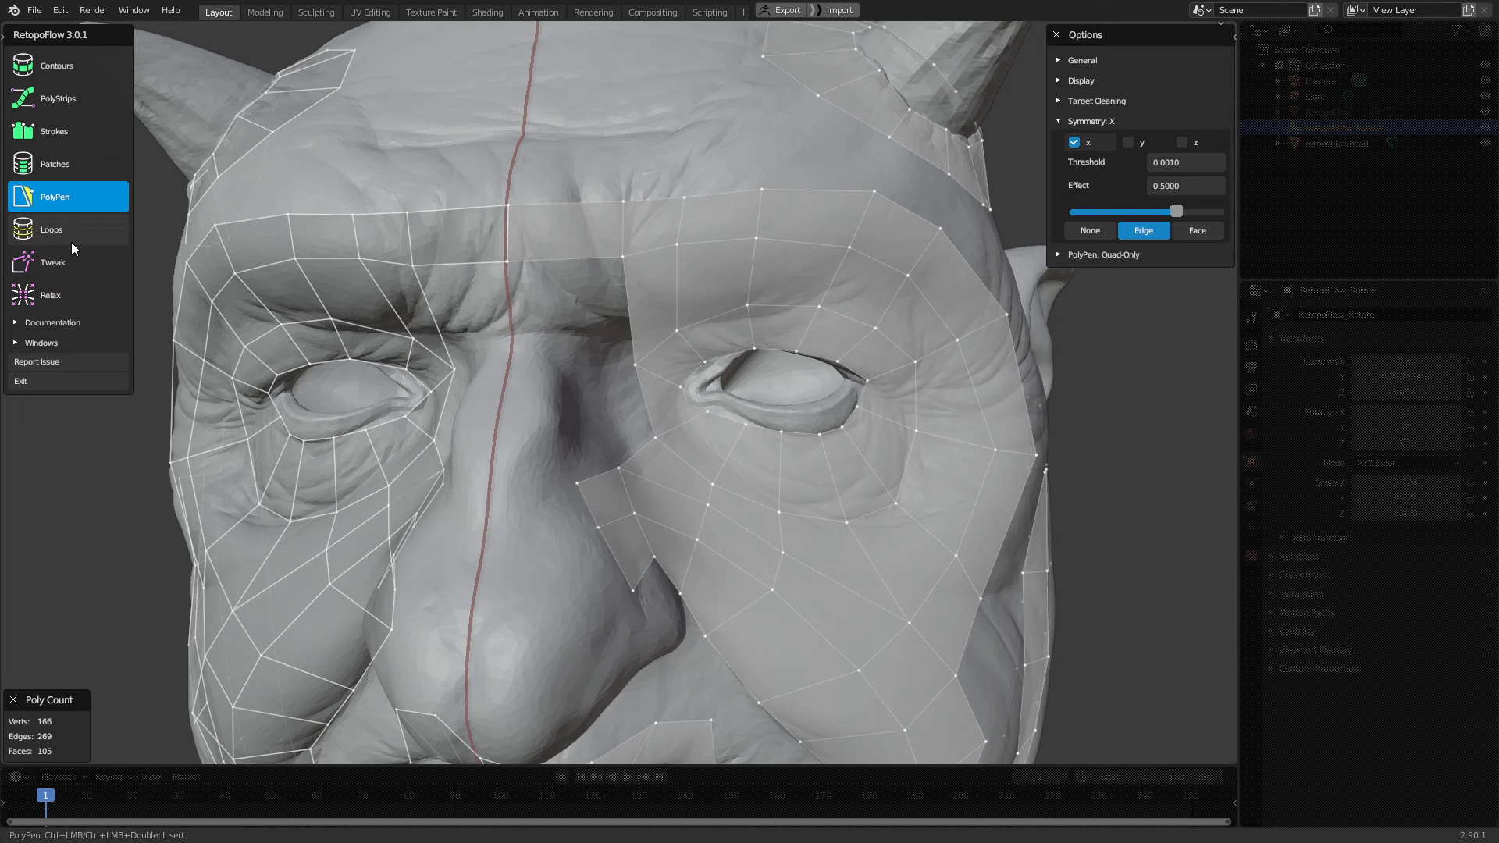
pyautogui.click(77, 230)
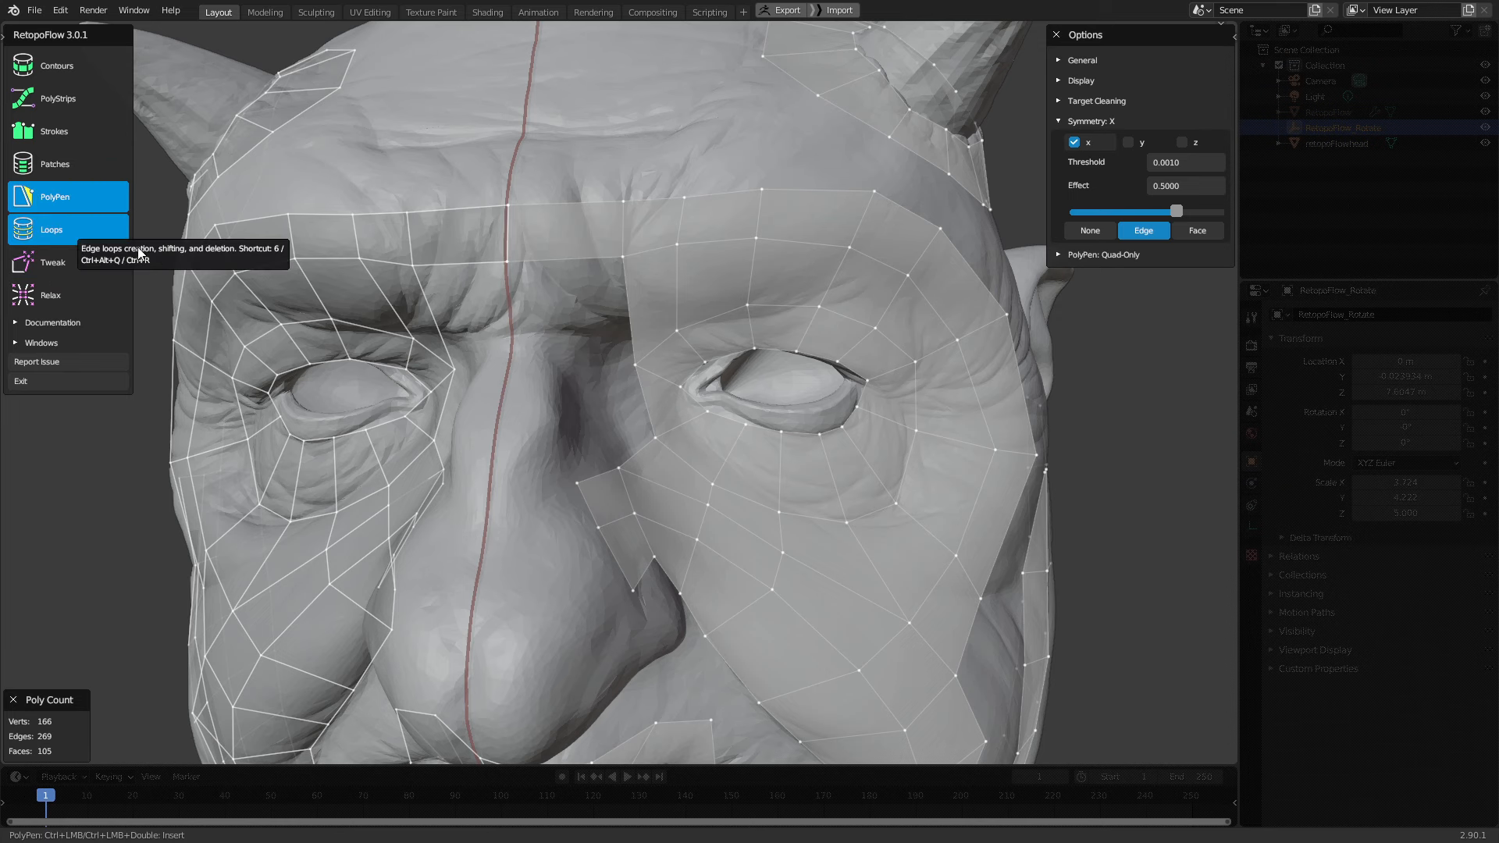
pyautogui.moveTo(597, 358); pyautogui.dragTo(667, 398, button='middle')
pyautogui.moveTo(562, 349); pyautogui.dragTo(510, 321, button='middle')
pyautogui.moveTo(668, 334); pyautogui.dragTo(677, 342, button='middle')
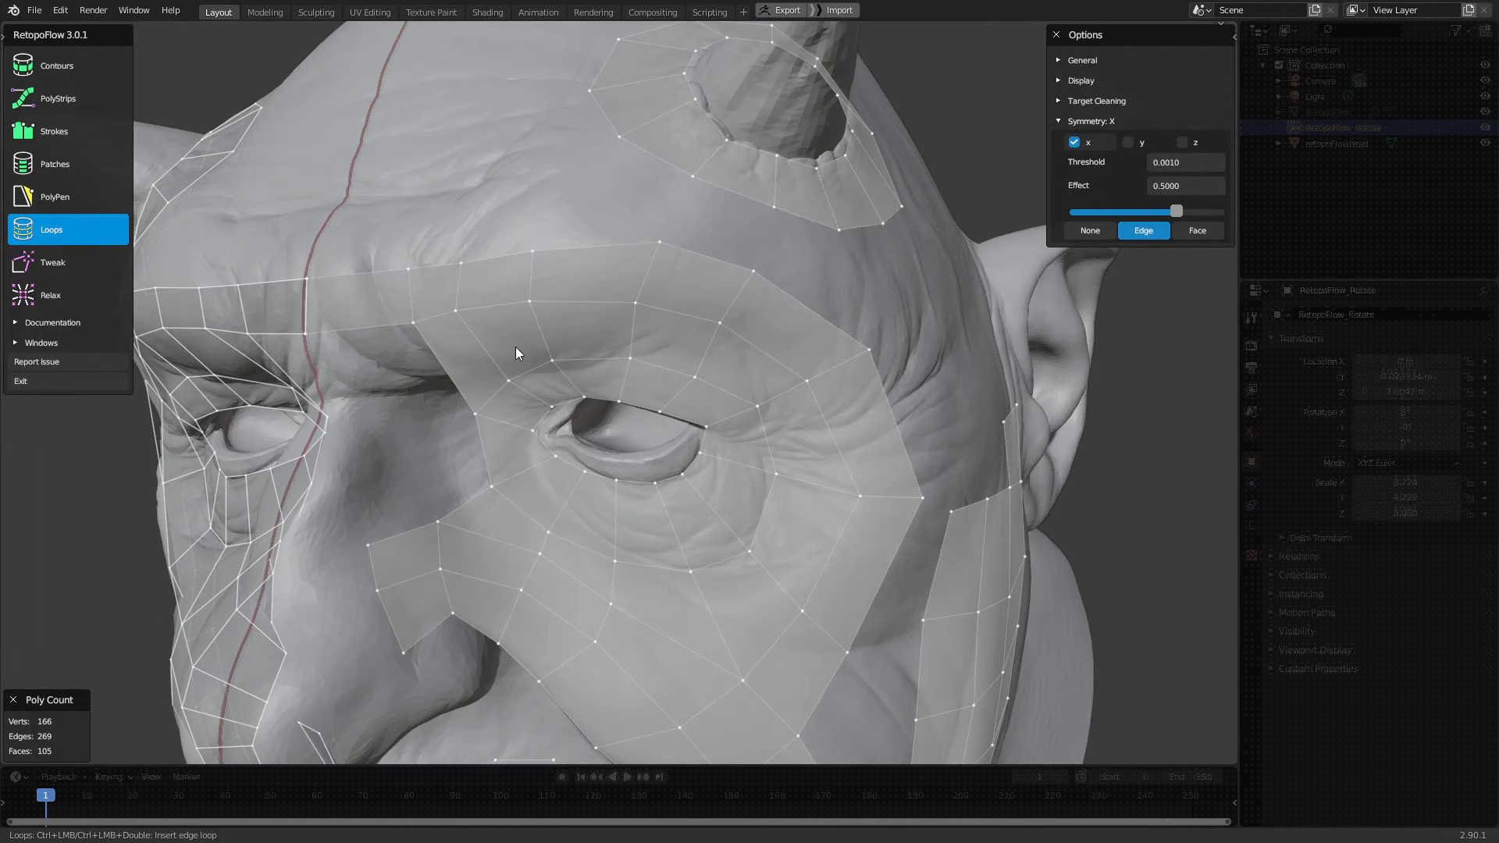
pyautogui.moveTo(515, 348); pyautogui.dragTo(613, 397, button='middle')
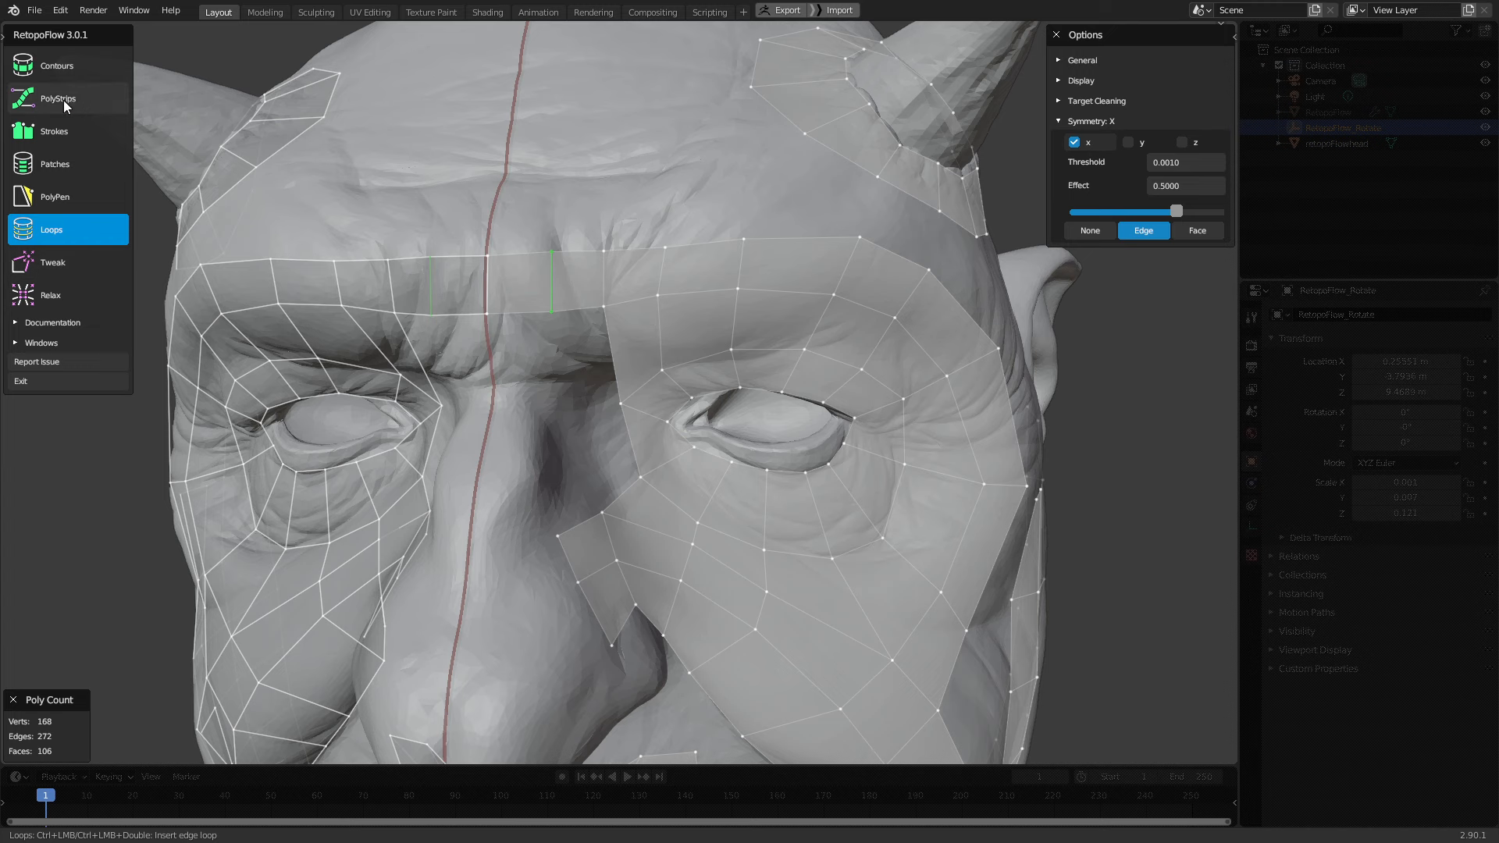
# Add two PolyPen quads from the inner brow strip down the side of the nose along the eye ring's inner edge
pyautogui.click(71, 192)
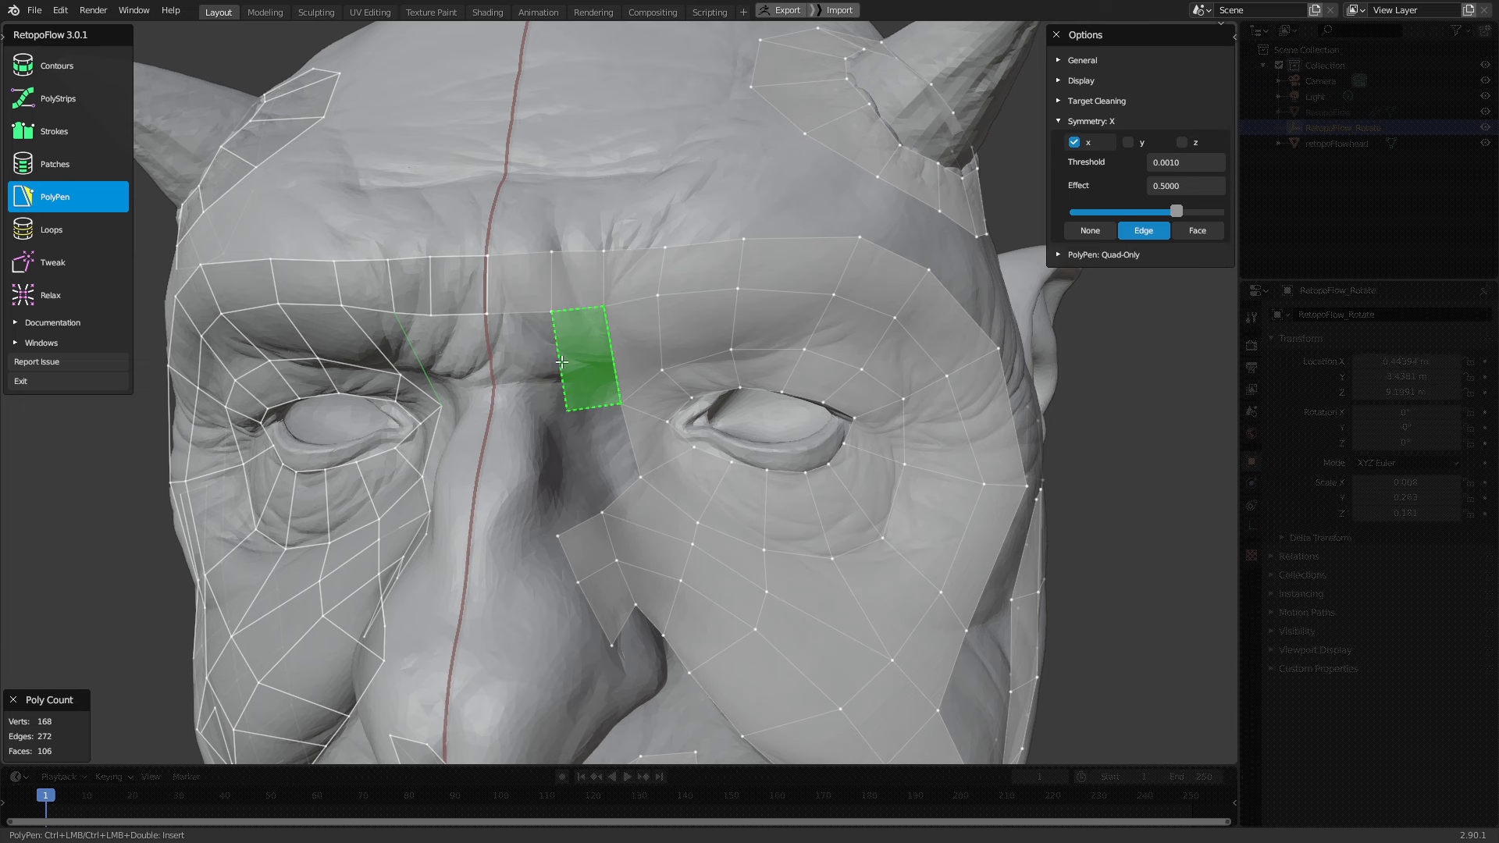
pyautogui.keyDown('ctrl'); pyautogui.click(556, 409); pyautogui.keyUp('ctrl')
pyautogui.keyDown('ctrl'); pyautogui.click(616, 497); pyautogui.keyUp('ctrl')
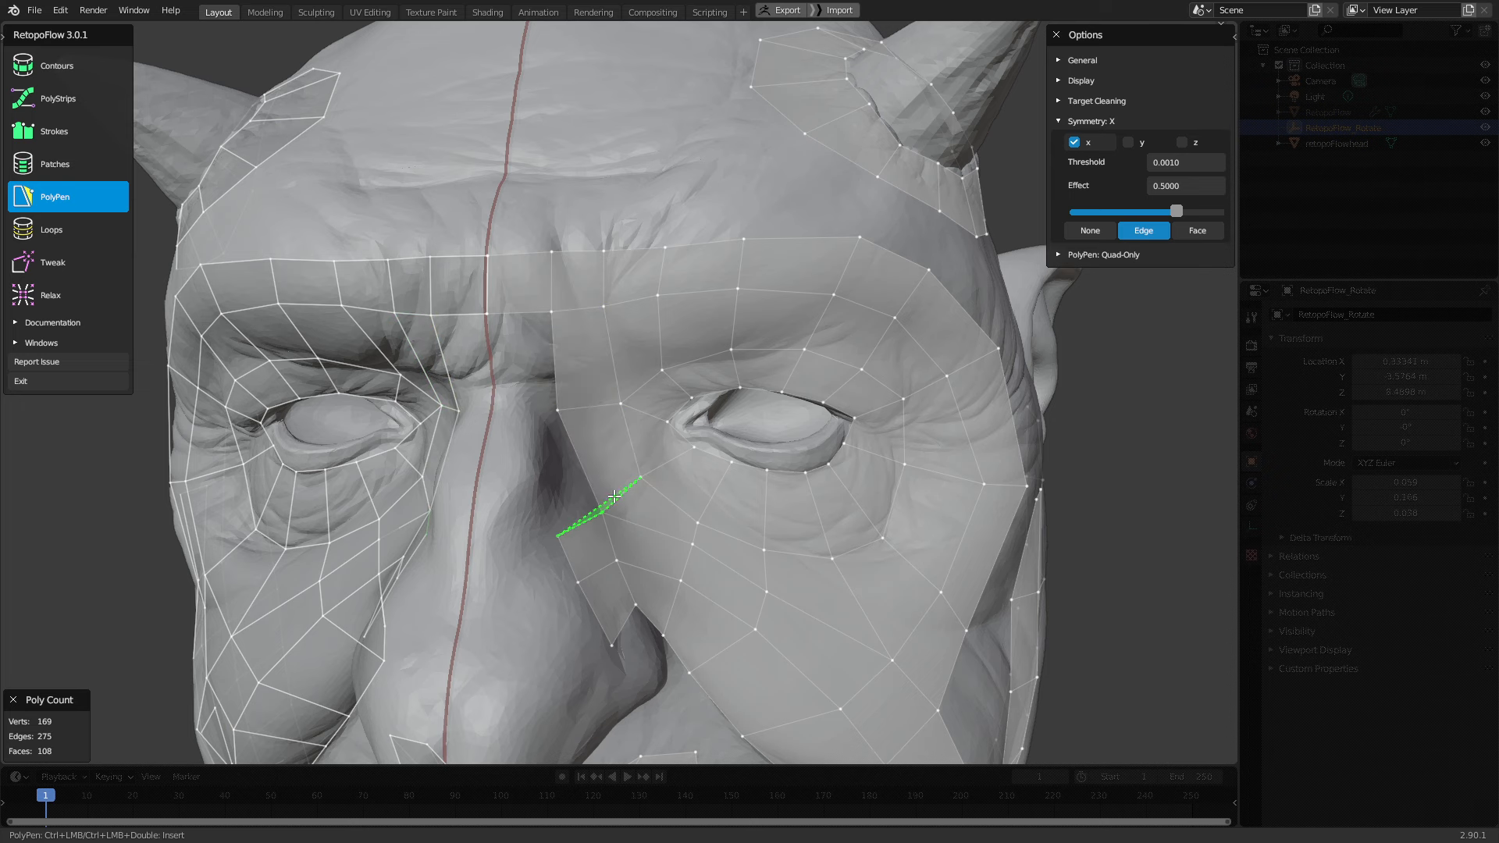
# Try to bridge the upper lip's outer corner edge to the cheek loop with a quad
pyautogui.moveTo(609, 496); pyautogui.dragTo(600, 449, button='middle')
pyautogui.scroll(-2, 619, 492)
pyautogui.scroll(3, 601, 449)
pyautogui.scroll(2, 601, 450)
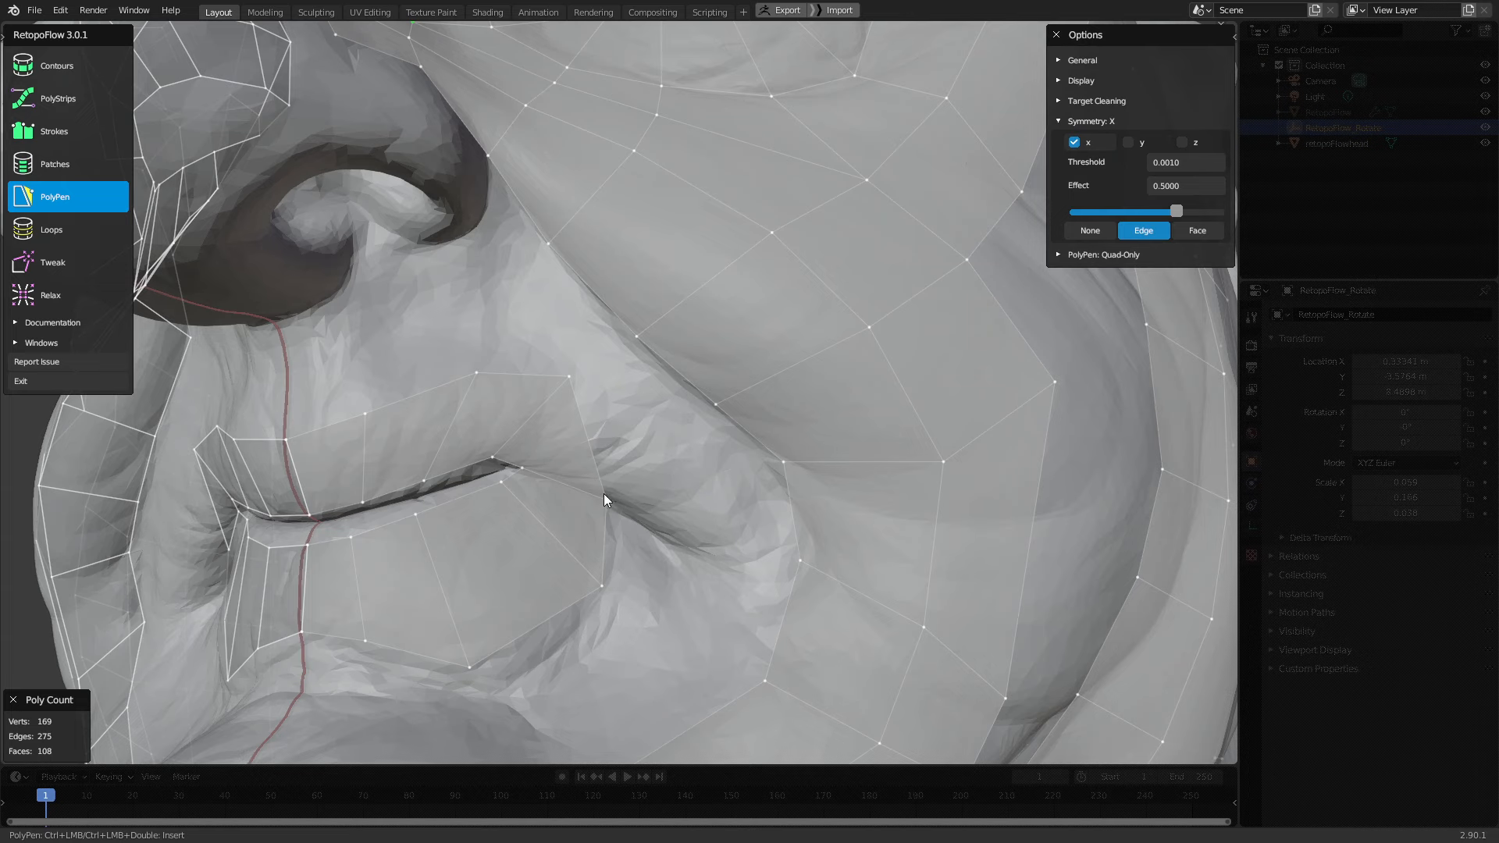
pyautogui.click(584, 420)
pyautogui.keyDown('ctrl'); pyautogui.click(663, 382); pyautogui.keyUp('ctrl')
# Bridge the lower lip to the chin strip with a PolyPen quad beside the centre line
pyautogui.scroll(-3, 693, 507)
pyautogui.moveTo(629, 391); pyautogui.dragTo(695, 312, button='middle')
pyautogui.moveTo(696, 573); pyautogui.dragTo(689, 476, button='middle')
pyautogui.scroll(2, 697, 523)
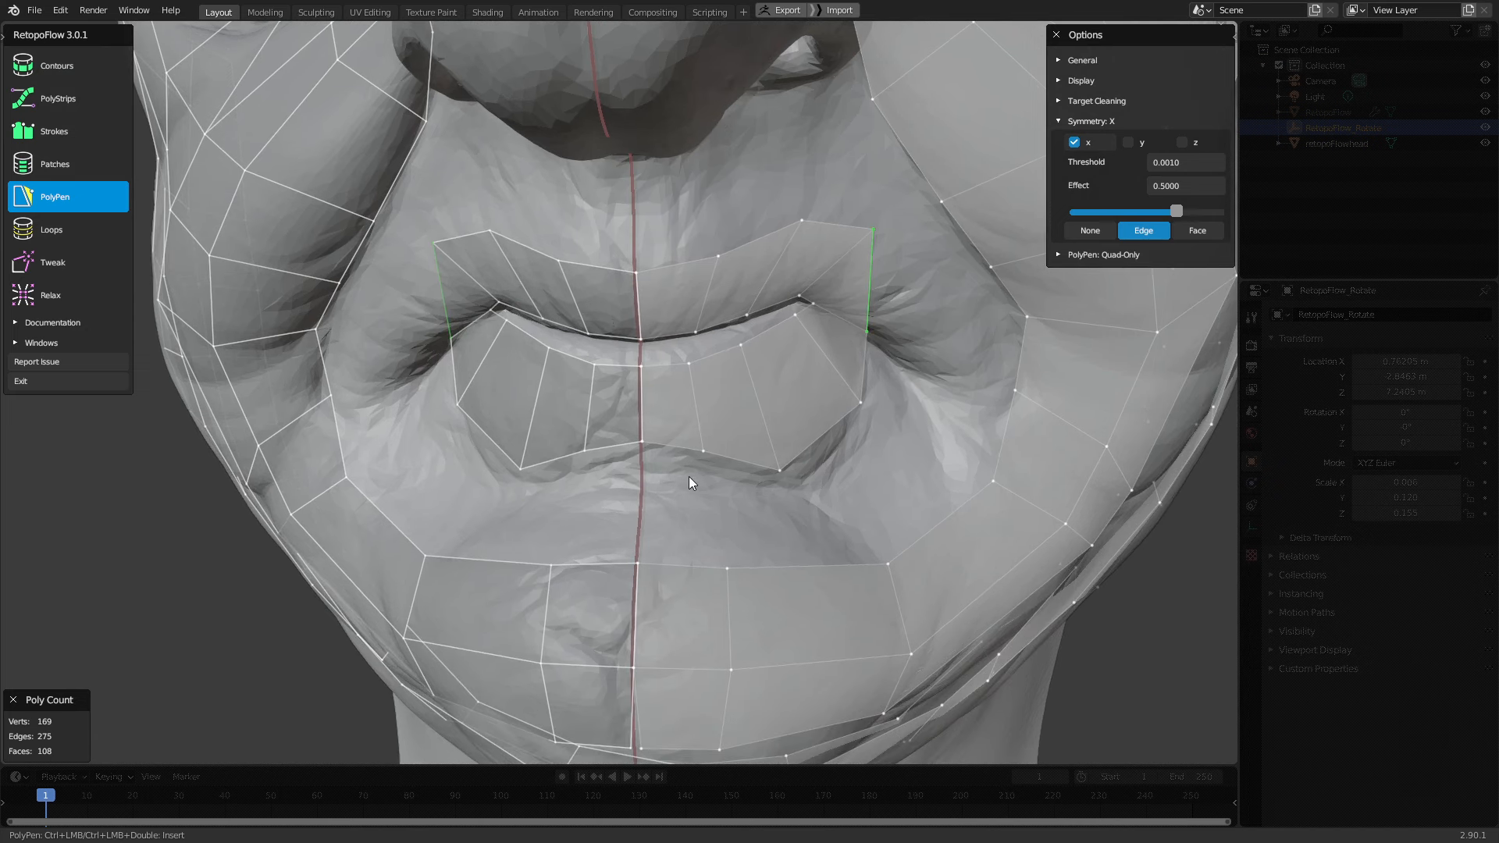
pyautogui.keyDown('ctrl'); pyautogui.click(683, 503); pyautogui.keyUp('ctrl')
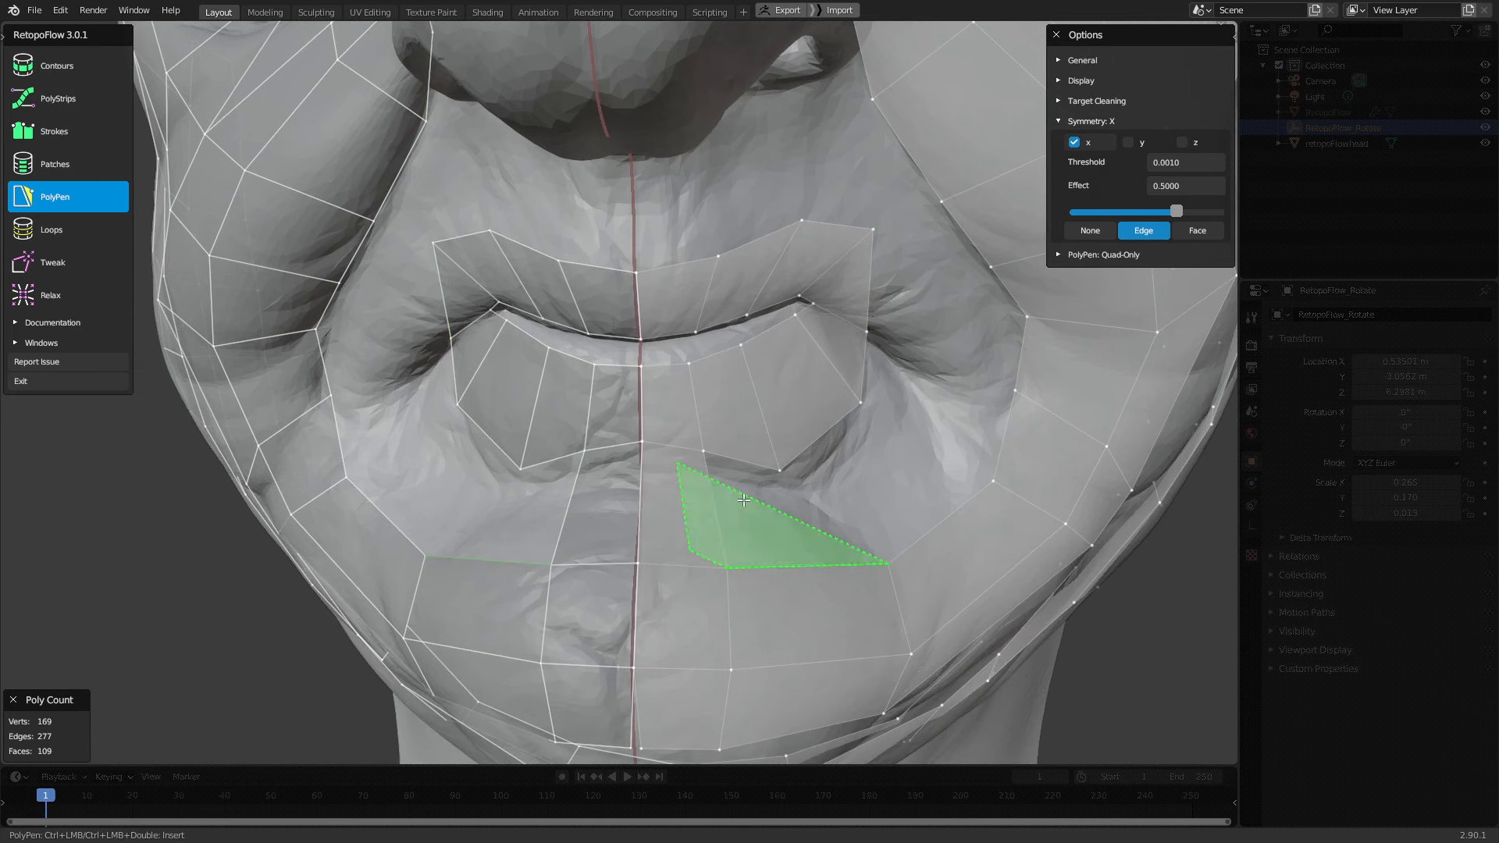
pyautogui.moveTo(761, 472)
pyautogui.mouseDown(button='middle')
pyautogui.moveTo(792, 561)
pyautogui.moveTo(732, 470)
pyautogui.mouseUp(button='middle')
pyautogui.scroll(-1, 700, 400)
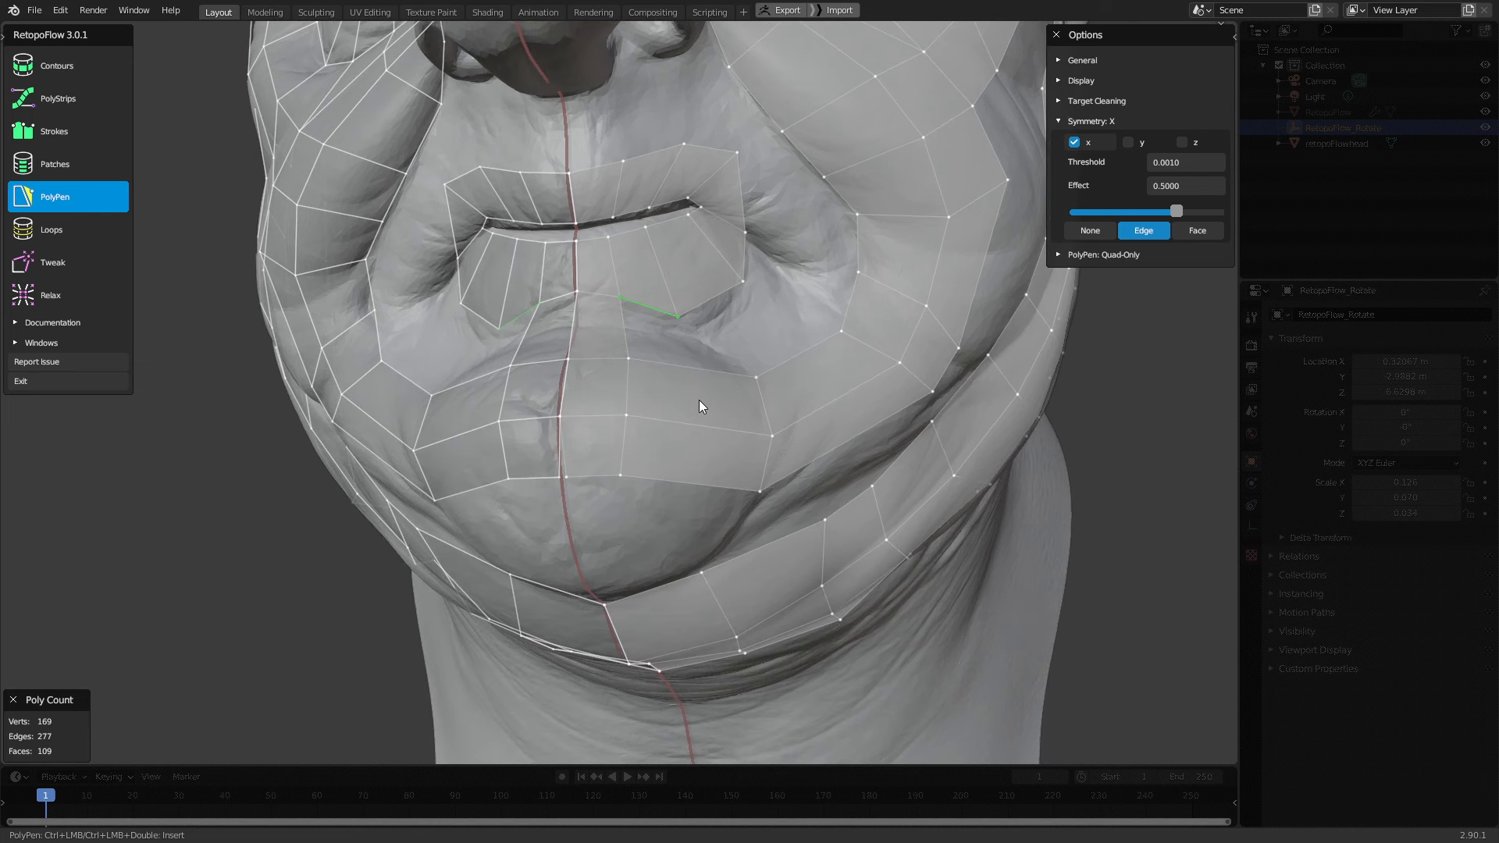
# Bridge the upper lip's outer corner edge to the smile-line edge of the cheek loop with a quad
pyautogui.scroll(3, 692, 412)
pyautogui.moveTo(700, 402); pyautogui.dragTo(747, 379, button='middle')
pyautogui.scroll(-3, 691, 402)
pyautogui.keyDown('ctrl'); pyautogui.click(722, 326); pyautogui.keyUp('ctrl')
pyautogui.moveTo(732, 303); pyautogui.dragTo(763, 349, button='middle')
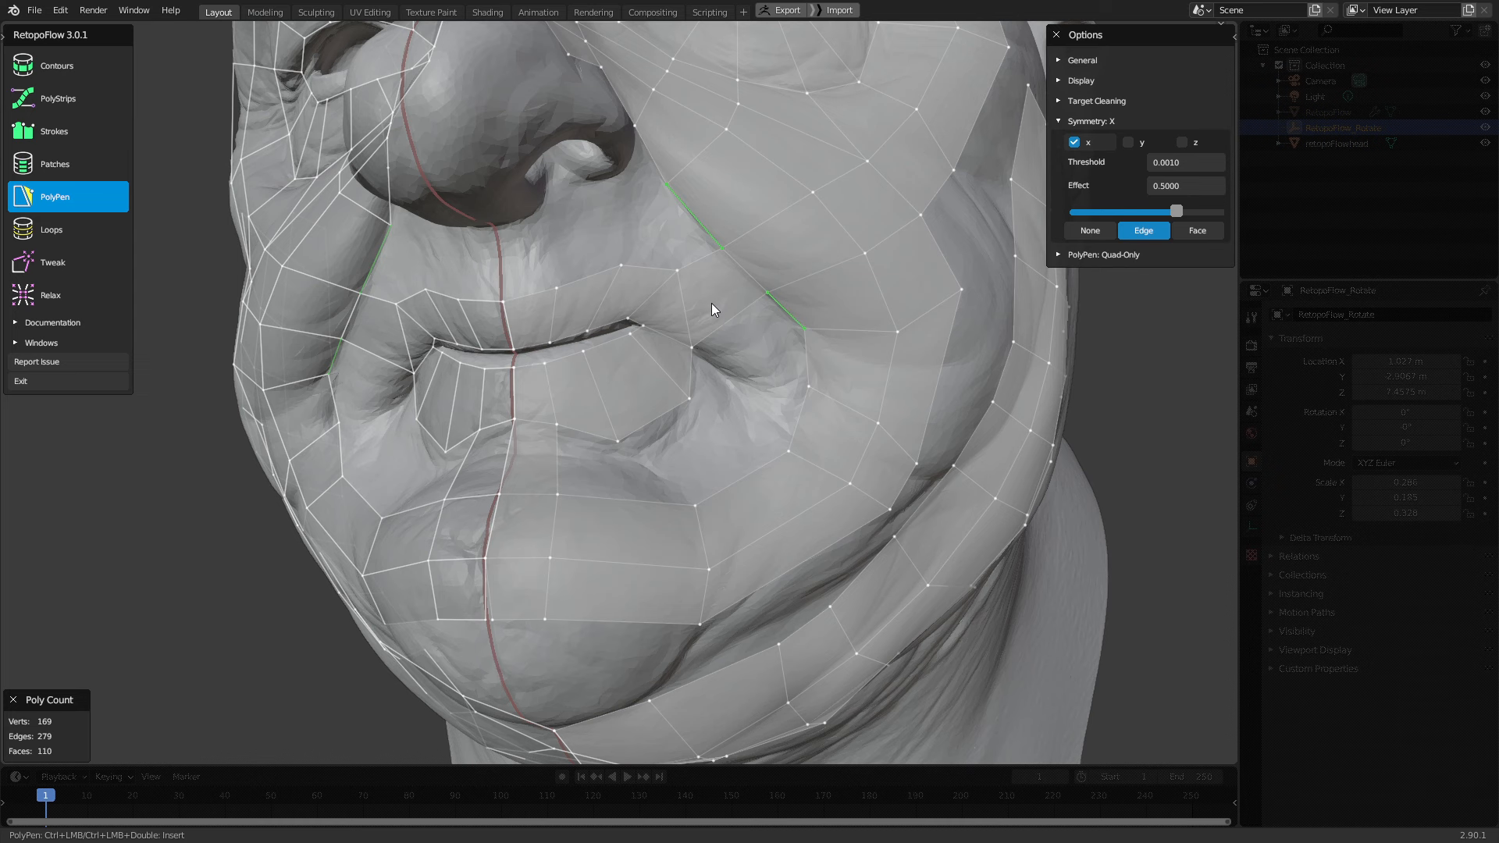
# Tweak the outer cheek vertices below the outer eye corner to even their spacing, and activate the Loops tool
pyautogui.moveTo(710, 306)
pyautogui.mouseDown(button='middle')
pyautogui.moveTo(732, 295)
pyautogui.moveTo(771, 337)
pyautogui.moveTo(744, 344)
pyautogui.moveTo(780, 344)
pyautogui.moveTo(710, 325)
pyautogui.mouseUp(button='middle')
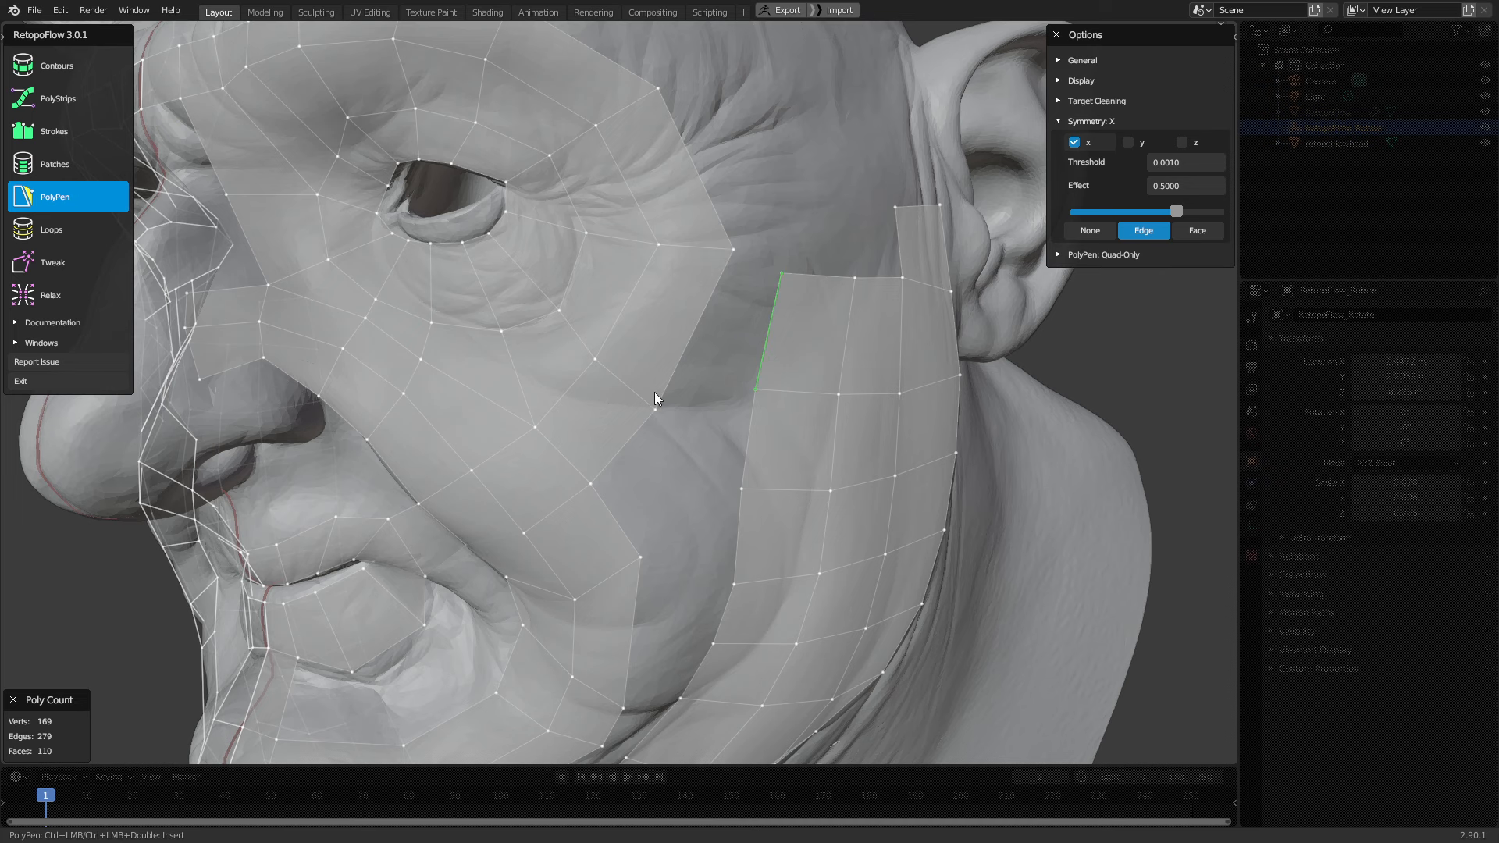
pyautogui.moveTo(698, 384); pyautogui.dragTo(466, 365, button='middle')
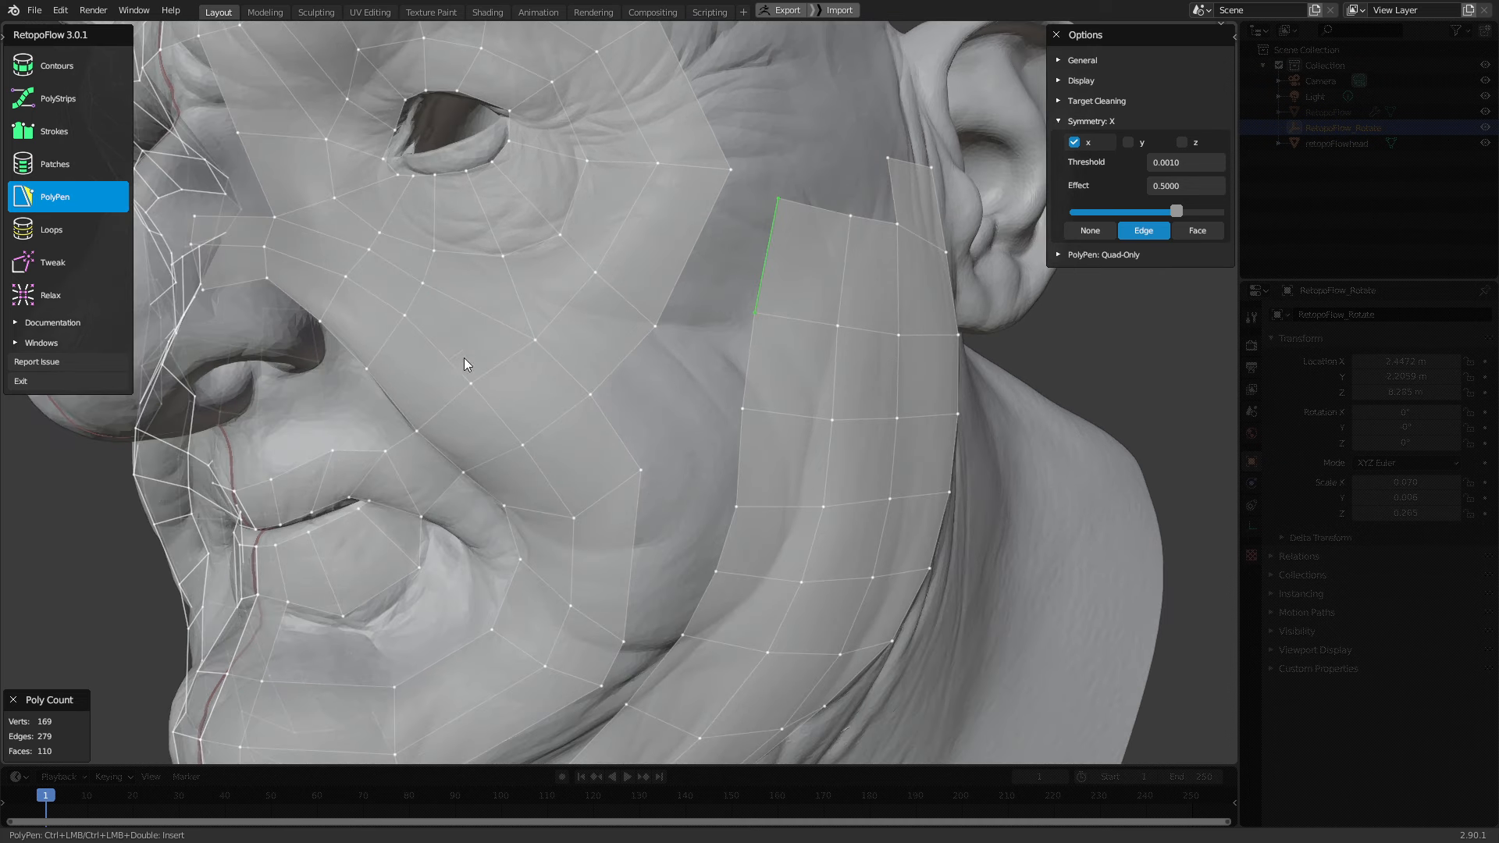
pyautogui.click(48, 269)
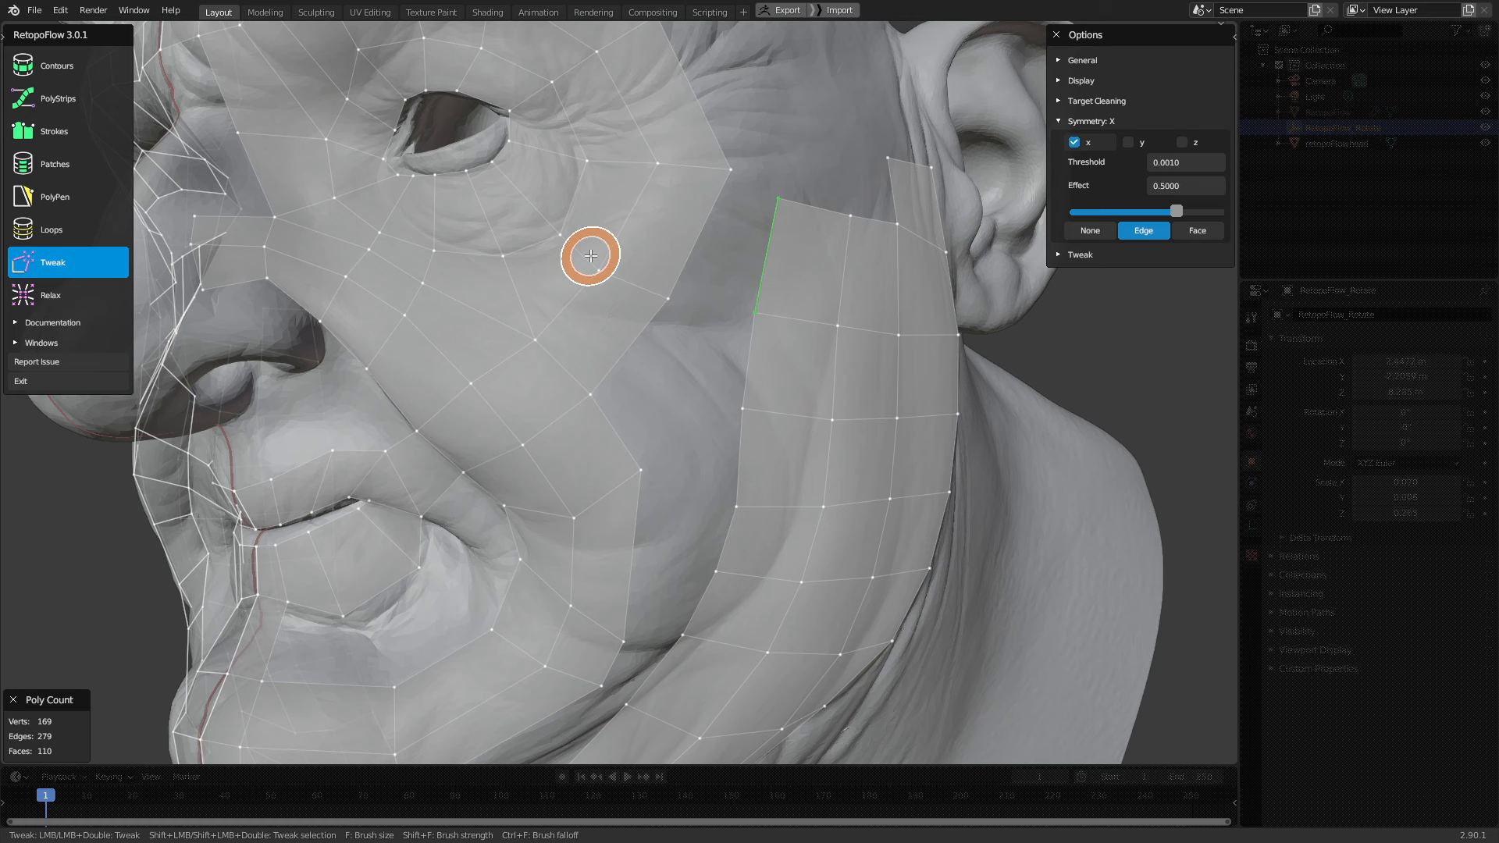
pyautogui.moveTo(647, 292); pyautogui.dragTo(637, 241, button='middle')
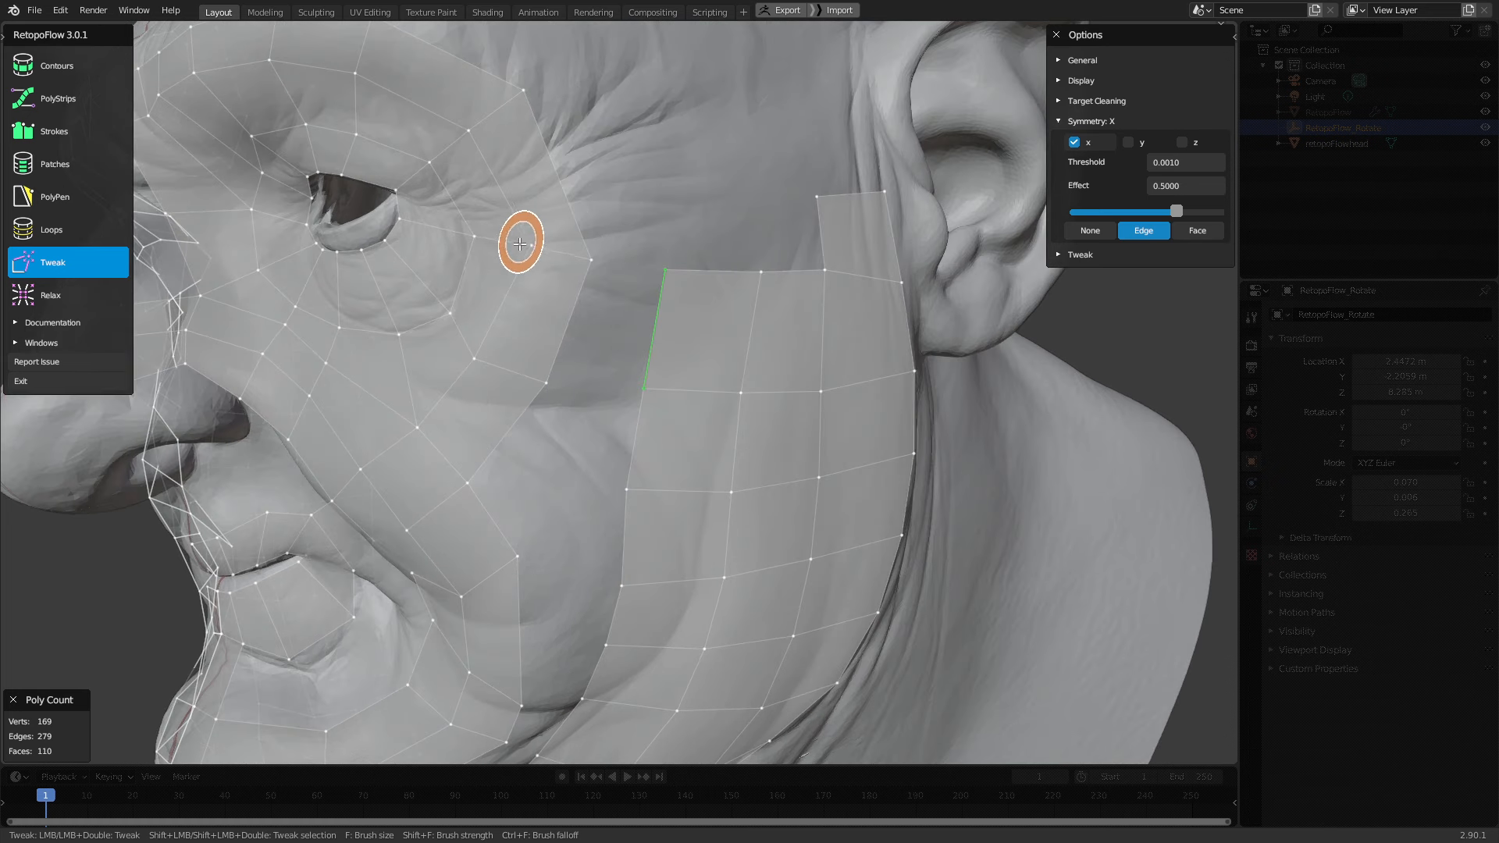
pyautogui.click(65, 230)
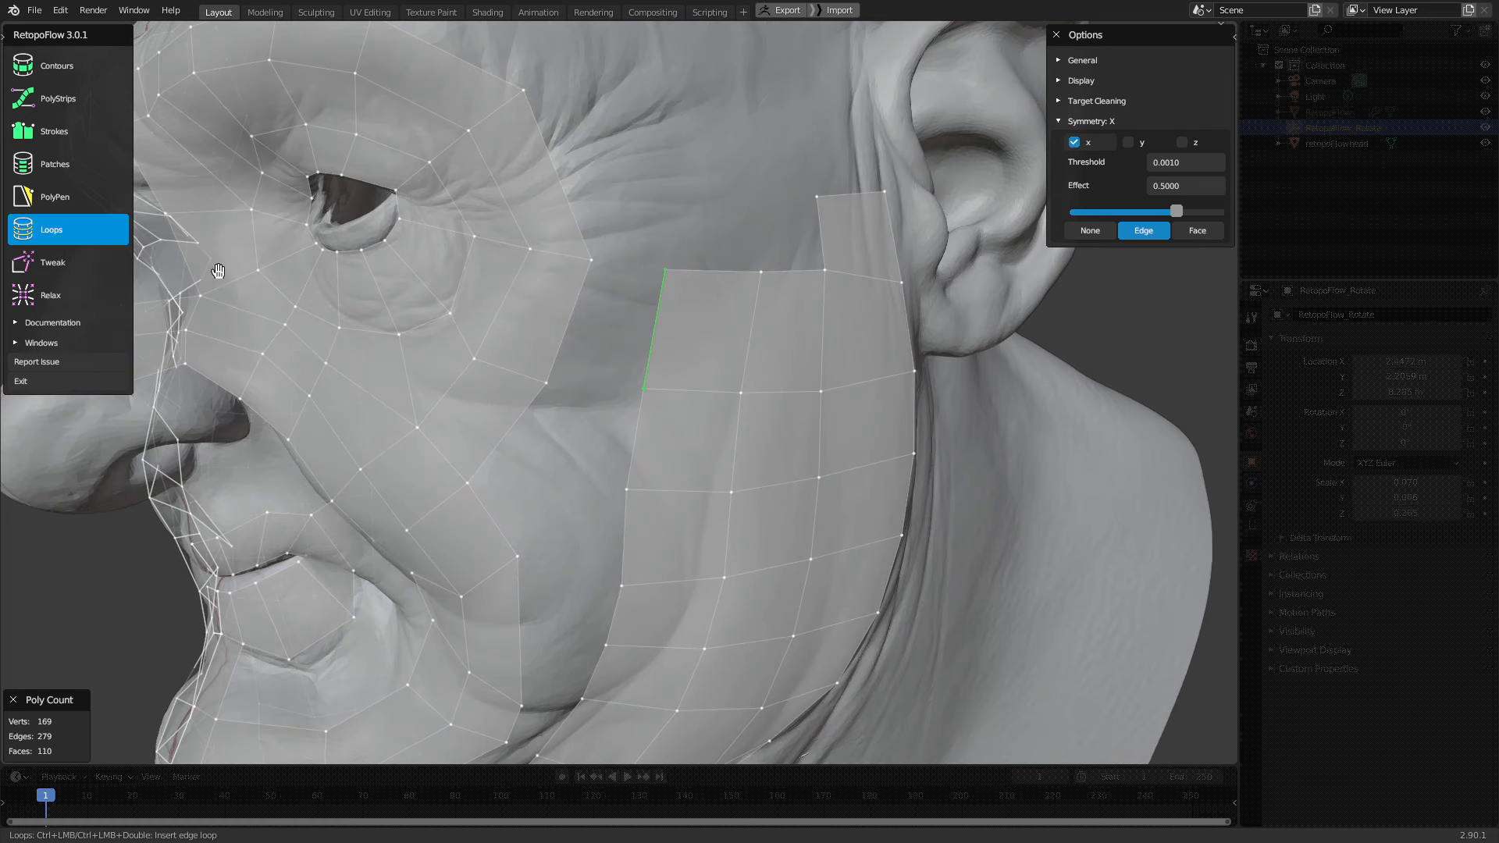
# Activate PolyPen and examine the eye, cheek and jaw loops, including the open gap between the outer cheek and jaw strip
pyautogui.click(103, 198)
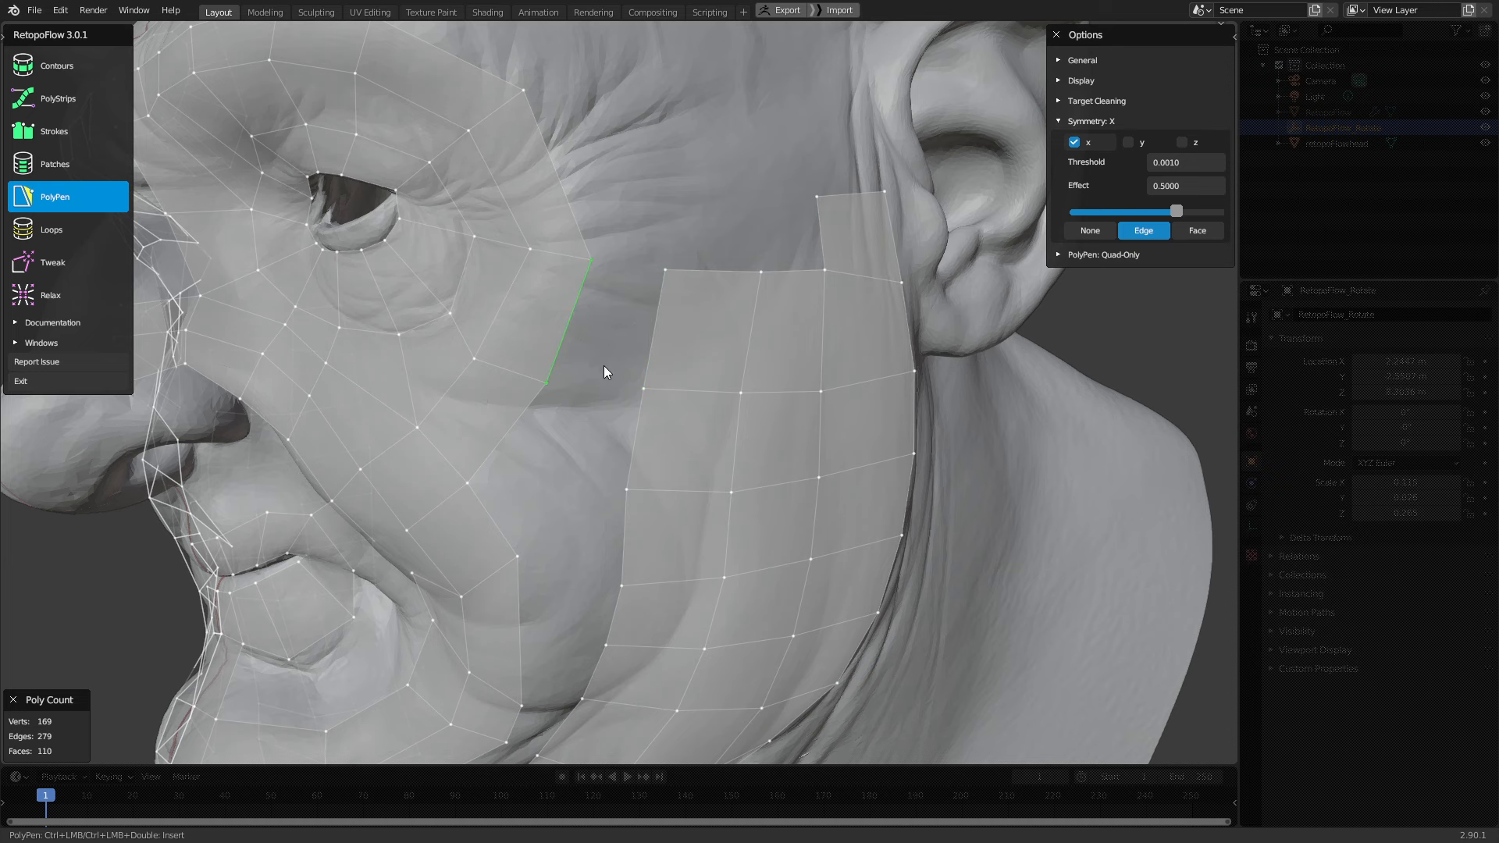
pyautogui.moveTo(604, 366); pyautogui.dragTo(679, 308, button='middle')
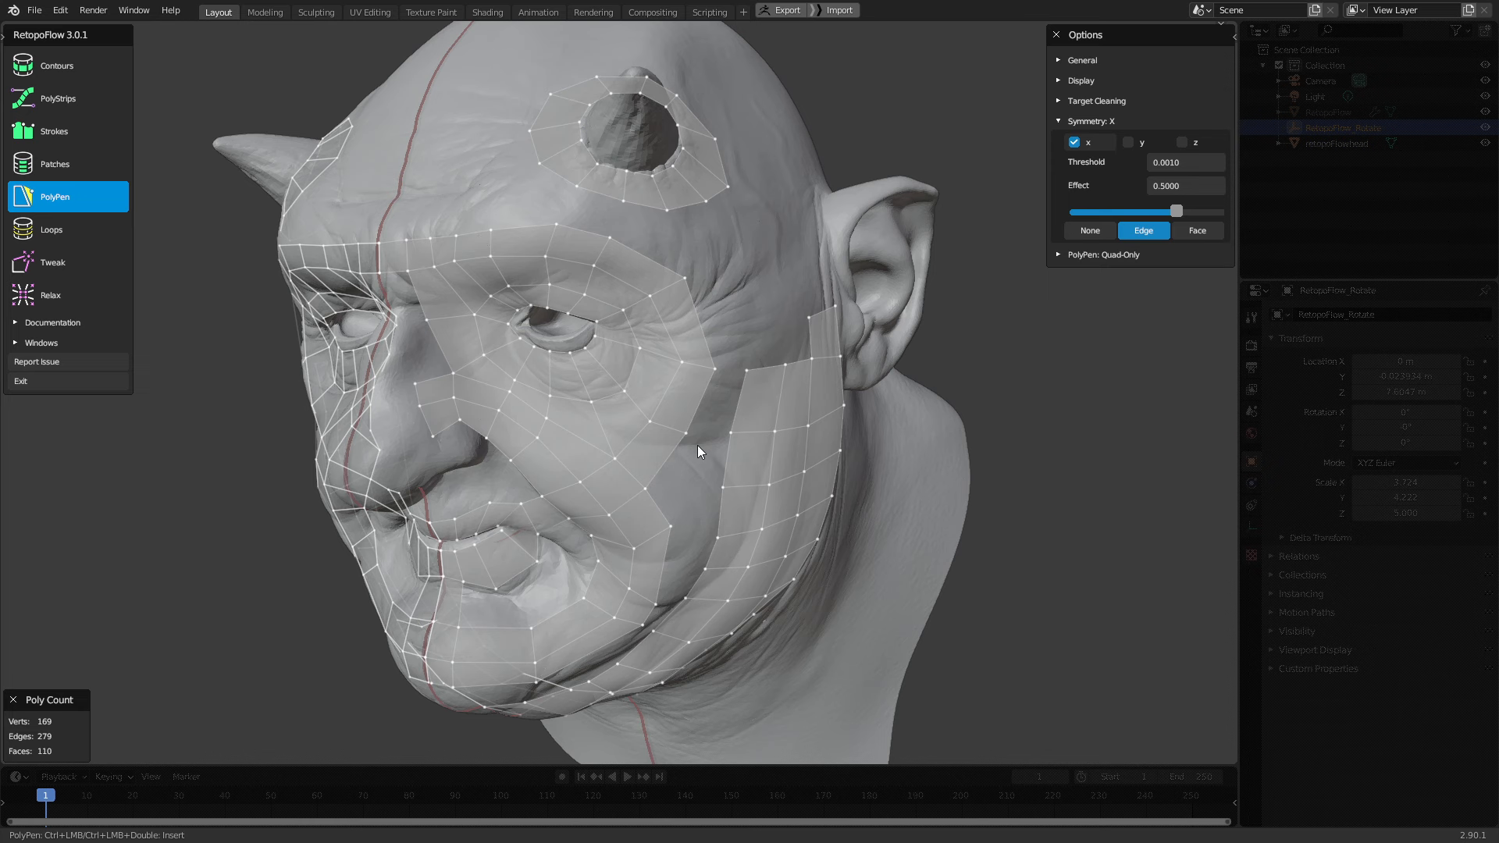
pyautogui.moveTo(696, 445); pyautogui.dragTo(686, 392, button='middle')
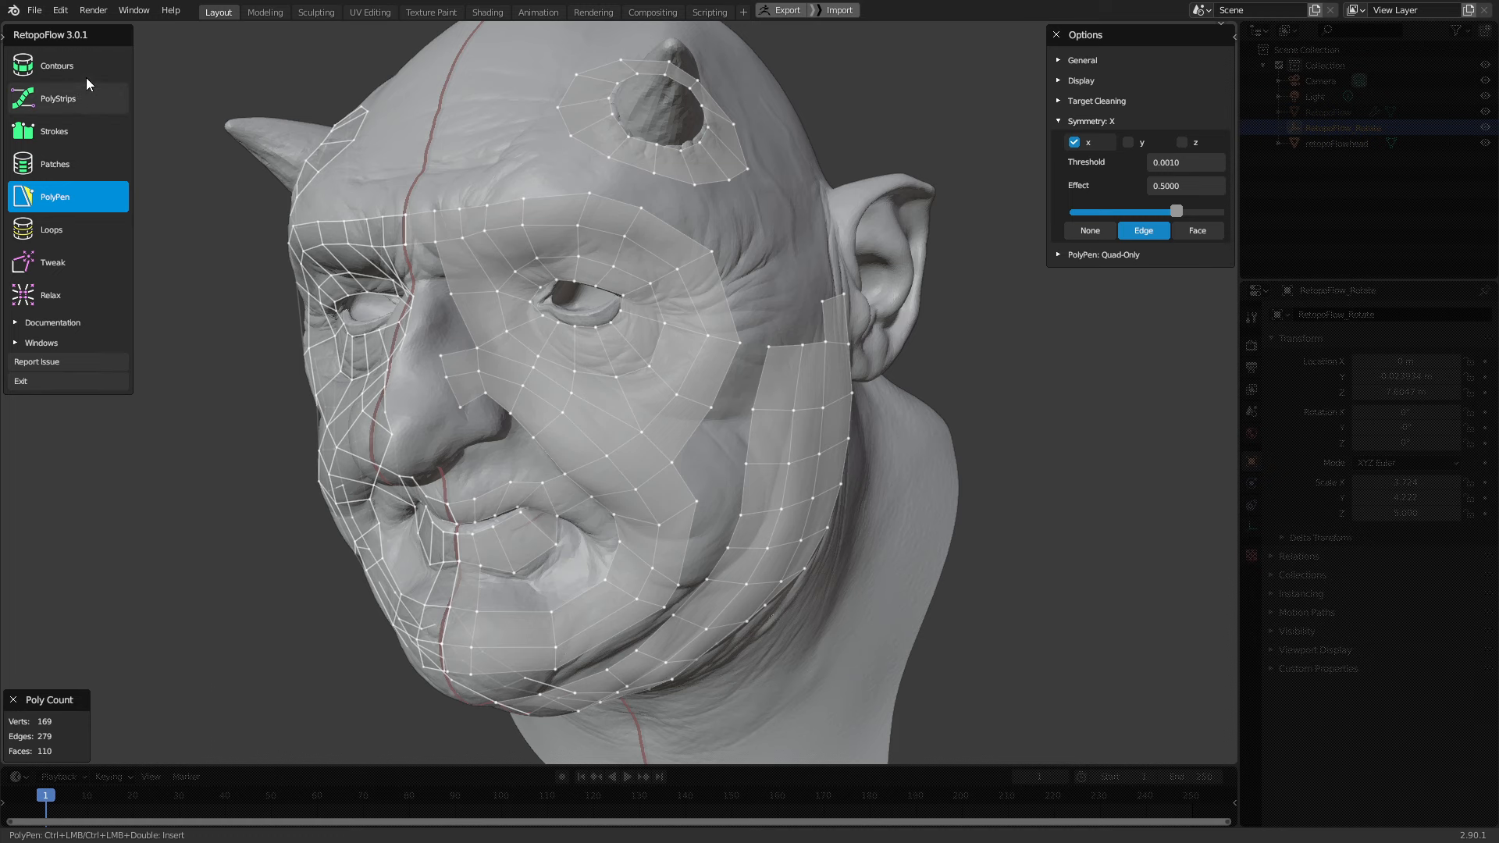
pyautogui.moveTo(399, 167); pyautogui.dragTo(587, 246, button='middle')
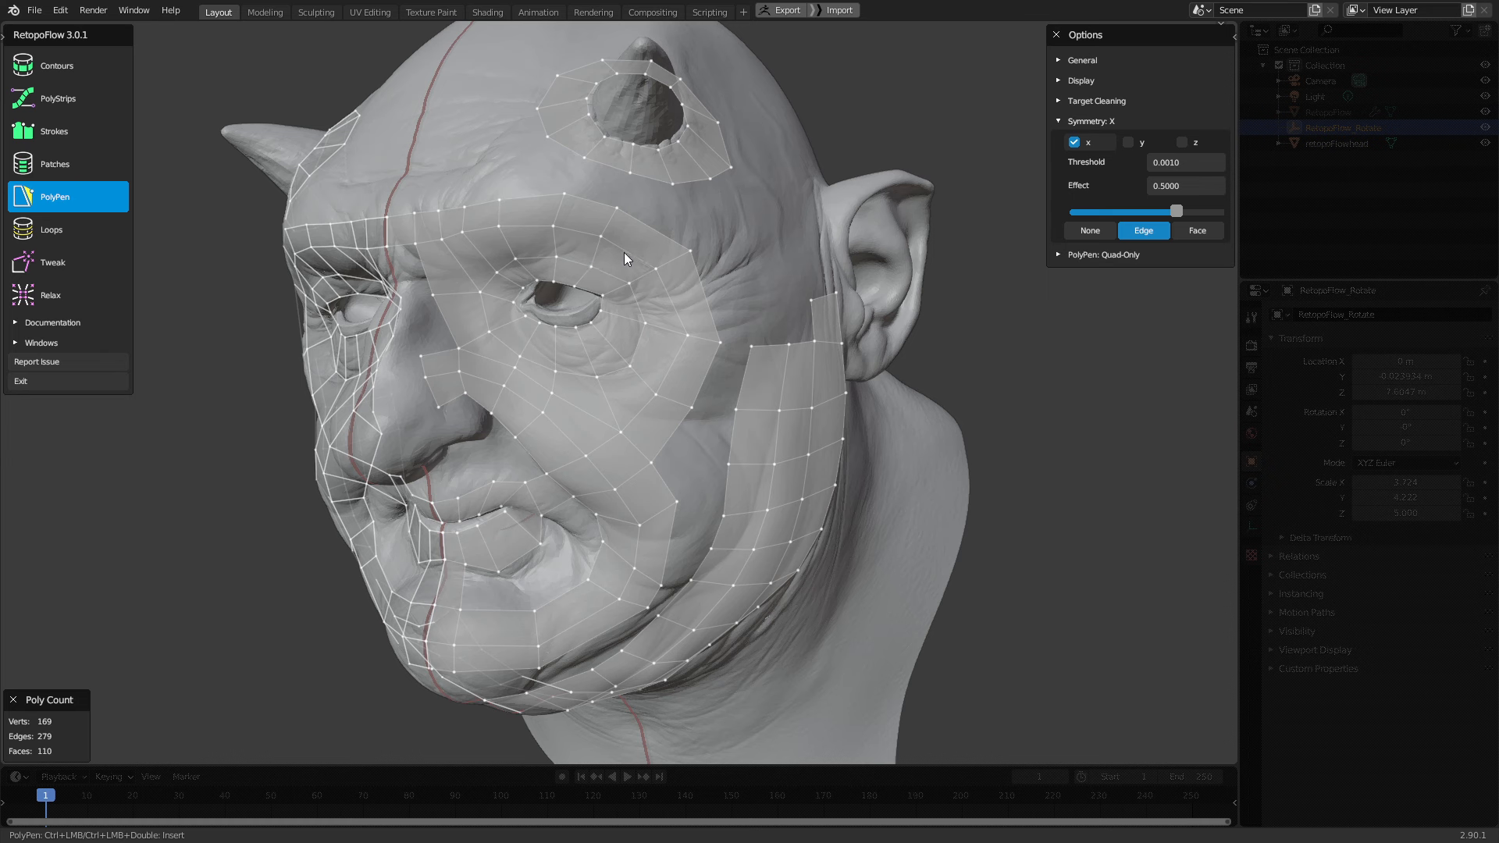
pyautogui.moveTo(647, 303)
pyautogui.mouseDown(button='middle')
pyautogui.moveTo(726, 312)
pyautogui.moveTo(662, 315)
pyautogui.mouseUp(button='middle')
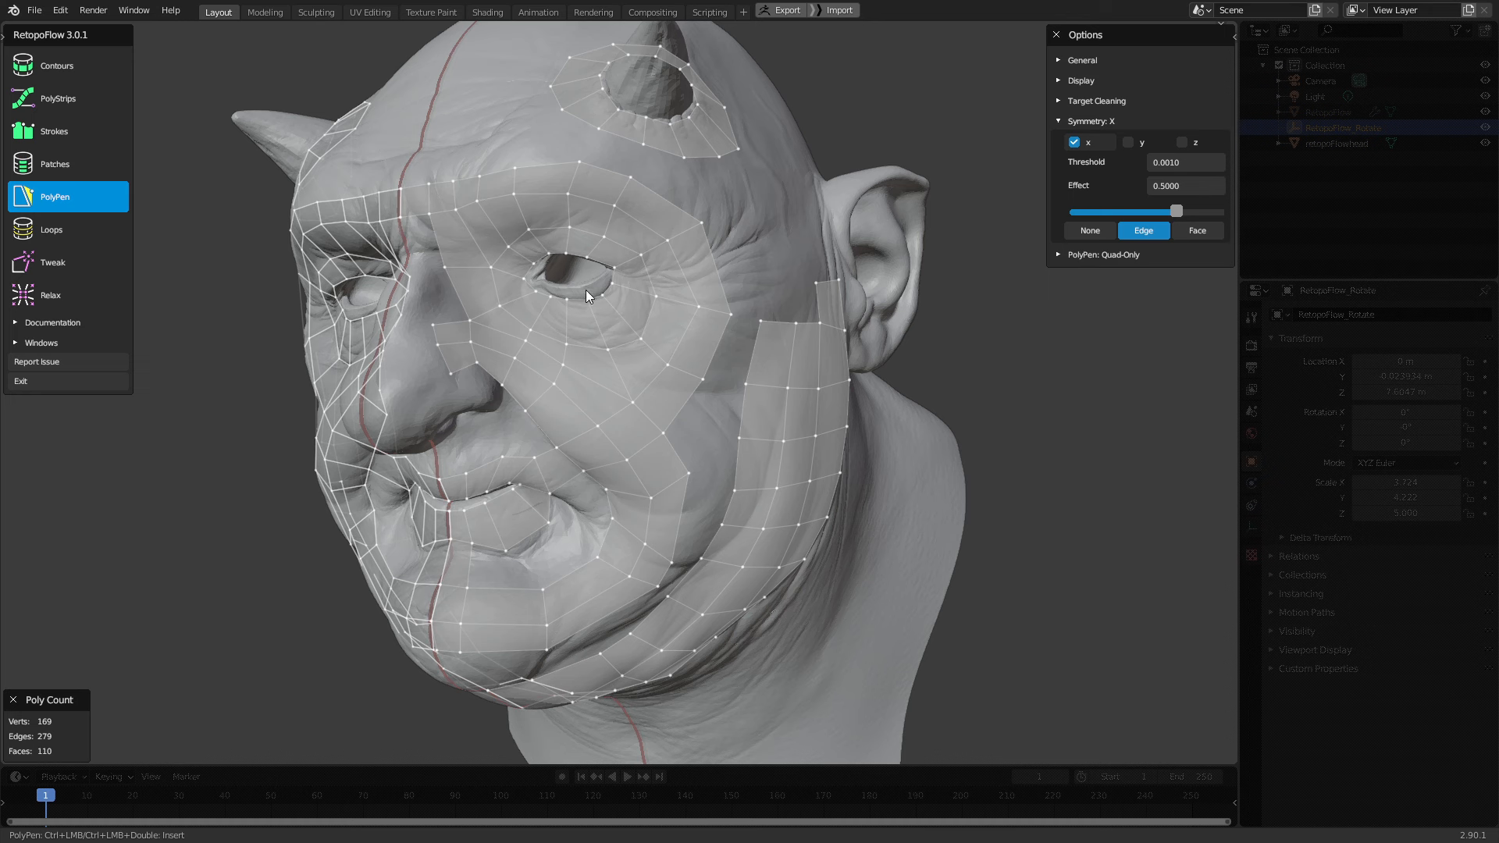
pyautogui.scroll(2, 659, 297)
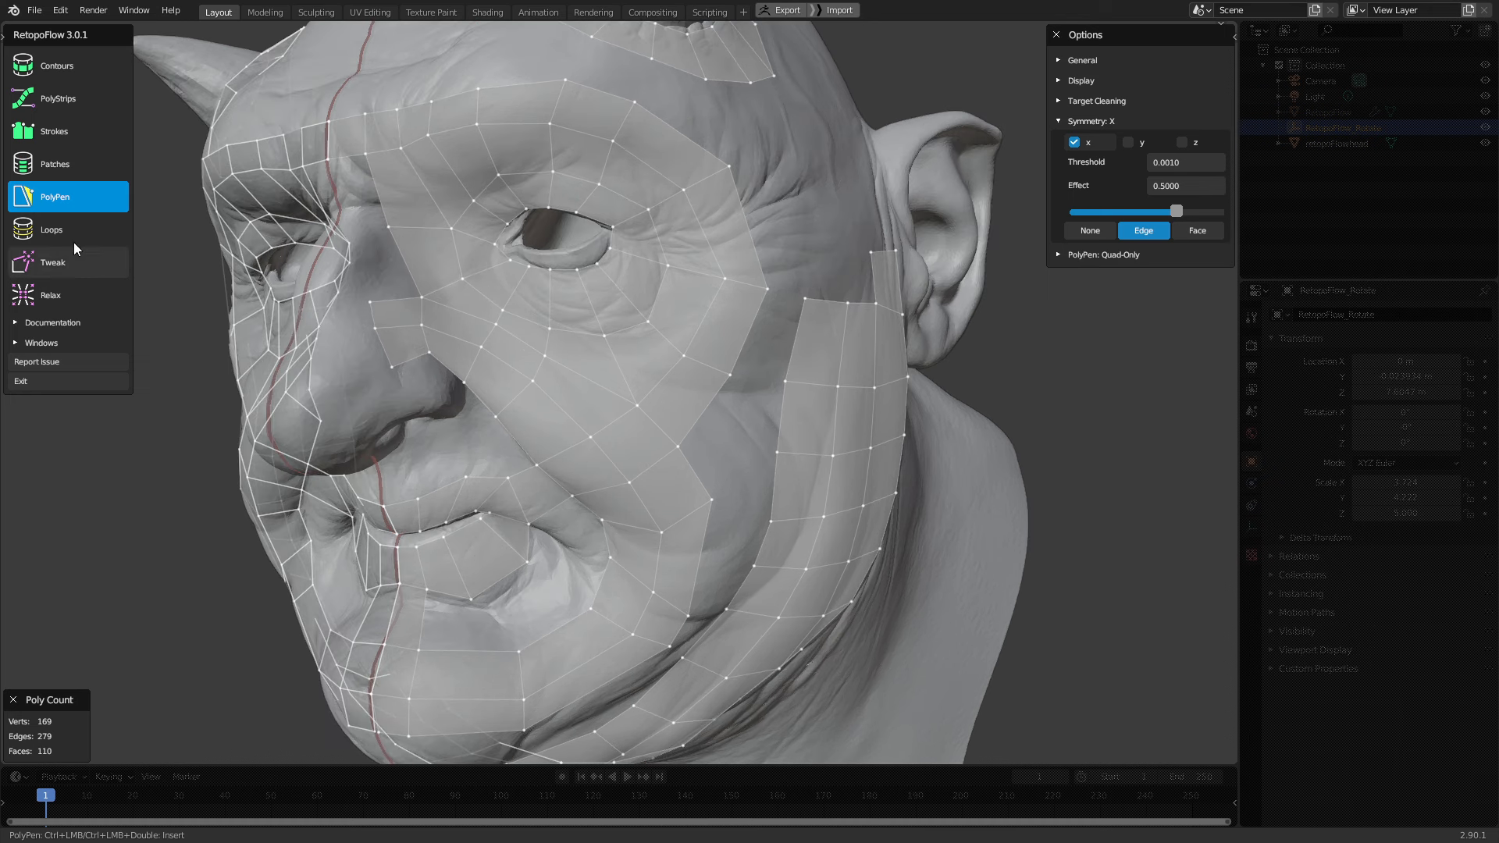
pyautogui.moveTo(641, 364)
pyautogui.mouseDown(button='middle')
pyautogui.moveTo(625, 348)
pyautogui.moveTo(635, 369)
pyautogui.moveTo(644, 343)
pyautogui.mouseUp(button='middle')
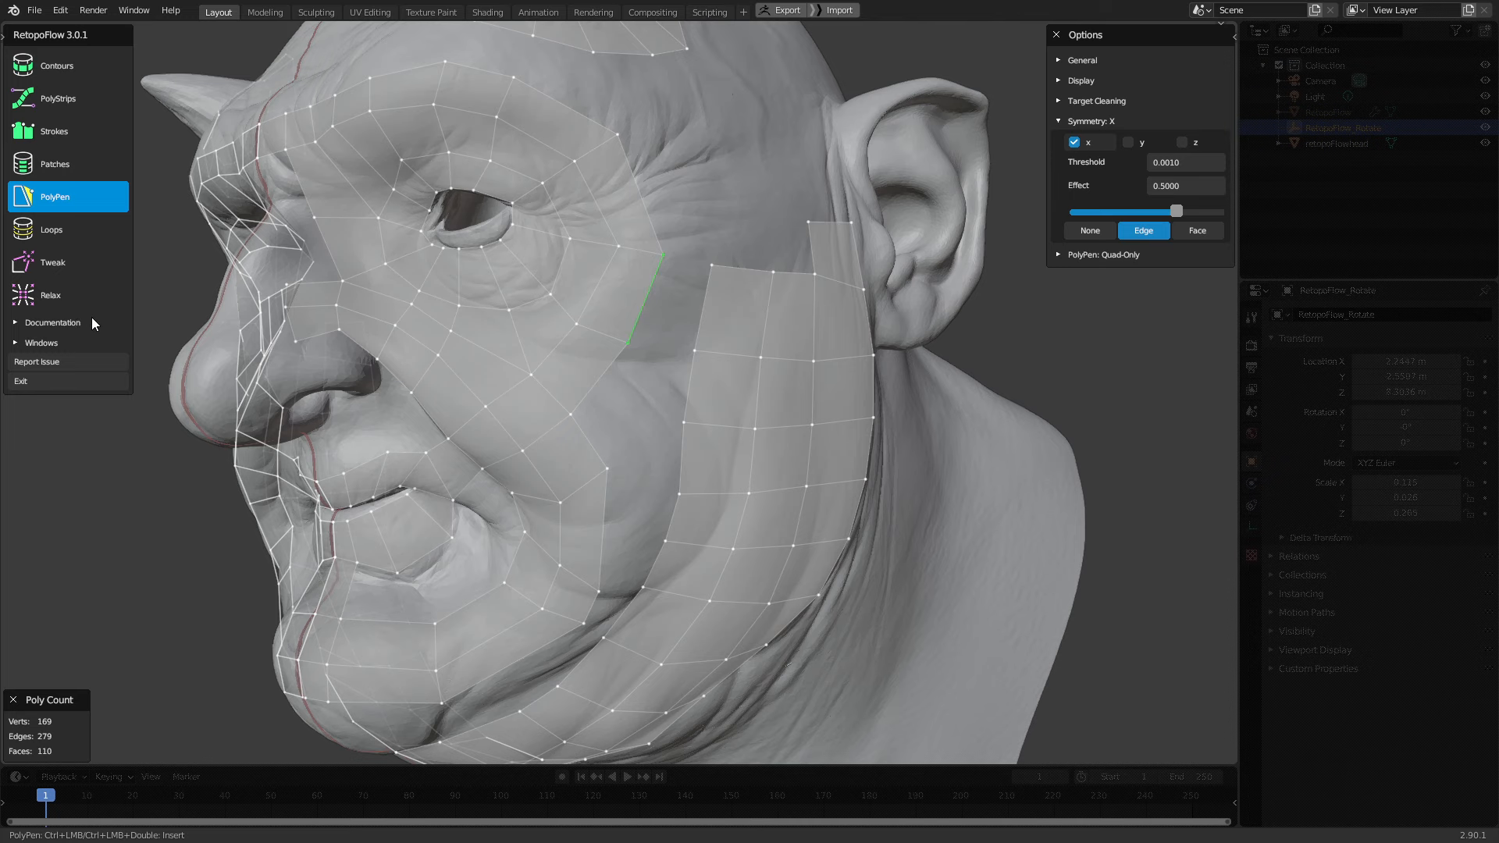
# Activate the Relax brush and inspect the mesh flow around the brow, horn, mouth, jaw and underside of the chin
pyautogui.click(128, 295)
pyautogui.moveTo(575, 537)
pyautogui.mouseDown(button='middle')
pyautogui.moveTo(644, 407)
pyautogui.moveTo(589, 328)
pyautogui.mouseUp(button='middle')
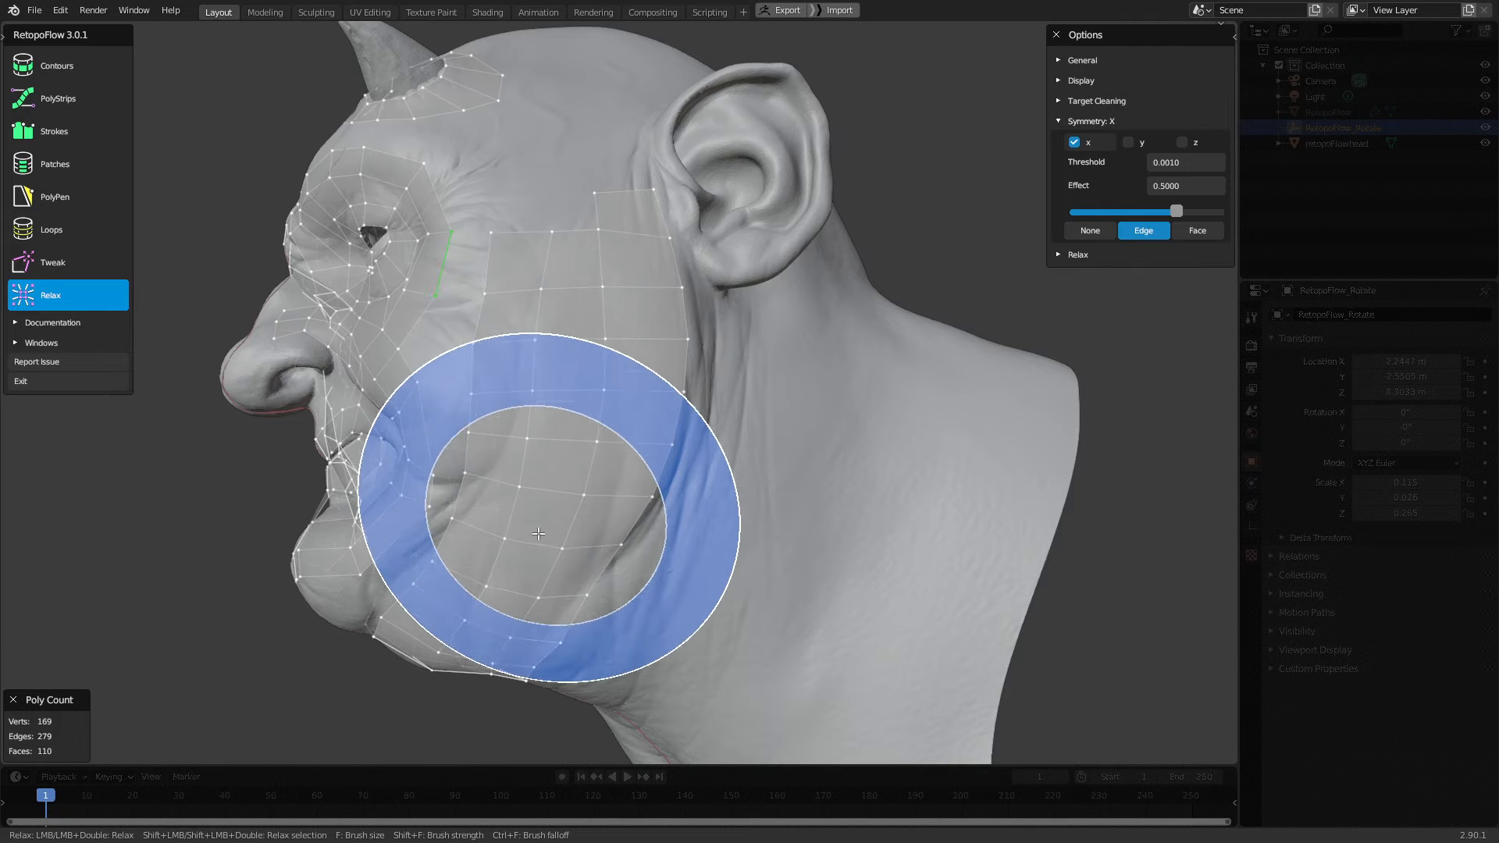
pyautogui.moveTo(508, 597)
pyautogui.mouseDown(button='middle')
pyautogui.moveTo(601, 368)
pyautogui.moveTo(651, 337)
pyautogui.moveTo(502, 241)
pyautogui.mouseUp(button='middle')
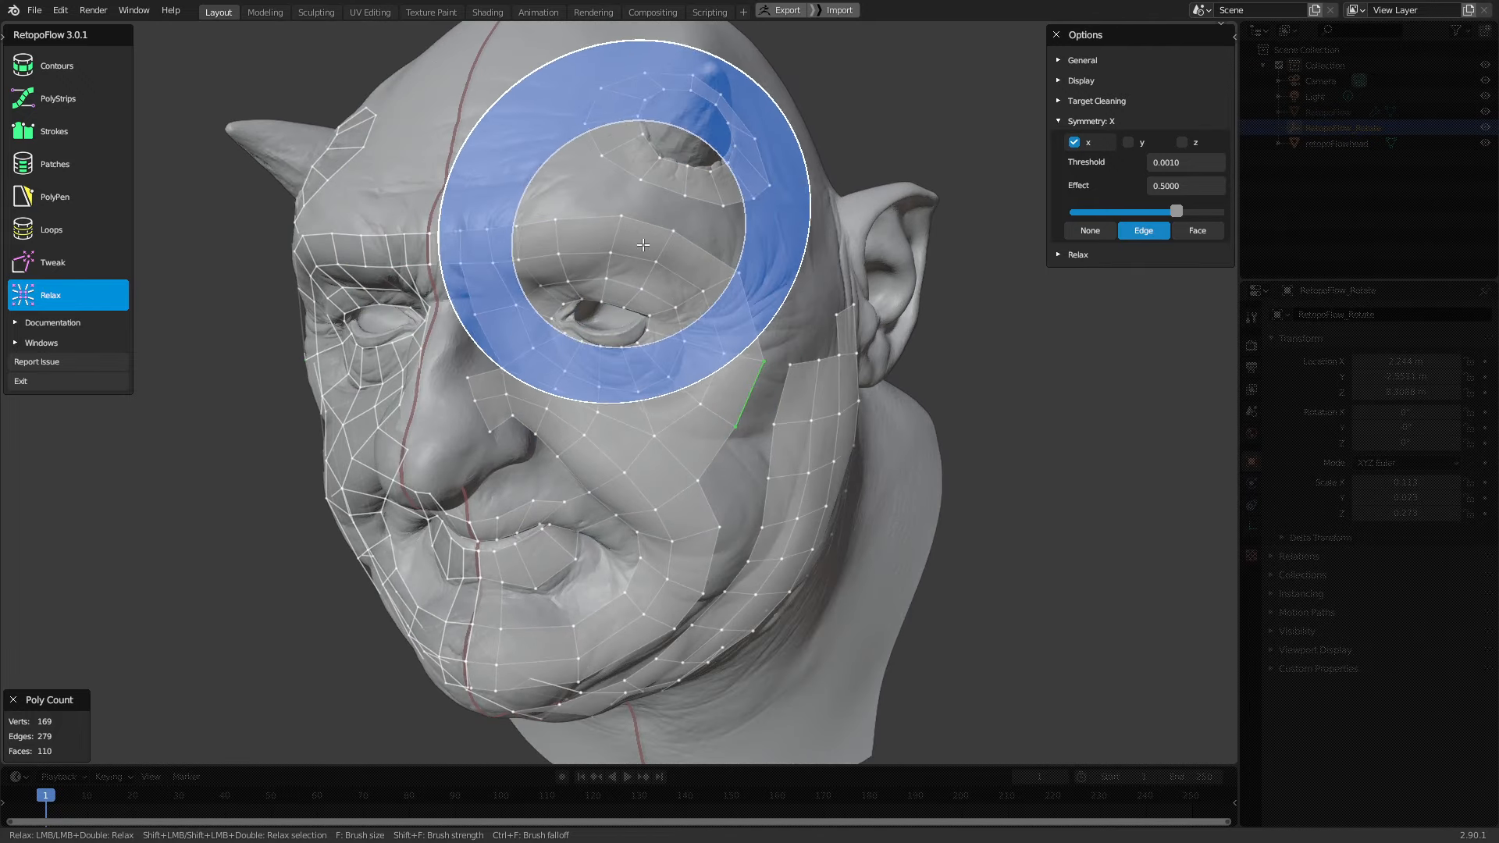
pyautogui.moveTo(586, 452); pyautogui.dragTo(619, 501, button='middle')
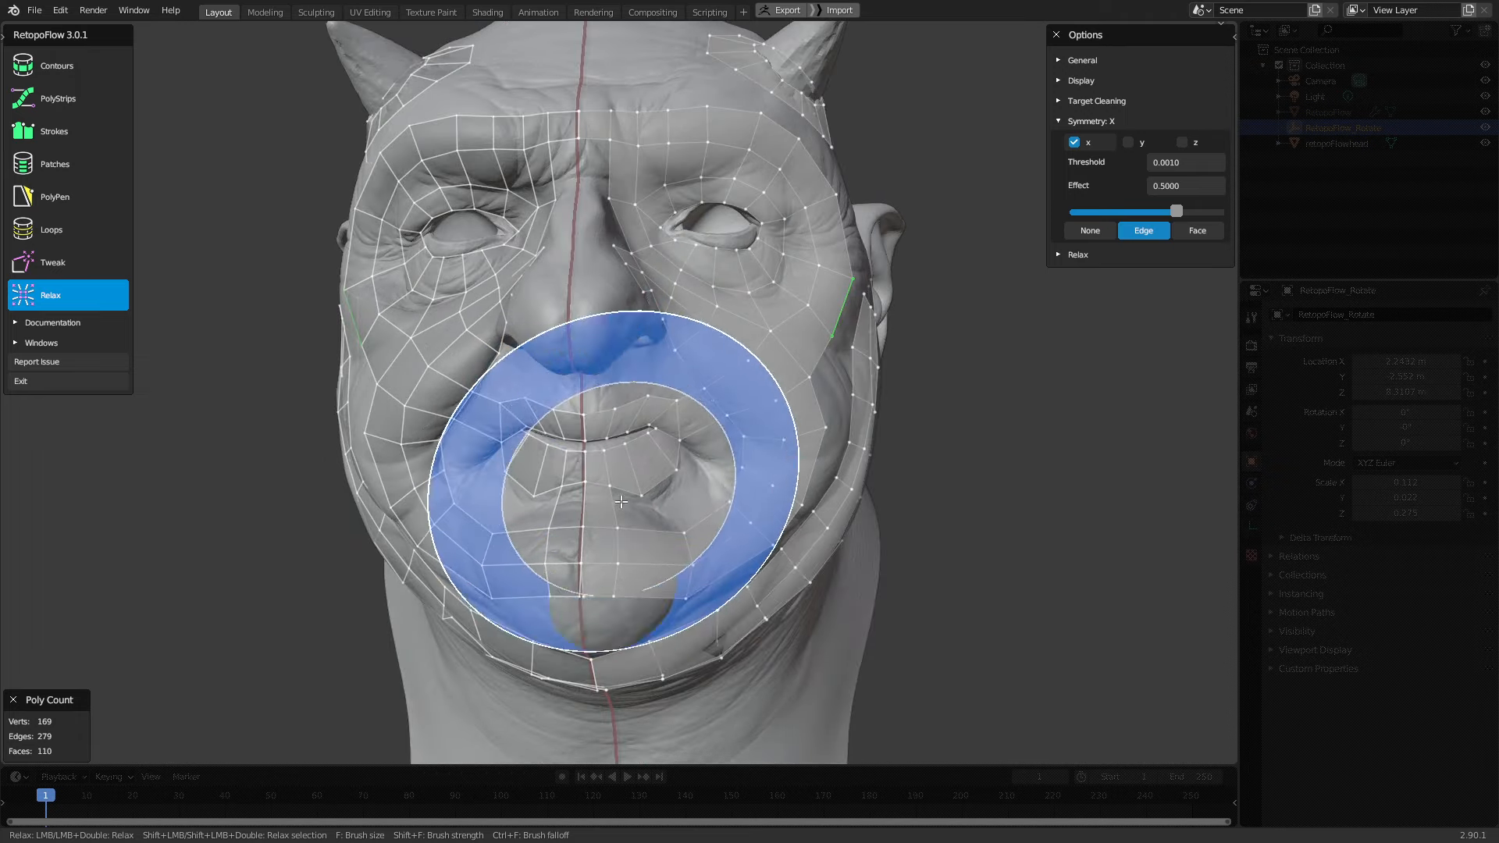
pyautogui.moveTo(726, 518)
pyautogui.mouseDown(button='middle')
pyautogui.moveTo(746, 471)
pyautogui.moveTo(686, 252)
pyautogui.mouseUp(button='middle')
pyautogui.moveTo(653, 175); pyautogui.dragTo(734, 226, button='middle')
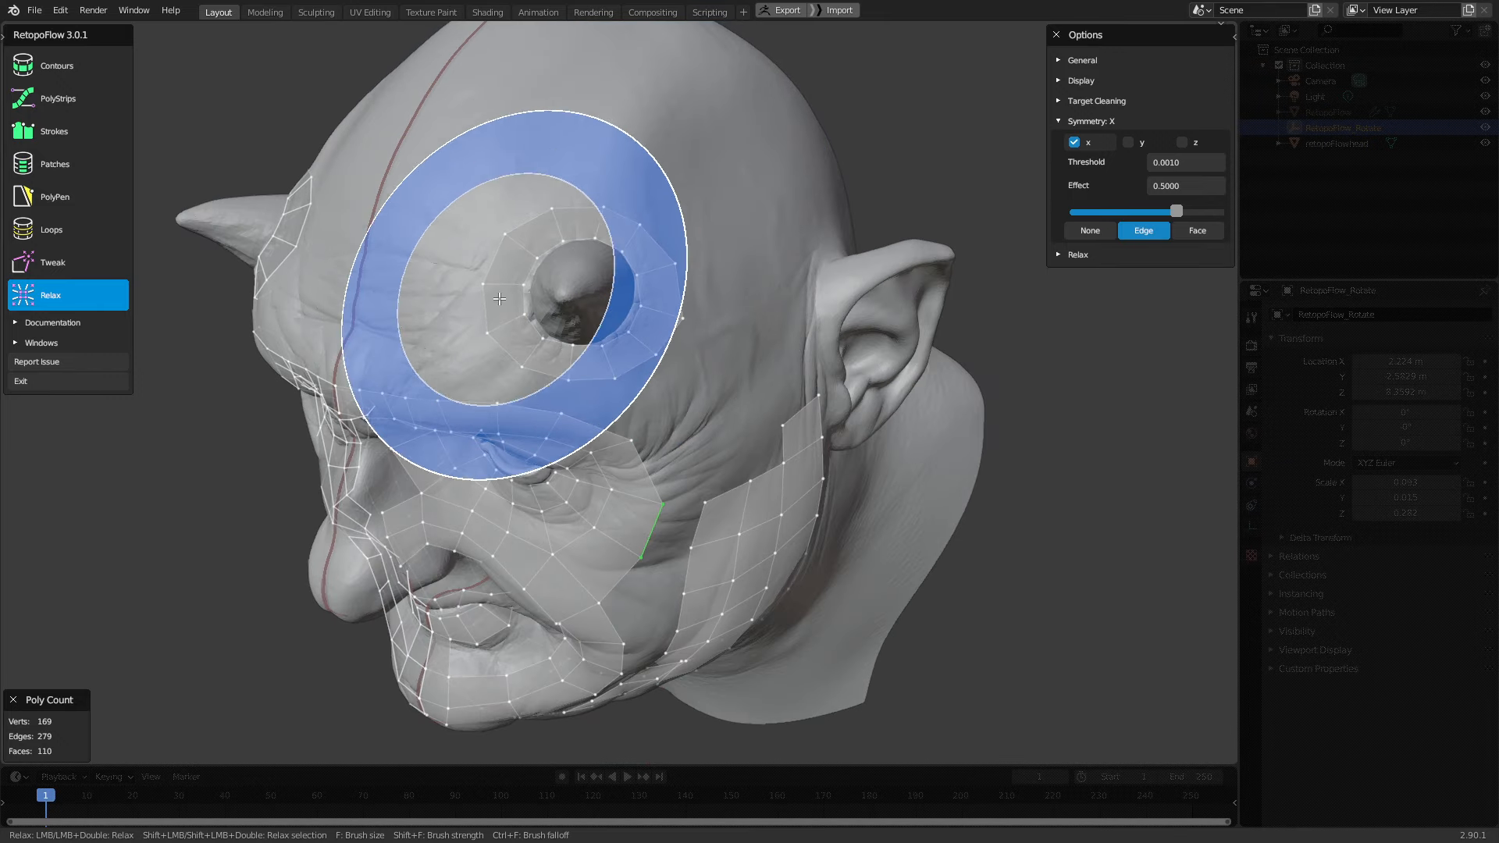
pyautogui.moveTo(598, 307)
pyautogui.mouseDown(button='middle')
pyautogui.moveTo(655, 421)
pyautogui.moveTo(725, 501)
pyautogui.mouseUp(button='middle')
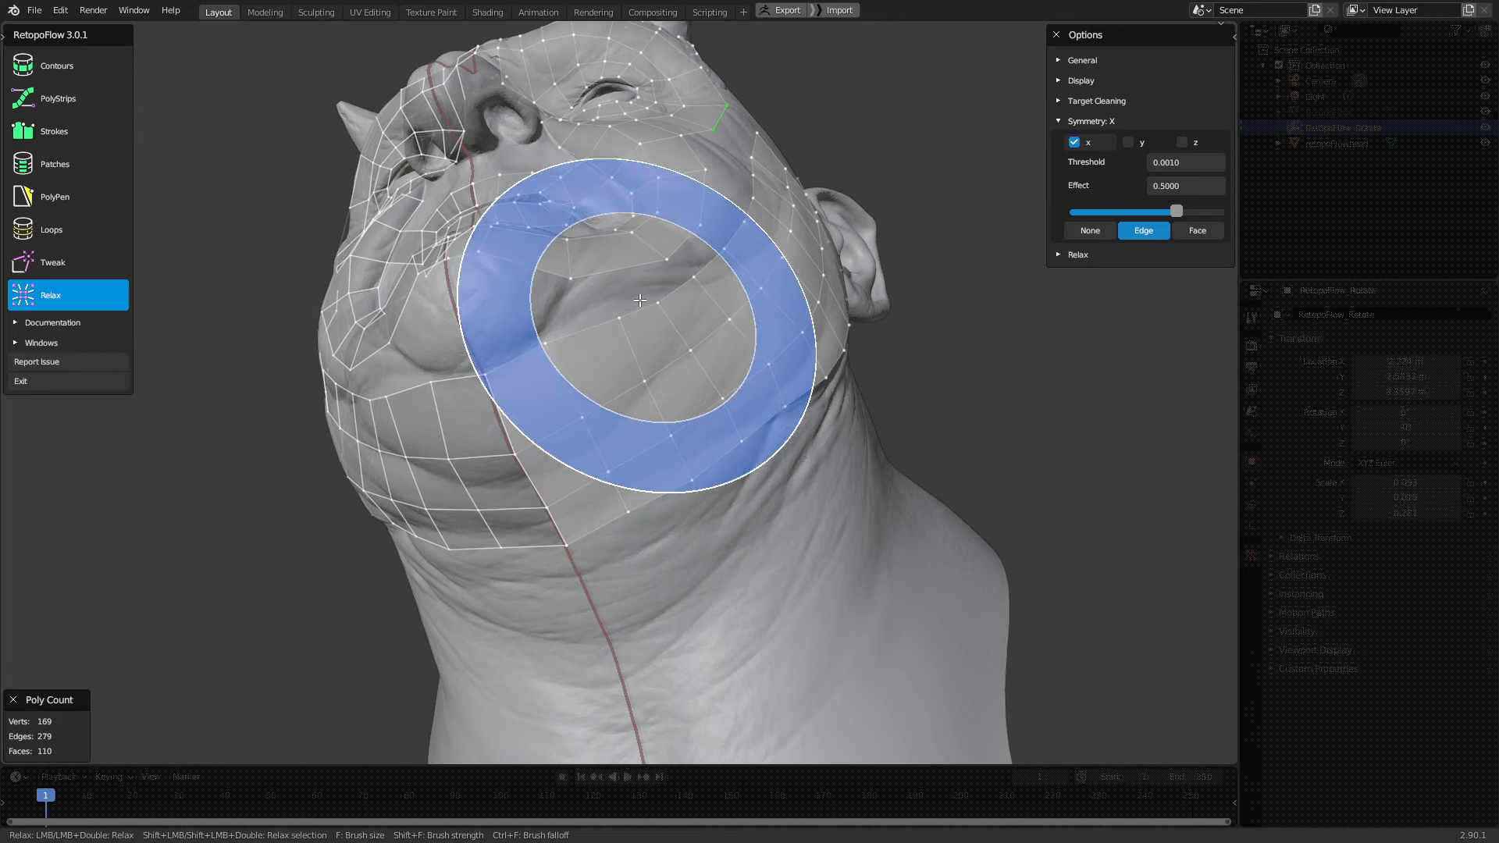
pyautogui.moveTo(612, 334)
pyautogui.mouseDown(button='middle')
pyautogui.moveTo(662, 408)
pyautogui.moveTo(671, 304)
pyautogui.moveTo(716, 334)
pyautogui.mouseUp(button='middle')
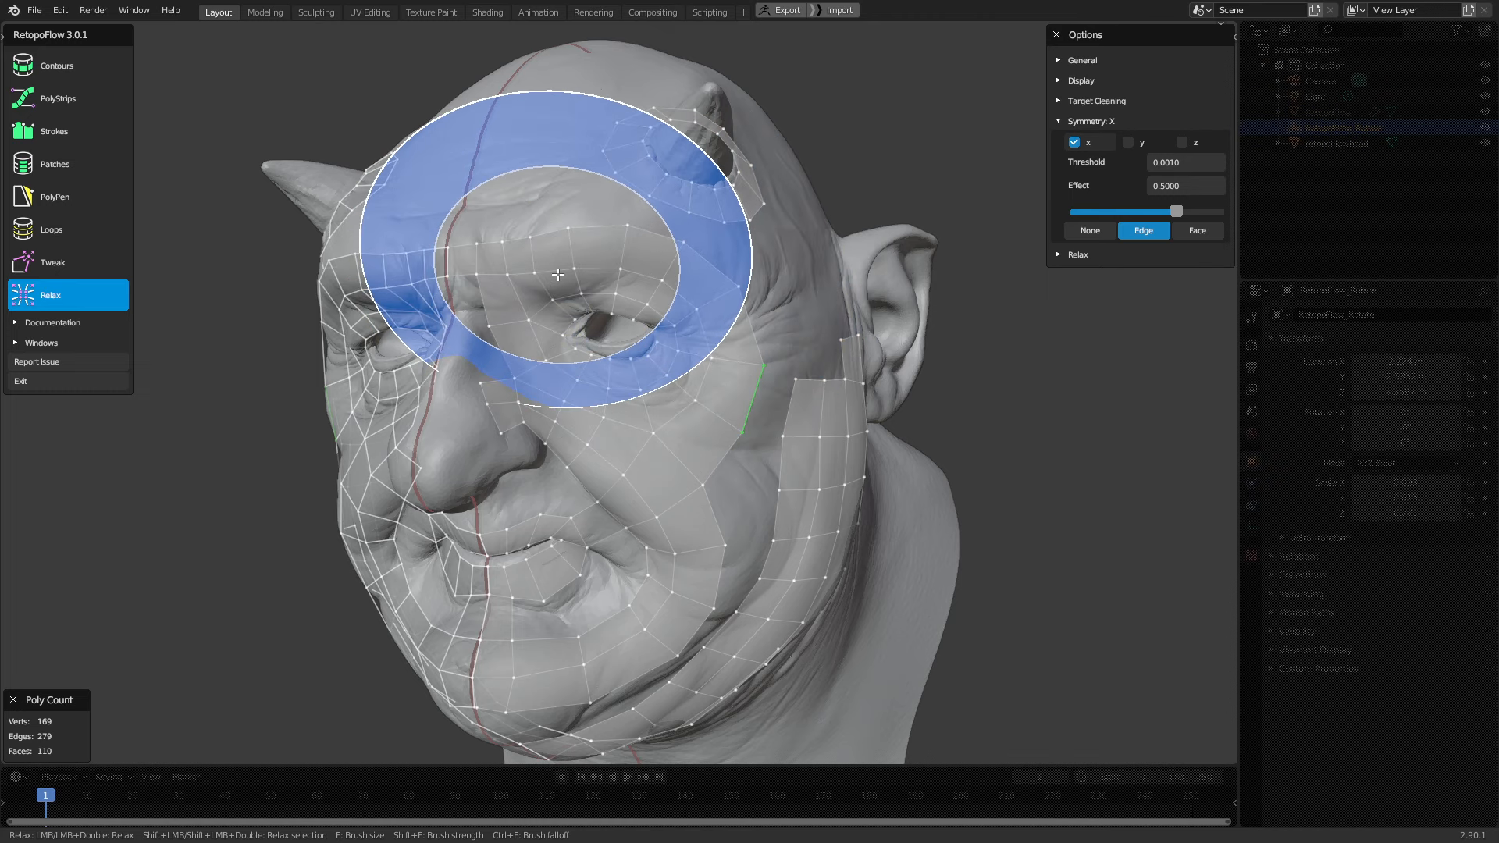
pyautogui.moveTo(557, 275)
pyautogui.mouseDown(button='middle')
pyautogui.moveTo(585, 294)
pyautogui.moveTo(596, 283)
pyautogui.mouseUp(button='middle')
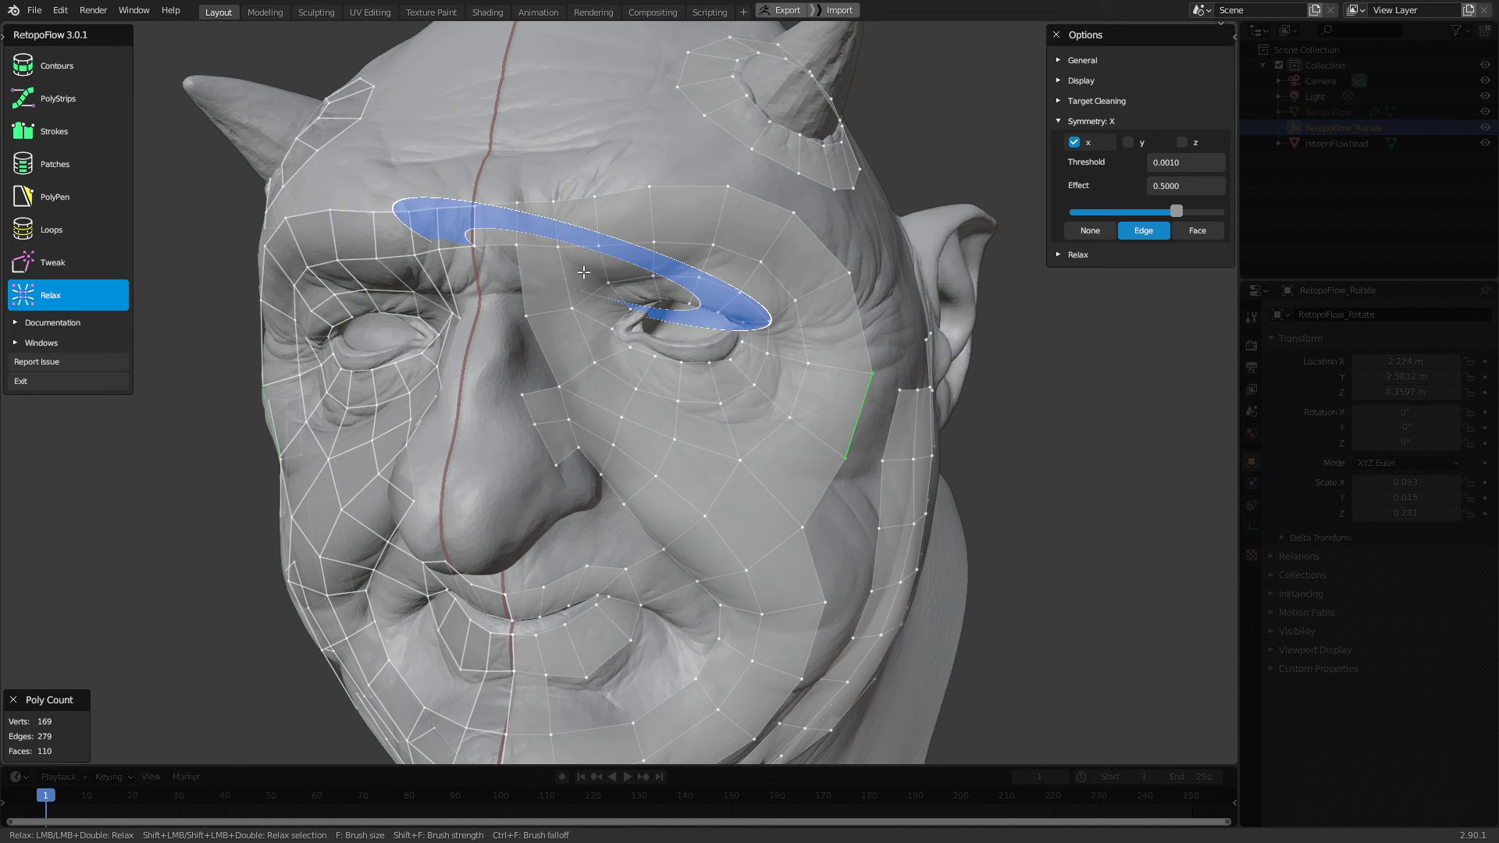